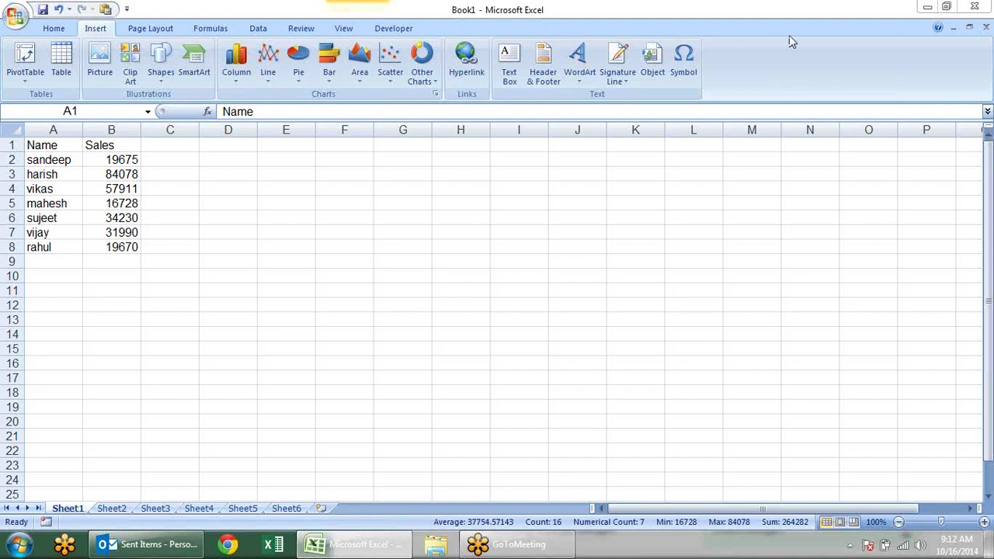
# Select the Name/Sales data in A1:B8 and insert a 2-D clustered column chart
pyautogui.hotkey('ctrl', 'a')
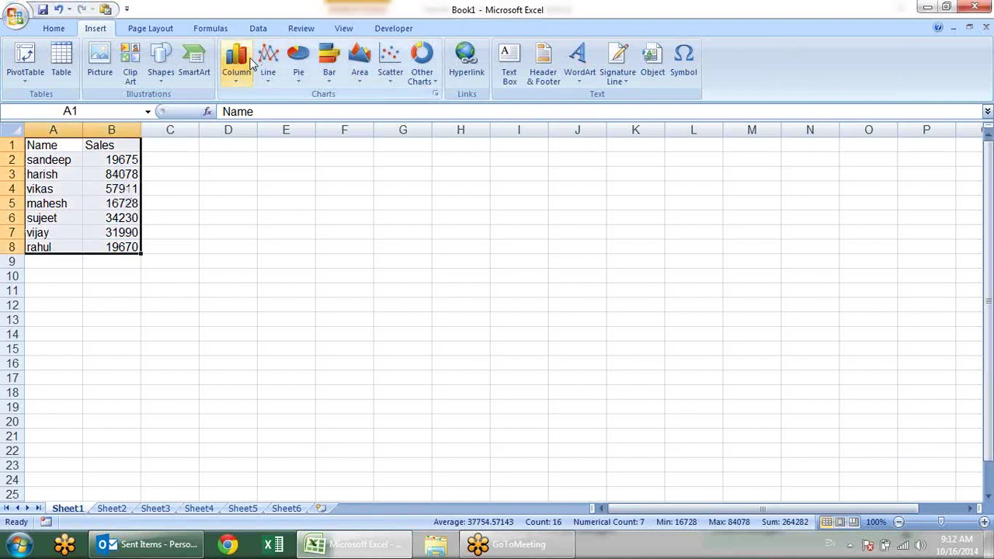
pyautogui.click(238, 62)
pyautogui.click(235, 115)
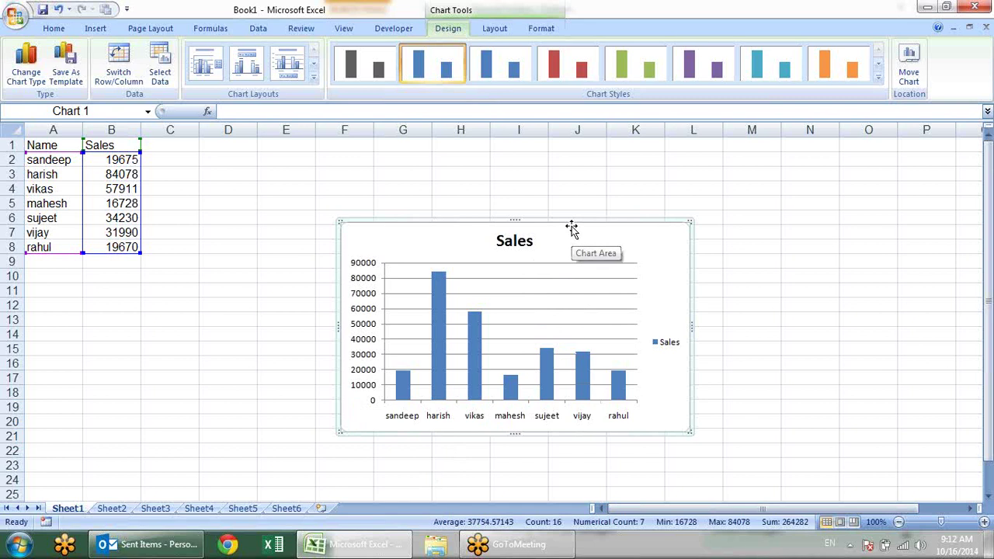
# Move the Sales chart up and left beside the data and briefly preview Format Chart Area
pyautogui.moveTo(571, 227); pyautogui.dragTo(461, 184)
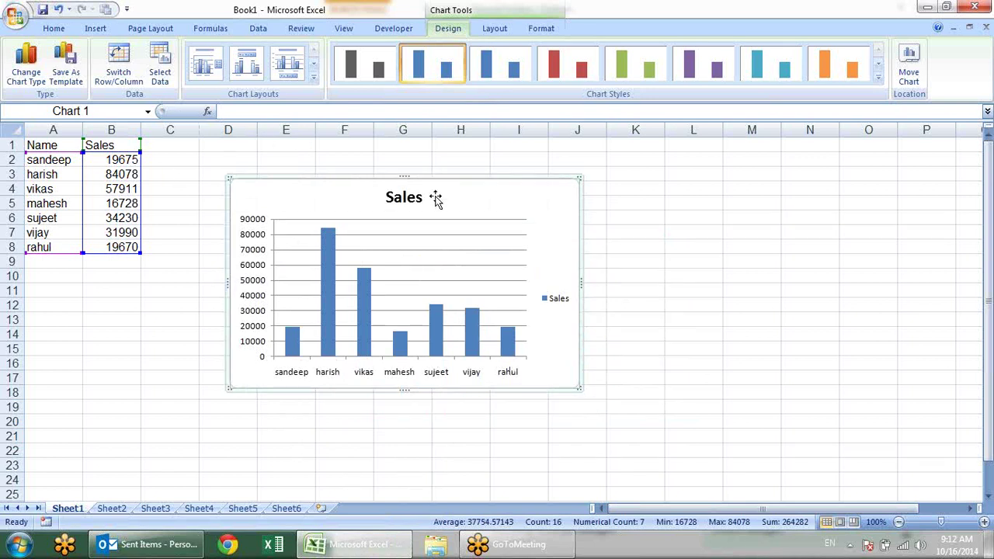
pyautogui.rightClick(547, 231)
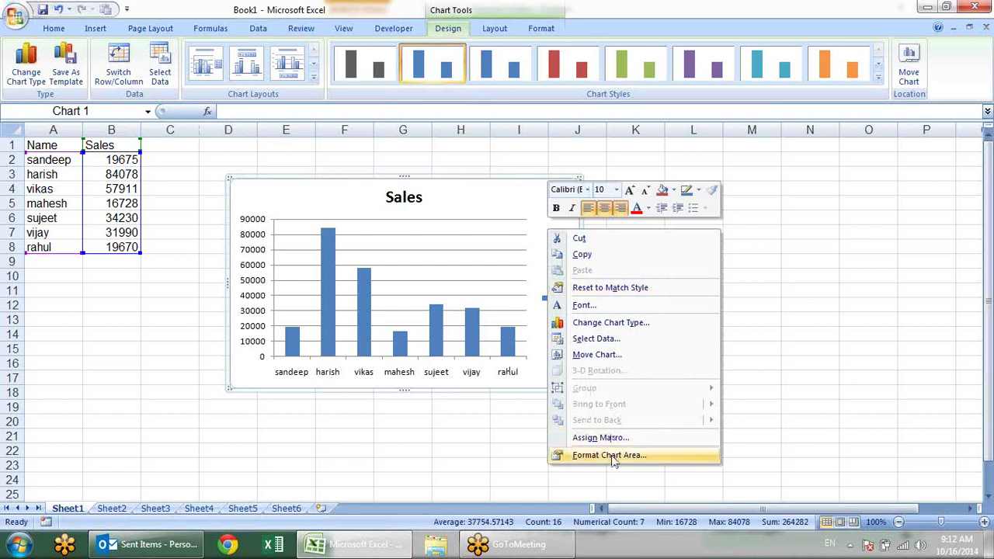
pyautogui.click(609, 455)
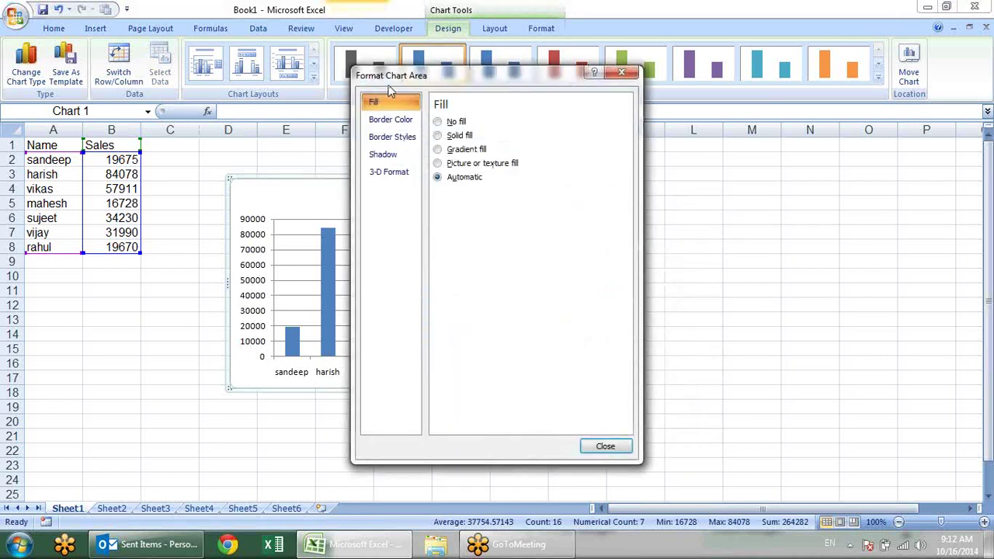
pyautogui.press('Escape')
# Inspect the context options for the Sales data series and the category axis
pyautogui.rightClick(537, 209)
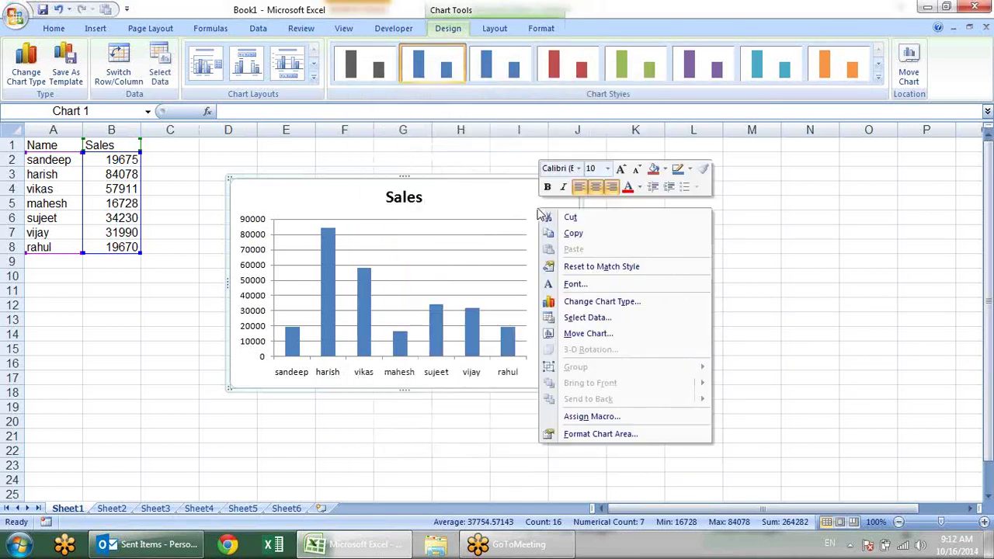
pyautogui.click(438, 328)
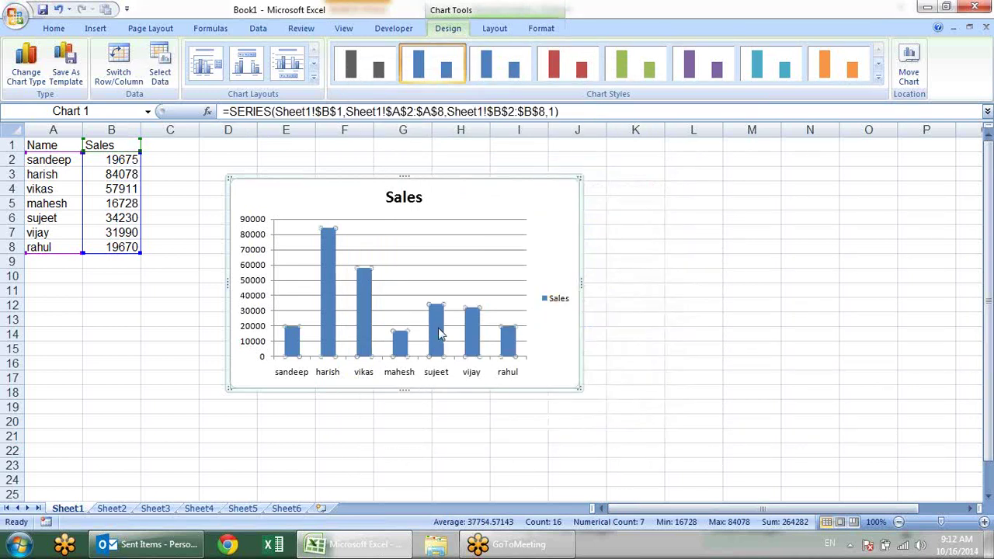
pyautogui.rightClick(438, 327)
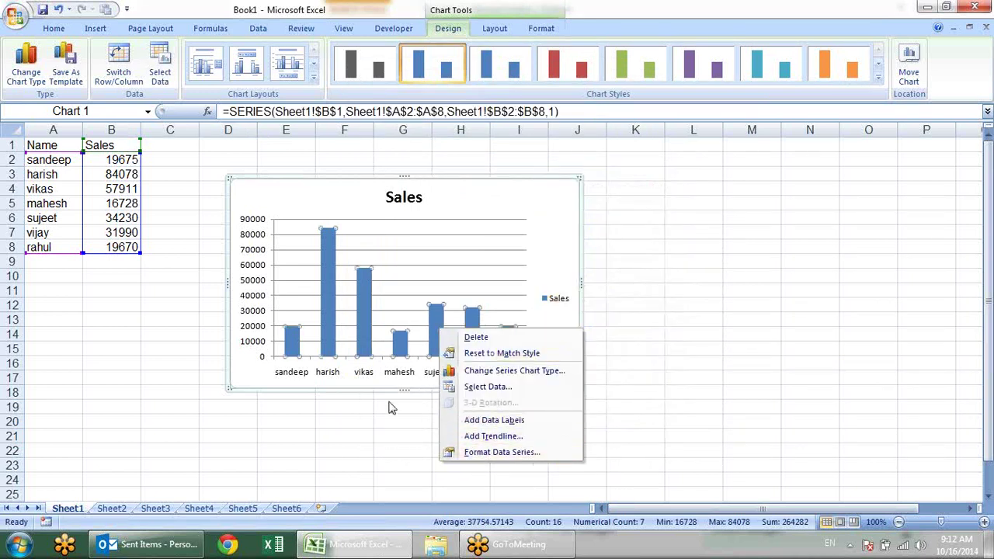
pyautogui.click(401, 376)
pyautogui.rightClick(402, 376)
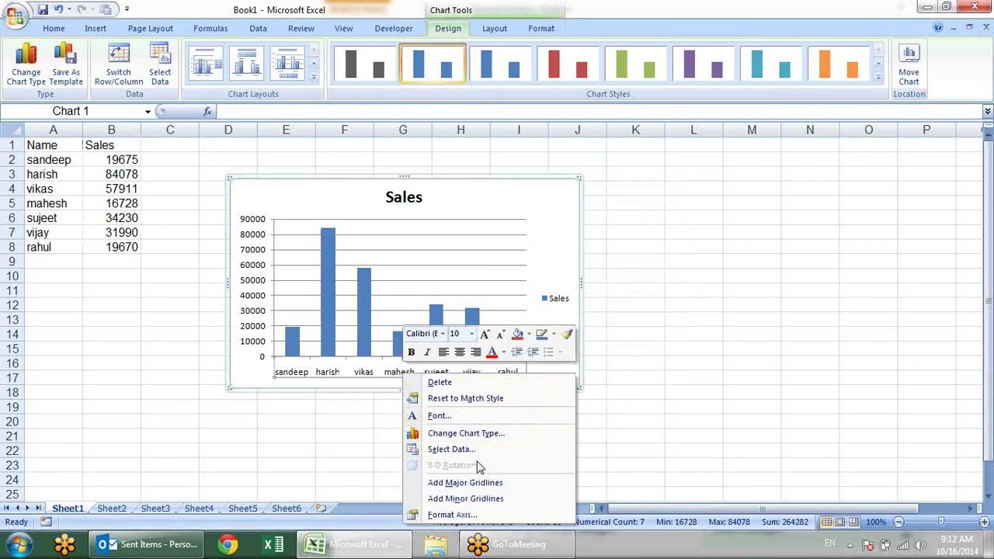
pyautogui.press('Escape')
# Select each element in turn (value axis, name axis, series, plot area, chart area, legend, title)
pyautogui.click(264, 274)
pyautogui.click(335, 375)
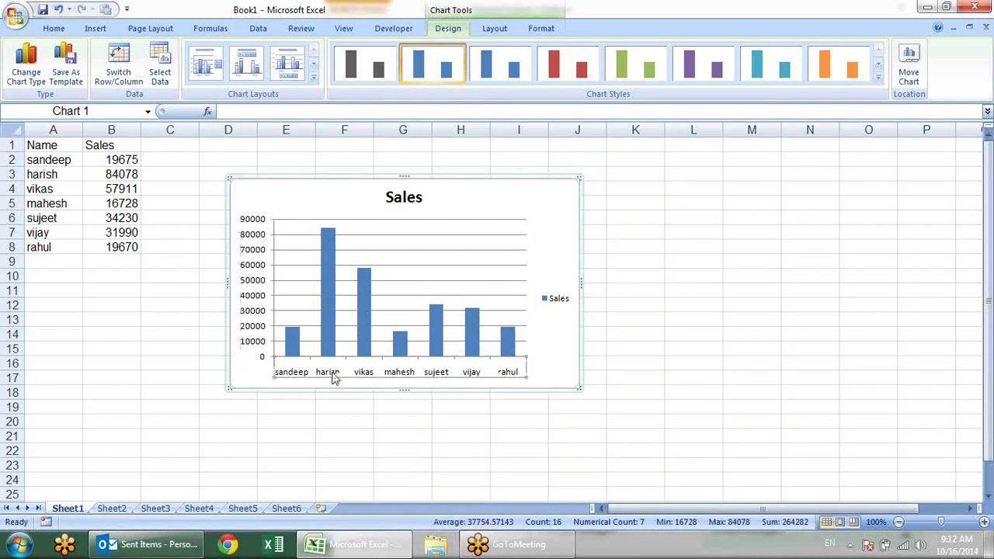
pyautogui.click(325, 272)
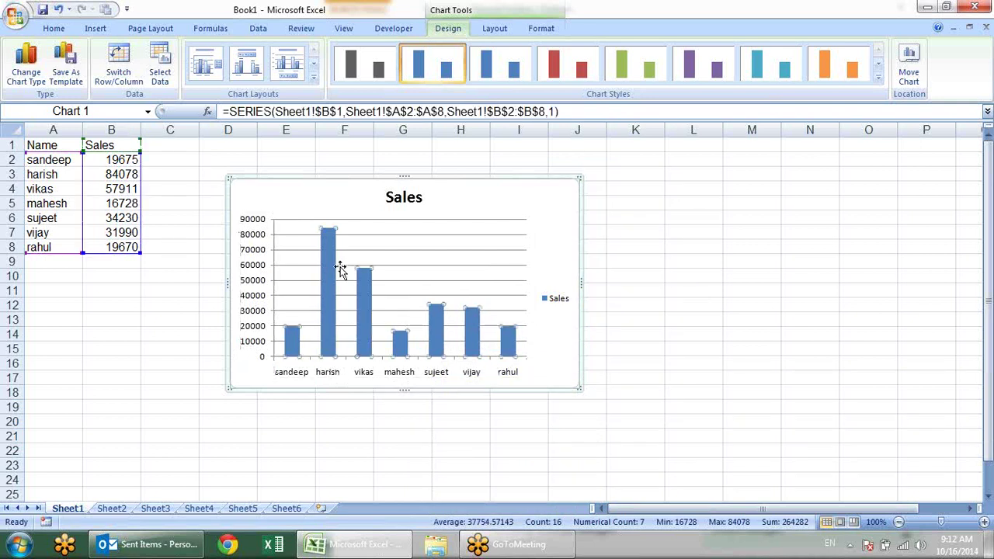
pyautogui.click(455, 238)
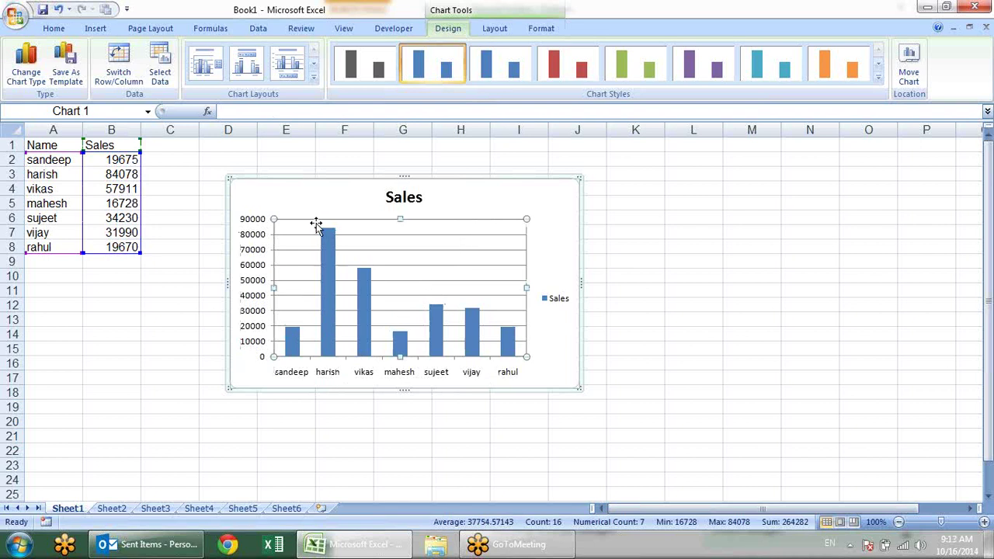
pyautogui.click(547, 221)
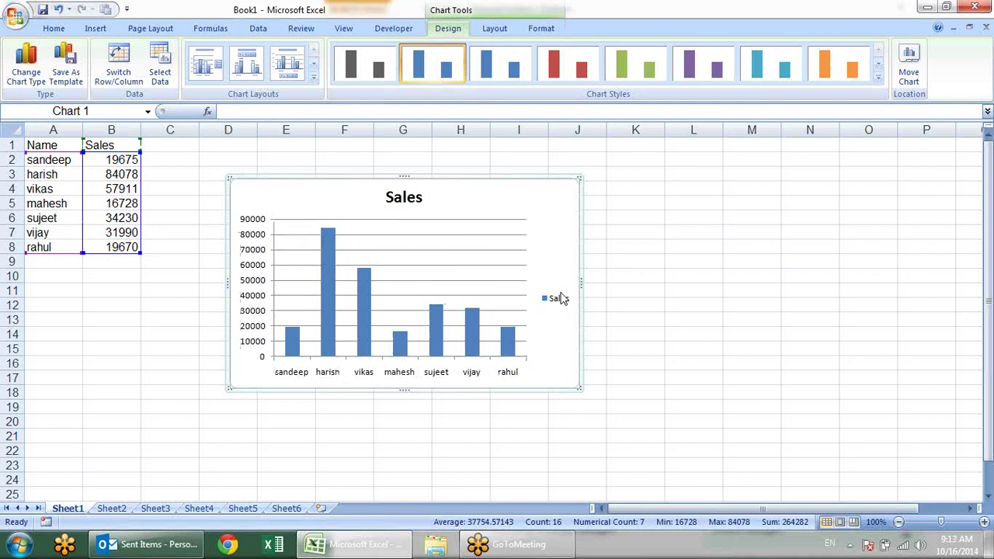
pyautogui.click(559, 298)
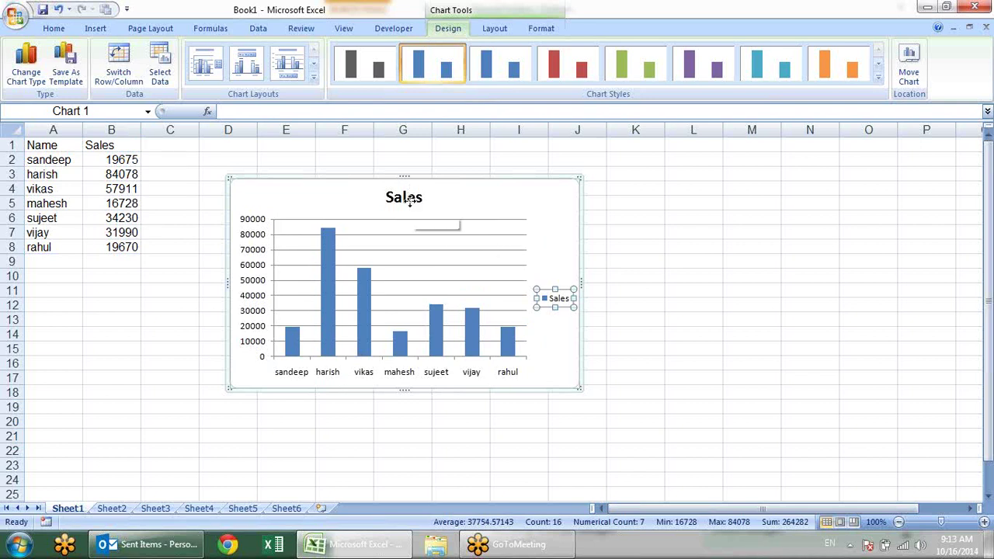
pyautogui.click(410, 198)
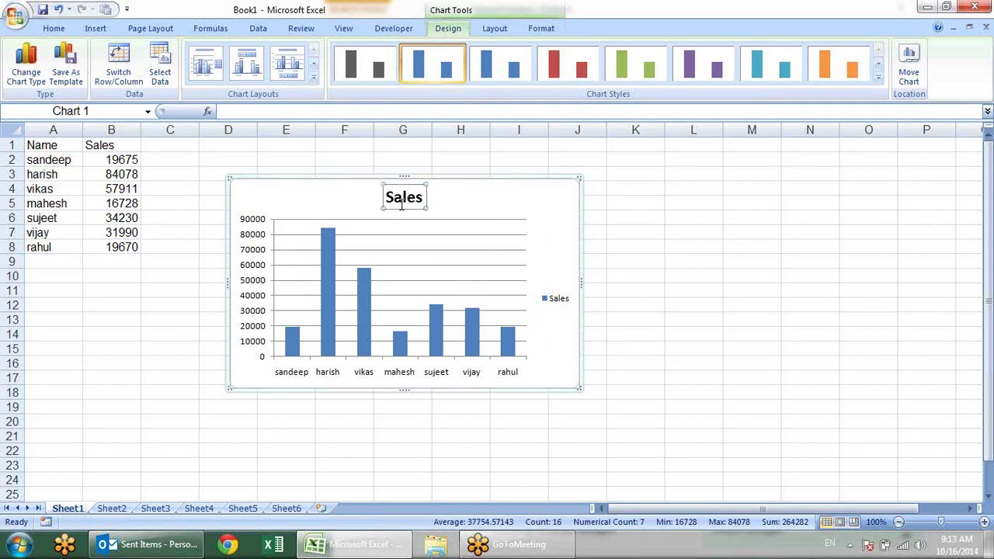
pyautogui.rightClick(519, 200)
# Open Format Chart Area beside the chart and preview the legend, series and category axis options
pyautogui.click(554, 427)
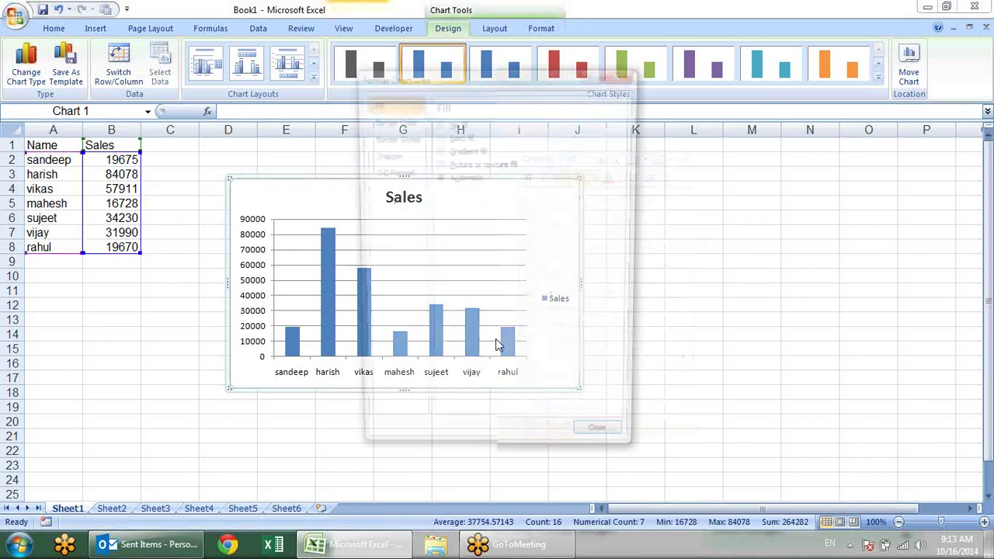
pyautogui.moveTo(498, 86); pyautogui.dragTo(749, 165)
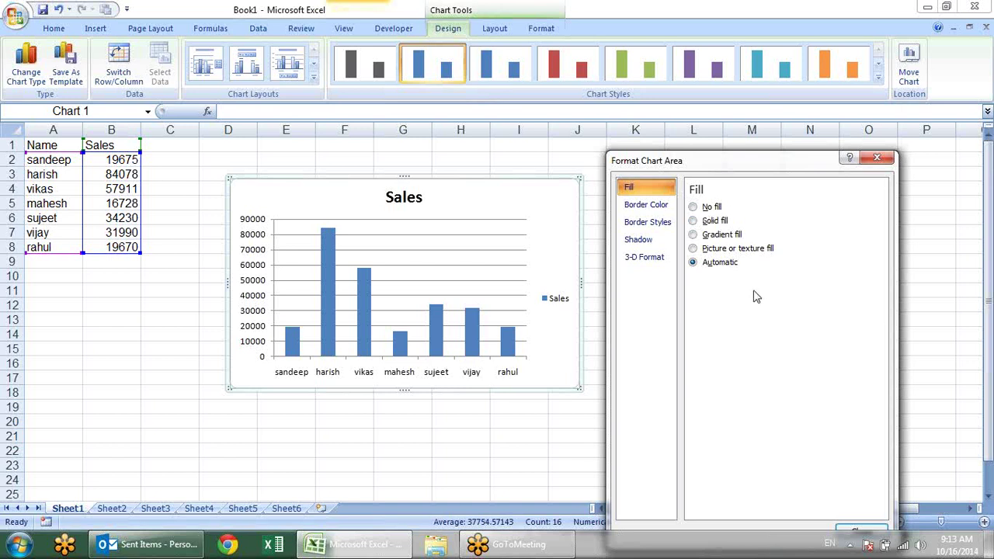
pyautogui.click(561, 298)
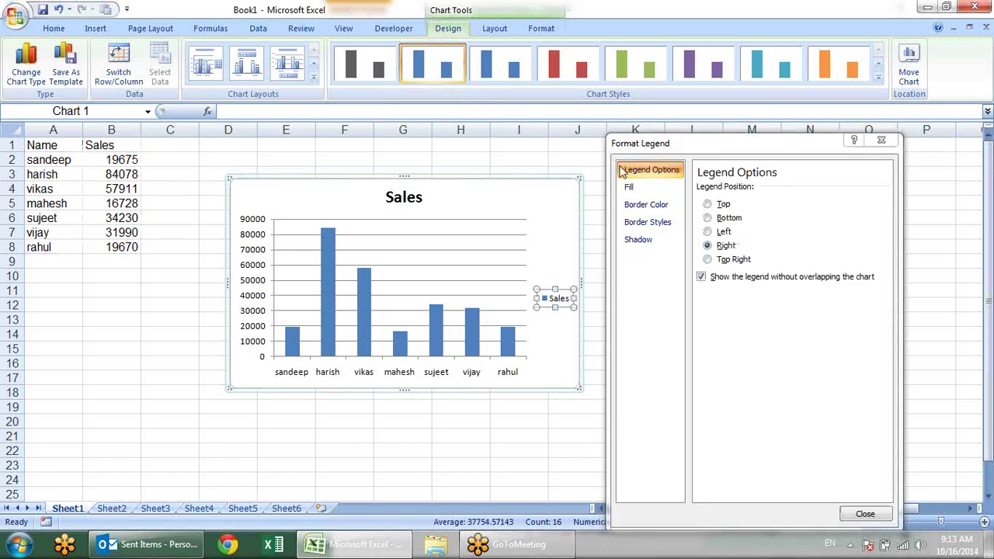
pyautogui.click(509, 339)
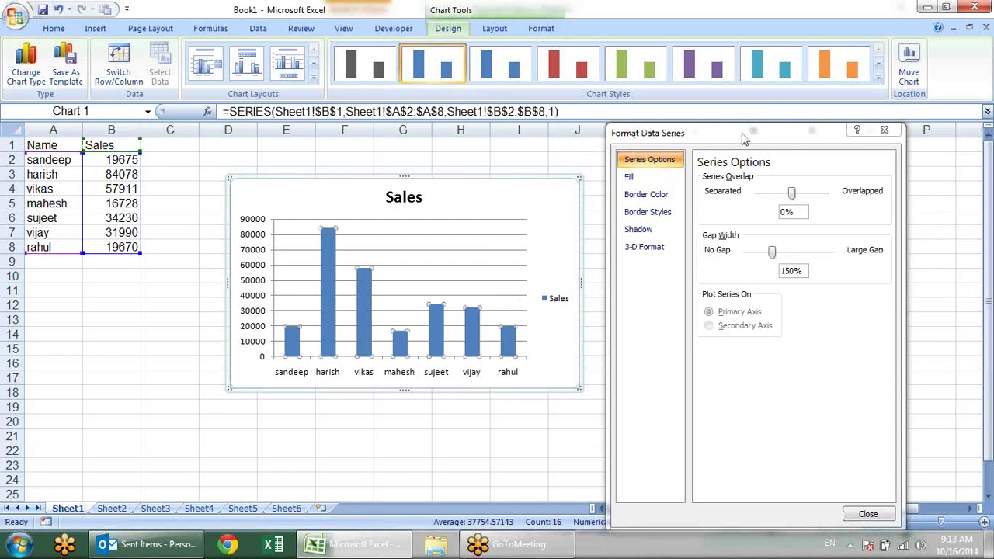
pyautogui.click(376, 379)
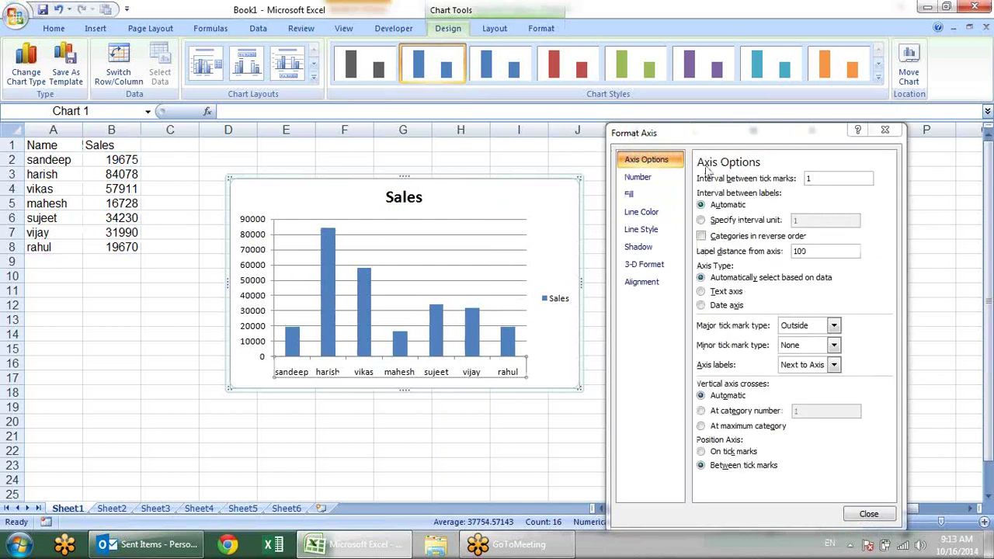
# Preview the value axis and plot area options, then give the chart area a solid fill
pyautogui.click(242, 282)
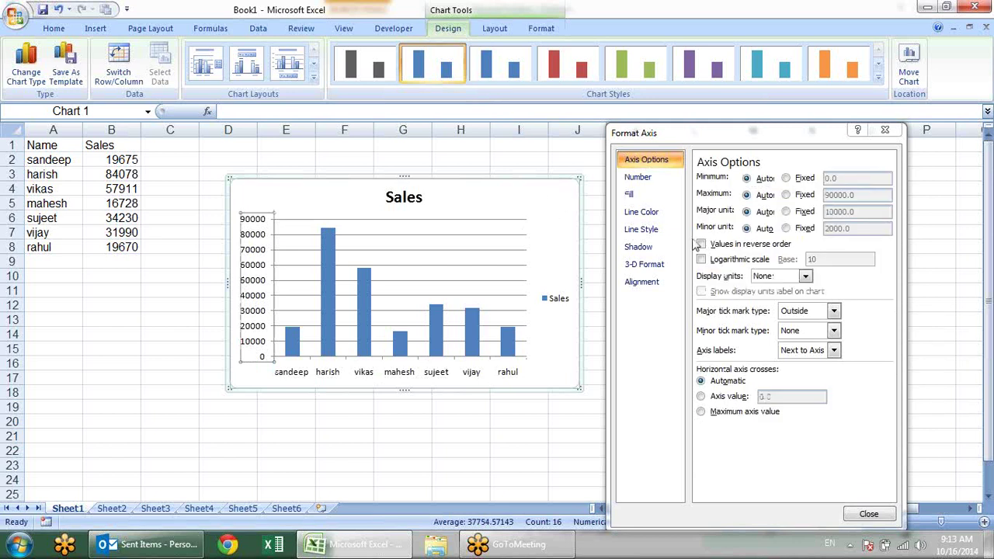
pyautogui.click(470, 243)
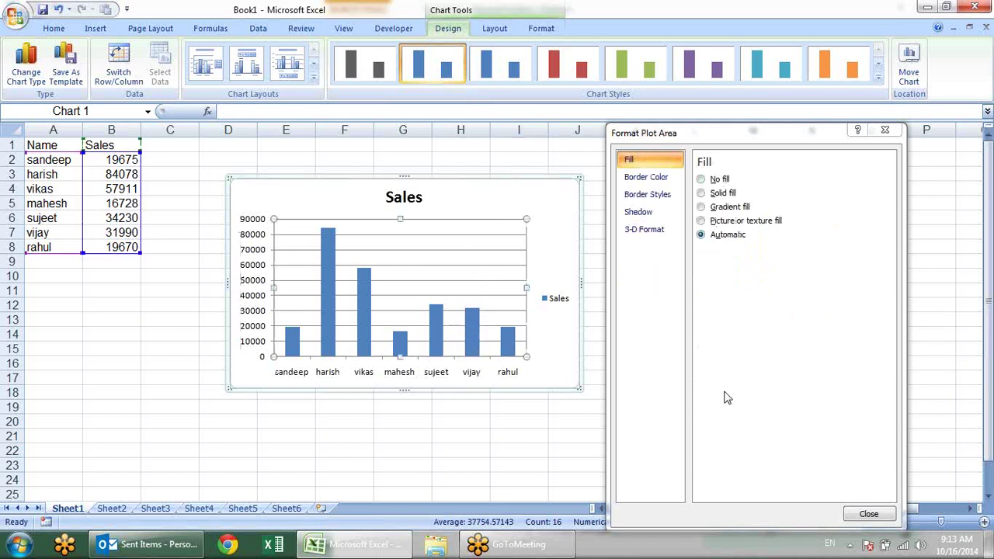
pyautogui.click(541, 240)
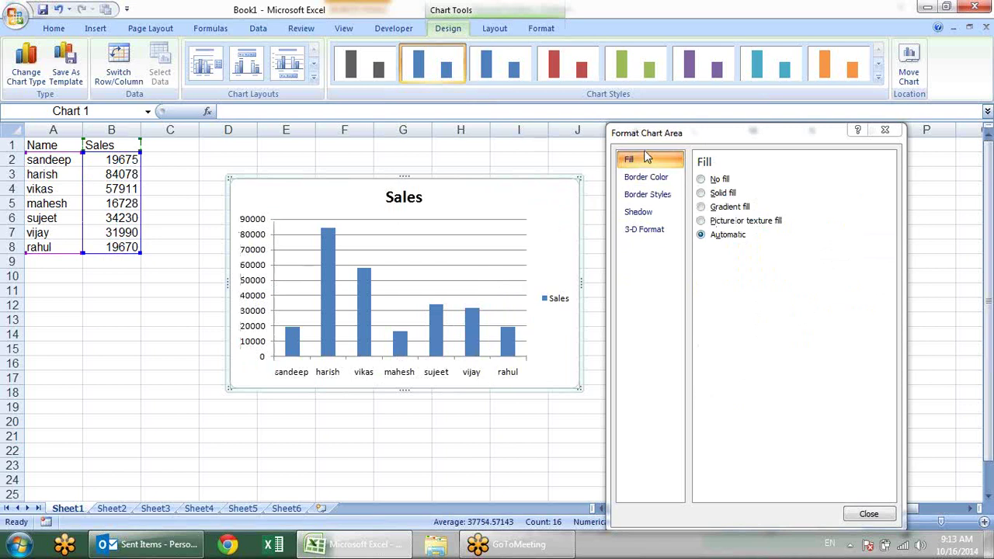
pyautogui.click(703, 193)
# Give the chart area a gradient fill and set the plot area to No fill
pyautogui.click(701, 207)
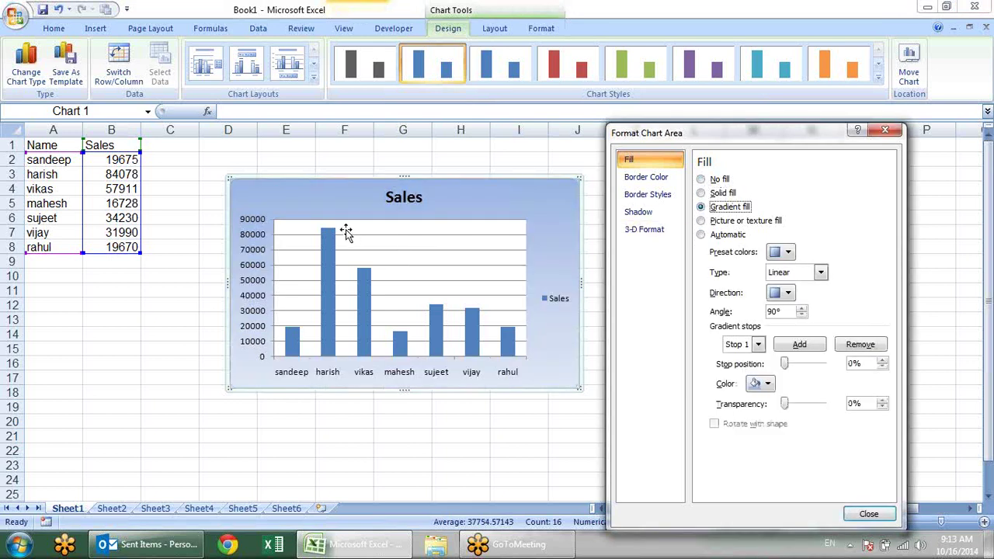
pyautogui.click(479, 266)
pyautogui.click(477, 228)
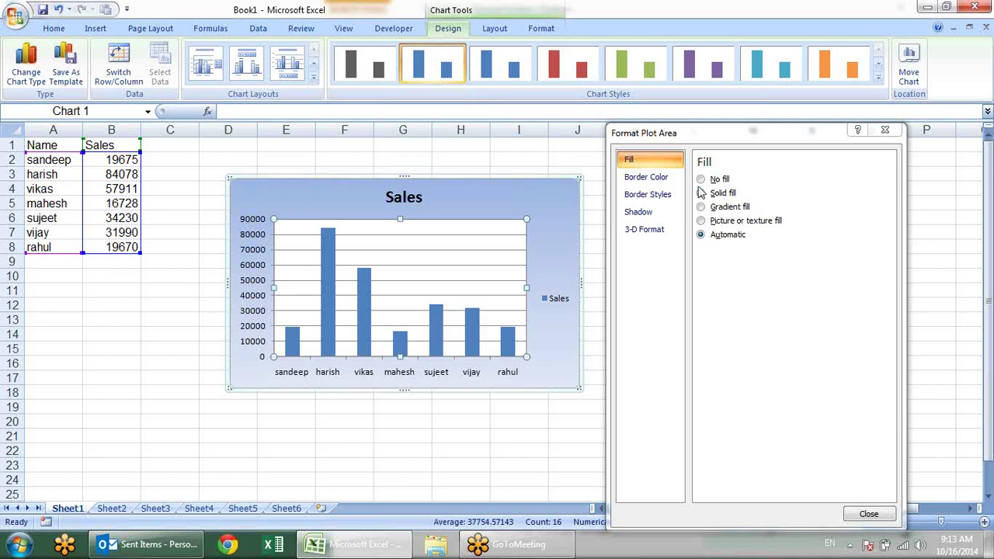
pyautogui.click(701, 179)
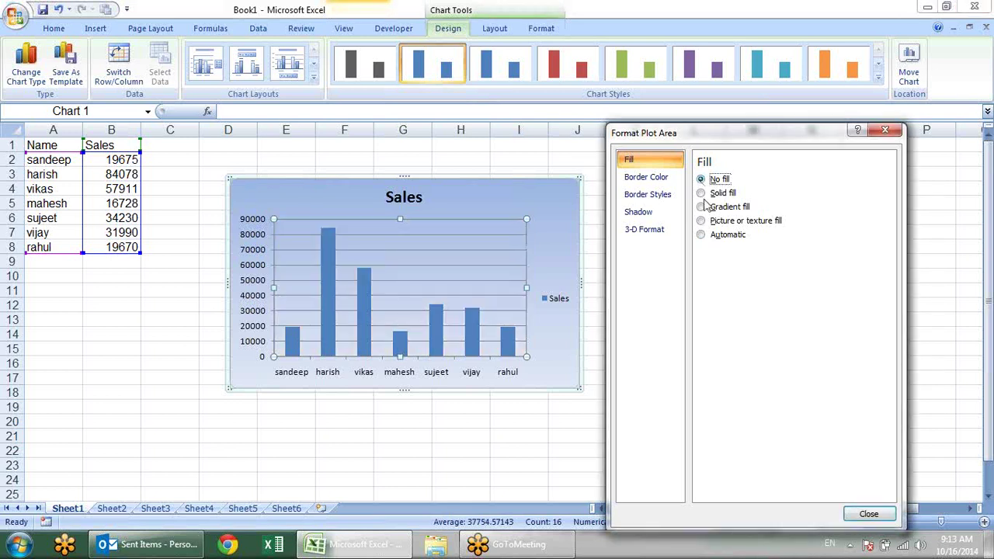
# Try a light orange solid fill on the plot area, then revert it to No fill
pyautogui.click(701, 192)
pyautogui.click(761, 253)
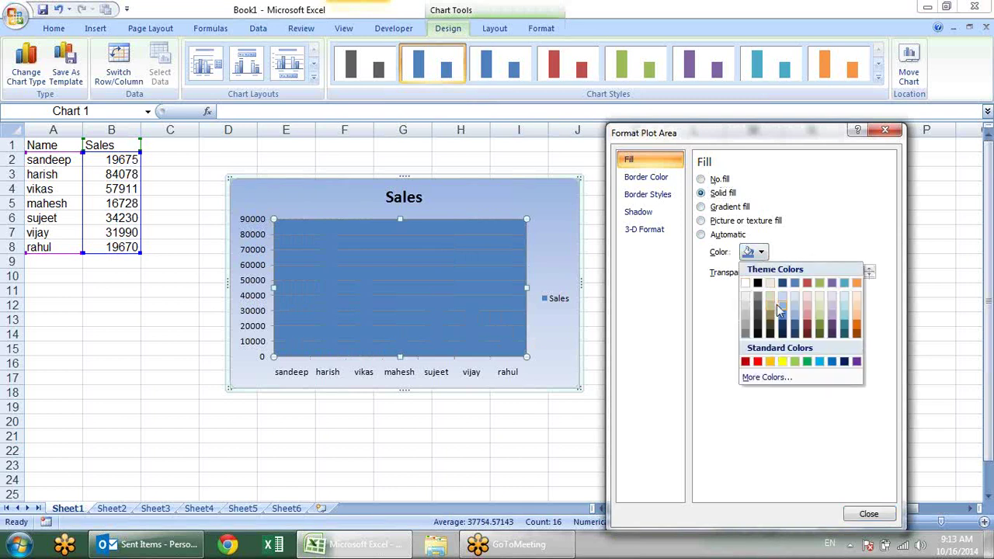
pyautogui.click(856, 310)
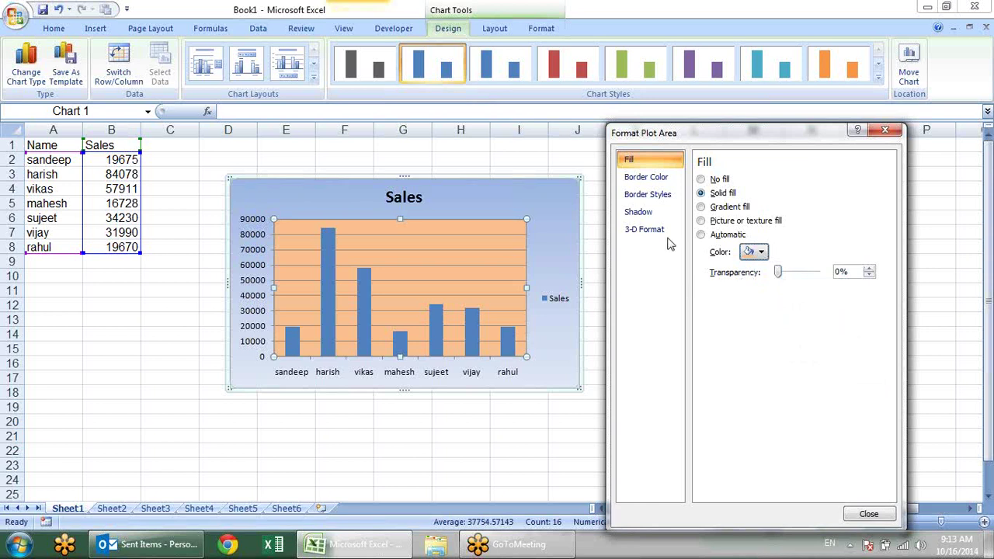
pyautogui.click(700, 179)
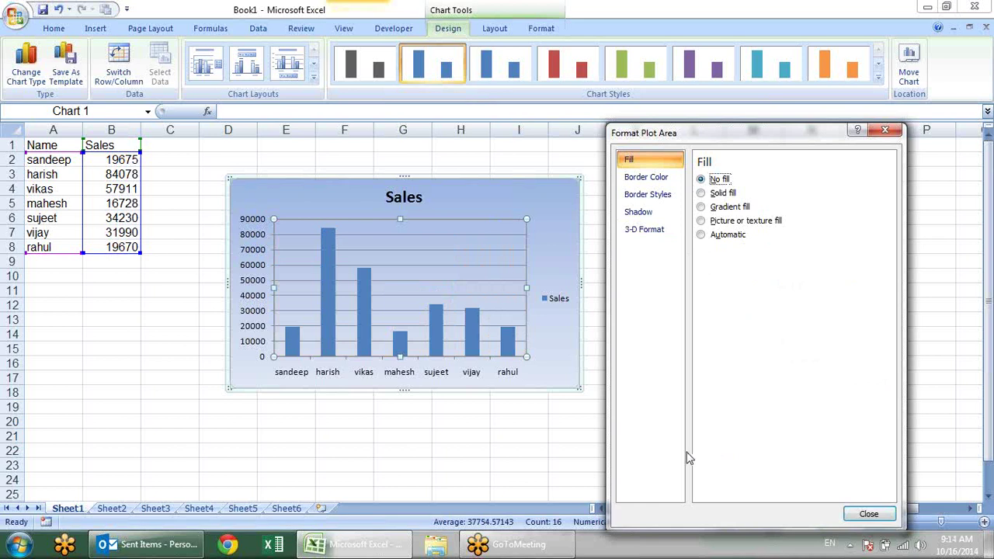
pyautogui.click(648, 179)
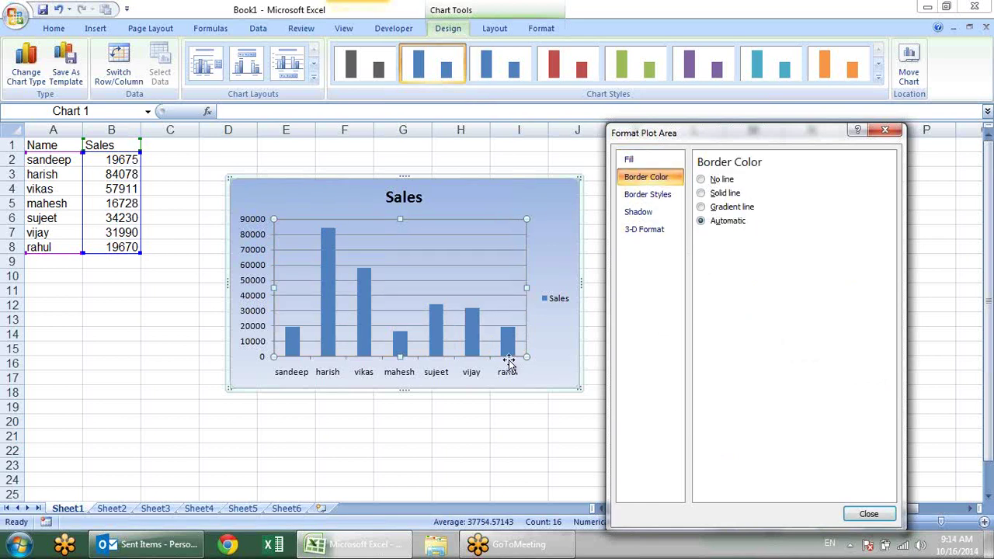
pyautogui.click(563, 232)
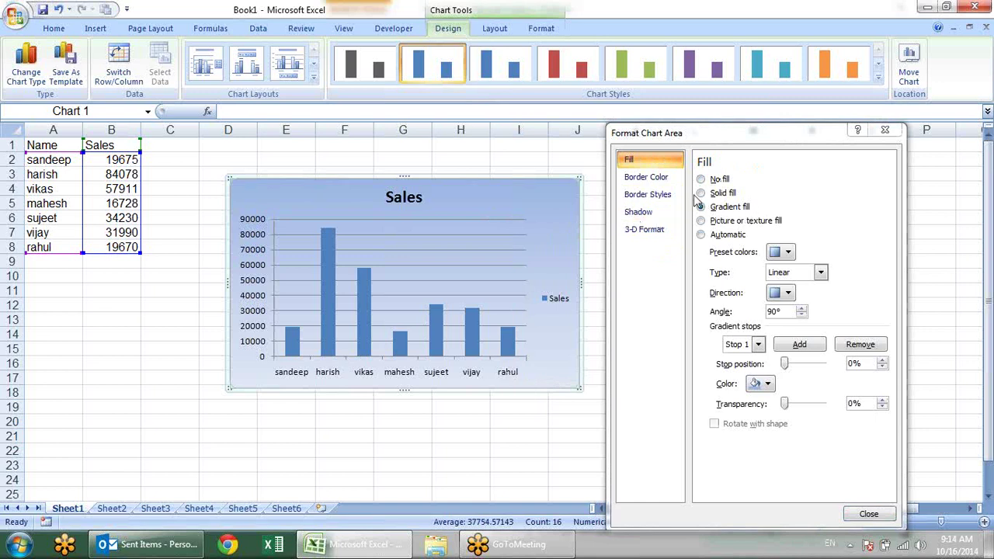
# Set the chart area's Border Color to No line
pyautogui.click(659, 194)
pyautogui.click(667, 179)
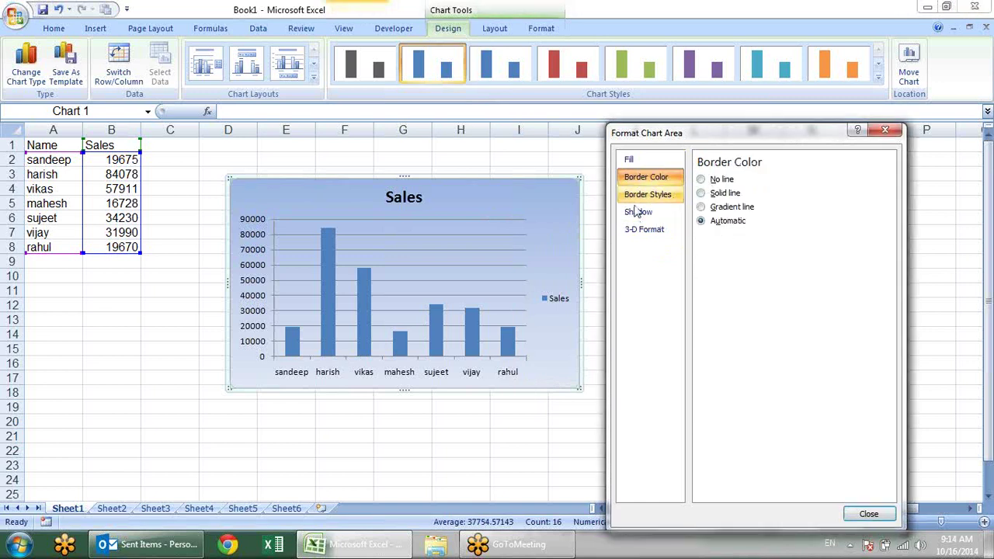
pyautogui.click(516, 144)
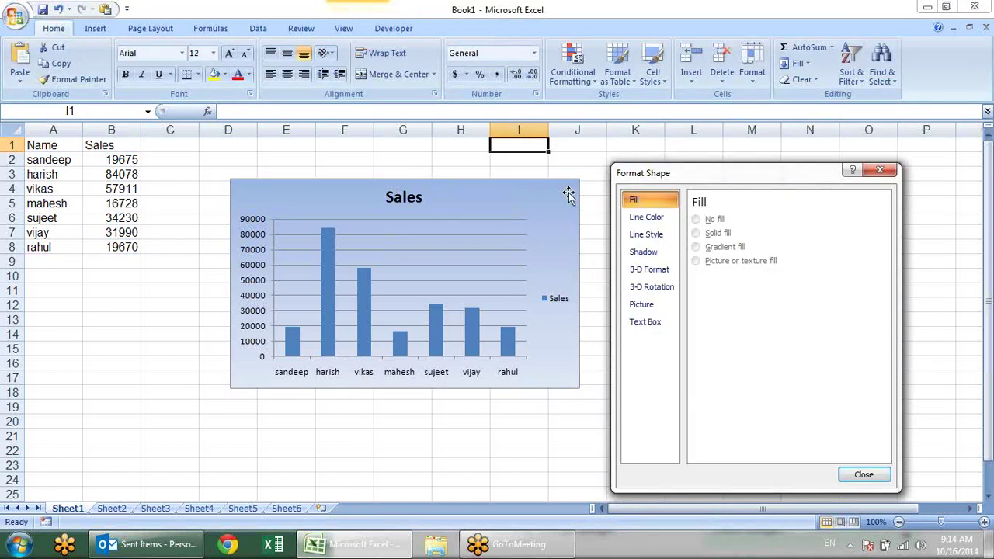
pyautogui.click(522, 194)
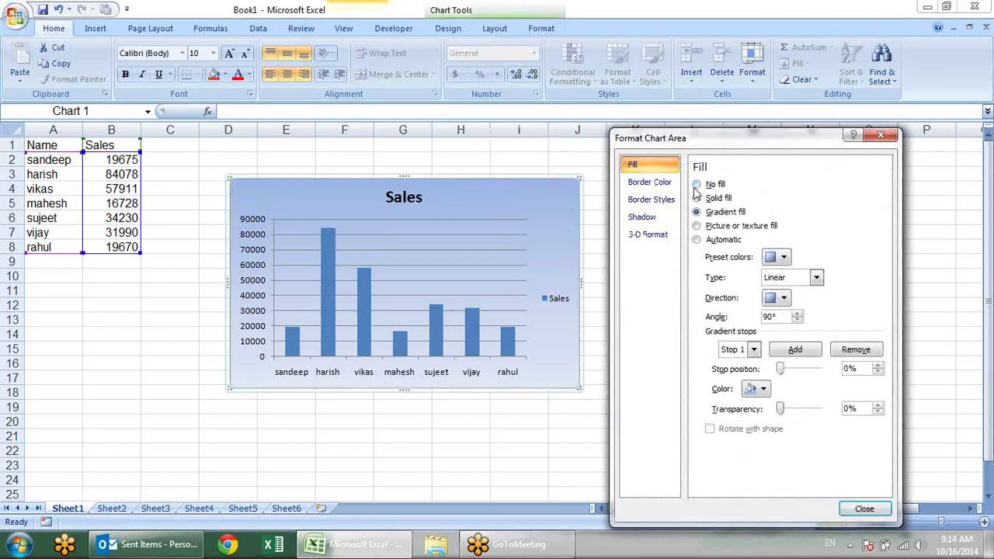
pyautogui.click(649, 181)
pyautogui.click(697, 184)
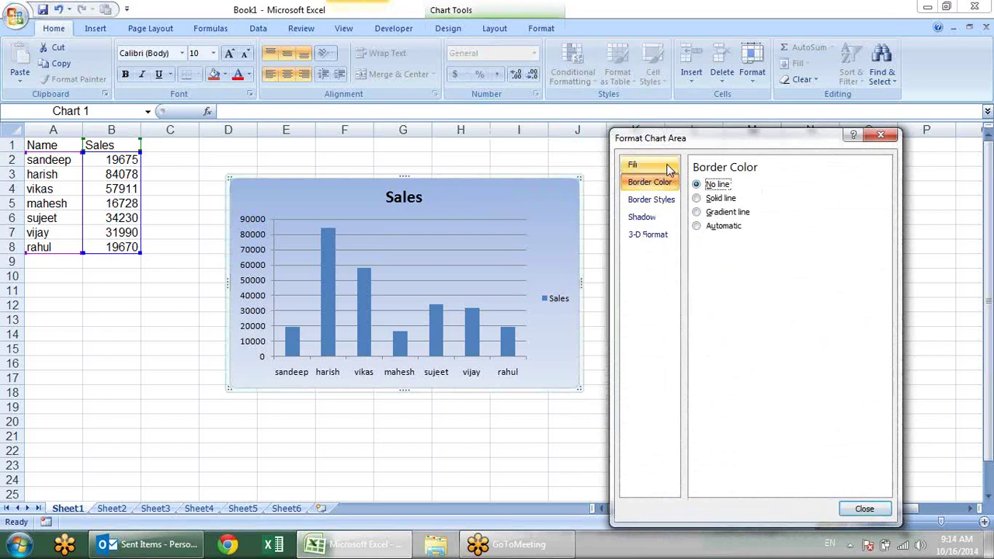
# Set the chart area's Fill to No fill, removing the gradient background
pyautogui.click(632, 165)
pyautogui.click(715, 187)
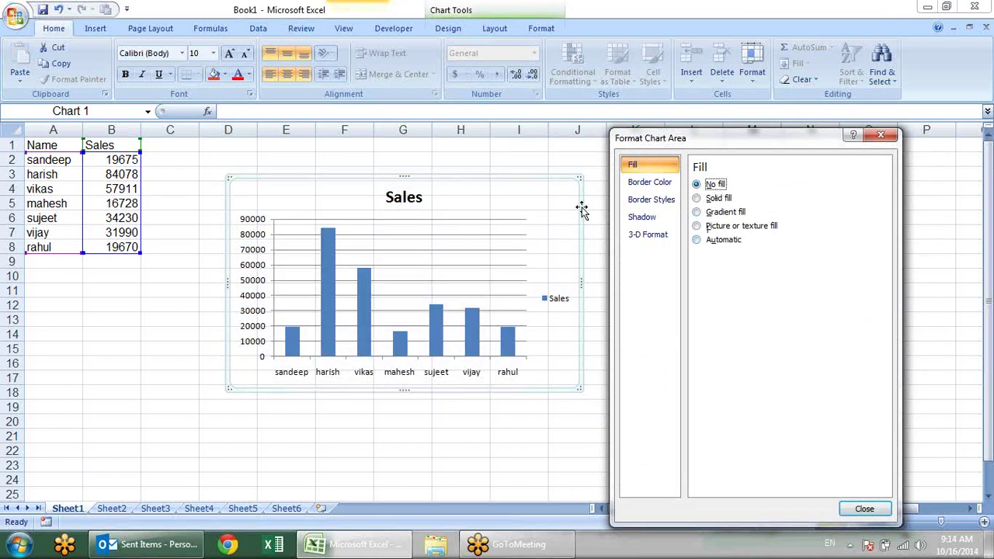
pyautogui.click(526, 151)
pyautogui.click(553, 148)
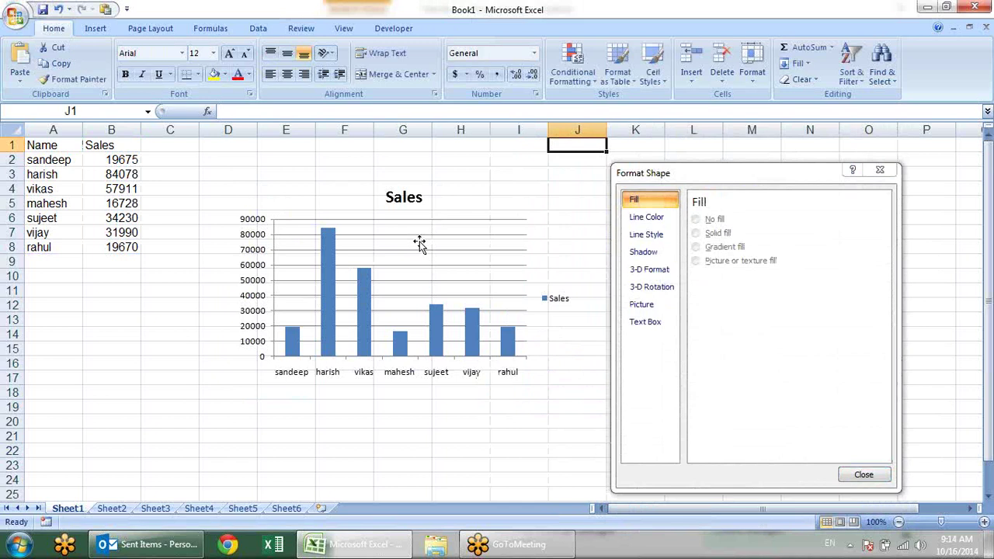
# Move the plot area upward, undo the move with Ctrl+Z, and select the gridlines
pyautogui.click(373, 279)
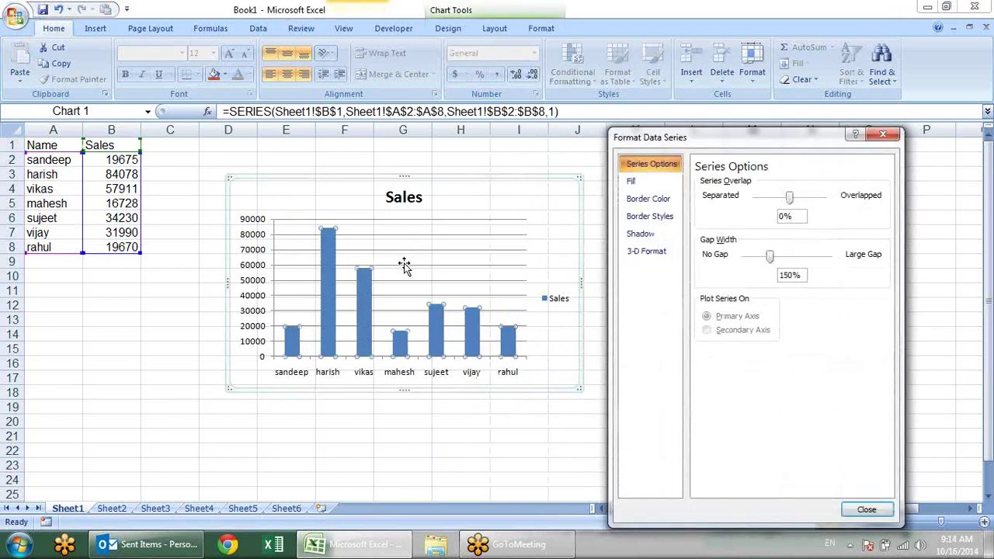
pyautogui.moveTo(376, 281); pyautogui.dragTo(371, 247)
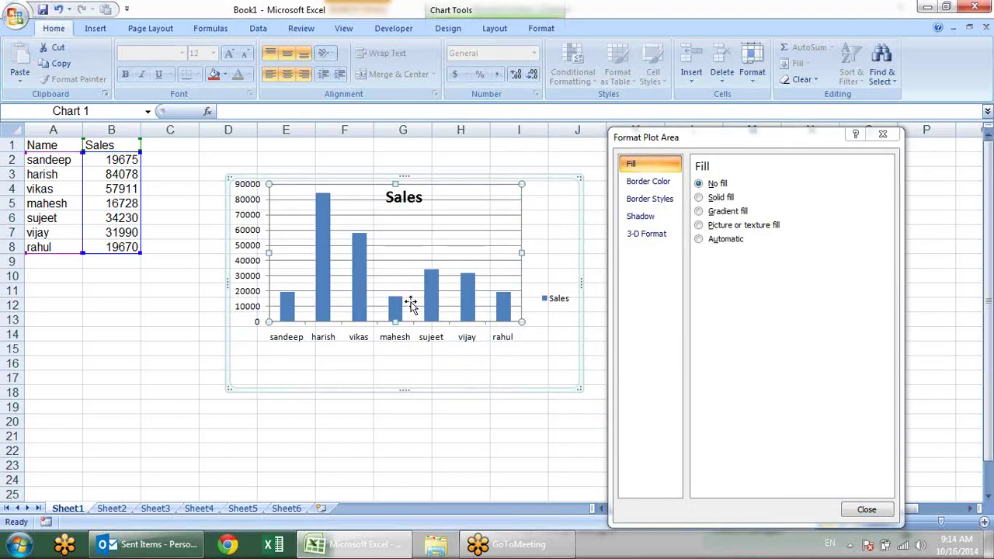
pyautogui.hotkey('ctrl', 'z')
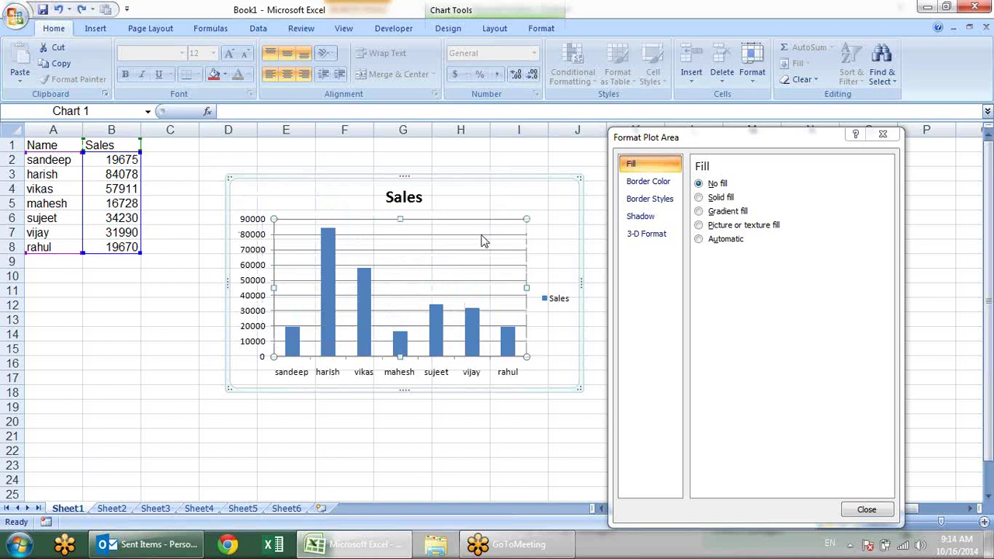
pyautogui.click(482, 235)
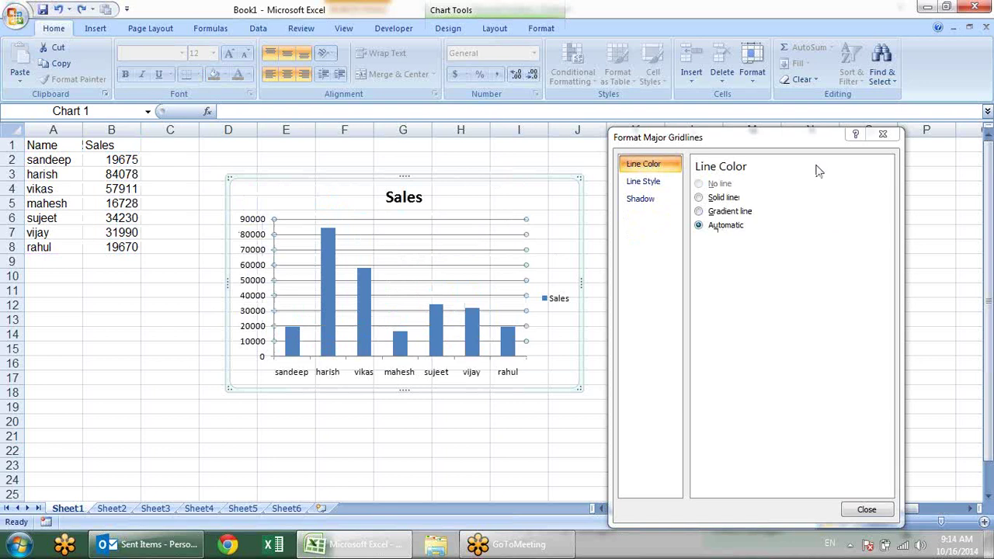
# Delete the gridlines, legend, vertical value axis, horizontal name labels and Sales title
pyautogui.click(882, 134)
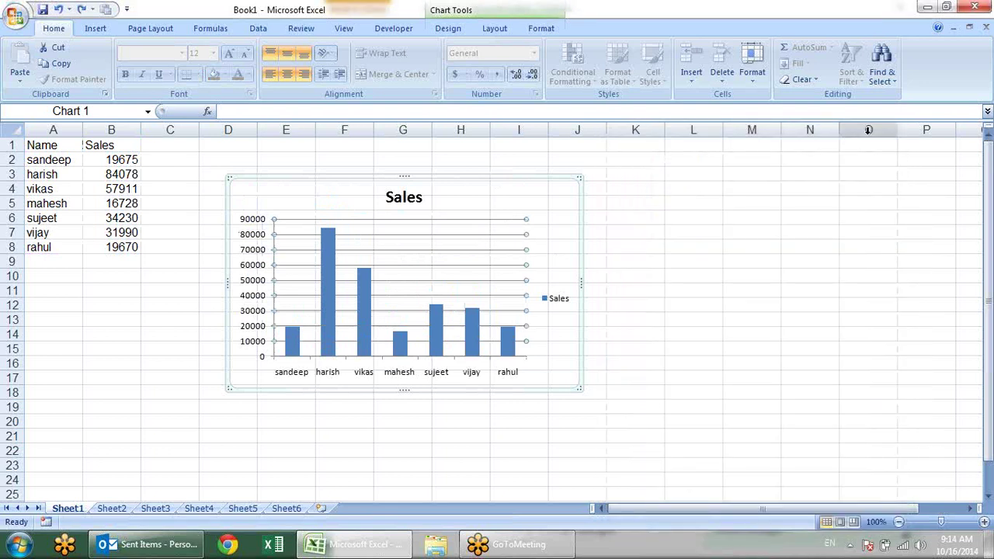
pyautogui.press('Delete')
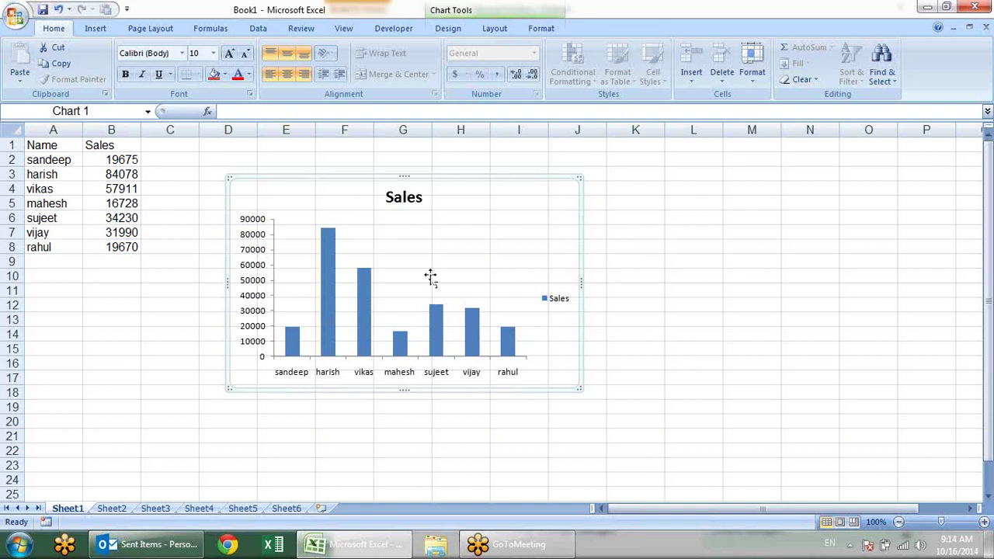
pyautogui.click(553, 303)
pyautogui.press('Delete')
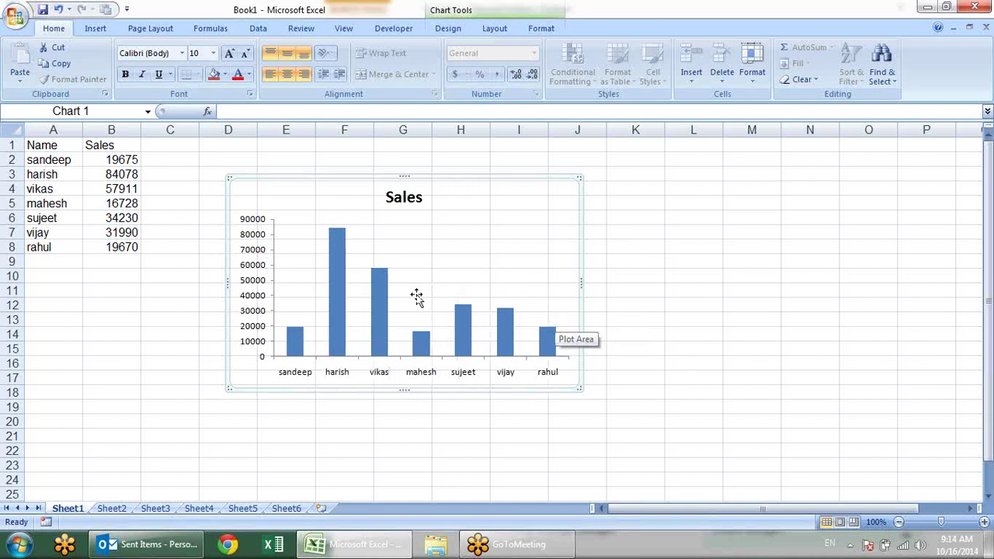
pyautogui.click(243, 254)
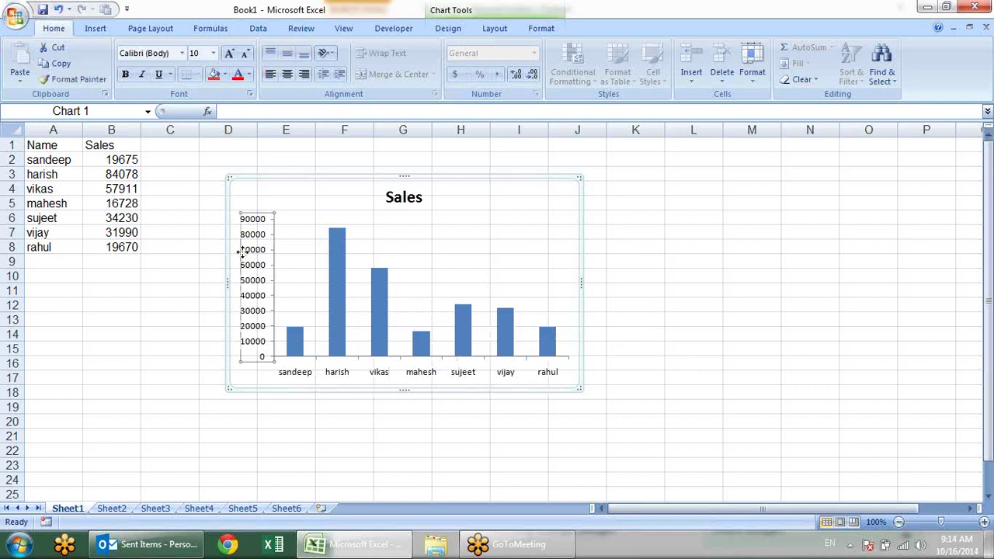
pyautogui.press('Delete')
pyautogui.click(309, 375)
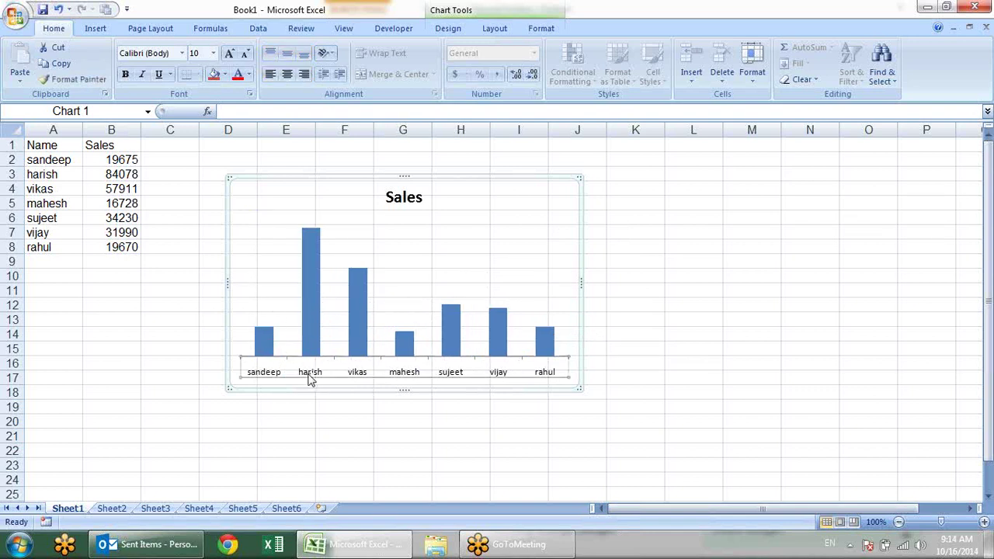
pyautogui.press('Delete')
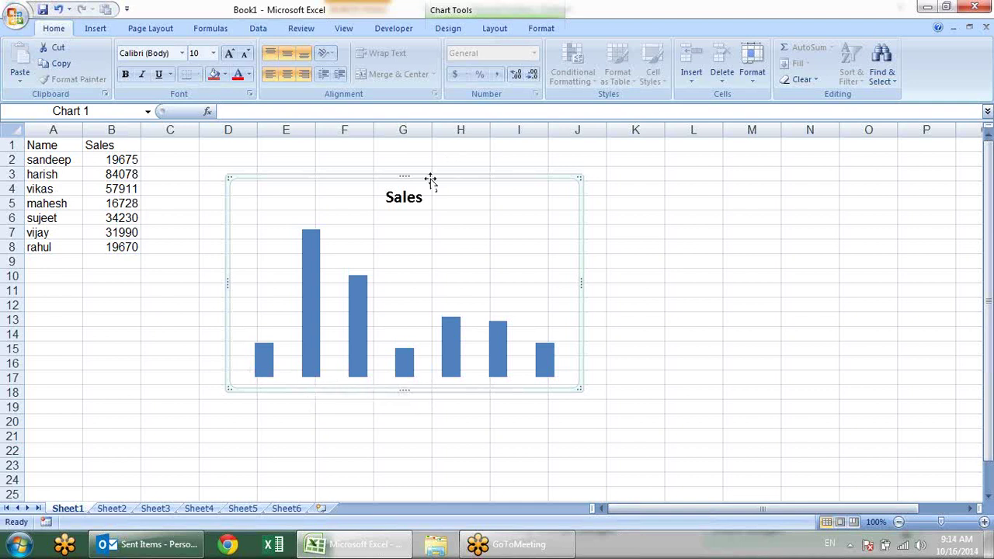
pyautogui.click(421, 195)
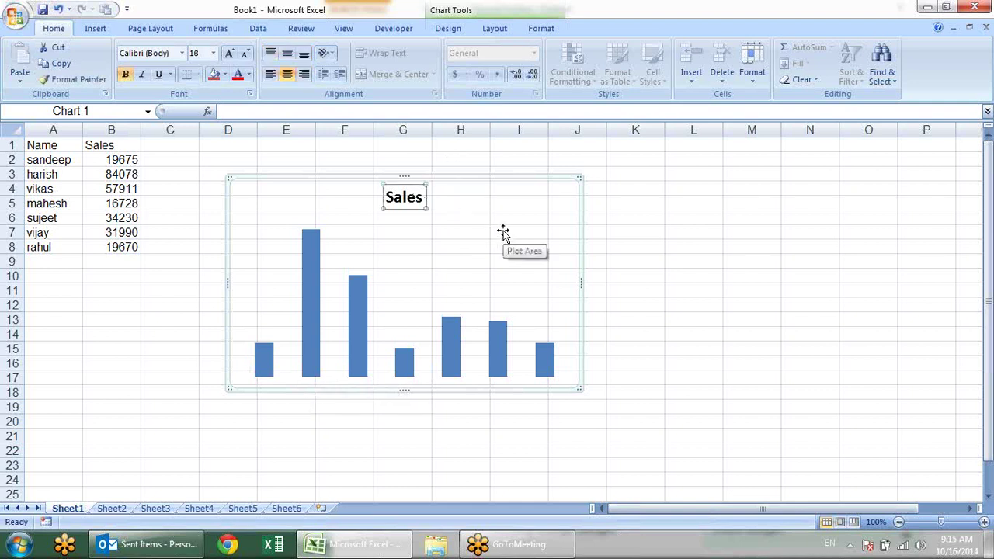
pyautogui.press('Delete')
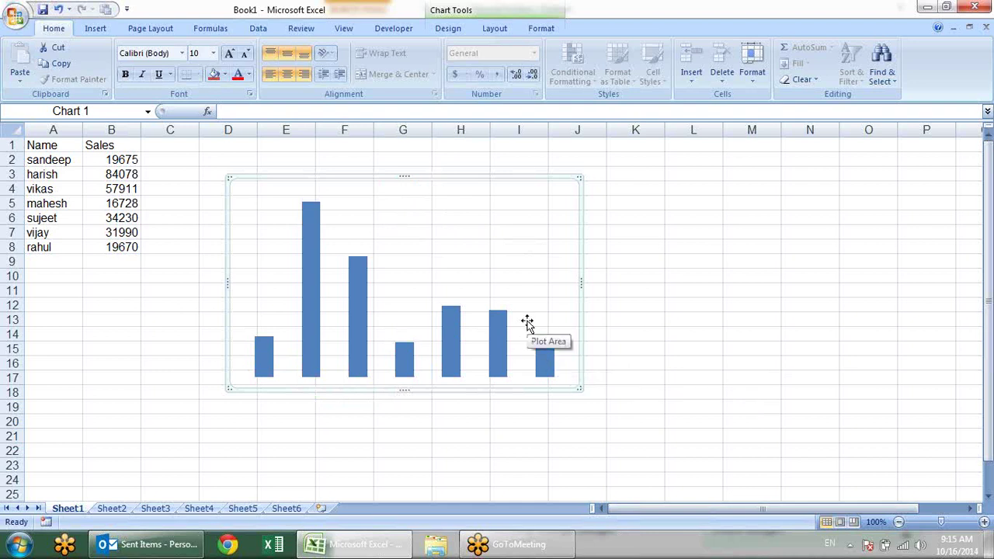
# Try preset chart layouts, including title/axis title/data table and value-label variants
pyautogui.click(458, 28)
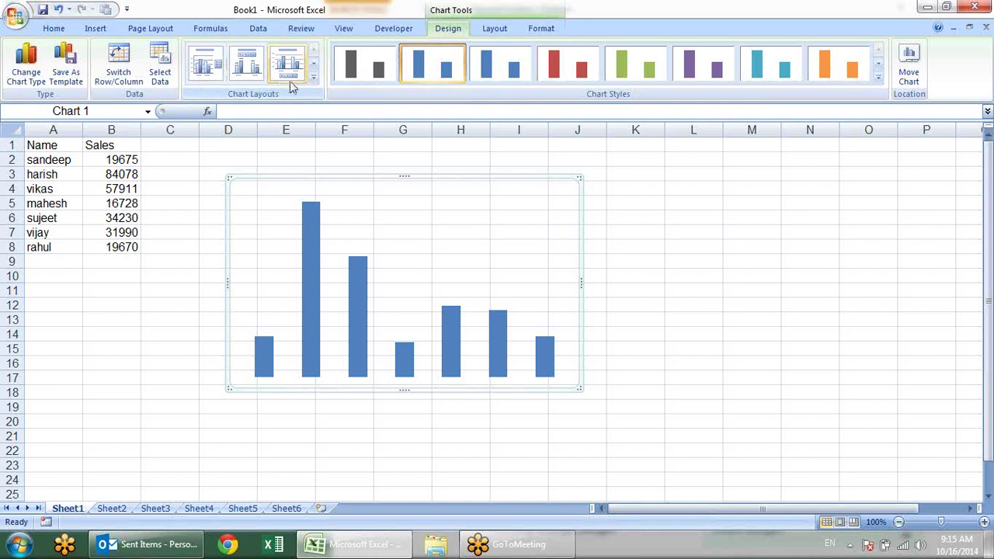
pyautogui.click(313, 78)
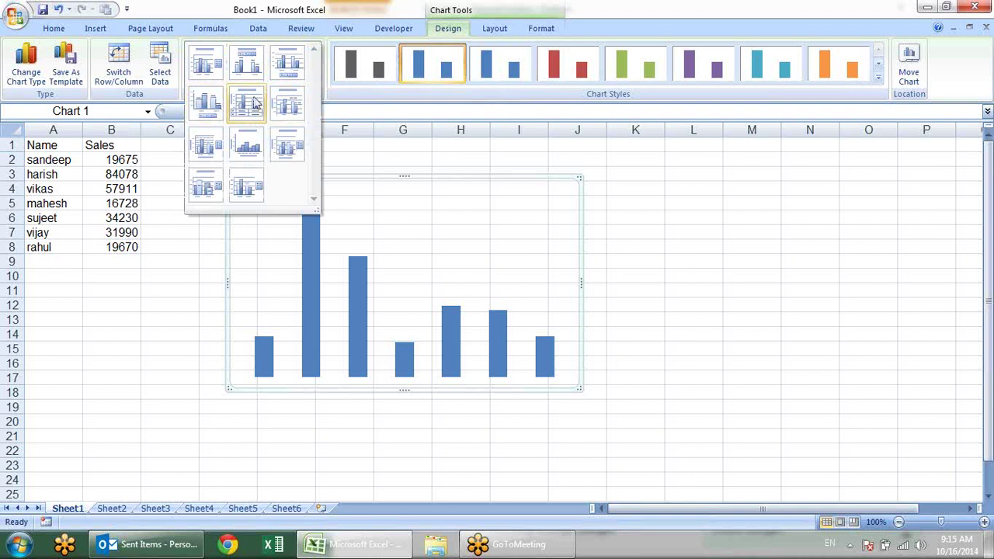
pyautogui.click(247, 102)
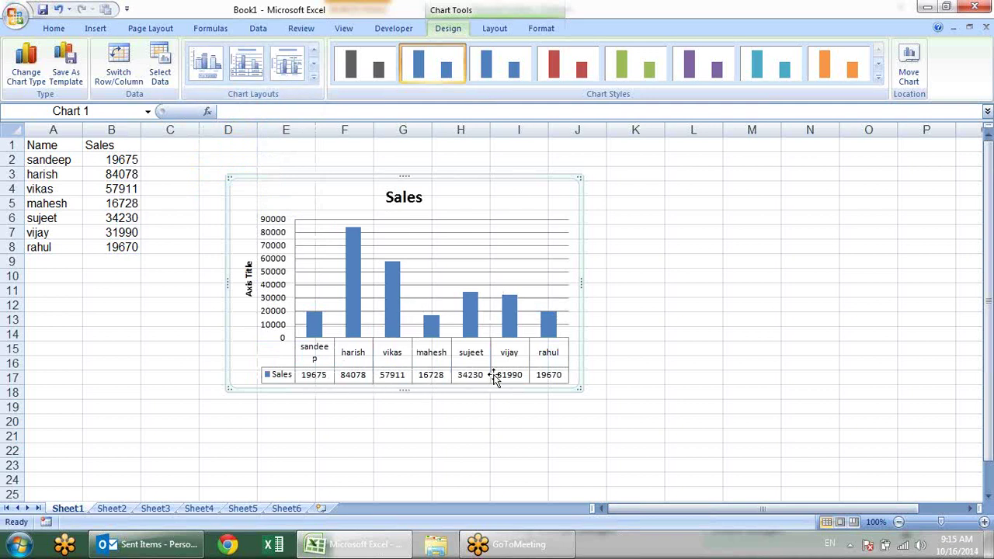
pyautogui.press('Left')
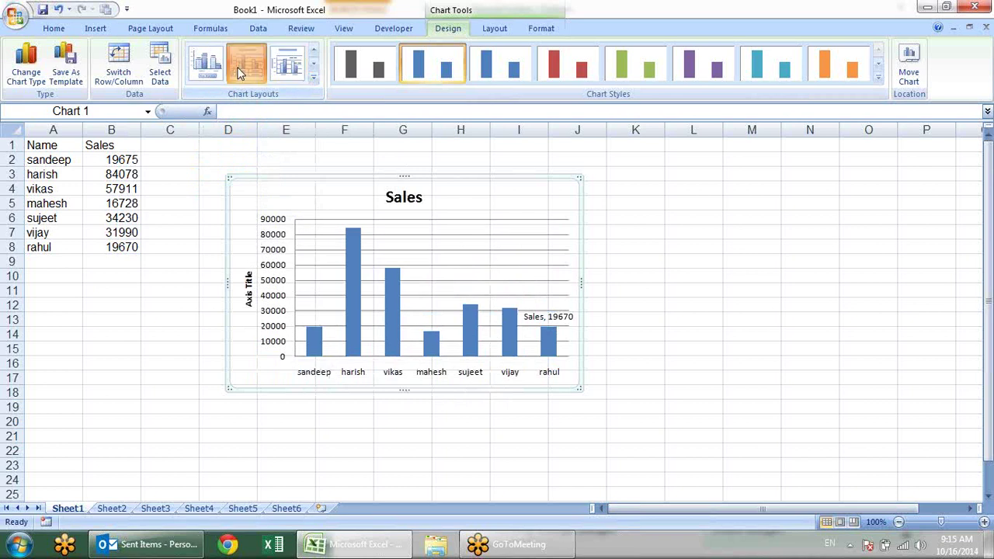
pyautogui.press('Left')
pyautogui.press('Left')
pyautogui.click(313, 78)
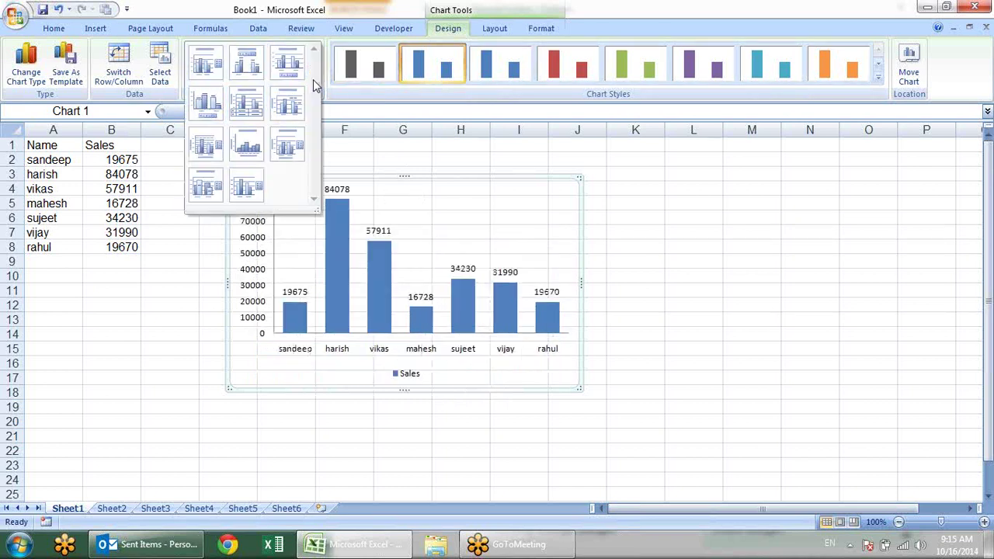
pyautogui.press('Escape')
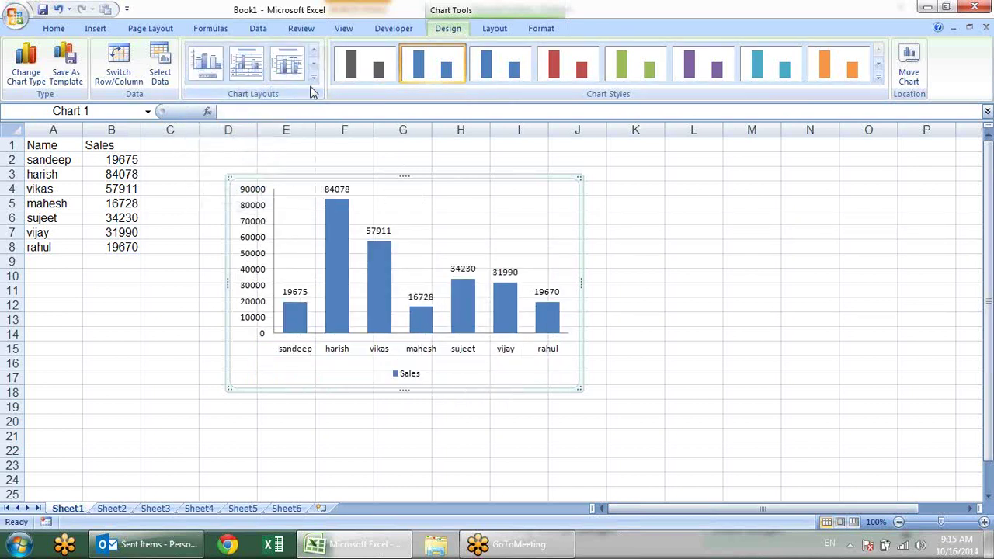
# Apply the chart layout with gridlines, both axes and a legend on the right
pyautogui.click(312, 78)
pyautogui.click(260, 178)
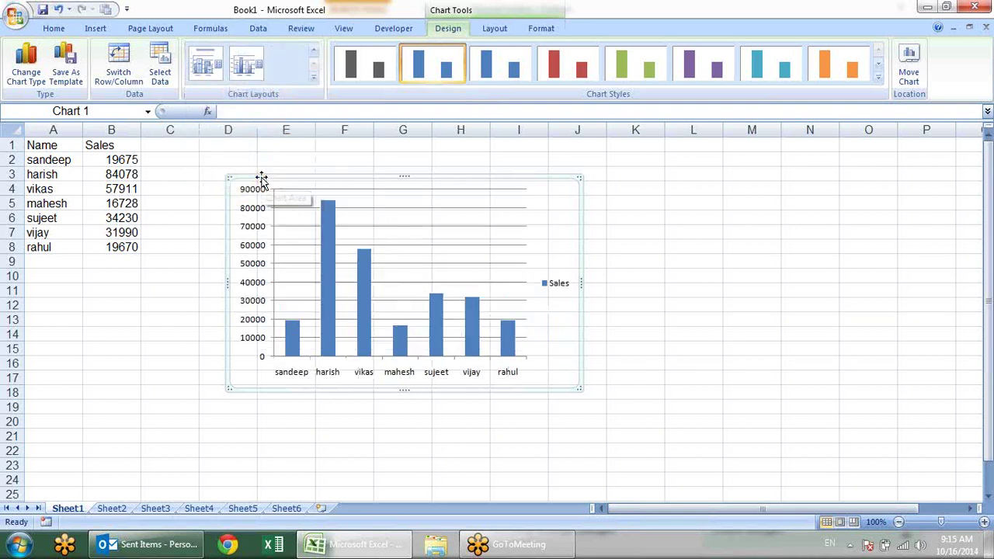
pyautogui.click(314, 79)
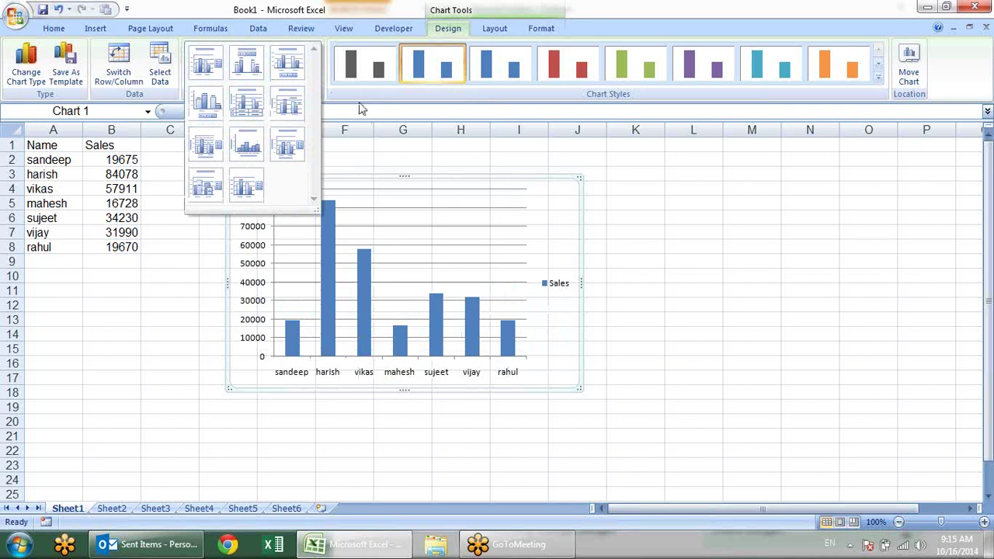
pyautogui.click(407, 101)
# Try the dark black-background chart style, then apply the purple-columns-on-white style
pyautogui.click(878, 77)
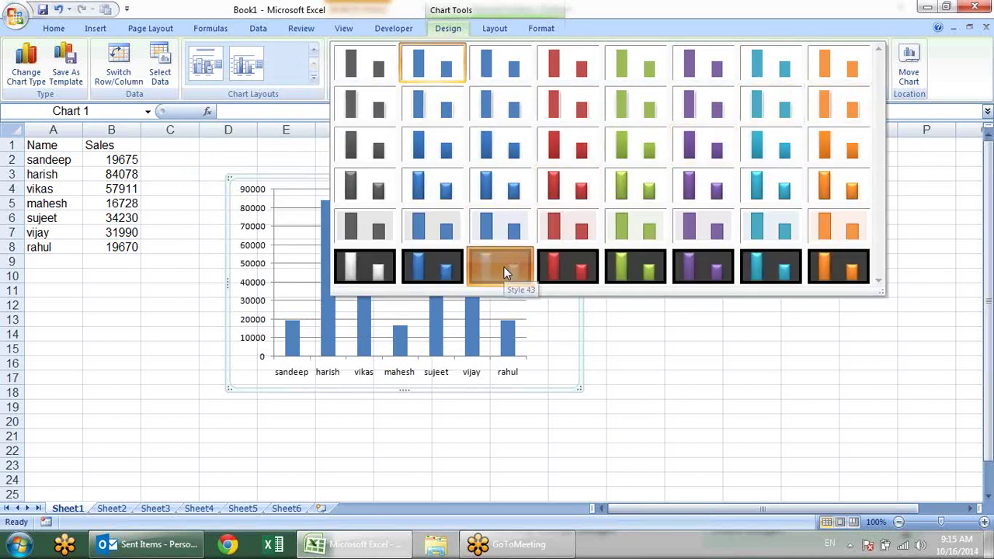
pyautogui.click(503, 266)
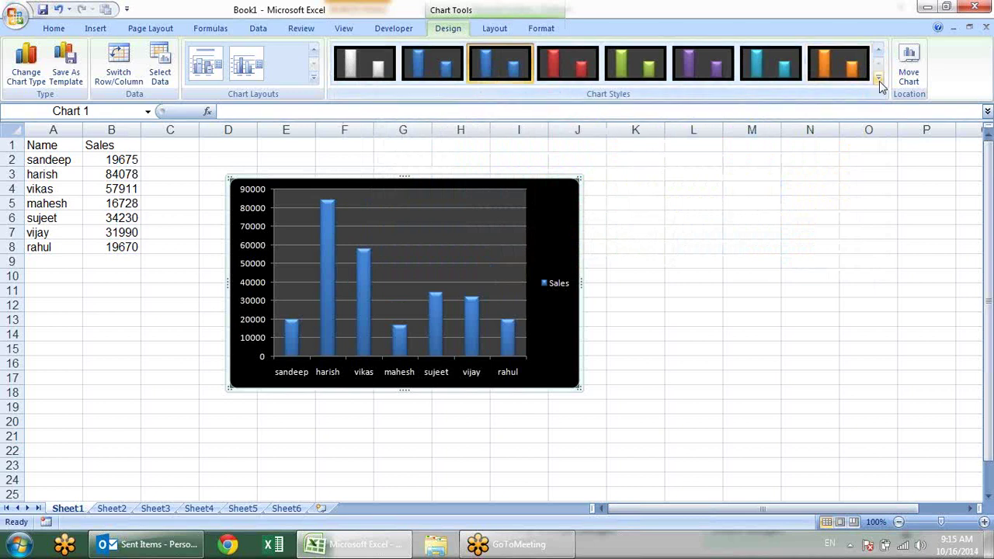
pyautogui.click(878, 78)
pyautogui.click(684, 101)
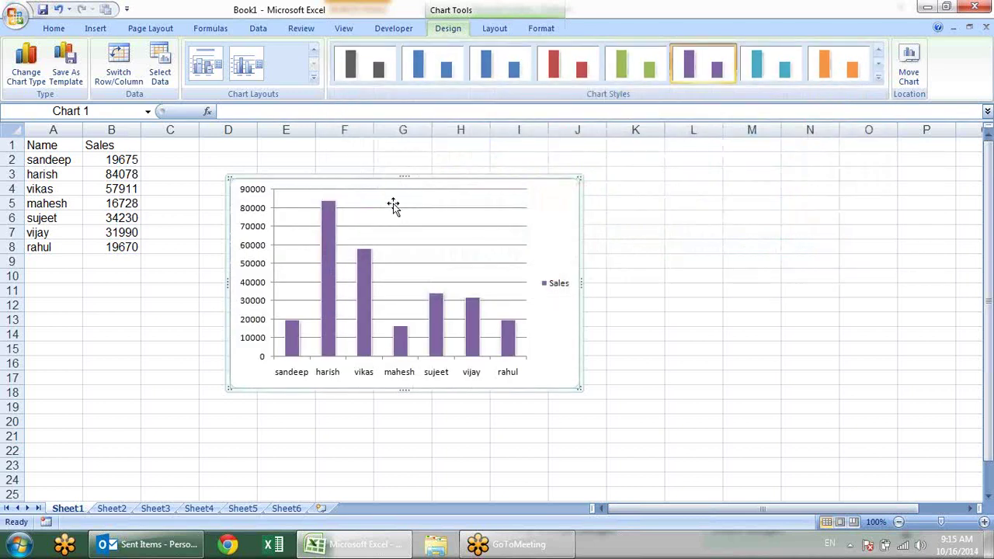
# Add a Sales chart title, trying Above Chart before settling on Centered Overlay Title
pyautogui.click(494, 28)
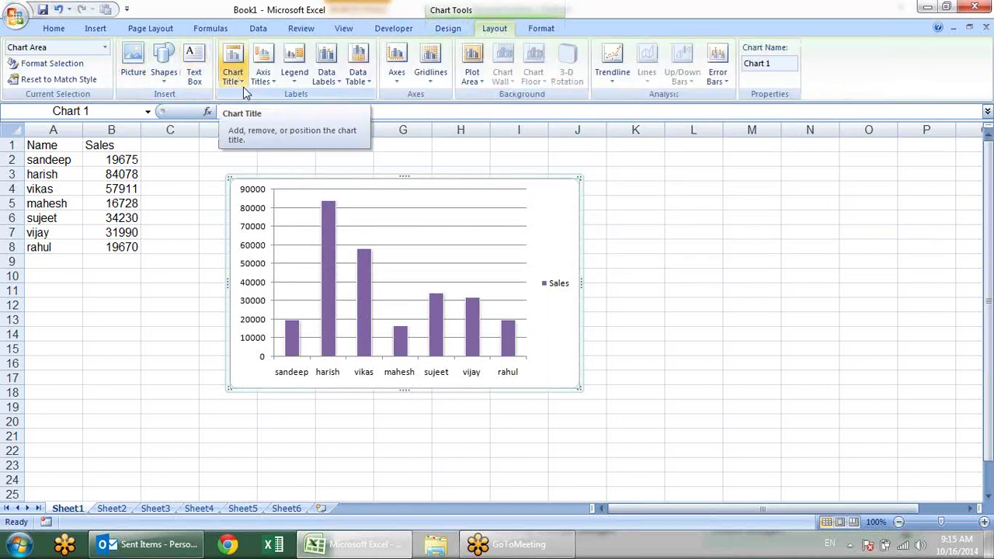
pyautogui.click(243, 87)
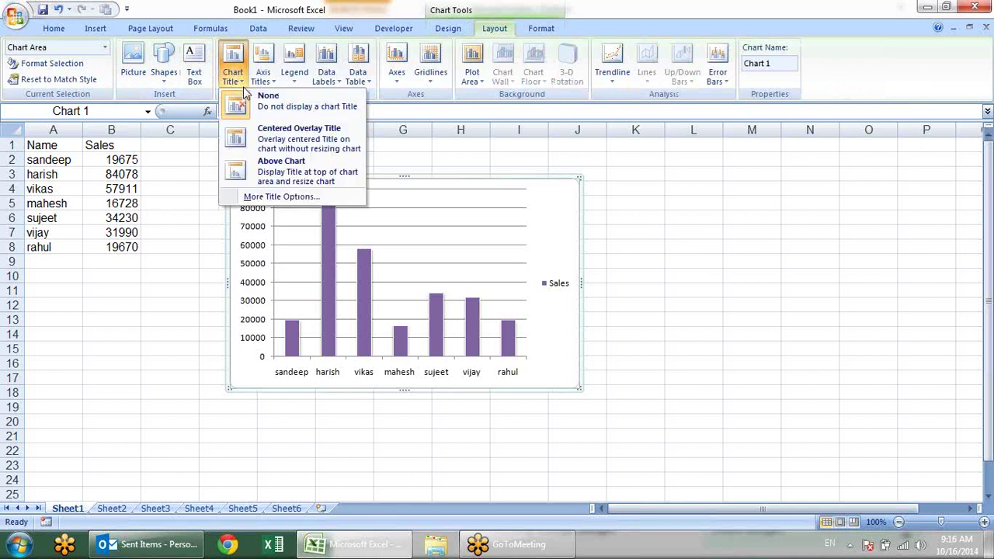
pyautogui.click(279, 171)
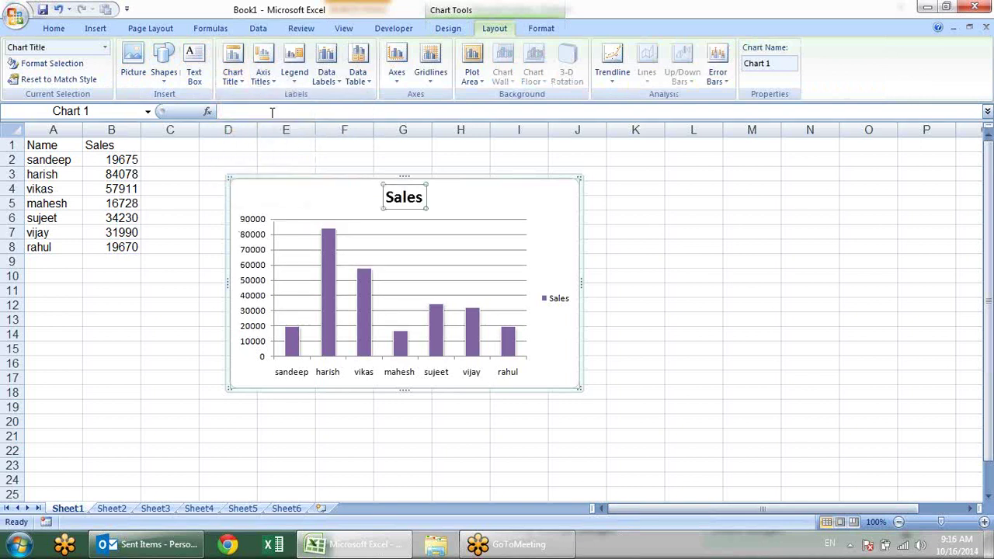
pyautogui.click(243, 84)
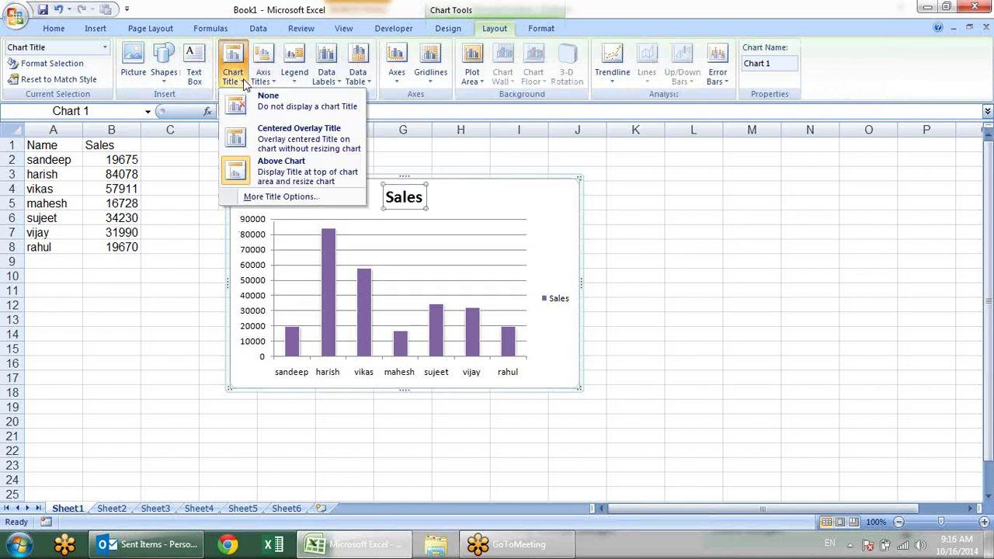
pyautogui.click(287, 138)
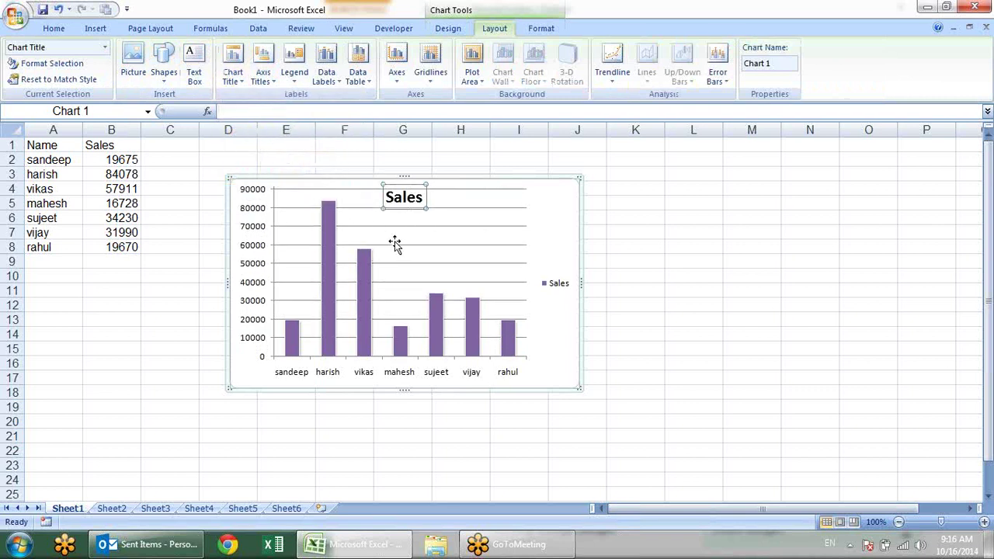
pyautogui.click(240, 82)
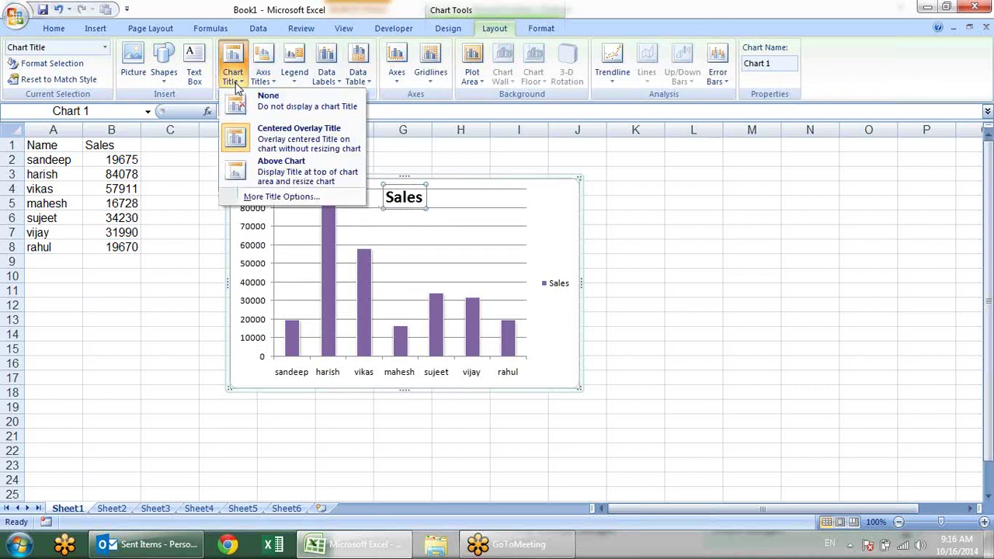
# Add a primary vertical axis title as Rotated Title, then change it to Vertical Title
pyautogui.click(261, 81)
pyautogui.moveTo(319, 112)
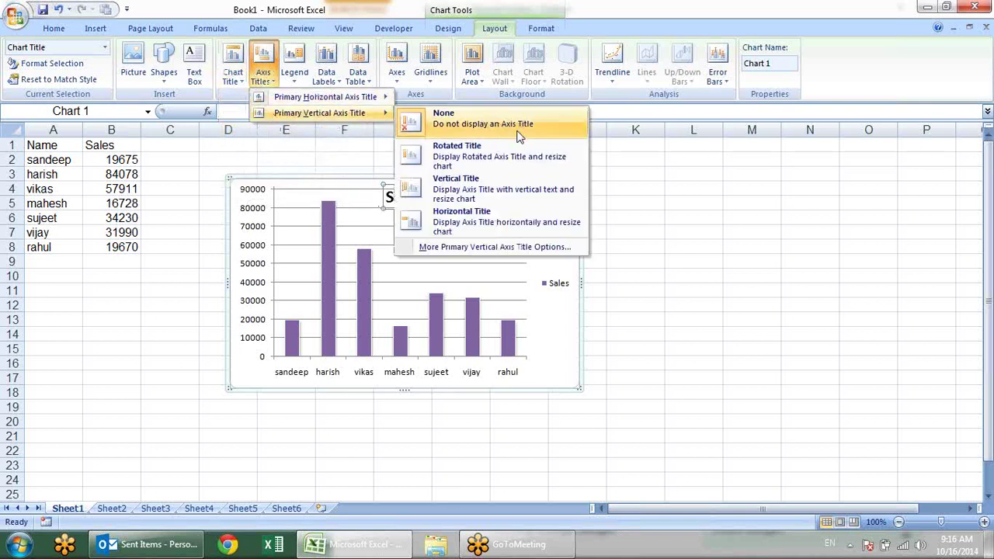
pyautogui.click(516, 148)
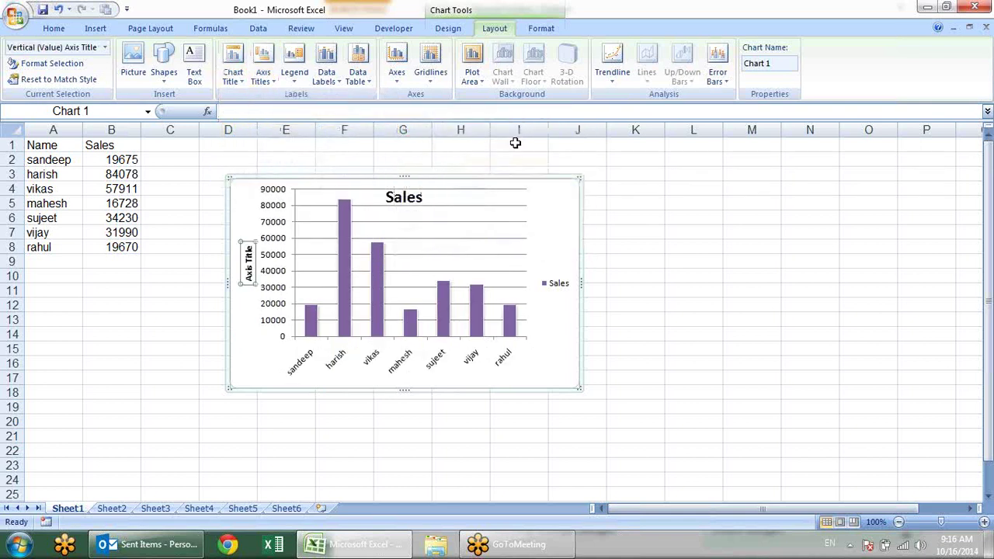
pyautogui.click(264, 76)
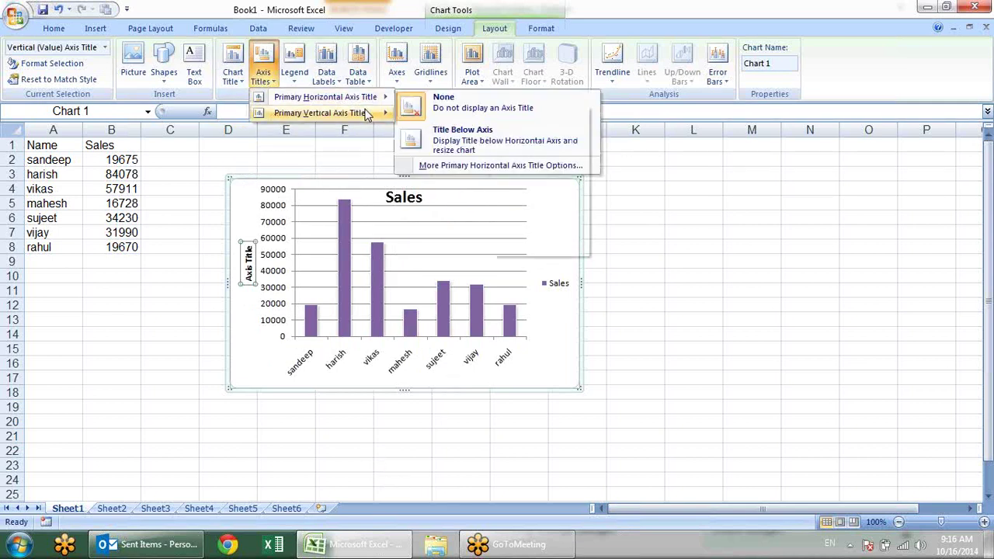
pyautogui.moveTo(319, 113)
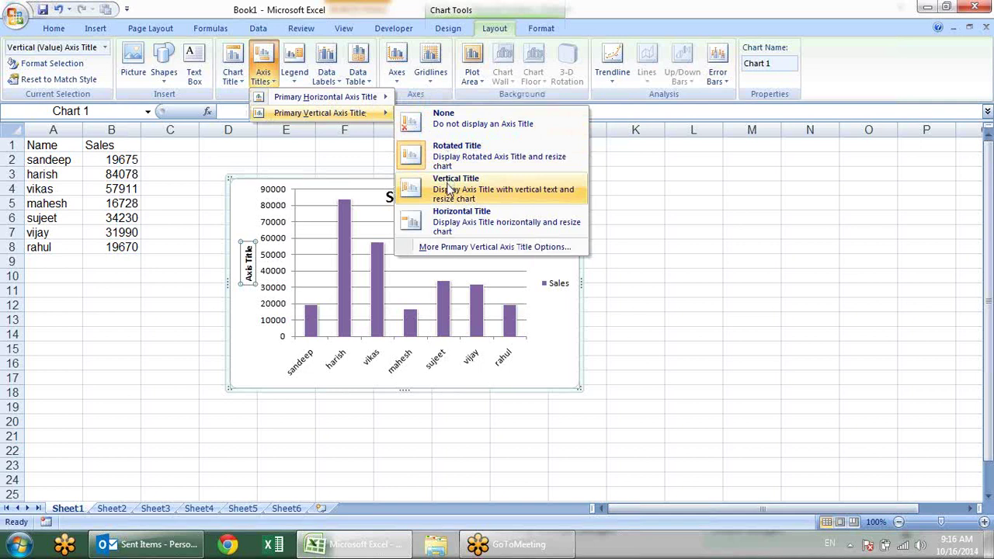
pyautogui.click(449, 189)
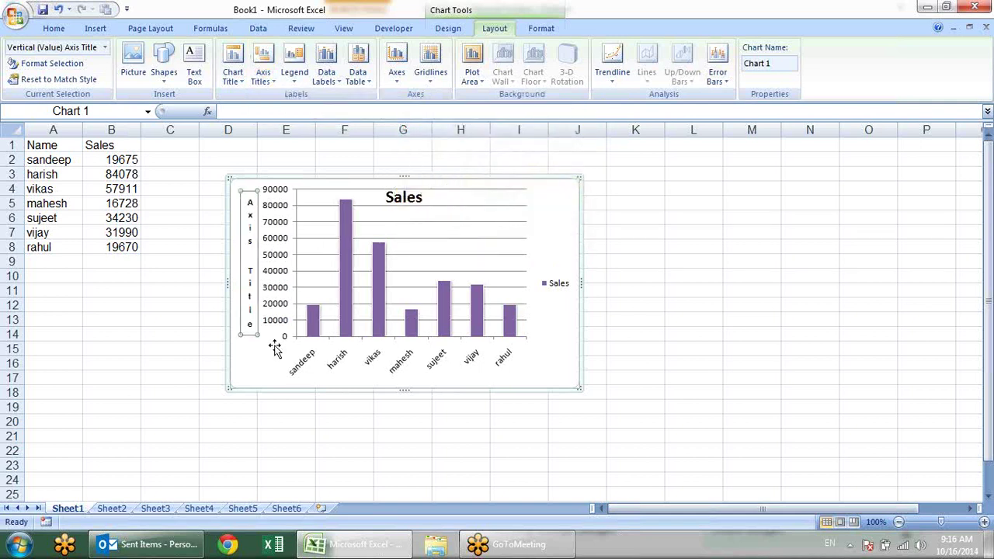
pyautogui.click(269, 82)
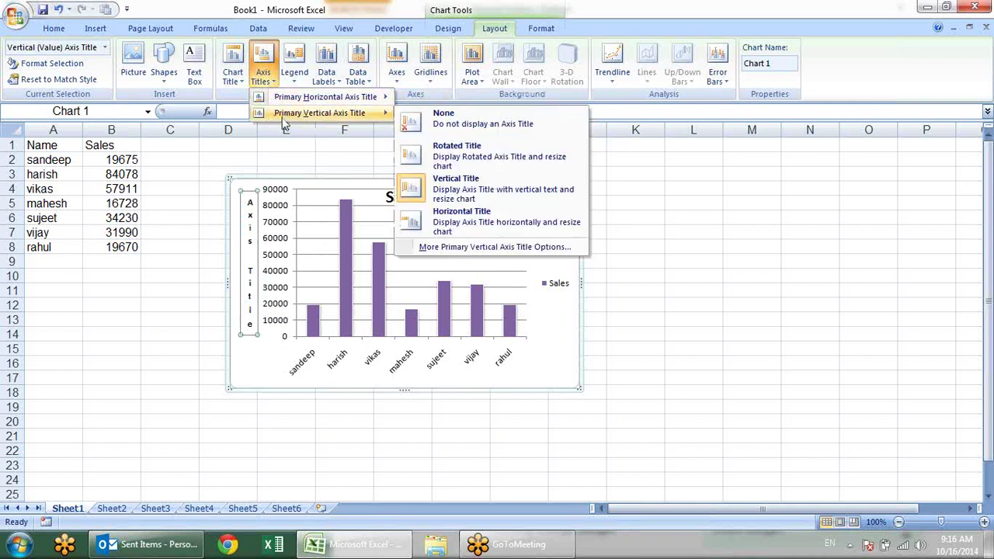
pyautogui.moveTo(319, 112)
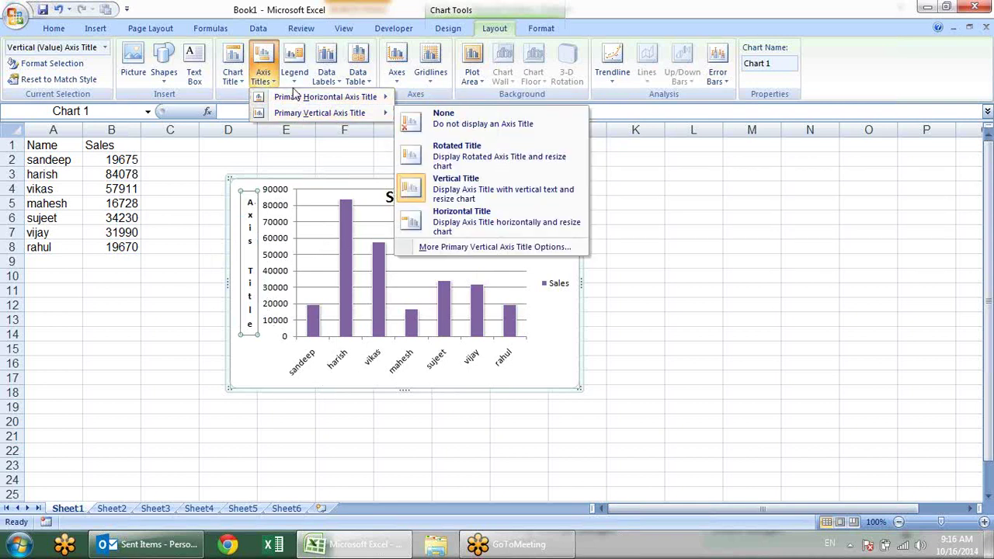
pyautogui.click(294, 74)
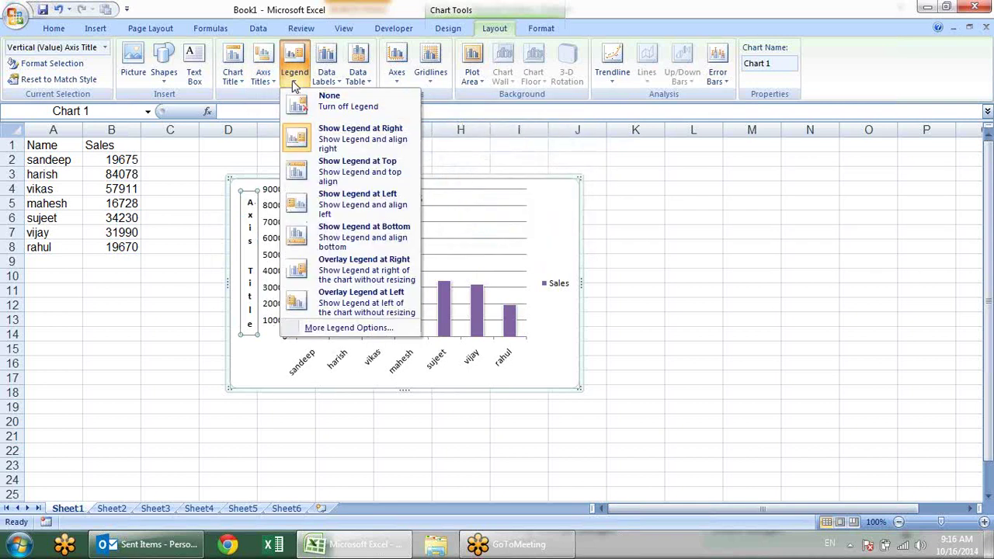
pyautogui.click(341, 140)
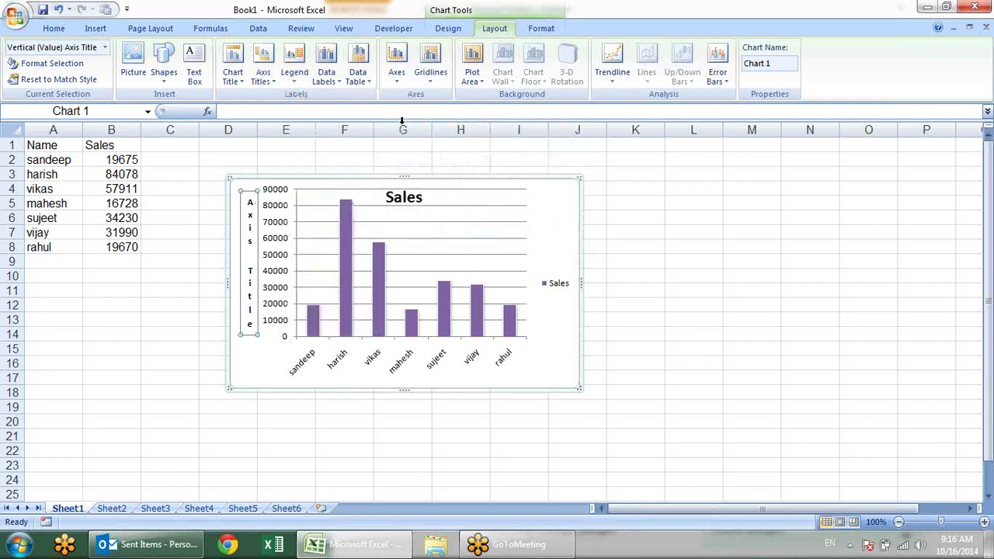
pyautogui.click(296, 76)
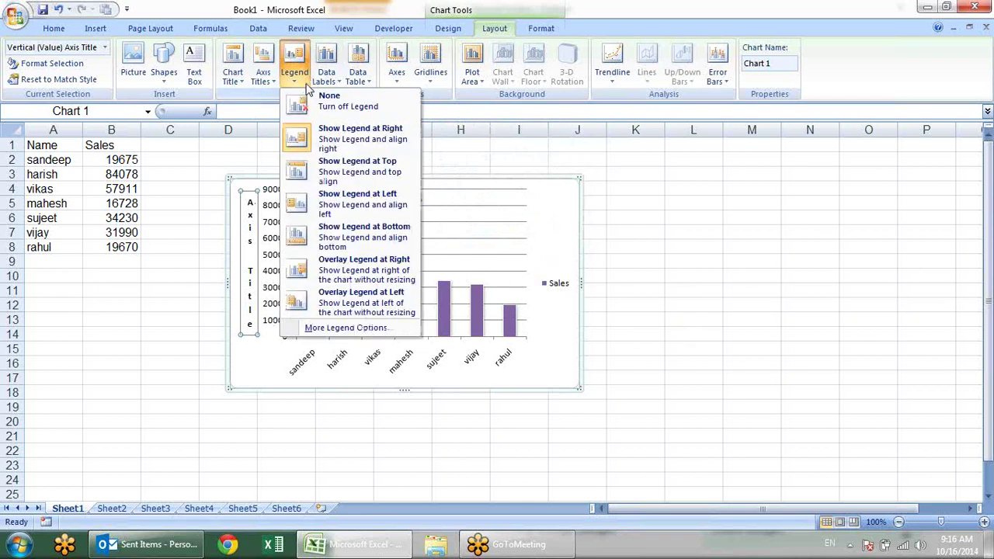
pyautogui.click(354, 180)
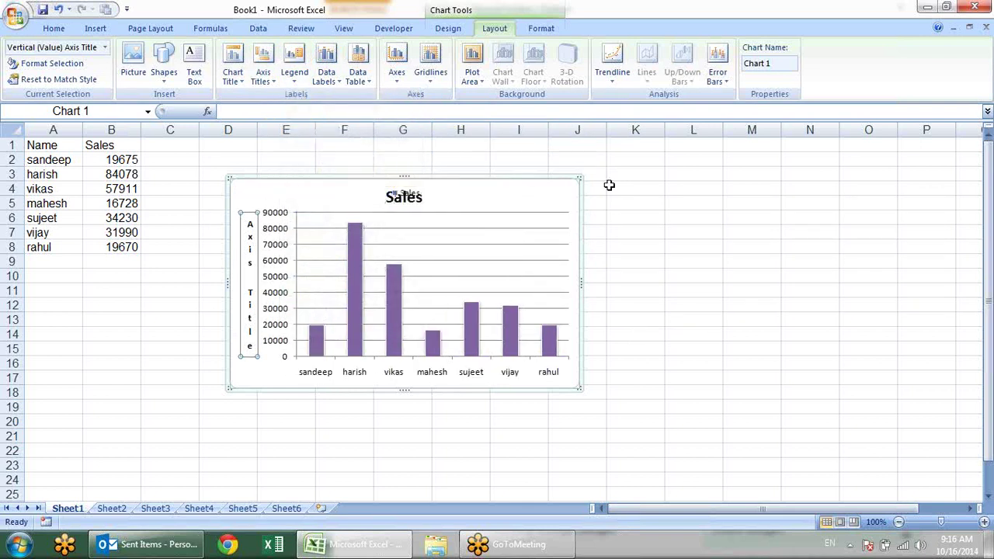
pyautogui.click(420, 198)
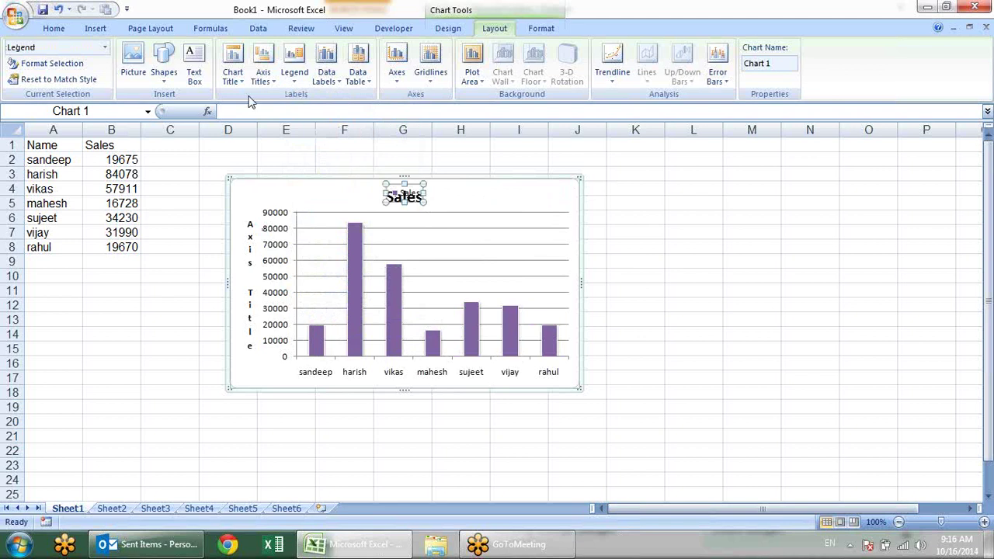
pyautogui.click(292, 87)
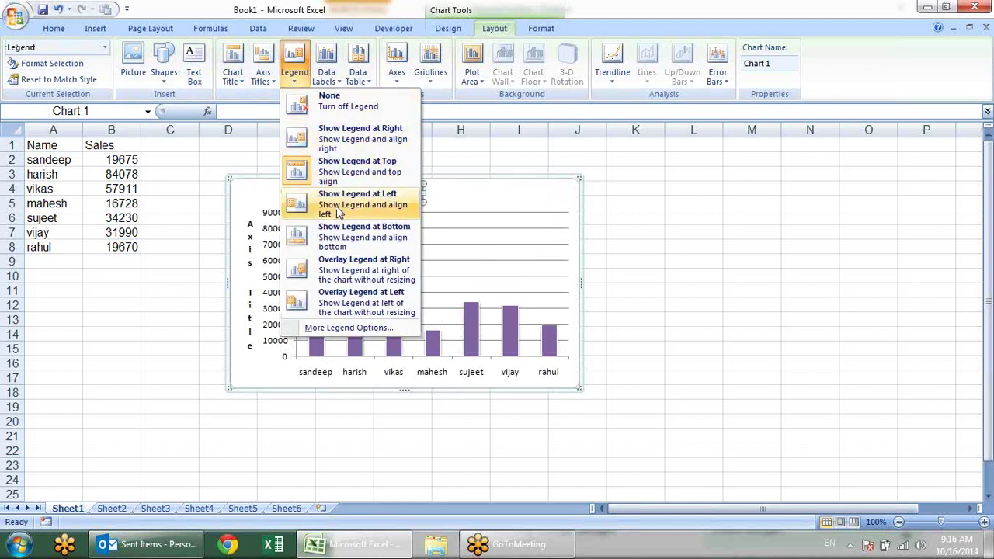
pyautogui.click(381, 307)
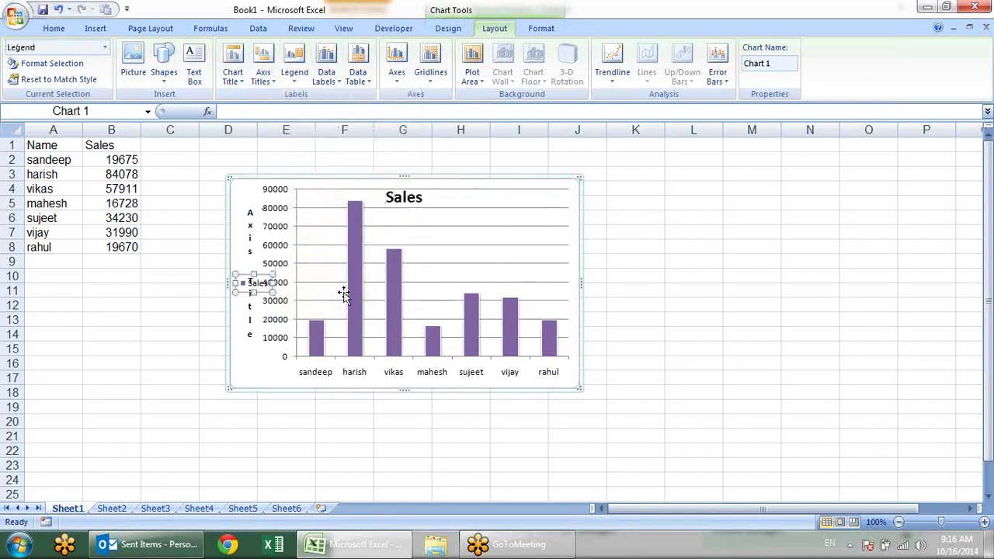
pyautogui.click(293, 86)
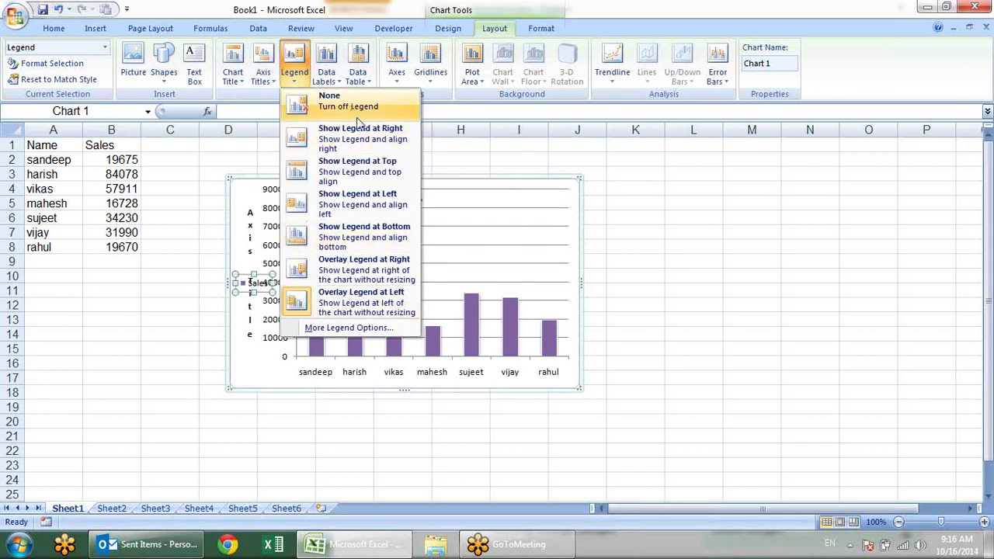
pyautogui.click(394, 142)
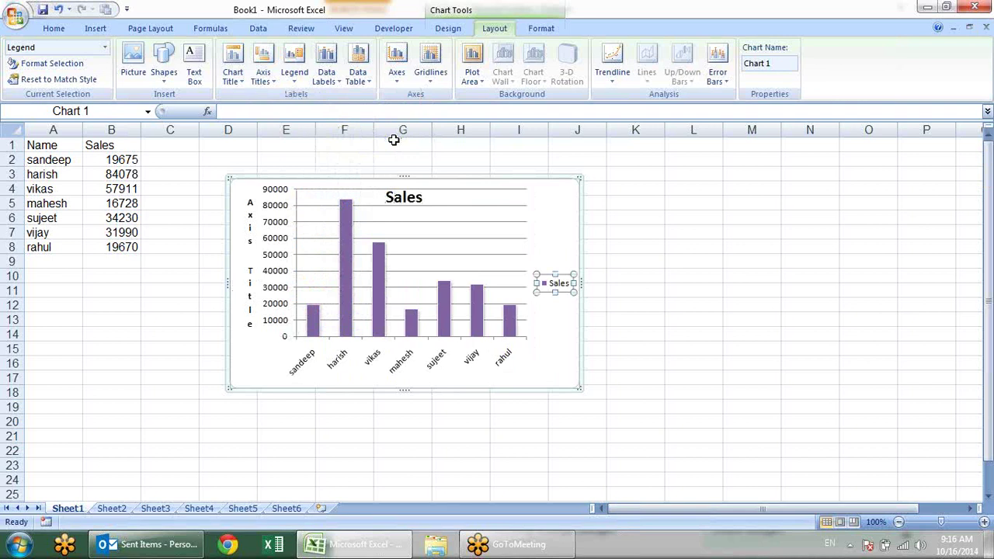
# Add value data labels above every Sales column
pyautogui.click(326, 77)
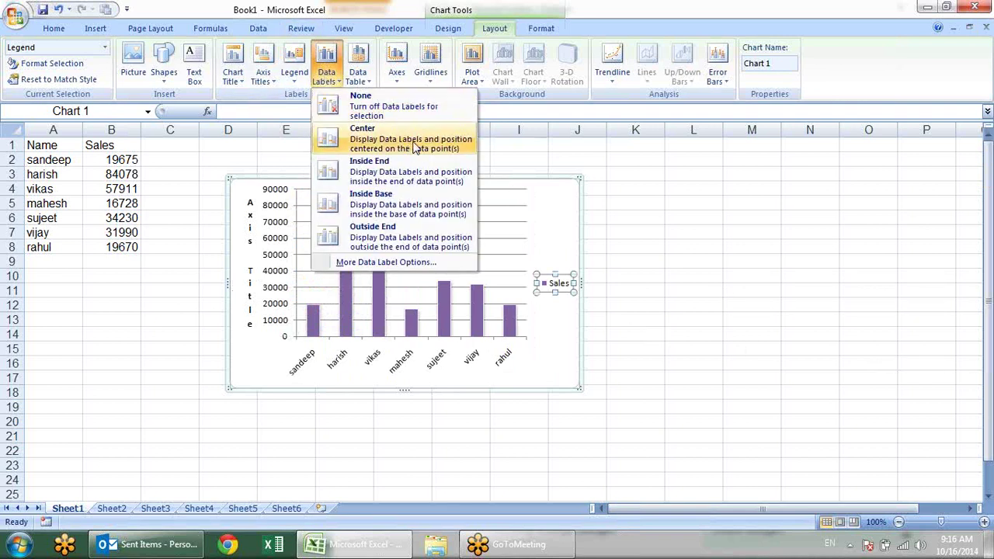
pyautogui.click(524, 236)
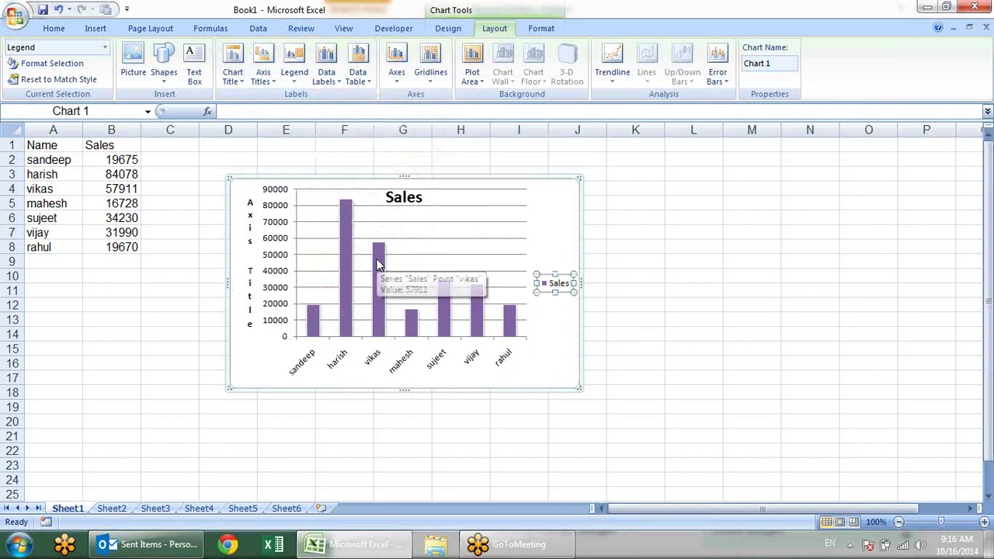
pyautogui.rightClick(377, 264)
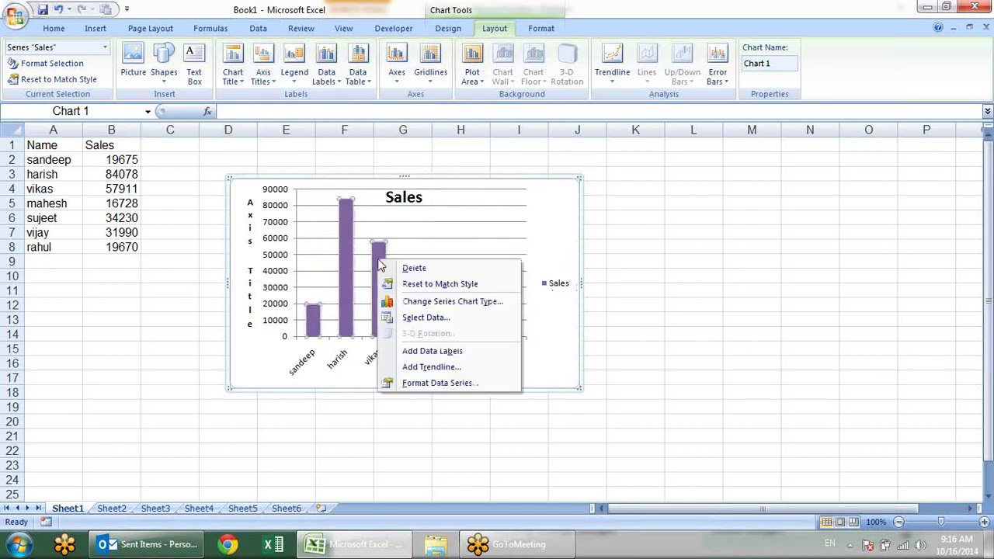
pyautogui.click(451, 354)
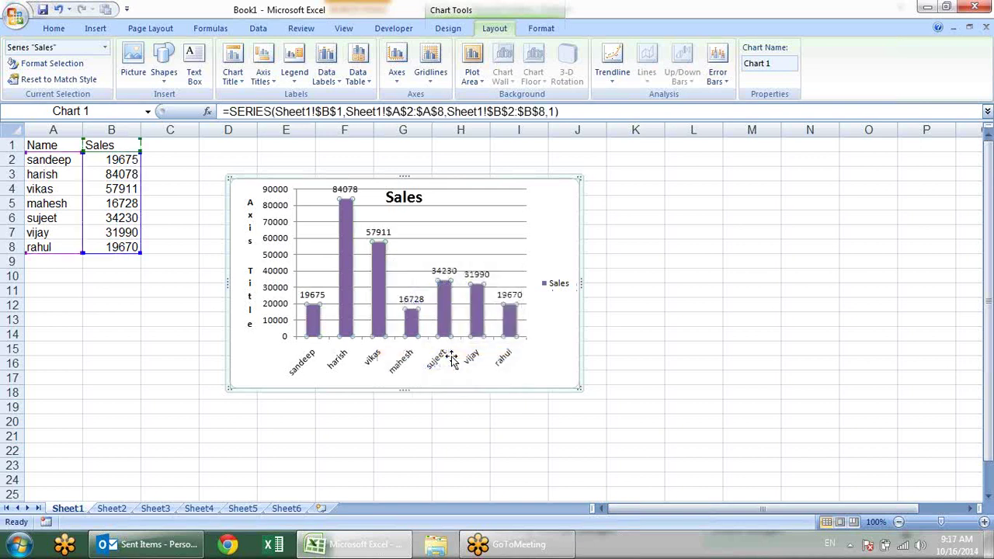
# Open the Format Data Labels settings for the Sales value labels
pyautogui.click(345, 191)
pyautogui.rightClick(345, 194)
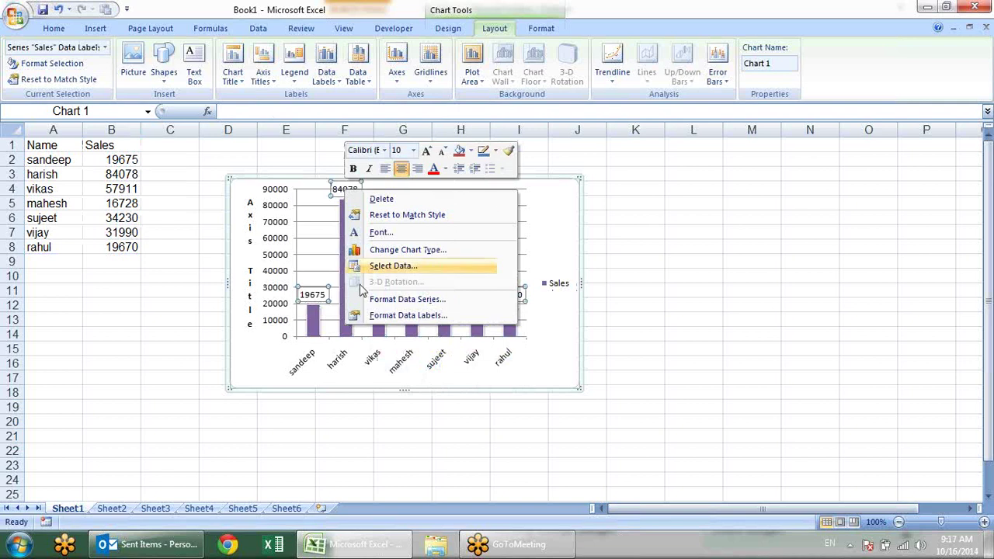
pyautogui.click(383, 316)
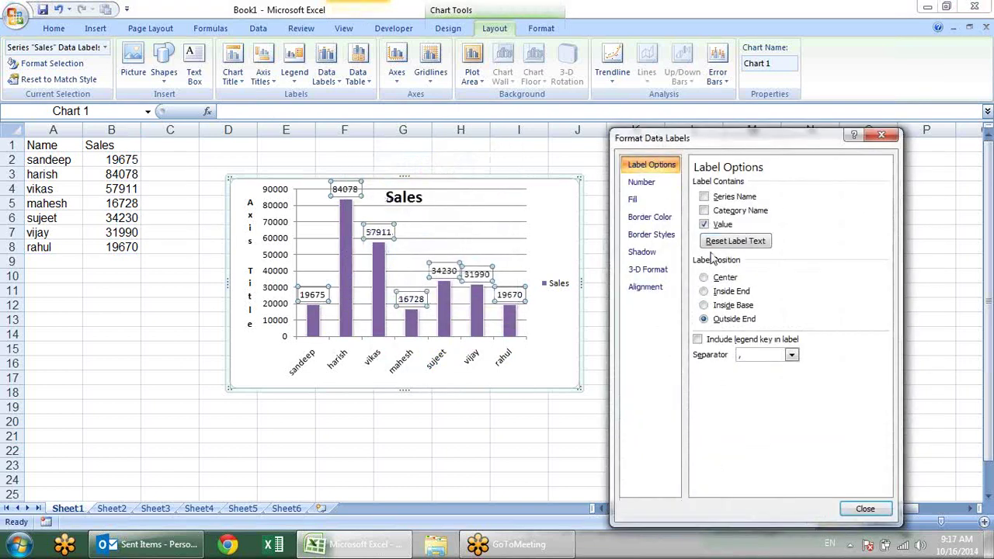
# Show only values in the labels, set Label Position to Center, and view Alignment
pyautogui.click(716, 198)
pyautogui.click(715, 211)
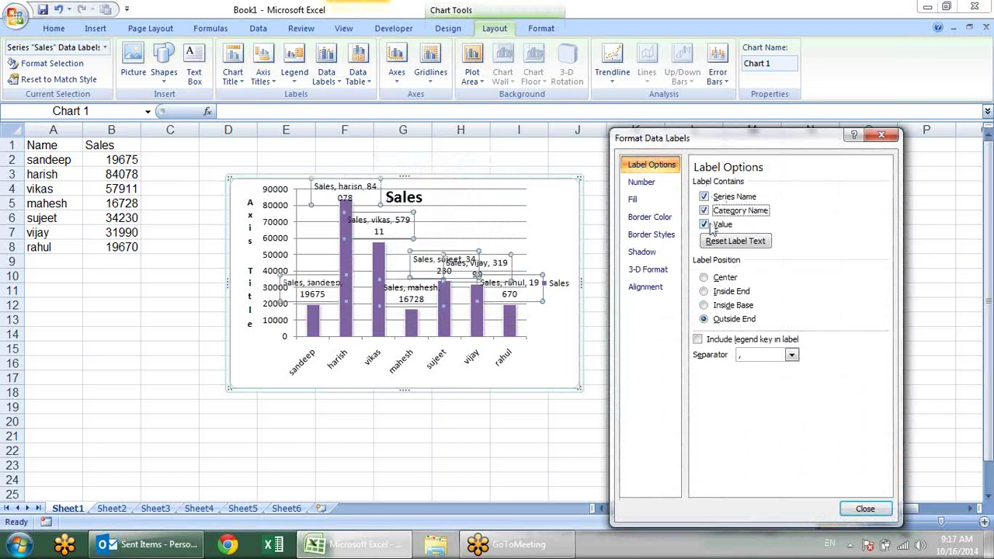
pyautogui.click(705, 210)
pyautogui.click(703, 196)
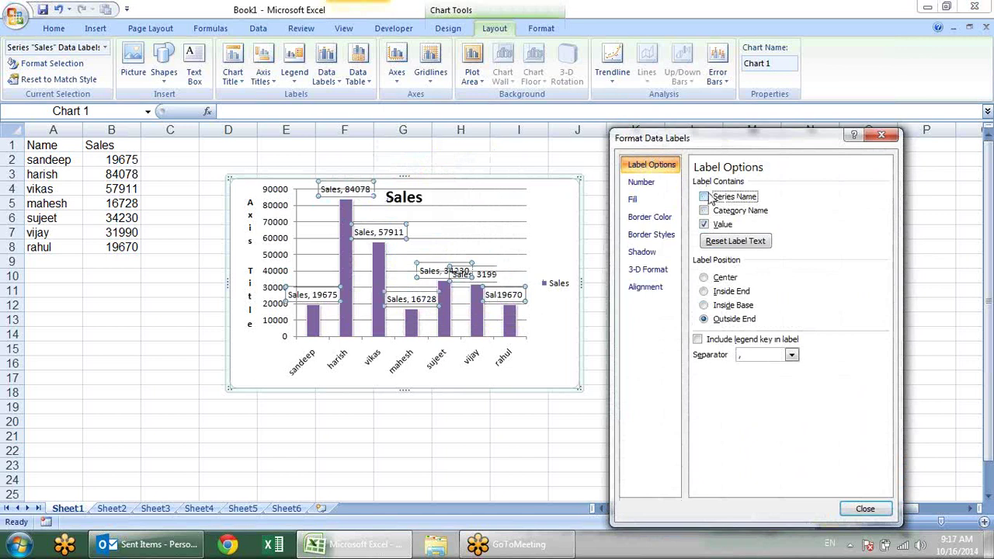
pyautogui.click(727, 292)
pyautogui.click(726, 277)
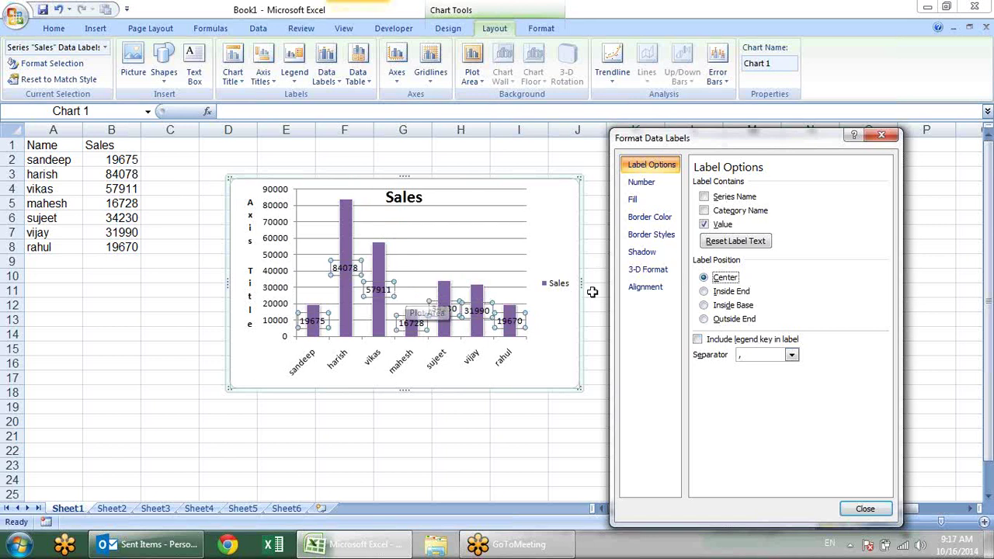
pyautogui.click(638, 298)
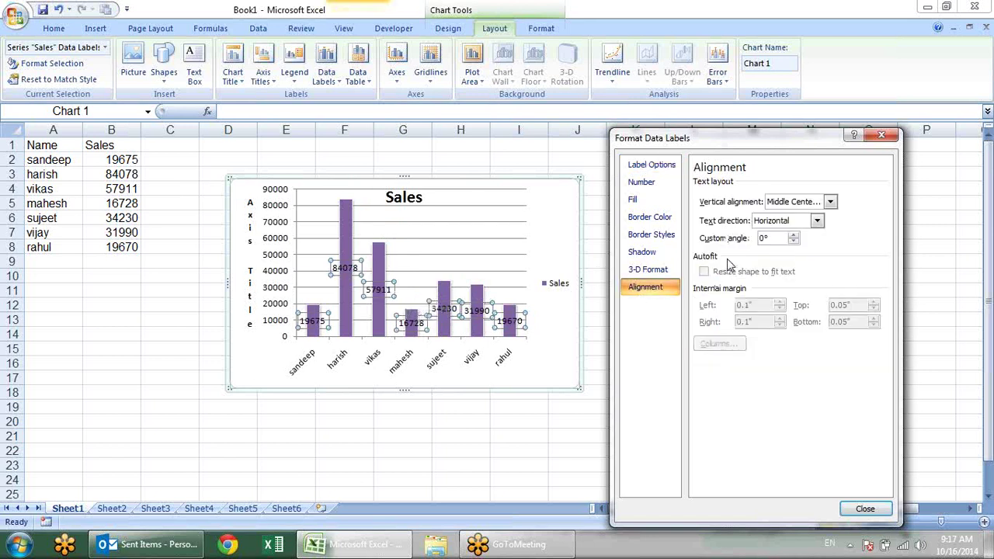
# Rotate the Sales label text 270° and set horizontal alignment to Right
pyautogui.click(818, 221)
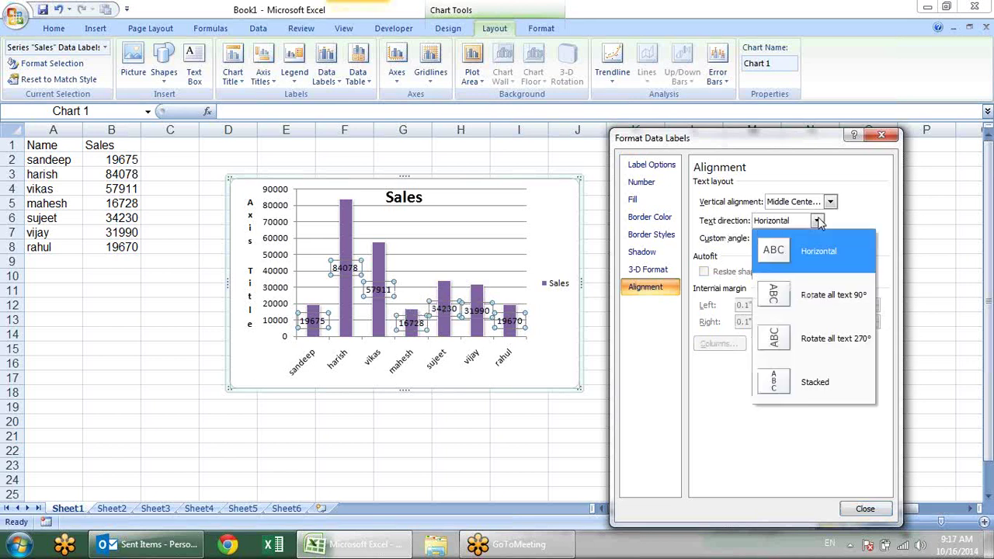
pyautogui.click(798, 337)
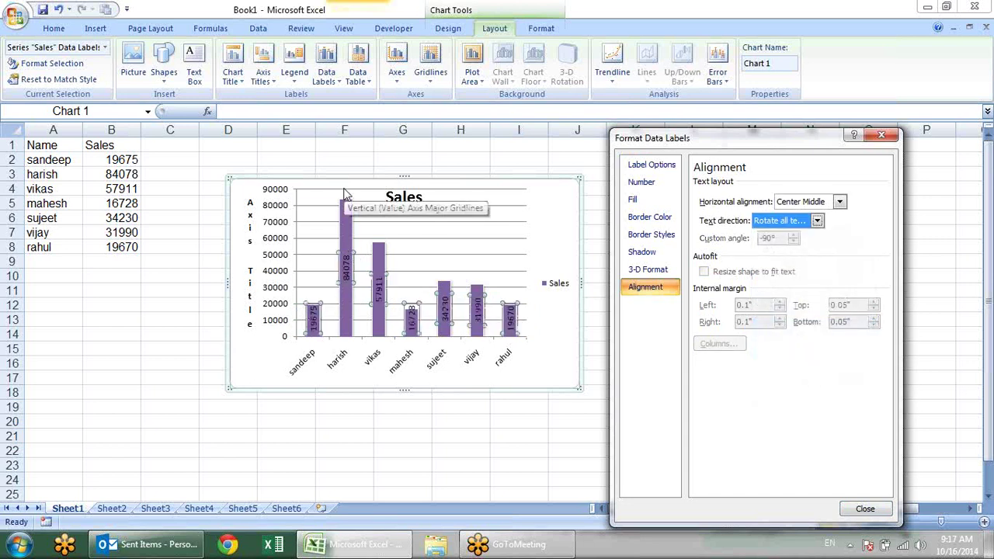
pyautogui.click(839, 201)
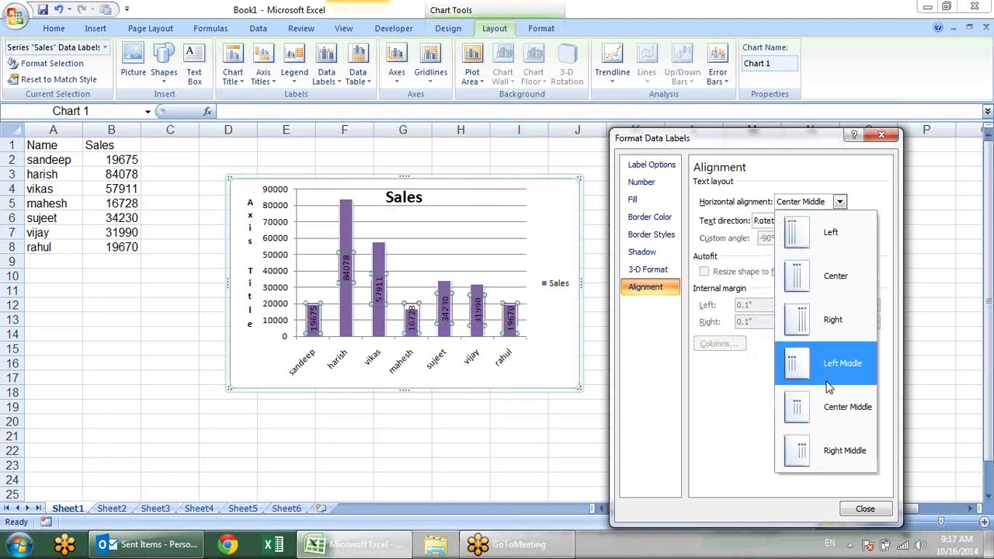
pyautogui.click(792, 327)
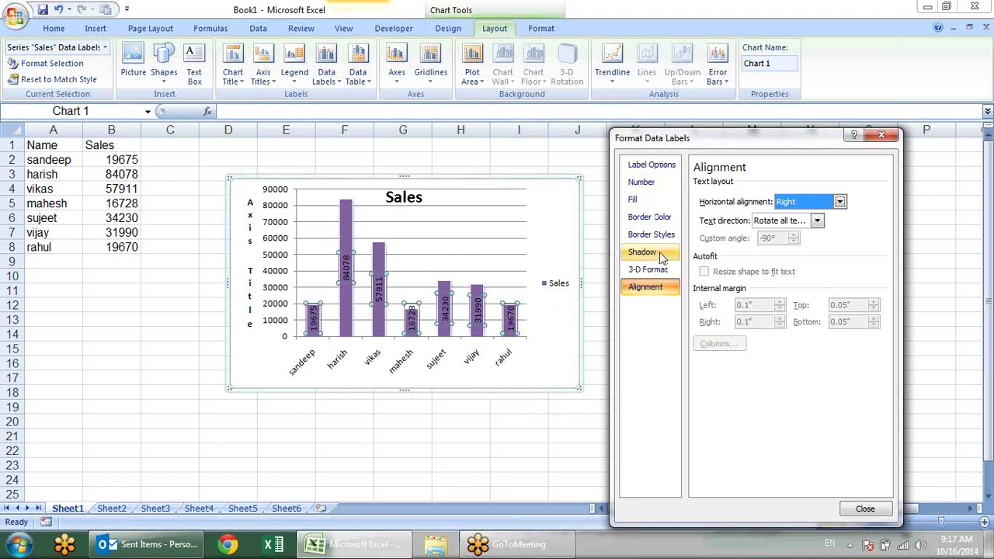
pyautogui.click(560, 286)
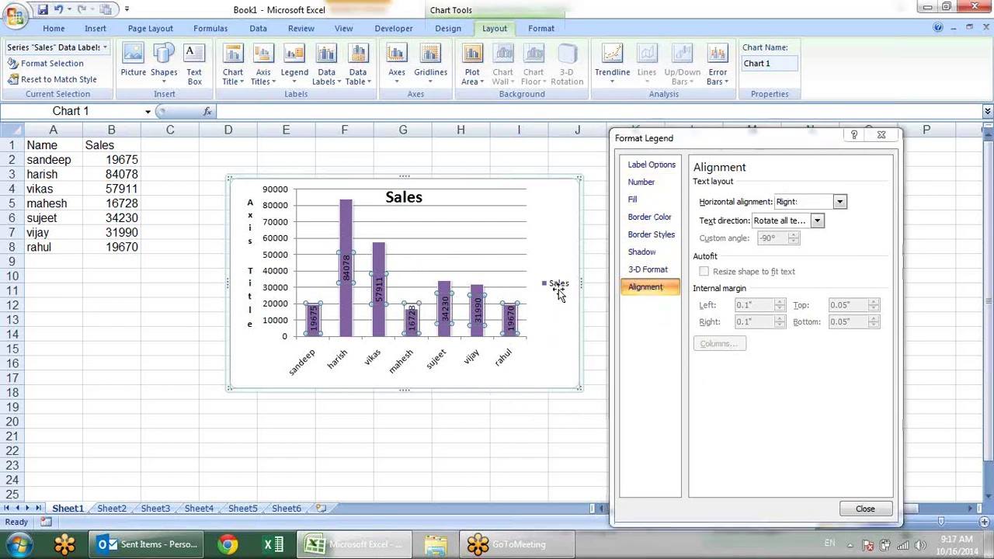
# Format the vertical value axis numbers as Currency ($0.00–$90,000.00) and close the dialog
pyautogui.click(508, 361)
pyautogui.click(274, 288)
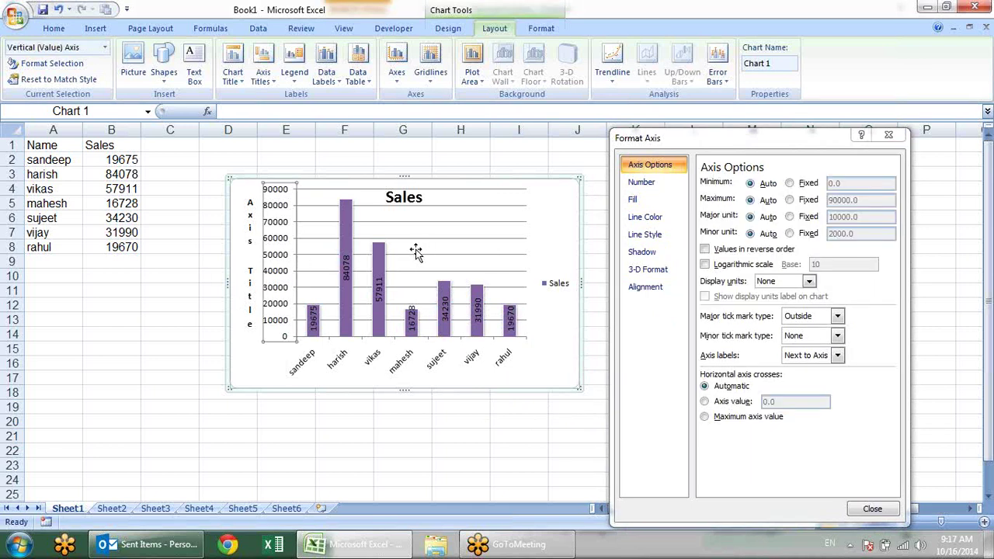
pyautogui.click(446, 264)
pyautogui.click(475, 299)
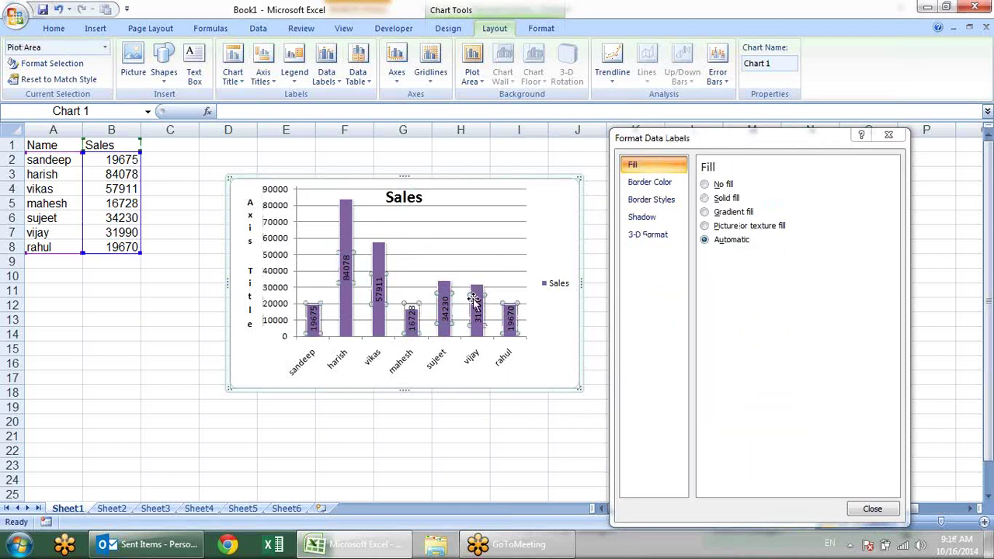
pyautogui.click(510, 318)
pyautogui.click(279, 254)
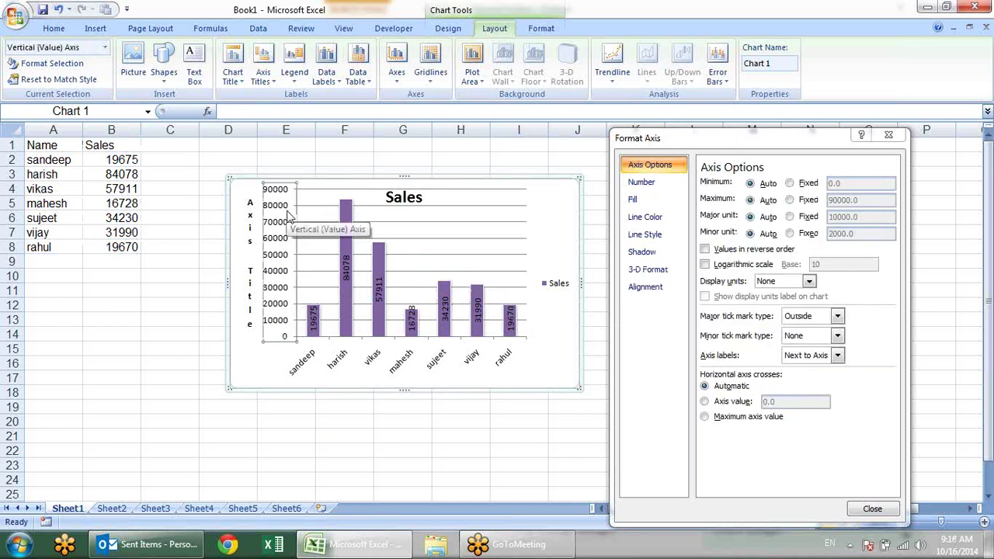
pyautogui.click(342, 267)
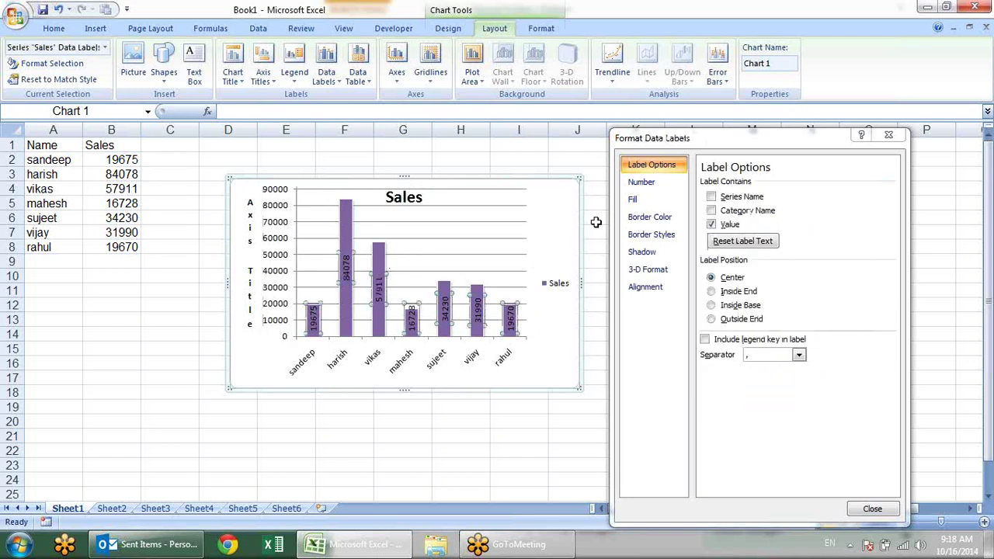
pyautogui.click(639, 185)
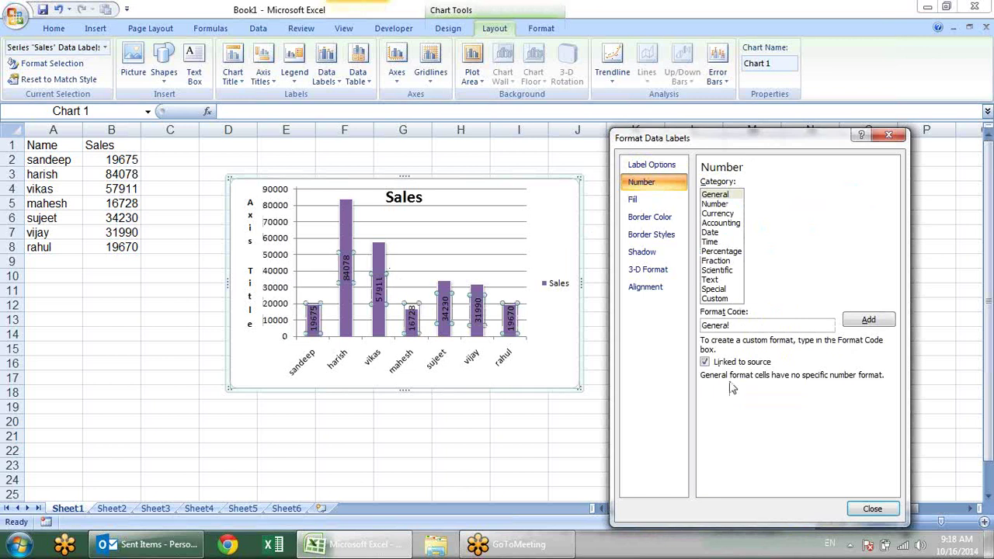
pyautogui.click(283, 248)
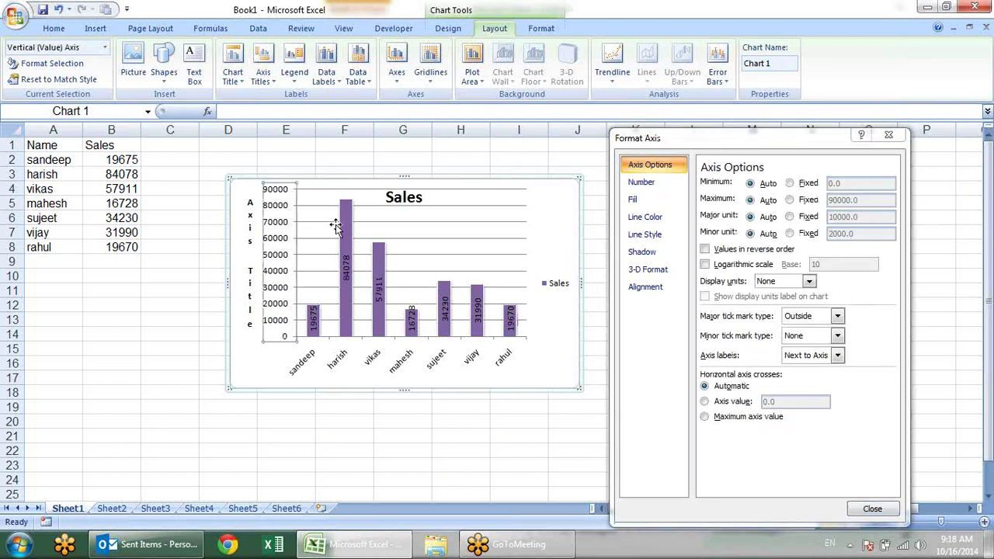
pyautogui.click(641, 183)
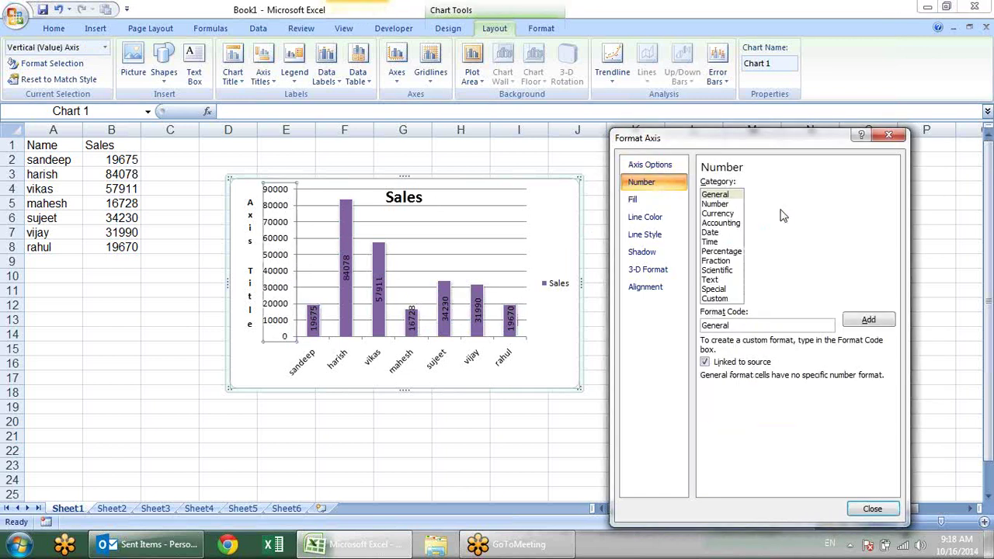
pyautogui.click(710, 214)
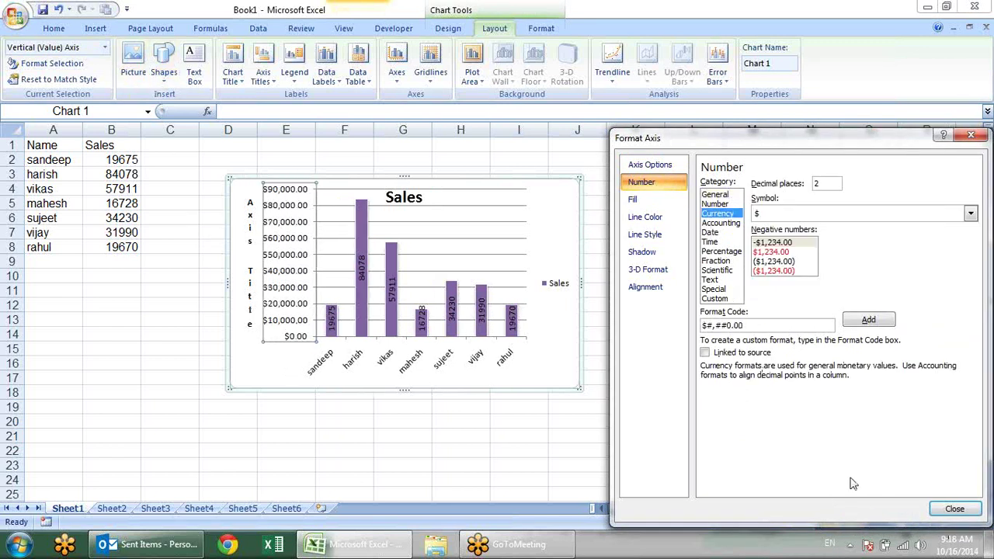
pyautogui.click(955, 510)
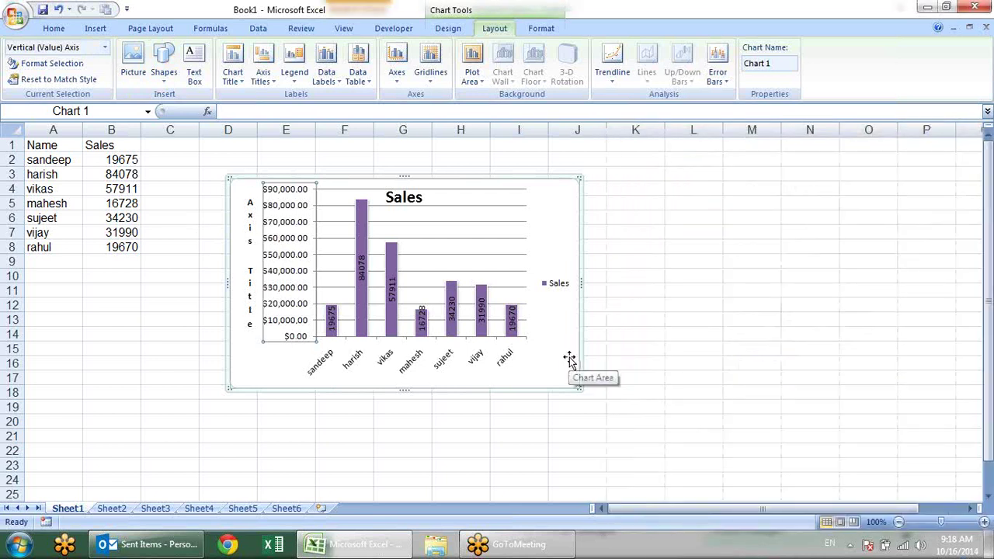
# Move the chart lower and right, then start editing the Sales SERIES formula
pyautogui.click(587, 362)
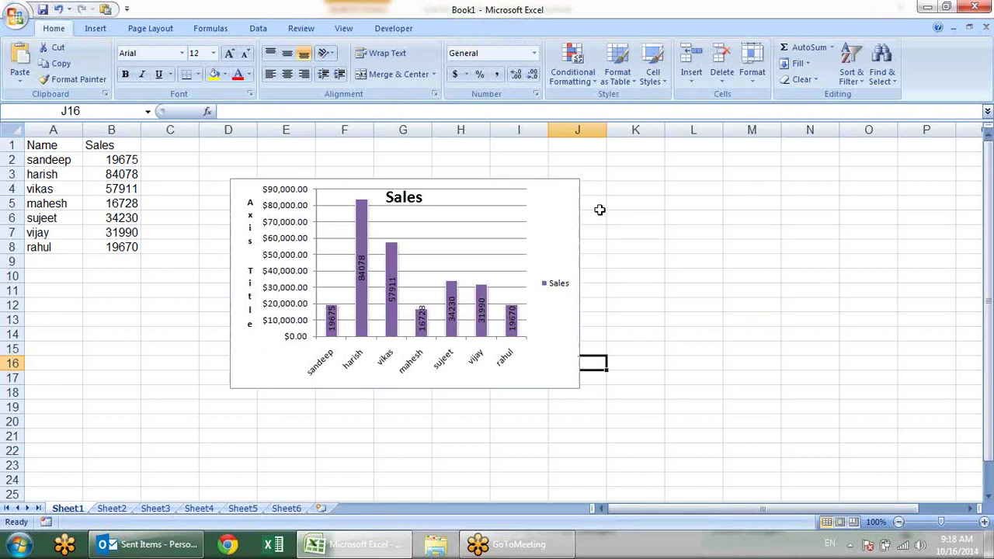
pyautogui.click(545, 181)
pyautogui.moveTo(552, 174)
pyautogui.mouseDown()
pyautogui.moveTo(678, 196)
pyautogui.moveTo(674, 207)
pyautogui.mouseUp()
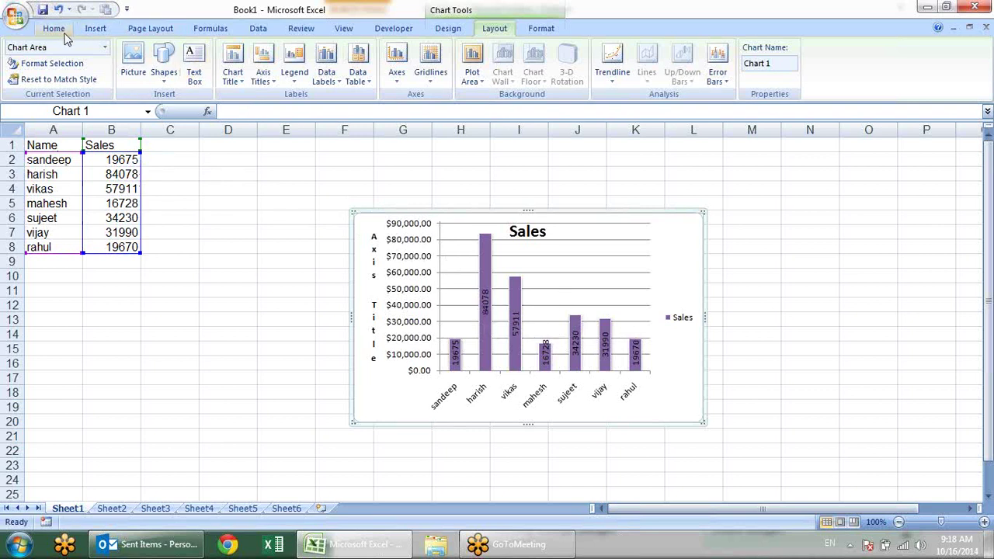
pyautogui.click(480, 259)
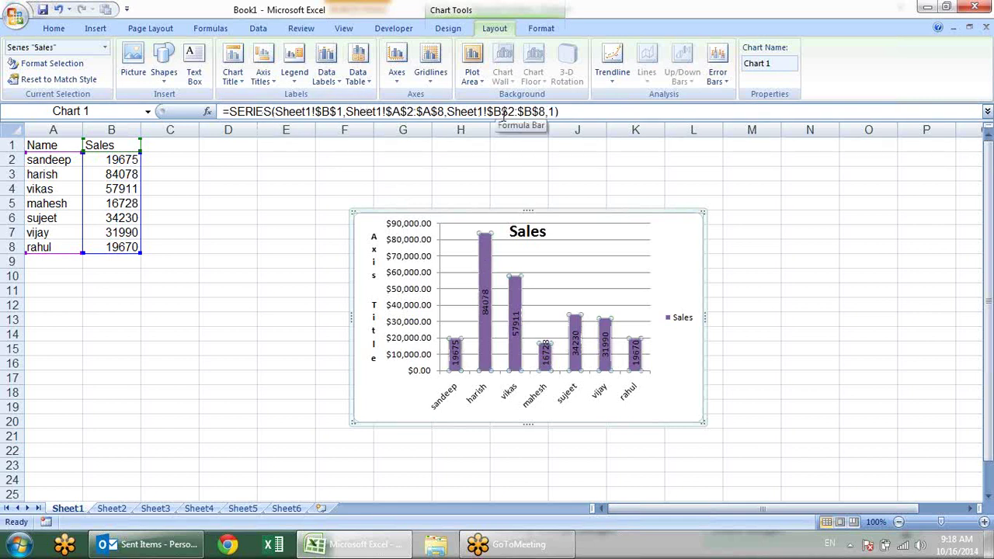
pyautogui.click(282, 111)
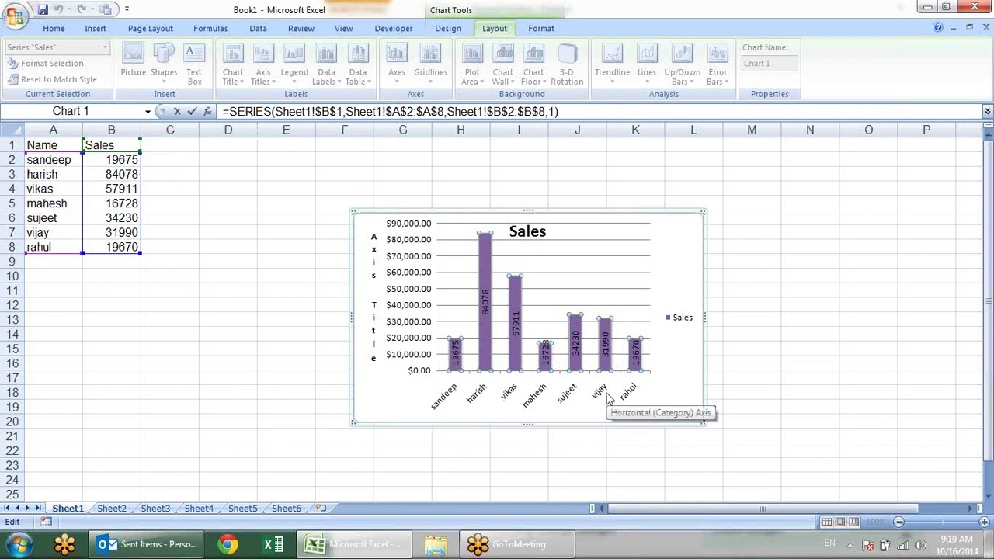
pyautogui.moveTo(47, 159); pyautogui.dragTo(43, 247)
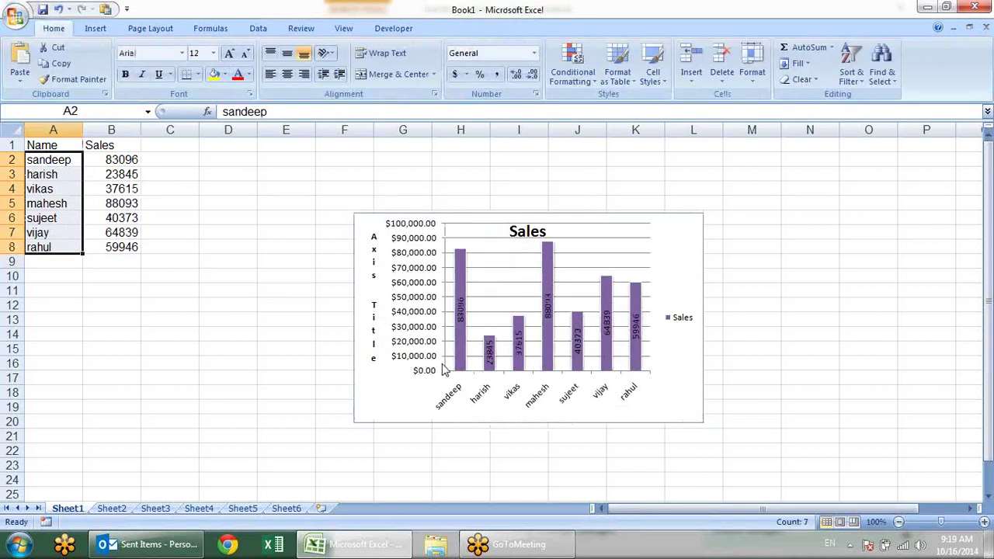
pyautogui.click(464, 286)
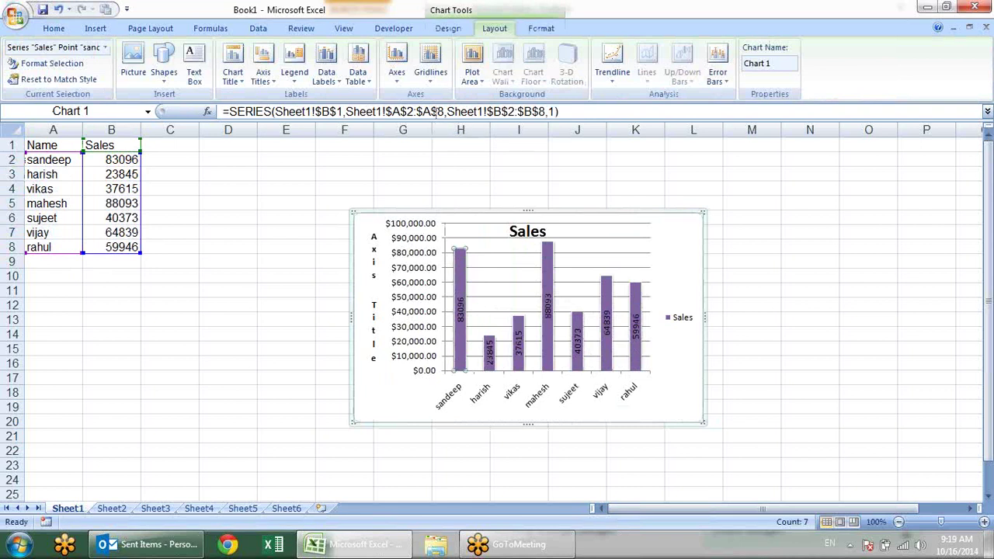
pyautogui.click(314, 111)
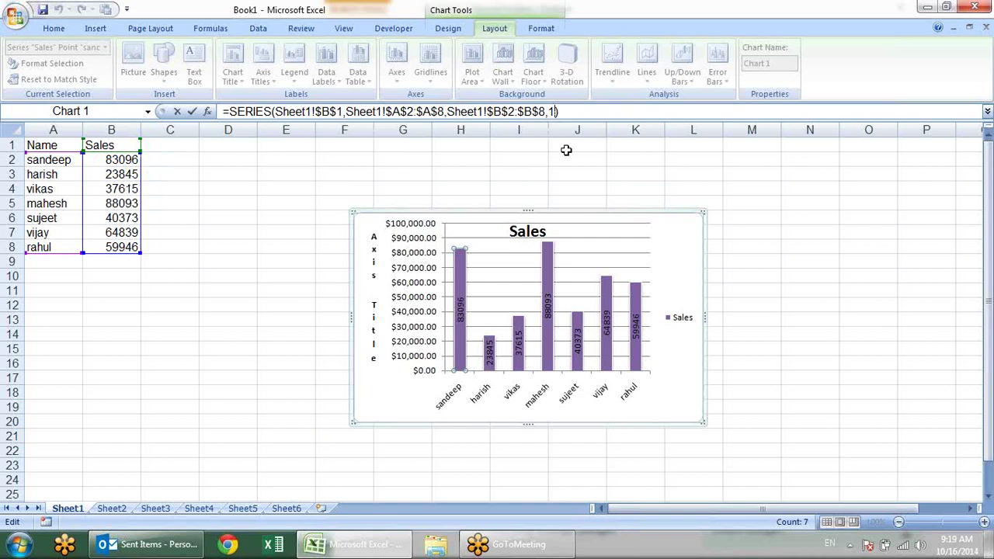
# Head C1 'Sales2' and fill C2:C8 with the RANDBETWEEN(12356,99999) formula from column B
pyautogui.click(135, 145)
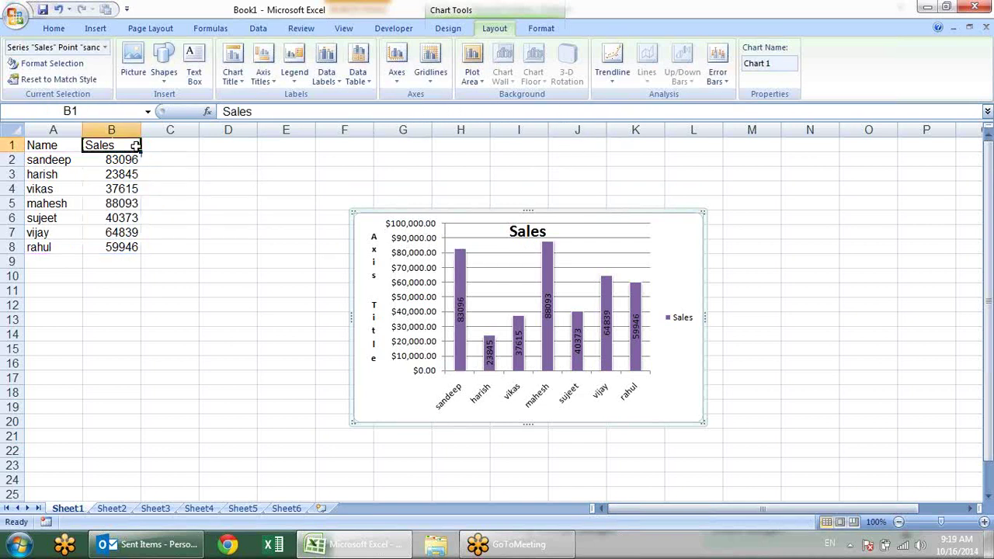
pyautogui.click(161, 149)
pyautogui.write('Sales2')
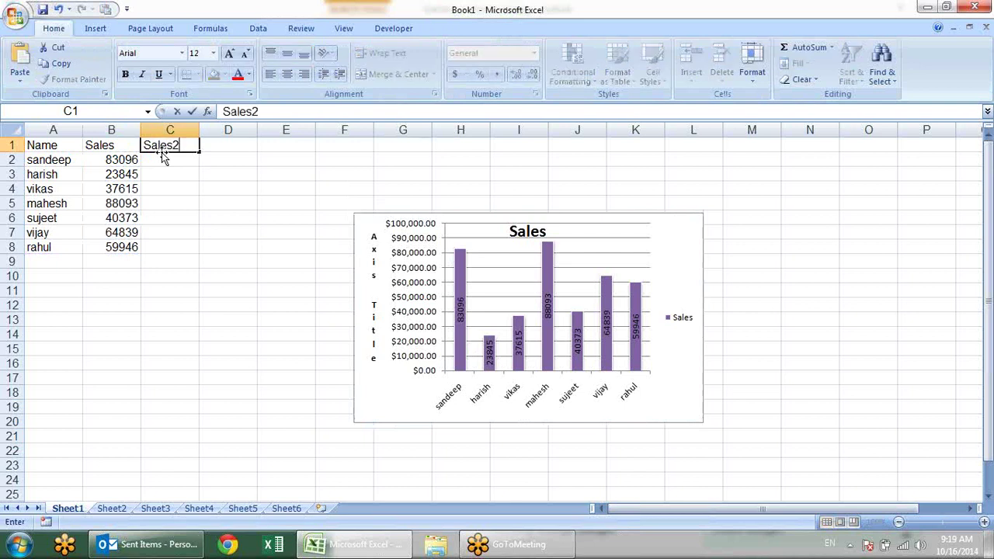
pyautogui.press('Return')
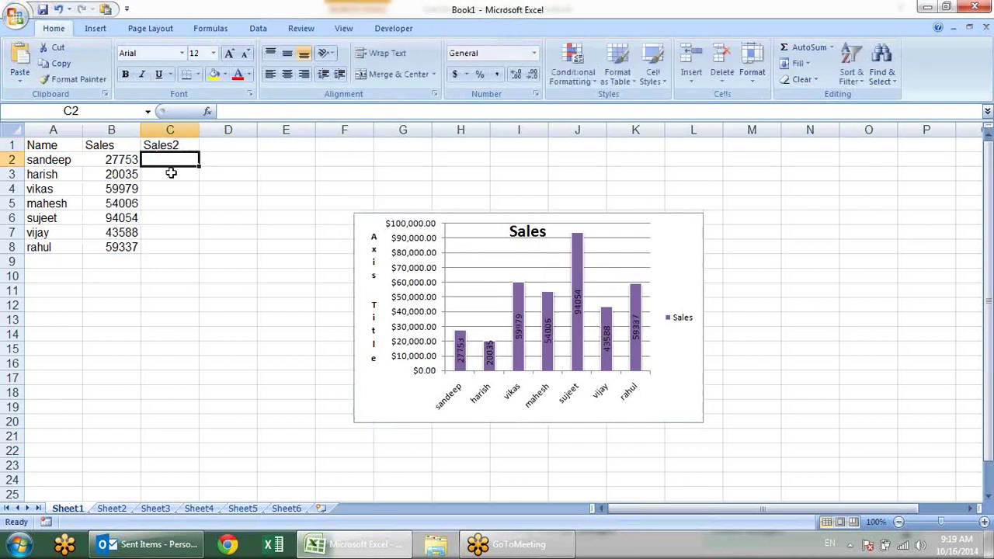
pyautogui.moveTo(132, 162)
pyautogui.mouseDown()
pyautogui.moveTo(121, 245)
pyautogui.moveTo(190, 252)
pyautogui.mouseUp()
pyautogui.click(181, 161)
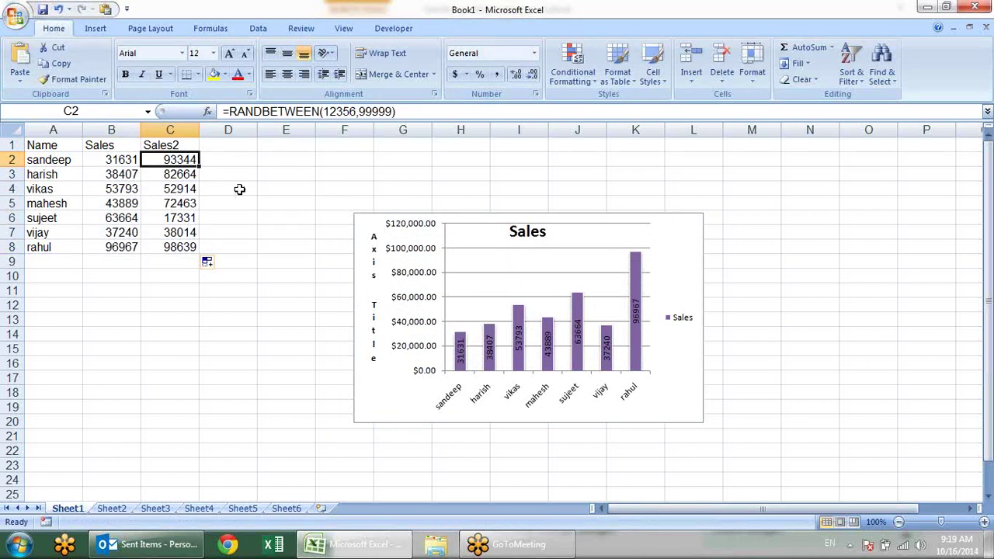
pyautogui.click(576, 278)
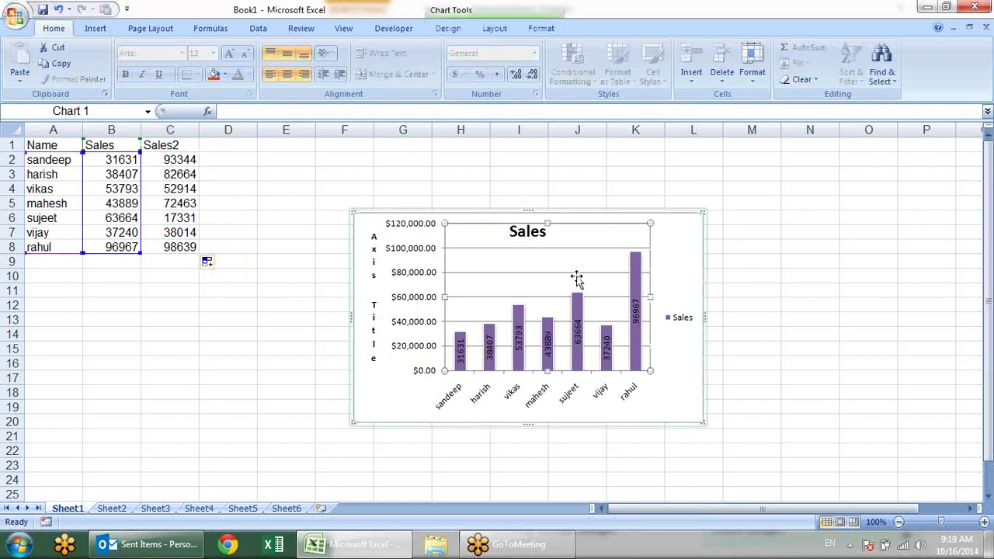
# Extend the chart's B2:B8 source range into column C to plot Sales2
pyautogui.click(488, 345)
pyautogui.click(357, 382)
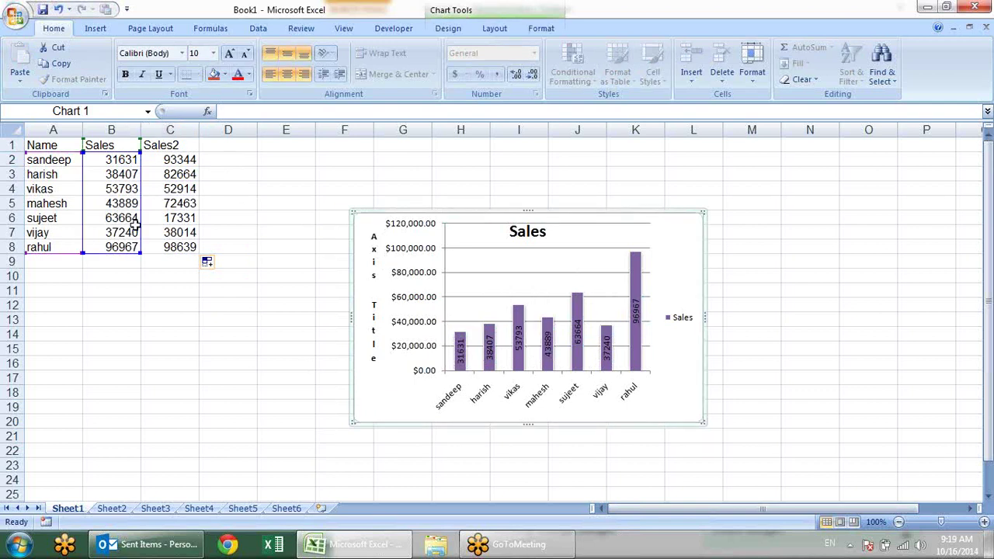
pyautogui.moveTo(142, 250); pyautogui.dragTo(207, 253)
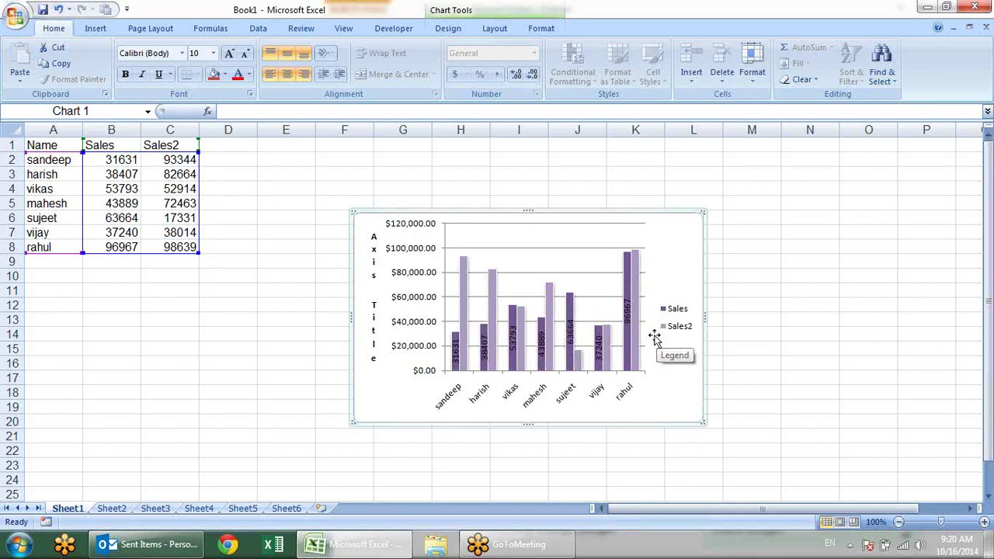
# Select the Sales2 series and its plot order number in the SERIES formula
pyautogui.click(454, 335)
pyautogui.click(453, 335)
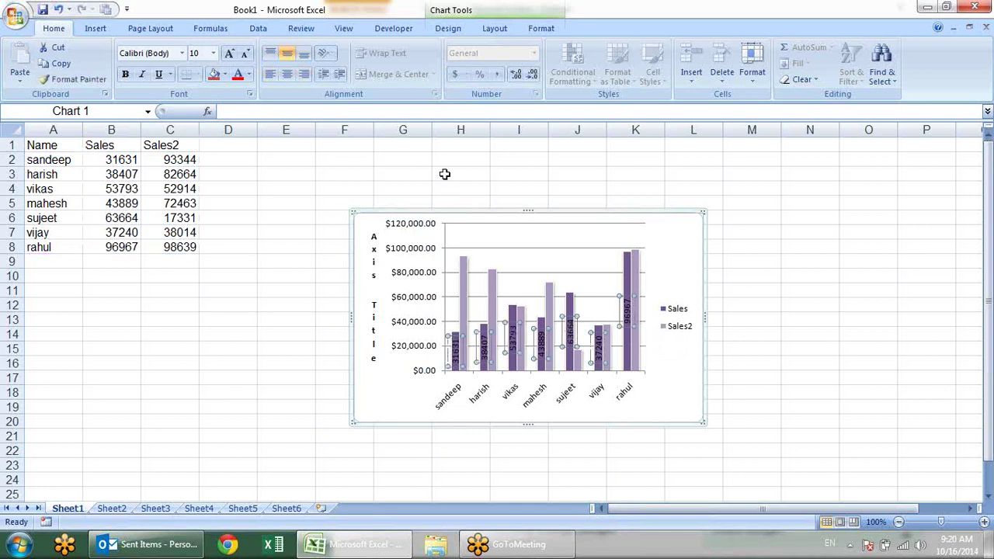
pyautogui.click(456, 334)
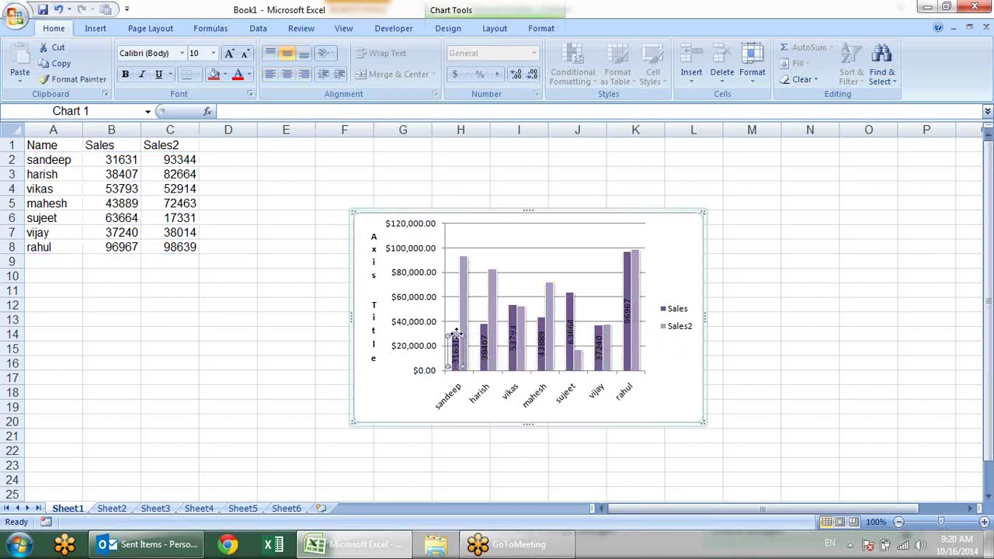
pyautogui.click(459, 339)
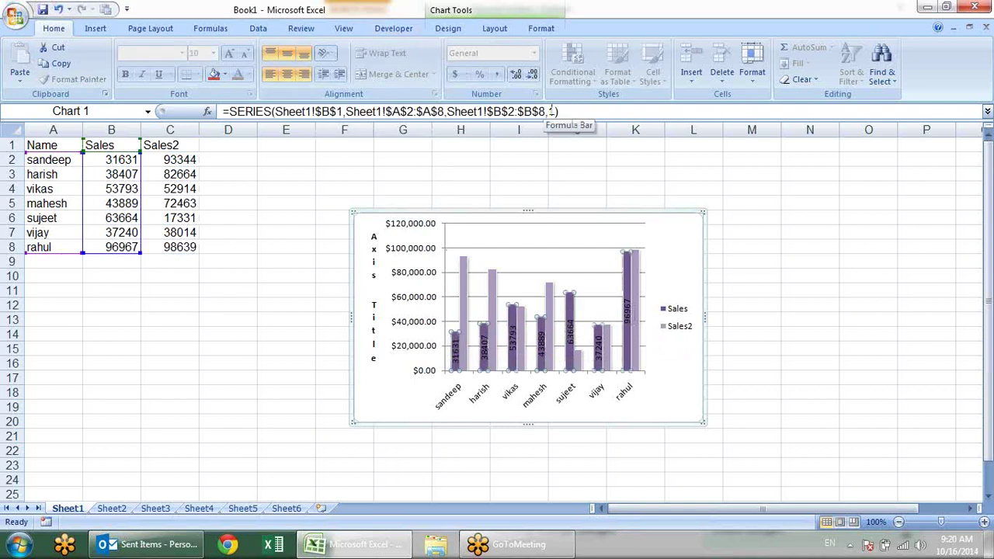
pyautogui.click(466, 270)
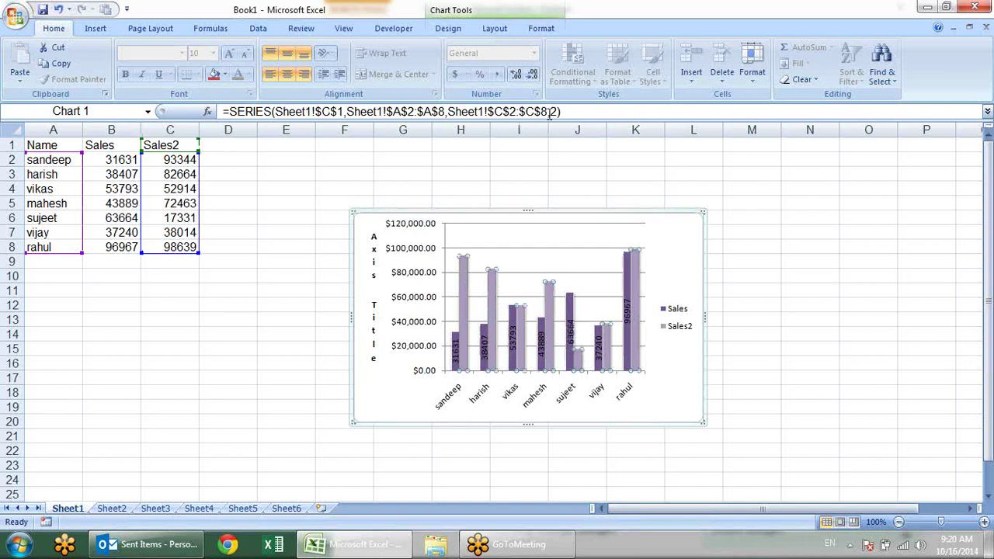
pyautogui.doubleClick(554, 112)
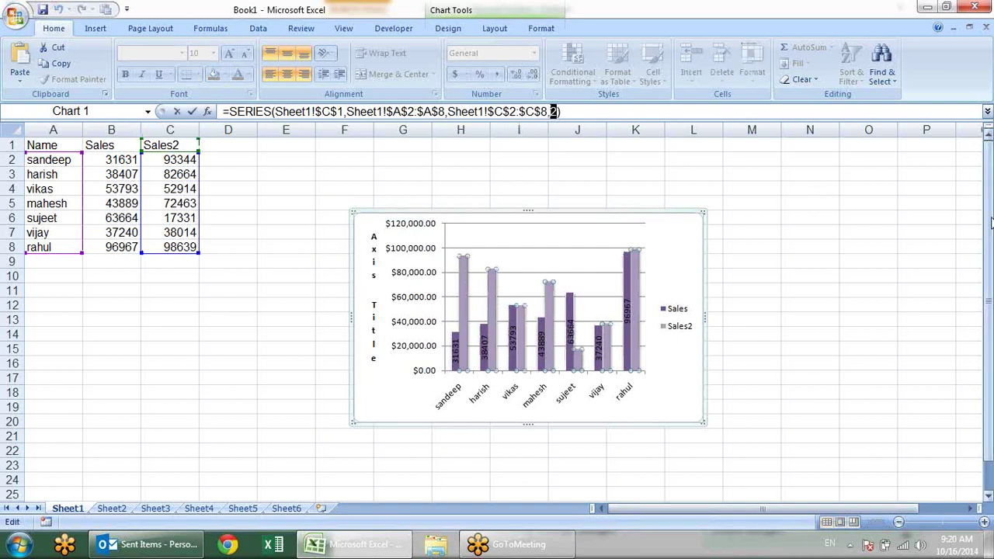
pyautogui.write('1')
pyautogui.press('Return')
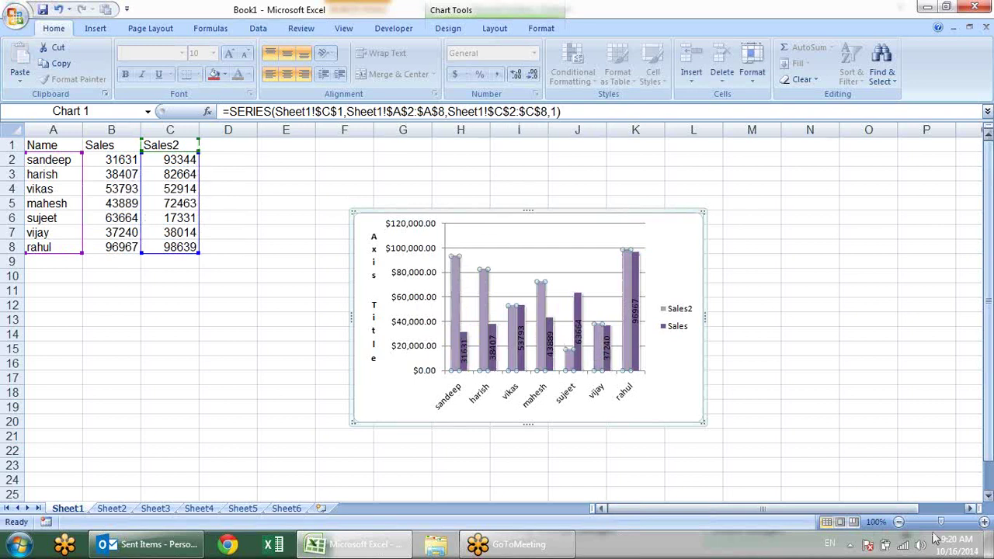
pyautogui.click(579, 299)
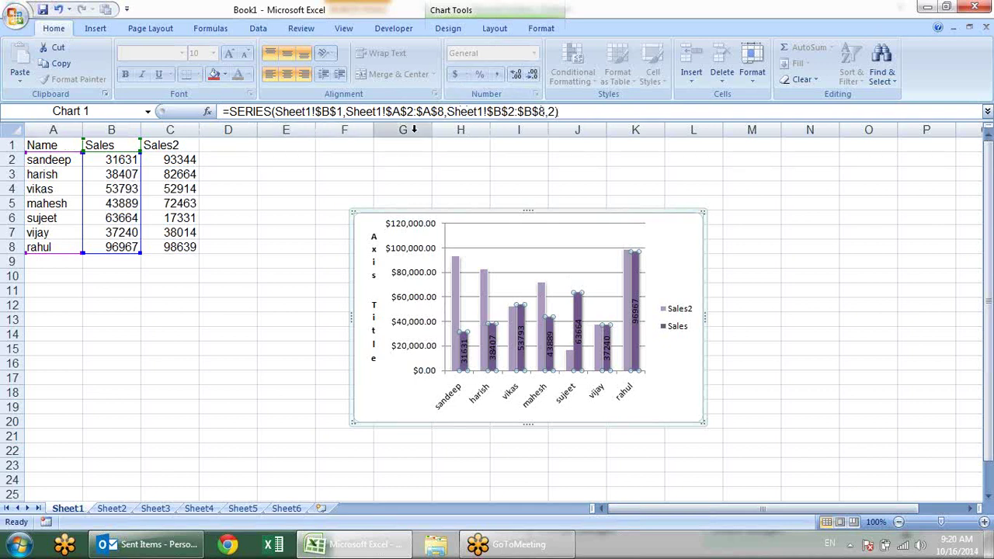
pyautogui.click(497, 29)
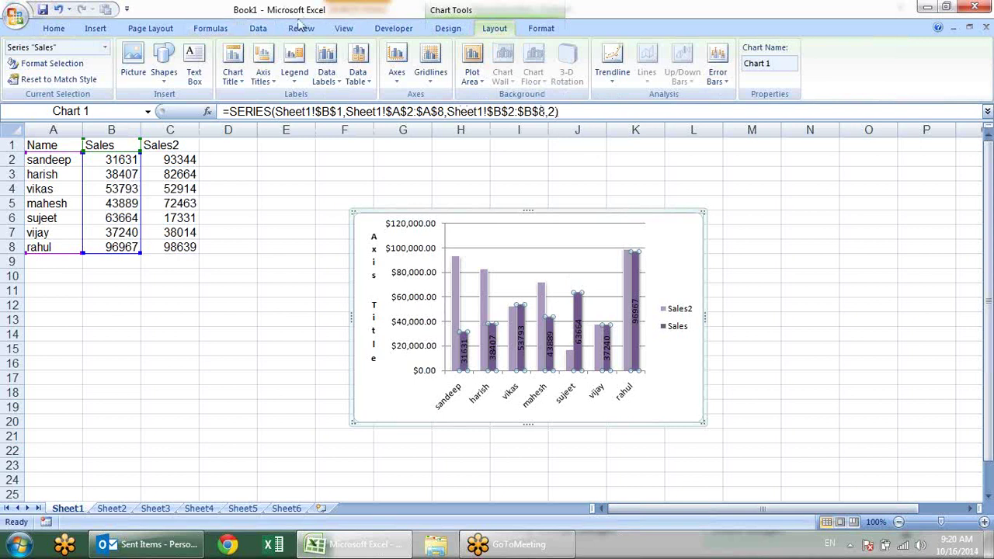
pyautogui.click(536, 31)
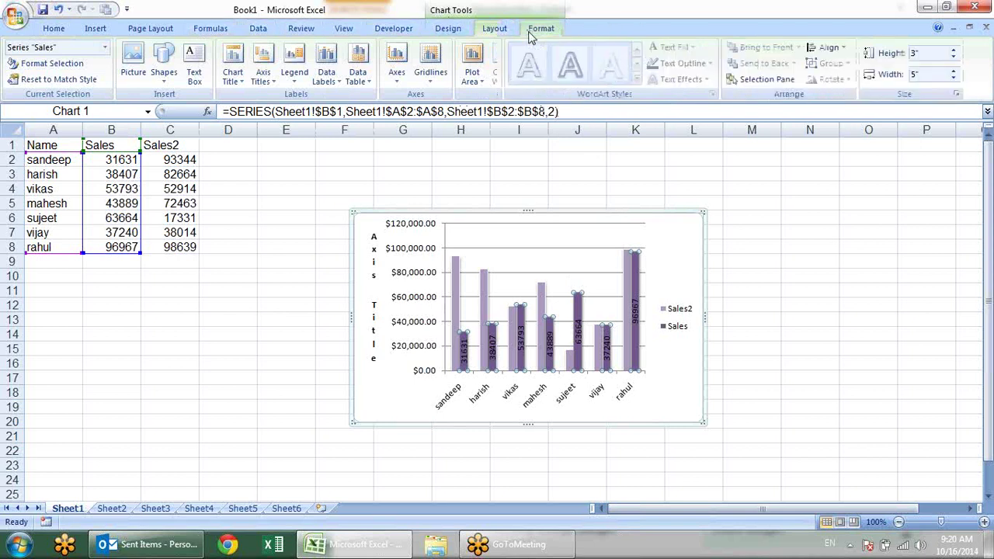
pyautogui.click(489, 28)
pyautogui.click(448, 28)
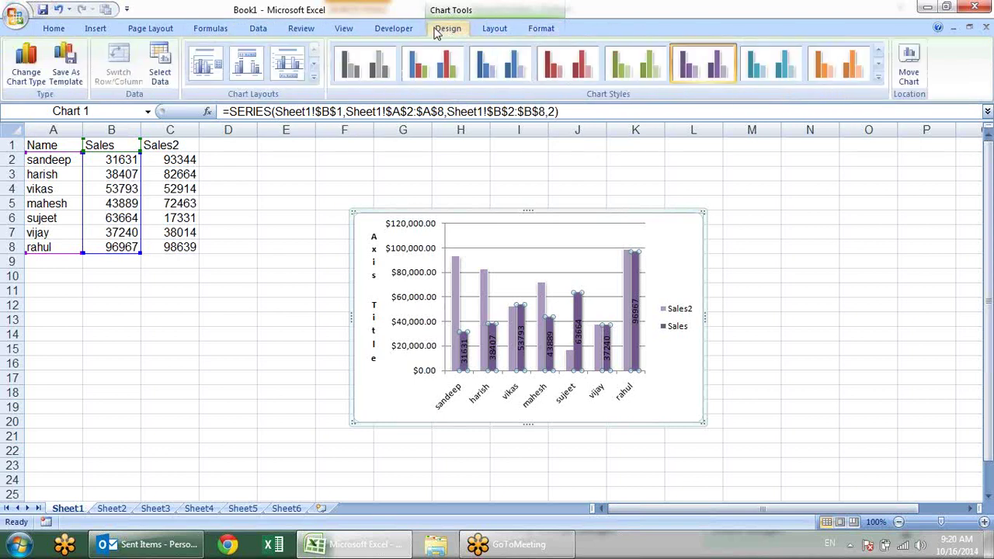
pyautogui.click(425, 283)
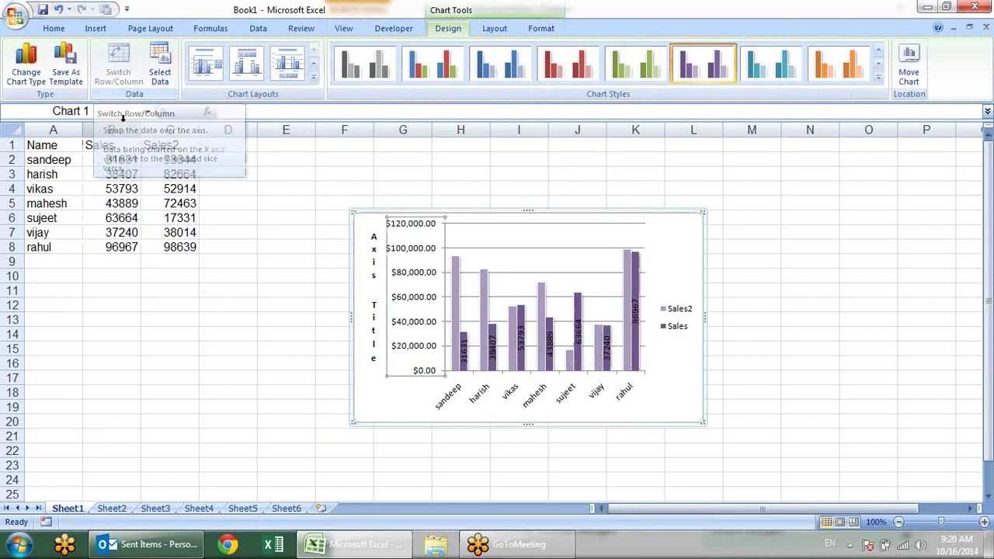
# Delete the Sales2 column C, accepting the invalid-references warning
pyautogui.click(175, 203)
pyautogui.click(172, 145)
pyautogui.rightClick(177, 139)
pyautogui.click(175, 130)
pyautogui.click(175, 129)
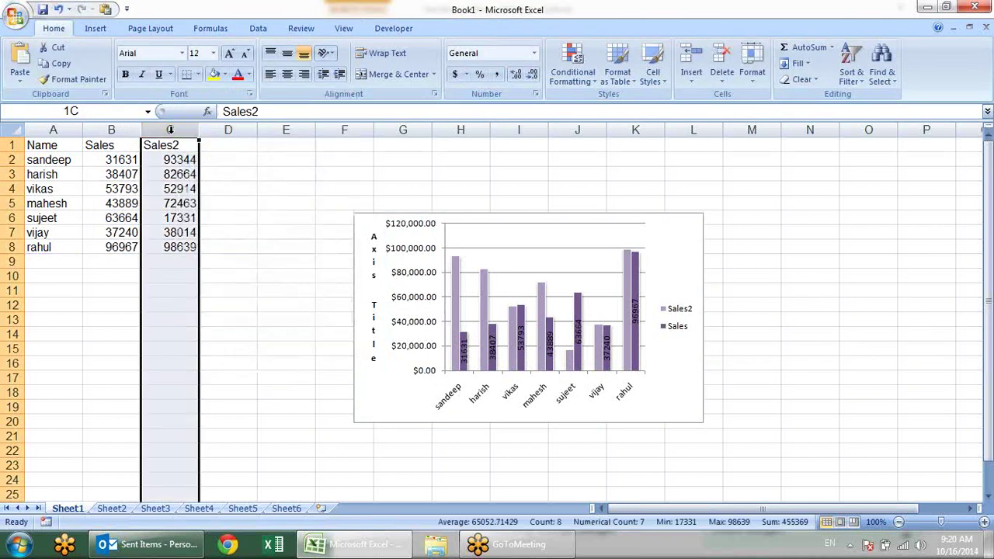
pyautogui.rightClick(175, 130)
pyautogui.click(233, 224)
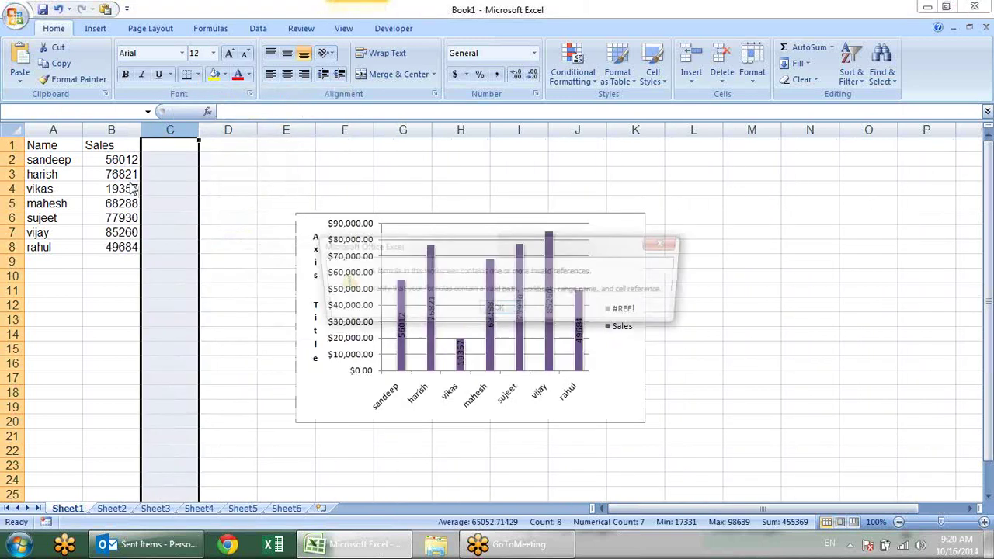
pyautogui.click(514, 312)
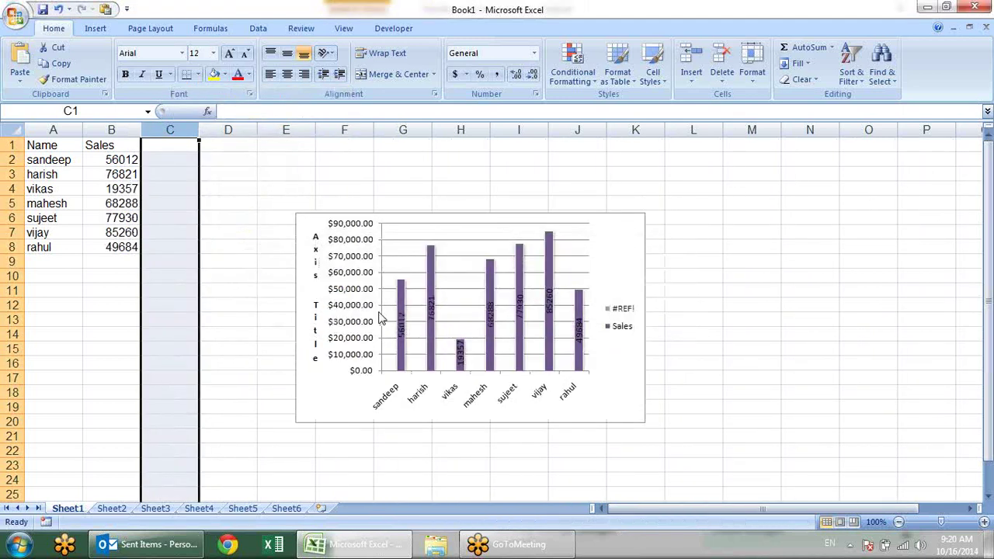
# Remove the broken #REF! series from the chart legend
pyautogui.click(123, 188)
pyautogui.click(397, 256)
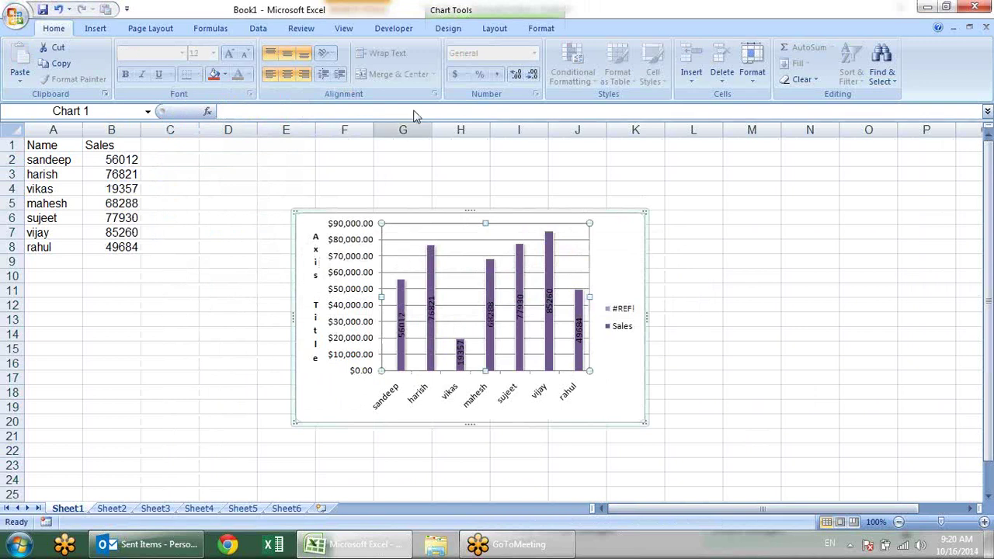
pyautogui.click(448, 28)
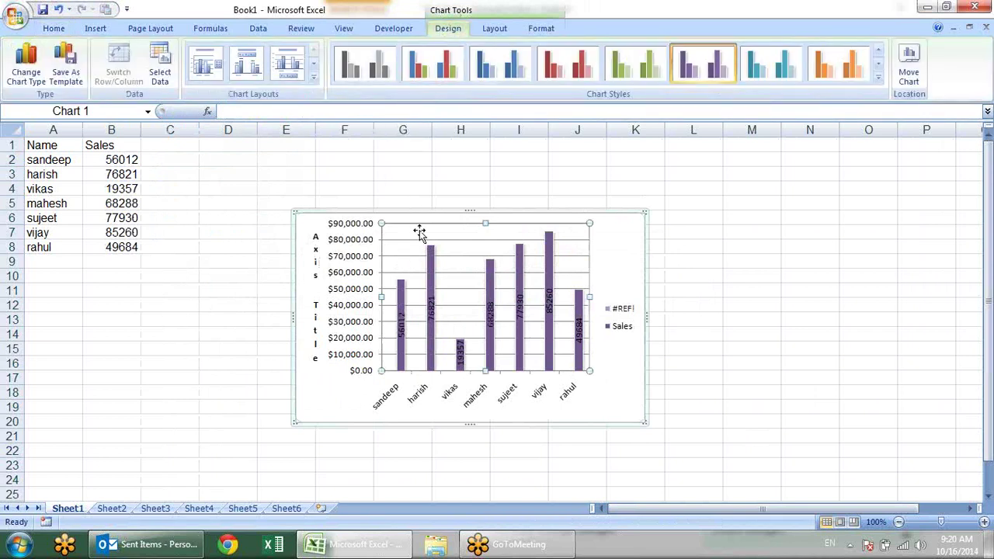
pyautogui.click(376, 291)
pyautogui.click(423, 392)
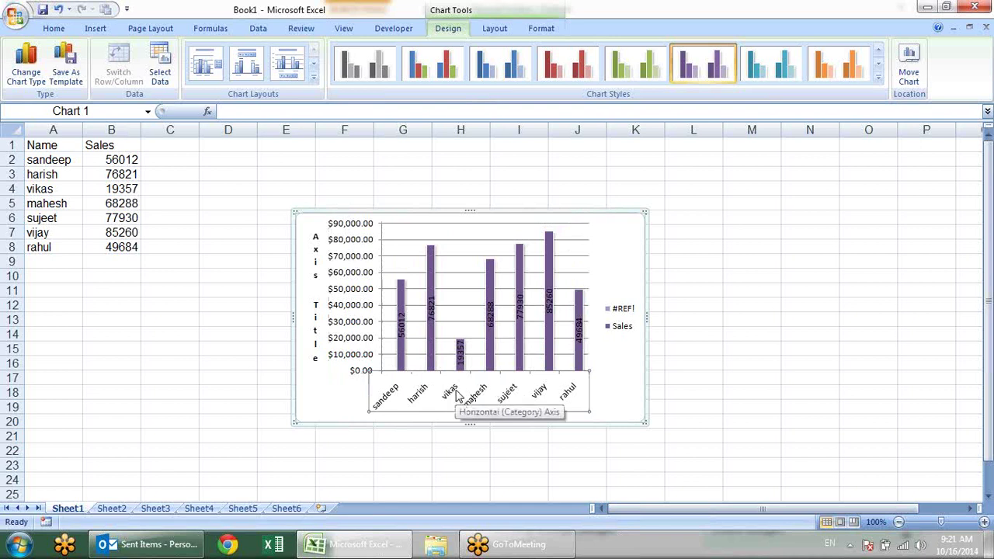
pyautogui.click(618, 319)
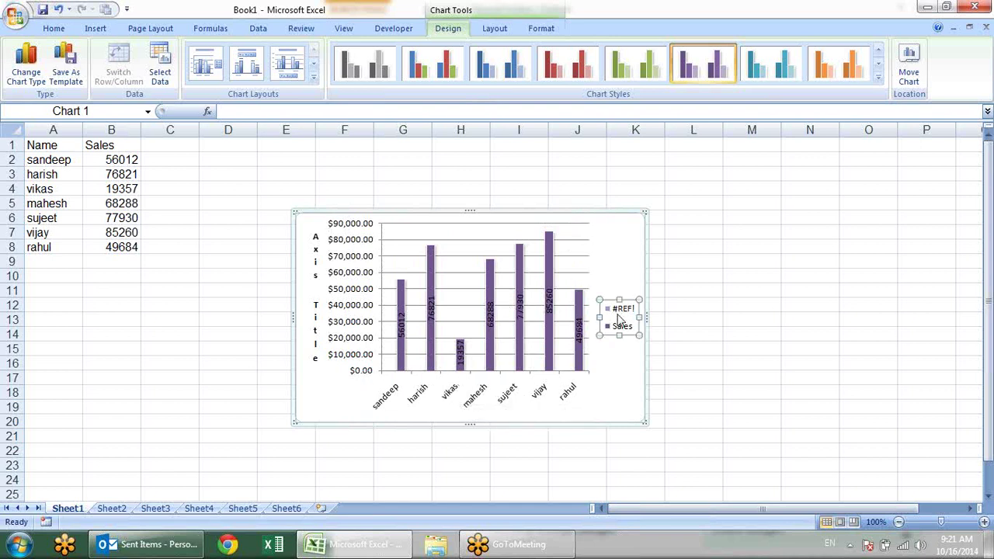
pyautogui.click(620, 313)
pyautogui.press('Delete')
pyautogui.click(583, 313)
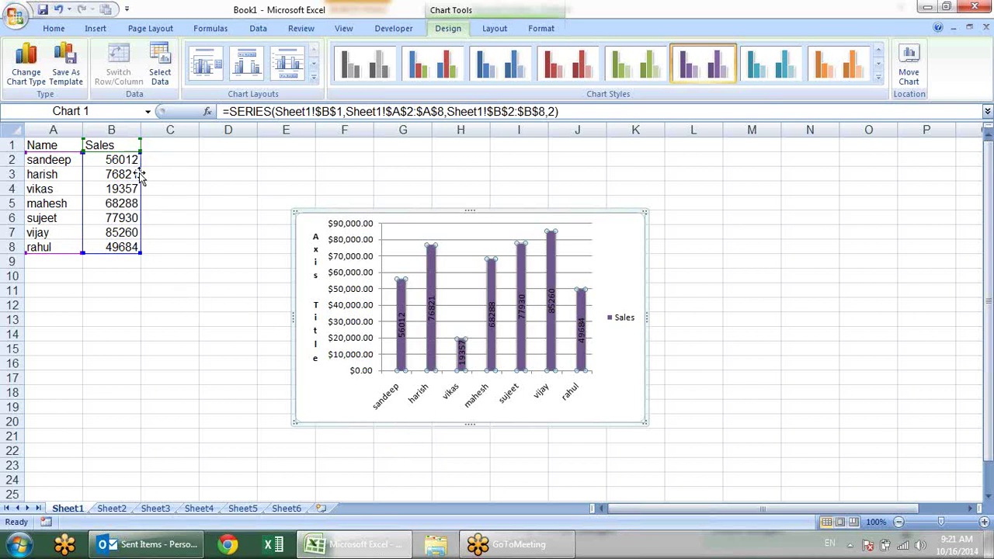
# Rename B1 to Sales1 and fill headers Sales2 and Sales3 into C1:D1
pyautogui.click(132, 144)
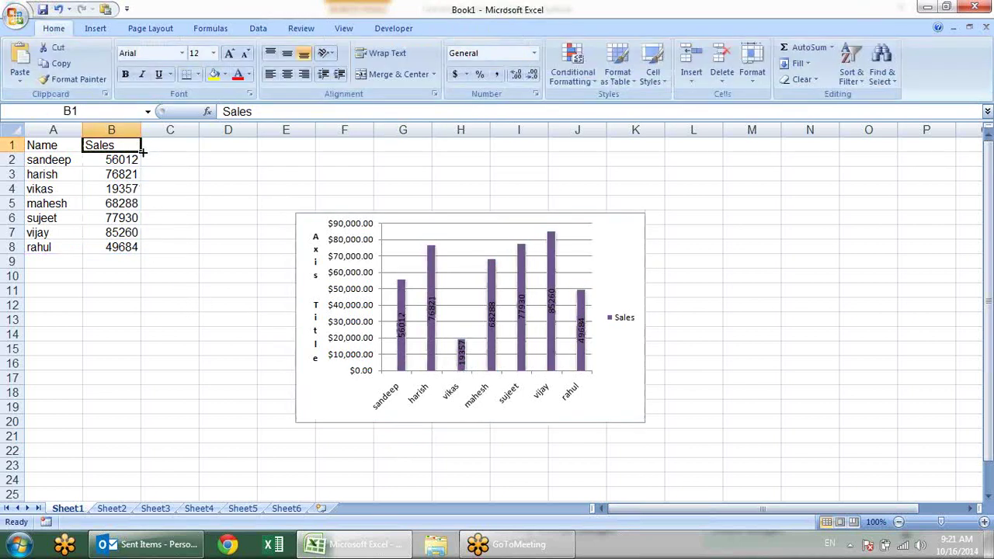
pyautogui.doubleClick(126, 144)
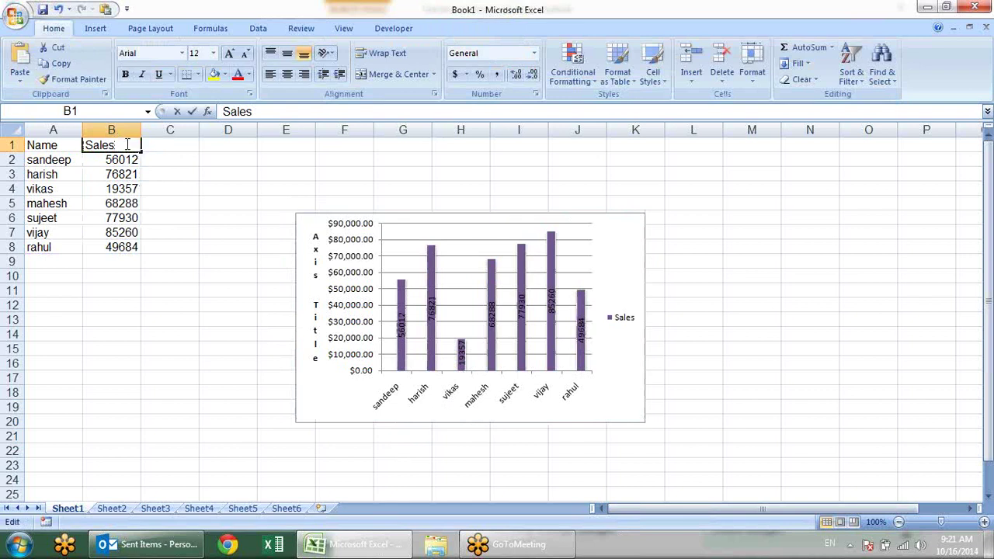
pyautogui.write('1')
pyautogui.press('Return')
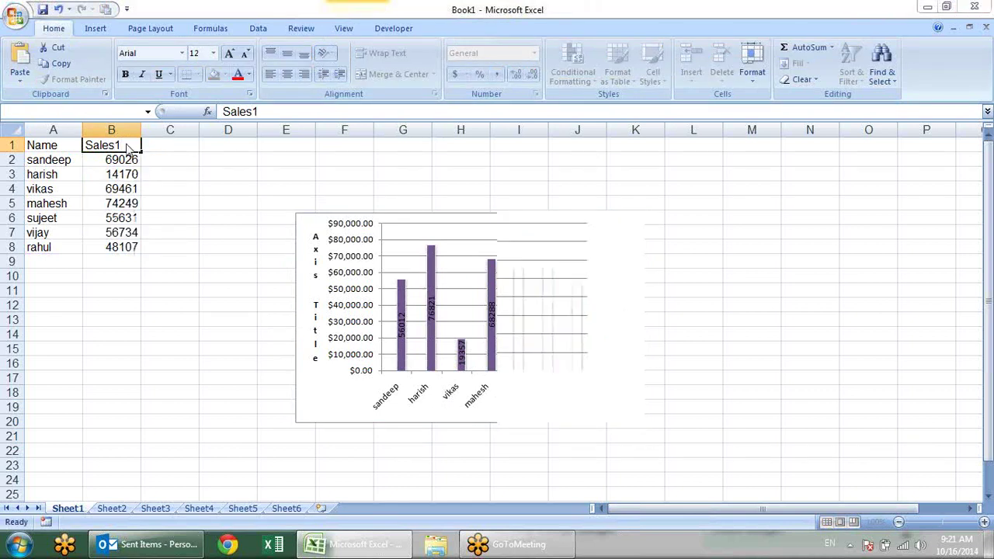
pyautogui.press('Return')
pyautogui.click(128, 146)
pyautogui.moveTo(140, 153); pyautogui.dragTo(264, 148)
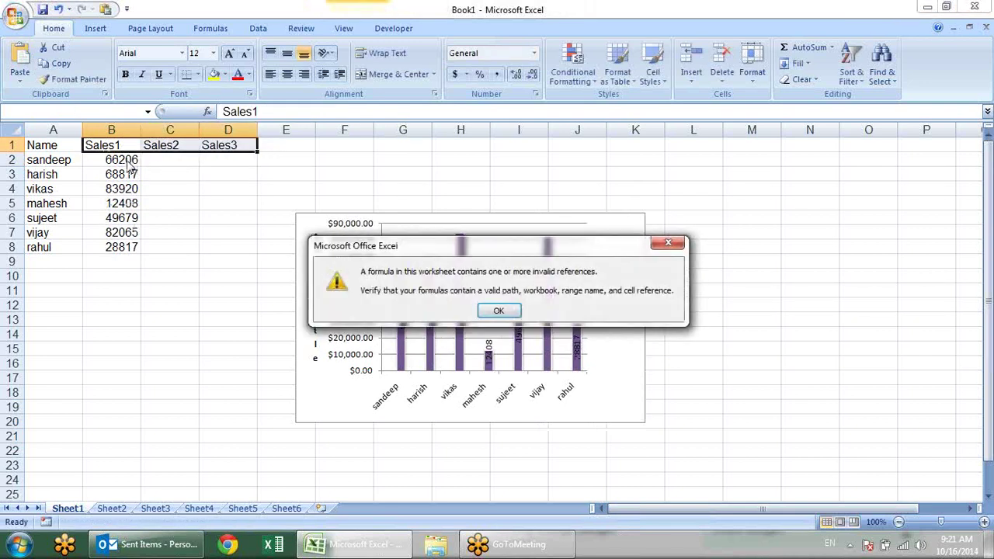
pyautogui.press('Return')
# Fill the B2:B8 RANDBETWEEN values across columns C and D to row 8
pyautogui.moveTo(121, 159)
pyautogui.mouseDown()
pyautogui.moveTo(133, 245)
pyautogui.moveTo(256, 253)
pyautogui.mouseUp()
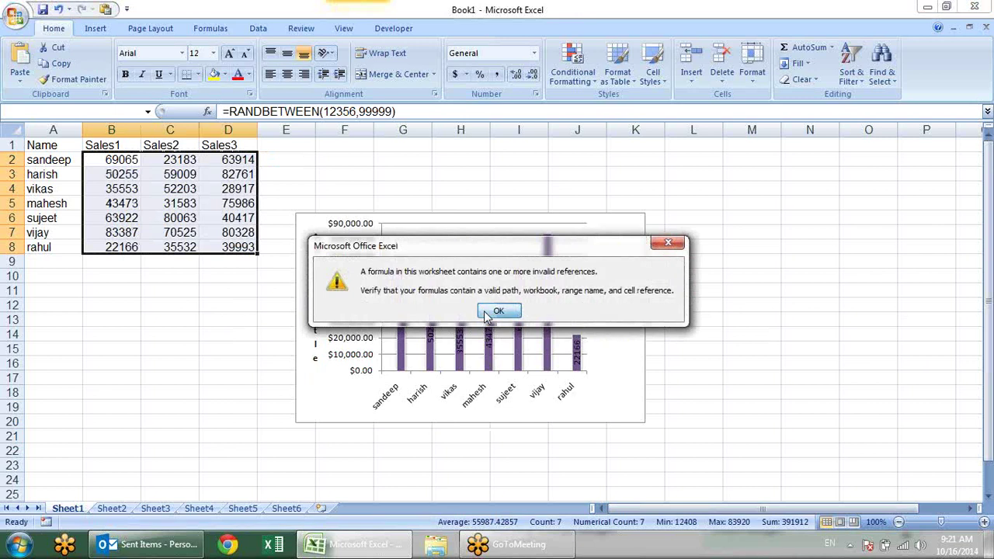
pyautogui.click(488, 311)
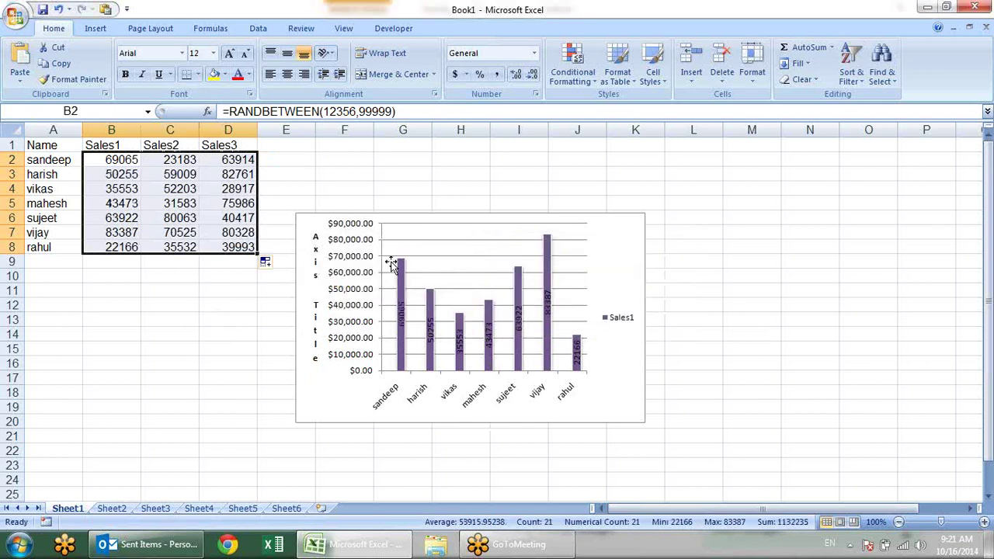
pyautogui.click(328, 351)
pyautogui.click(148, 186)
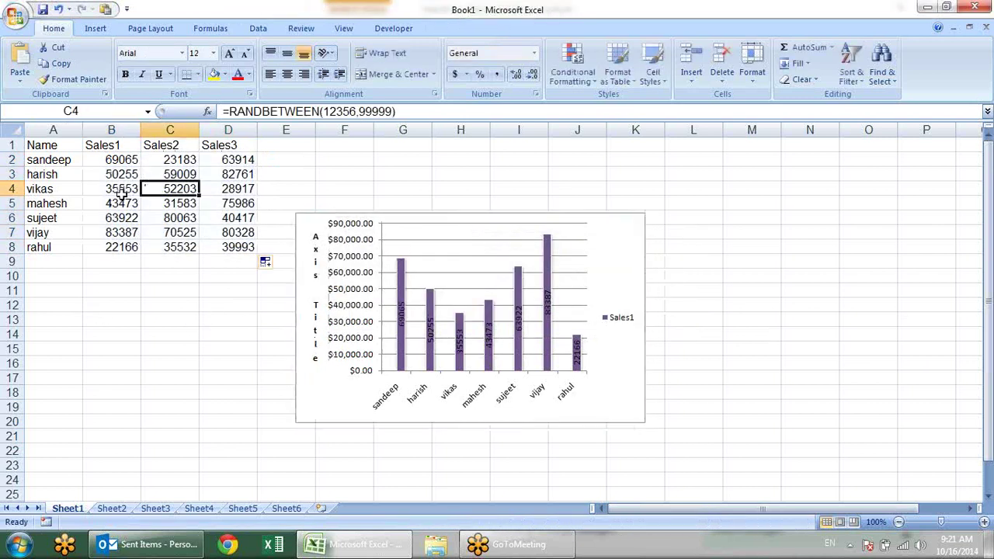
# Delete the old chart
pyautogui.click(448, 237)
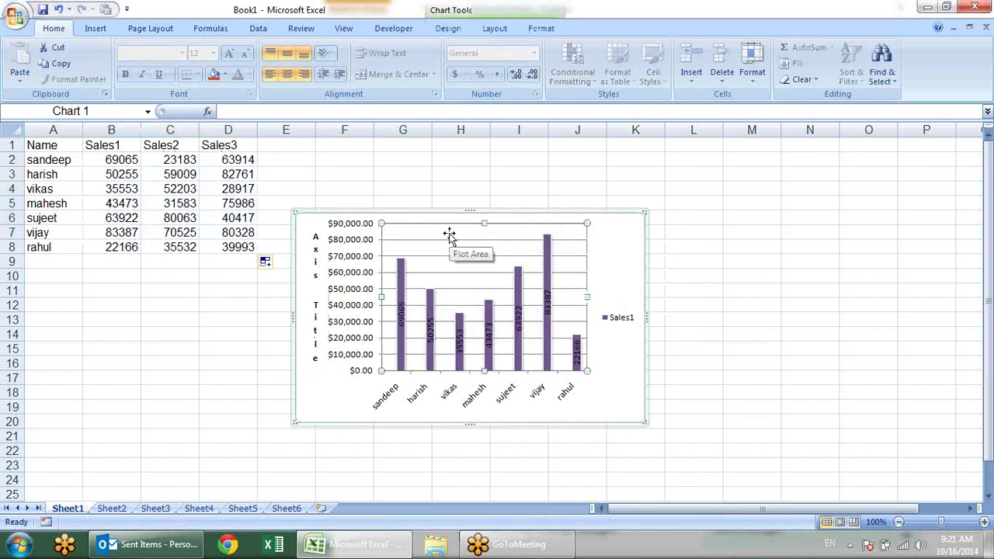
pyautogui.click(478, 215)
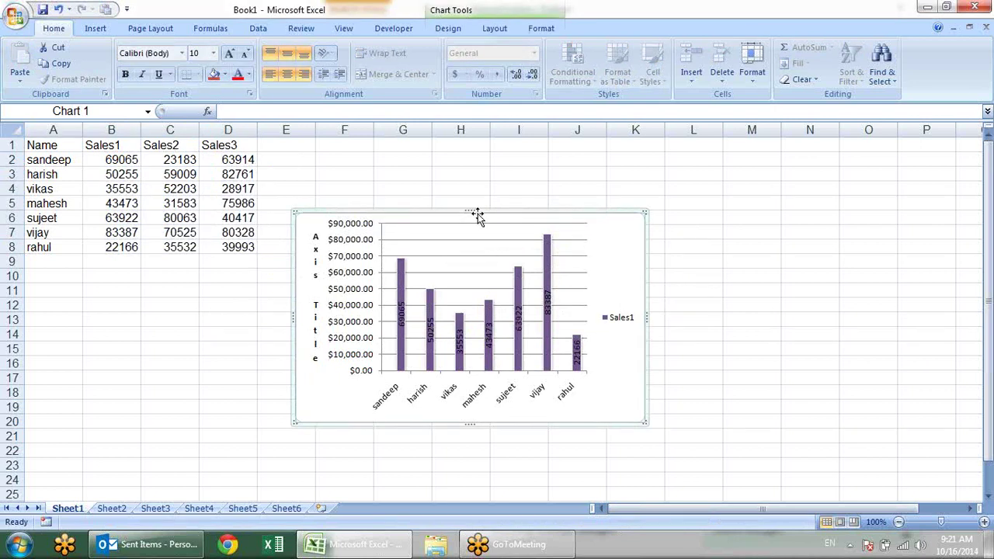
pyautogui.press('Delete')
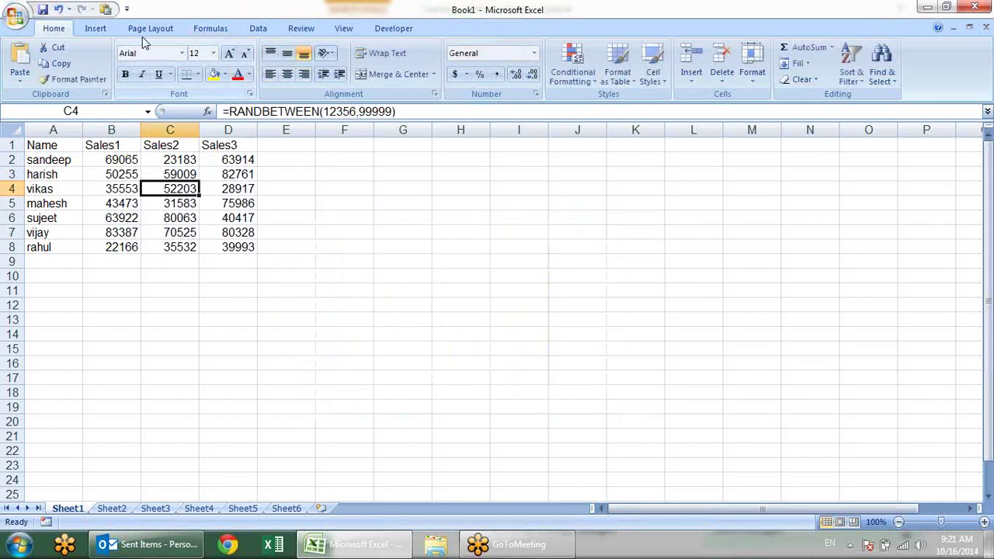
pyautogui.click(96, 30)
pyautogui.click(236, 62)
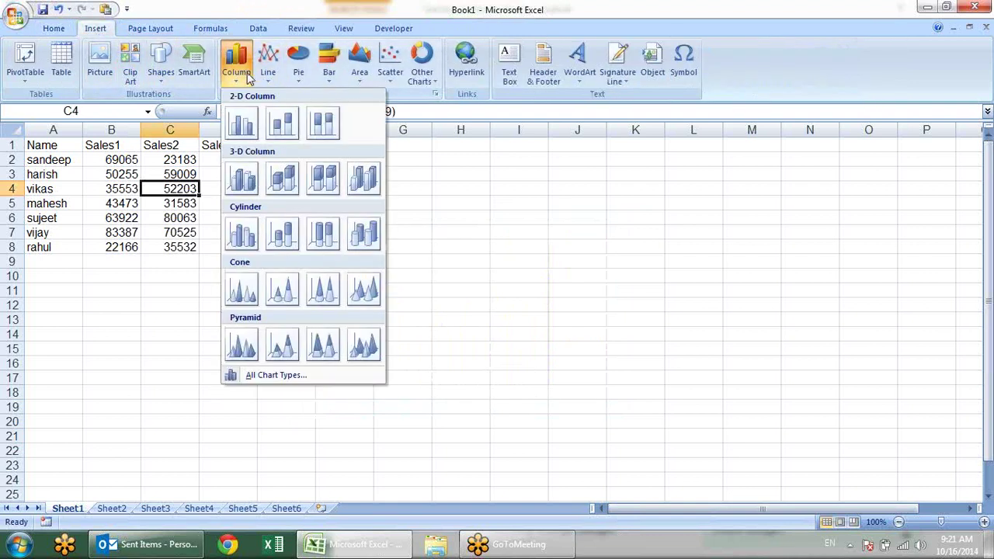
pyautogui.click(242, 124)
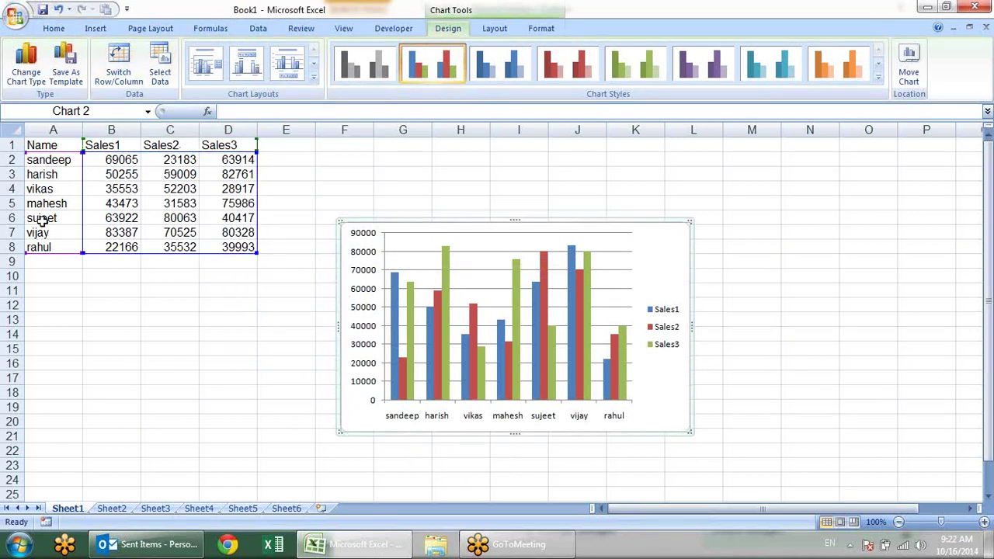
pyautogui.click(121, 74)
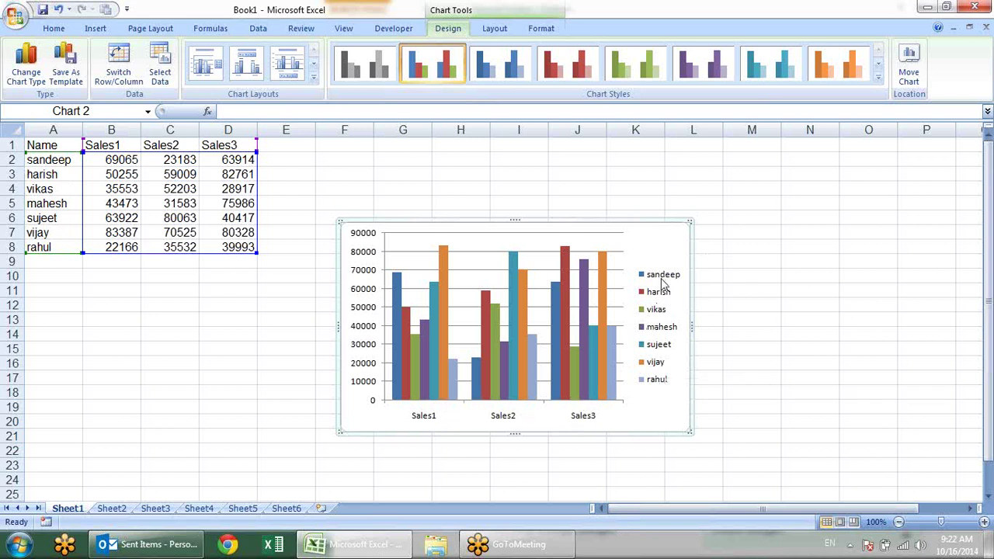
pyautogui.click(109, 82)
pyautogui.click(106, 85)
pyautogui.click(106, 85)
pyautogui.click(106, 85)
pyautogui.click(106, 85)
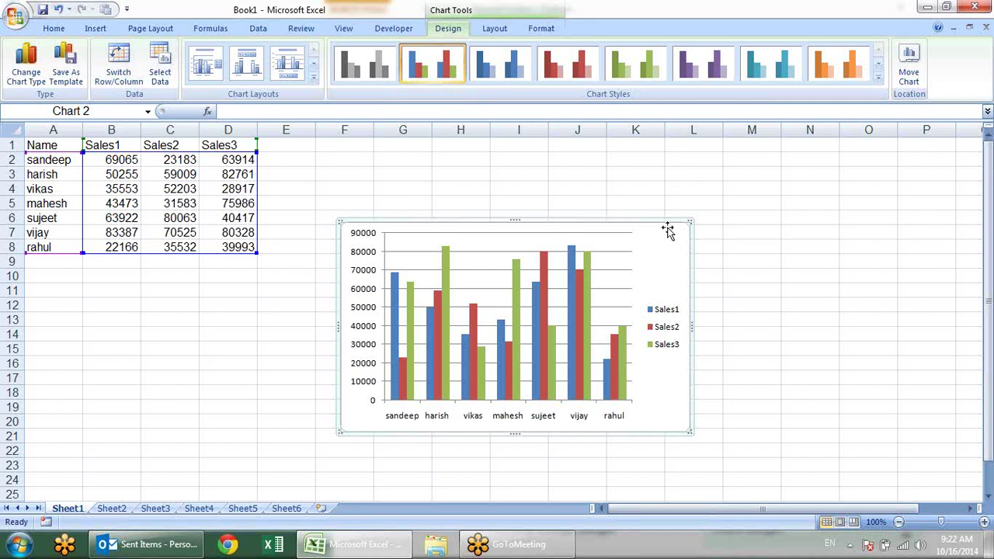
pyautogui.press('Delete')
pyautogui.click(384, 246)
pyautogui.click(166, 204)
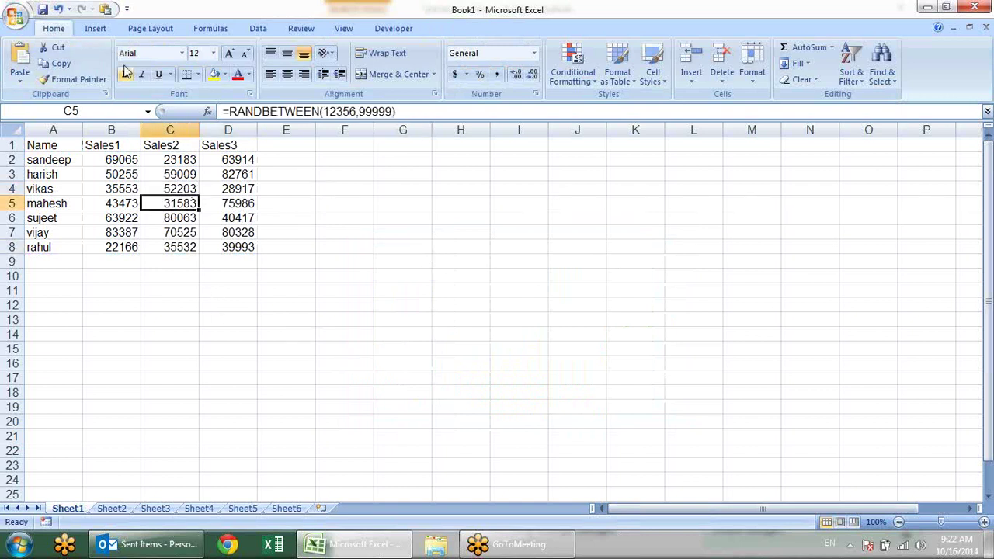
pyautogui.click(415, 379)
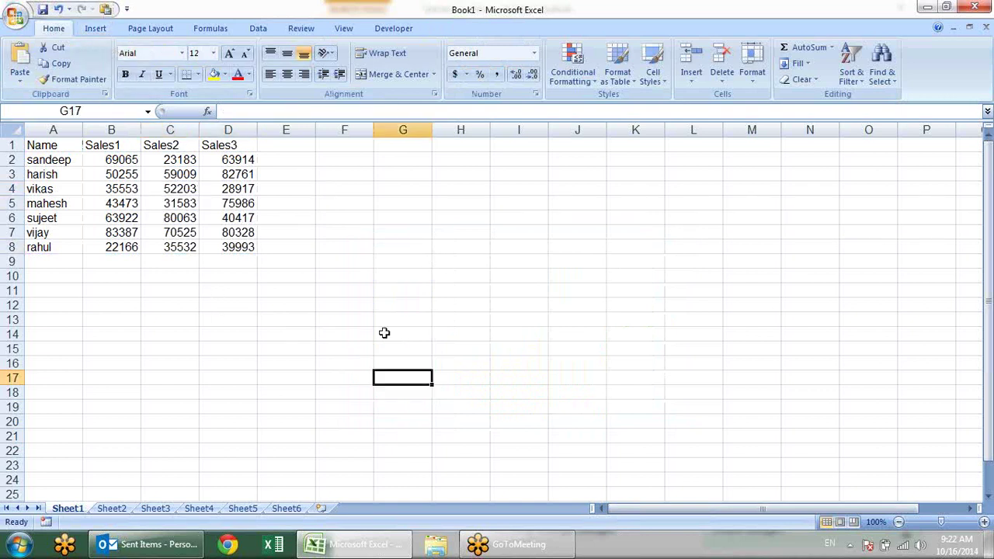
# Insert a 2-D clustered column chart
pyautogui.click(93, 28)
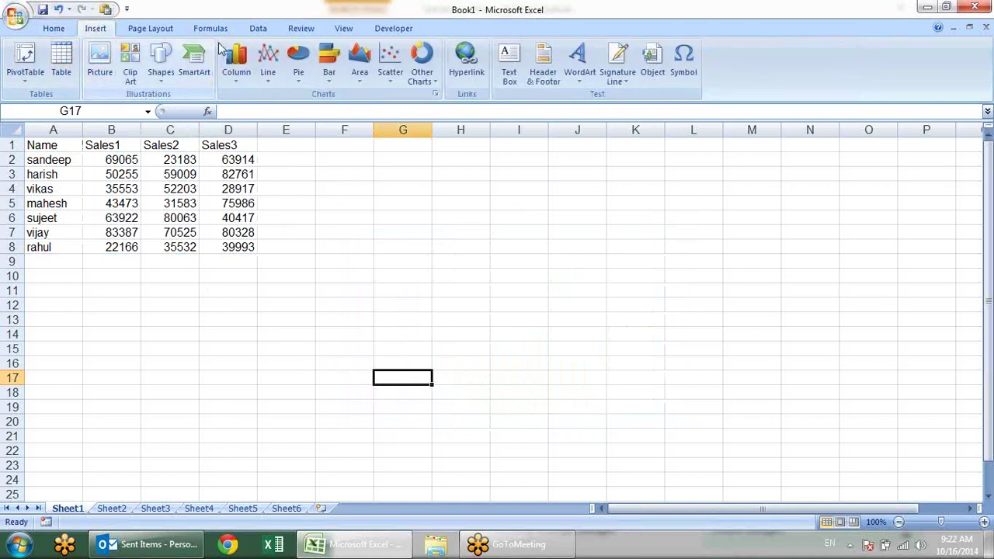
pyautogui.click(237, 74)
pyautogui.click(241, 125)
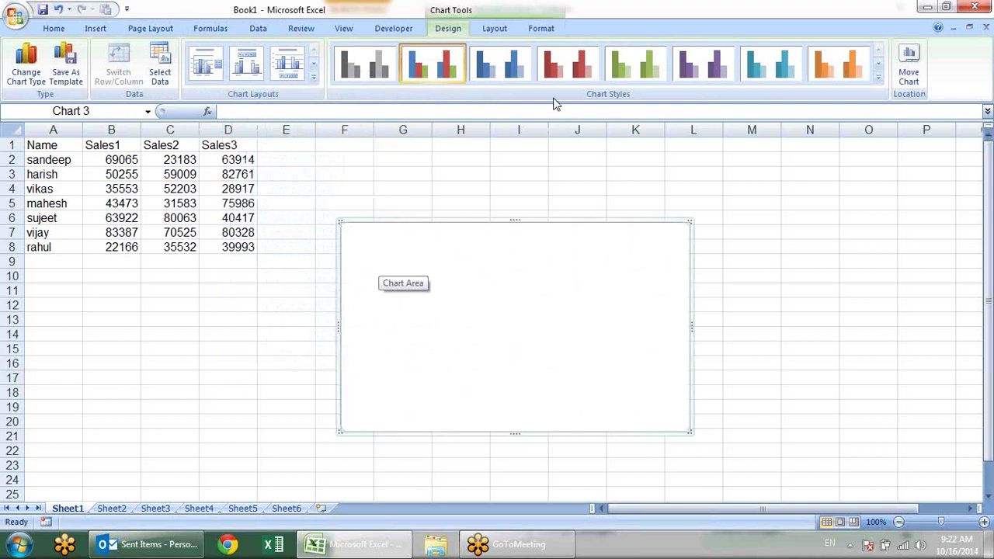
# In Select Data Source, clear the data range and remove all Sales1–Sales3 series
pyautogui.click(160, 72)
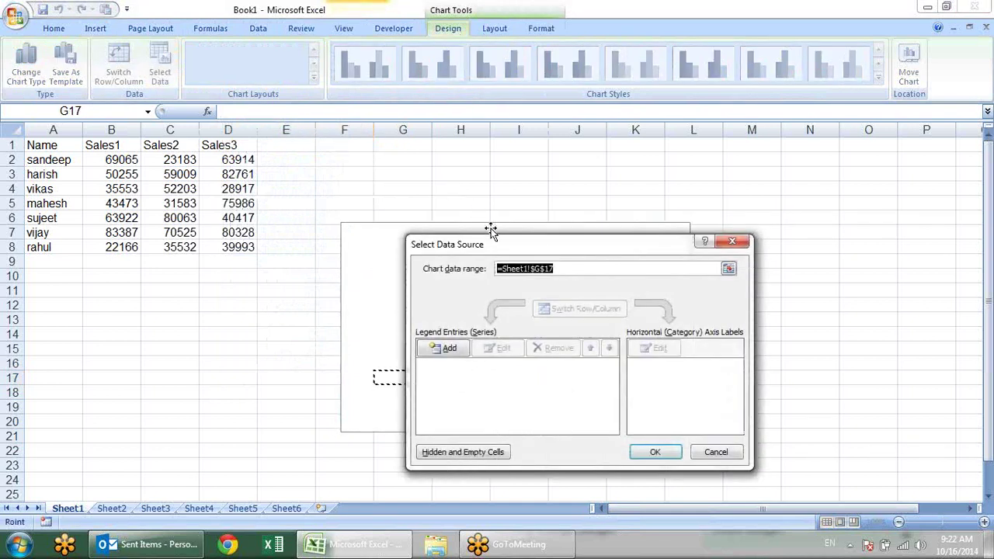
pyautogui.moveTo(566, 248); pyautogui.dragTo(506, 161)
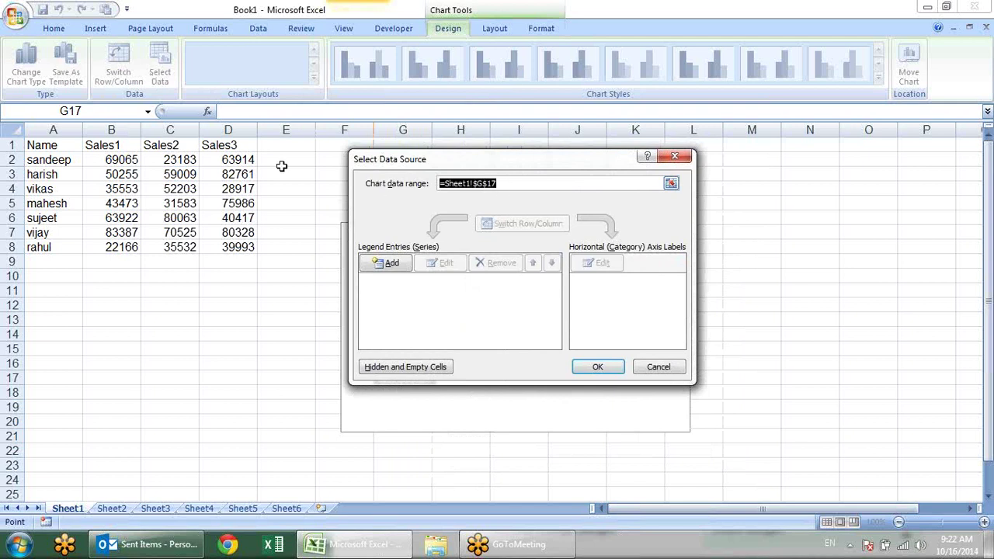
pyautogui.moveTo(42, 146); pyautogui.dragTo(228, 247)
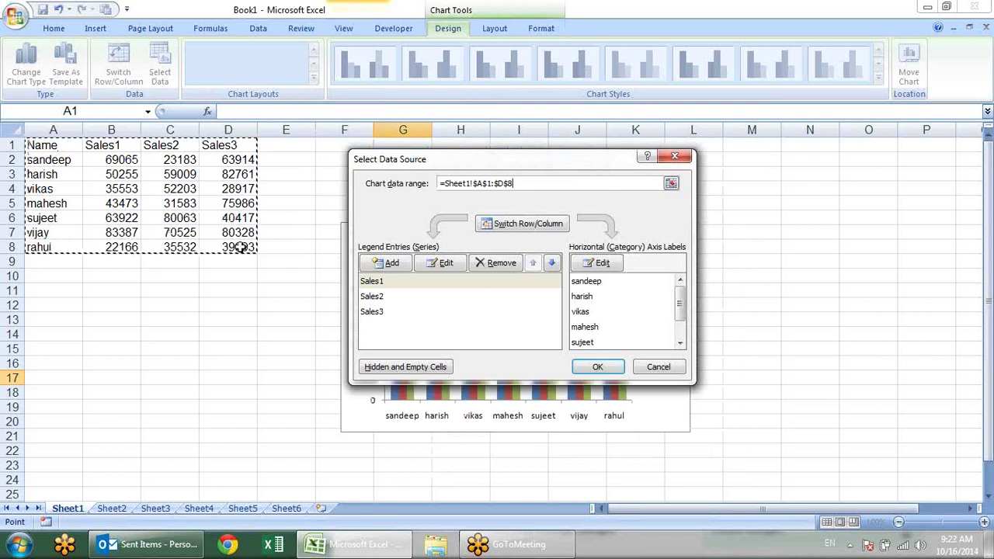
pyautogui.moveTo(462, 167); pyautogui.dragTo(446, 182)
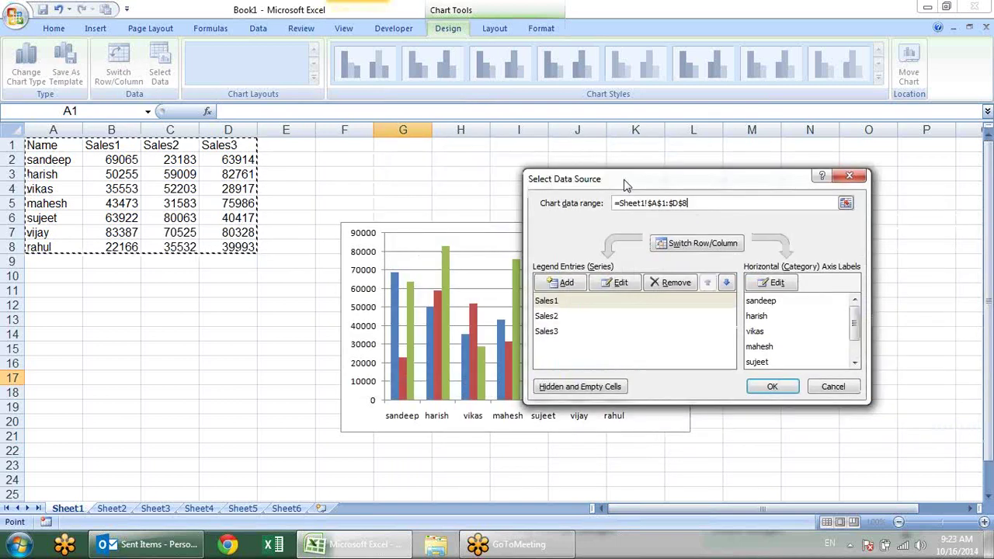
pyautogui.moveTo(524, 198); pyautogui.dragTo(374, 203)
pyautogui.press('BackSpace')
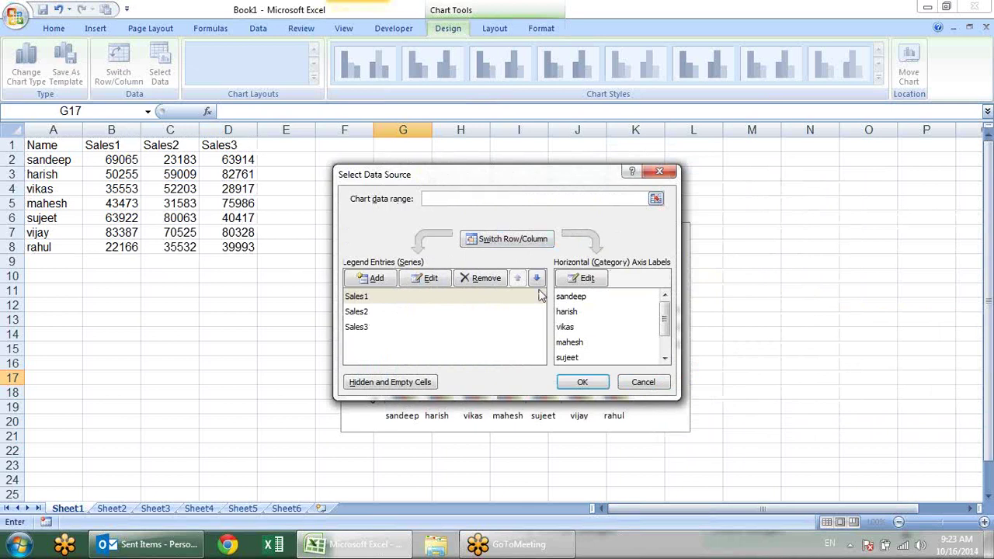
pyautogui.click(371, 298)
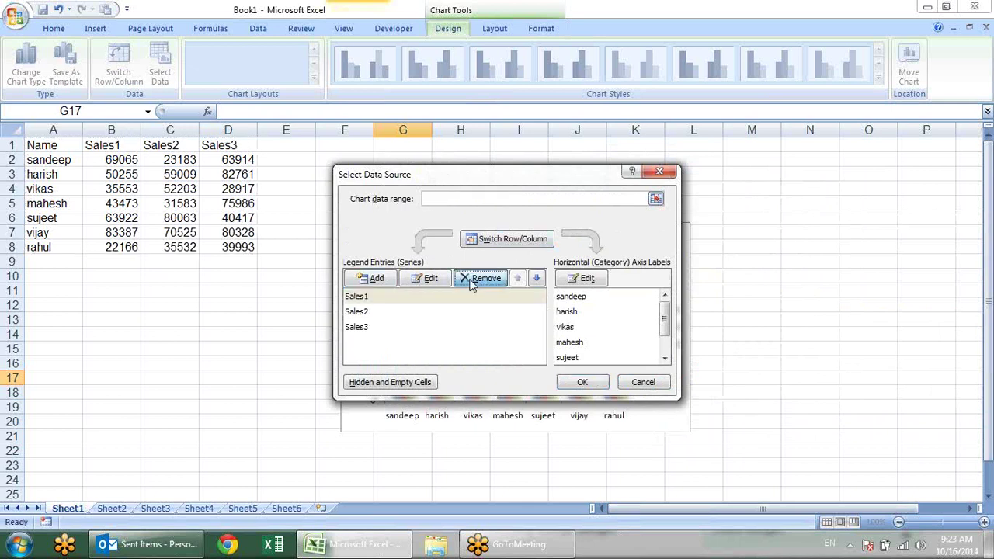
pyautogui.click(480, 278)
pyautogui.click(480, 278)
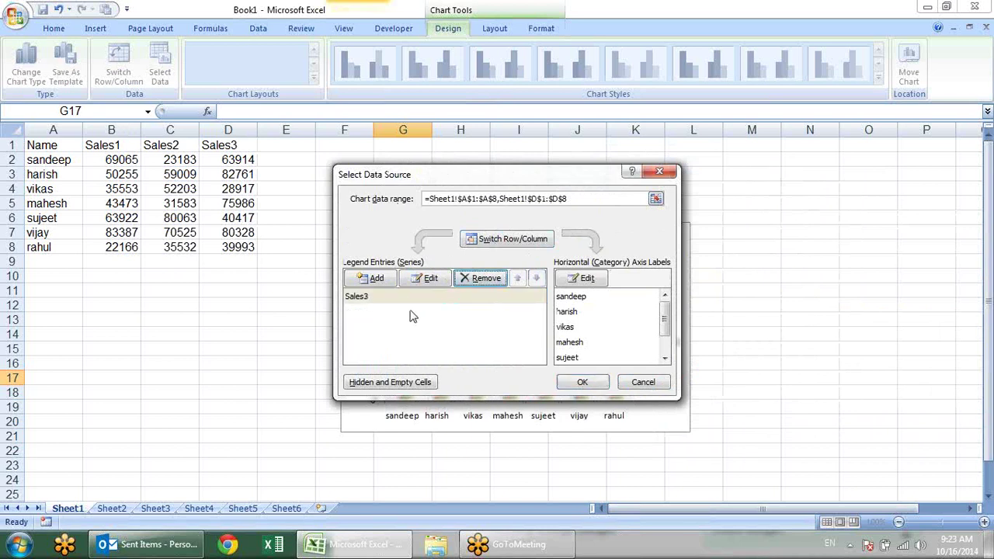
pyautogui.click(480, 278)
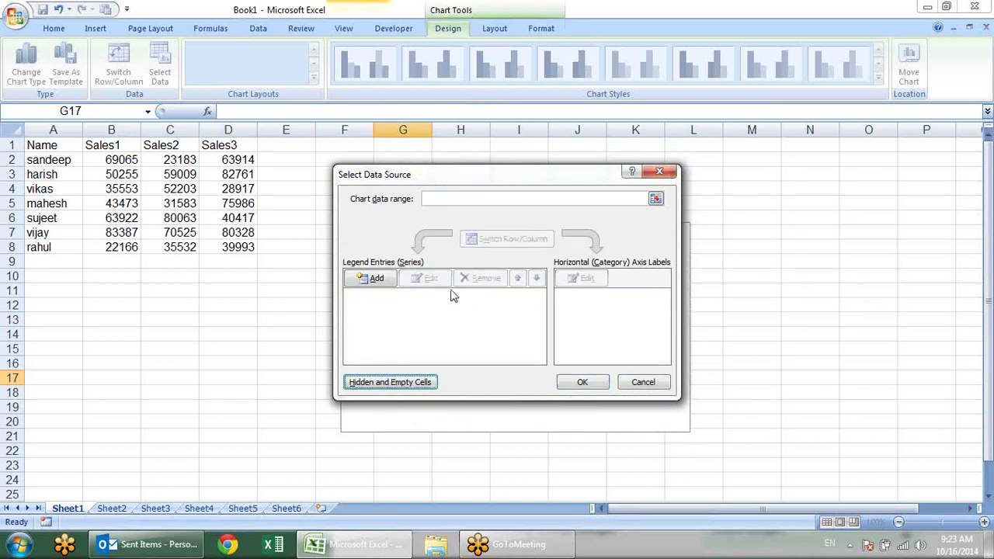
pyautogui.moveTo(482, 184); pyautogui.dragTo(546, 126)
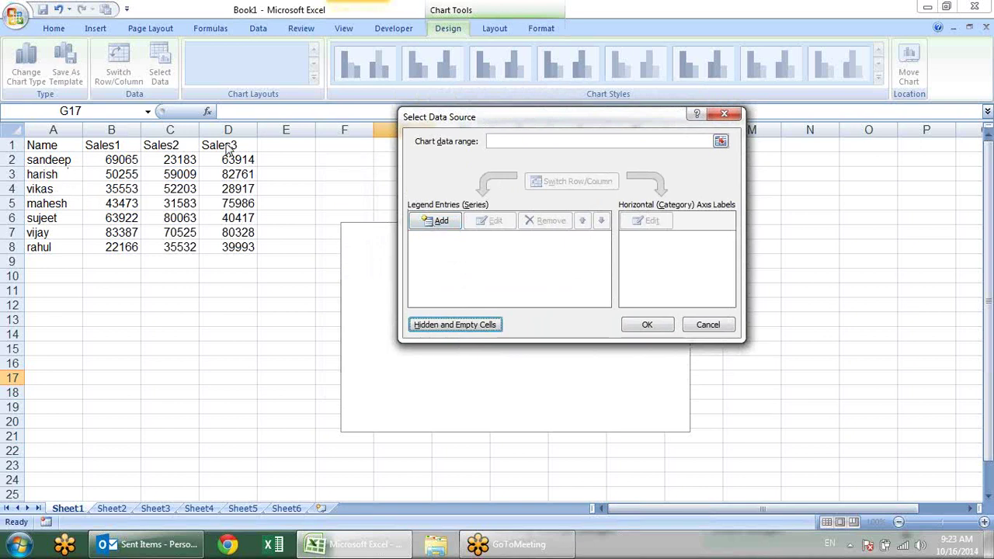
# Add series Sales1 named from B1 with values B2:B8
pyautogui.click(437, 221)
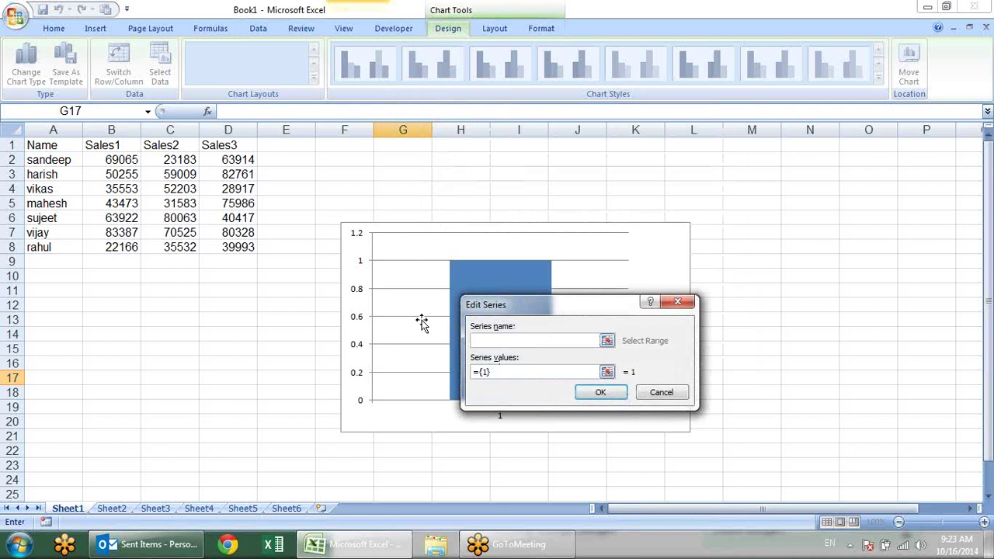
pyautogui.click(89, 146)
pyautogui.click(515, 374)
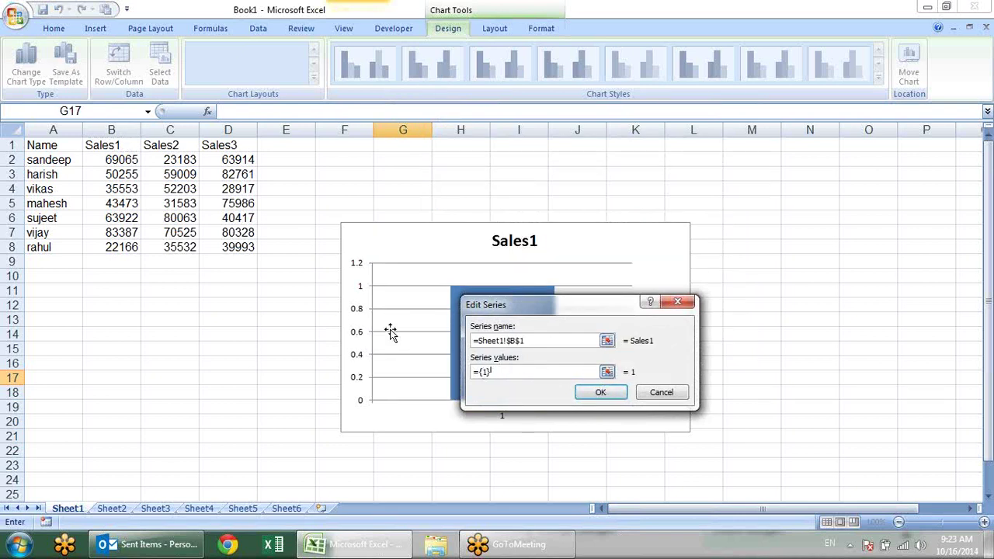
pyautogui.click(607, 373)
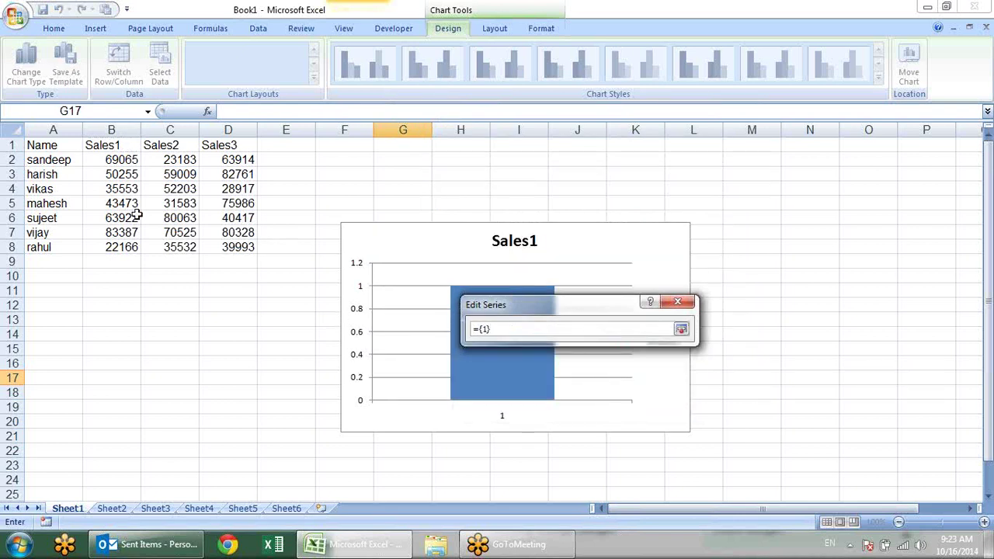
pyautogui.click(136, 160)
pyautogui.moveTo(136, 160); pyautogui.dragTo(118, 256)
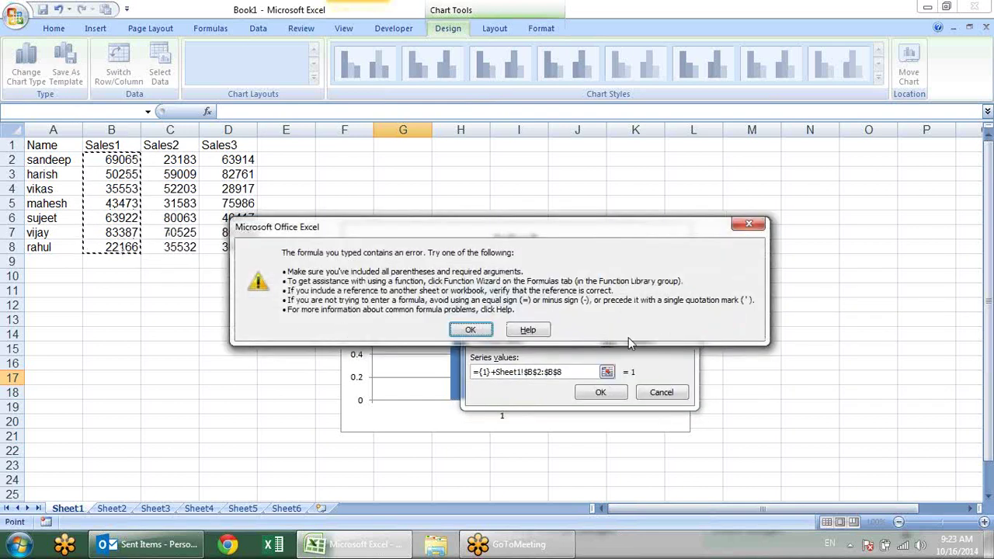
pyautogui.click(482, 334)
pyautogui.click(492, 372)
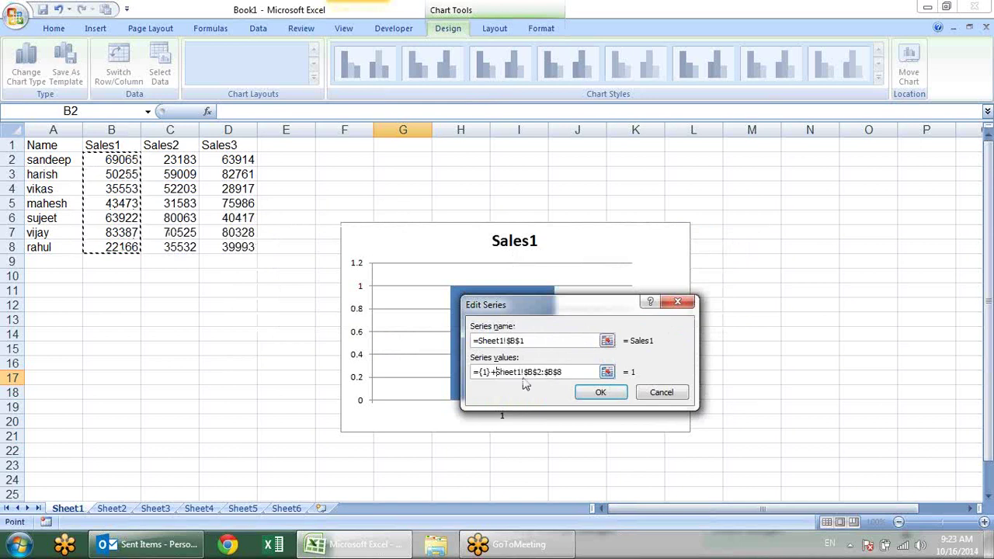
pyautogui.press('BackSpace')
pyautogui.press('BackSpace')
pyautogui.press('BackSpace')
pyautogui.press('BackSpace')
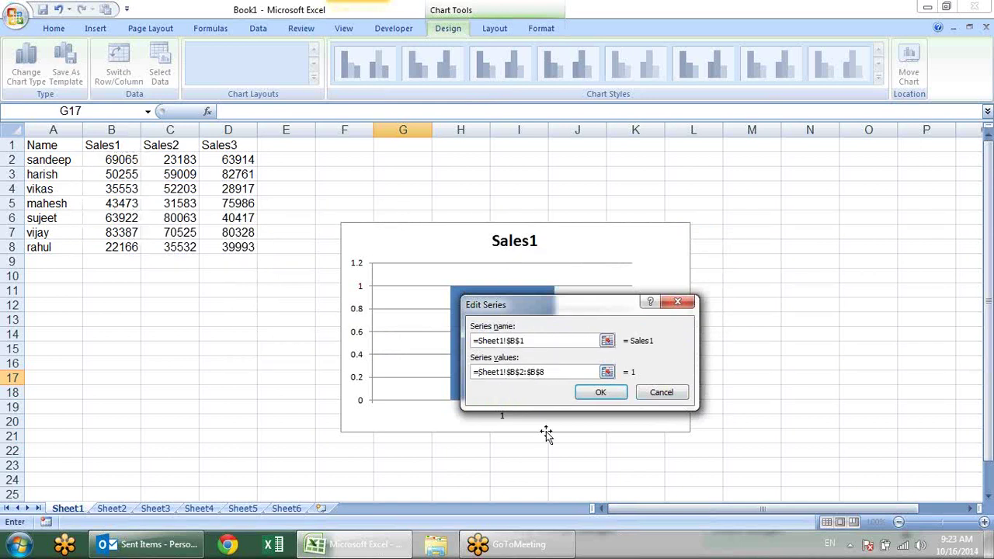
pyautogui.click(600, 392)
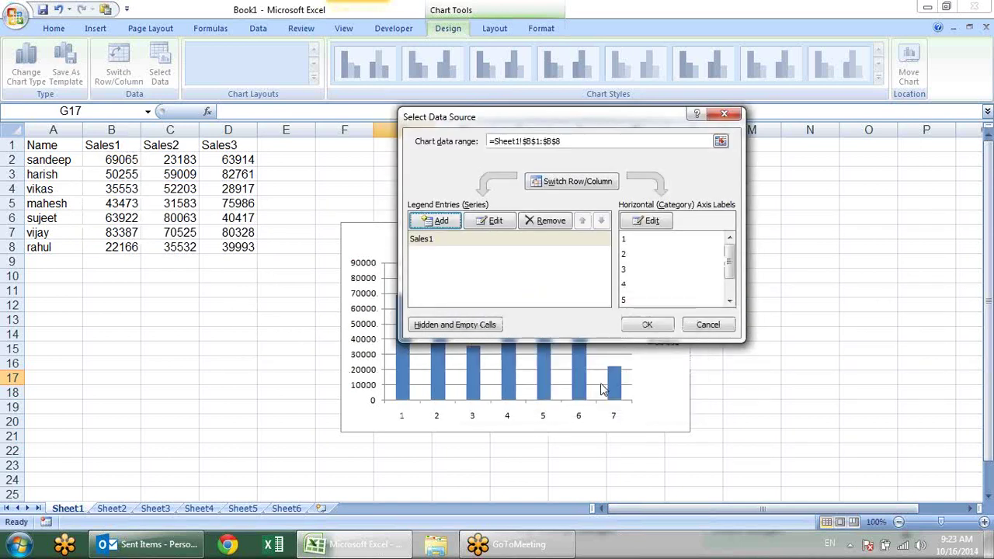
# Add series Sales2 (C1, C2:C8) and Sales3 (D1, D2:D8)
pyautogui.click(428, 220)
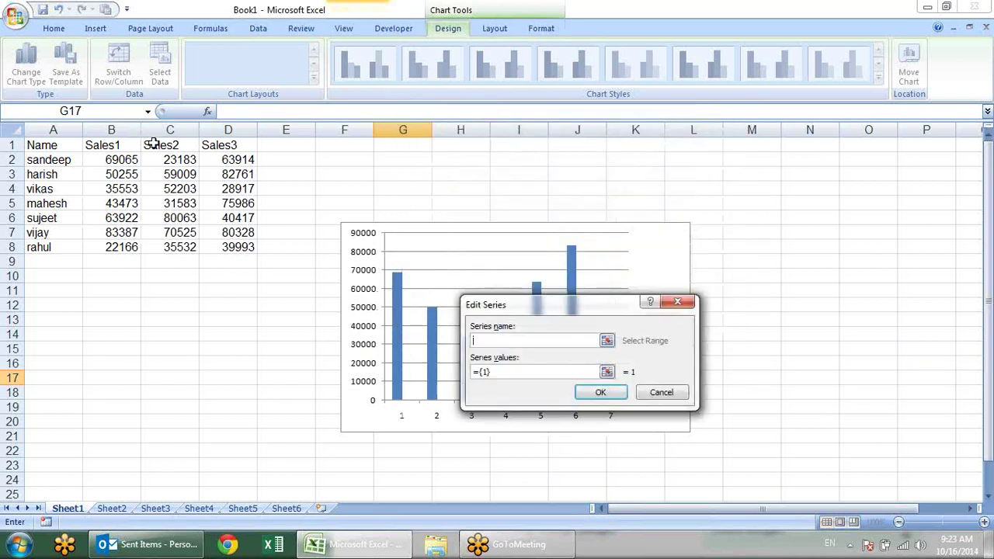
pyautogui.click(153, 144)
pyautogui.click(505, 371)
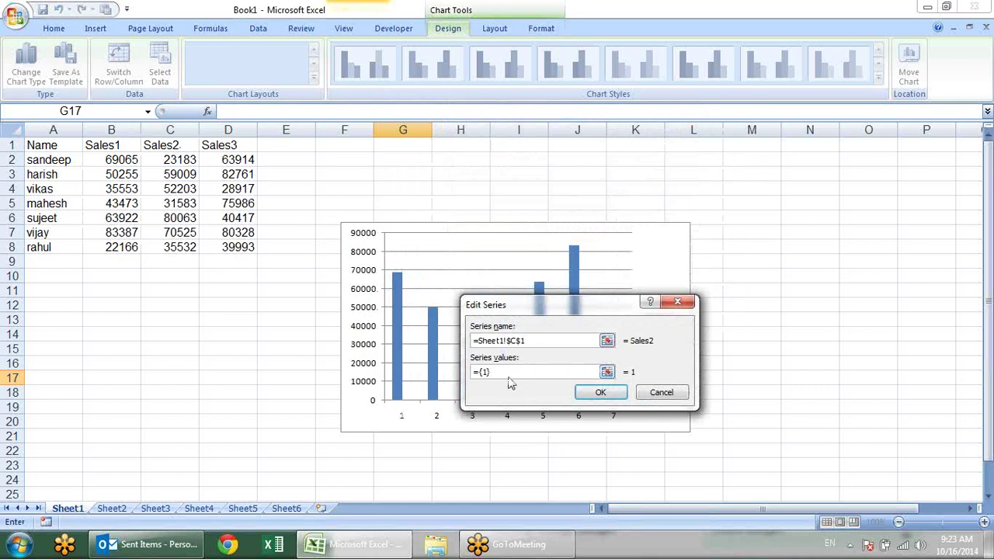
pyautogui.moveTo(190, 156); pyautogui.dragTo(190, 242)
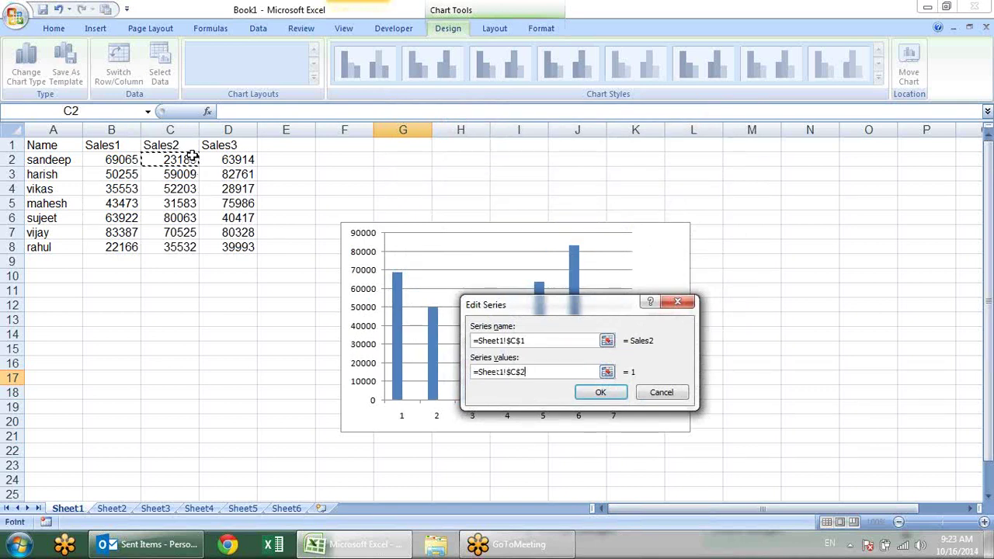
pyautogui.press('Return')
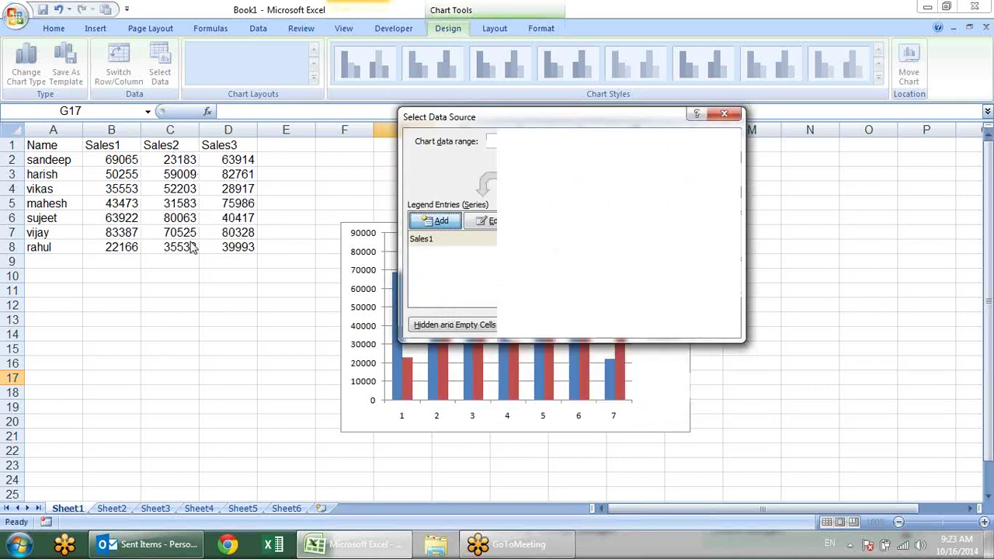
pyautogui.click(434, 220)
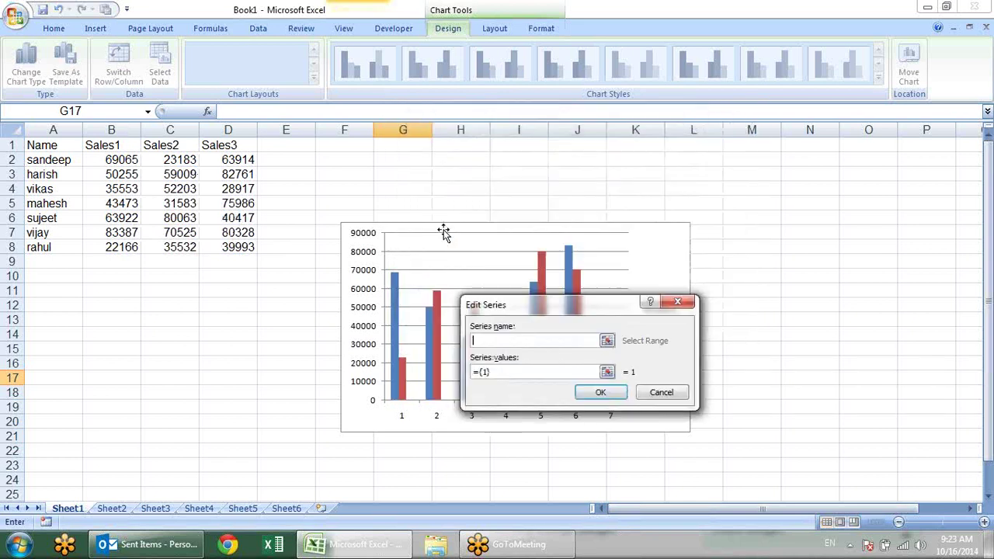
pyautogui.click(233, 143)
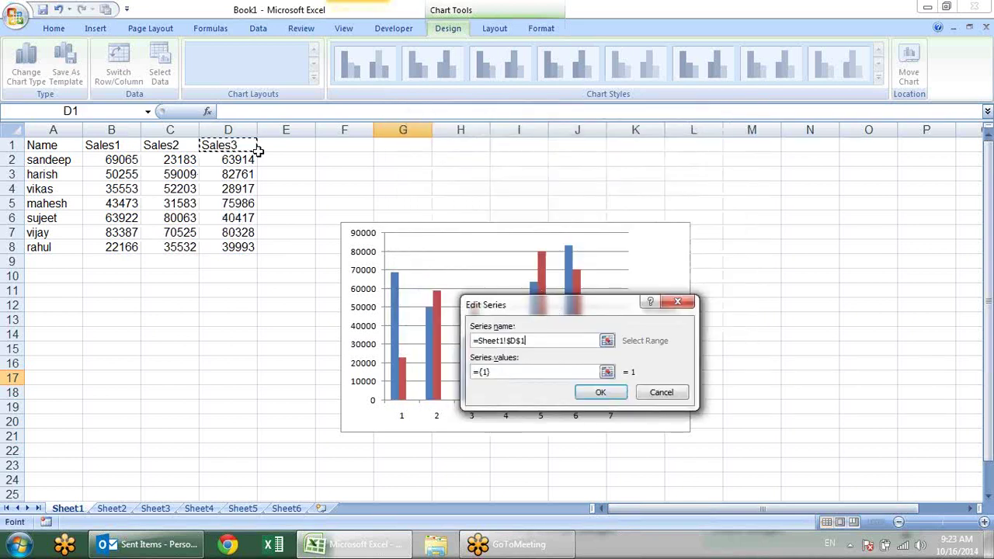
pyautogui.click(546, 371)
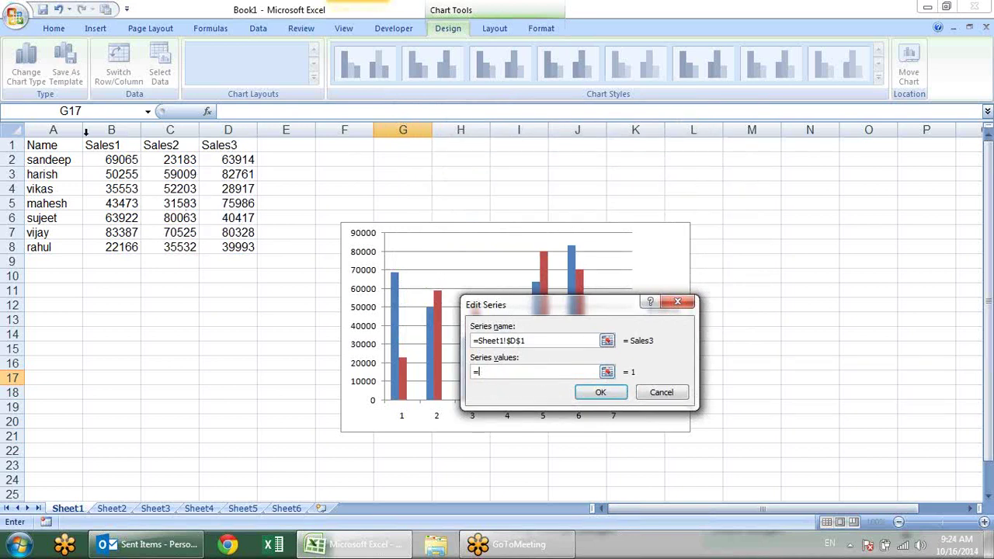
pyautogui.moveTo(239, 163); pyautogui.dragTo(238, 247)
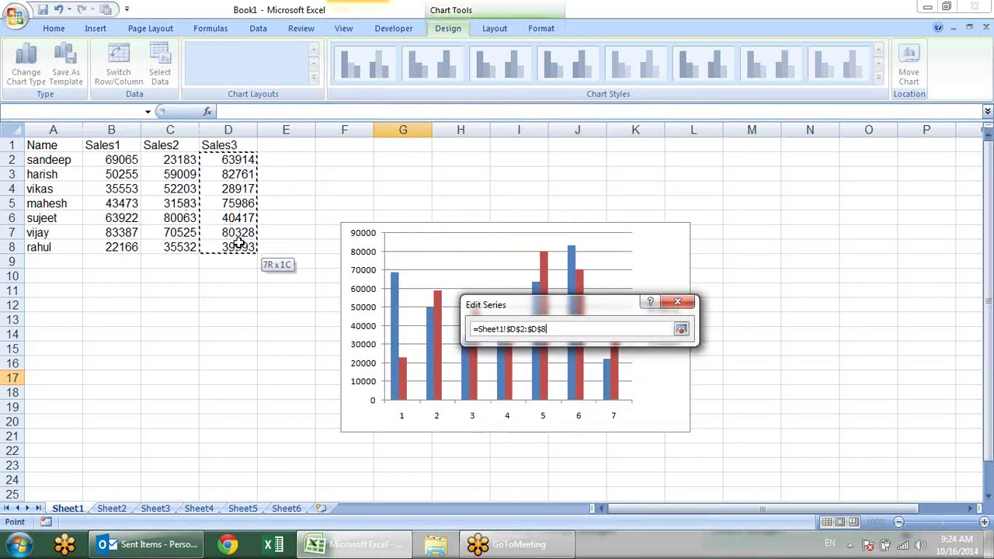
pyautogui.press('Return')
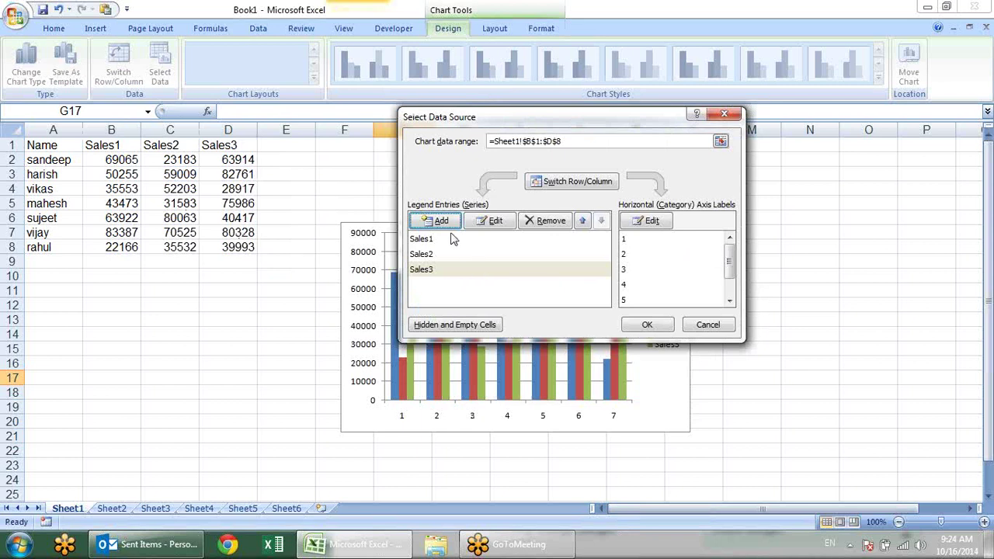
pyautogui.moveTo(516, 124); pyautogui.dragTo(690, 25)
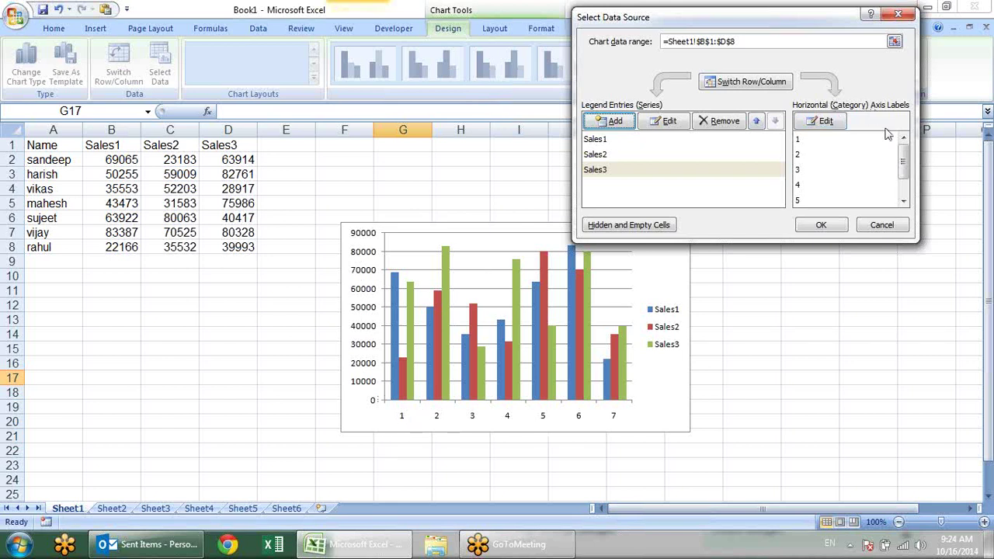
# Set the chart's category axis labels to the names in A2:A8
pyautogui.click(806, 125)
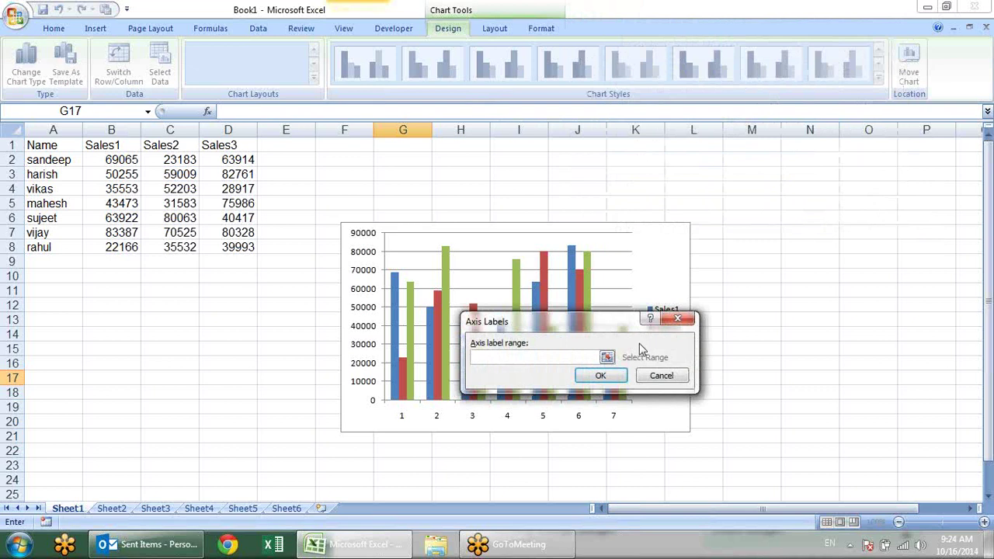
pyautogui.moveTo(74, 160); pyautogui.dragTo(59, 247)
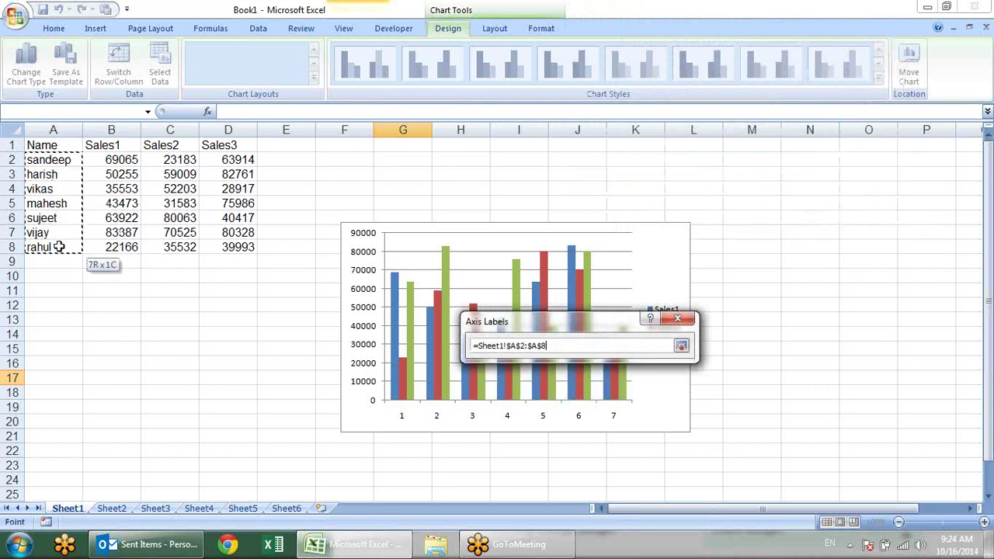
pyautogui.click(608, 379)
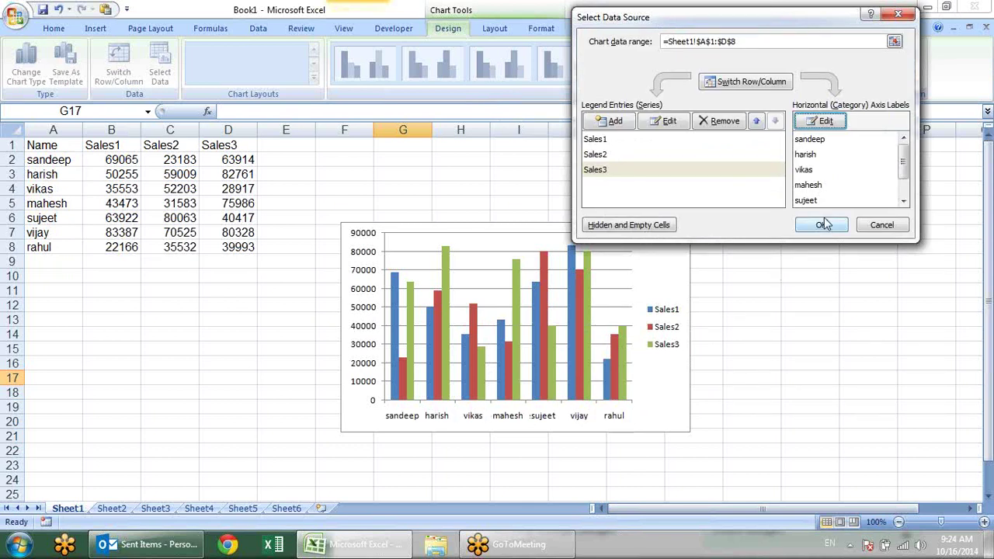
# Switch rows and columns and back to per-name groups, then close the Select Data Source dialog
pyautogui.click(713, 87)
pyautogui.click(713, 87)
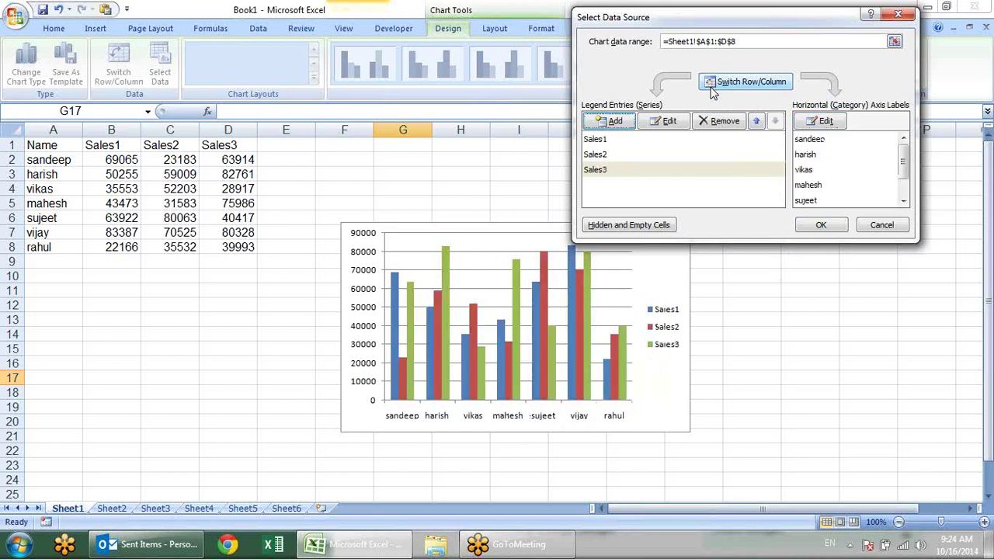
pyautogui.click(800, 225)
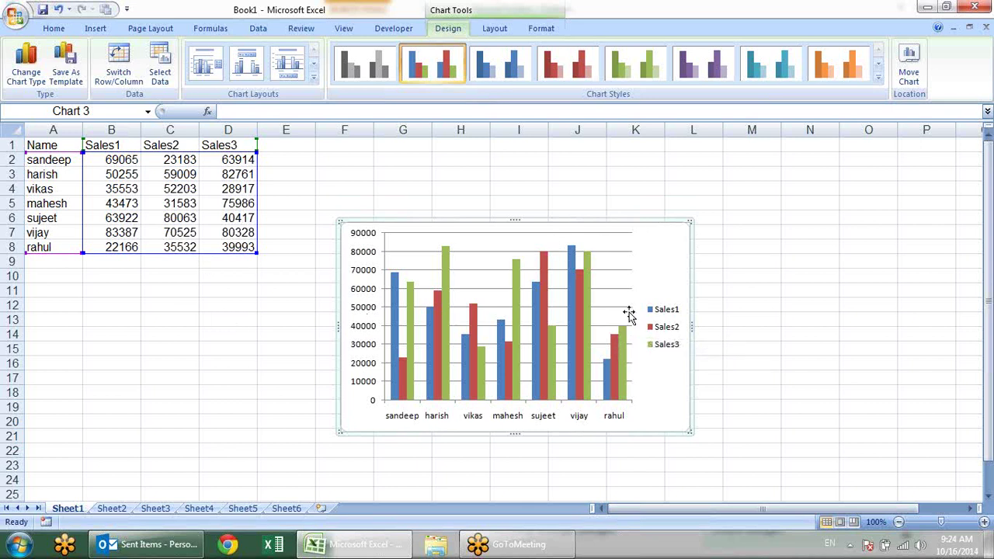
# Delete and restore the chart, then inspect the Sales1 and Sales2 SERIES formulas
pyautogui.press('Delete')
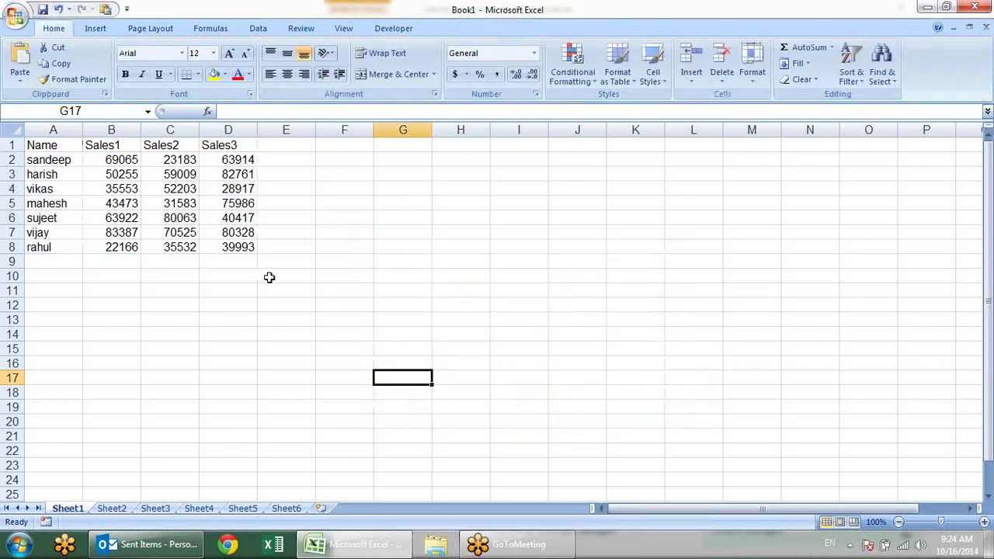
pyautogui.hotkey('ctrl', 'z')
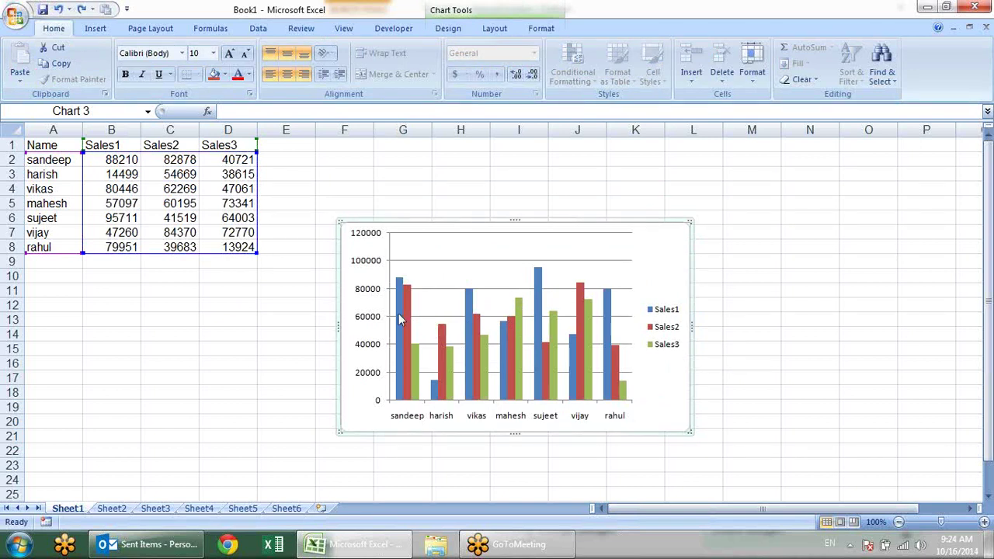
pyautogui.click(400, 318)
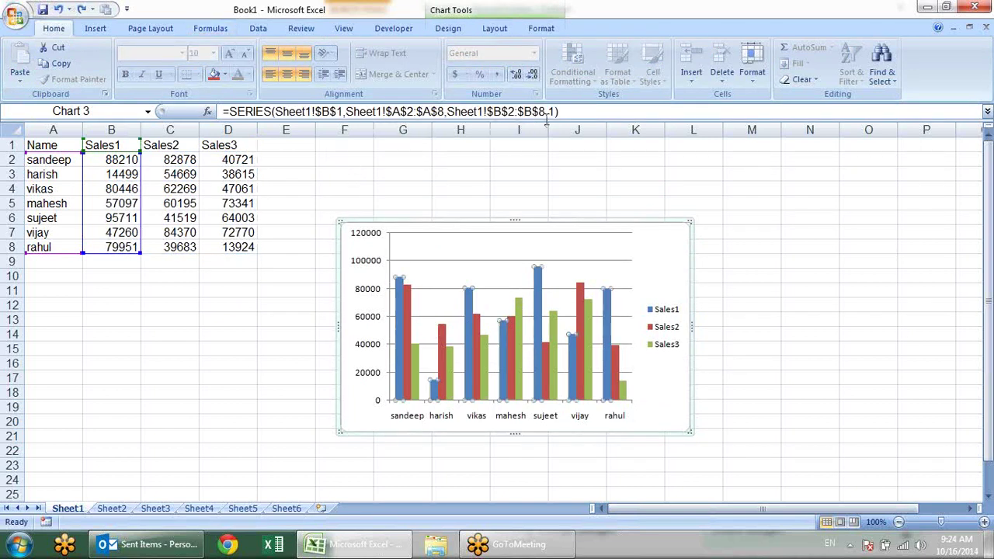
pyautogui.click(408, 317)
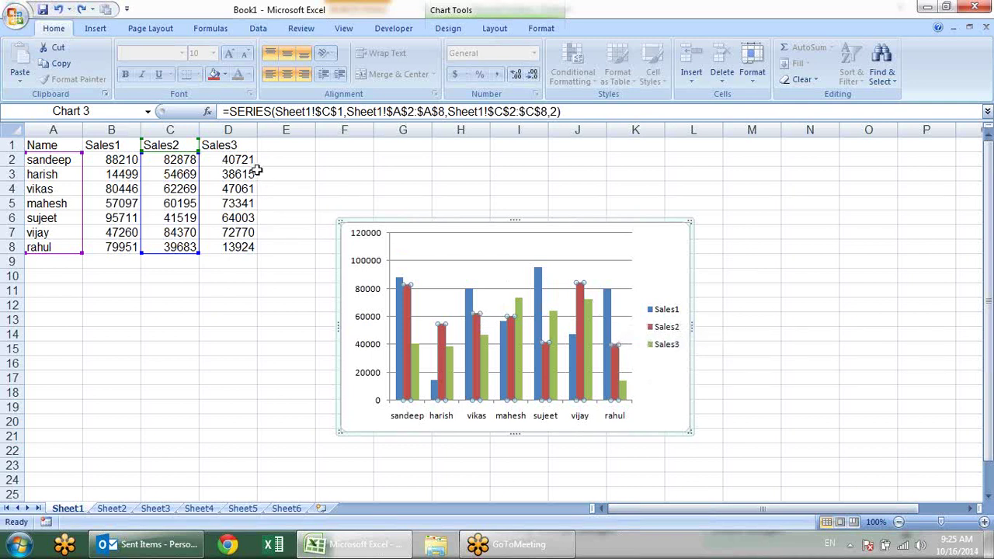
pyautogui.press('Escape')
# Insert blank columns C and E before Sales2 and Sales3
pyautogui.rightClick(178, 128)
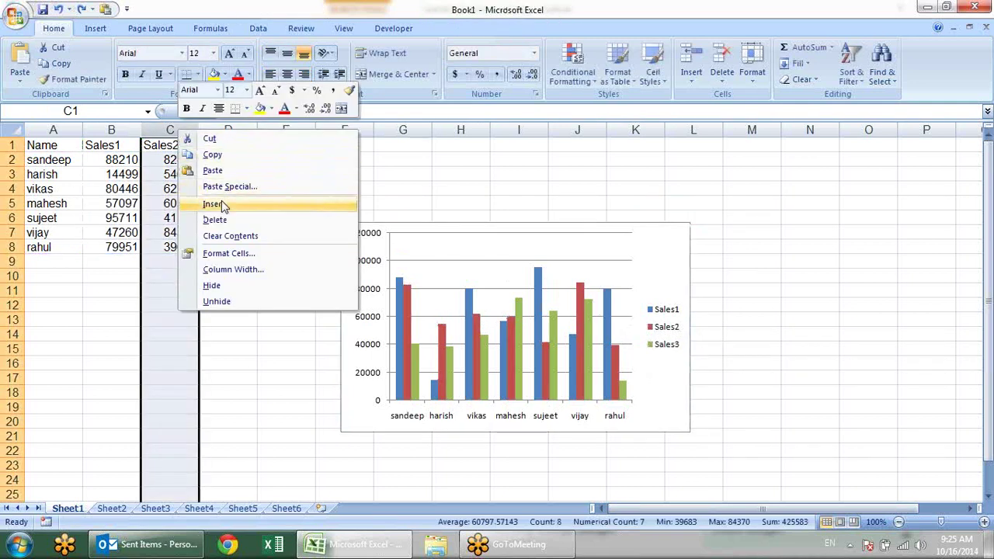
pyautogui.click(255, 202)
pyautogui.rightClick(286, 130)
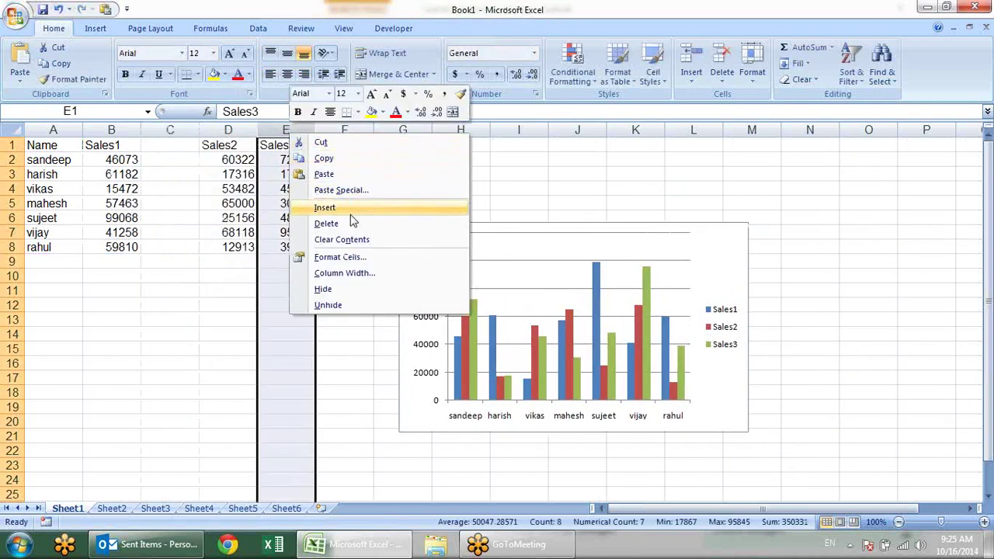
pyautogui.click(318, 206)
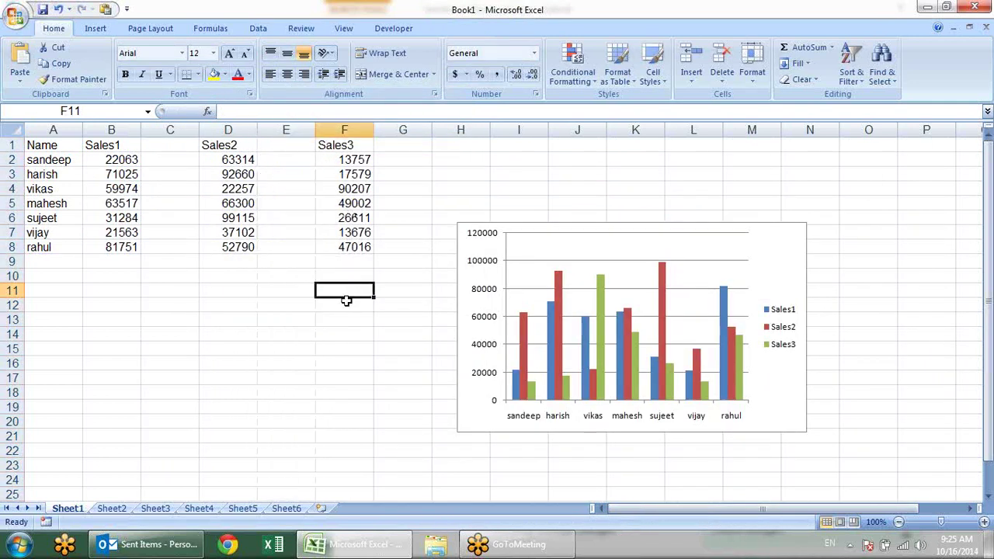
# Delete the old chart and select the data range A1:G8
pyautogui.click(645, 270)
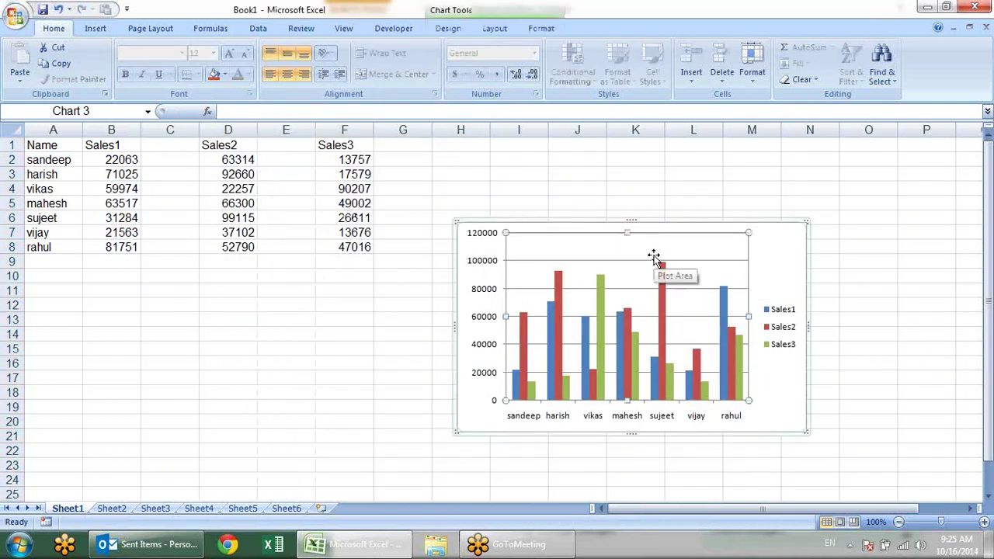
pyautogui.click(777, 248)
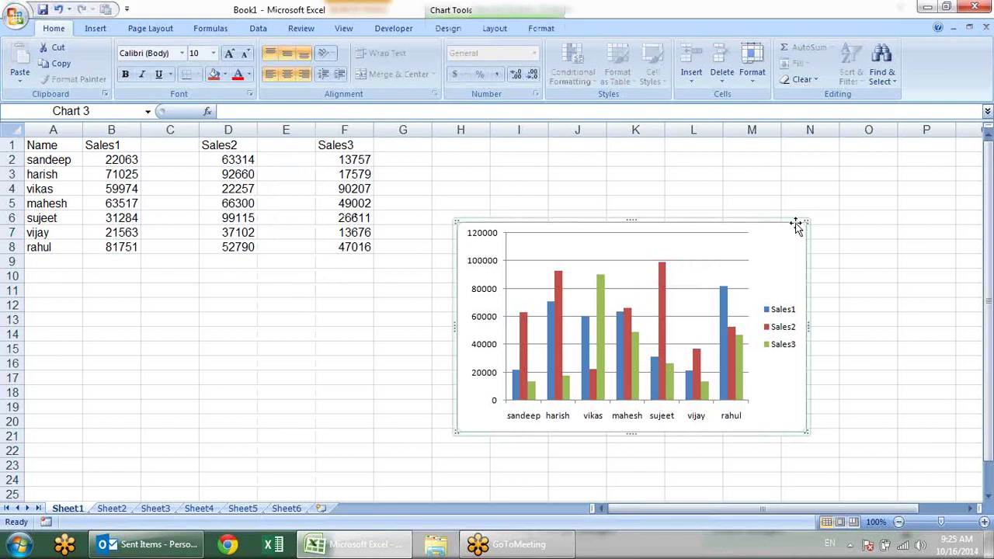
pyautogui.press('Delete')
pyautogui.moveTo(56, 144)
pyautogui.mouseDown()
pyautogui.moveTo(382, 250)
pyautogui.moveTo(365, 247)
pyautogui.mouseUp()
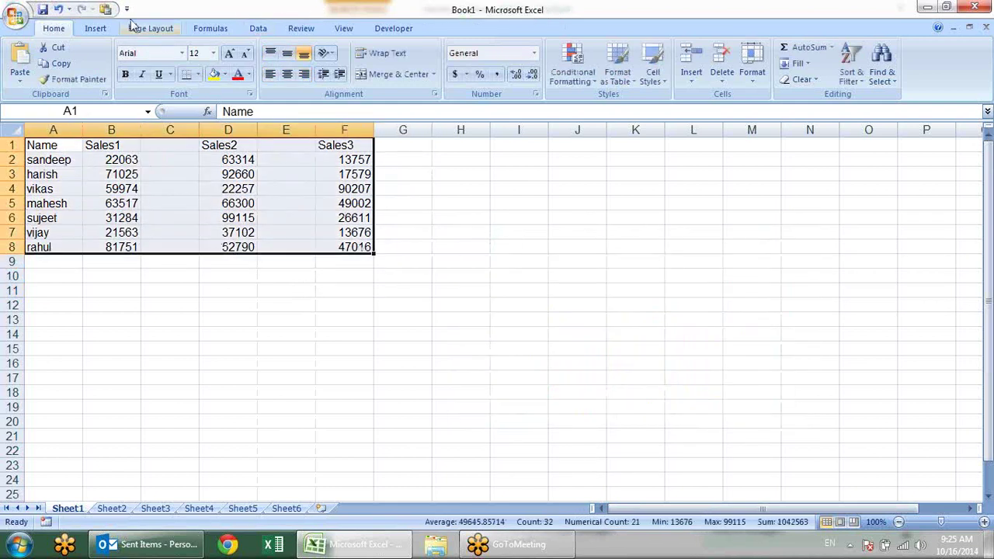
# Insert a trial clustered column chart, inspect its blank legend entries, and delete it
pyautogui.click(96, 28)
pyautogui.click(236, 74)
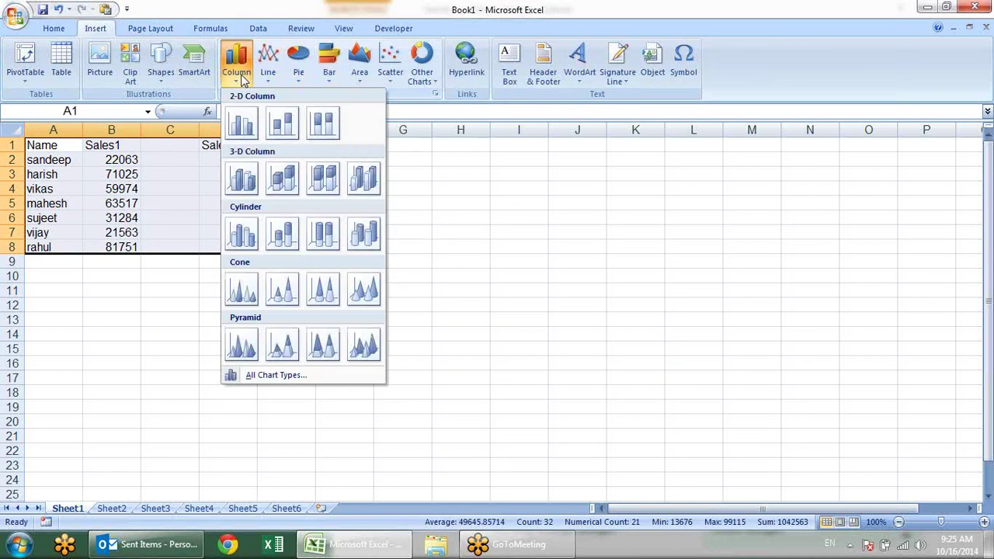
pyautogui.click(243, 120)
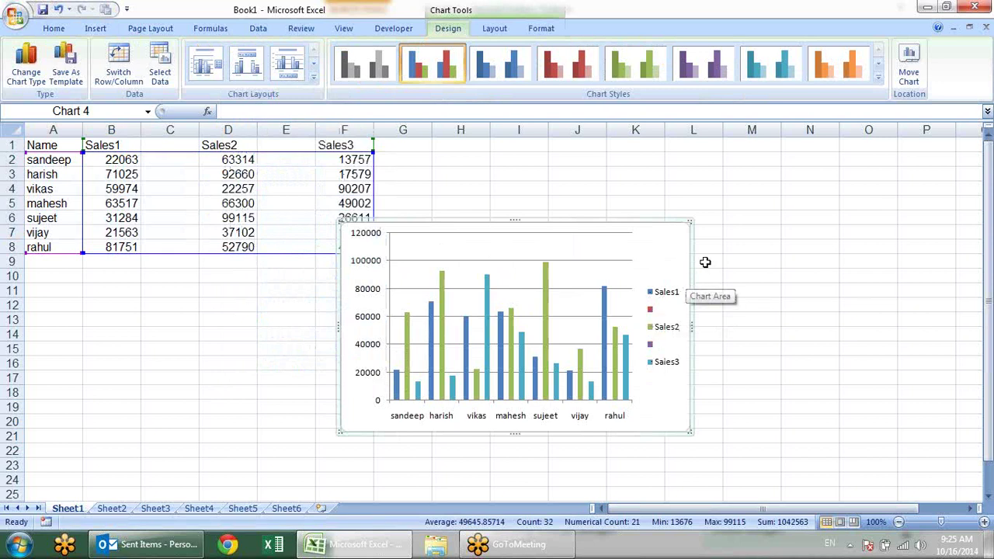
pyautogui.click(656, 315)
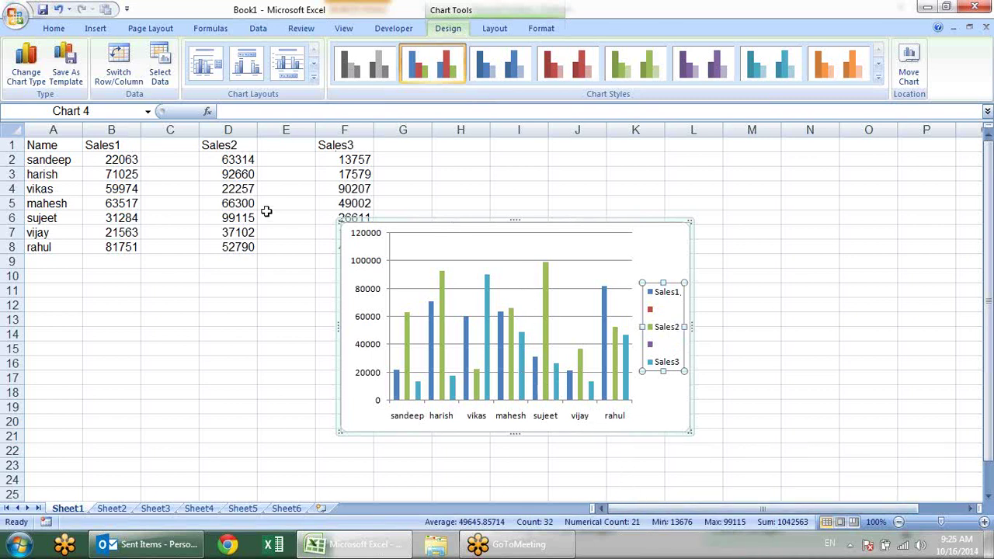
pyautogui.click(497, 222)
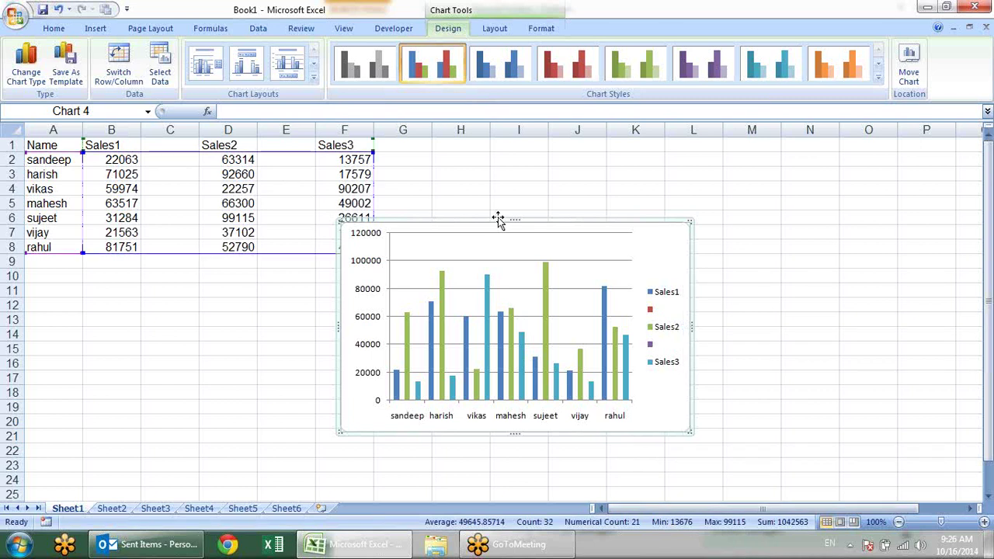
pyautogui.press('Delete')
# Check the Sales1, Sales2, Sales3 headers and the blank columns C and E on the sheet
pyautogui.click(415, 273)
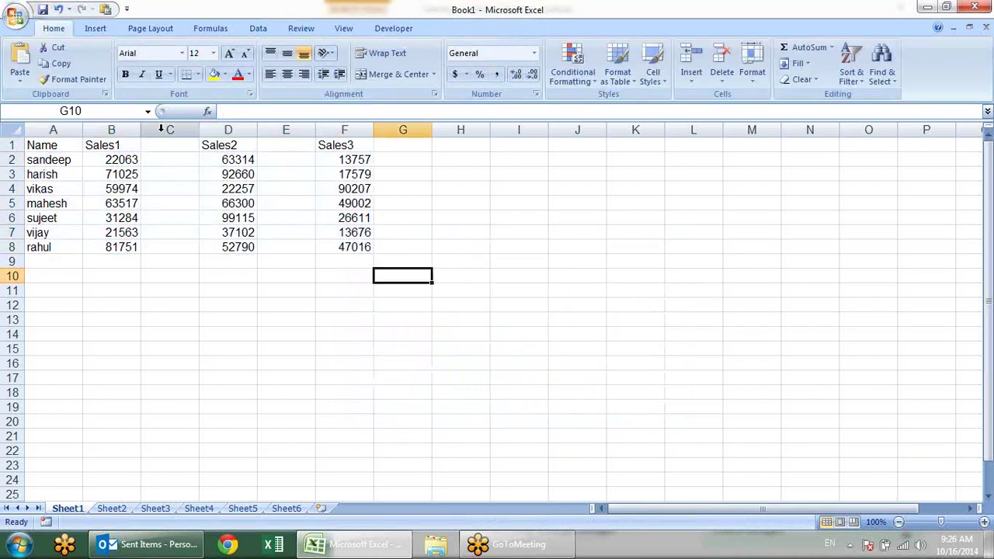
pyautogui.click(107, 146)
pyautogui.click(354, 159)
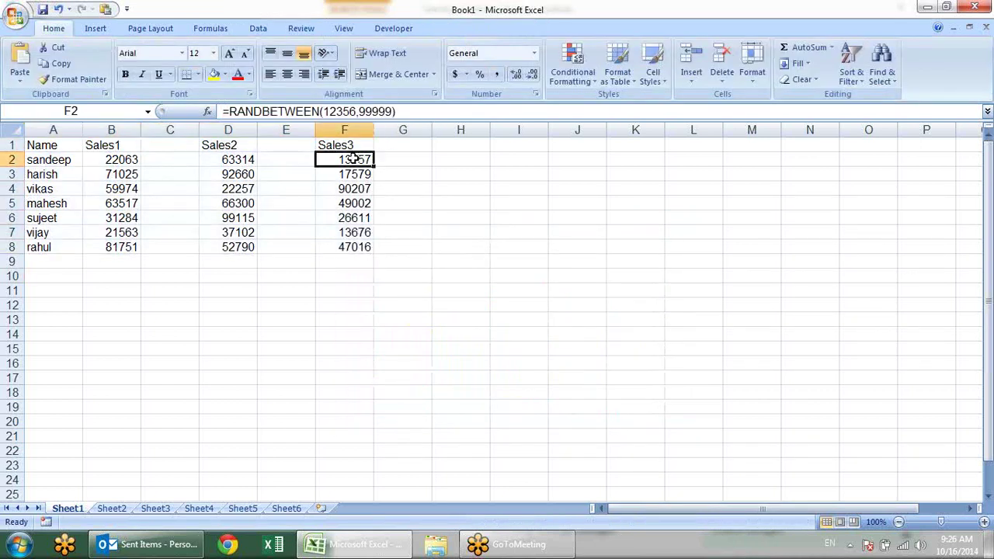
pyautogui.click(211, 146)
pyautogui.click(180, 155)
pyautogui.click(297, 174)
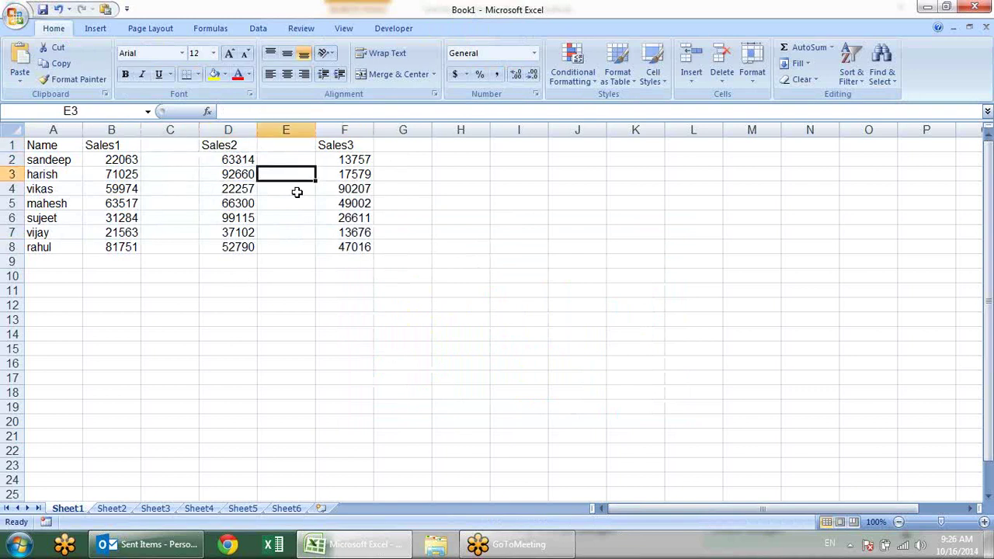
pyautogui.click(259, 218)
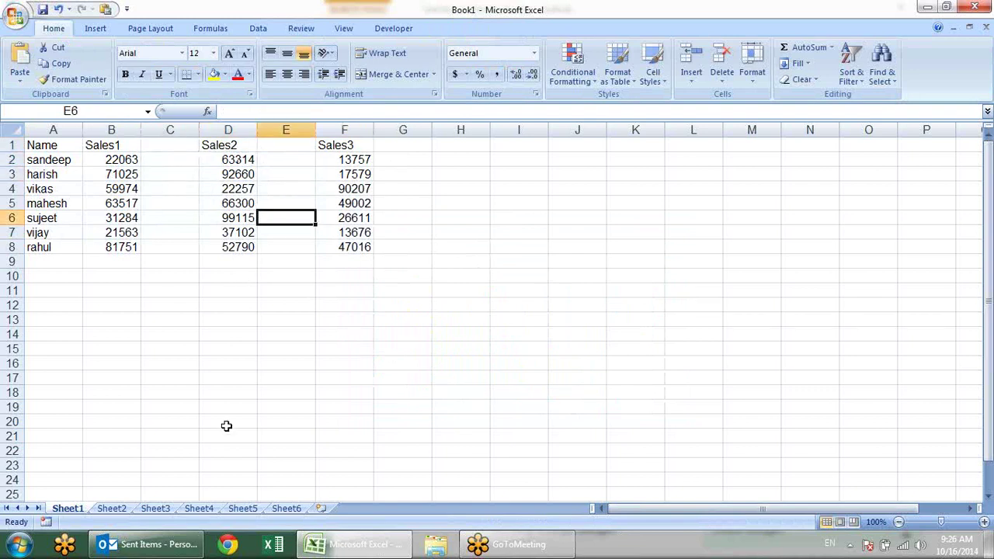
pyautogui.click(249, 338)
pyautogui.click(96, 29)
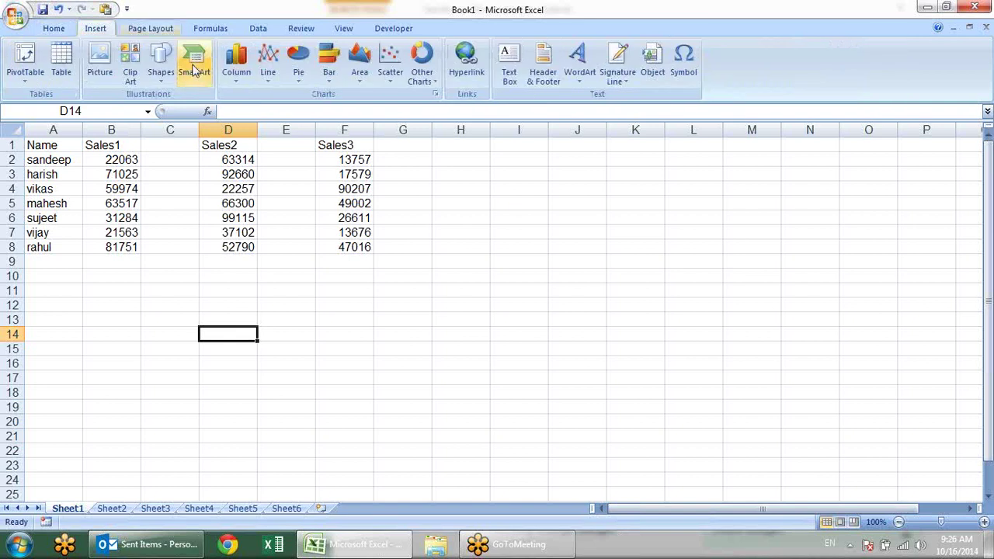
# Insert an empty clustered column chart and add a Sales1 series from B1 and B2:B8
pyautogui.click(242, 76)
pyautogui.click(247, 120)
pyautogui.click(159, 64)
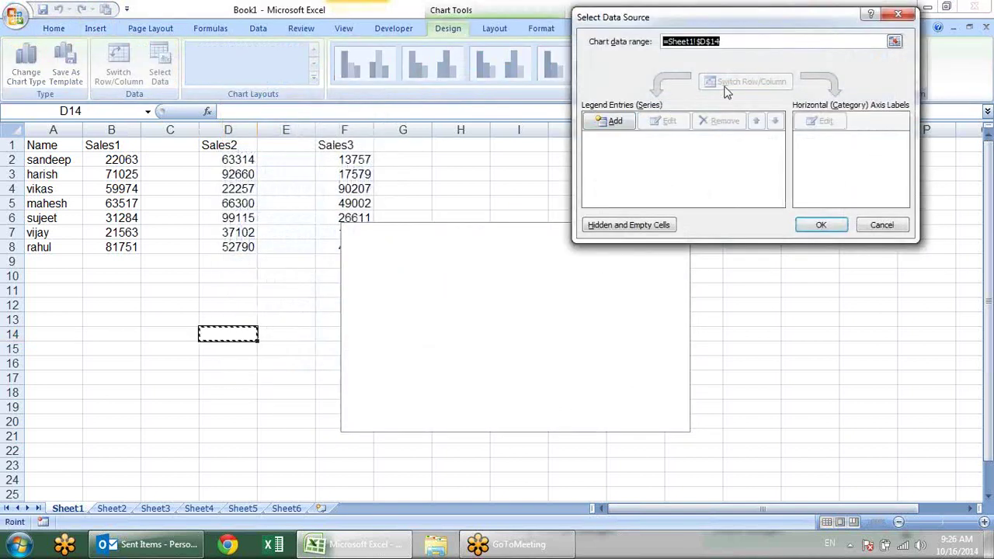
pyautogui.click(609, 121)
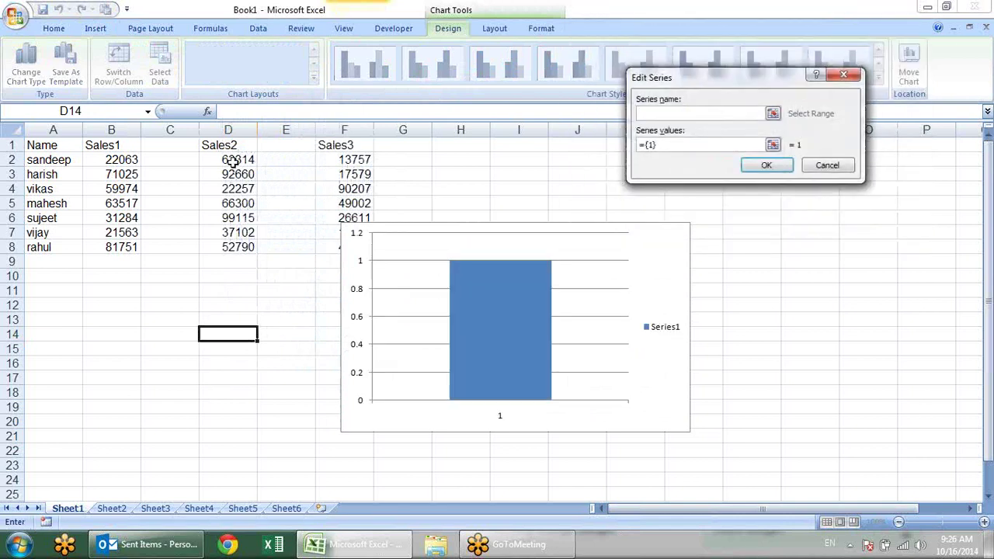
pyautogui.click(137, 147)
pyautogui.click(713, 145)
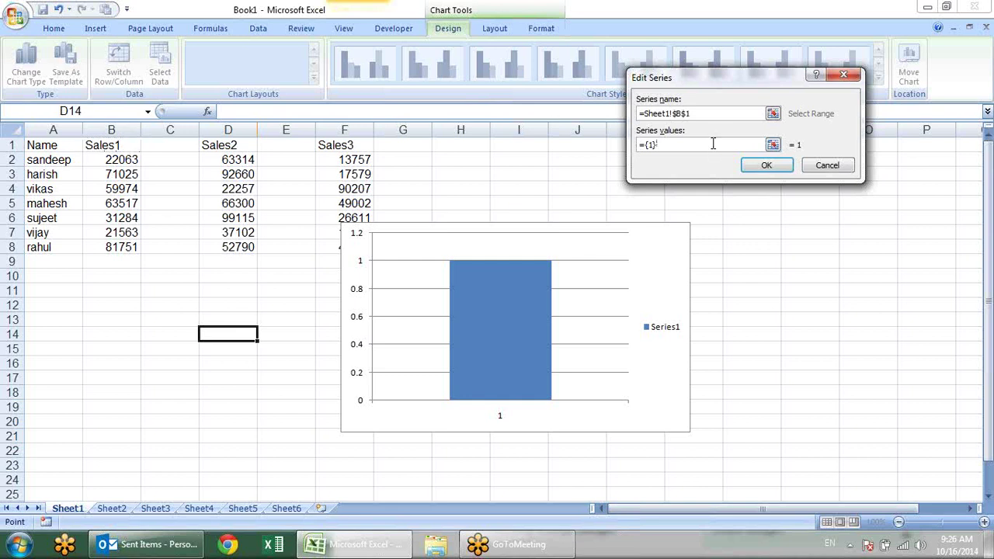
pyautogui.press('BackSpace')
pyautogui.press('BackSpace')
pyautogui.press('BackSpace')
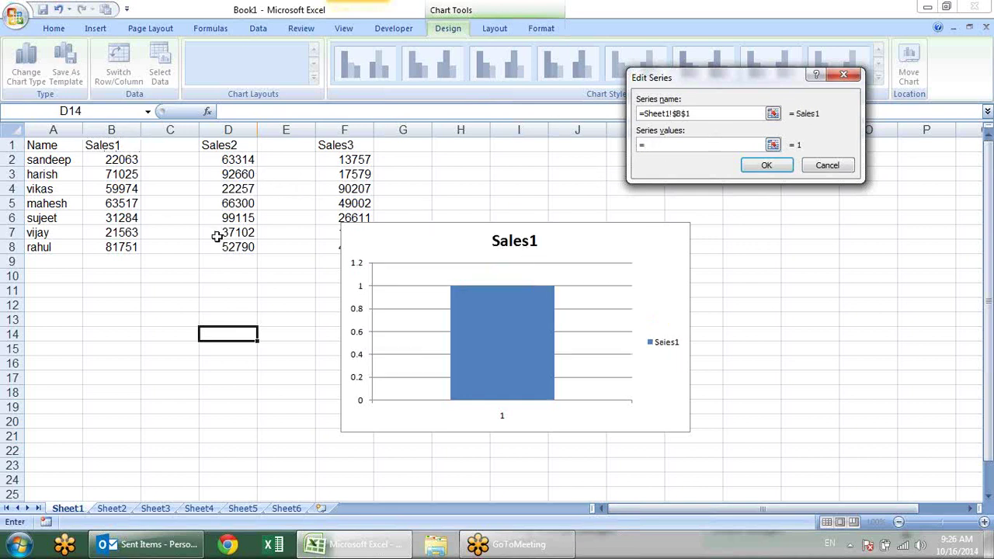
pyautogui.moveTo(118, 160); pyautogui.dragTo(123, 246)
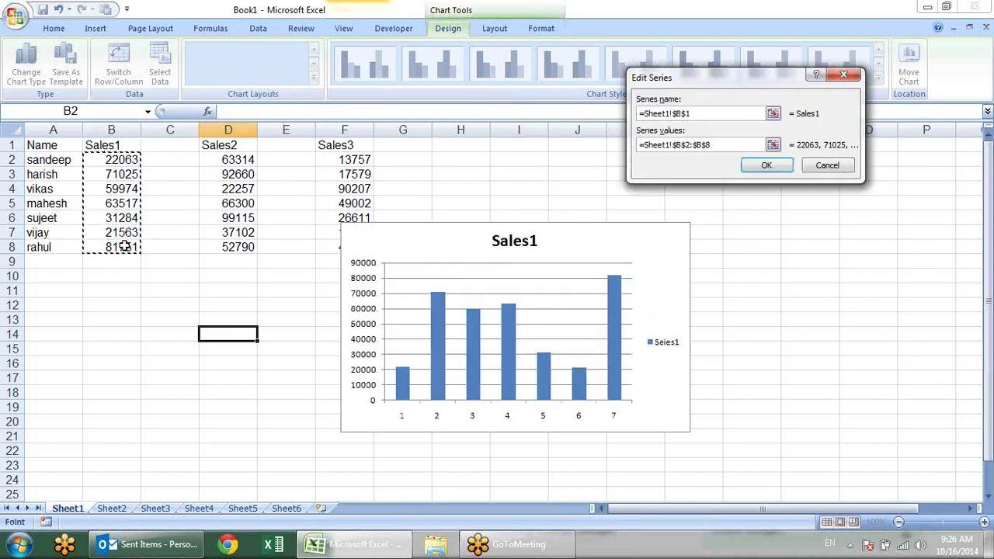
pyautogui.press('Return')
# Add a Sales3 series named from F1 with values F2:F8
pyautogui.click(615, 122)
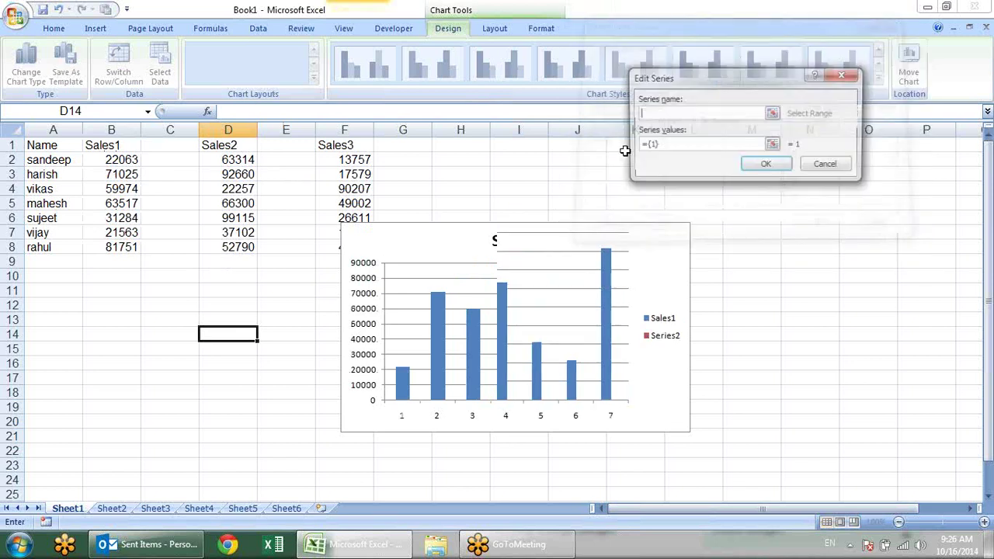
pyautogui.click(334, 146)
pyautogui.click(672, 145)
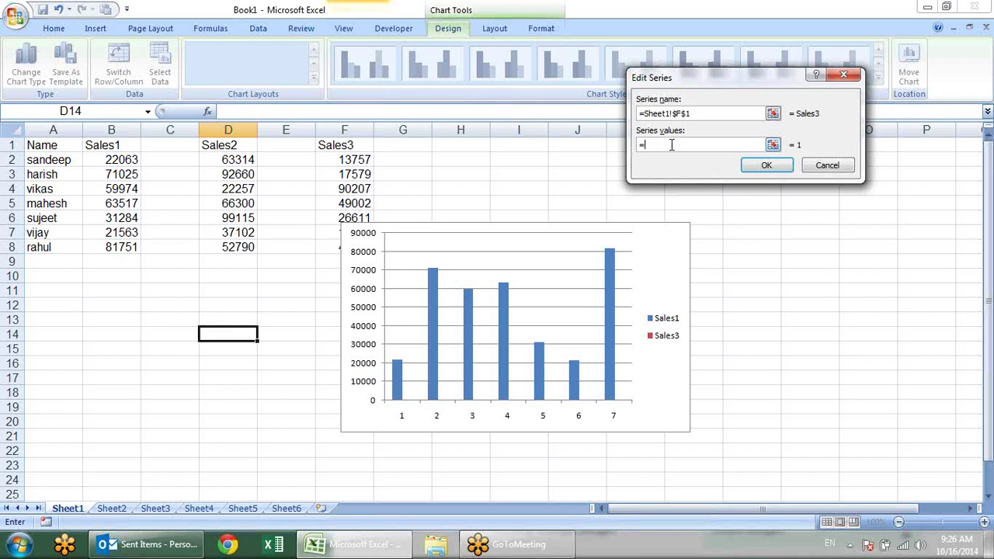
pyautogui.moveTo(343, 159); pyautogui.dragTo(344, 245)
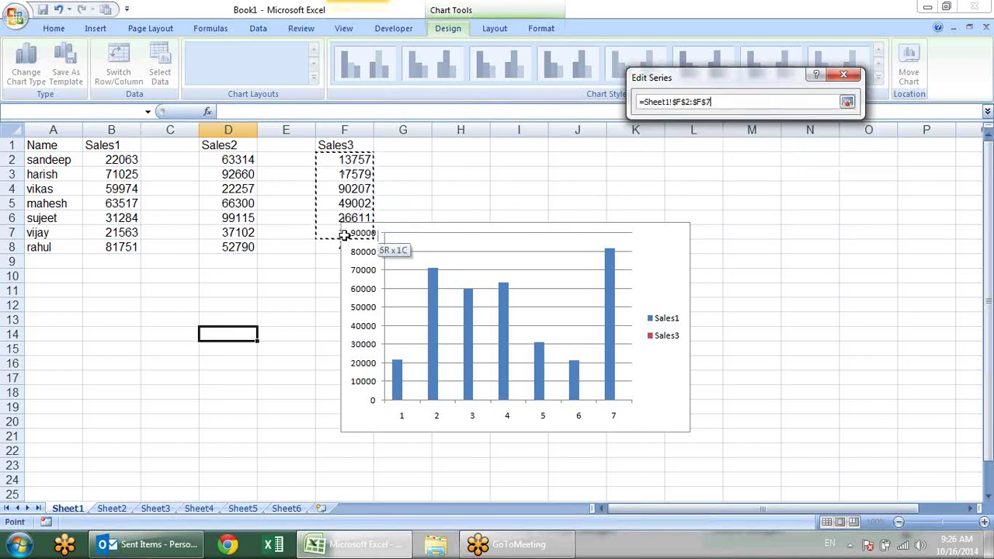
pyautogui.press('Return')
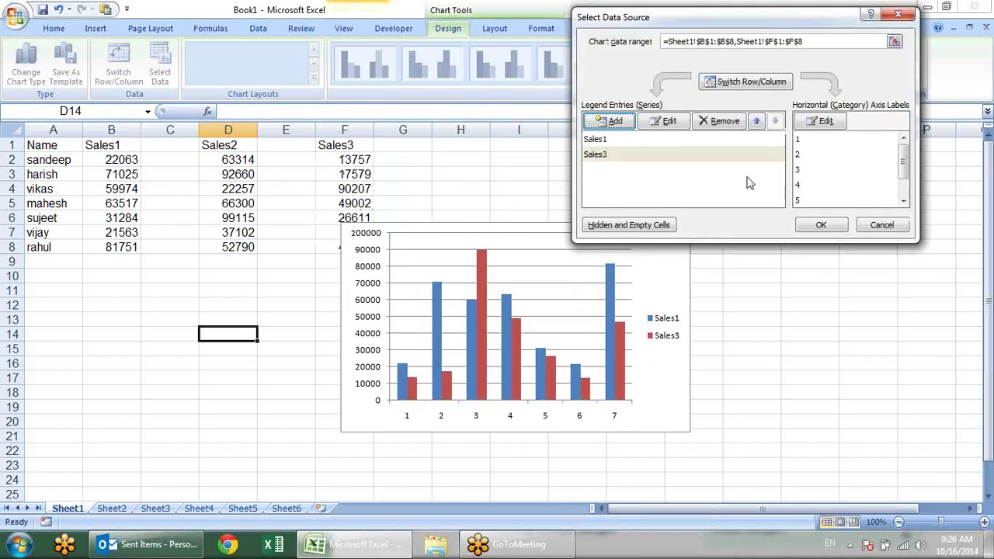
# Use the names in A2:A8 as category labels and close the Select Data Source dialog
pyautogui.click(827, 124)
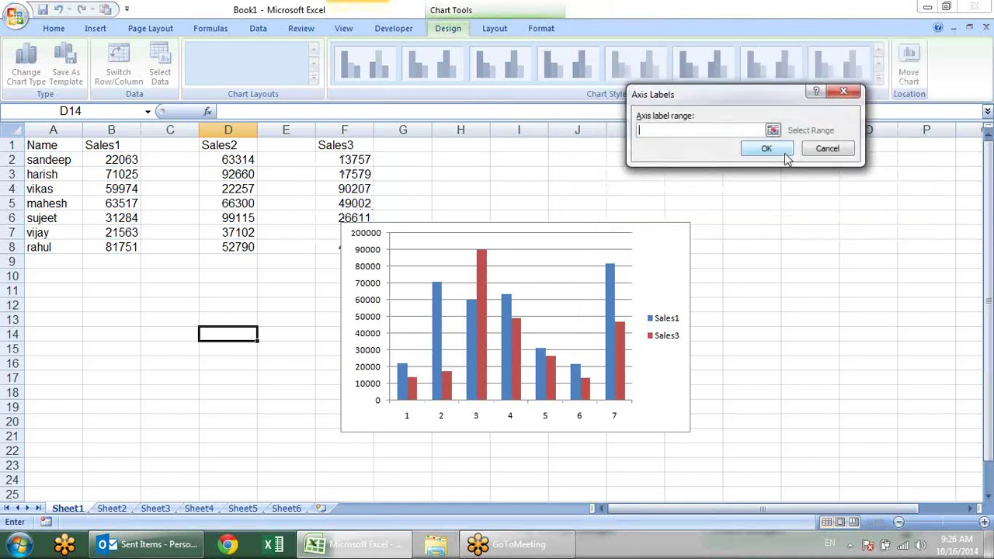
pyautogui.moveTo(43, 160); pyautogui.dragTo(45, 246)
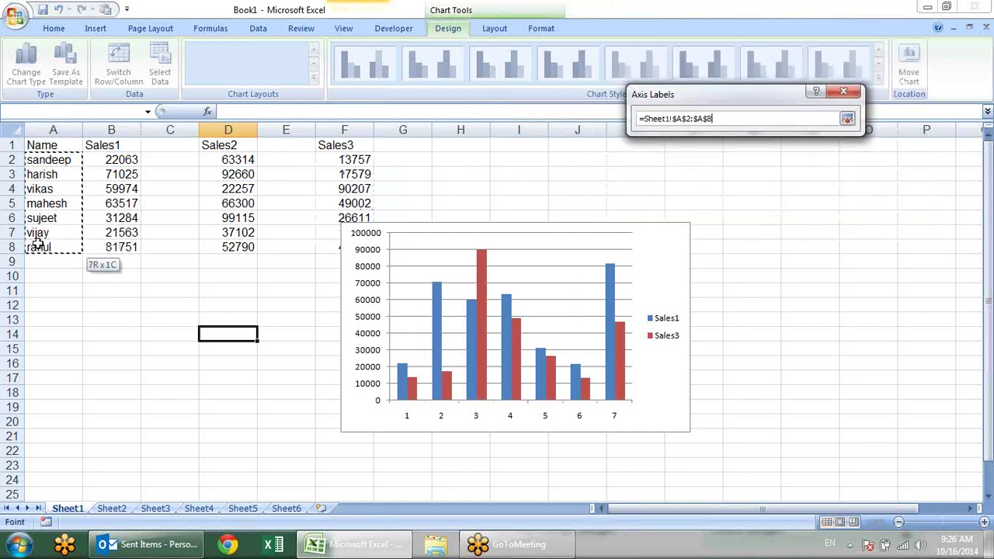
pyautogui.press('Return')
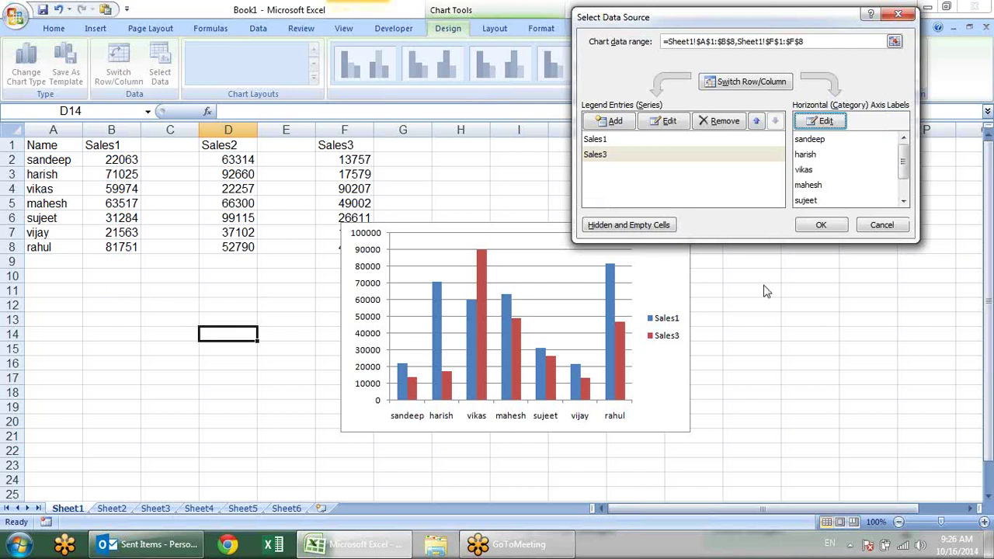
pyautogui.click(845, 225)
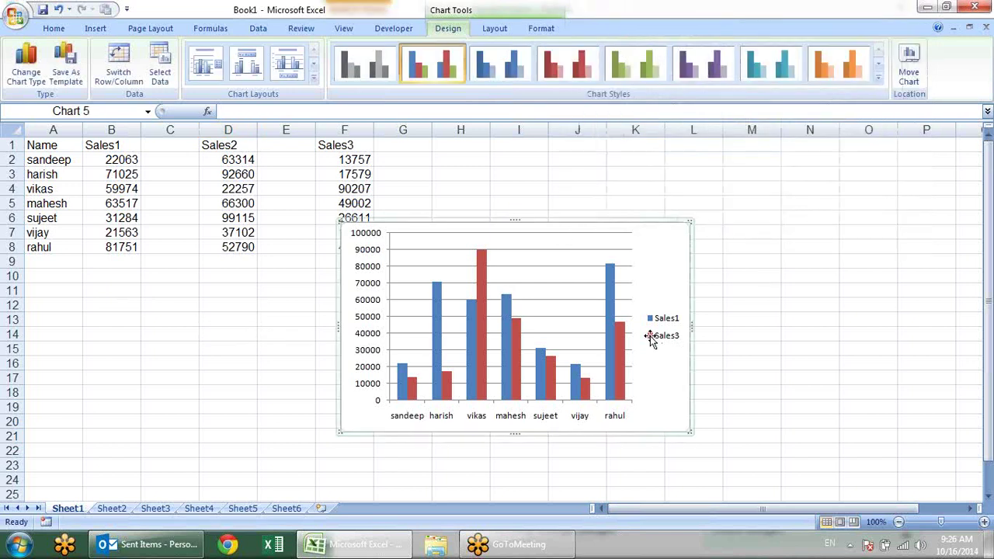
# Move the chart right of the data, inspect the Sales1 and Sales3 formulas, and select D1:D8
pyautogui.moveTo(574, 220); pyautogui.dragTo(637, 209)
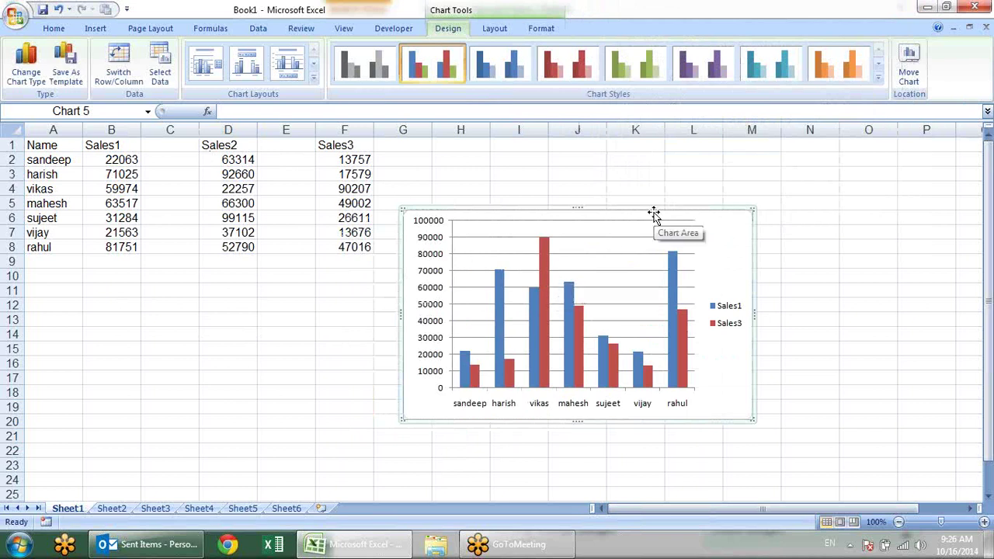
pyautogui.click(469, 368)
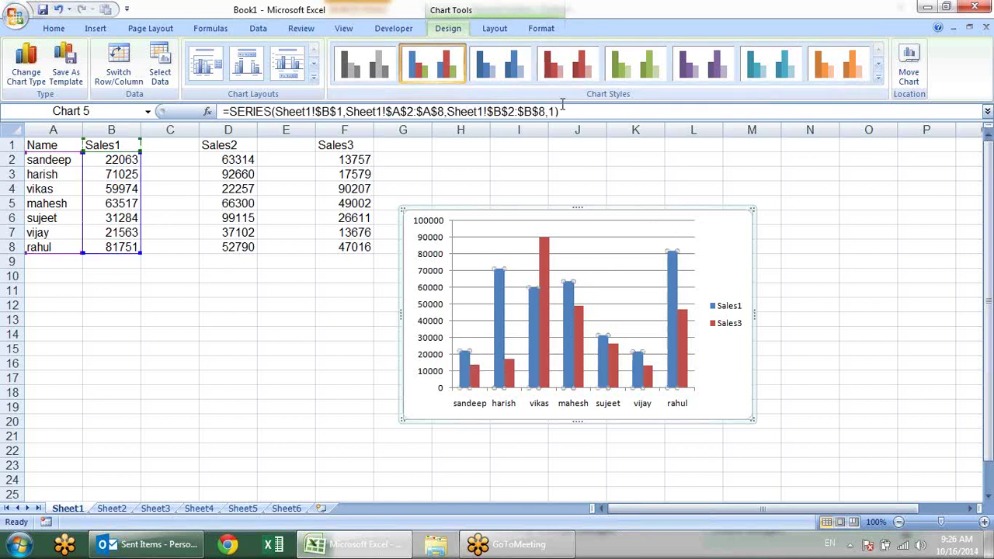
pyautogui.click(472, 376)
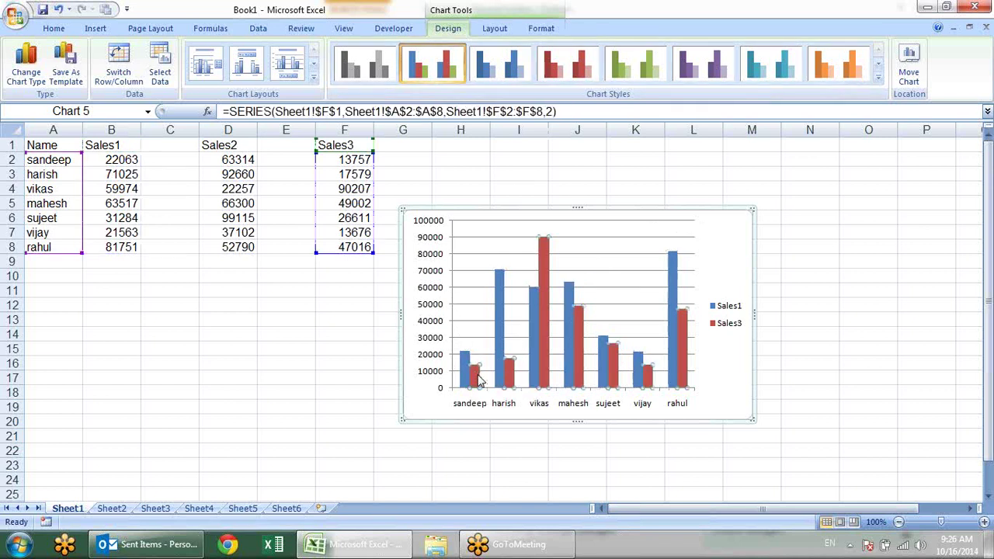
pyautogui.moveTo(544, 311)
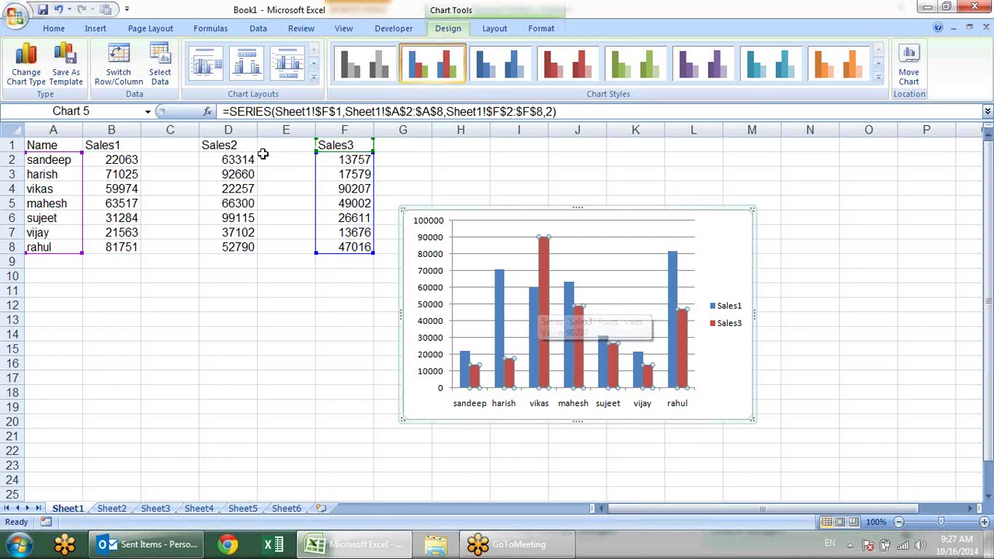
pyautogui.moveTo(250, 151); pyautogui.dragTo(250, 246)
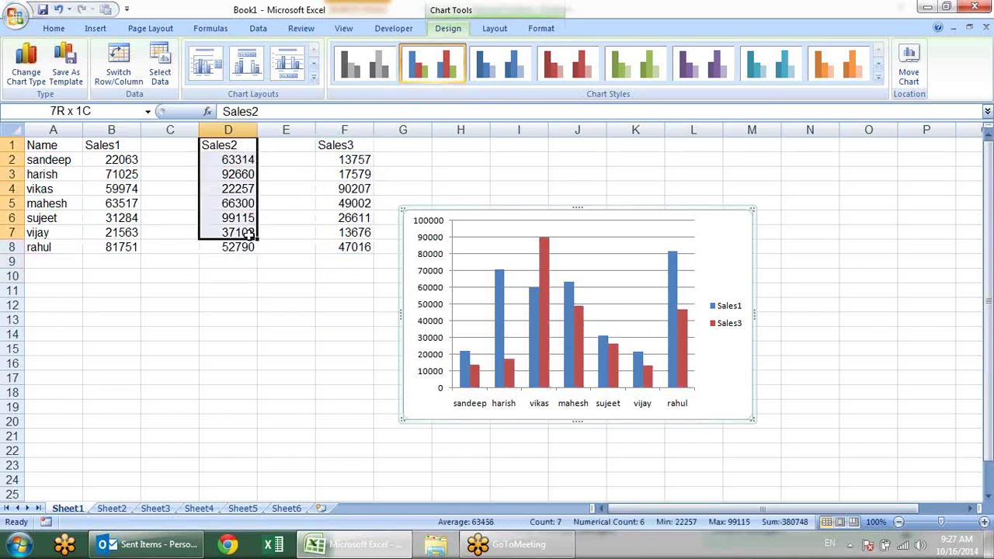
# Move the Sales2 column D1:D8 to Sheet2 starting at A1
pyautogui.hotkey('ctrl', 'c')
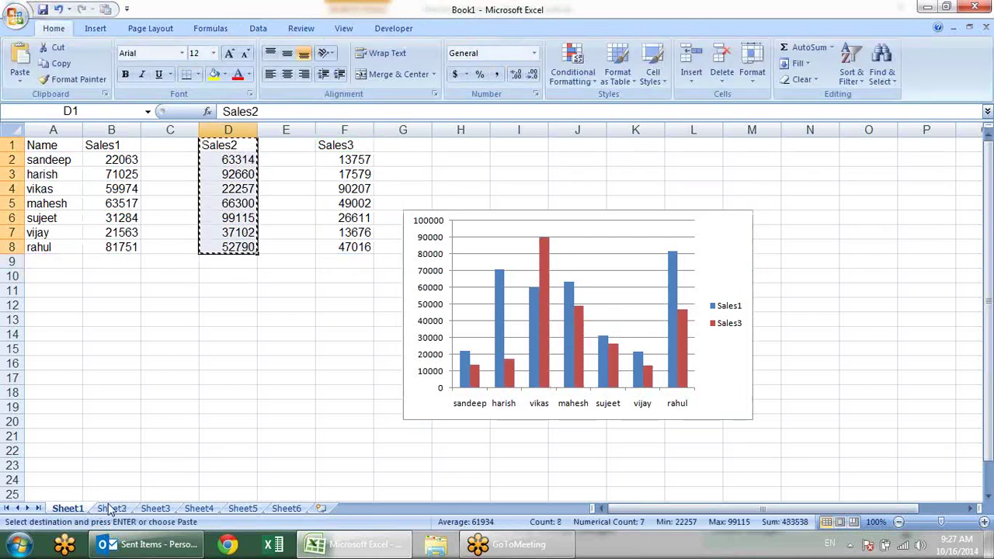
pyautogui.click(111, 509)
pyautogui.press('Return')
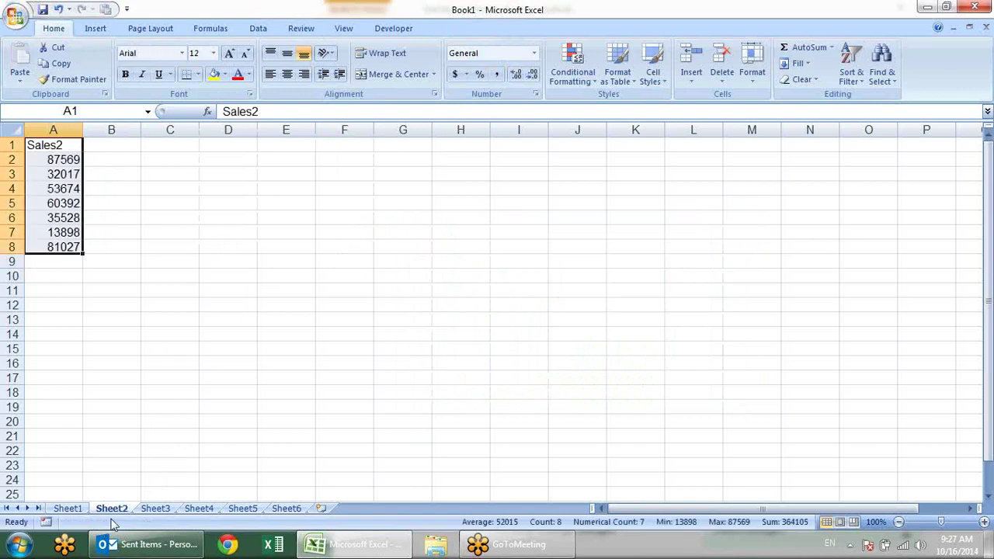
pyautogui.click(67, 509)
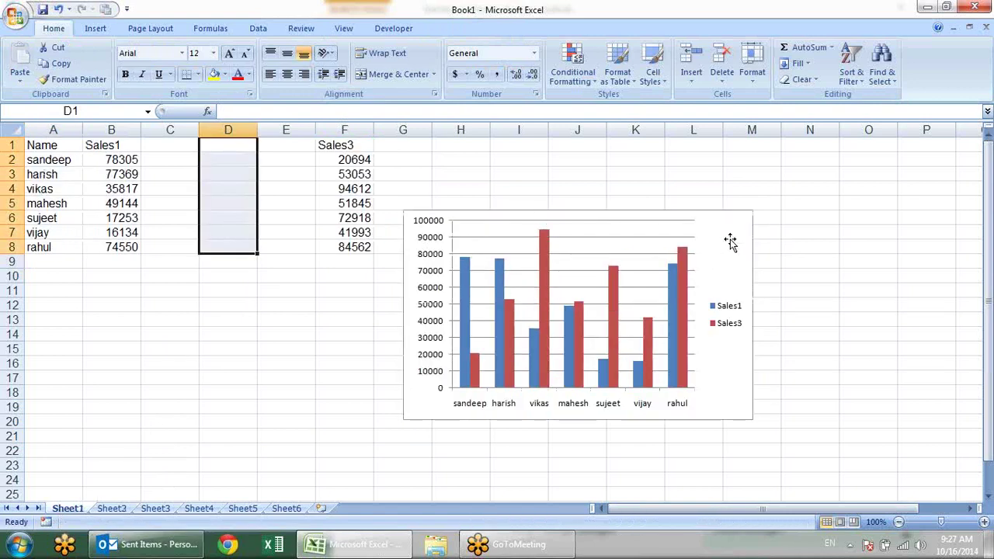
# Add a Sales2 series to the chart named Sheet2!A1 with values Sheet2!A2:A8
pyautogui.rightClick(718, 262)
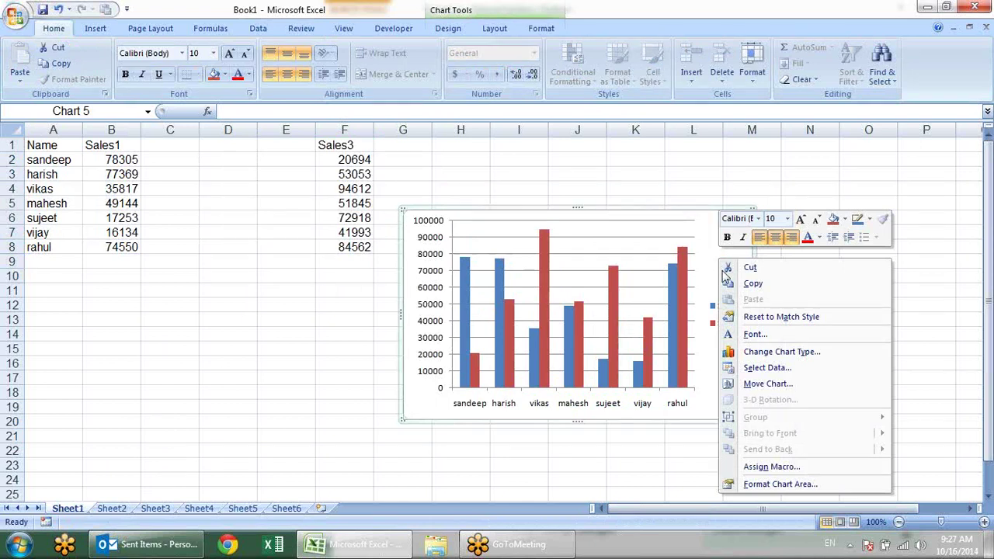
pyautogui.click(762, 368)
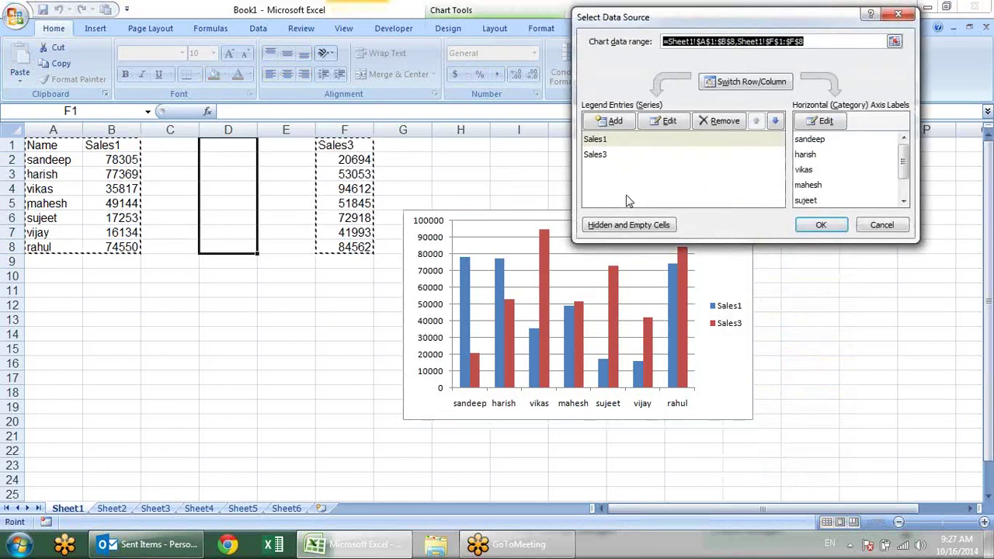
pyautogui.click(615, 121)
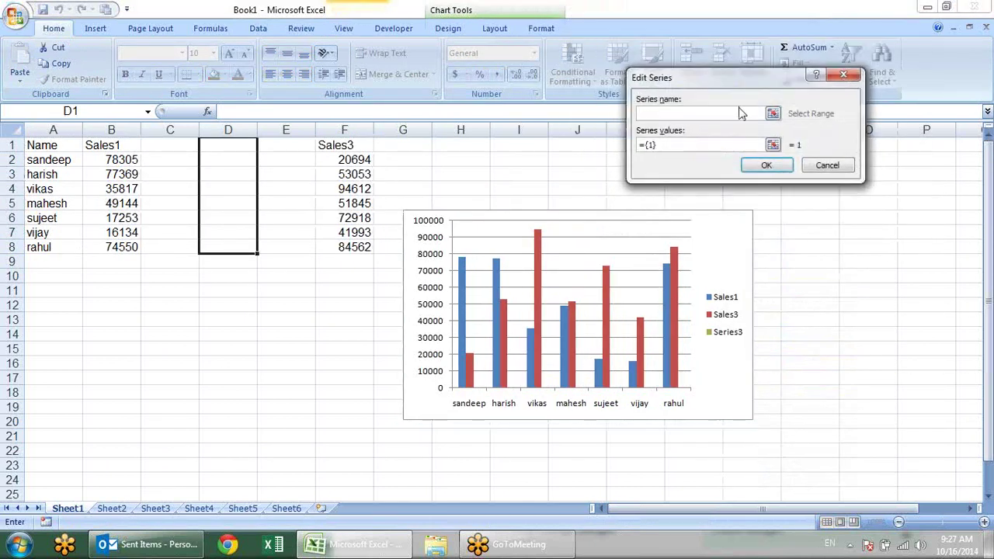
pyautogui.click(111, 508)
pyautogui.click(69, 146)
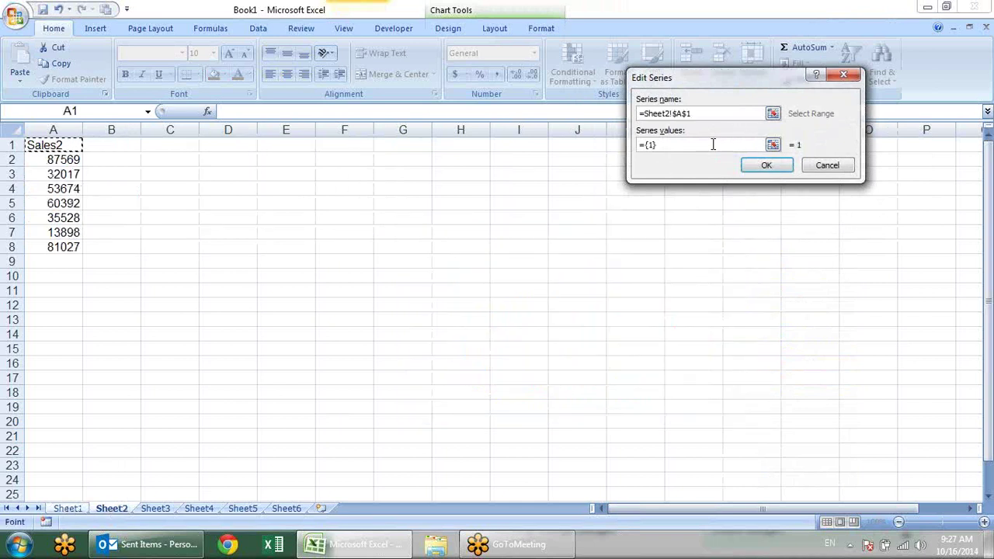
pyautogui.click(712, 145)
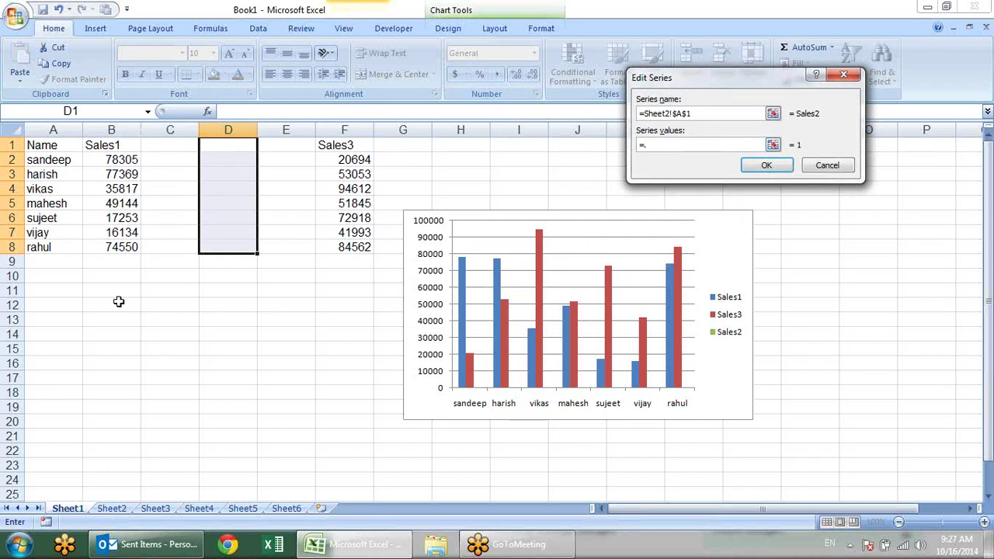
pyautogui.click(115, 511)
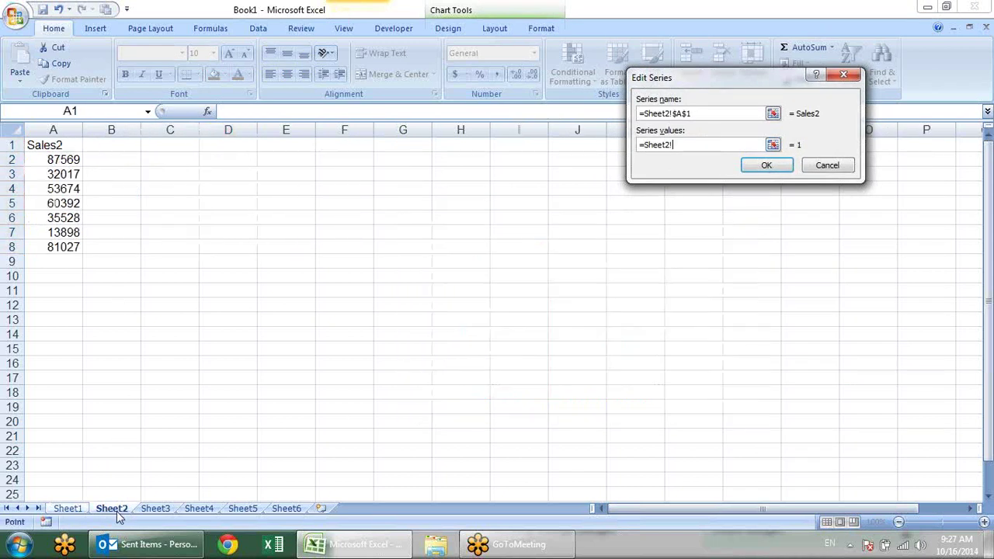
pyautogui.moveTo(62, 160); pyautogui.dragTo(73, 248)
pyautogui.click(763, 165)
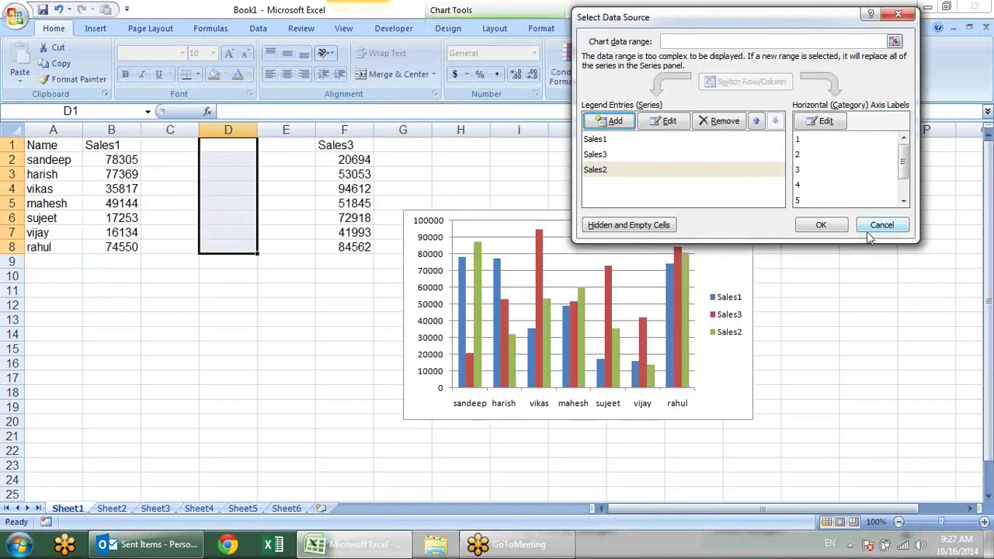
pyautogui.click(825, 225)
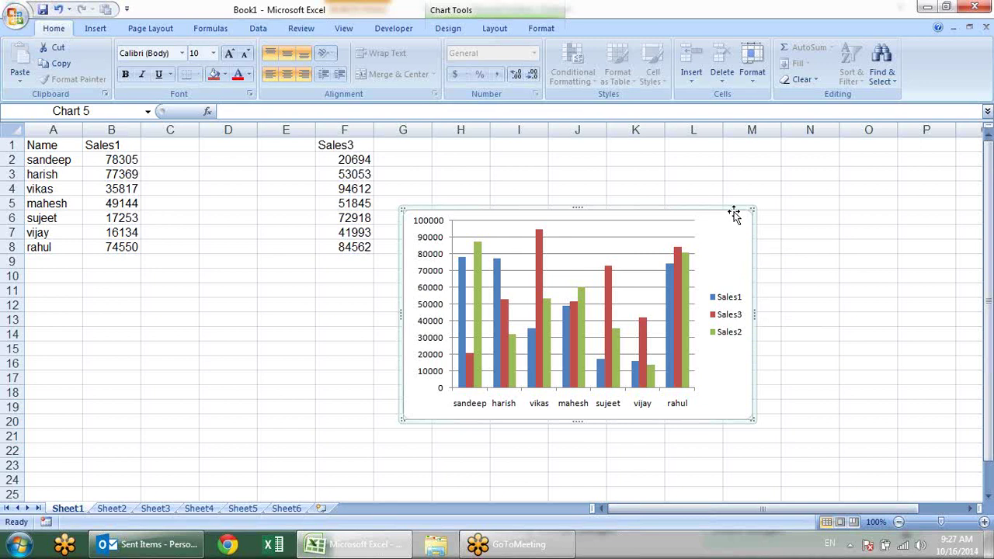
# Replace the Sales3 series name reference Sheet1!$F$1 with "Sales Chart" in its SERIES formula
pyautogui.click(464, 338)
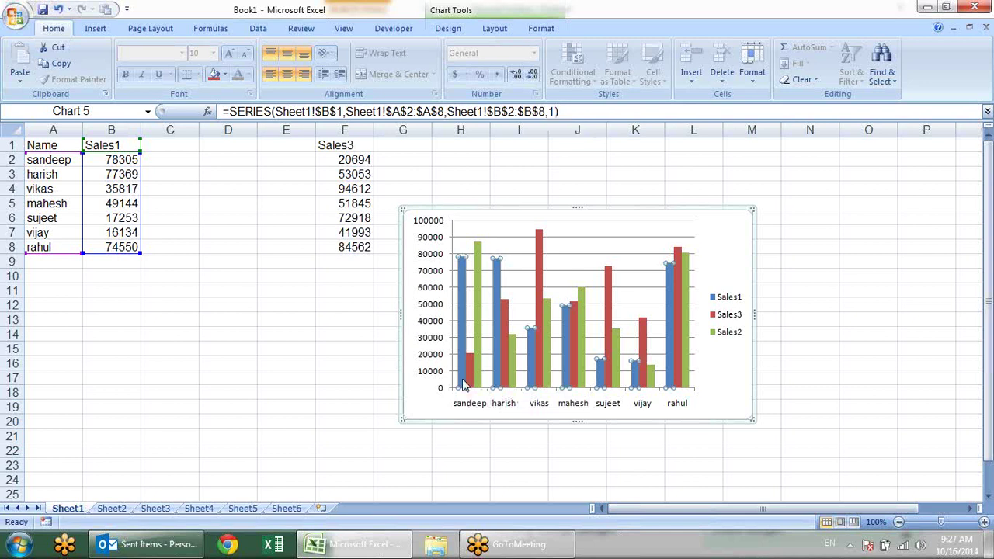
pyautogui.click(477, 346)
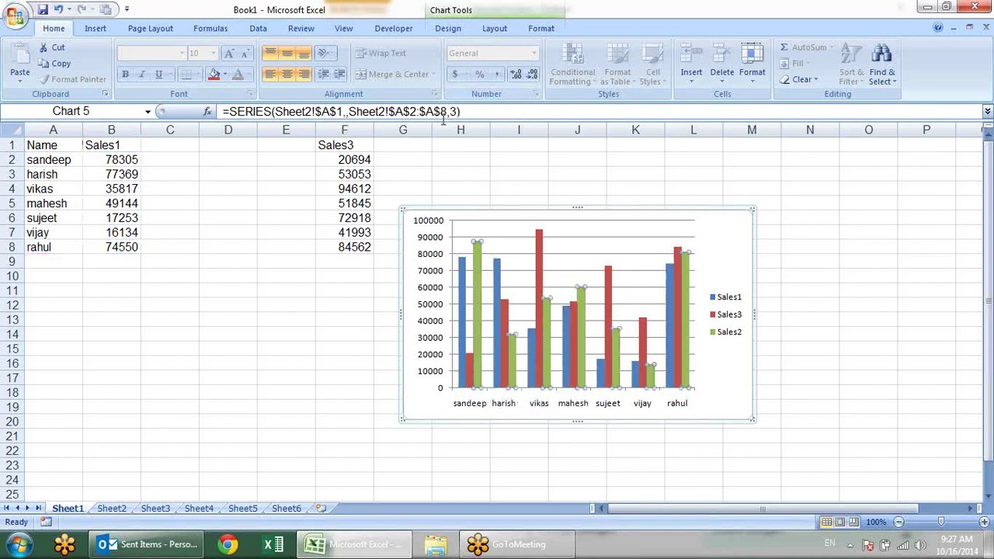
pyautogui.click(470, 359)
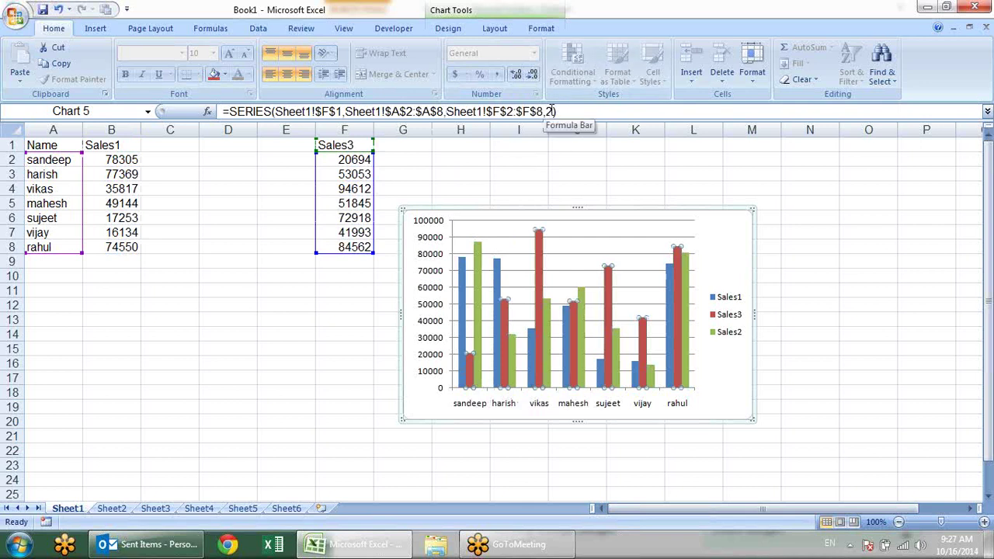
pyautogui.click(323, 111)
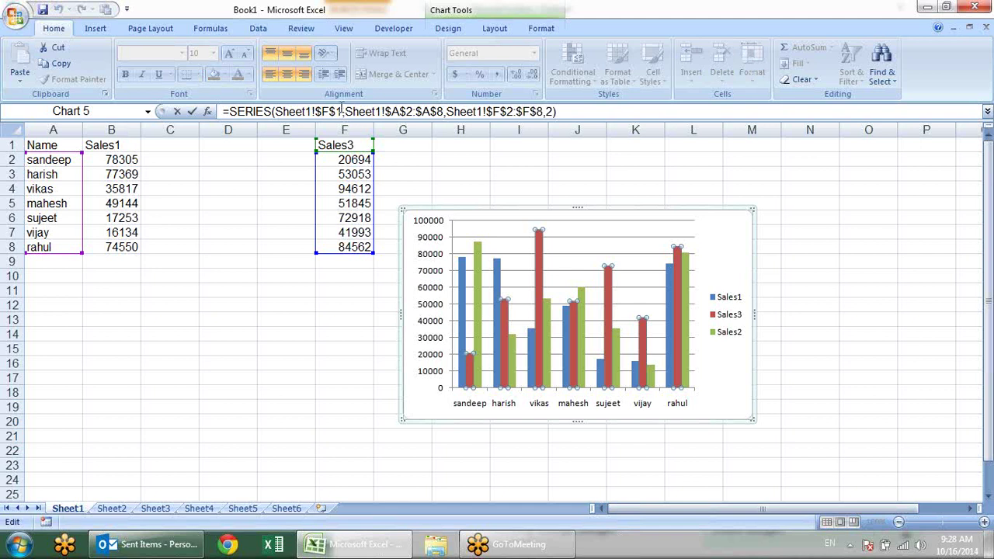
pyautogui.moveTo(342, 111); pyautogui.dragTo(291, 111)
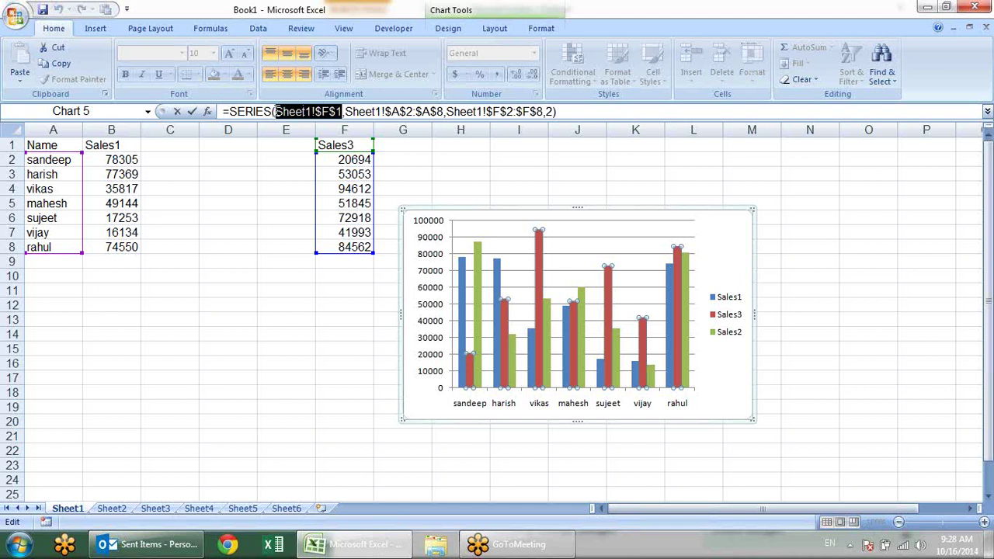
pyautogui.press('Delete')
pyautogui.write('Sales Chart"')
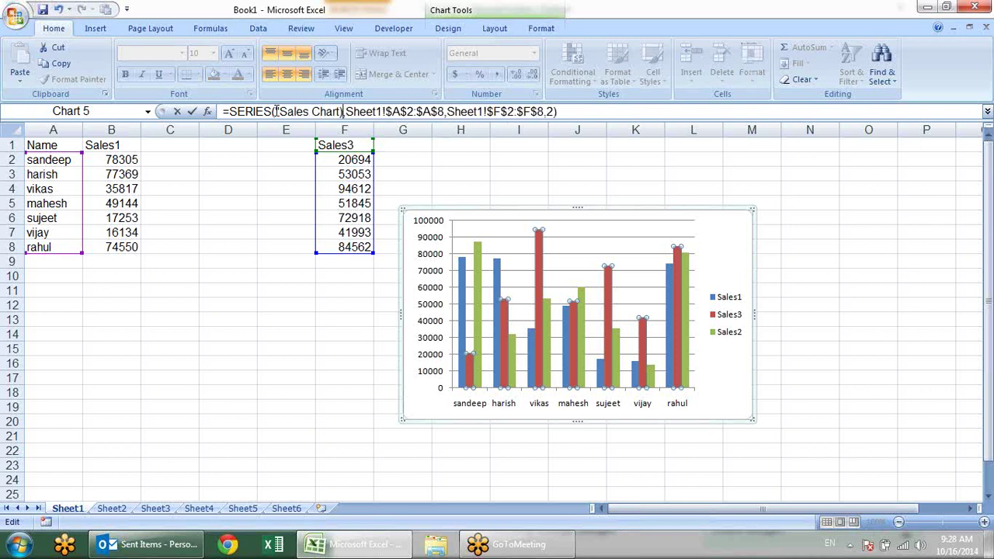
pyautogui.click(275, 111)
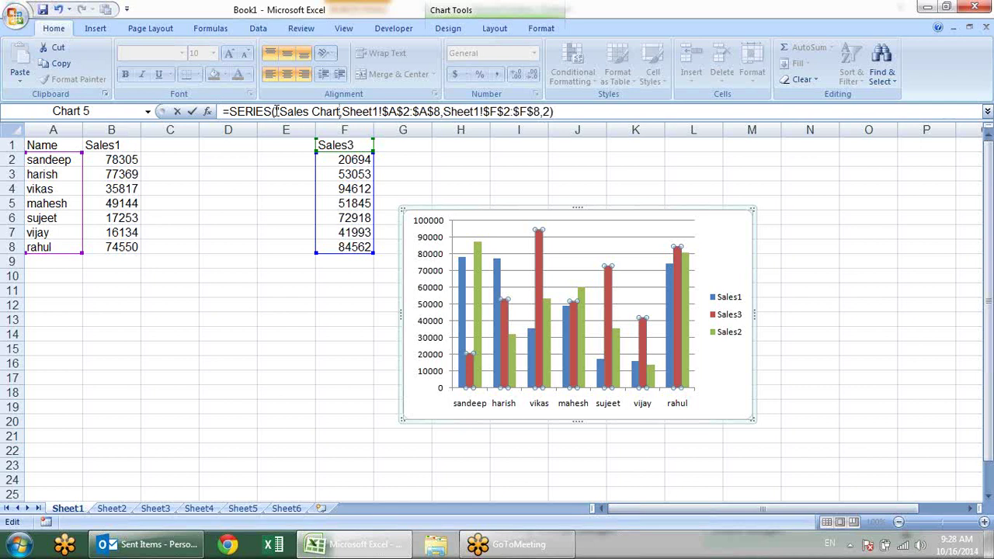
pyautogui.write('"')
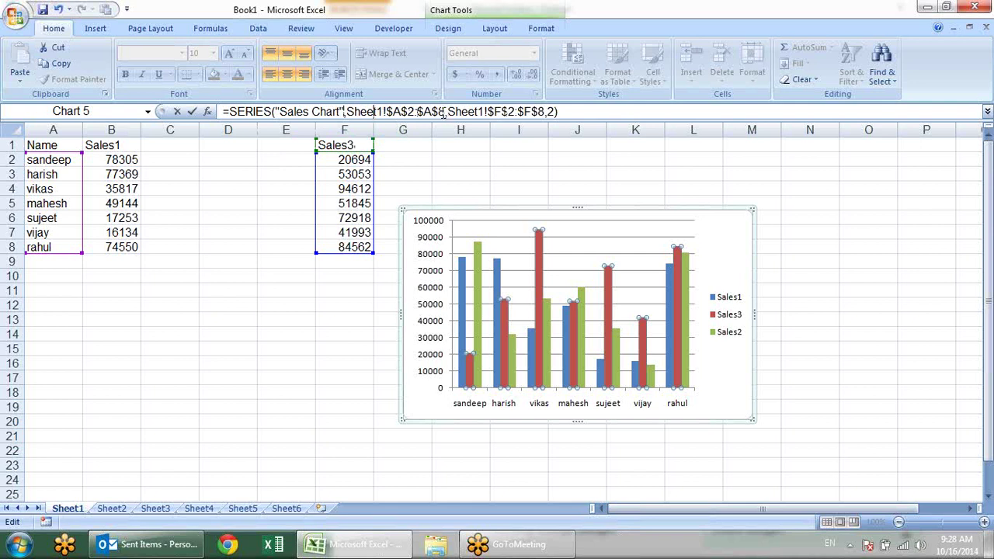
# Convert the category range Sheet1!$A$2:$A$8 into a constant array with F9
pyautogui.moveTo(440, 111); pyautogui.dragTo(346, 111)
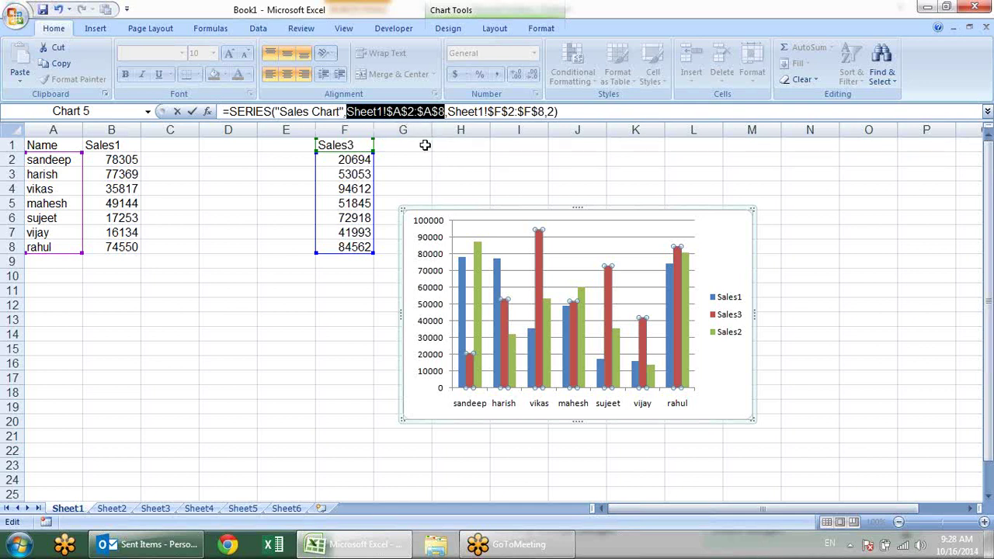
pyautogui.press('F9')
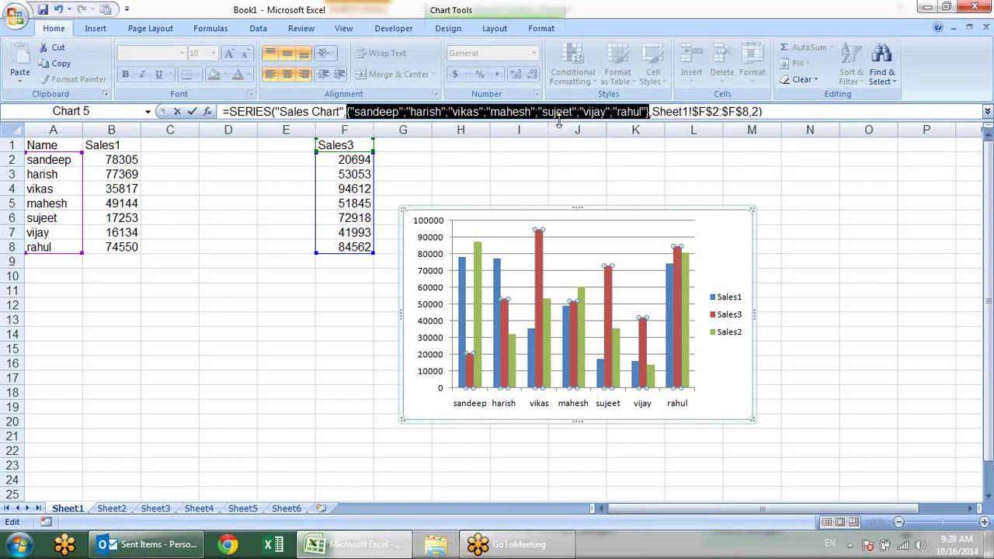
pyautogui.click(623, 114)
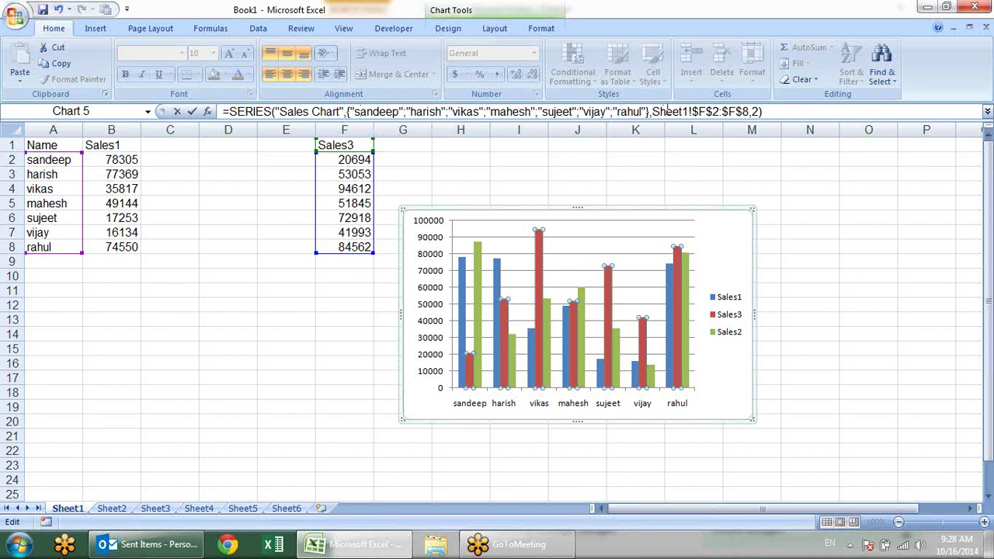
# Convert the red series' F2:F8 reference to the fixed array 20694–84562 and commit the formula
pyautogui.moveTo(649, 112); pyautogui.dragTo(341, 113)
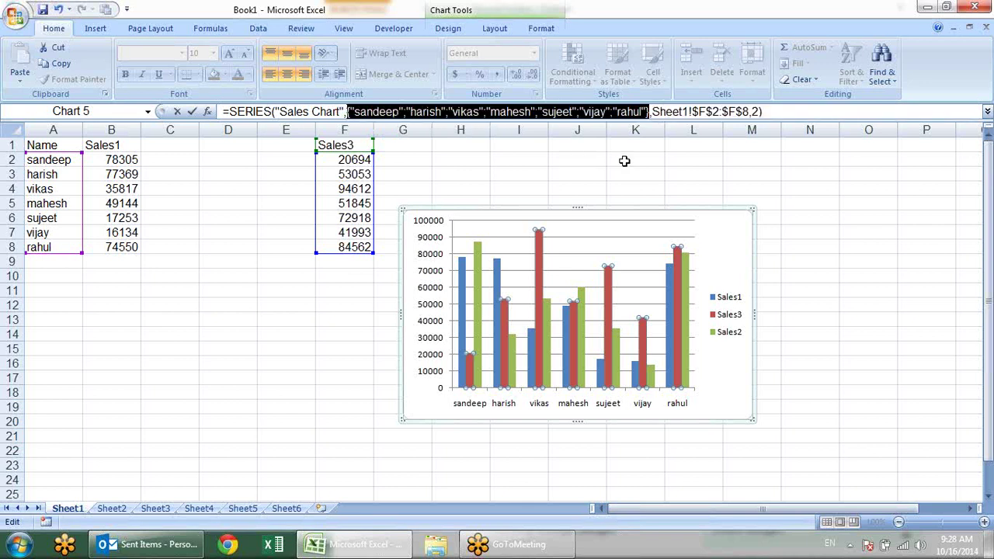
pyautogui.click(647, 113)
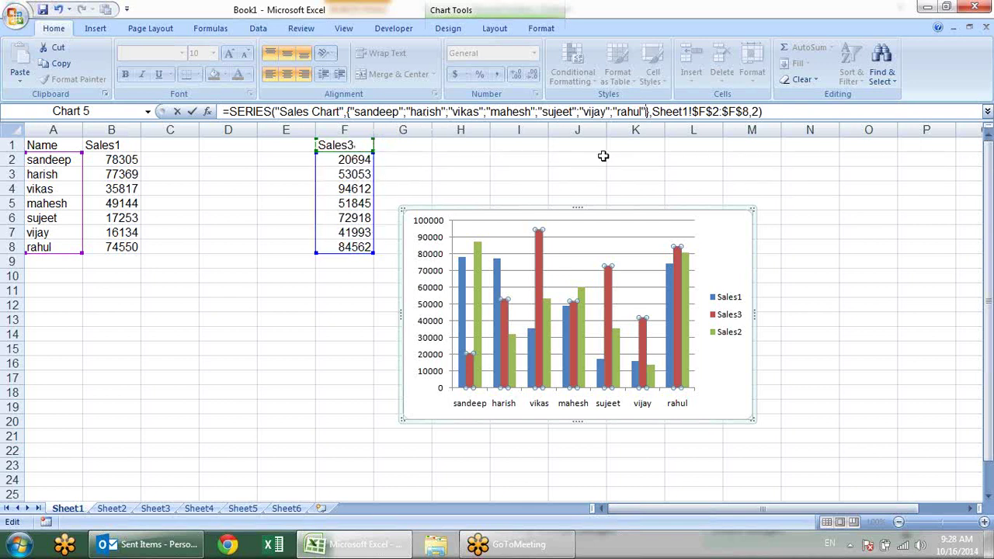
pyautogui.moveTo(652, 112); pyautogui.dragTo(749, 129)
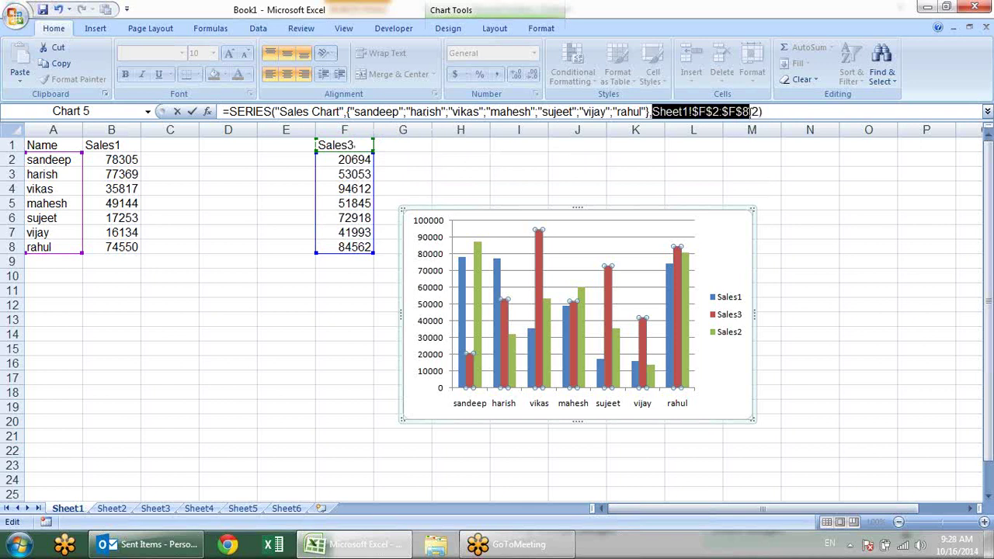
pyautogui.press('F9')
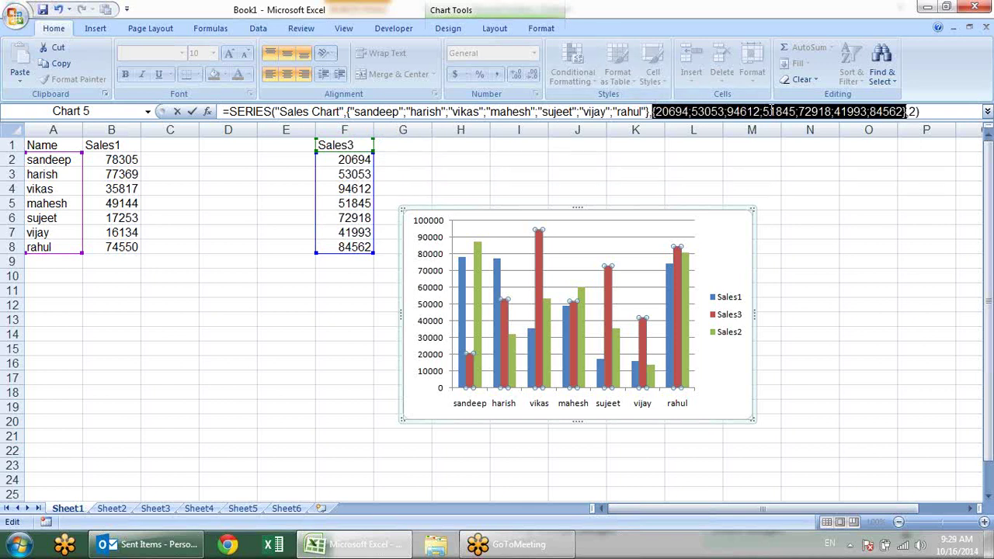
pyautogui.click(758, 111)
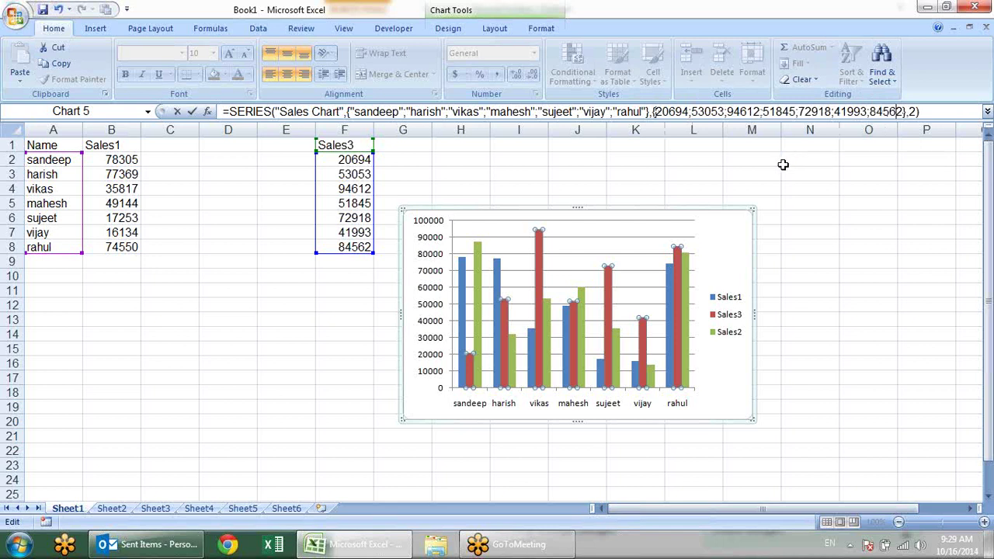
pyautogui.press('Return')
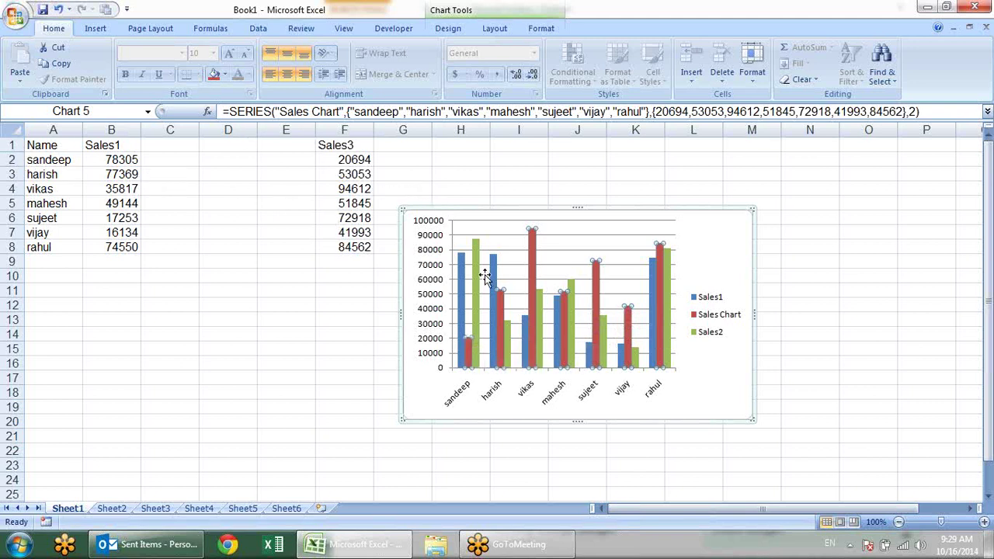
# Convert the Sales1 series' name and category references into constant text and names
pyautogui.click(460, 276)
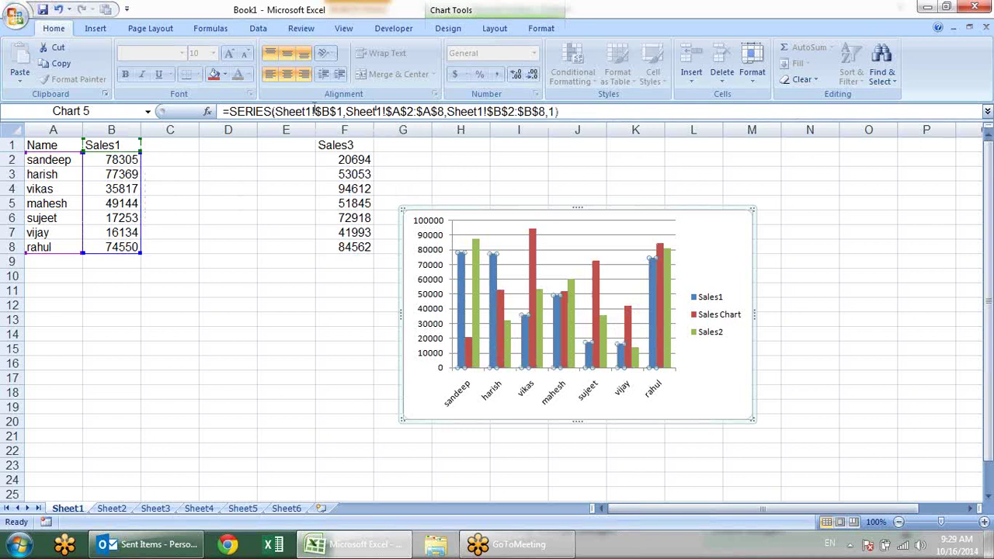
pyautogui.moveTo(342, 112); pyautogui.dragTo(275, 111)
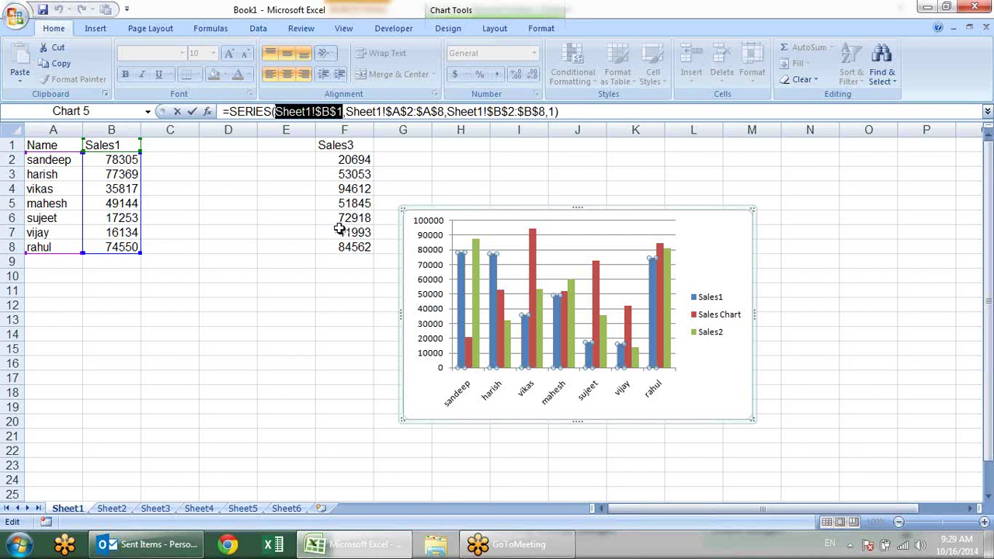
pyautogui.press('F9')
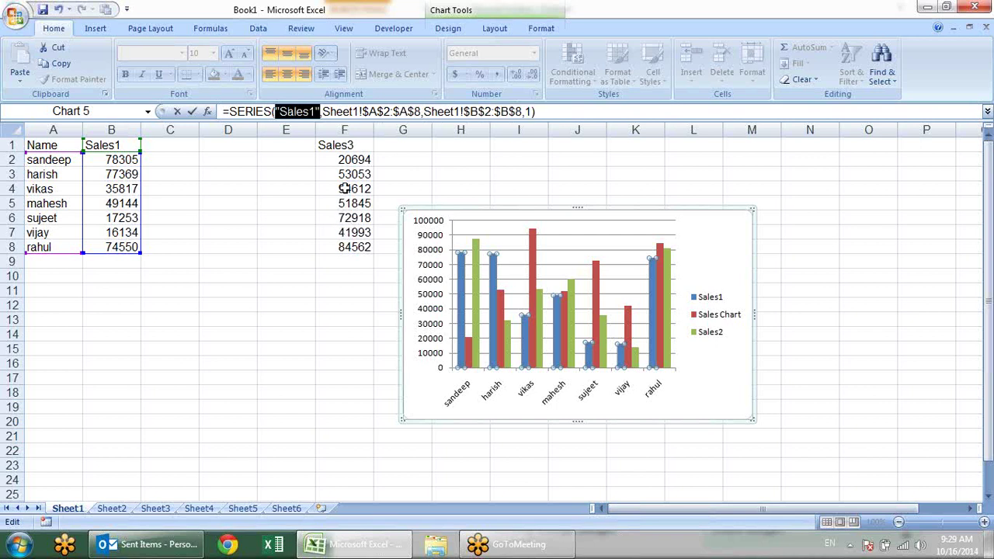
pyautogui.moveTo(323, 111); pyautogui.dragTo(420, 113)
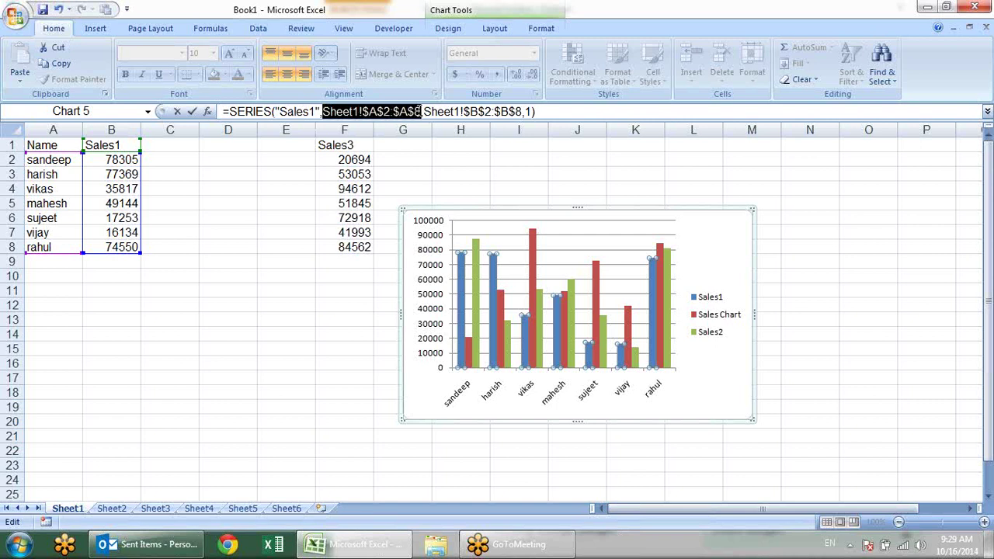
pyautogui.press('F9')
# Convert the full Sheet1!$B$2:$B$8 reference to fixed values 78305–74550 and commit the formula
pyautogui.moveTo(627, 113); pyautogui.dragTo(736, 115)
pyautogui.press('F9')
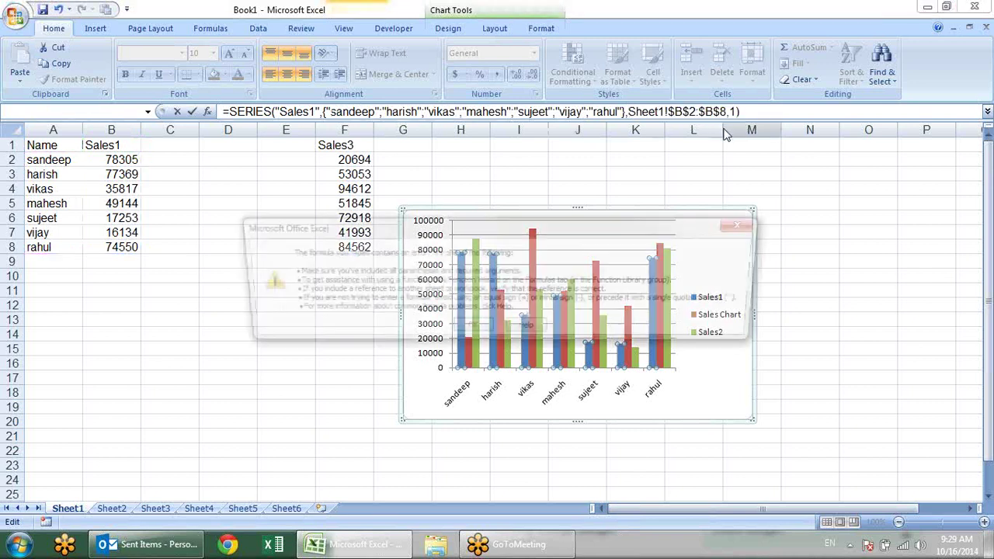
pyautogui.press('Return')
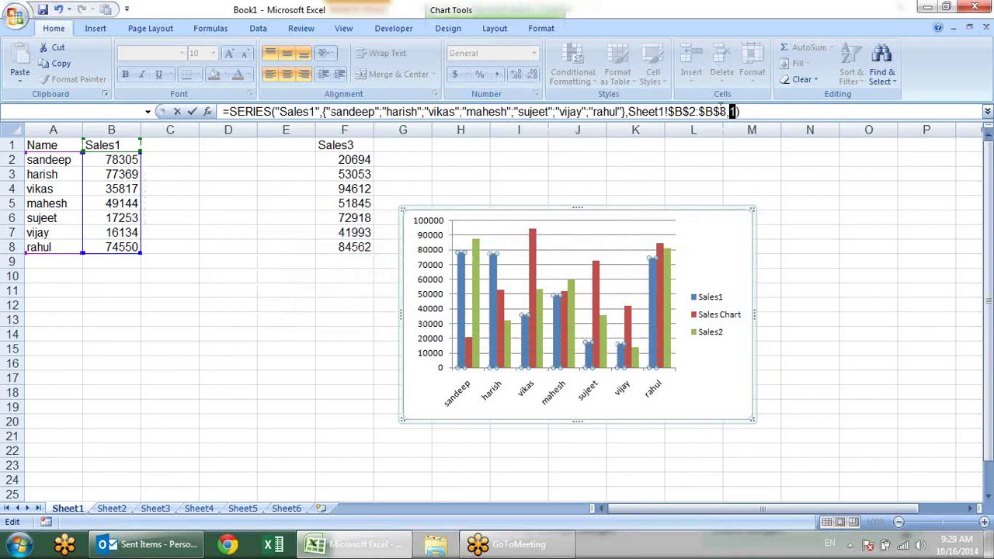
pyautogui.moveTo(724, 112); pyautogui.dragTo(626, 112)
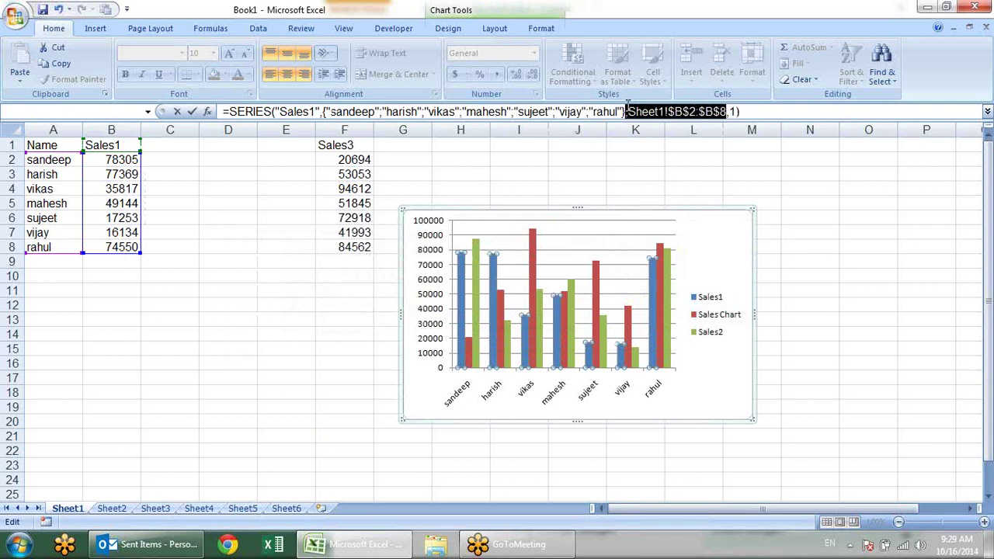
pyautogui.press('F9')
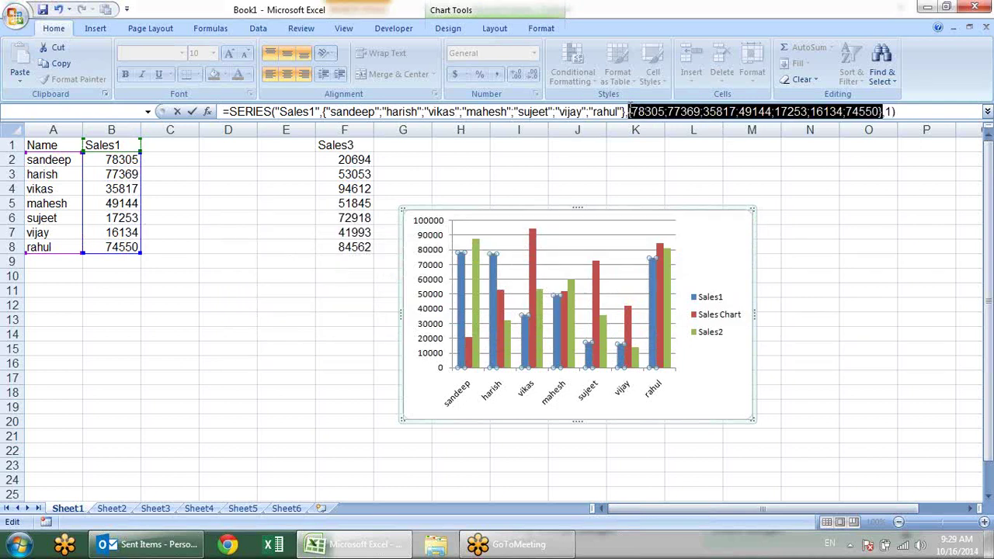
pyautogui.press('Return')
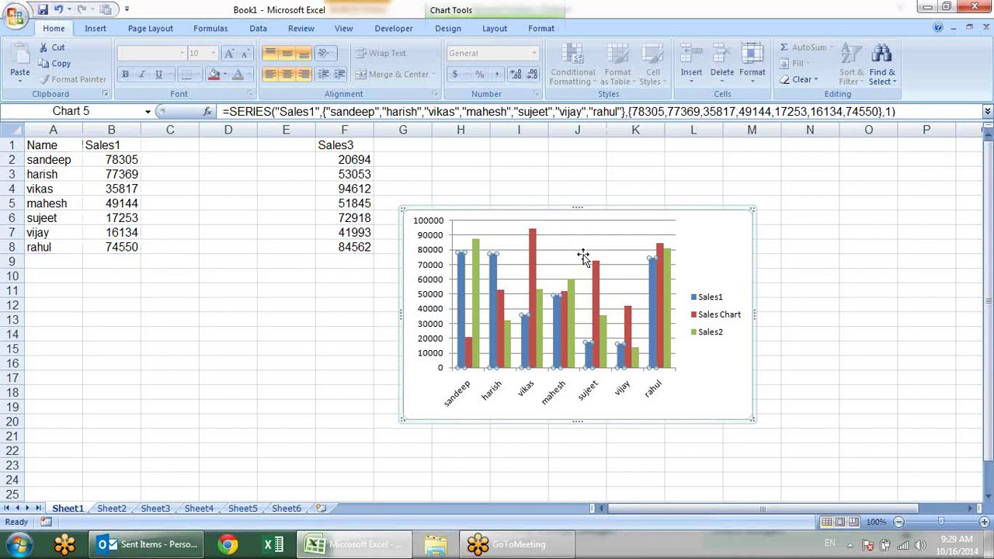
pyautogui.click(477, 315)
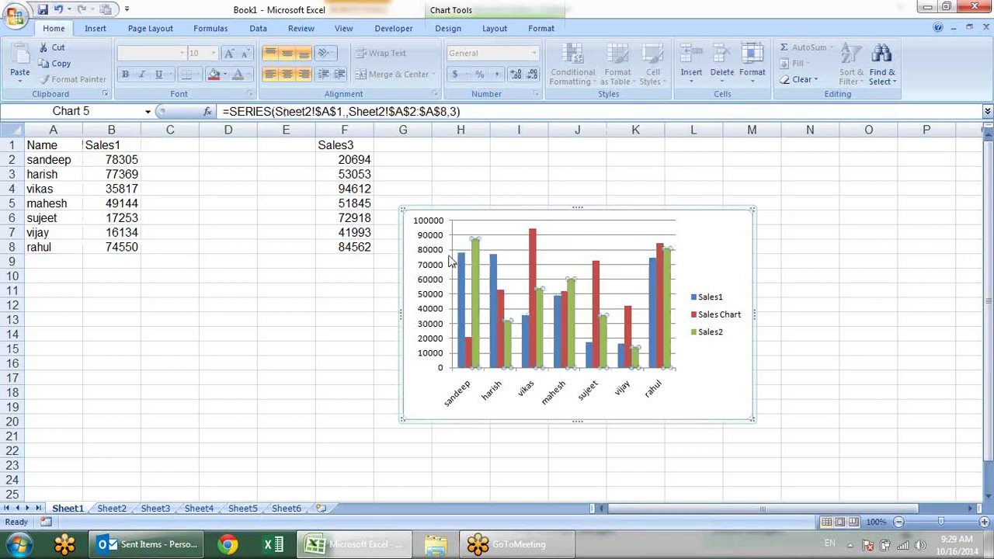
# Convert the Sales2 name and values to constants (87569–81027) and commit the series formula
pyautogui.doubleClick(339, 111)
pyautogui.hotkey('shift', 'End')
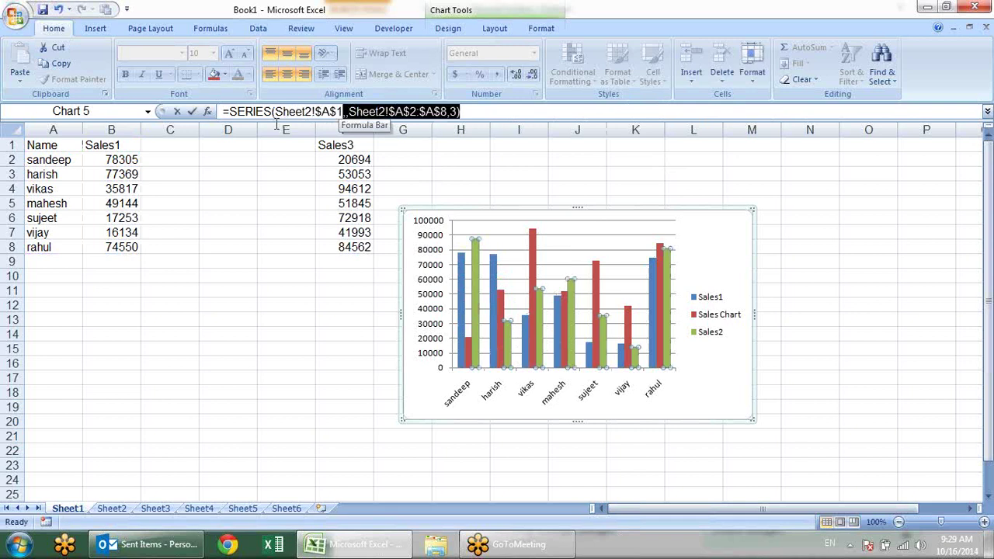
pyautogui.moveTo(342, 111); pyautogui.dragTo(274, 111)
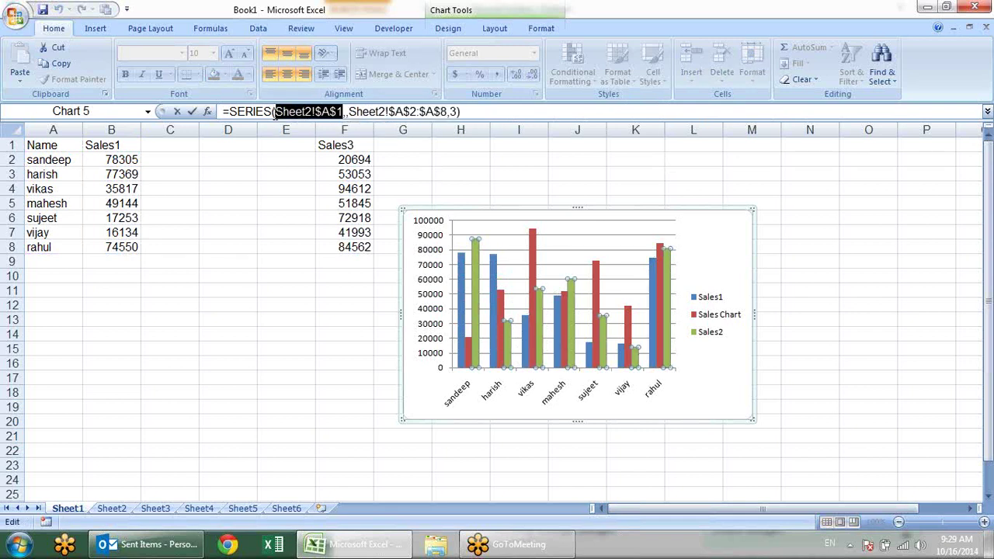
pyautogui.press('F9')
pyautogui.moveTo(326, 111)
pyautogui.mouseDown()
pyautogui.moveTo(409, 113)
pyautogui.moveTo(359, 111)
pyautogui.moveTo(424, 125)
pyautogui.moveTo(425, 111)
pyautogui.mouseUp()
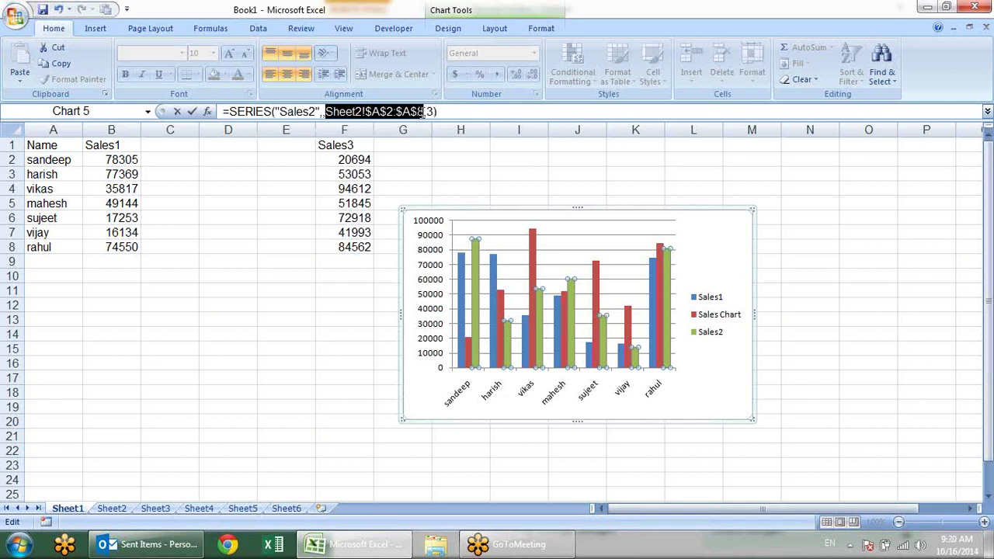
pyautogui.press('F9')
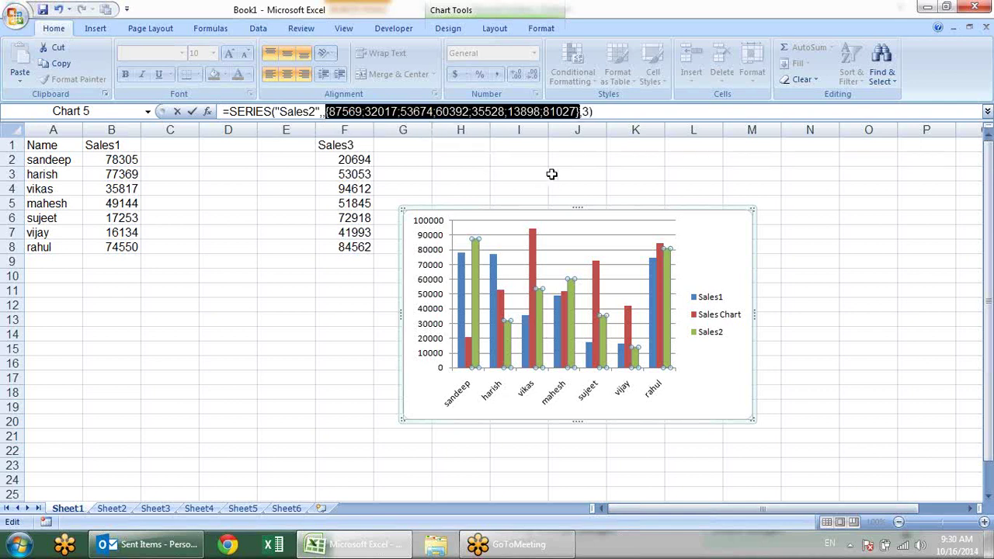
pyautogui.press('Return')
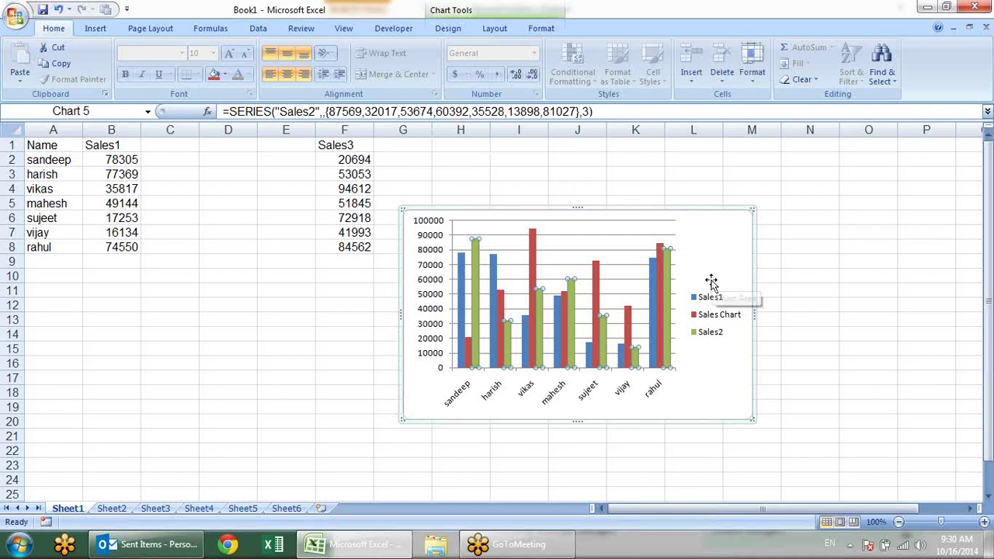
# Move the chart slightly to the right
pyautogui.click(686, 372)
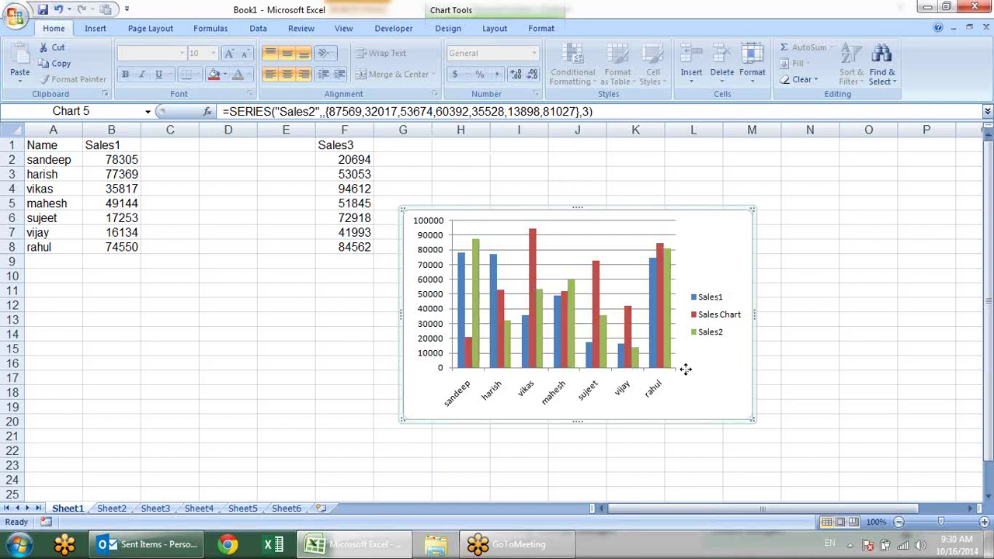
pyautogui.click(131, 190)
pyautogui.click(309, 188)
pyautogui.click(354, 203)
pyautogui.click(426, 268)
pyautogui.moveTo(681, 399)
pyautogui.mouseDown()
pyautogui.moveTo(654, 390)
pyautogui.moveTo(729, 398)
pyautogui.mouseUp()
# Delete the source data in A1:F8, leaving the chart on its constant series
pyautogui.moveTo(56, 144); pyautogui.dragTo(340, 255)
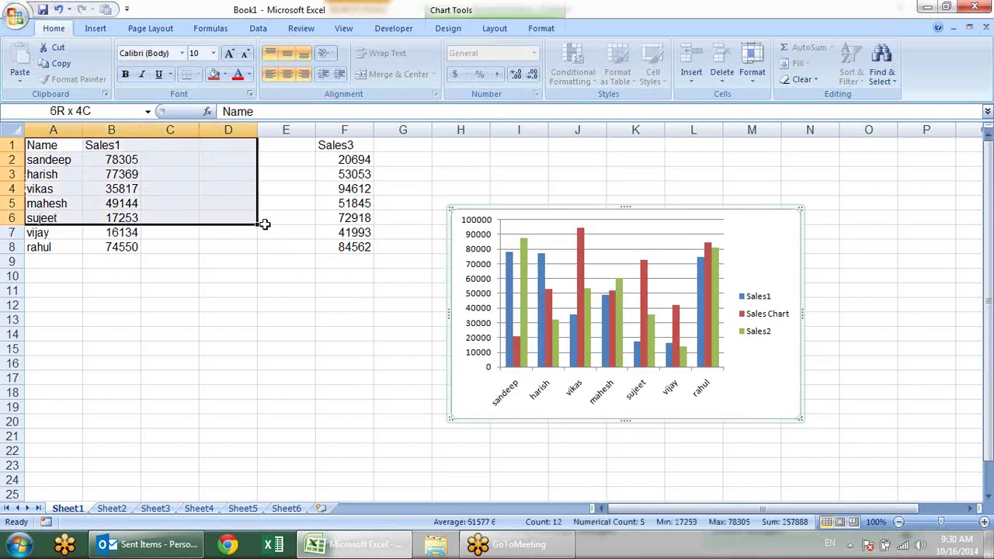
pyautogui.click(341, 259)
pyautogui.click(358, 286)
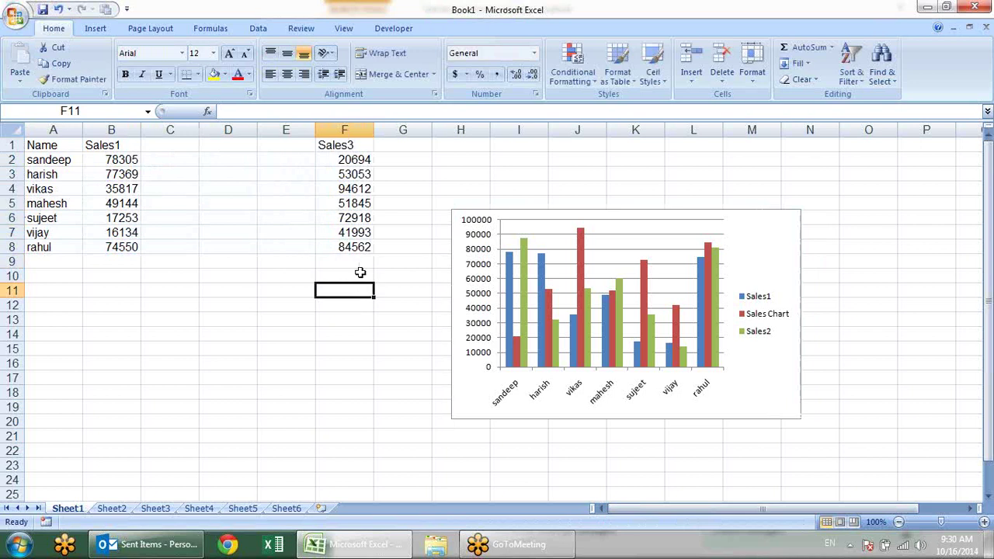
pyautogui.moveTo(358, 247); pyautogui.dragTo(7, 141)
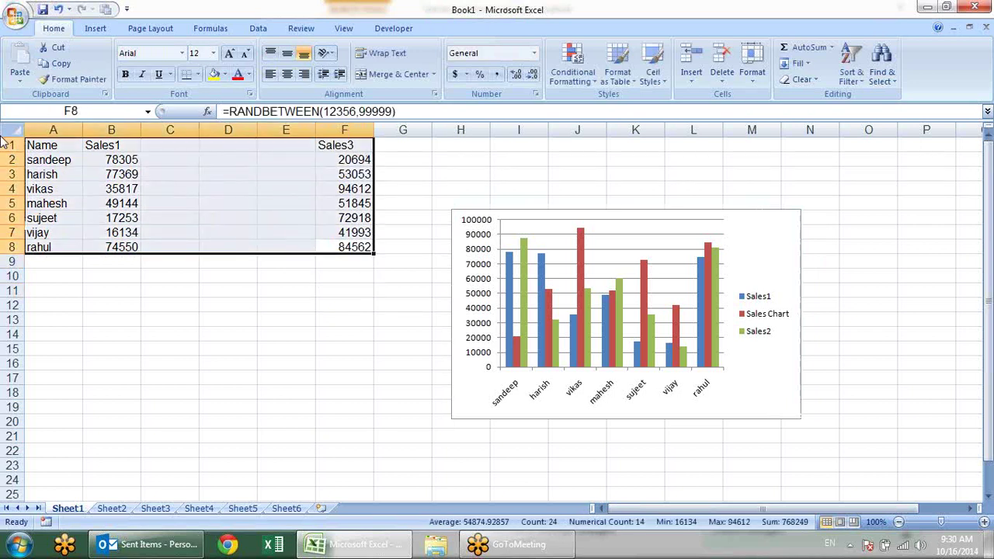
pyautogui.press('Delete')
# Apply a predefined chart layout with titles and a data table, then inspect the series and table
pyautogui.click(725, 237)
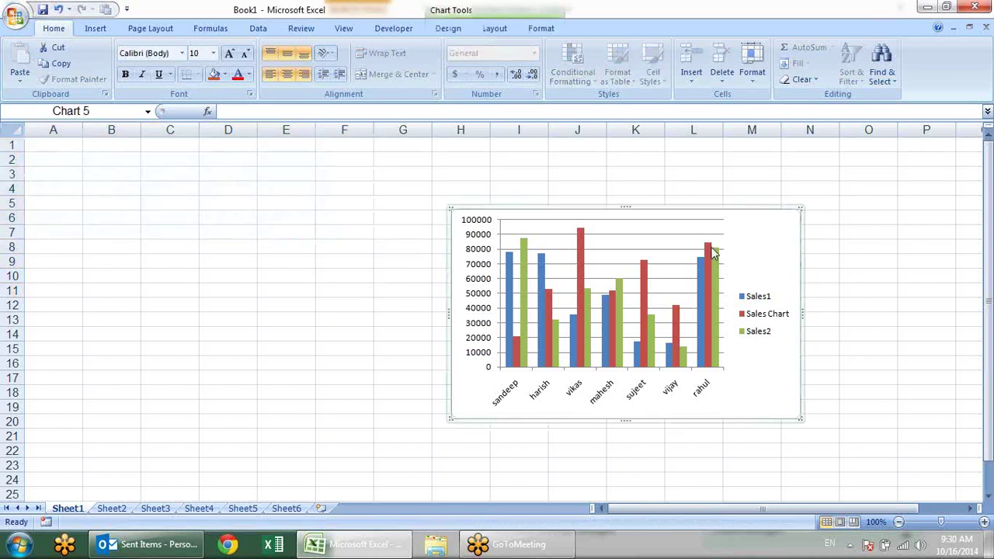
pyautogui.click(497, 28)
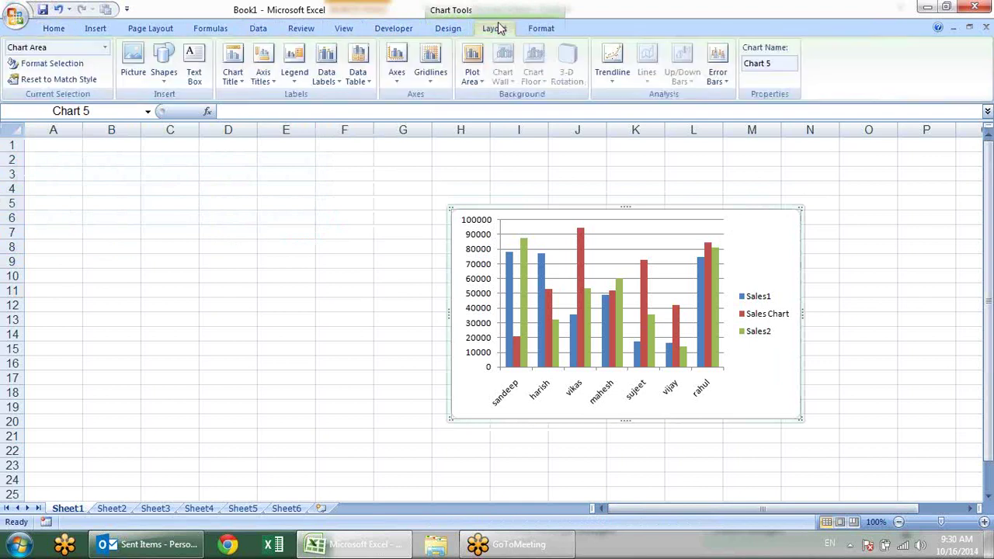
pyautogui.click(436, 30)
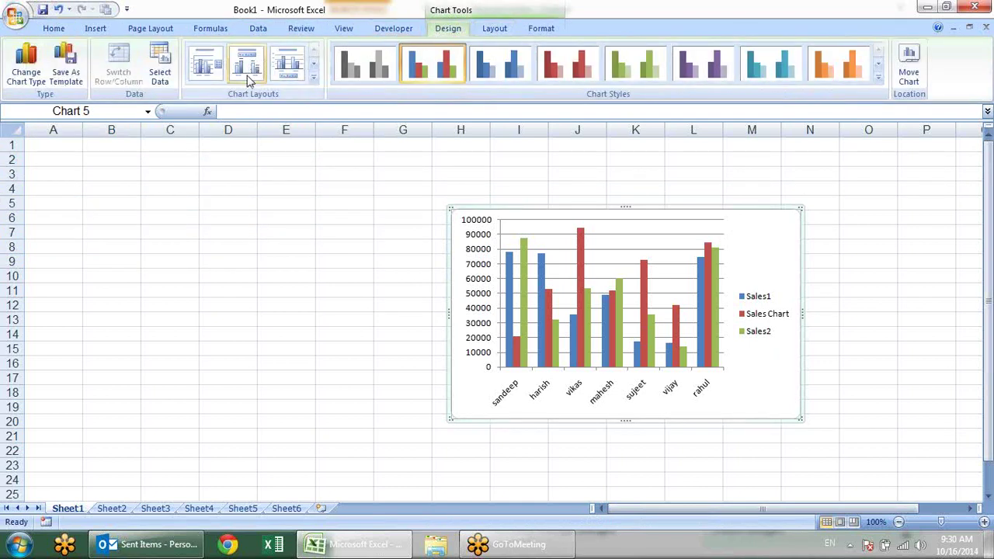
pyautogui.click(314, 79)
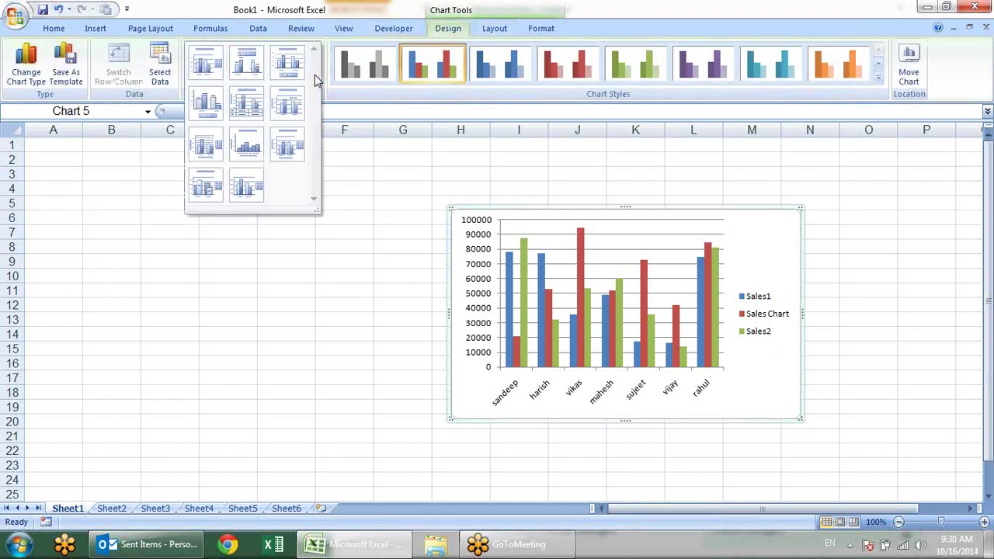
pyautogui.click(249, 103)
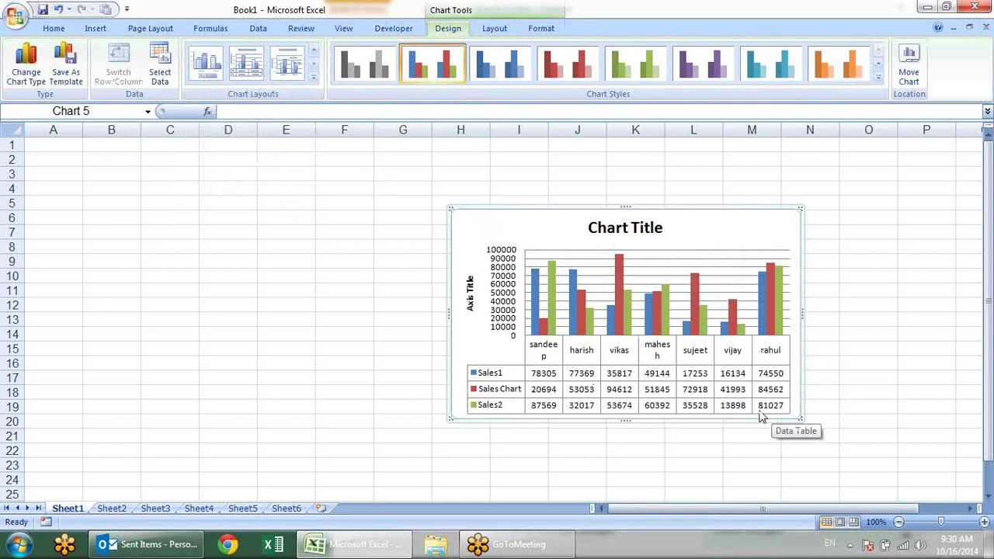
pyautogui.click(533, 283)
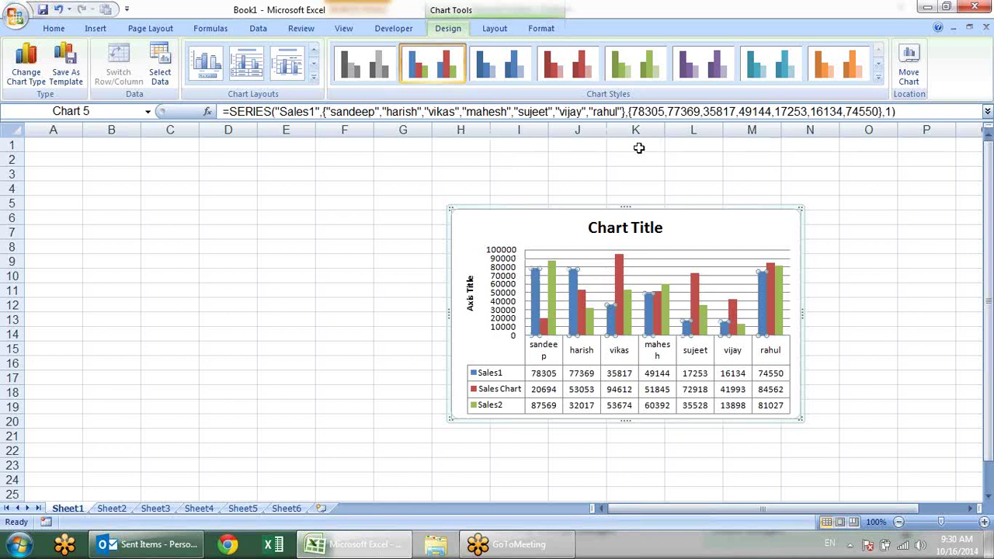
pyautogui.click(534, 378)
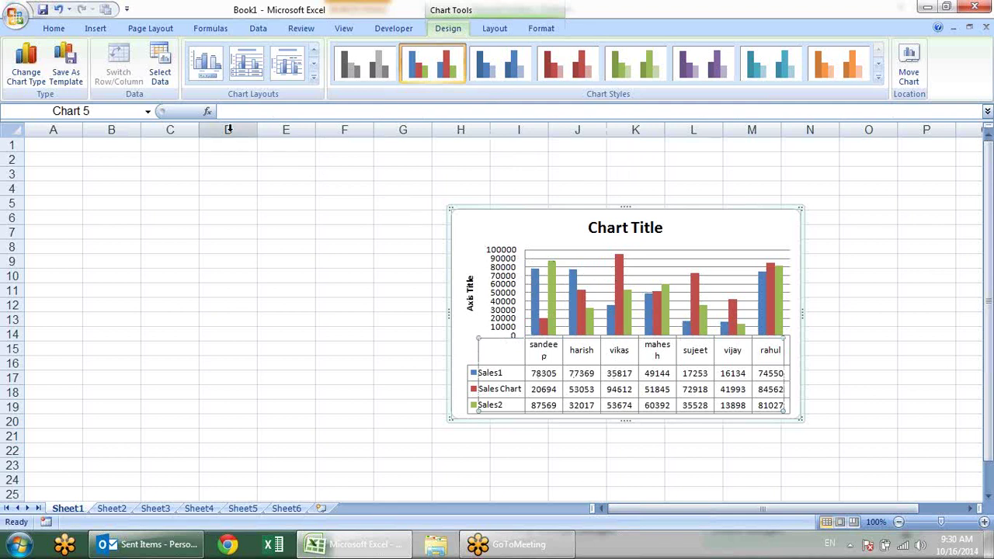
pyautogui.click(285, 191)
# Undo the last four chart changes with Ctrl+Z
pyautogui.hotkey('ctrl', 'z')
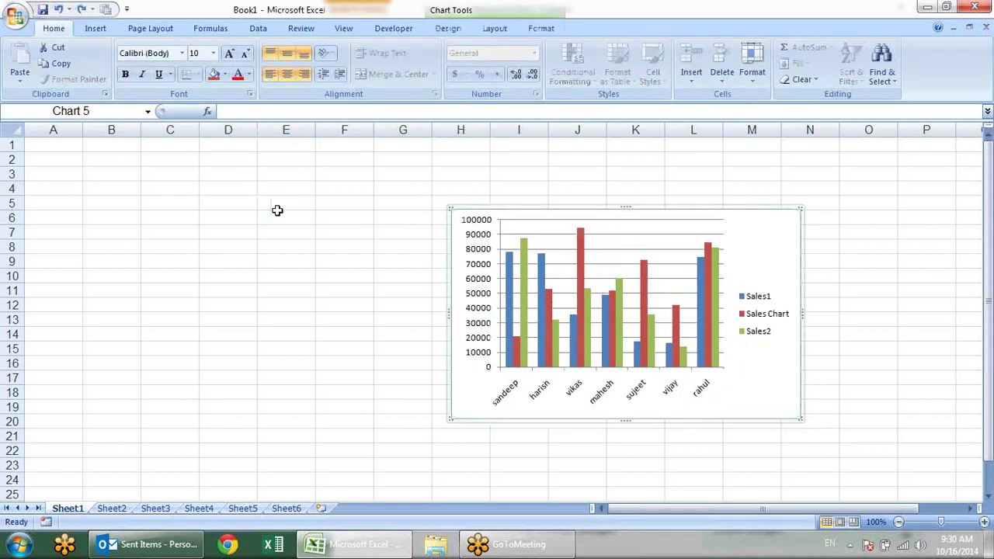
pyautogui.hotkey('ctrl', 'z')
pyautogui.hotkey('ctrl', 'z')
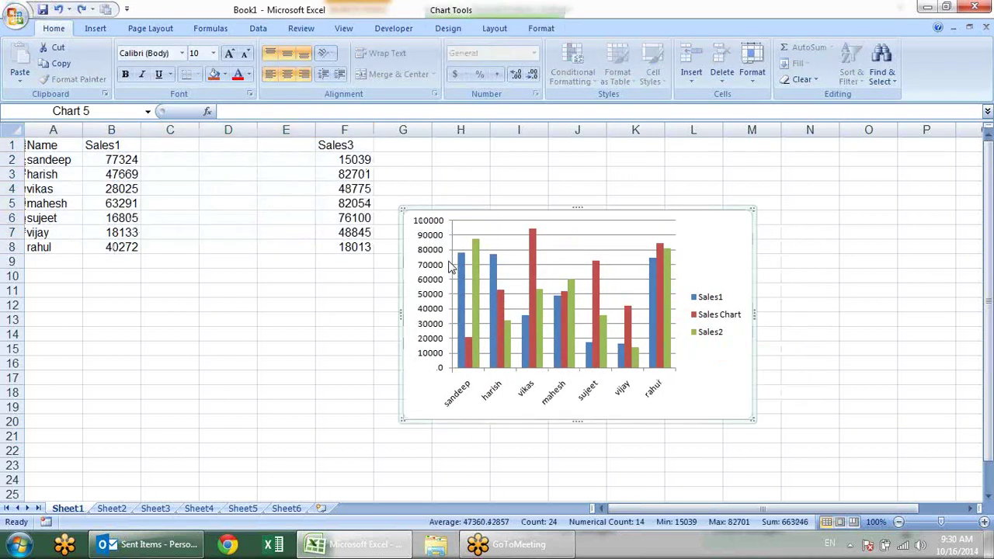
pyautogui.hotkey('ctrl', 'z')
pyautogui.hotkey('ctrl', 'z')
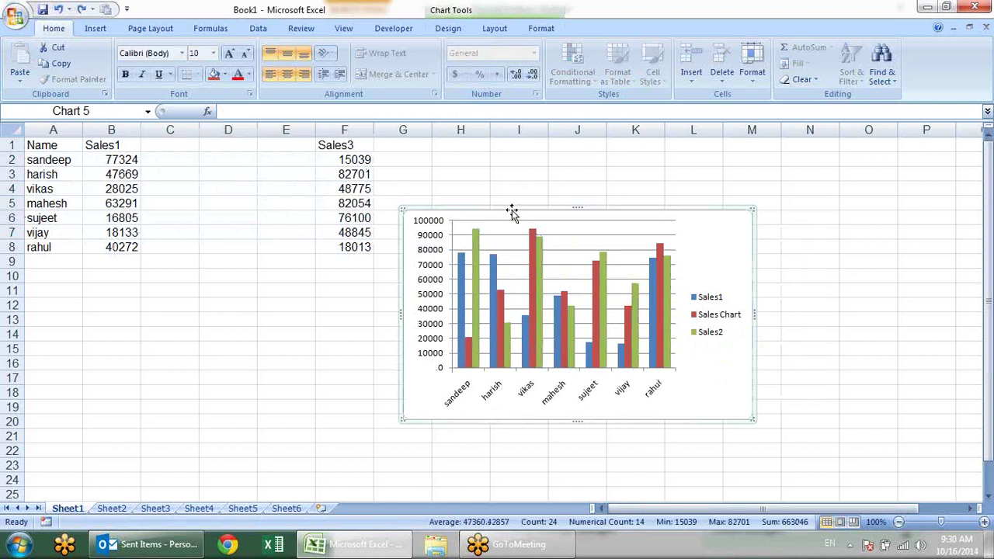
pyautogui.hotkey('ctrl', 'z')
pyautogui.click(402, 305)
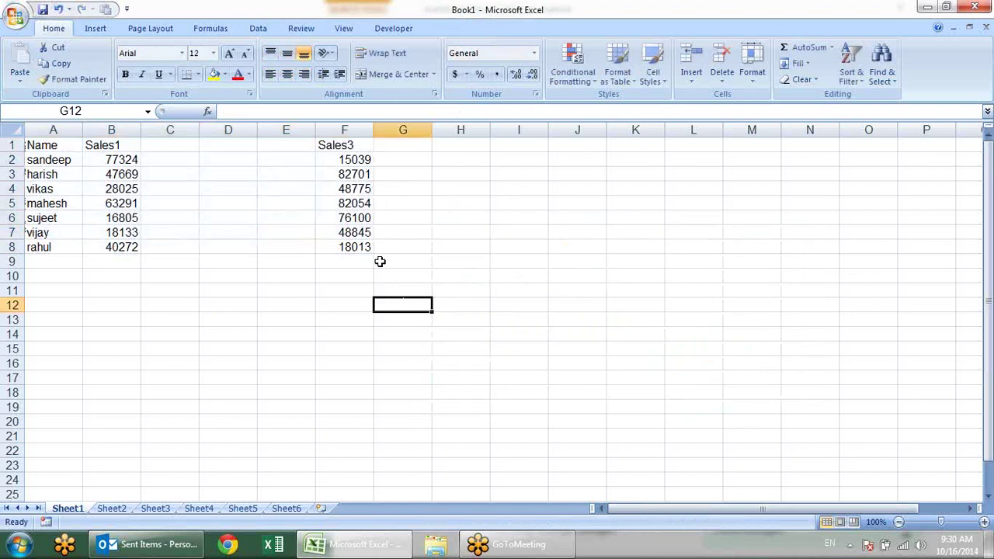
# Copy the Sales2 data from Sheet2 and paste it into Sheet1 starting at C1
pyautogui.click(111, 508)
pyautogui.hotkey('ctrl', 'c')
pyautogui.click(70, 507)
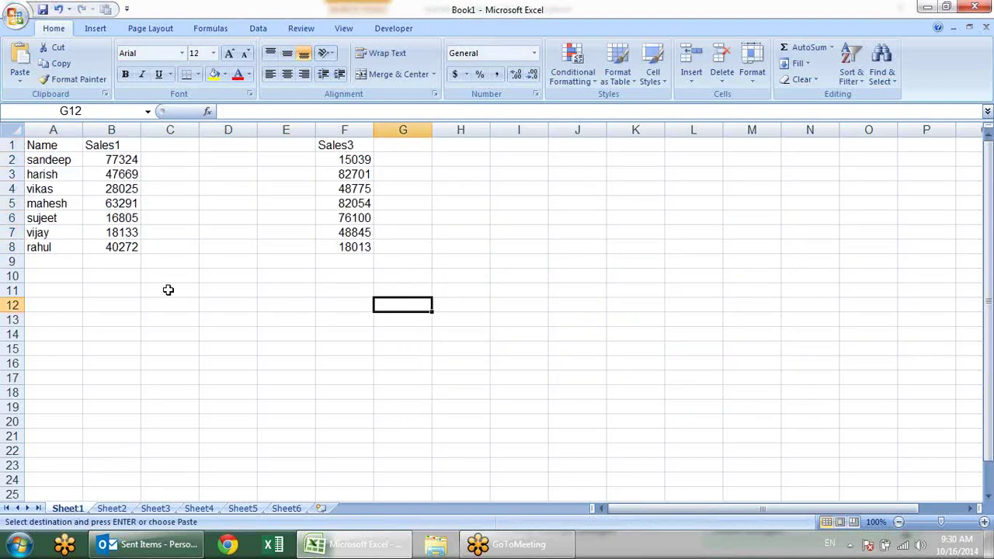
pyautogui.click(169, 151)
pyautogui.press('Return')
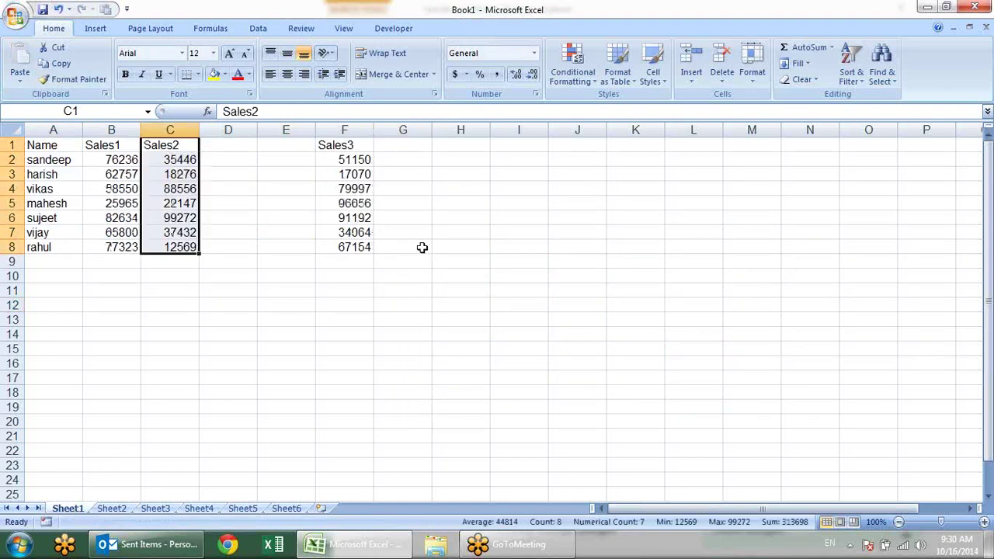
# Delete columns D and E and rename the C1 heading to Traget
pyautogui.click(240, 125)
pyautogui.moveTo(241, 126); pyautogui.dragTo(285, 126)
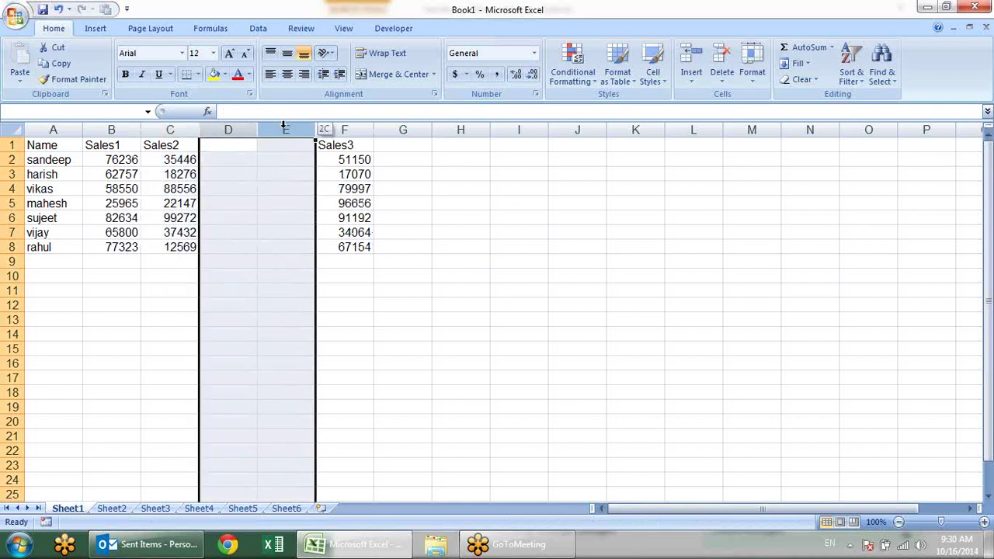
pyautogui.rightClick(285, 128)
pyautogui.click(325, 222)
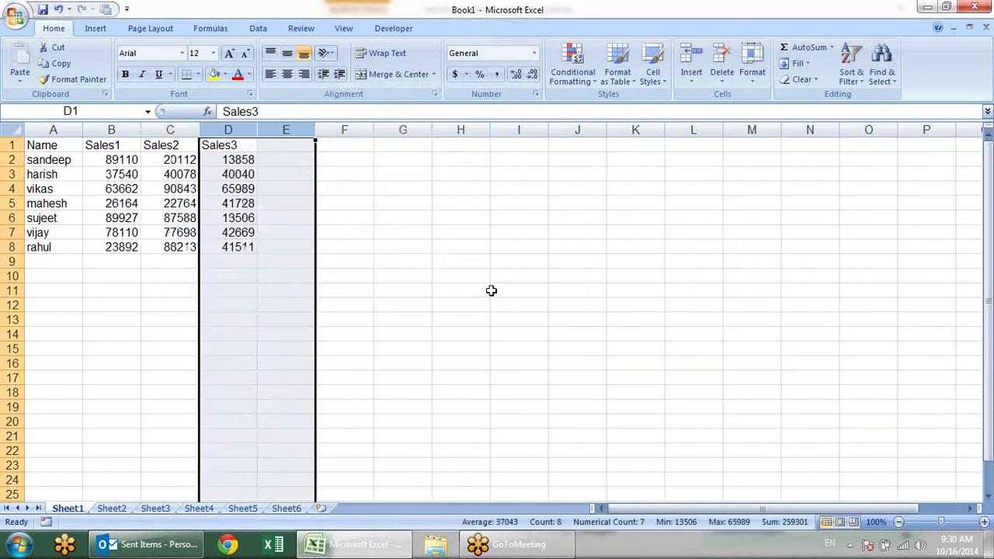
pyautogui.click(491, 290)
pyautogui.click(183, 142)
pyautogui.write('Traget')
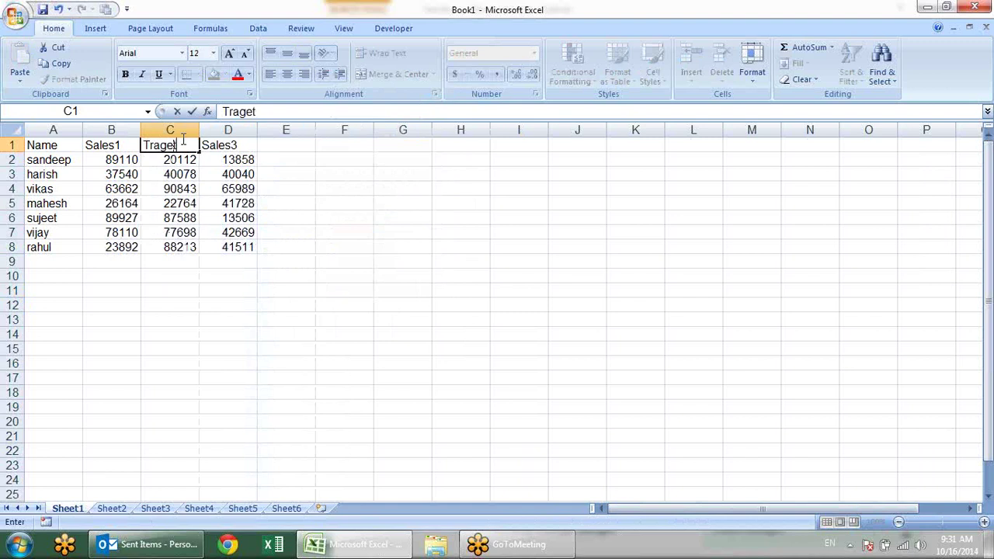
pyautogui.press('Return')
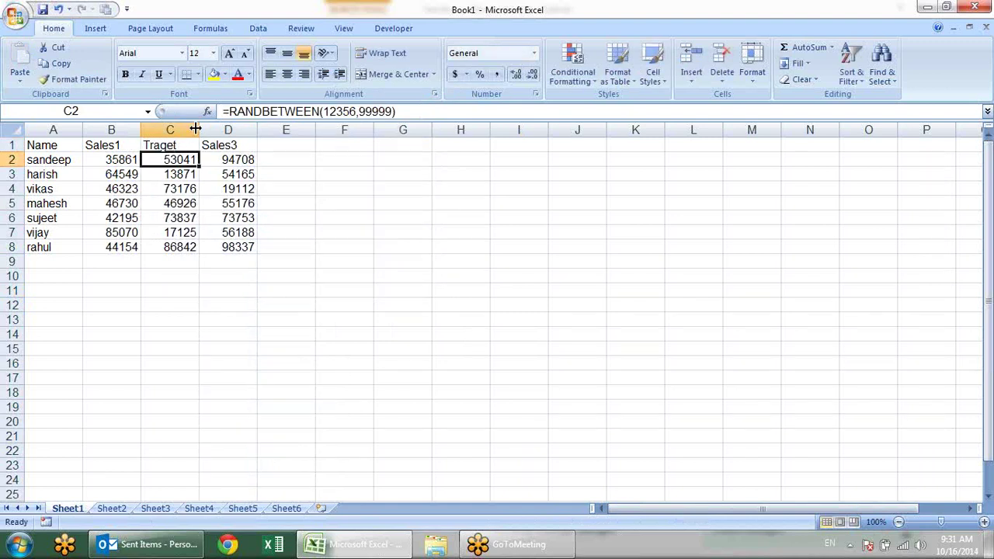
# Delete the Sales3 column and select the Name, Sales1, Traget table A1:C8
pyautogui.rightClick(236, 128)
pyautogui.click(284, 213)
pyautogui.click(398, 231)
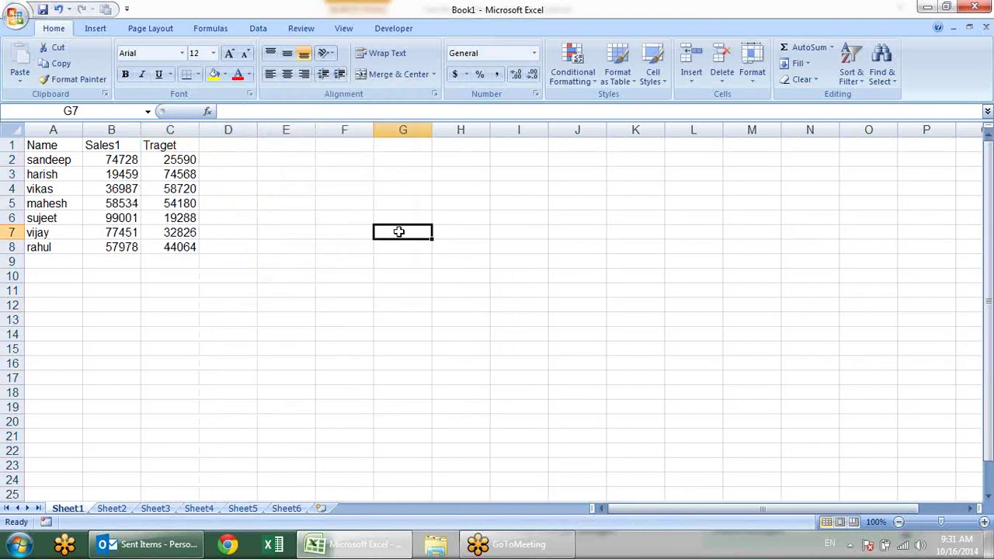
pyautogui.moveTo(62, 147); pyautogui.dragTo(184, 247)
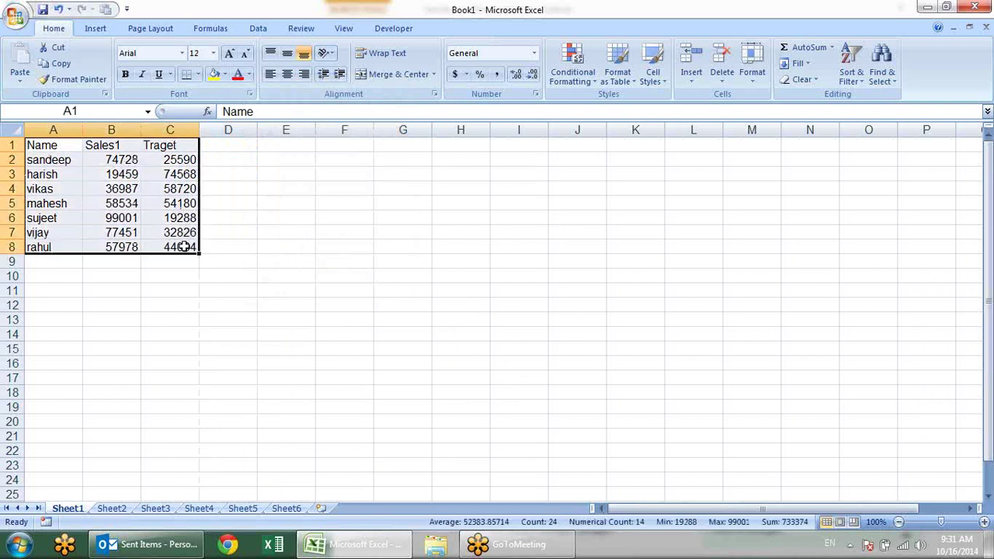
# Insert a 2-D clustered column chart plotting Sales1 and Traget for each name
pyautogui.click(94, 28)
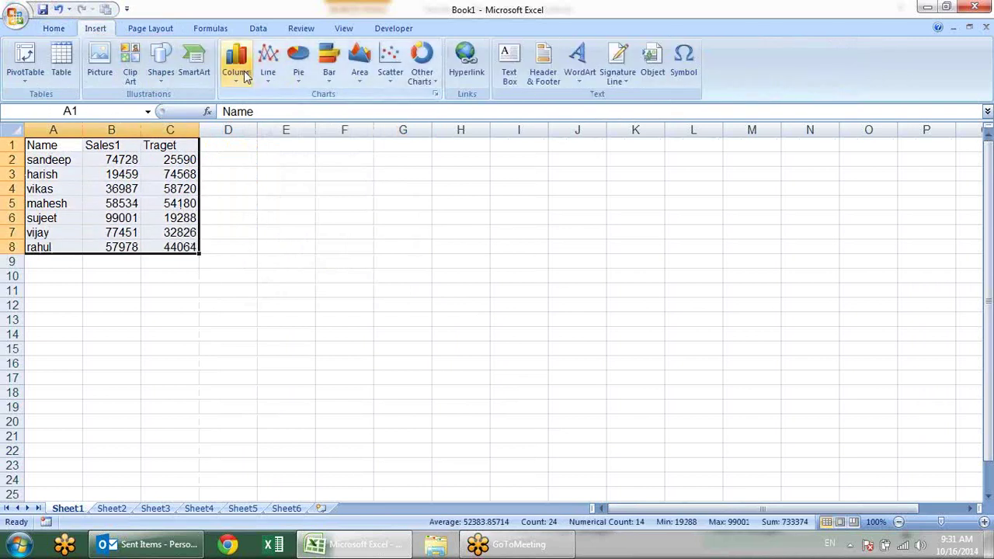
pyautogui.click(236, 63)
pyautogui.click(241, 123)
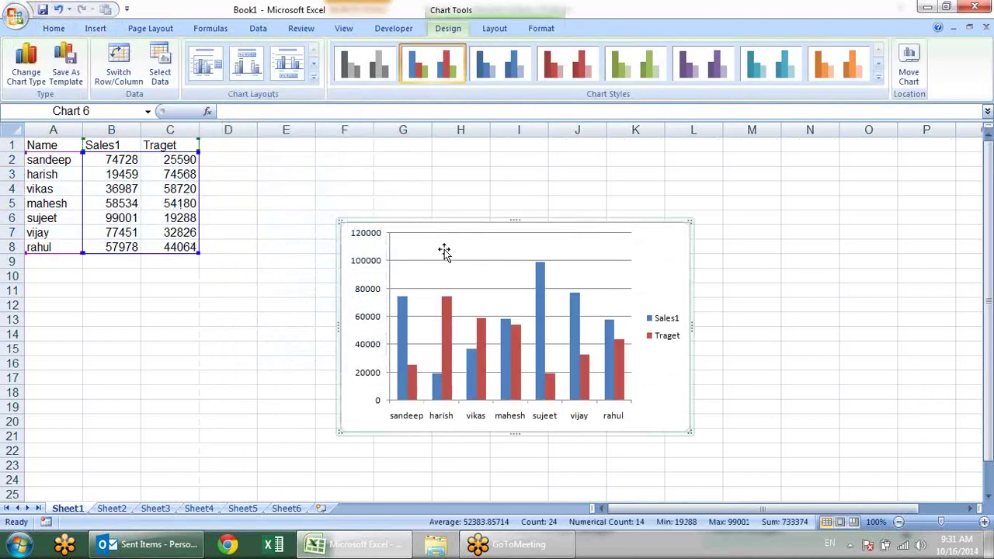
pyautogui.click(676, 344)
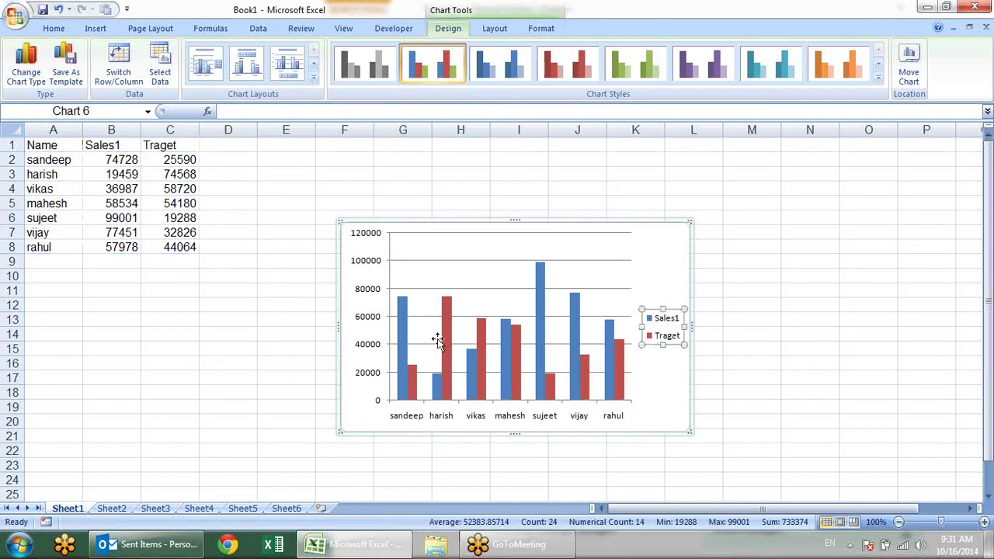
pyautogui.click(446, 340)
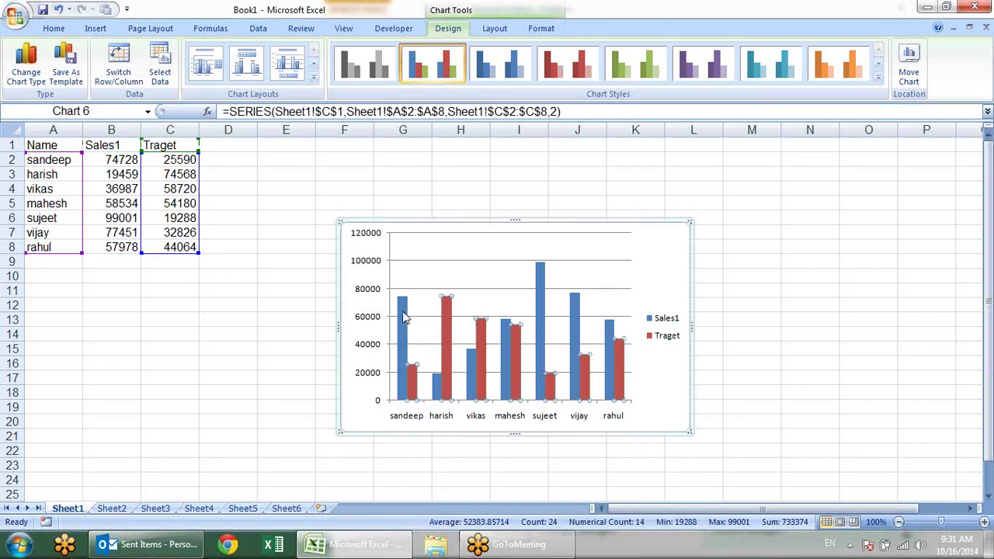
# Change the Traget series chart type to Line, drawn over the Sales1 columns
pyautogui.click(403, 316)
pyautogui.click(448, 330)
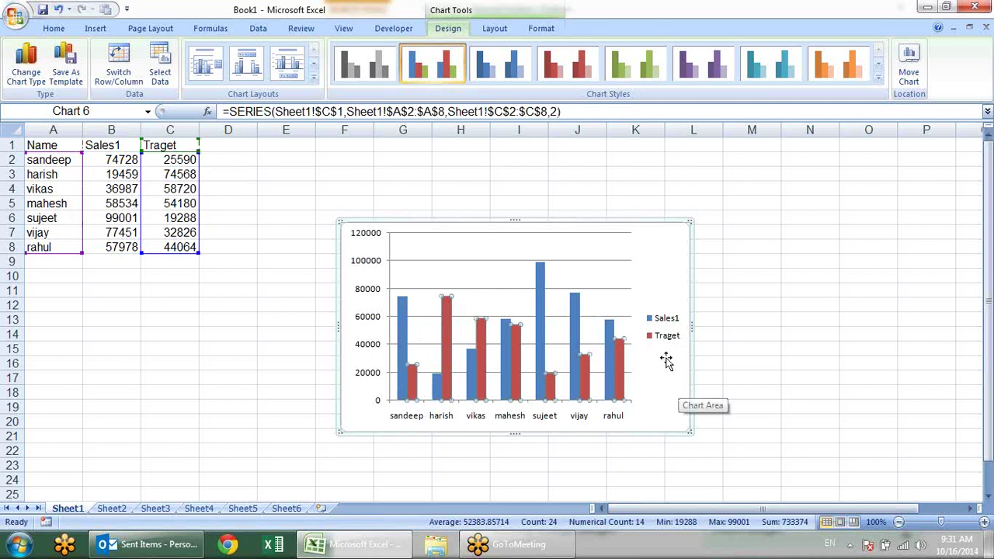
pyautogui.moveTo(446, 341)
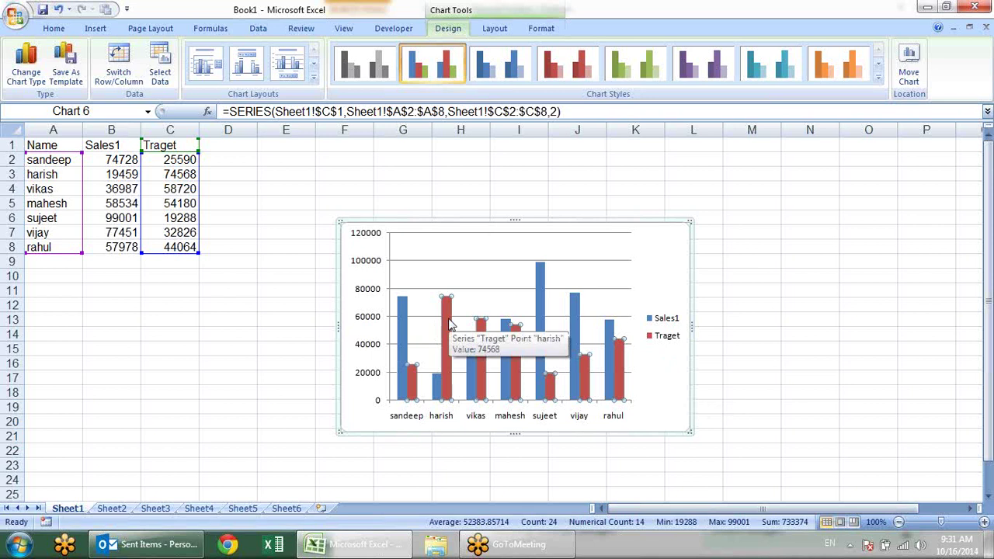
pyautogui.rightClick(448, 325)
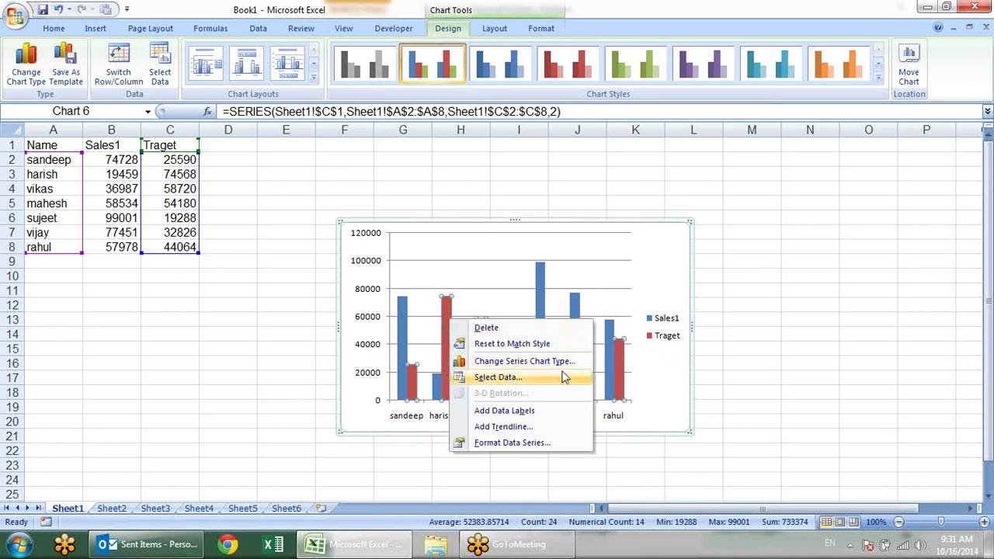
pyautogui.click(515, 362)
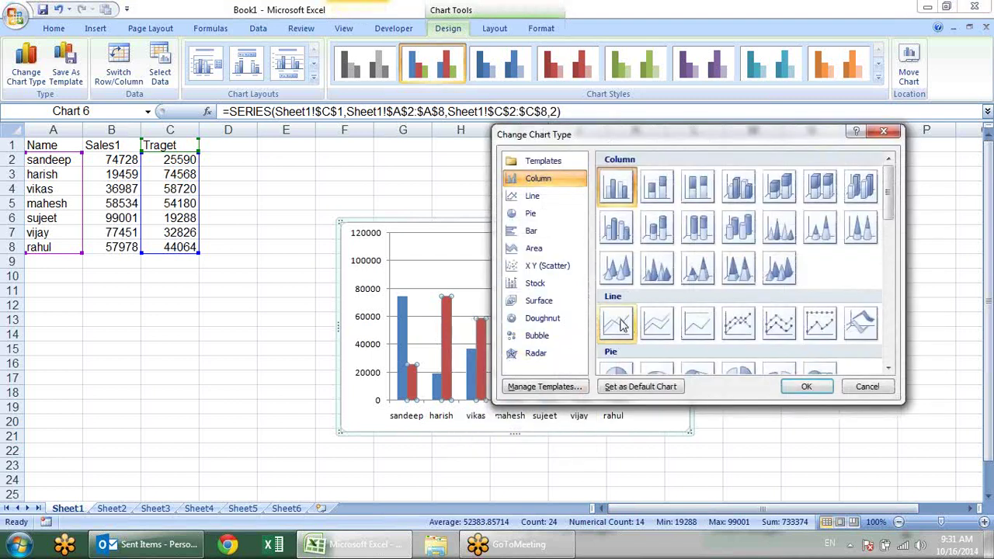
pyautogui.click(618, 322)
pyautogui.click(808, 386)
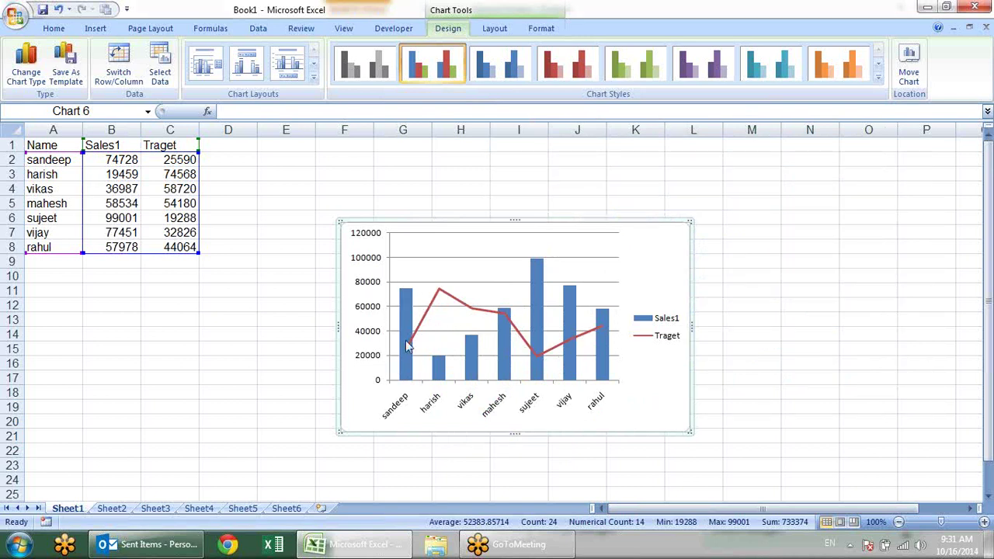
pyautogui.click(501, 366)
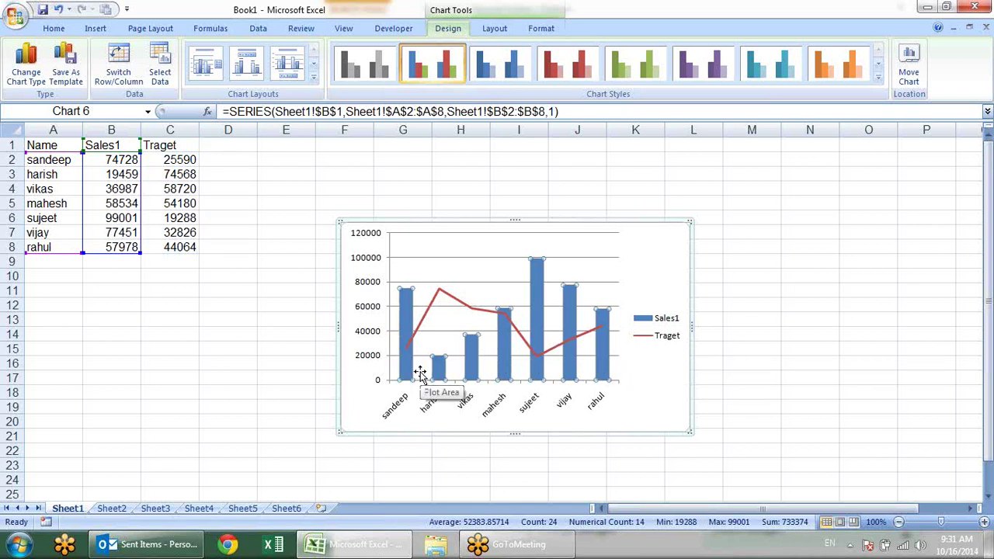
# Undo the Traget line change and add a trendline to the Sales1 series
pyautogui.hotkey('ctrl', 'z')
pyautogui.click(489, 291)
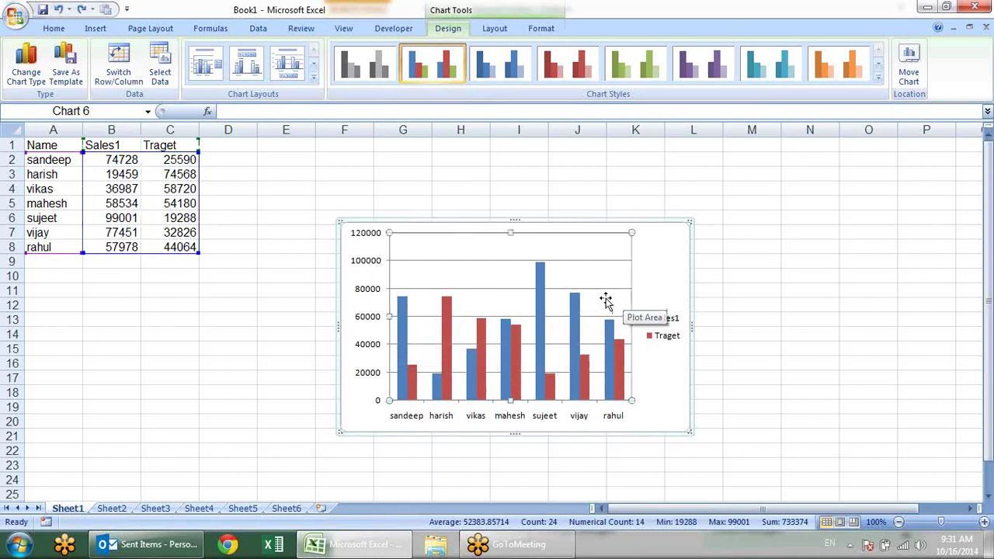
pyautogui.rightClick(506, 326)
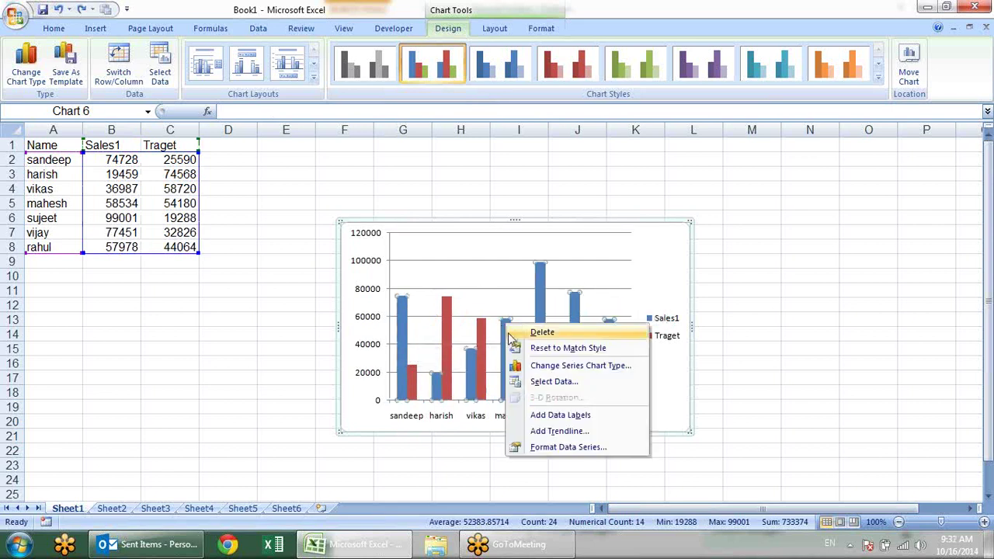
pyautogui.click(556, 431)
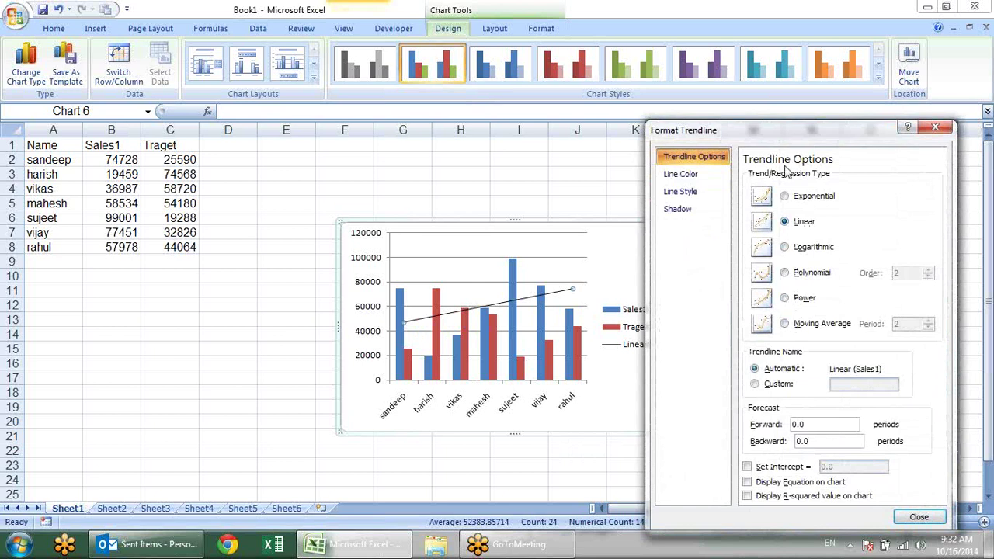
# Try moving average and logarithmic trendline types, settle on Linear, and close Format Trendline
pyautogui.moveTo(795, 136); pyautogui.dragTo(751, 87)
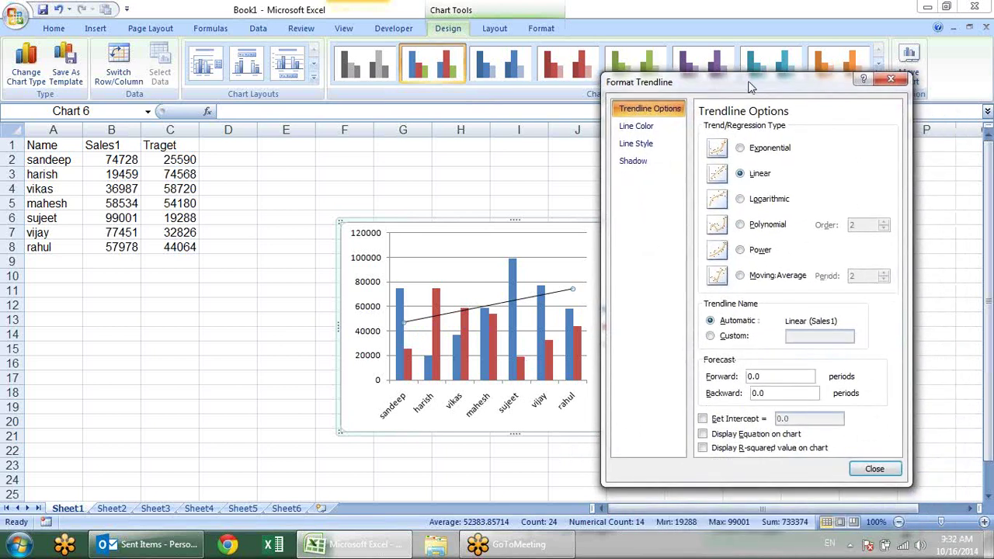
pyautogui.click(781, 276)
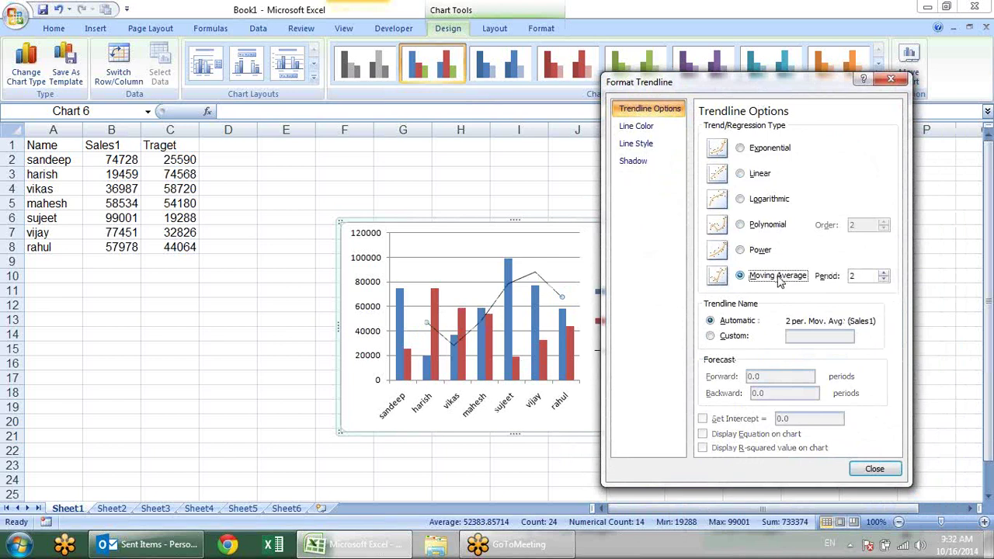
pyautogui.click(768, 175)
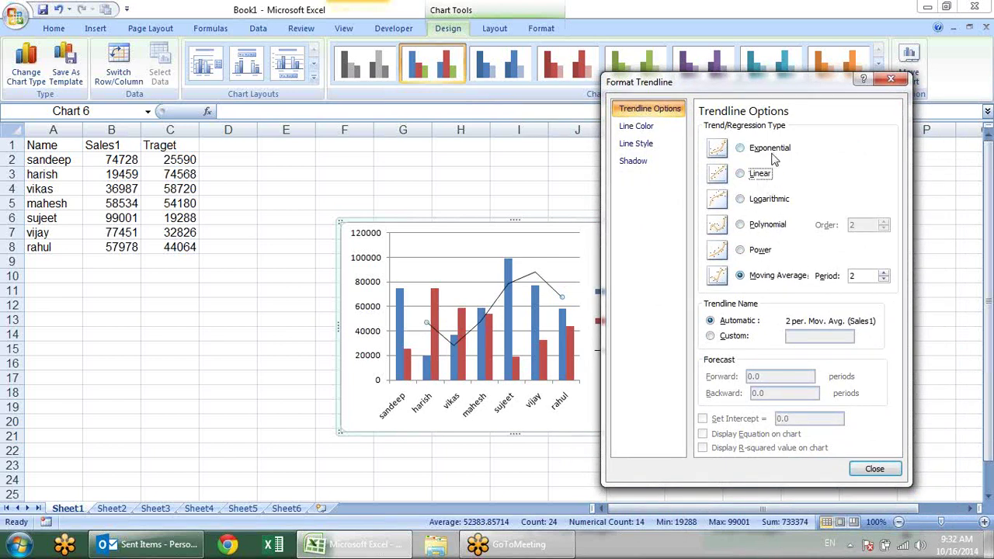
pyautogui.click(772, 151)
pyautogui.click(755, 178)
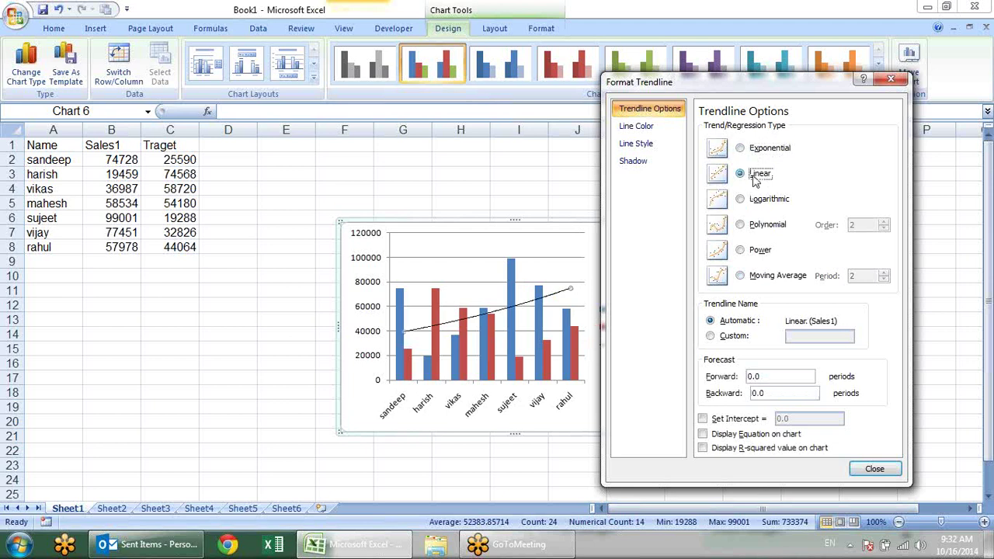
pyautogui.click(763, 201)
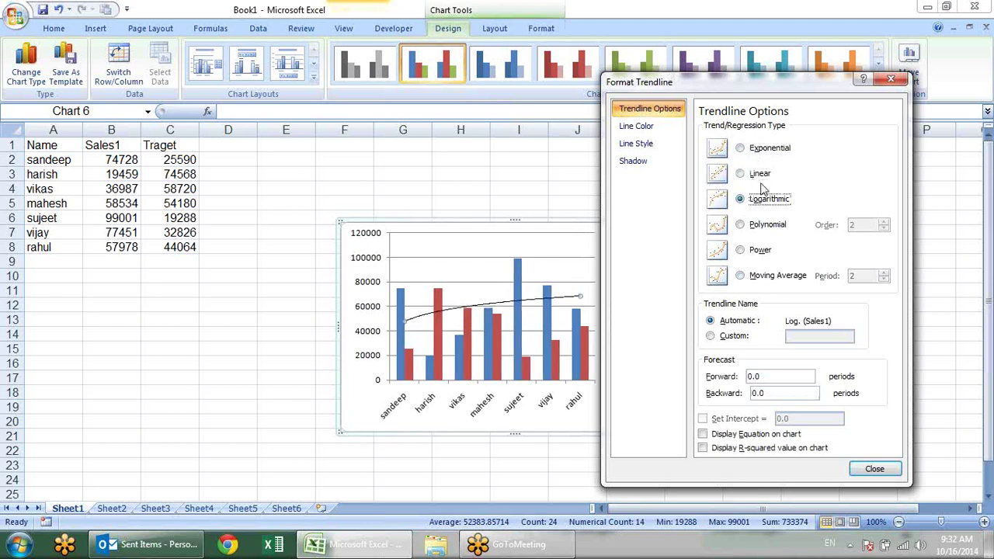
pyautogui.click(764, 174)
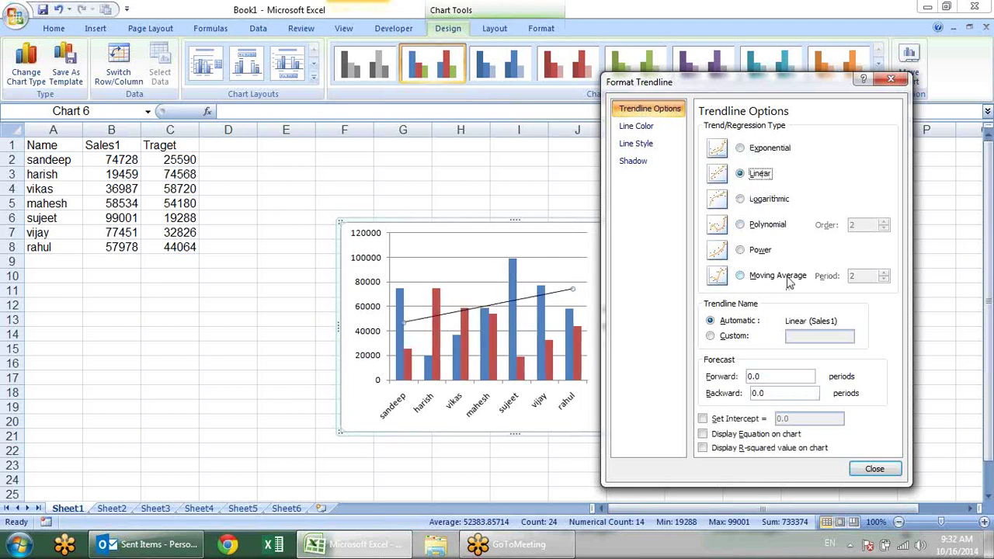
pyautogui.click(863, 469)
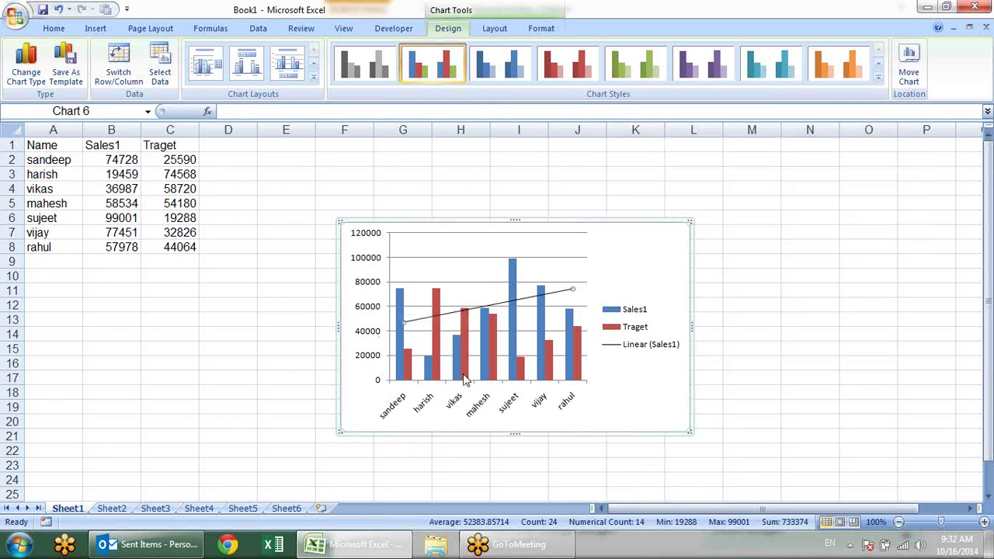
# Enter the Bank heading with SBI, PNB and ICICI in A10:A13
pyautogui.click(658, 400)
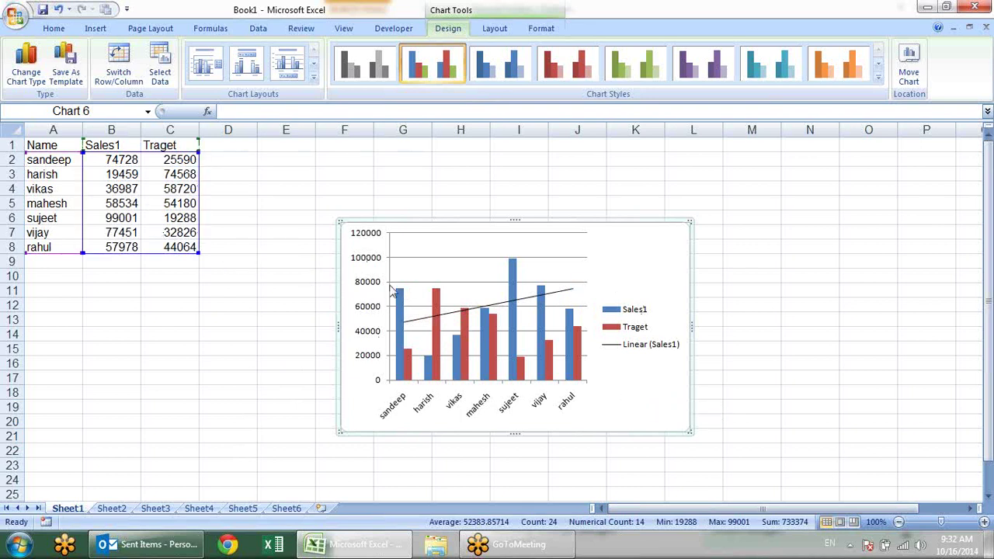
pyautogui.click(264, 249)
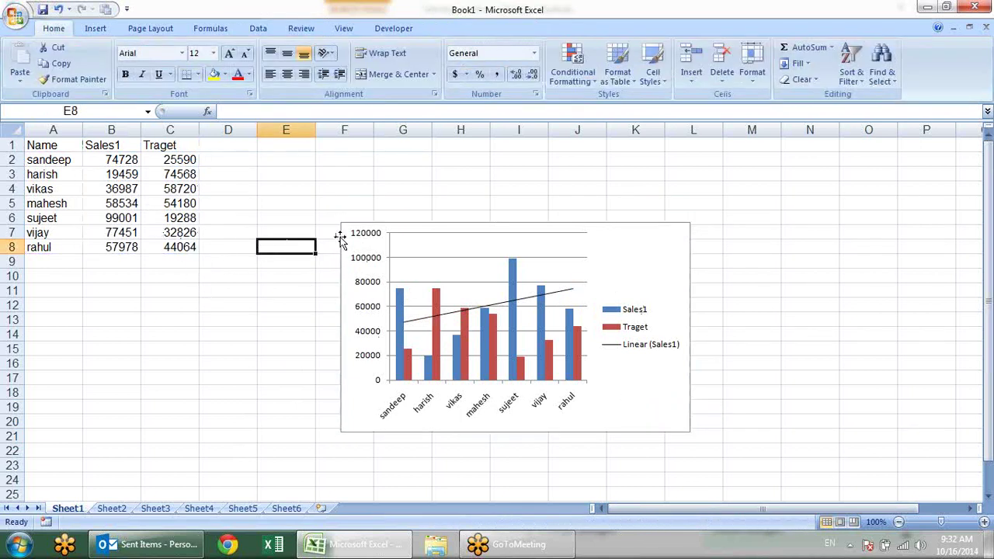
pyautogui.click(343, 235)
pyautogui.click(206, 289)
pyautogui.click(67, 287)
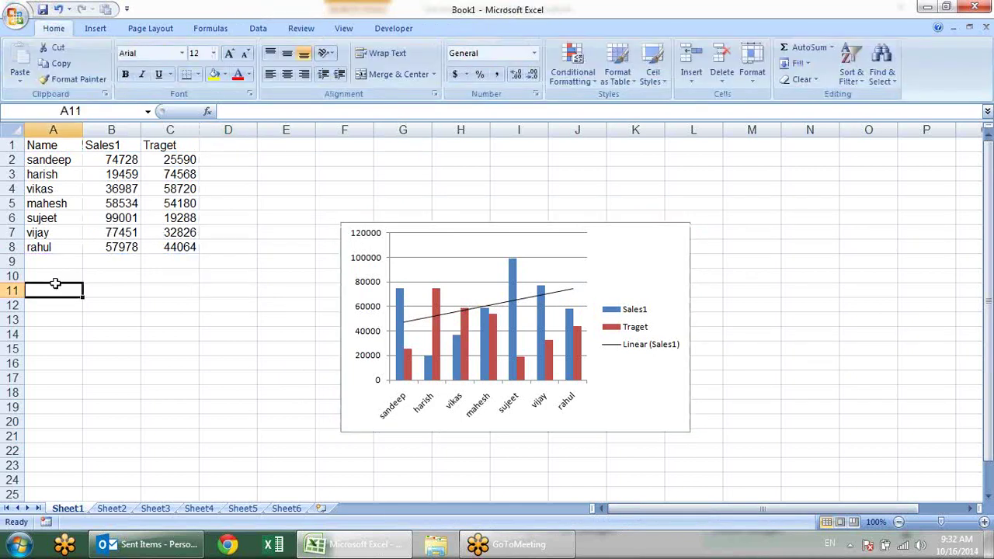
pyautogui.click(64, 275)
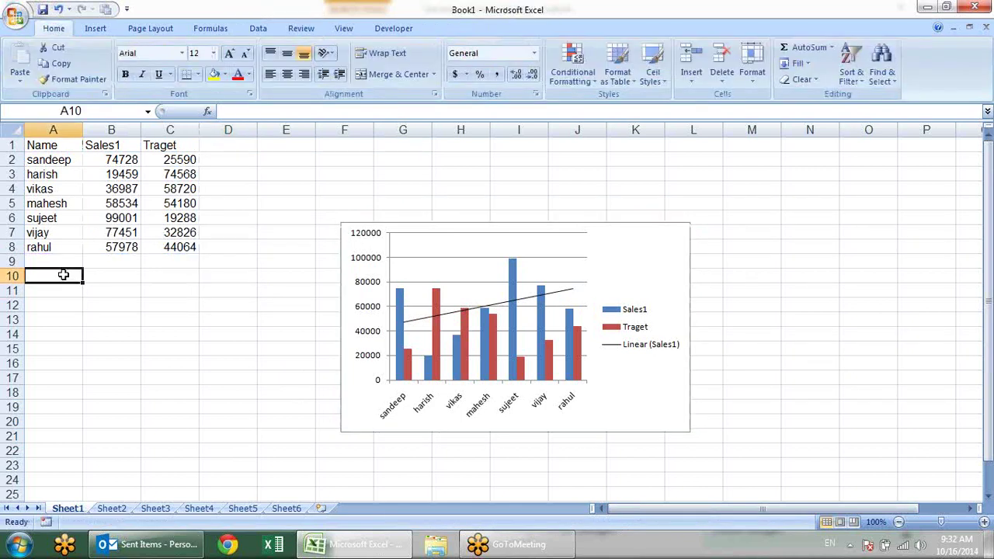
pyautogui.write('Banki')
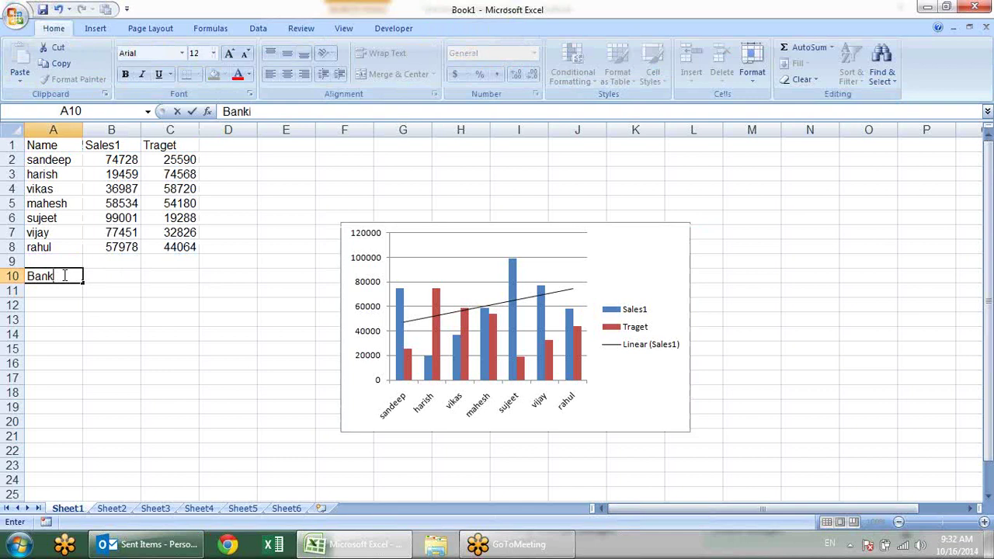
pyautogui.press('Return')
pyautogui.write('SBI')
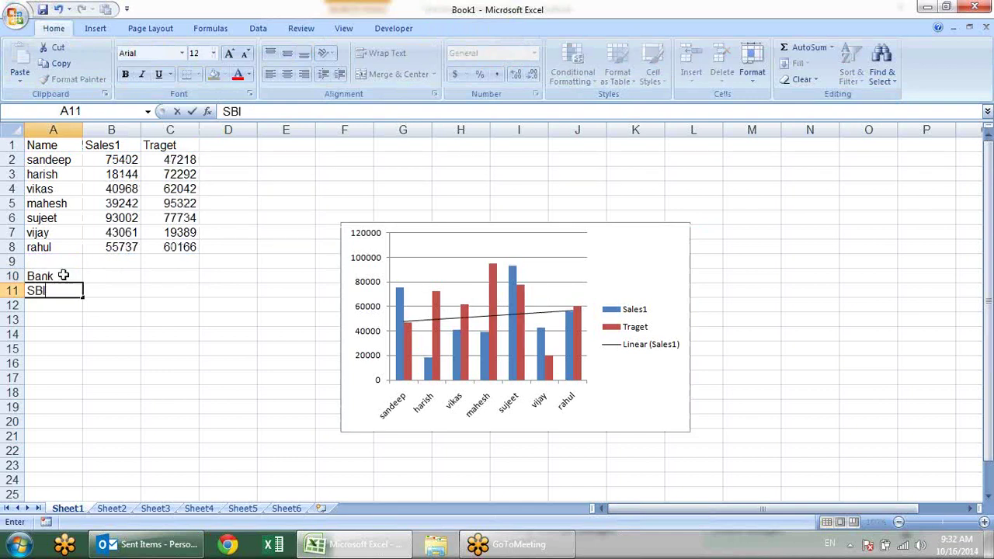
pyautogui.press('Return')
pyautogui.write('PNB')
pyautogui.press('Up')
pyautogui.press('Down')
pyautogui.press('Down')
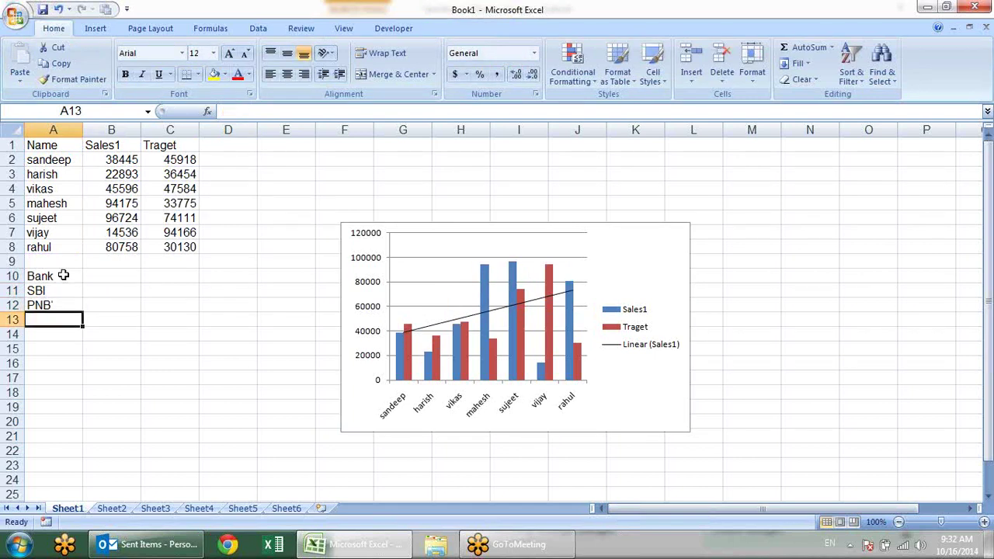
pyautogui.write('ICIC')
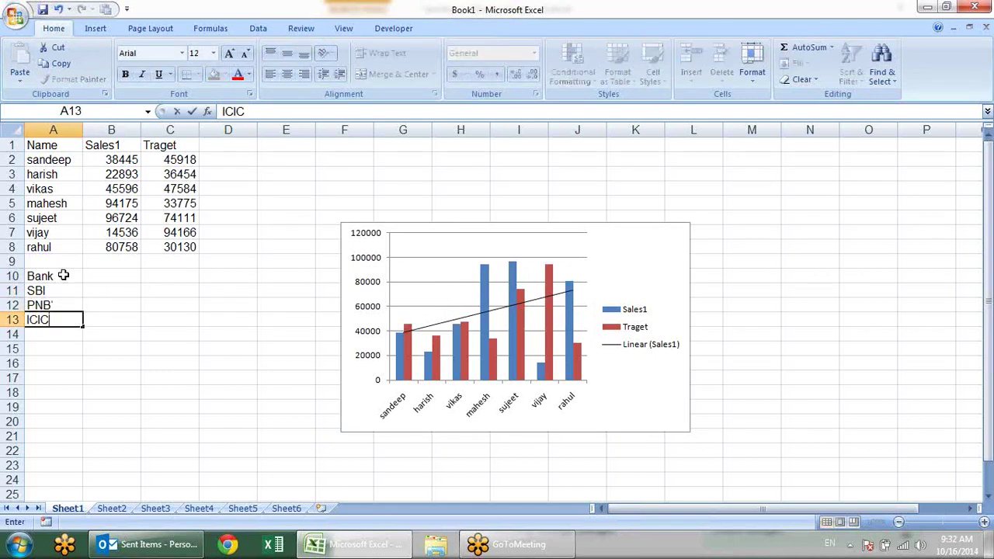
pyautogui.press('Return')
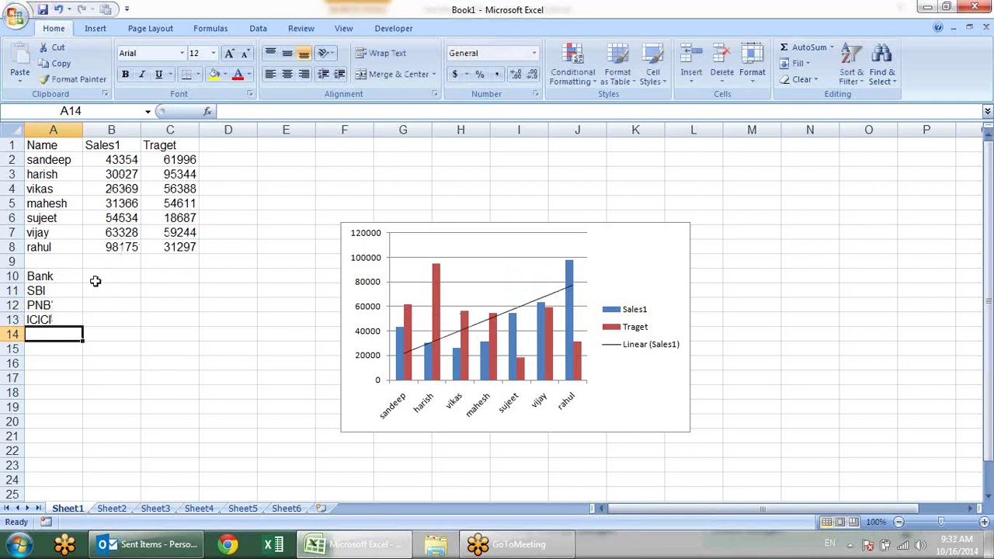
# Enter the Inv heading with investments 20, 25 and 30 in B10:B13
pyautogui.click(94, 281)
pyautogui.write('U')
pyautogui.press('BackSpace')
pyautogui.press('BackSpace')
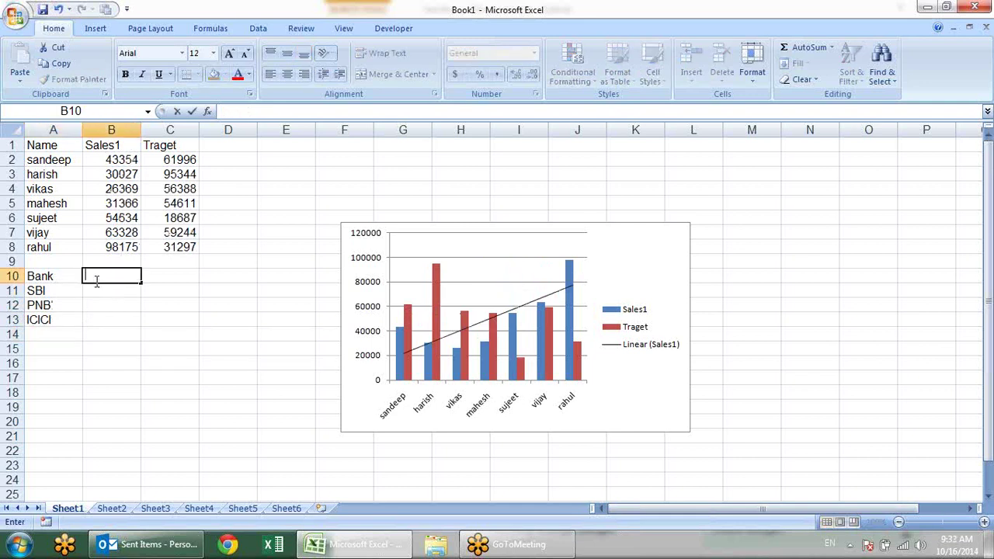
pyautogui.write('Inv')
pyautogui.press('Return')
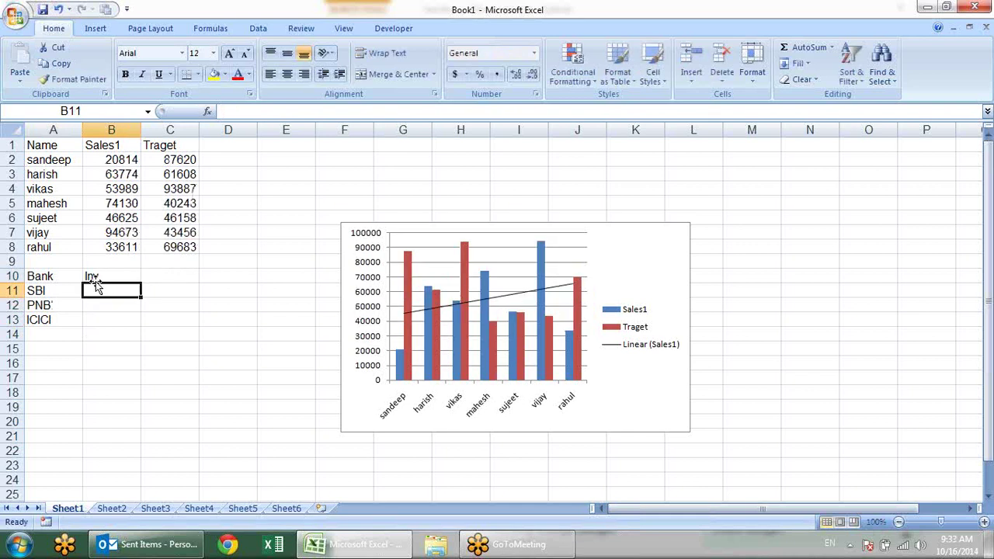
pyautogui.moveTo(97, 287); pyautogui.dragTo(116, 315)
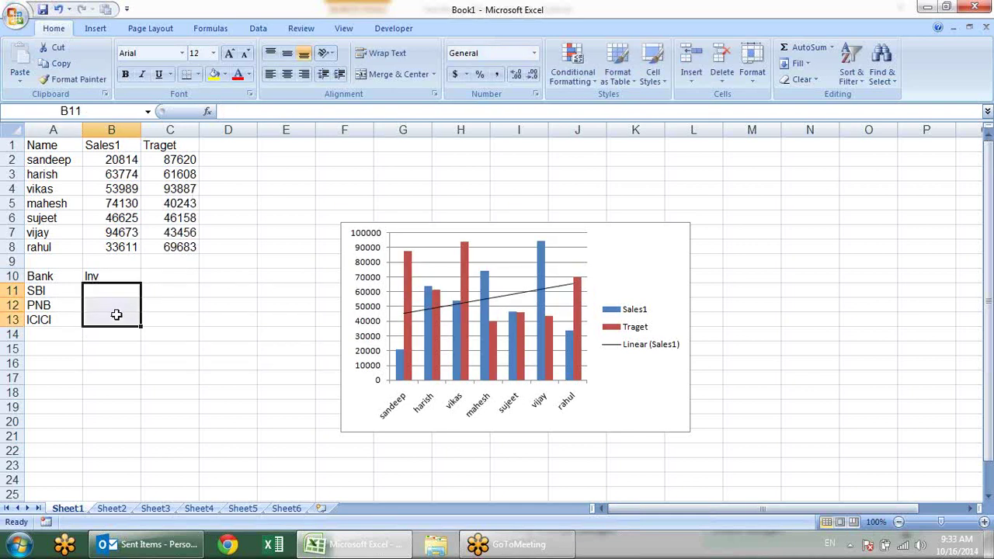
pyautogui.click(122, 291)
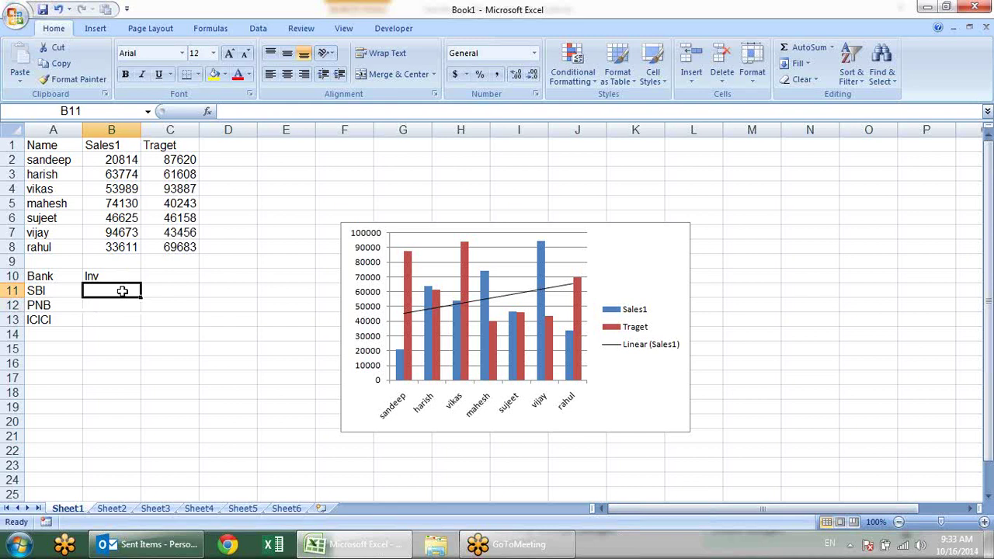
pyautogui.write('20')
pyautogui.press('Tab')
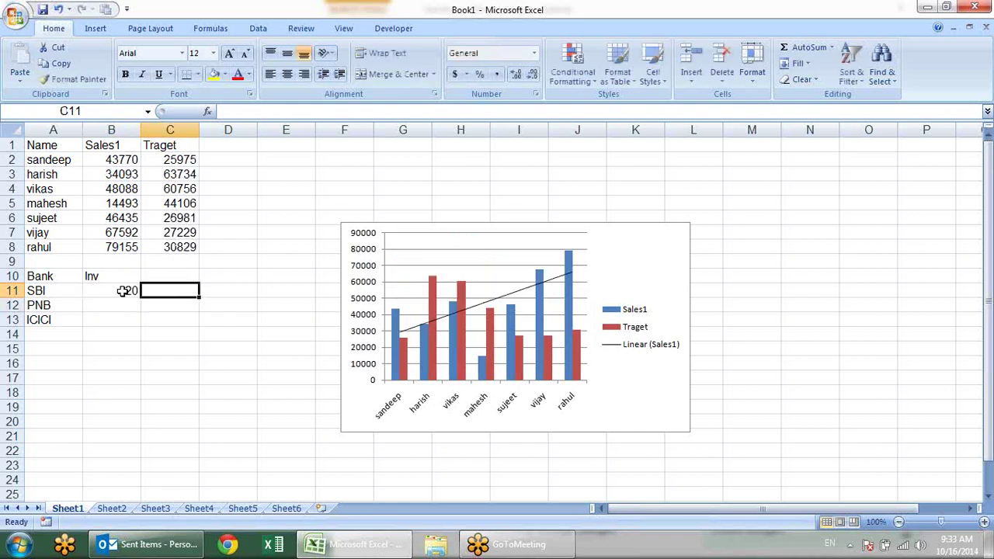
pyautogui.click(122, 291)
pyautogui.press('Return')
pyautogui.write('25')
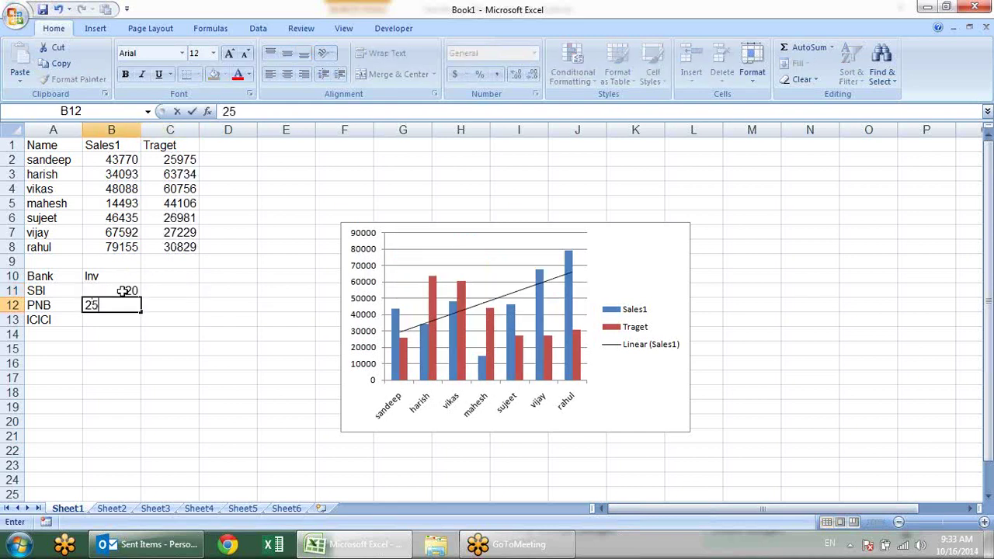
pyautogui.press('Return')
pyautogui.write('30')
pyautogui.press('Return')
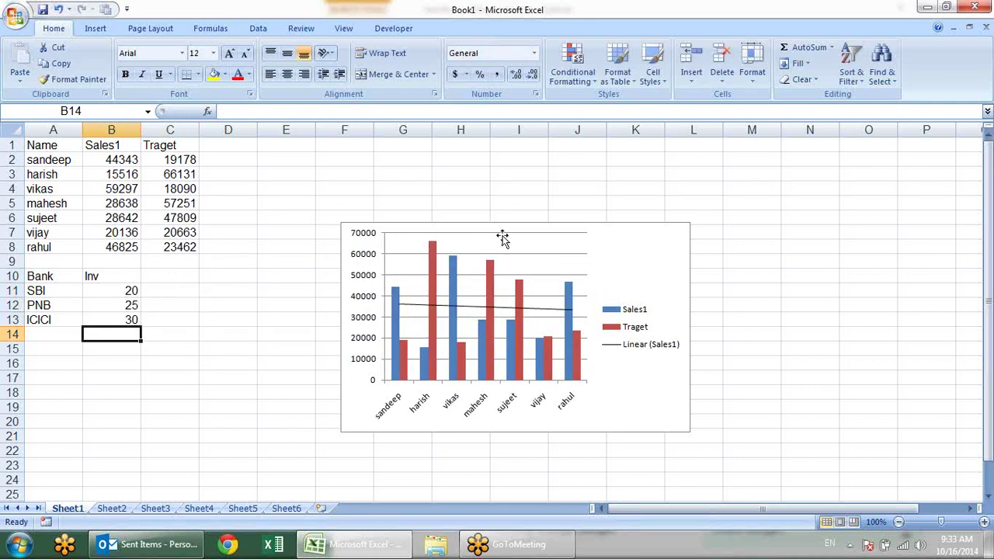
pyautogui.click(543, 238)
# Move the Sales1 chart right to columns L–P
pyautogui.click(618, 223)
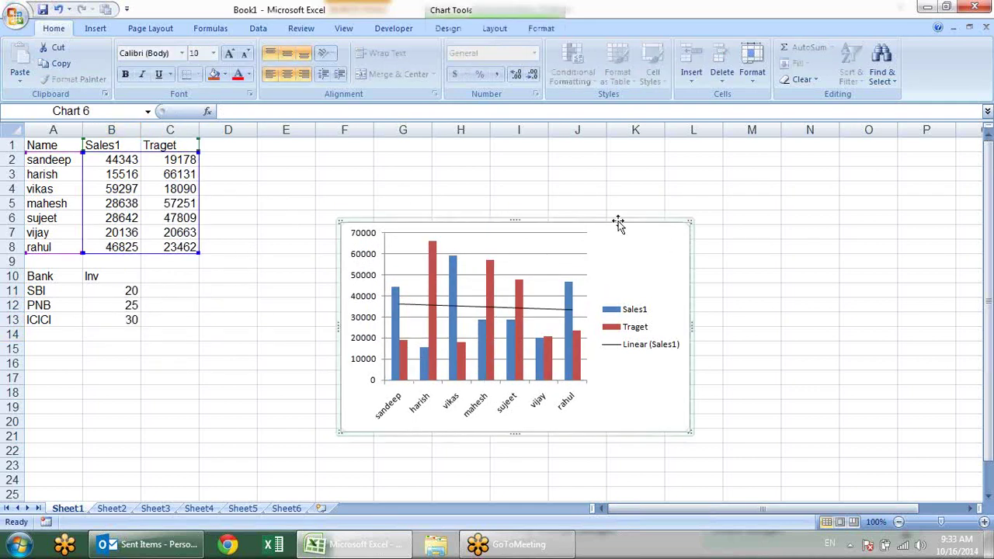
pyautogui.click(447, 28)
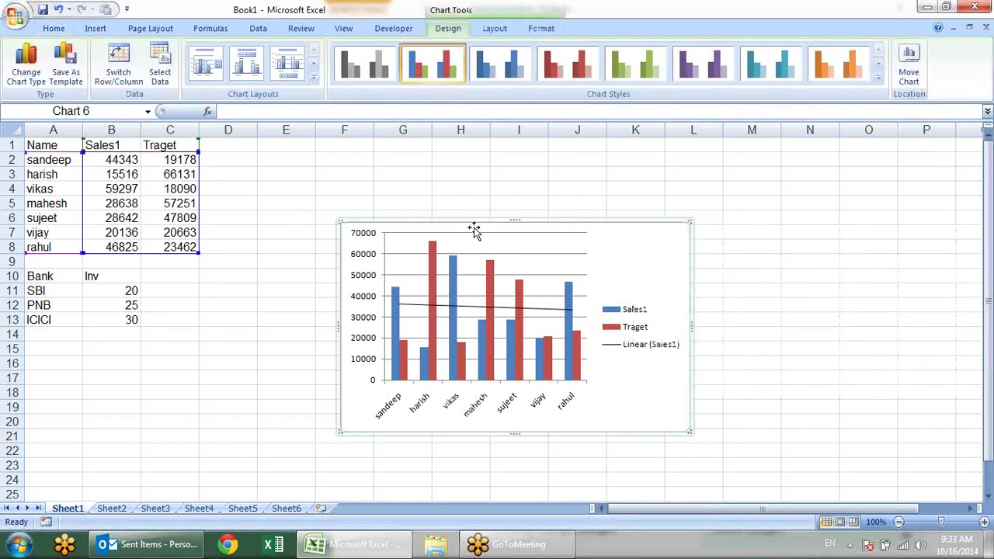
pyautogui.moveTo(473, 223); pyautogui.dragTo(762, 179)
pyautogui.click(215, 308)
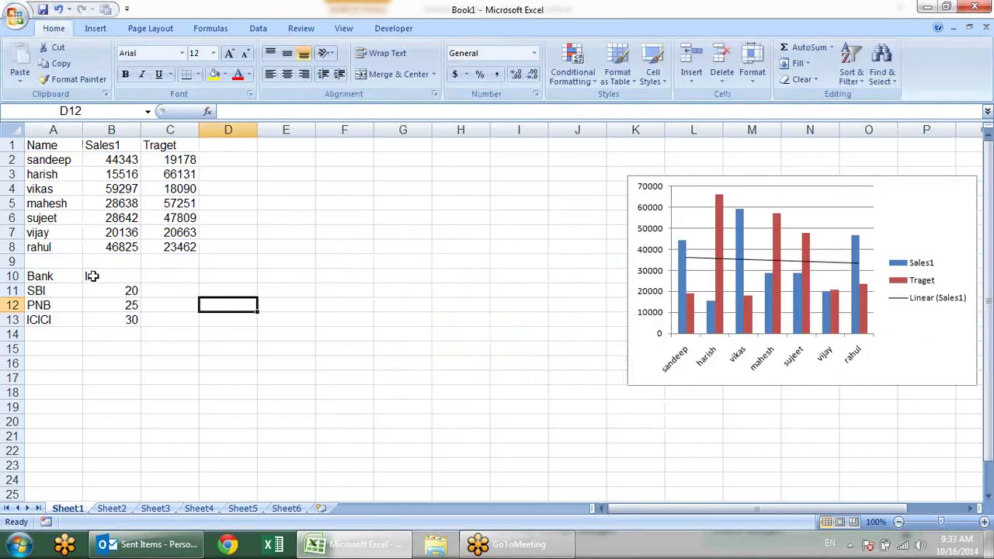
# Insert a clustered column chart of A10:B13 and switch row/column so each bank is a series
pyautogui.click(79, 278)
pyautogui.moveTo(79, 278); pyautogui.dragTo(115, 319)
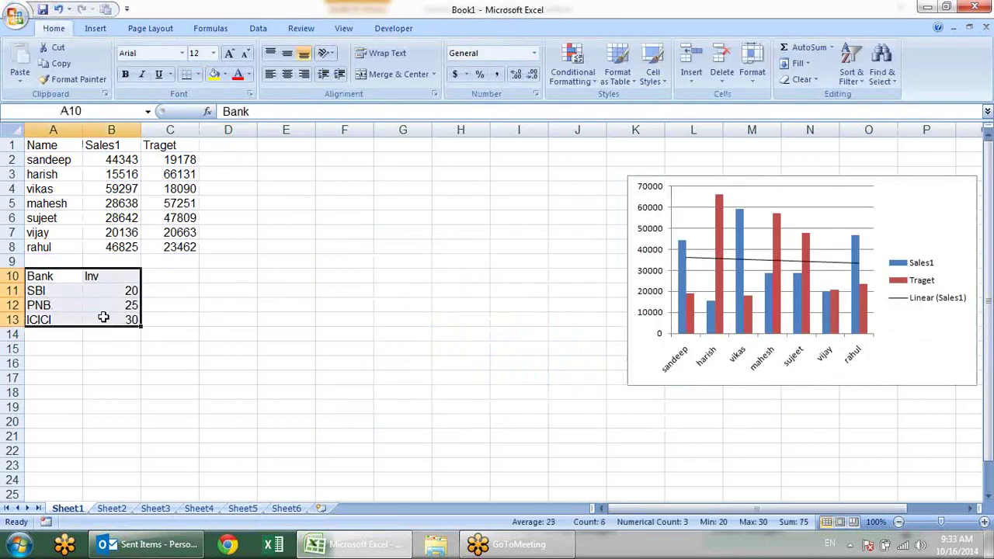
pyautogui.click(94, 29)
pyautogui.click(236, 70)
pyautogui.click(242, 124)
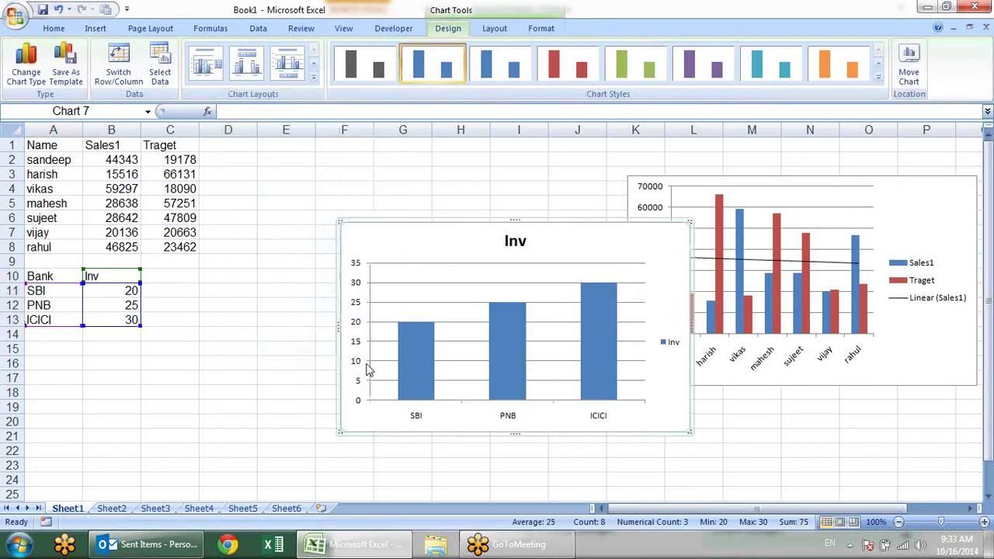
pyautogui.moveTo(473, 225); pyautogui.dragTo(364, 244)
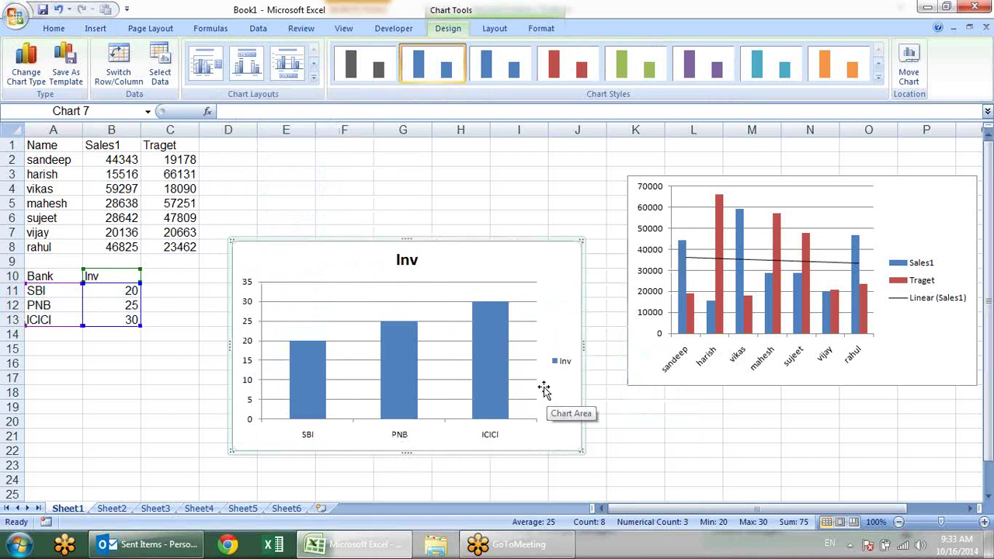
pyautogui.click(116, 64)
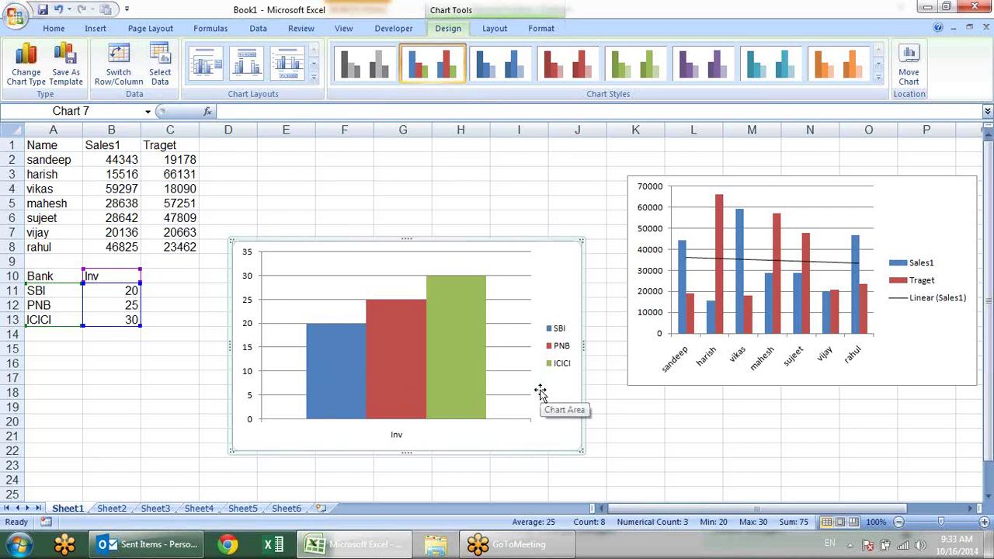
pyautogui.click(551, 366)
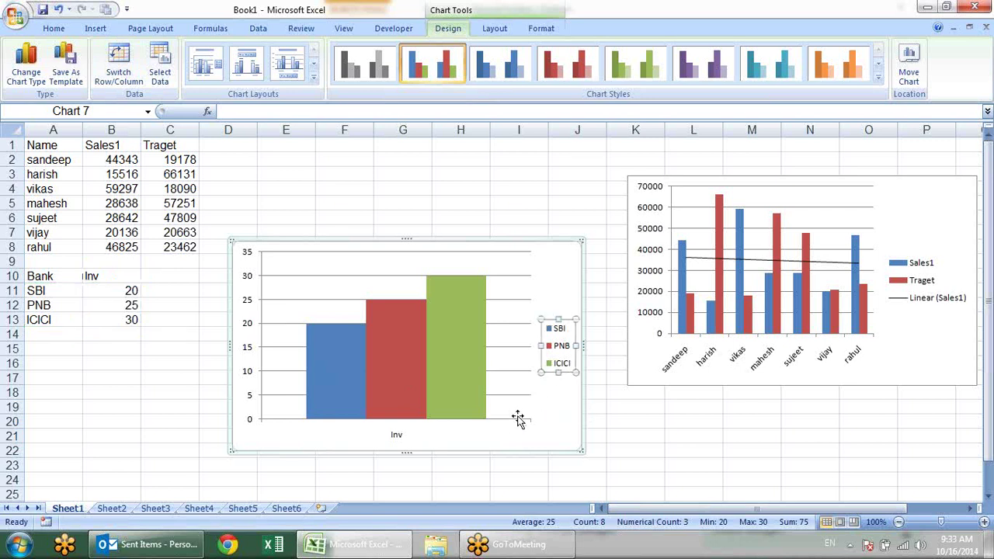
pyautogui.click(194, 304)
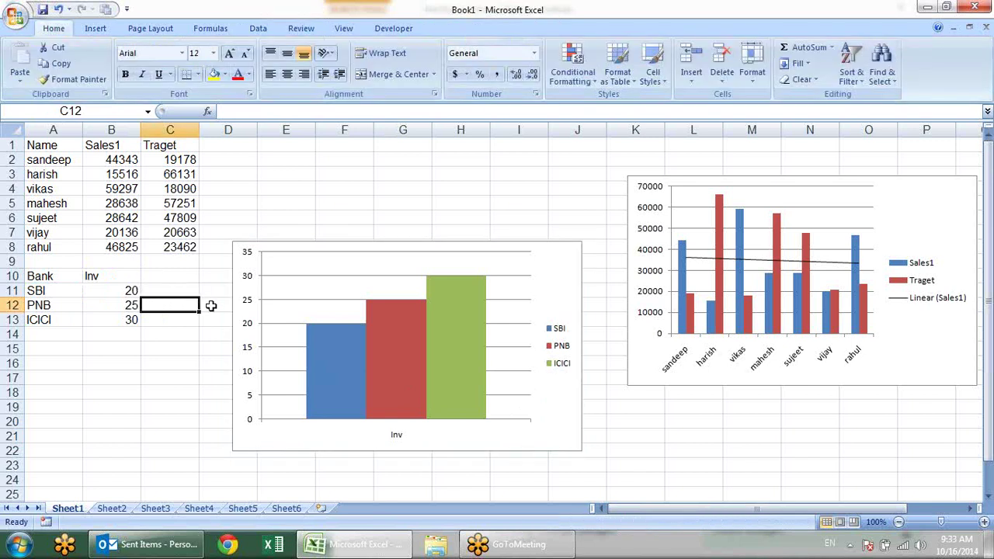
# Enter the 2011-12 year header in B10 of the bank table
pyautogui.click(100, 277)
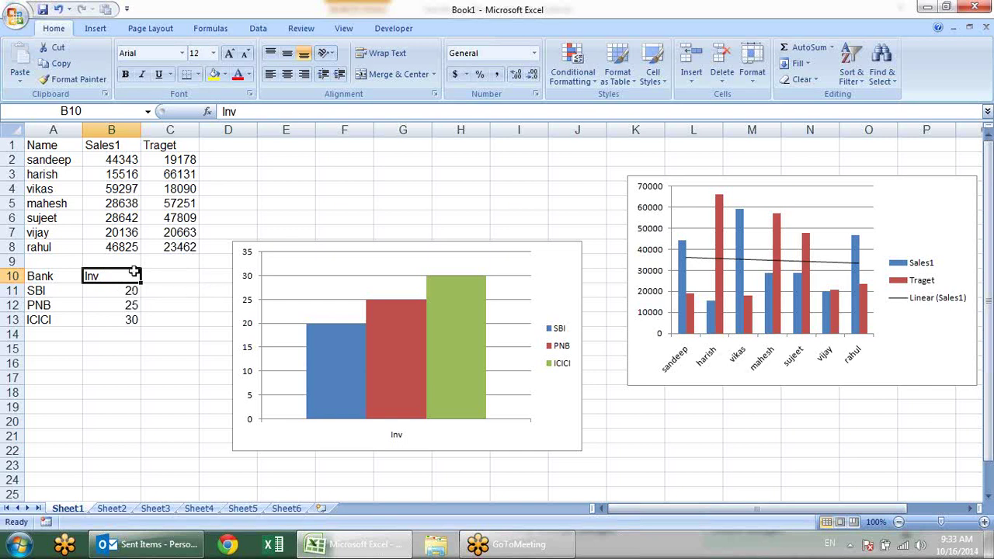
pyautogui.write('y')
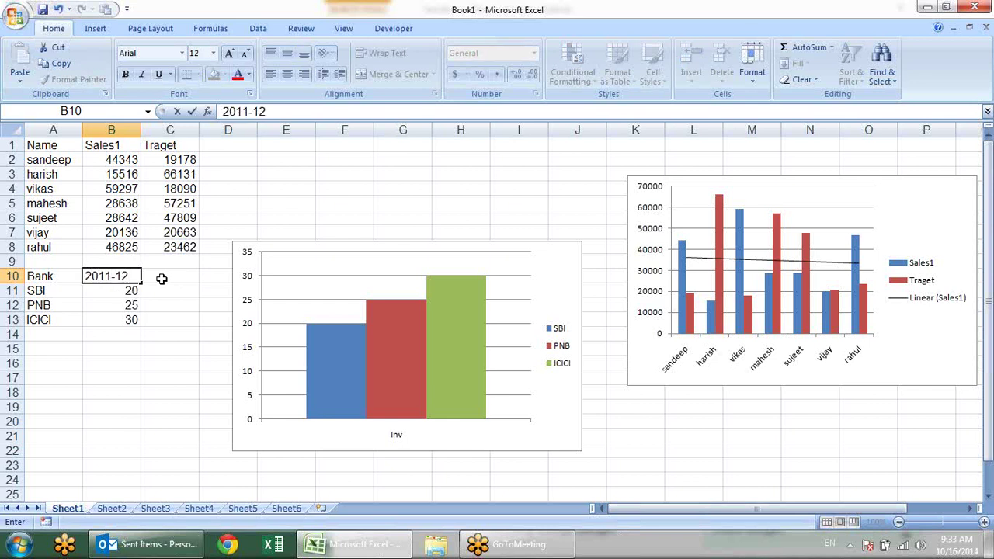
pyautogui.press('Return')
pyautogui.click(131, 278)
pyautogui.moveTo(140, 284); pyautogui.dragTo(221, 278)
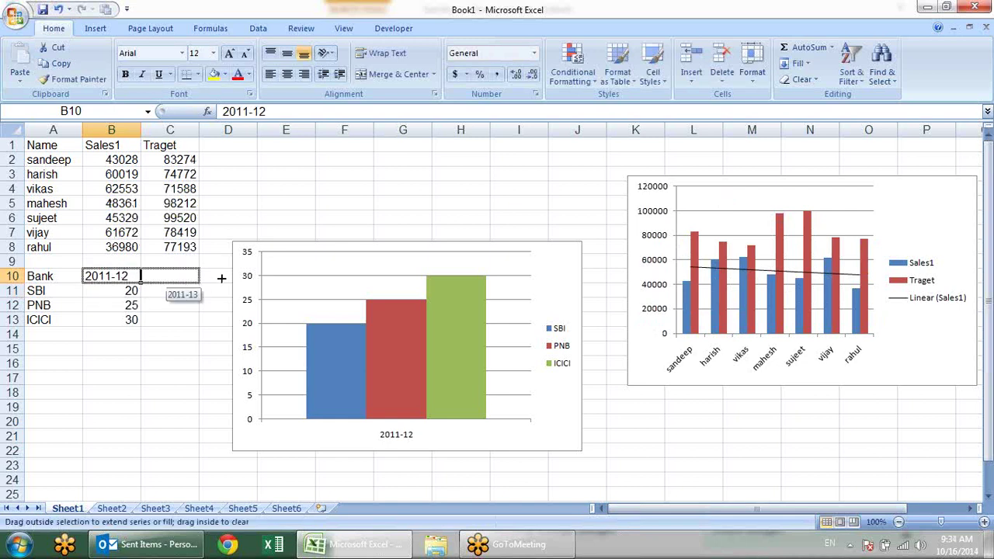
pyautogui.moveTo(221, 277); pyautogui.dragTo(128, 289)
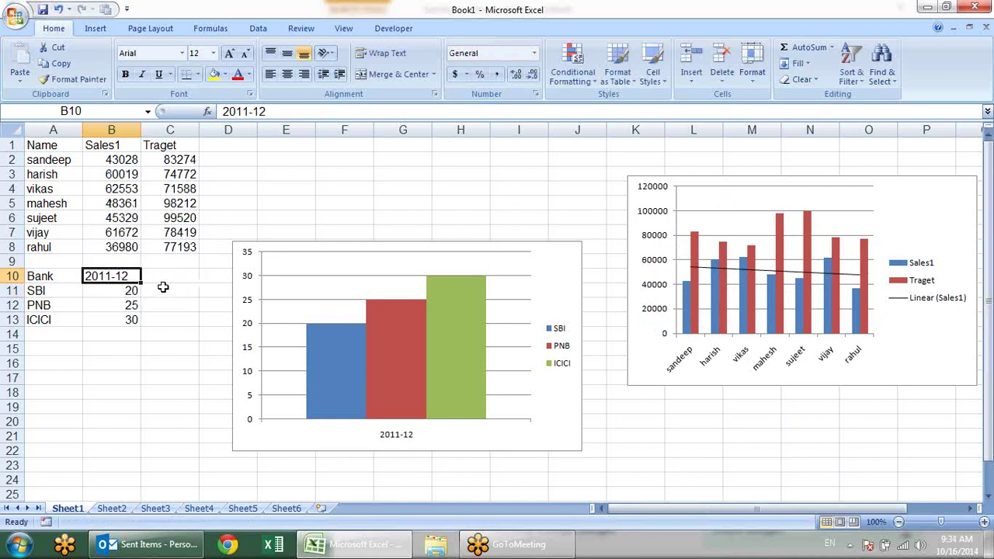
# Enter 2012-13 in C10 and 20143-14 in D10, then select the bank chart
pyautogui.click(167, 278)
pyautogui.write('2012-13')
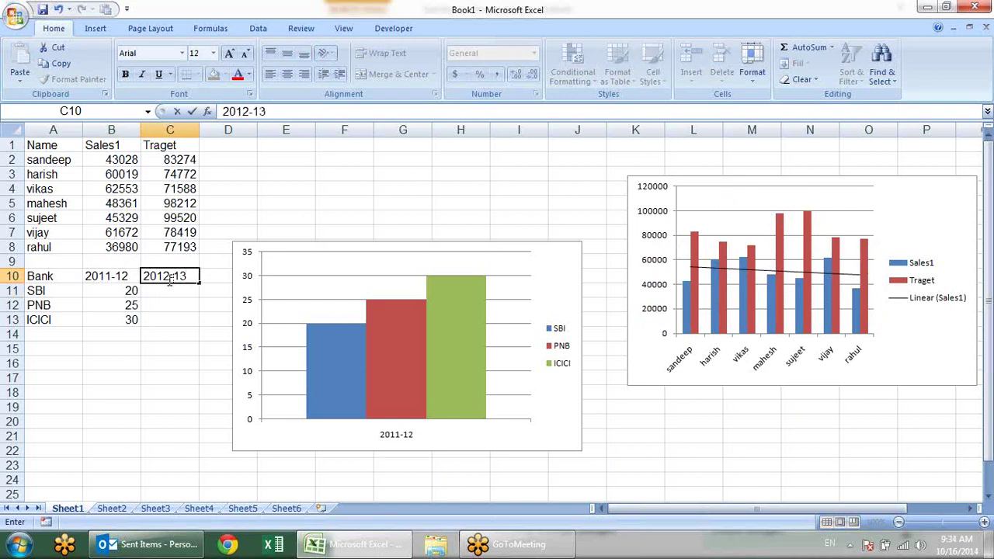
pyautogui.press('Return')
pyautogui.click(167, 278)
pyautogui.press('Right')
pyautogui.write('2')
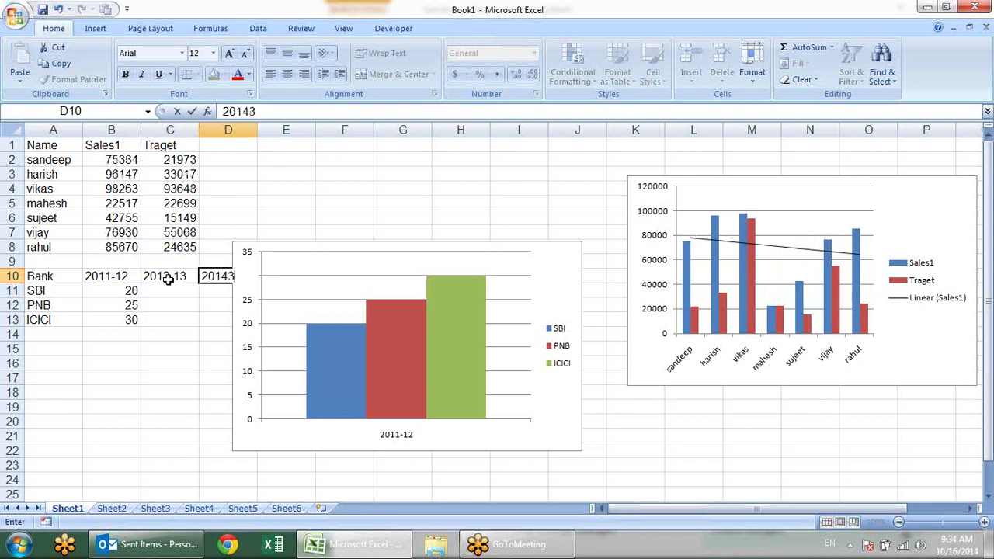
pyautogui.press('Return')
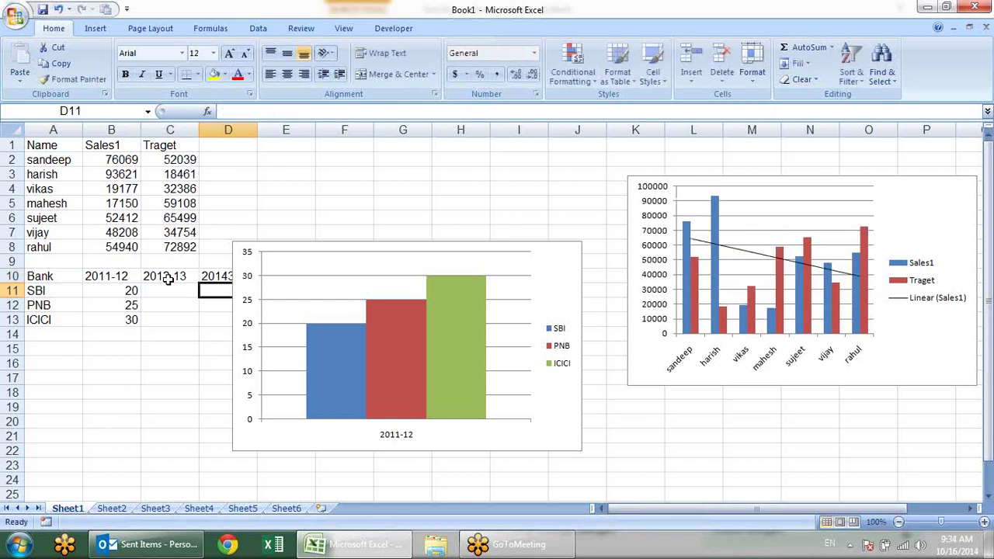
pyautogui.click(350, 242)
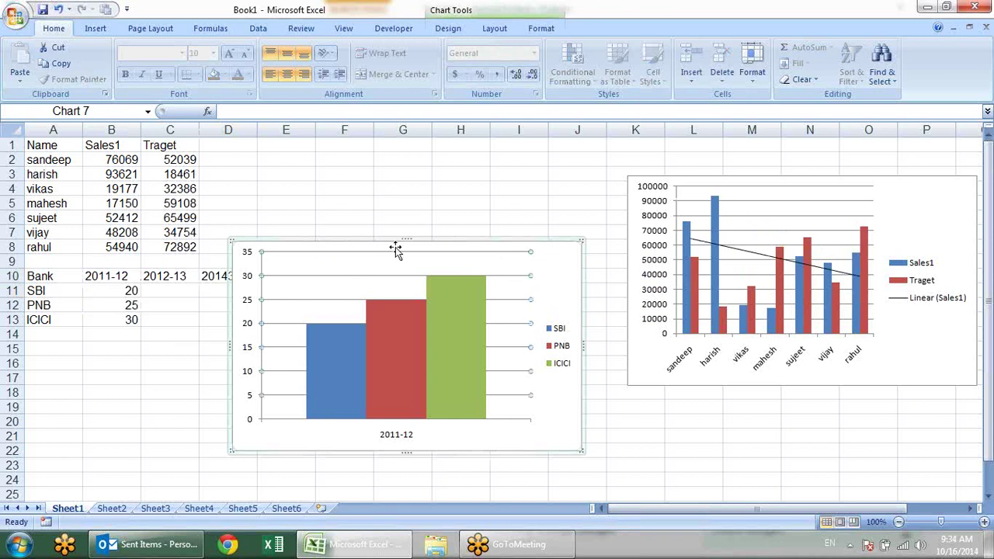
# Enter the 2012-13 values 55, 65 and 42 in C11:C13
pyautogui.moveTo(412, 237); pyautogui.dragTo(562, 220)
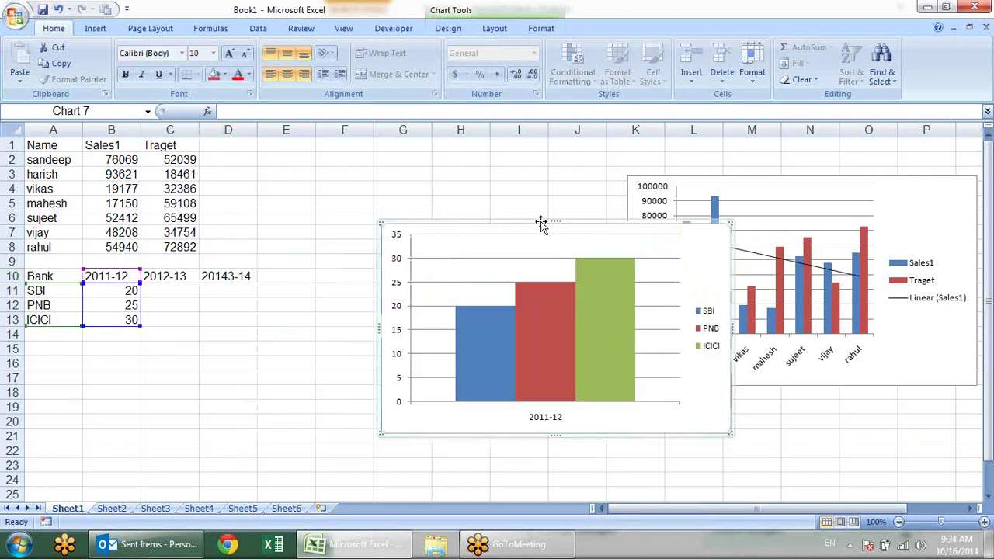
pyautogui.click(191, 289)
pyautogui.write('55')
pyautogui.press('Return')
pyautogui.write('65')
pyautogui.press('Return')
pyautogui.write('42')
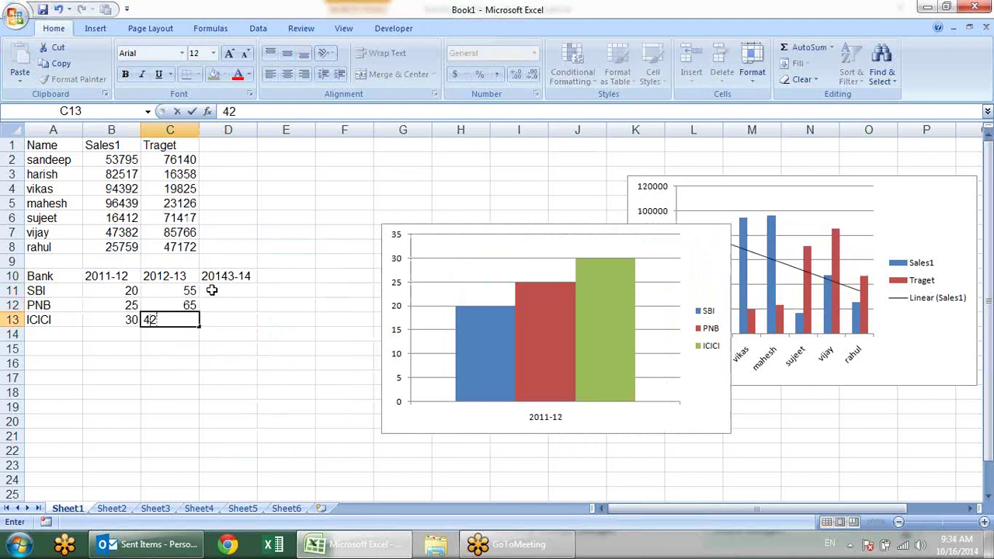
pyautogui.press('Return')
# Enter the 20143-14 values 41, 25 and 25 in D11:D13
pyautogui.press('Up')
pyautogui.press('Right')
pyautogui.press('Right')
pyautogui.press('Left')
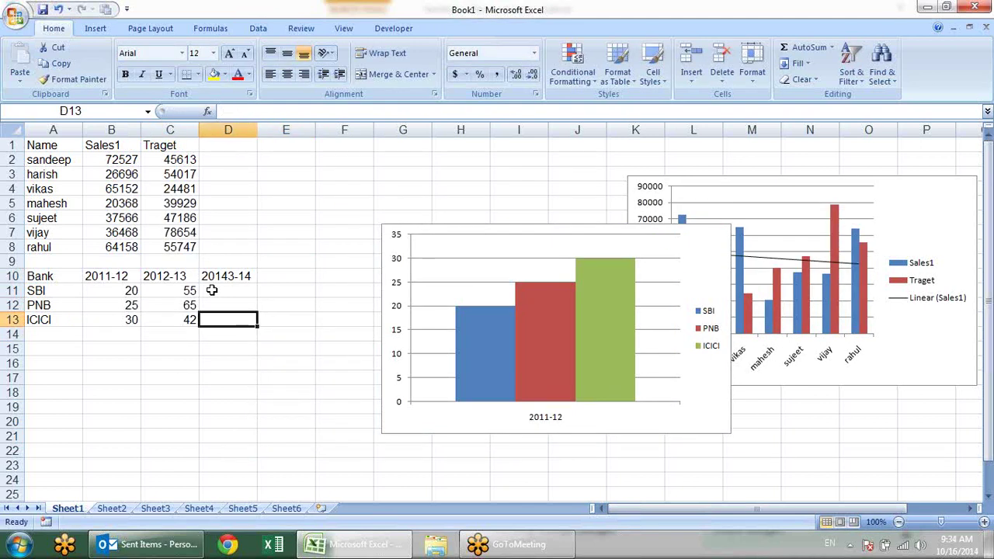
pyautogui.press('Up')
pyautogui.press('Up')
pyautogui.write('41')
pyautogui.press('Return')
pyautogui.write('25')
pyautogui.press('Return')
pyautogui.write('25')
pyautogui.press('Return')
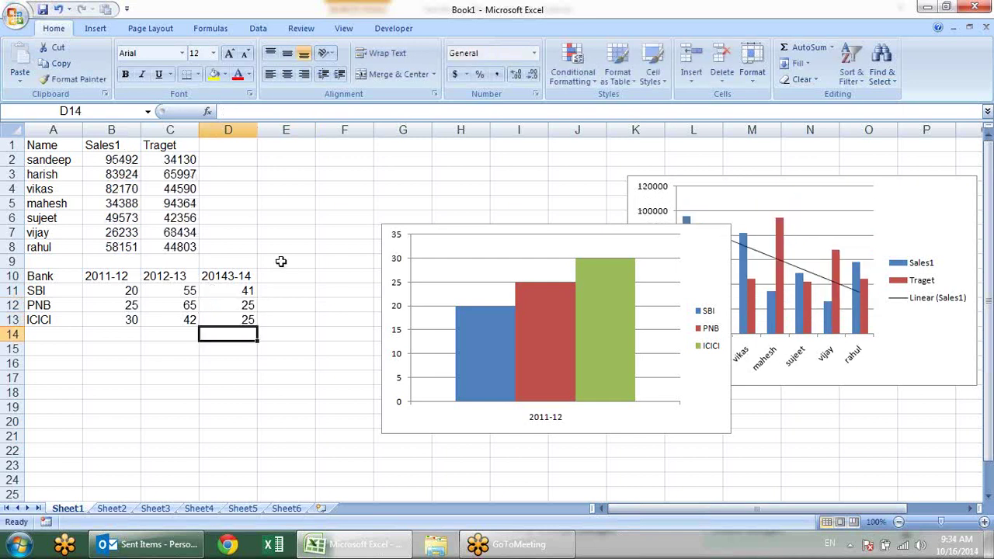
# Extend the bank chart's source range to include the 2012-13 and 20143-14 columns
pyautogui.click(551, 251)
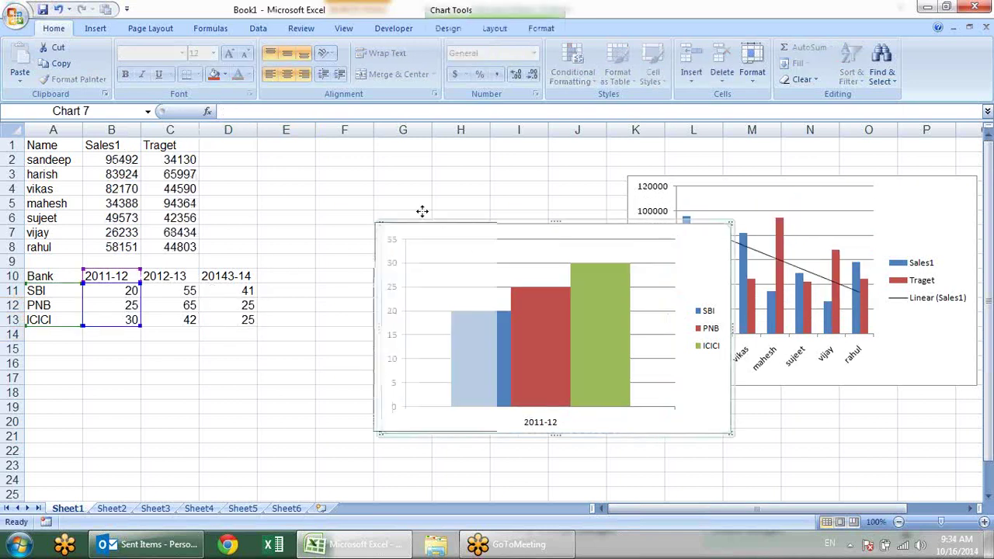
pyautogui.moveTo(471, 231); pyautogui.dragTo(404, 207)
pyautogui.moveTo(143, 322); pyautogui.dragTo(141, 327)
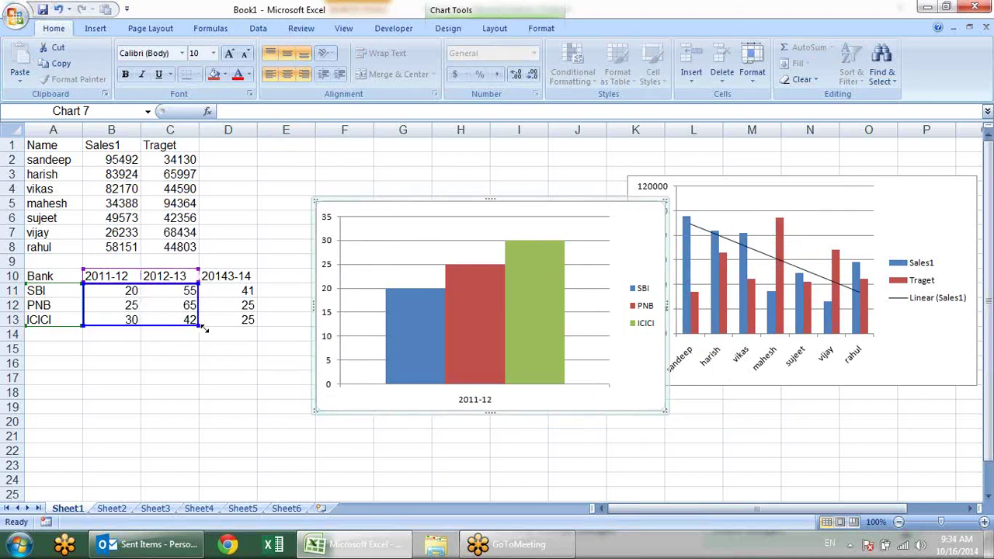
pyautogui.moveTo(141, 326); pyautogui.dragTo(242, 332)
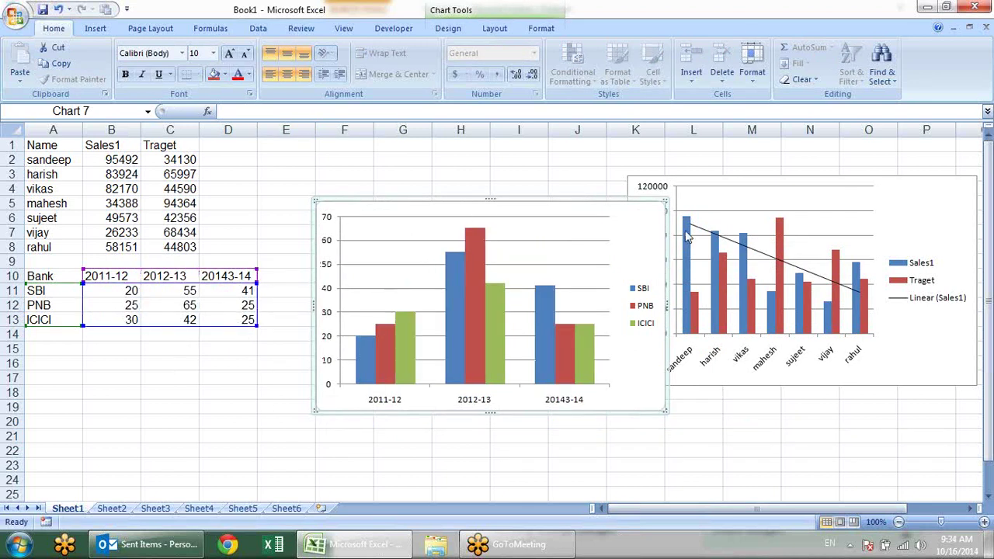
pyautogui.moveTo(590, 204)
pyautogui.mouseDown()
pyautogui.moveTo(529, 223)
pyautogui.moveTo(522, 205)
pyautogui.mouseUp()
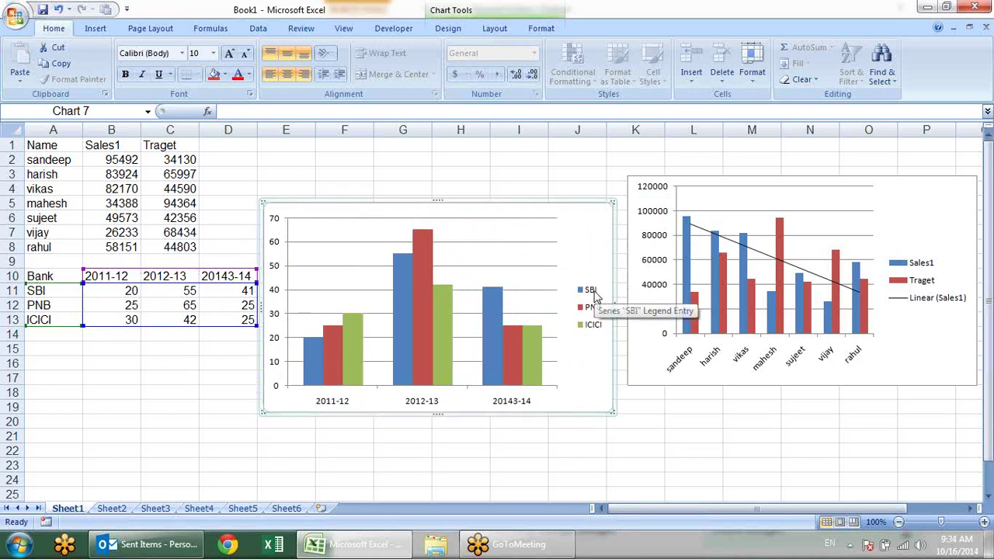
# Add value data labels to the SBI, PNB and ICICI series in the bank chart
pyautogui.click(309, 371)
pyautogui.click(340, 364)
pyautogui.click(351, 354)
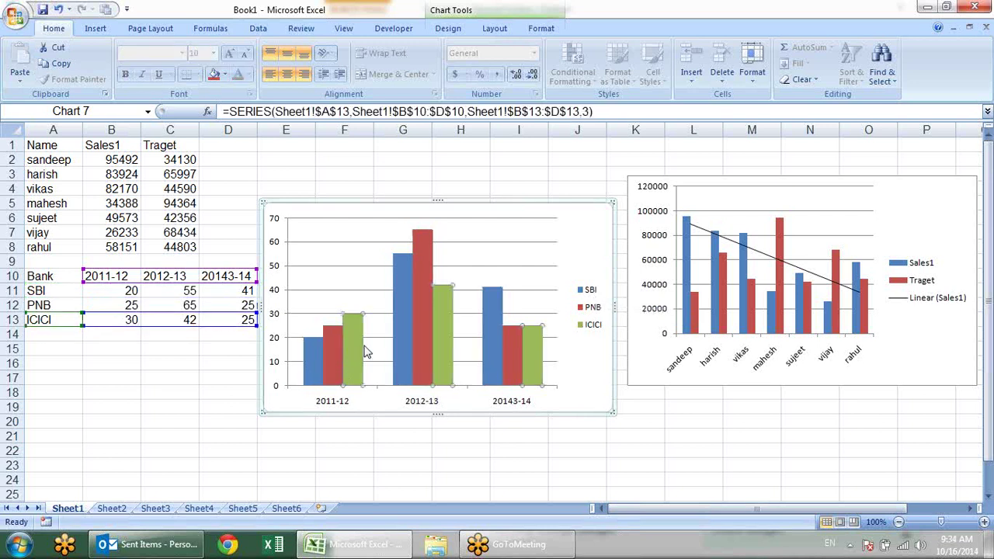
pyautogui.rightClick(409, 314)
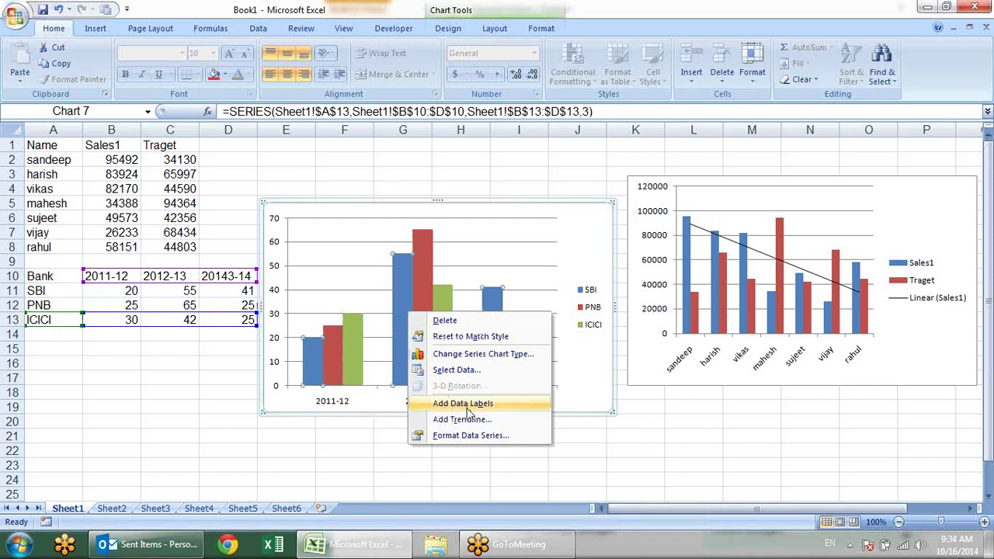
pyautogui.click(466, 404)
pyautogui.rightClick(420, 312)
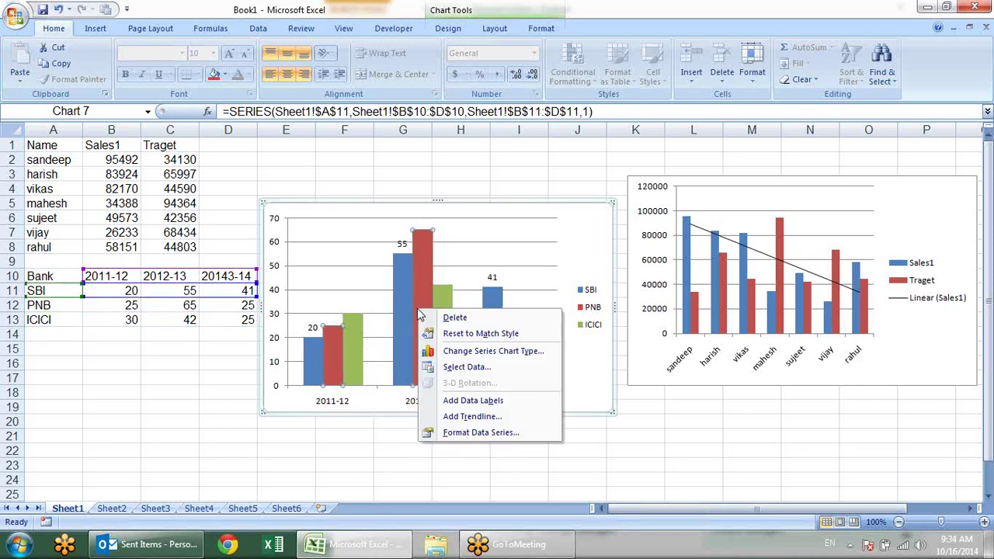
pyautogui.click(456, 400)
pyautogui.rightClick(444, 309)
pyautogui.click(489, 399)
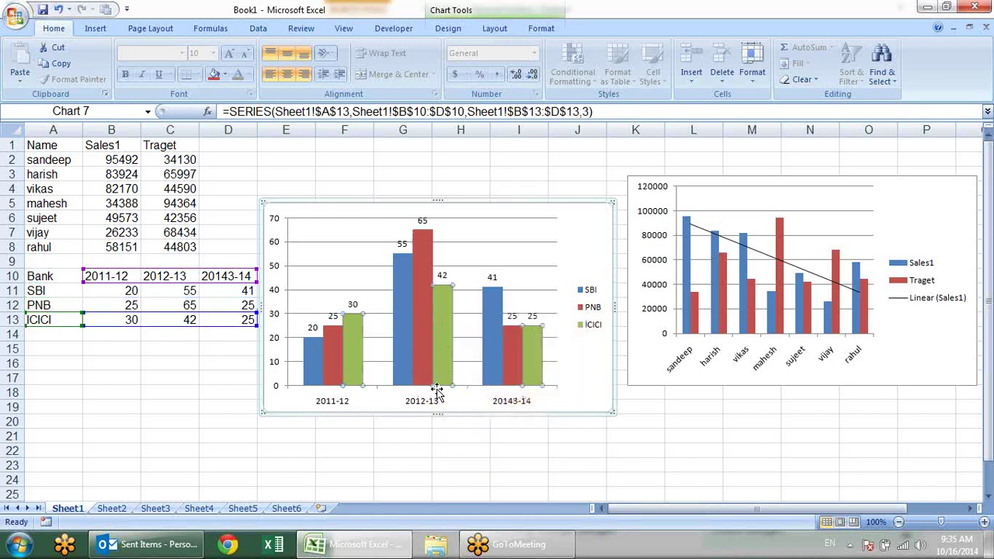
pyautogui.click(520, 233)
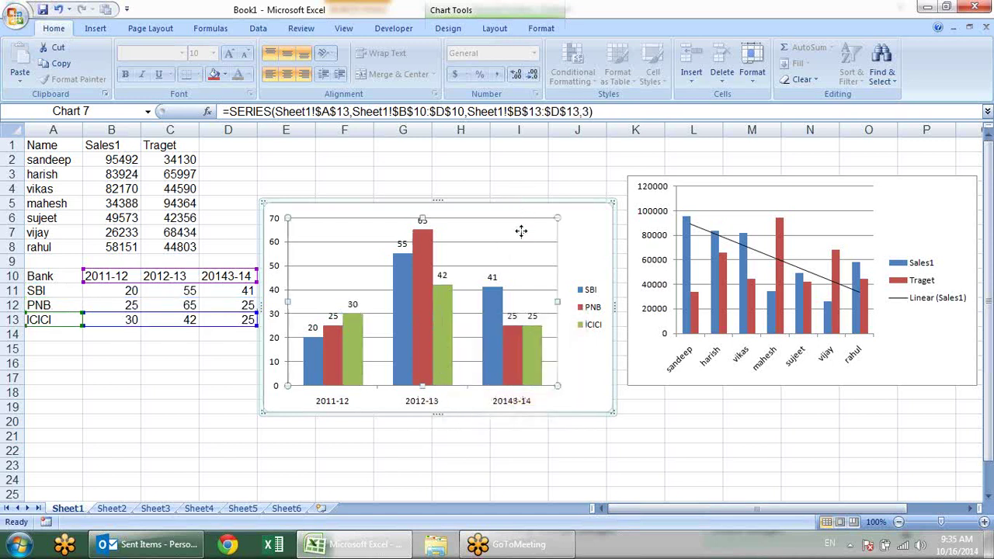
pyautogui.click(310, 355)
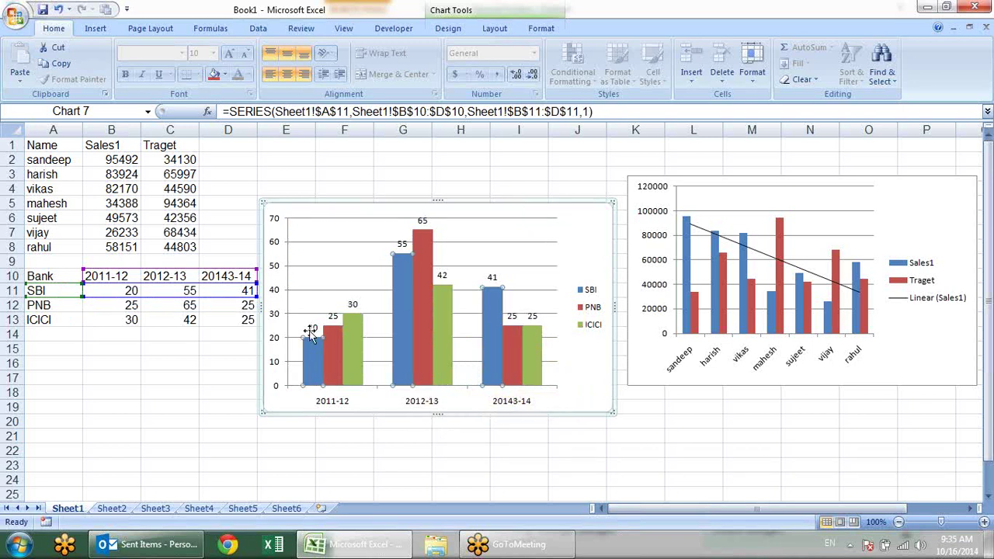
pyautogui.moveTo(313, 359)
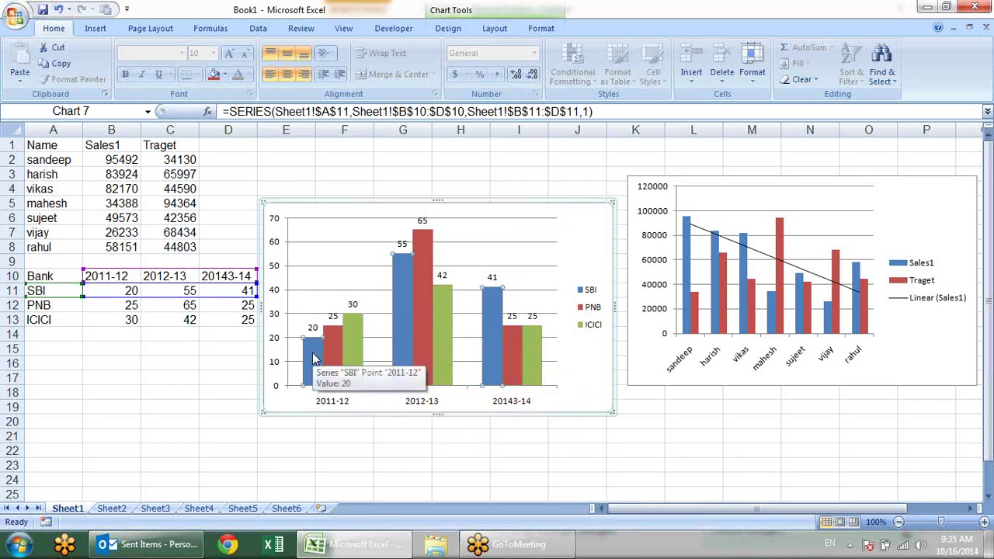
# Narrow the sales chart at the far right and give the SBI 2011-12 bar a picture or texture fill
pyautogui.click(659, 200)
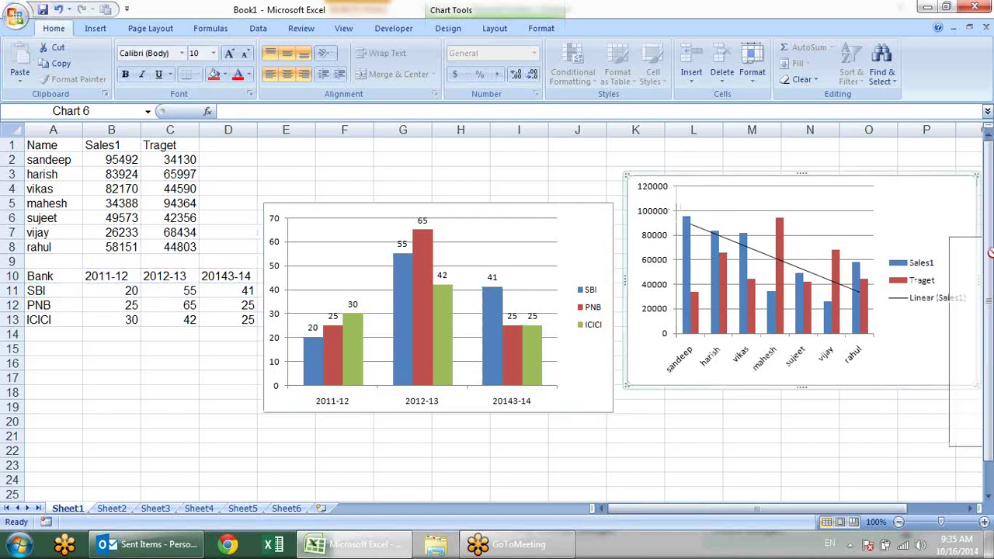
pyautogui.moveTo(640, 385); pyautogui.dragTo(954, 389)
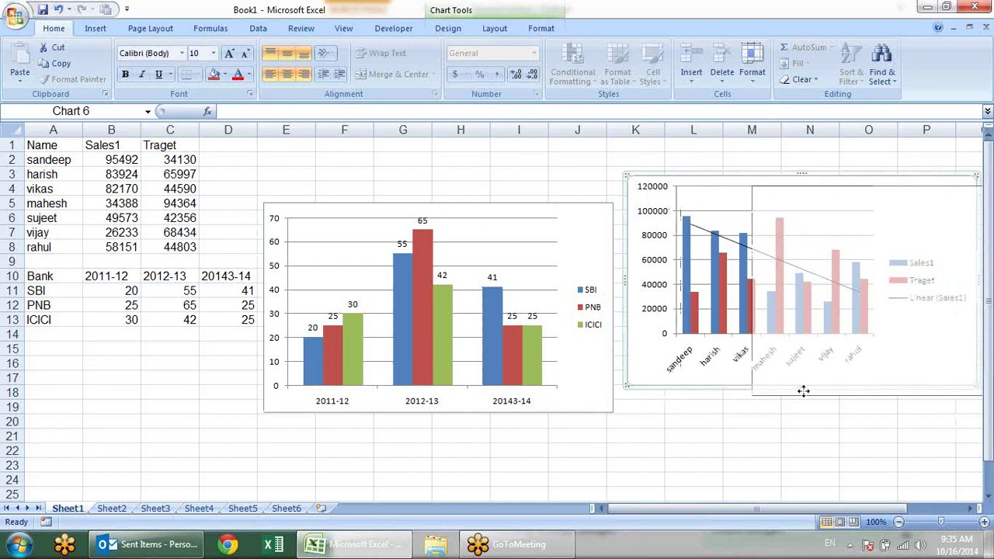
pyautogui.click(312, 361)
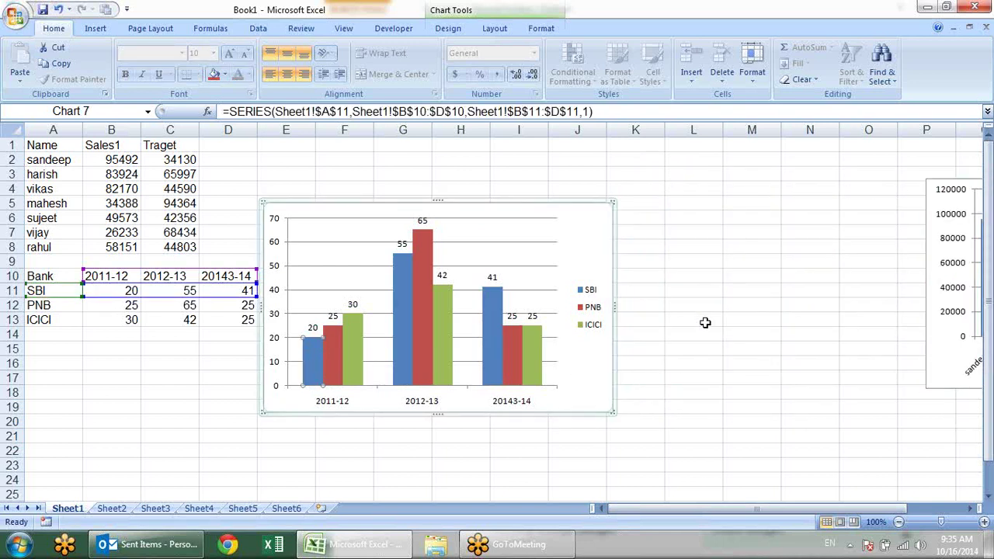
pyautogui.rightClick(317, 354)
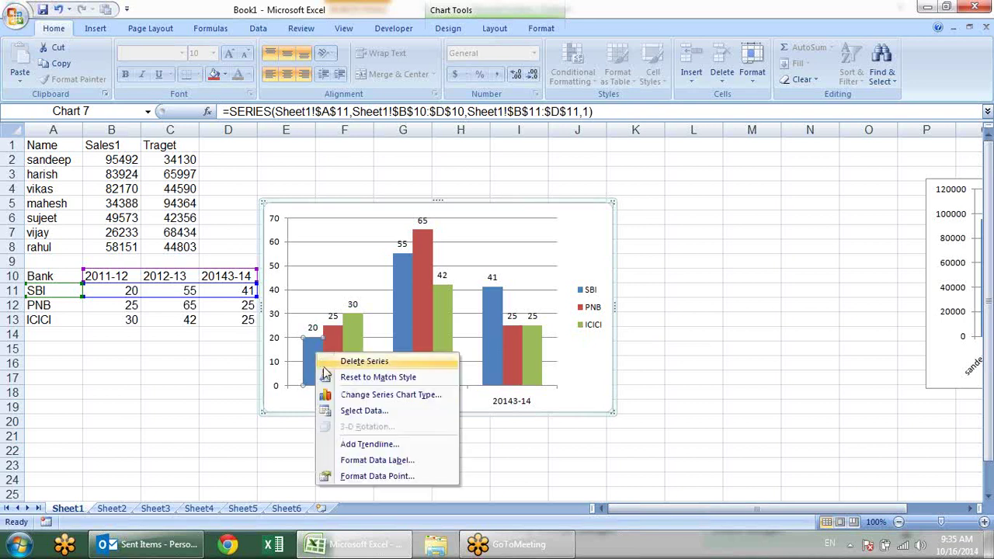
pyautogui.click(353, 476)
pyautogui.click(667, 137)
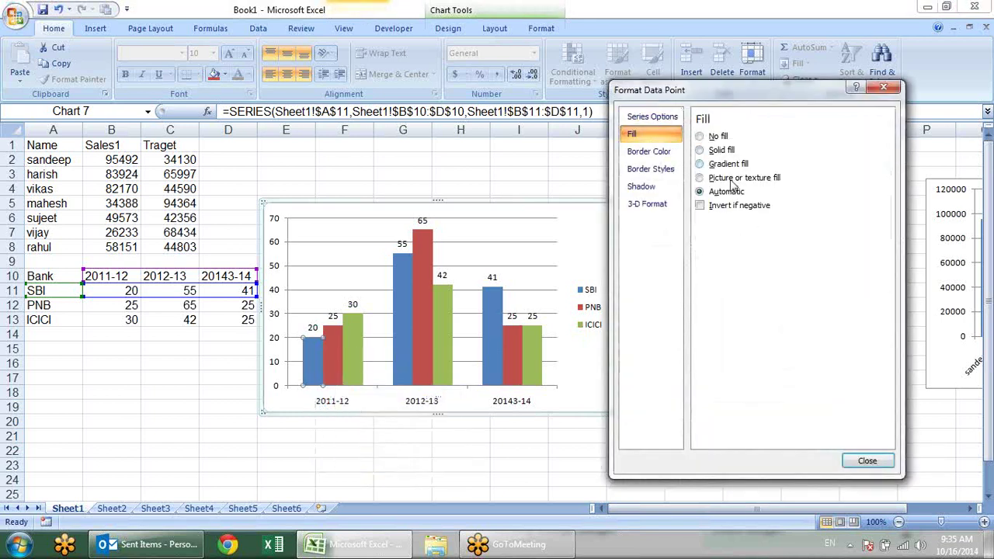
pyautogui.click(721, 178)
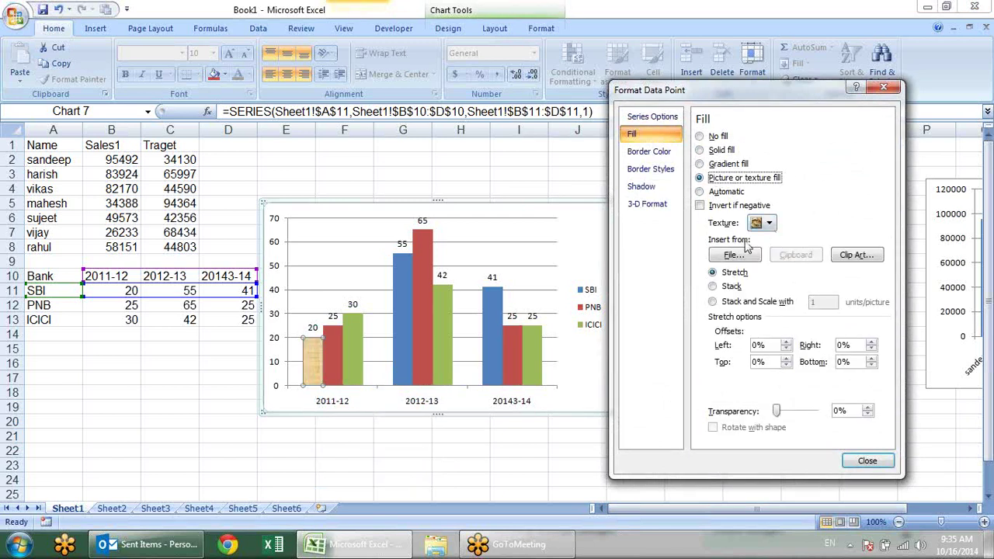
pyautogui.press('Escape')
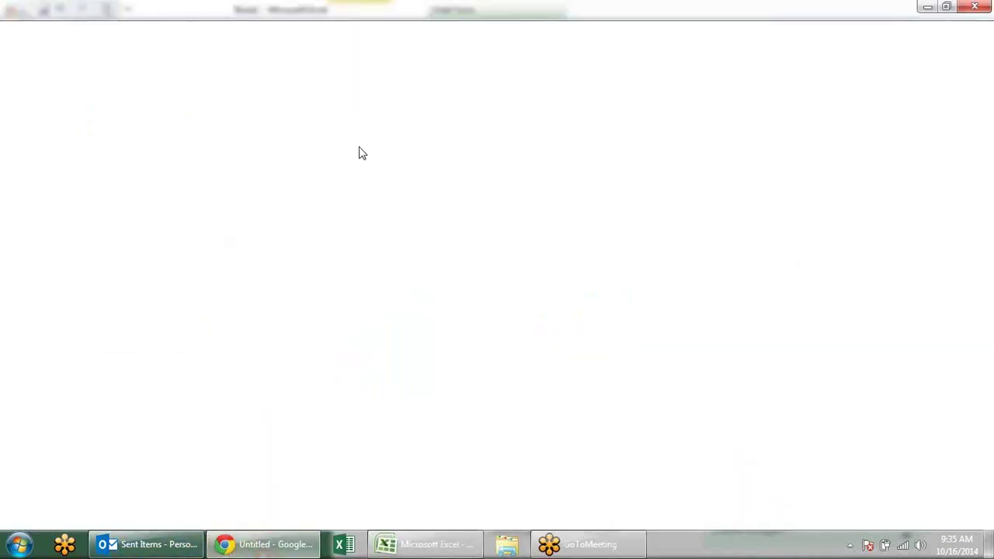
# Run a Google search for 'sbi logo' in Chrome
pyautogui.click(308, 32)
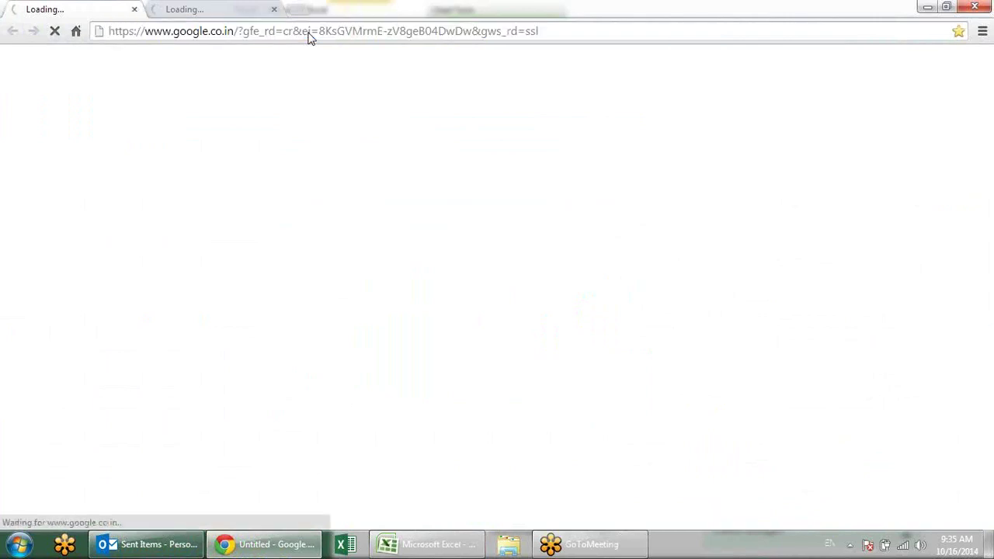
pyautogui.click(273, 9)
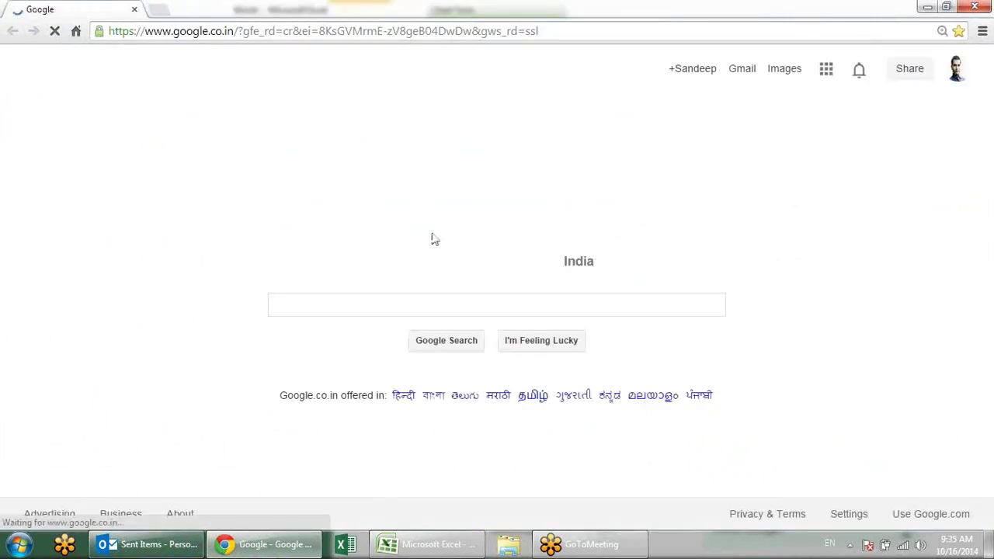
pyautogui.click(367, 305)
pyautogui.write('sbi')
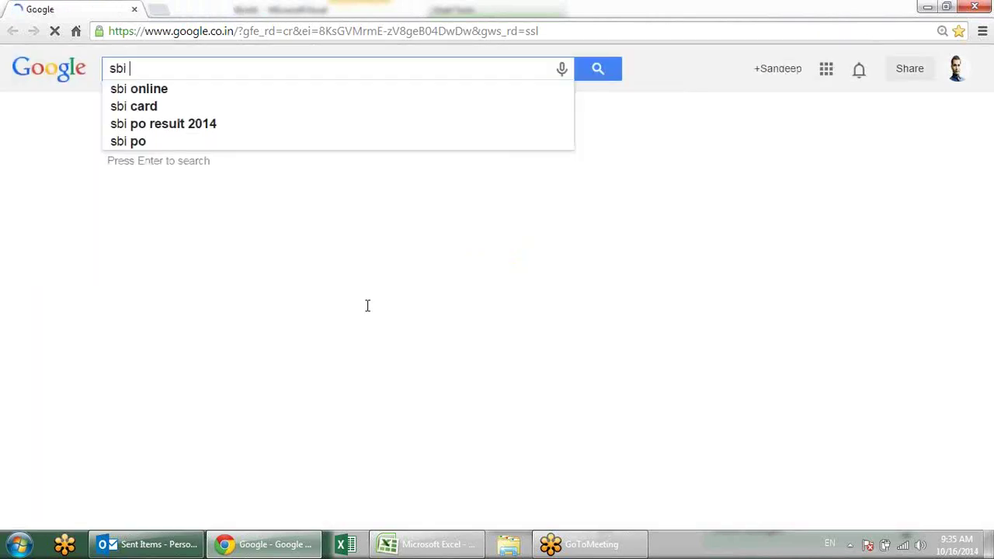
pyautogui.write(' logo')
pyautogui.press('Return')
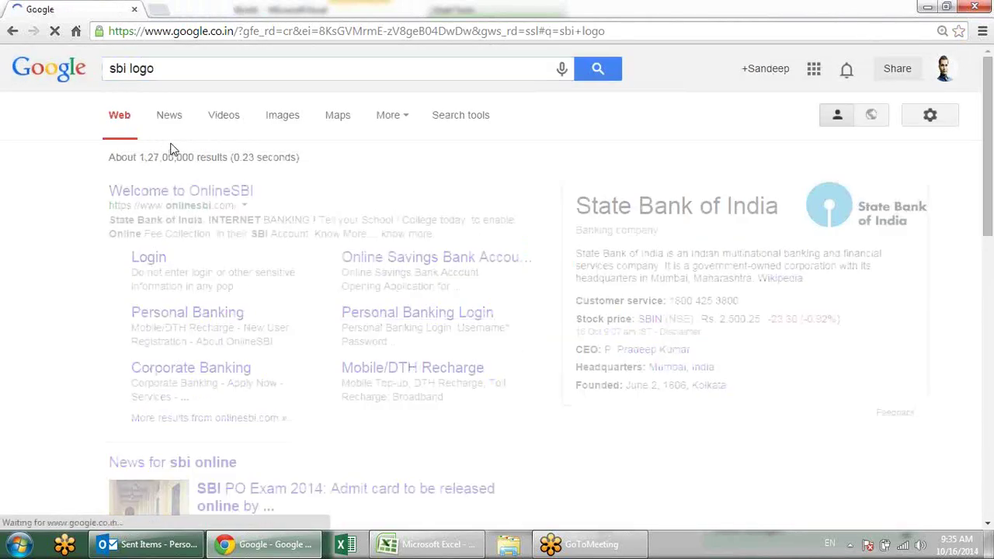
# Show the image results and browse through the SBI logo pictures
pyautogui.click(178, 127)
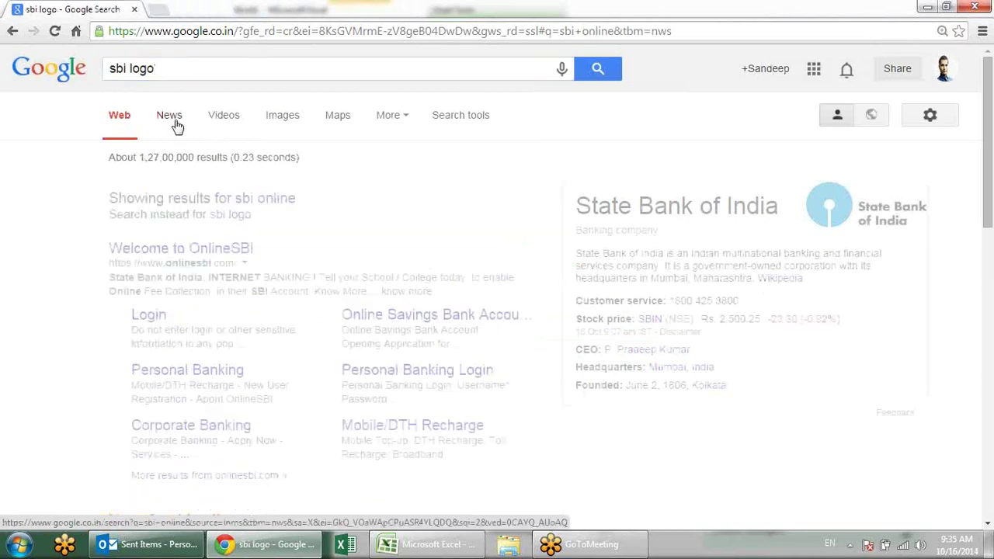
pyautogui.click(289, 115)
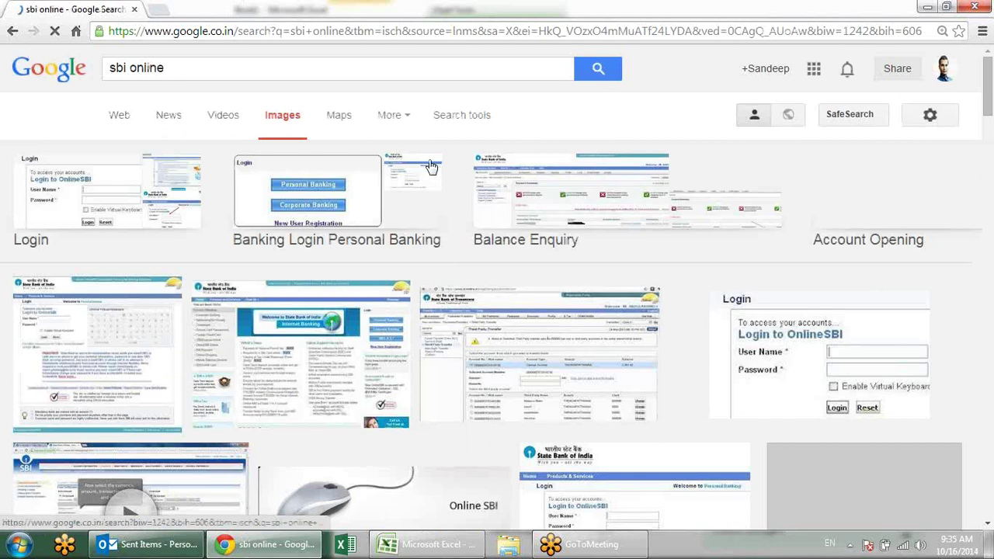
pyautogui.scroll(-2, 318, 189)
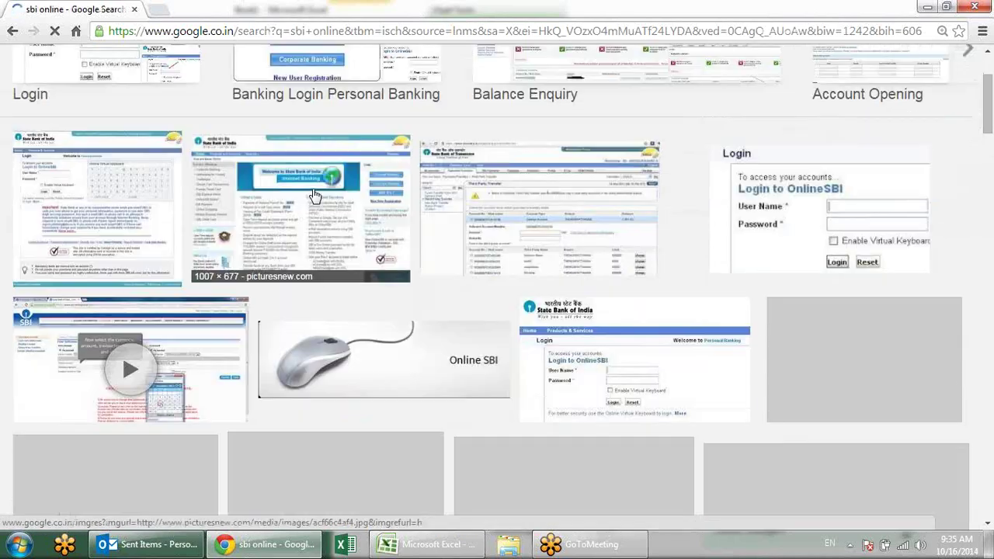
pyautogui.scroll(-3, 332, 207)
pyautogui.scroll(-3, 331, 207)
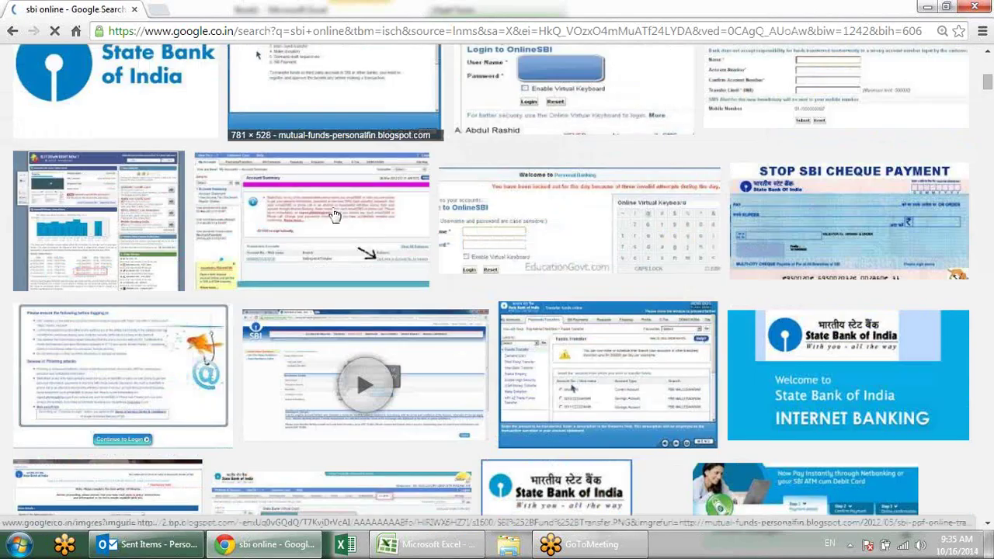
pyautogui.scroll(-4, 332, 207)
pyautogui.scroll(-2, 334, 212)
pyautogui.scroll(-2, 334, 212)
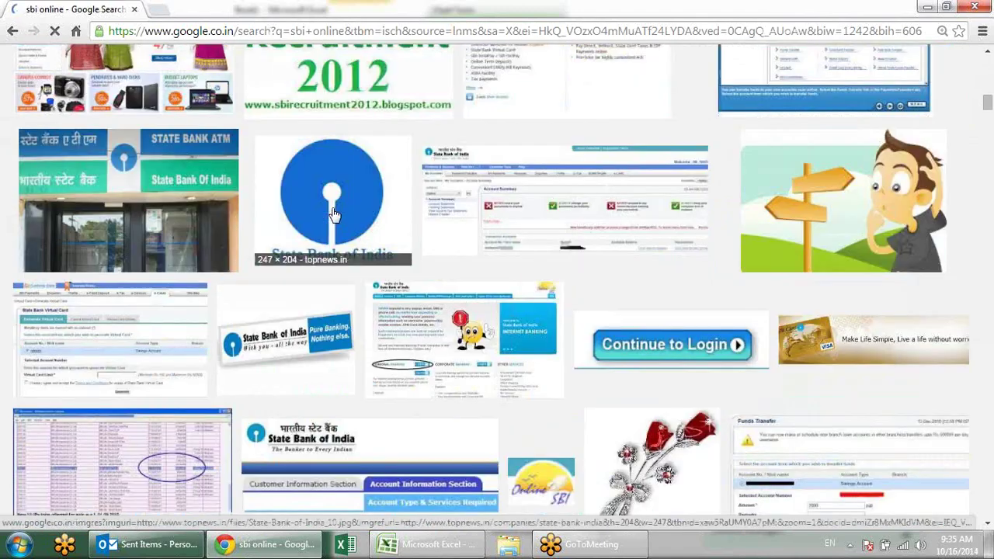
pyautogui.scroll(-1, 334, 212)
pyautogui.scroll(-2, 334, 214)
pyautogui.scroll(-1, 334, 215)
pyautogui.scroll(-4, 334, 214)
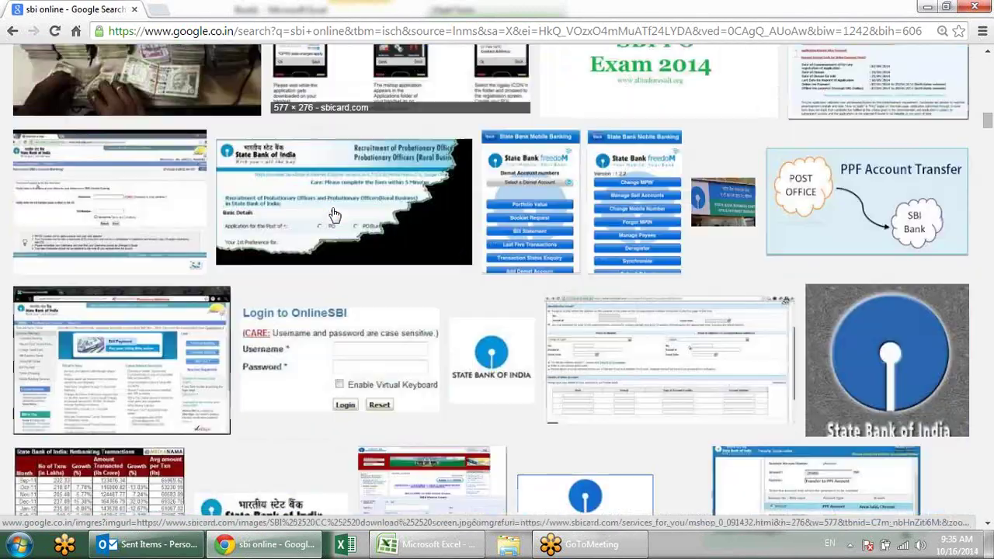
pyautogui.scroll(-5, 334, 213)
pyautogui.scroll(-2, 333, 213)
pyautogui.scroll(2, 334, 213)
pyautogui.scroll(1, 334, 214)
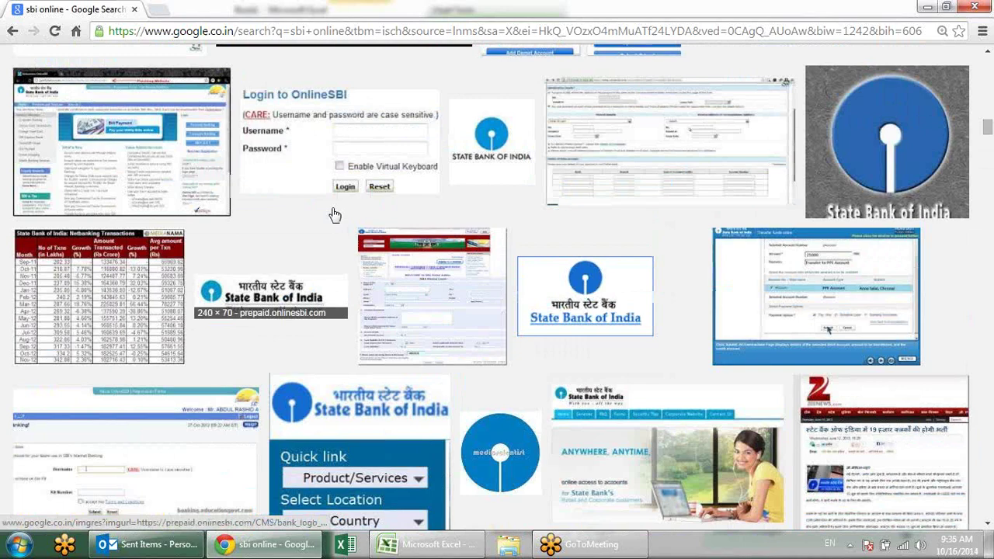
pyautogui.scroll(-3, 334, 213)
pyautogui.scroll(-2, 334, 214)
pyautogui.scroll(-3, 334, 214)
pyautogui.scroll(-1, 334, 214)
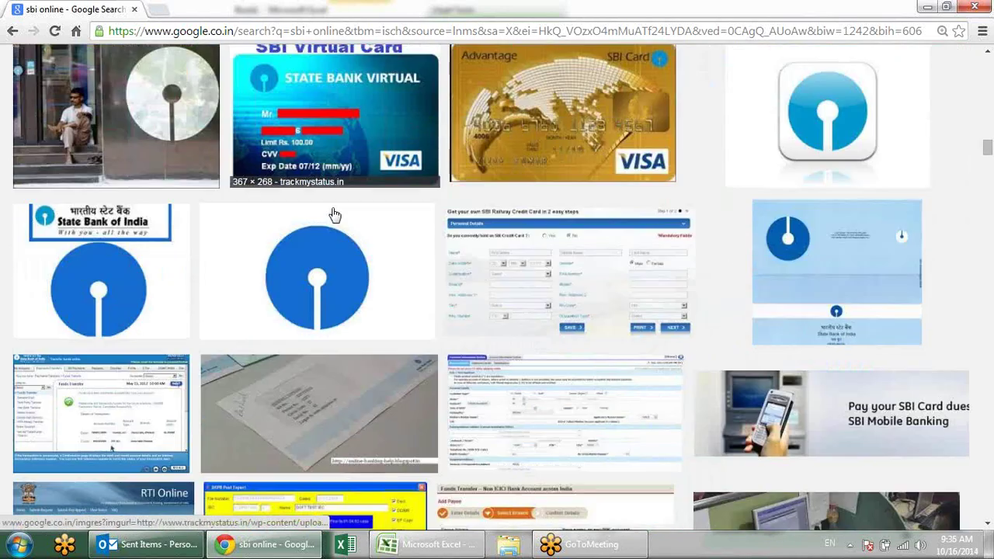
pyautogui.scroll(-1, 334, 213)
pyautogui.scroll(-2, 334, 213)
pyautogui.scroll(-2, 334, 213)
pyautogui.scroll(-2, 334, 214)
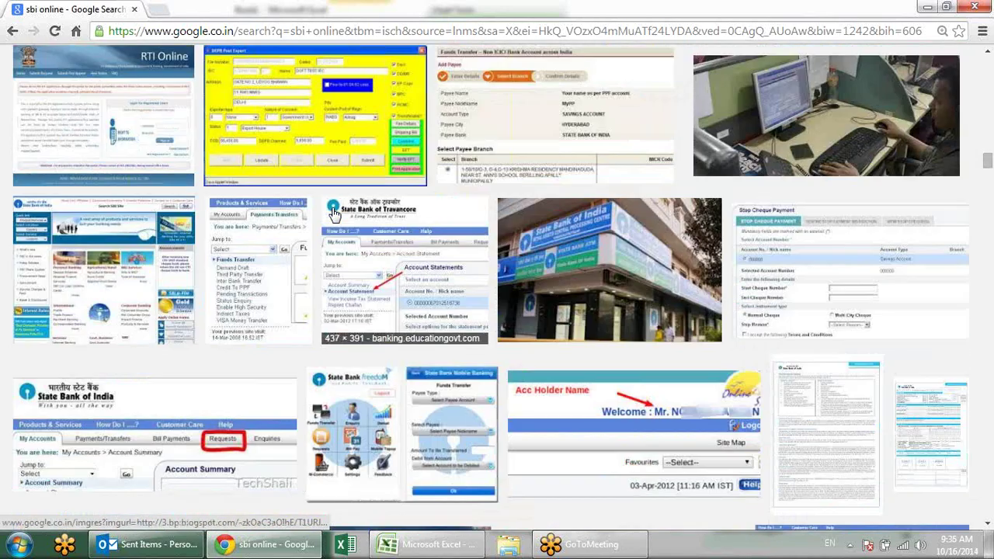
pyautogui.scroll(5, 334, 213)
pyautogui.scroll(1, 302, 249)
pyautogui.scroll(1, 266, 282)
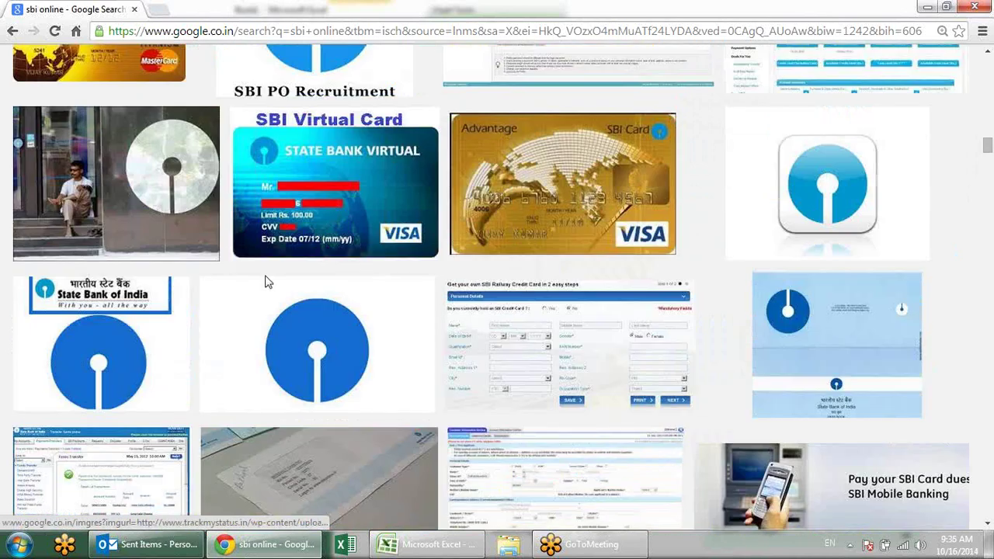
# Copy the State Bank of India logo image and return to the Excel workbook
pyautogui.click(146, 319)
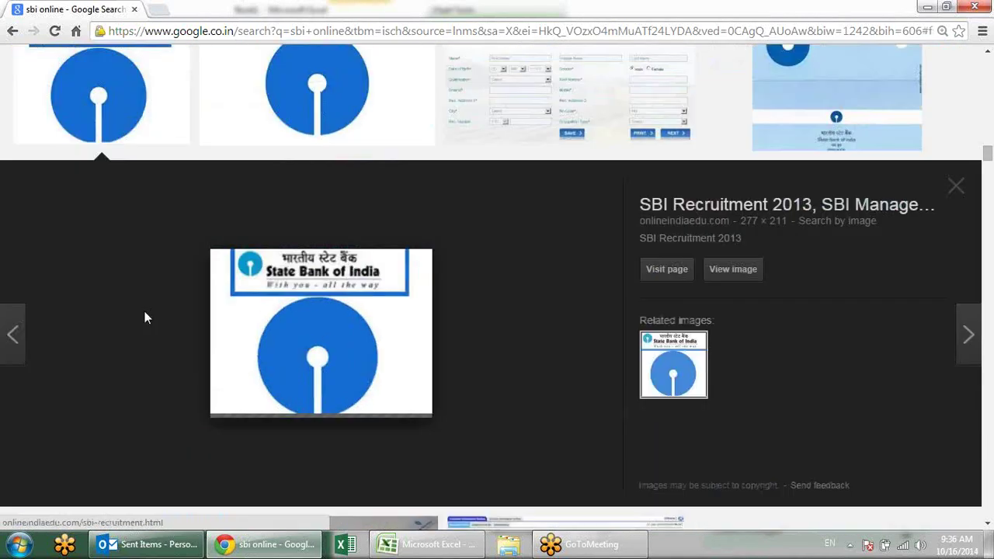
pyautogui.rightClick(336, 299)
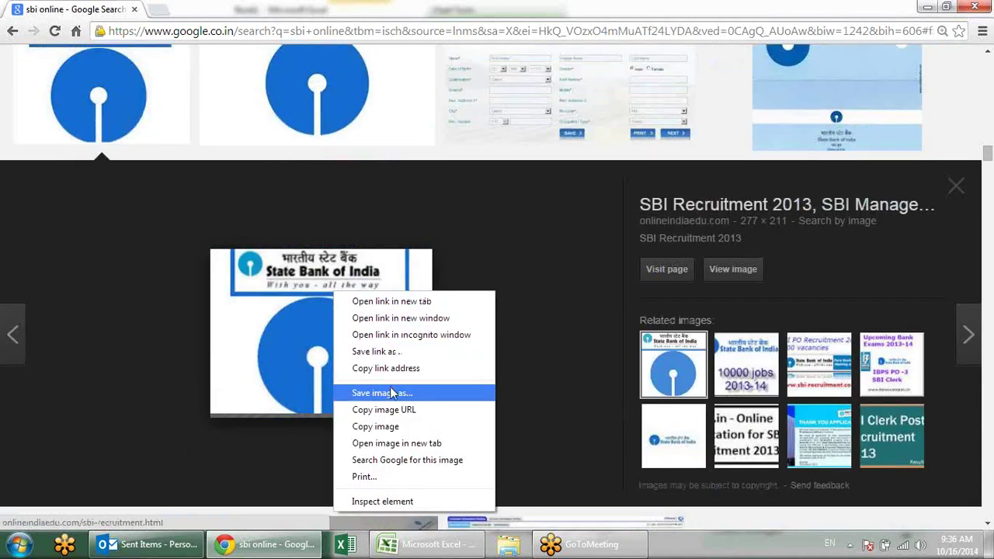
pyautogui.click(392, 427)
pyautogui.hotkey('alt', 'Tab')
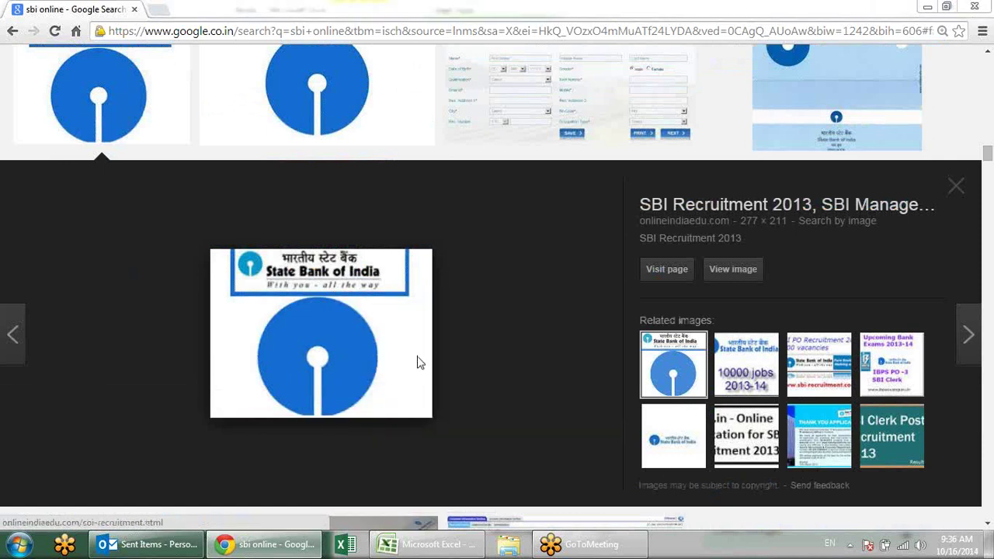
pyautogui.click(692, 372)
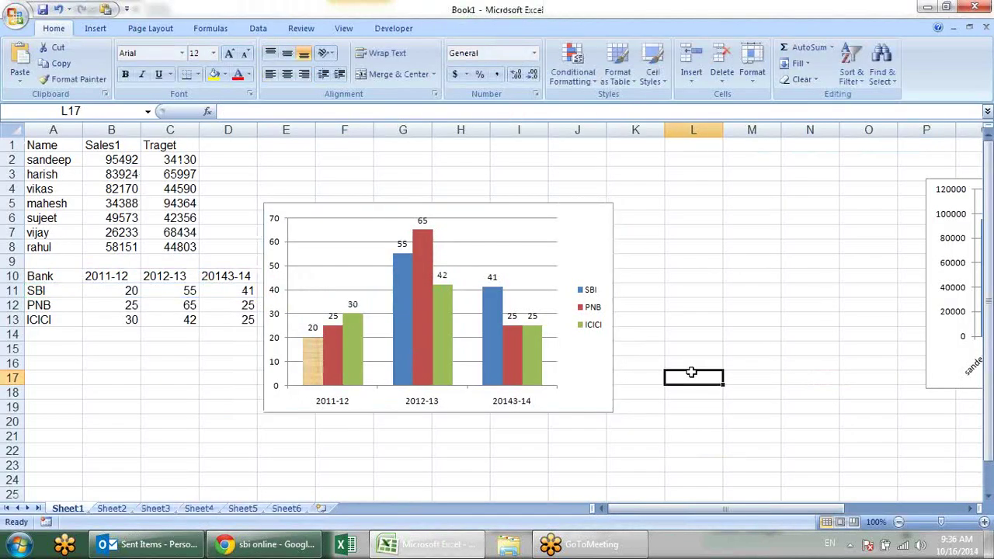
# Paste the SBI logo into the sheet and crop it down to the State Bank of India banner
pyautogui.hotkey('ctrl', 'v')
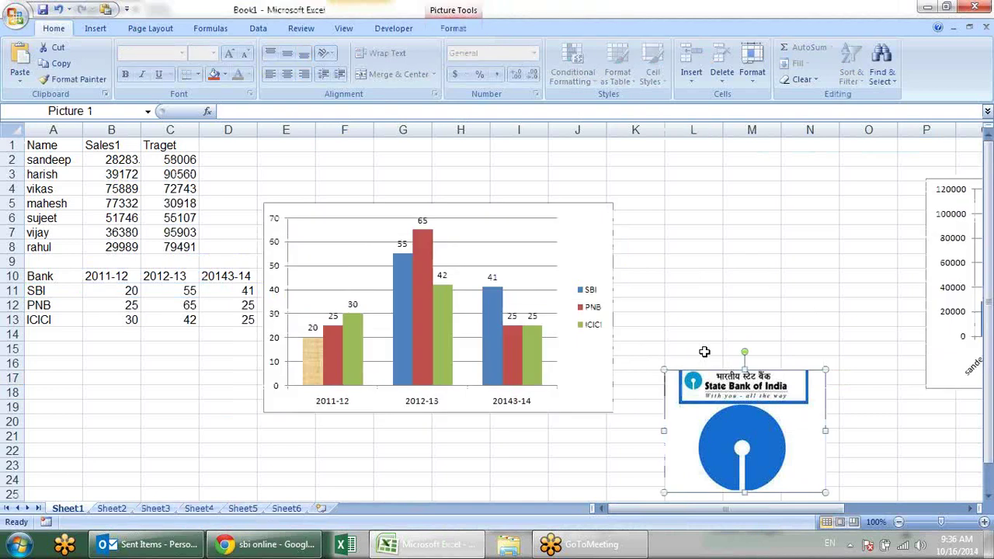
pyautogui.moveTo(730, 400); pyautogui.dragTo(719, 279)
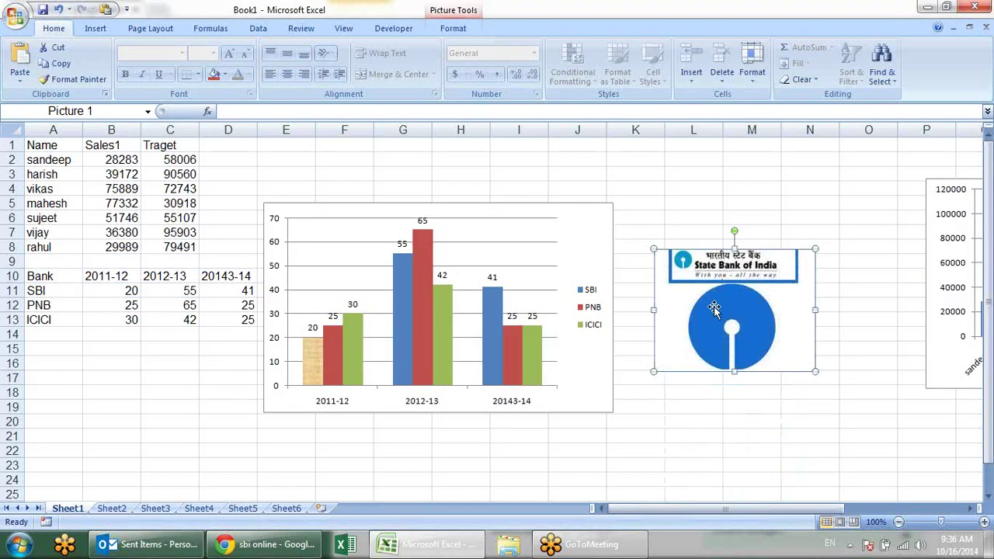
pyautogui.click(472, 10)
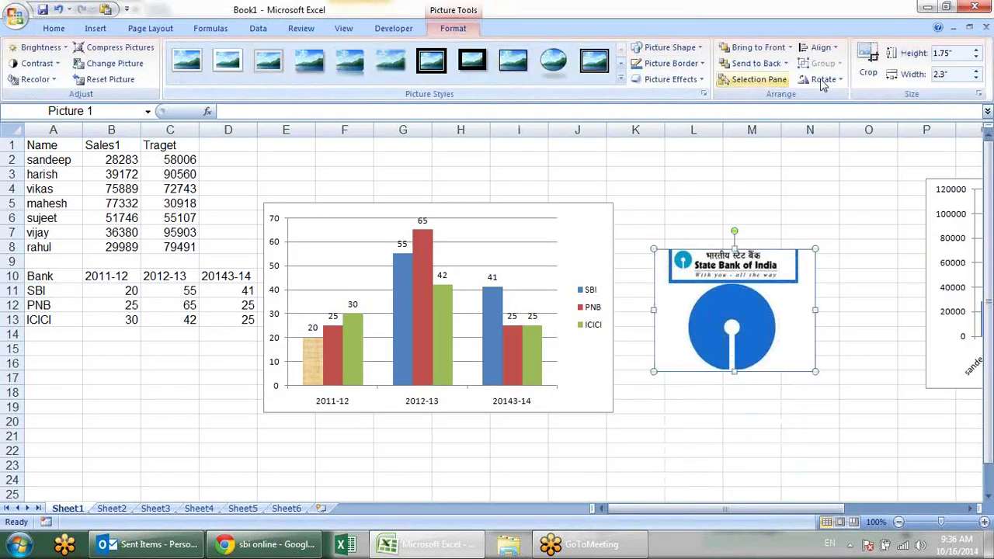
pyautogui.click(868, 62)
pyautogui.moveTo(733, 367); pyautogui.dragTo(734, 284)
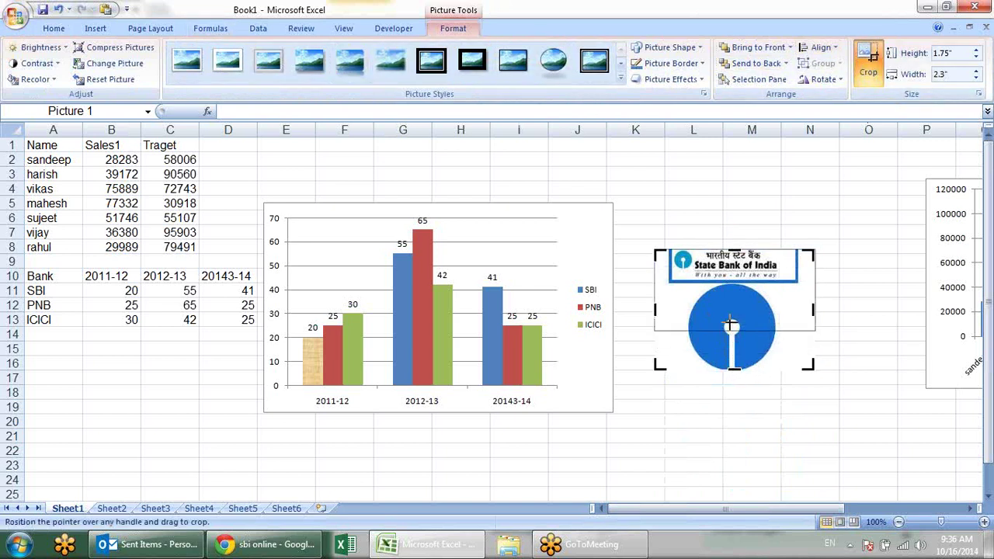
pyautogui.moveTo(653, 267); pyautogui.dragTo(664, 268)
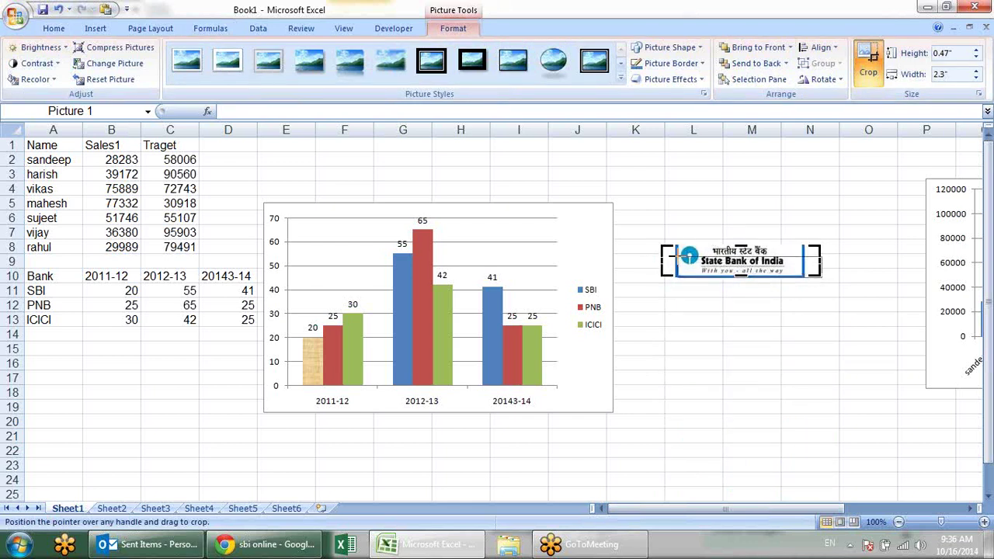
pyautogui.moveTo(676, 245); pyautogui.dragTo(677, 244)
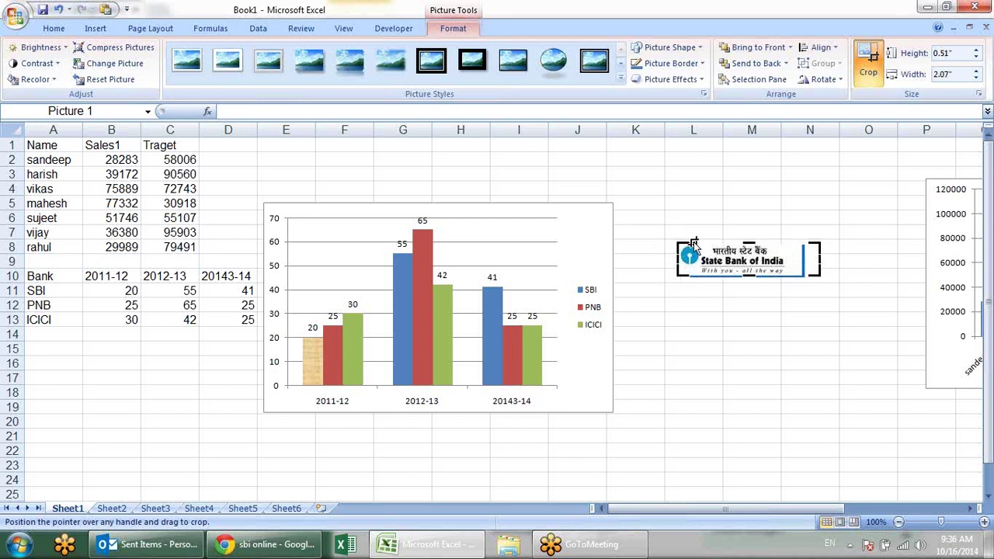
pyautogui.moveTo(816, 259); pyautogui.dragTo(802, 258)
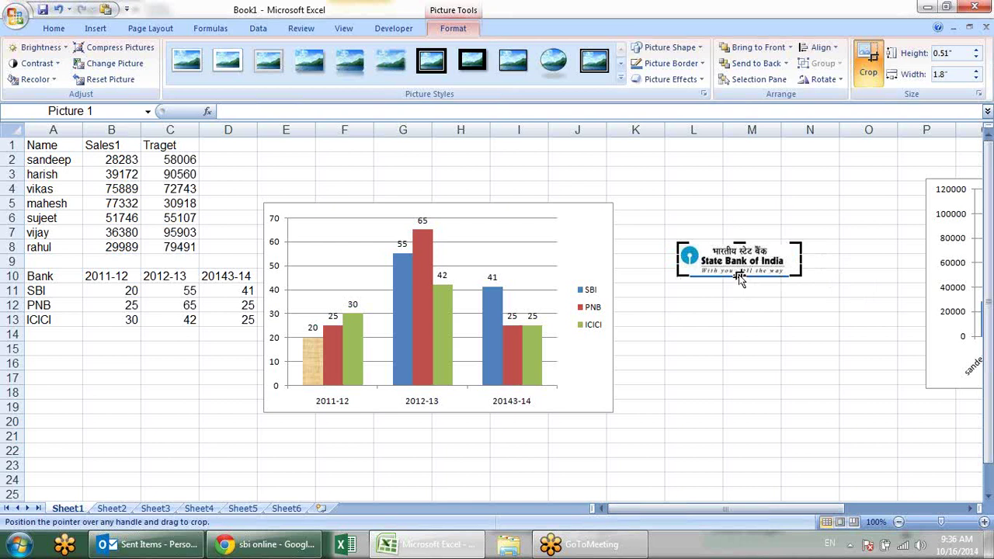
pyautogui.moveTo(740, 277); pyautogui.dragTo(739, 272)
pyautogui.click(867, 59)
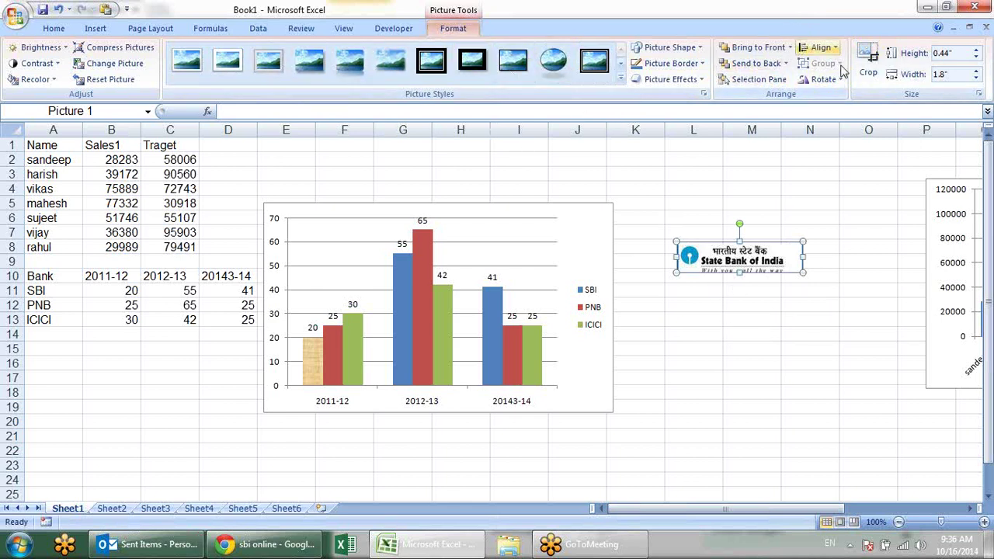
# Reposition the SBI banner picture beside the bank chart, then select the SBI bars
pyautogui.click(772, 330)
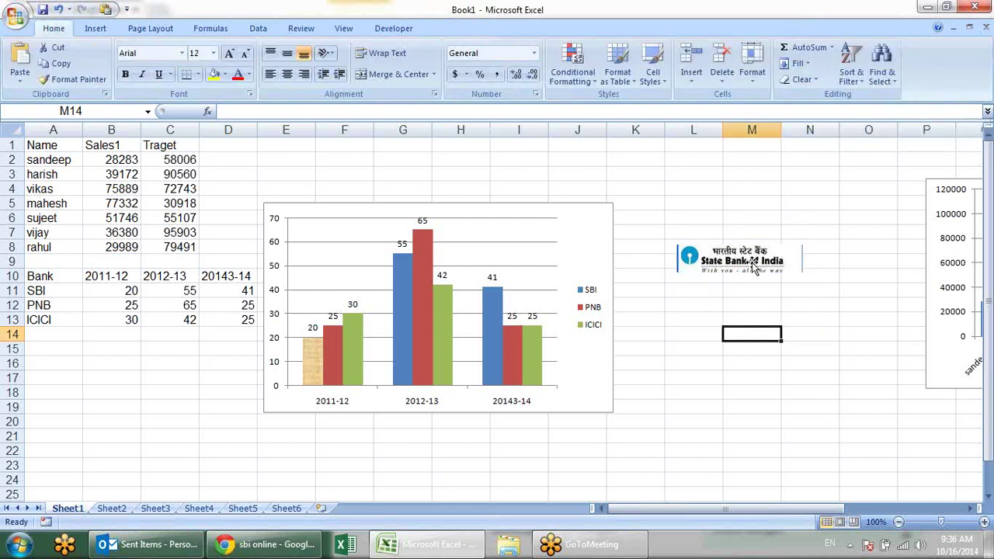
pyautogui.click(761, 273)
pyautogui.moveTo(759, 247)
pyautogui.mouseDown()
pyautogui.moveTo(719, 301)
pyautogui.moveTo(651, 309)
pyautogui.moveTo(677, 309)
pyautogui.mouseUp()
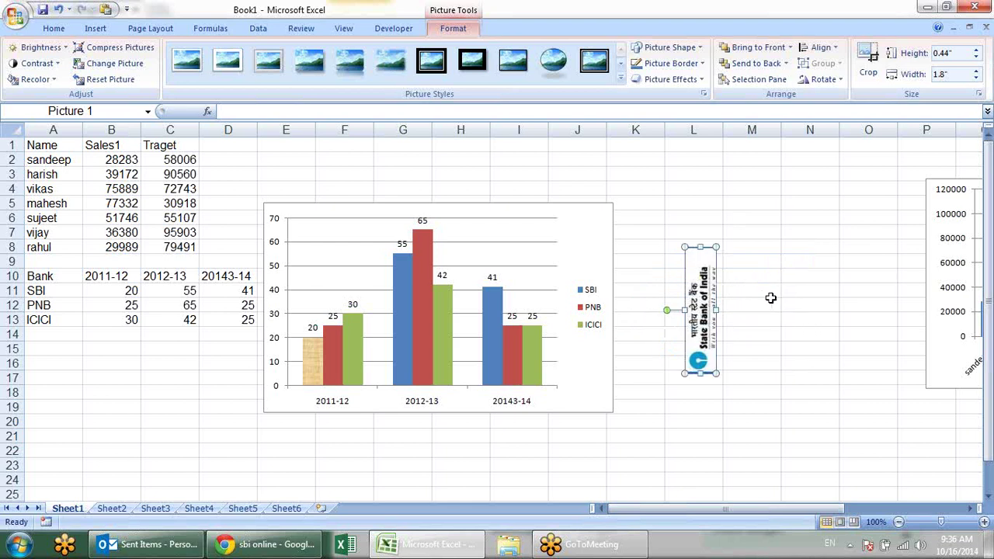
pyautogui.click(322, 356)
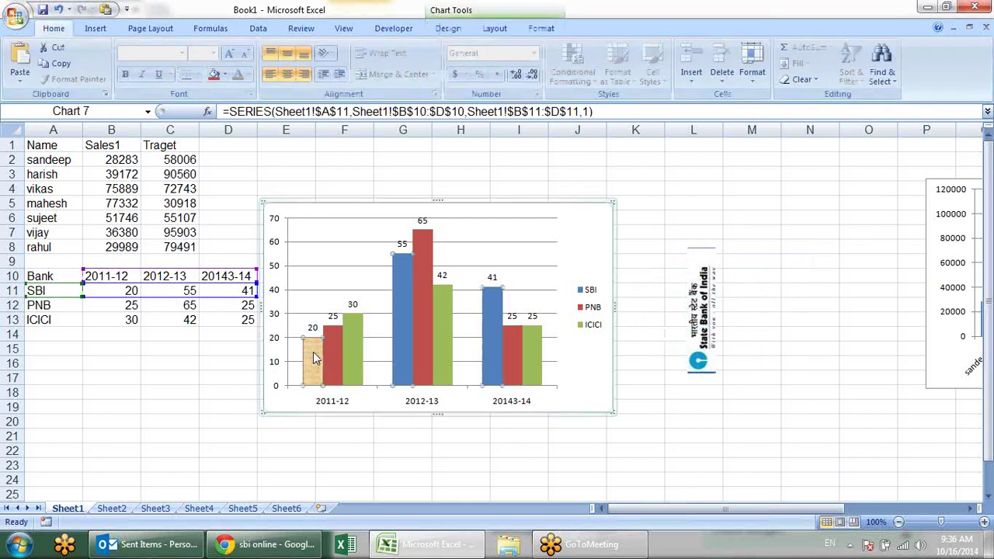
# Fill the SBI series bars with the copied State Bank of India logo picture
pyautogui.rightClick(314, 353)
pyautogui.click(370, 476)
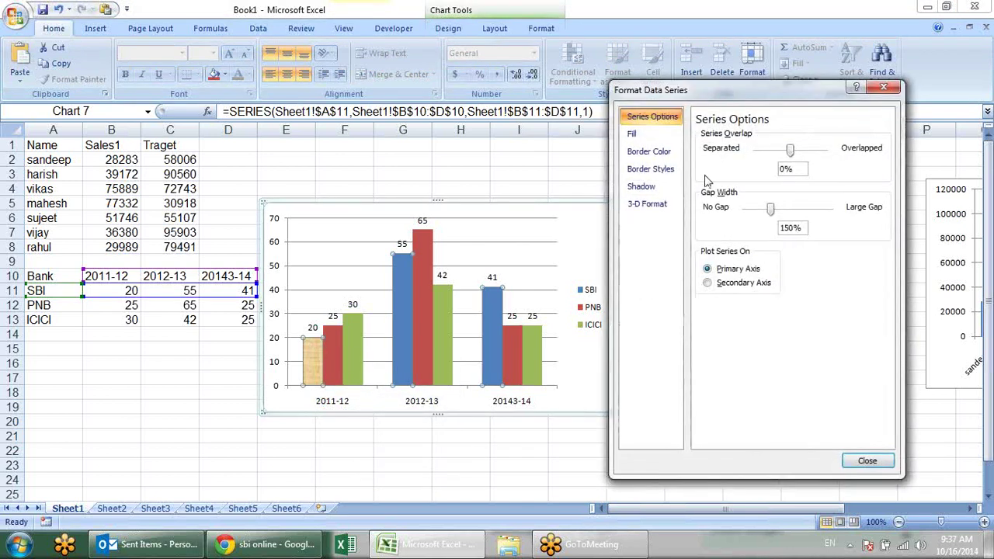
pyautogui.click(662, 135)
pyautogui.click(718, 179)
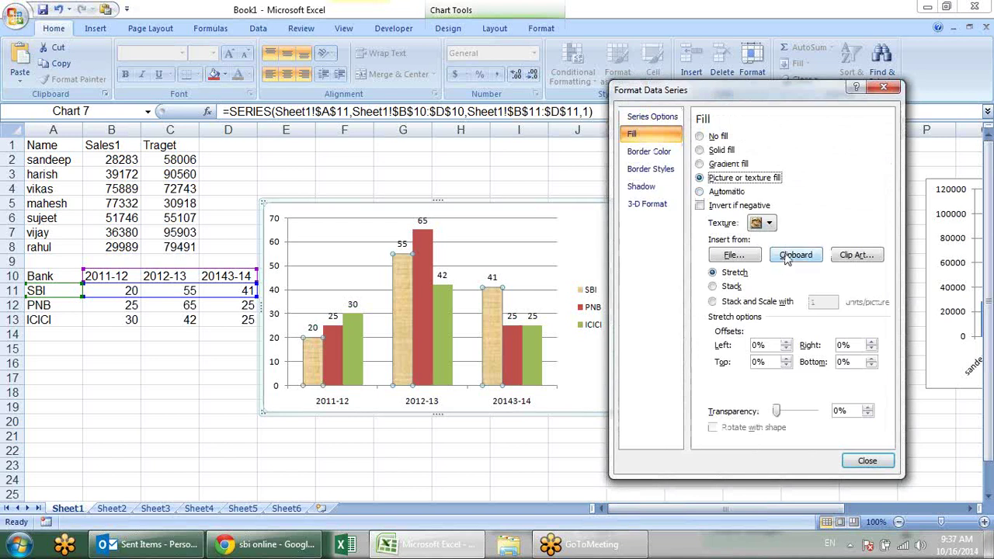
pyautogui.click(793, 256)
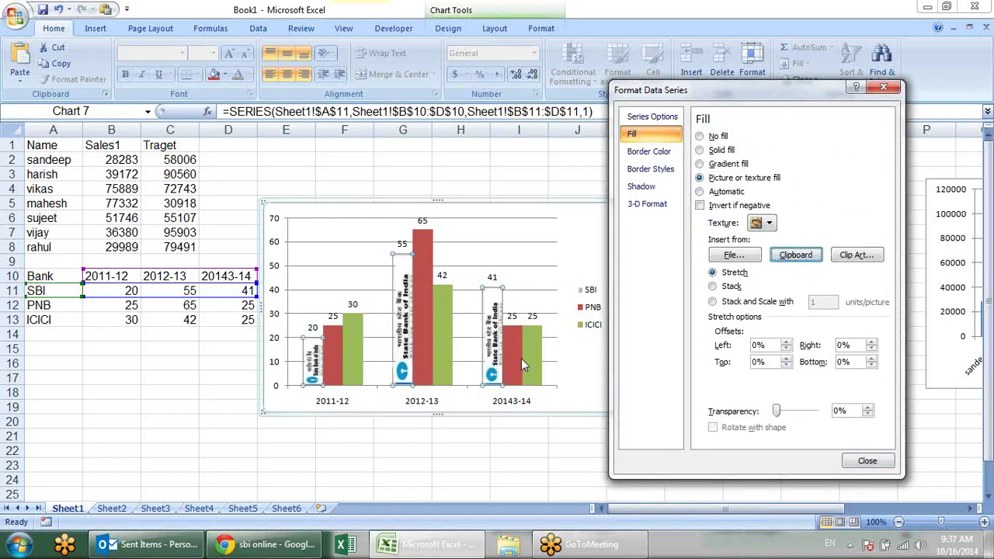
pyautogui.click(866, 459)
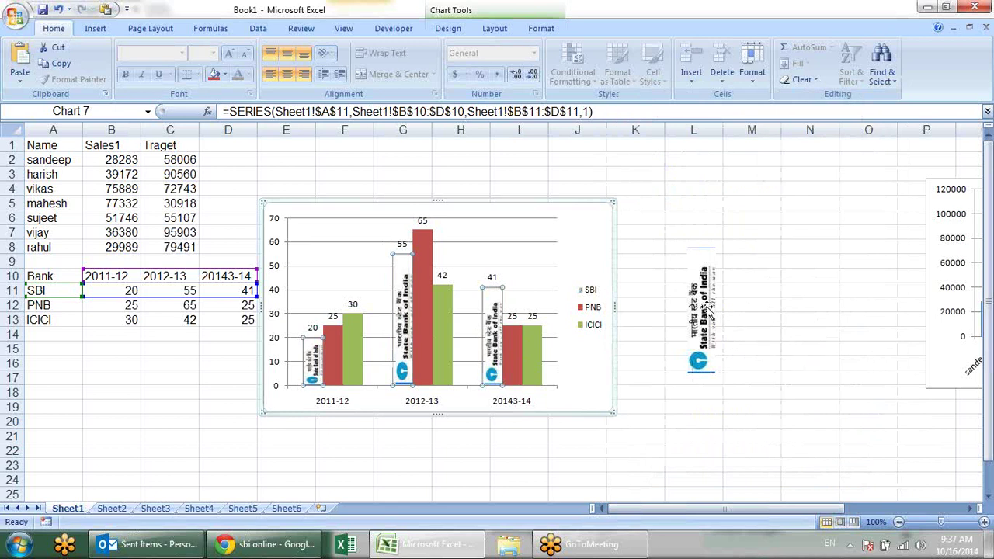
# Delete the loose SBI logo picture from the sheet and select the PNB series
pyautogui.click(709, 310)
pyautogui.press('Delete')
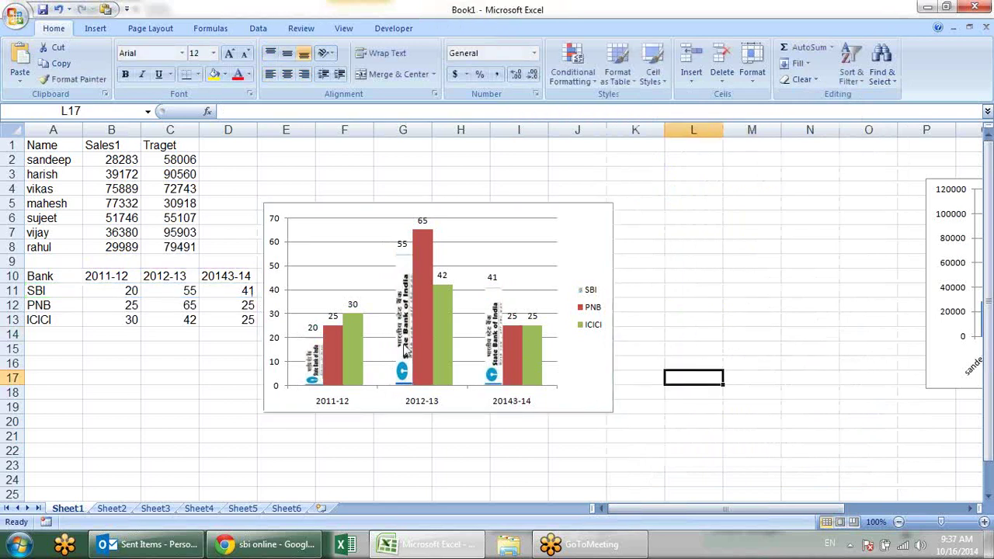
pyautogui.click(405, 350)
pyautogui.click(431, 268)
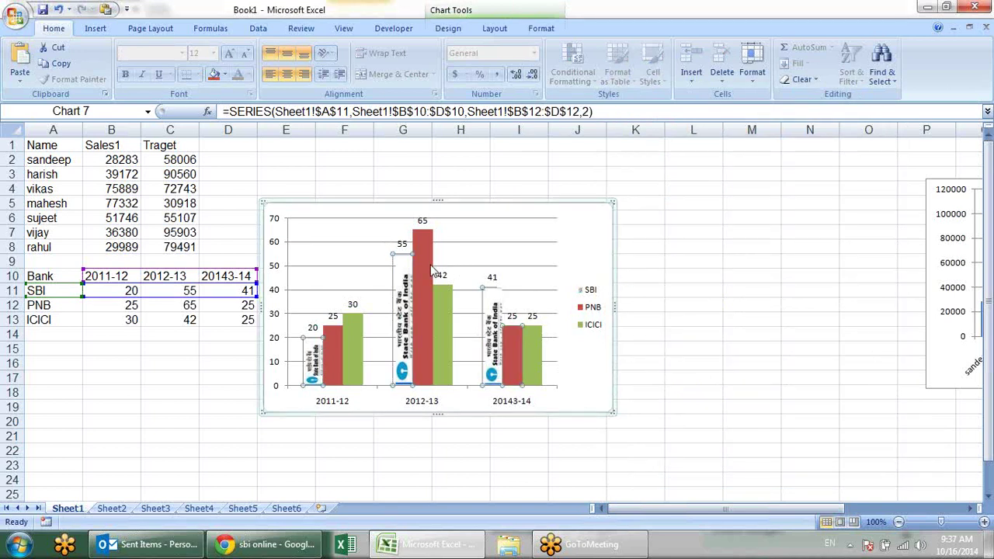
pyautogui.click(718, 260)
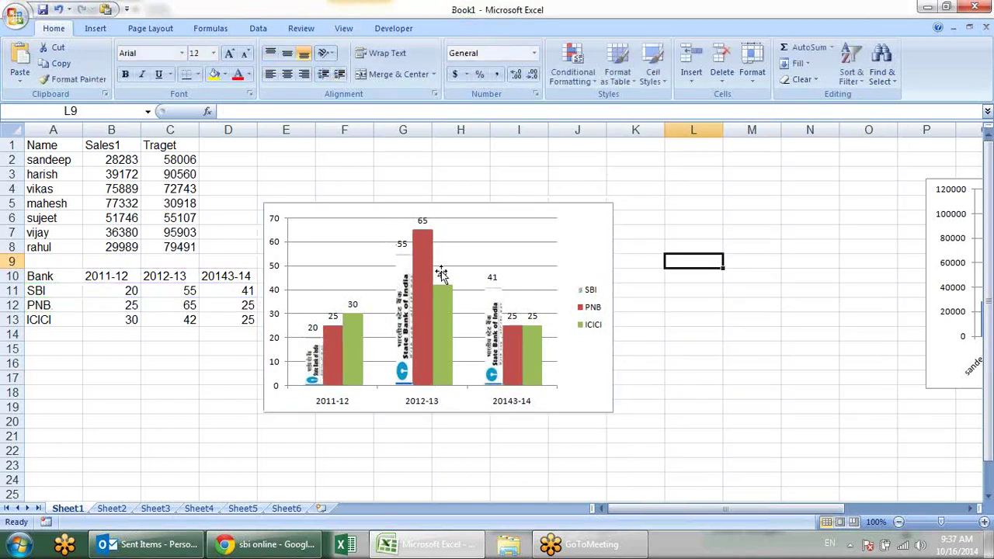
pyautogui.click(420, 283)
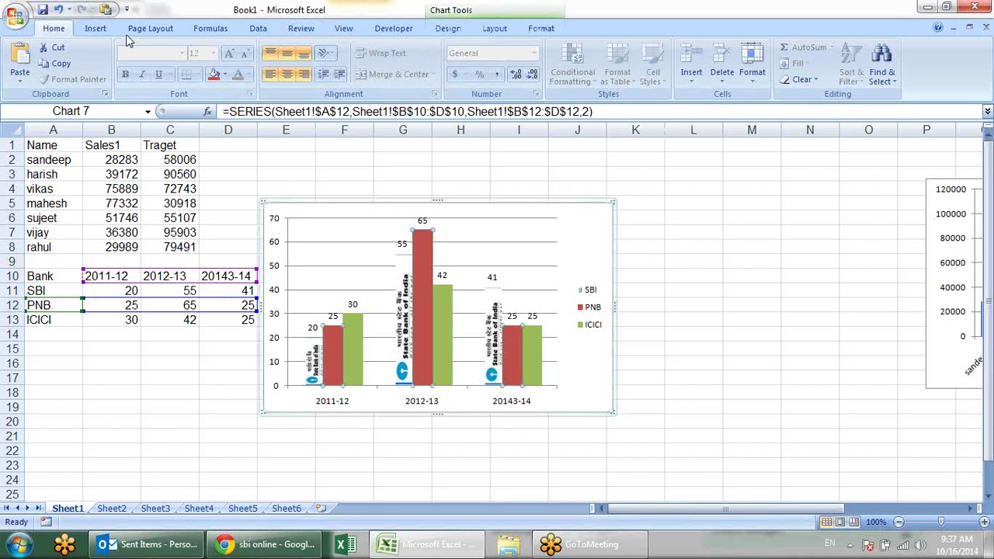
# Draw a rectangle labelled PNB over B15:E17 below the table
pyautogui.click(93, 28)
pyautogui.click(162, 66)
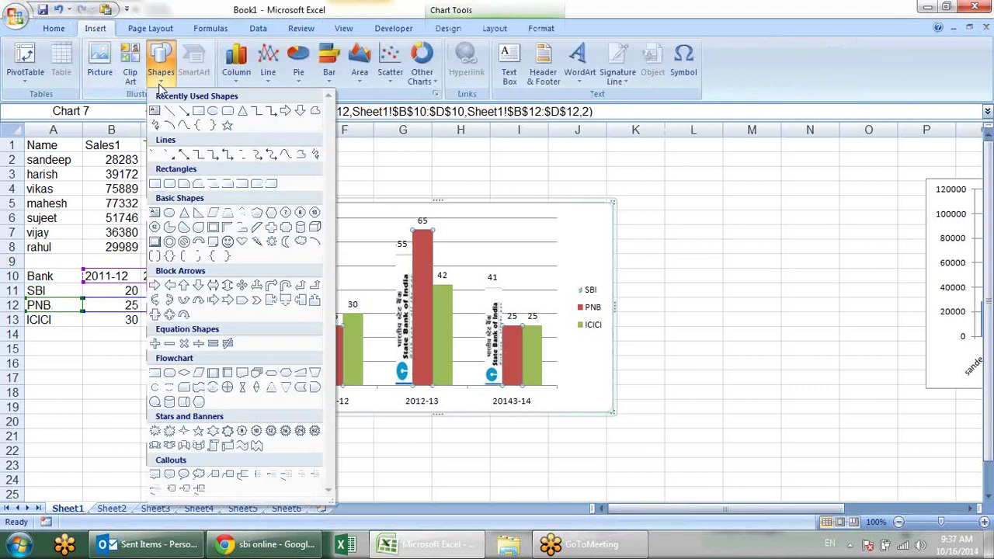
pyautogui.click(213, 111)
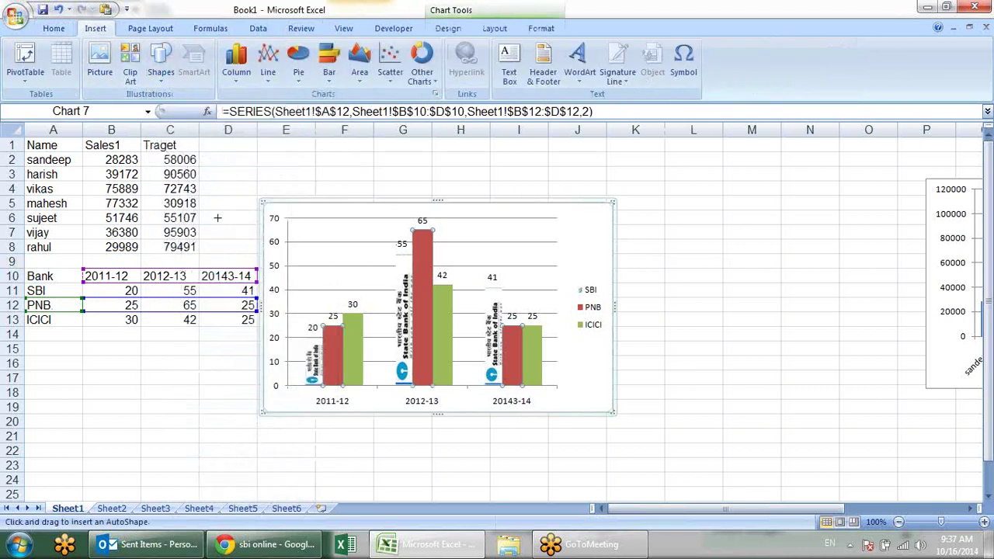
pyautogui.moveTo(117, 347); pyautogui.dragTo(286, 381)
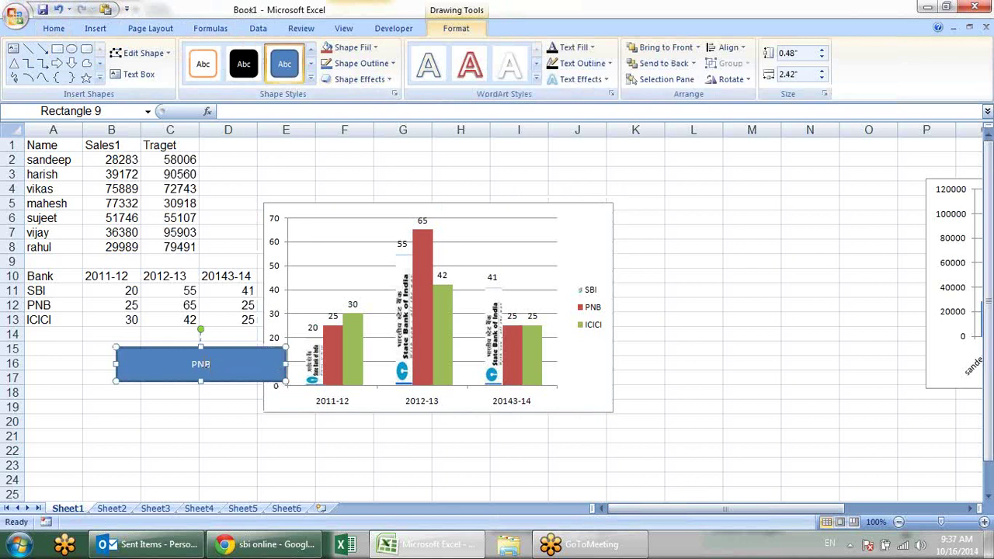
pyautogui.click(232, 322)
pyautogui.click(226, 351)
# Enlarge the PNB text to 36 and apply the pink Subtle Effect - Accent 2 style
pyautogui.click(42, 29)
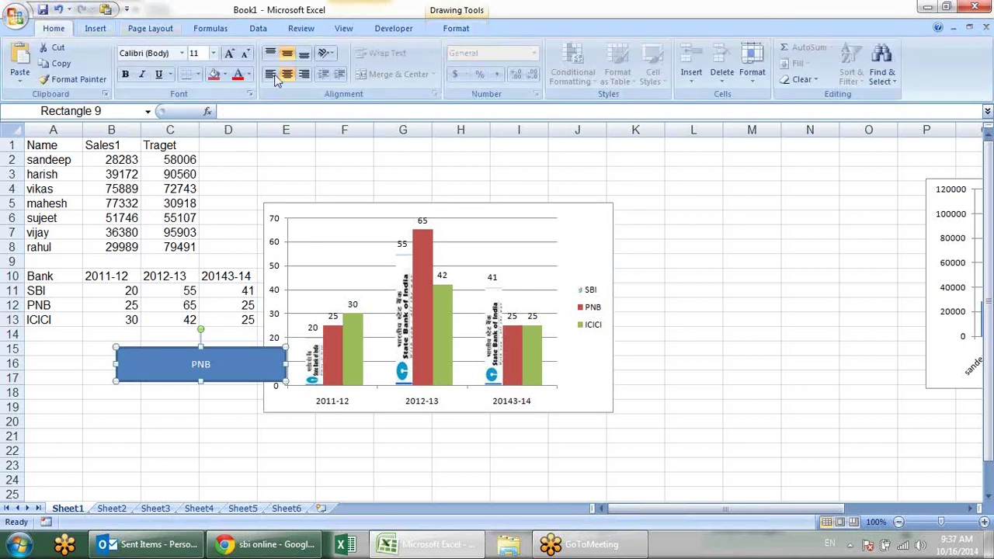
pyautogui.click(229, 52)
pyautogui.click(230, 52)
pyautogui.click(230, 53)
pyautogui.click(230, 53)
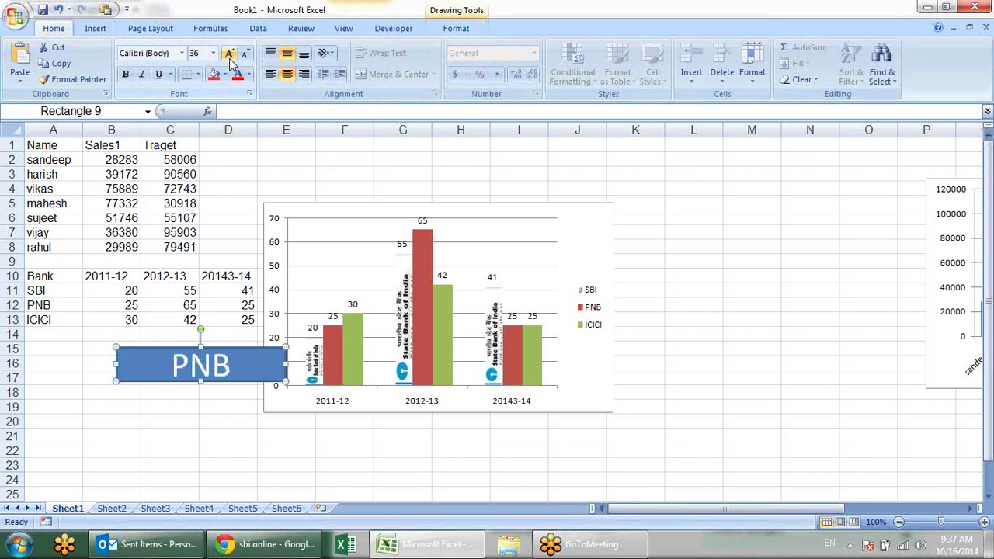
pyautogui.click(456, 28)
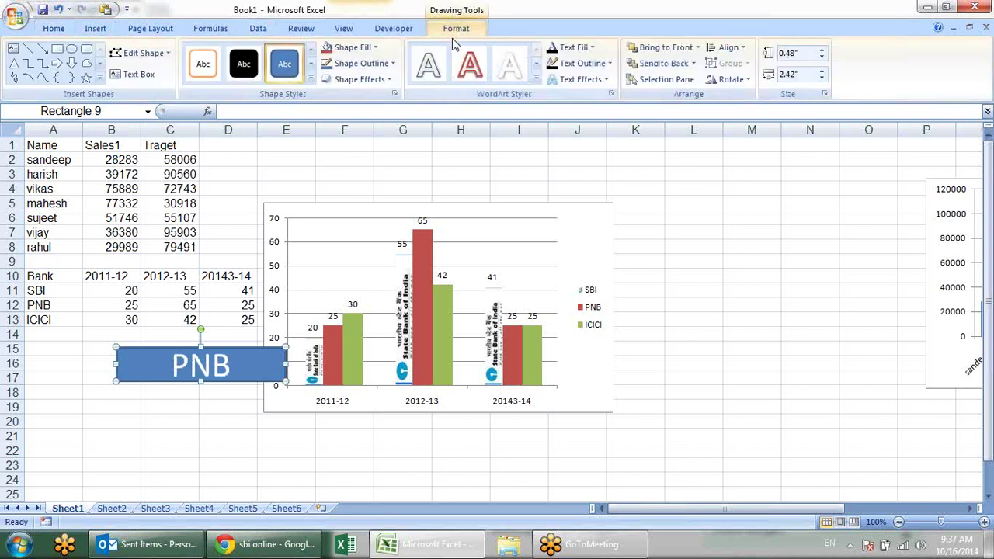
pyautogui.click(310, 78)
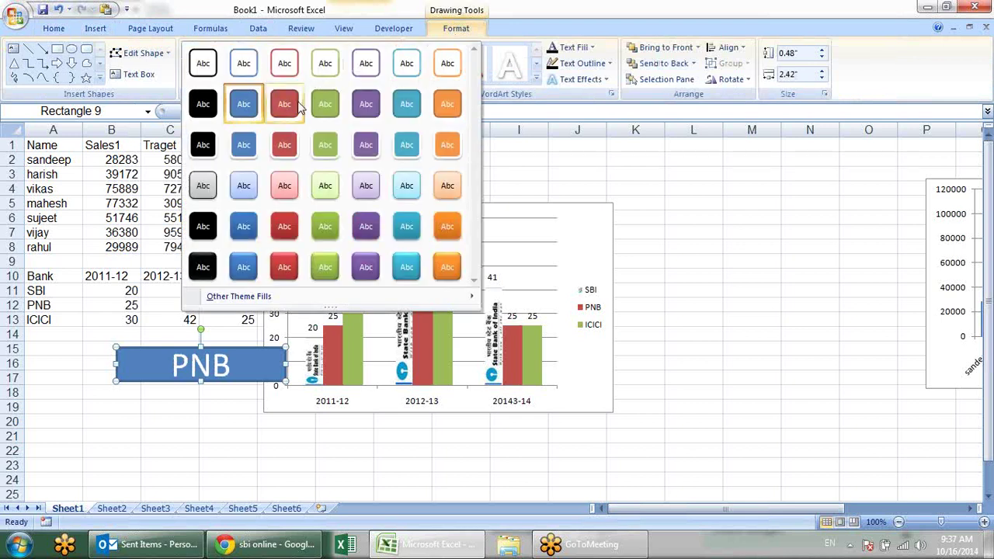
pyautogui.click(285, 190)
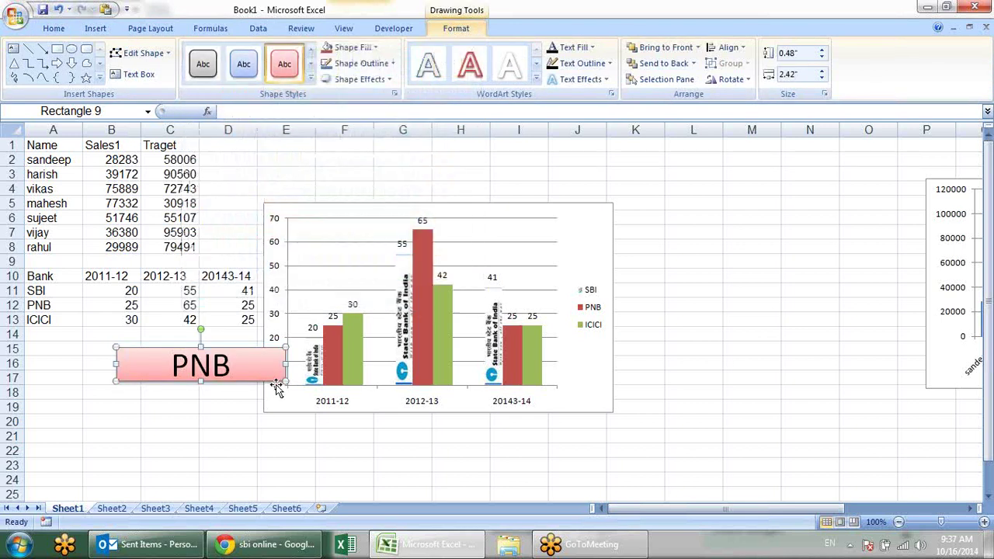
# Rotate the PNB rectangle upright and place it in column C beside the table
pyautogui.moveTo(251, 371)
pyautogui.mouseDown()
pyautogui.moveTo(255, 355)
pyautogui.moveTo(182, 341)
pyautogui.mouseUp()
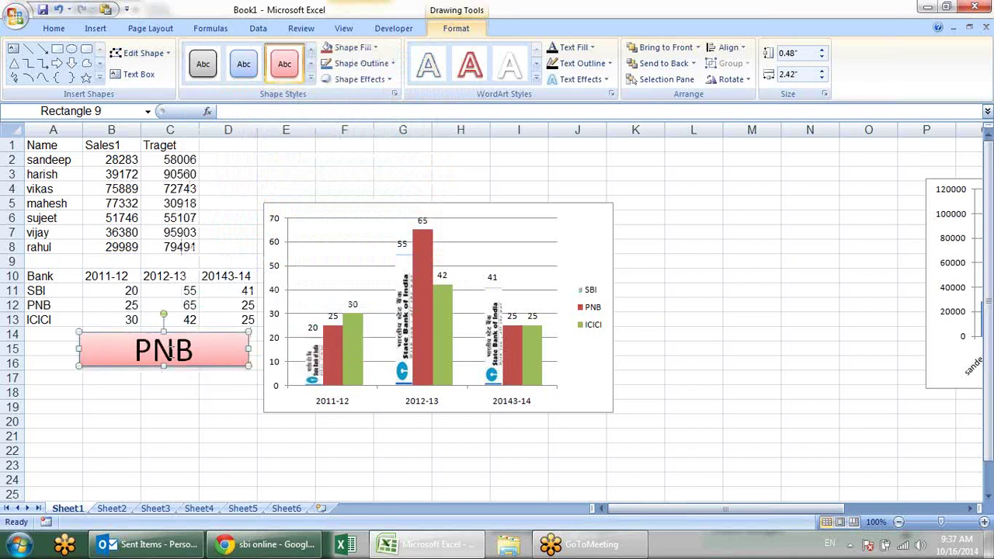
pyautogui.moveTo(161, 314)
pyautogui.mouseDown()
pyautogui.moveTo(109, 345)
pyautogui.moveTo(113, 371)
pyautogui.moveTo(104, 354)
pyautogui.mouseUp()
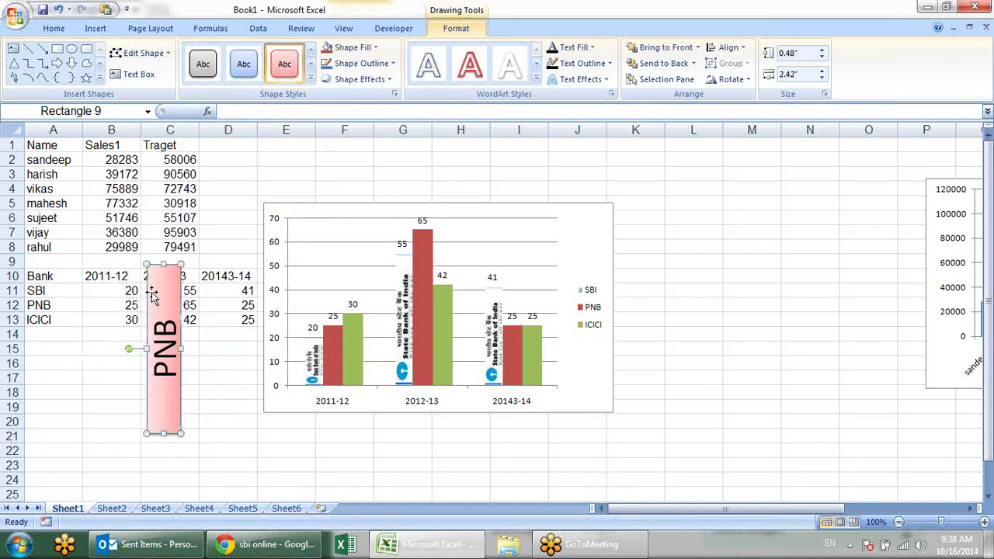
pyautogui.moveTo(171, 300); pyautogui.dragTo(198, 317)
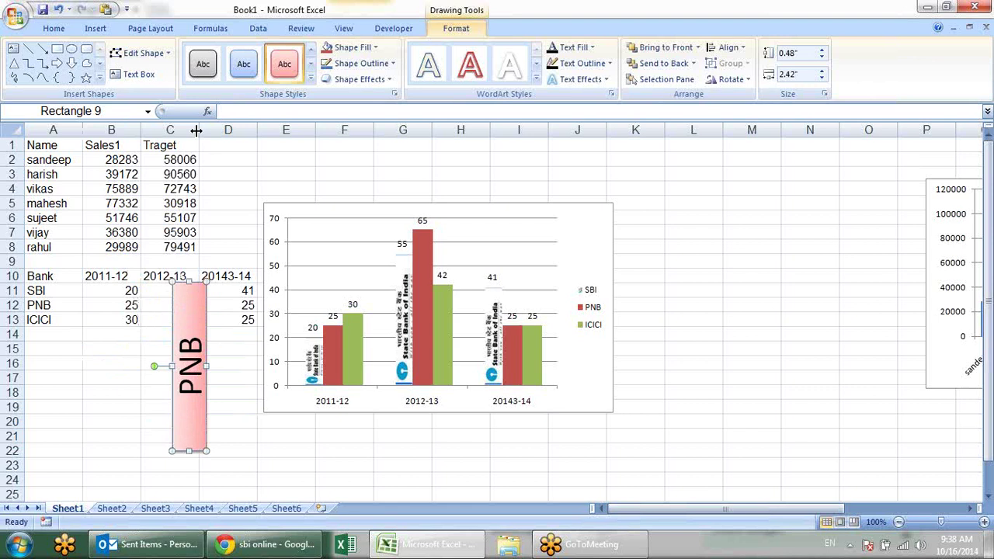
# Copy the PNB rectangle as a picture, paste it at M8, and move it into column L
pyautogui.click(52, 29)
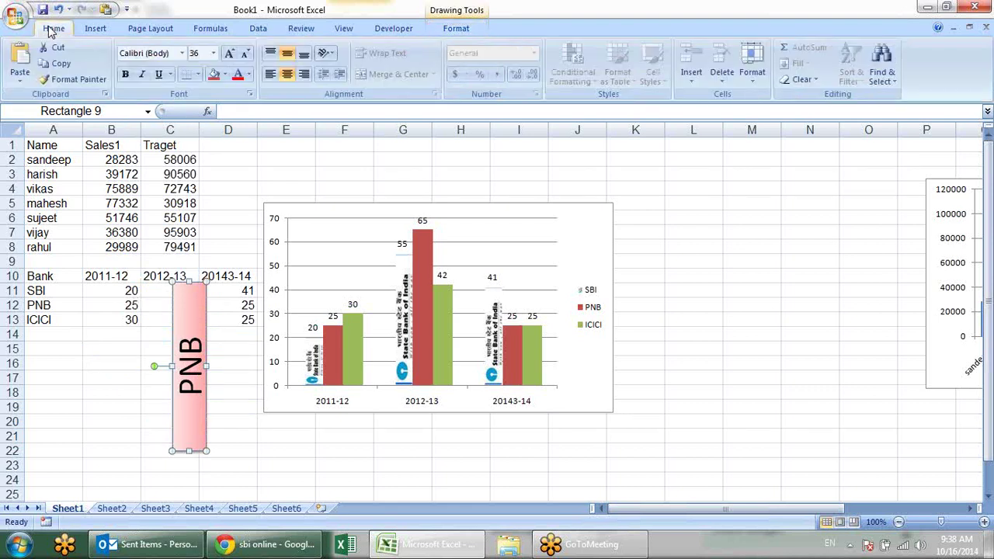
pyautogui.click(21, 81)
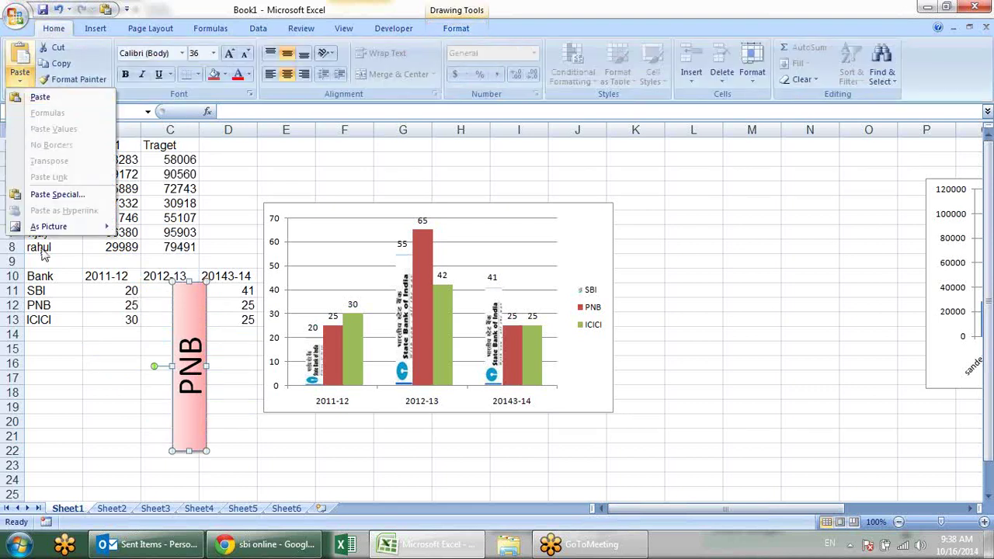
pyautogui.moveTo(58, 226)
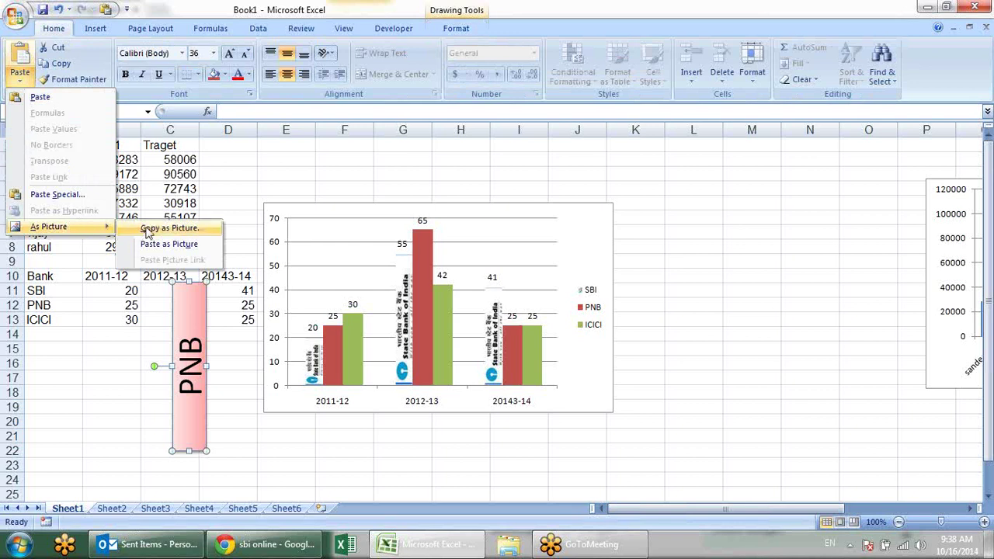
pyautogui.click(149, 230)
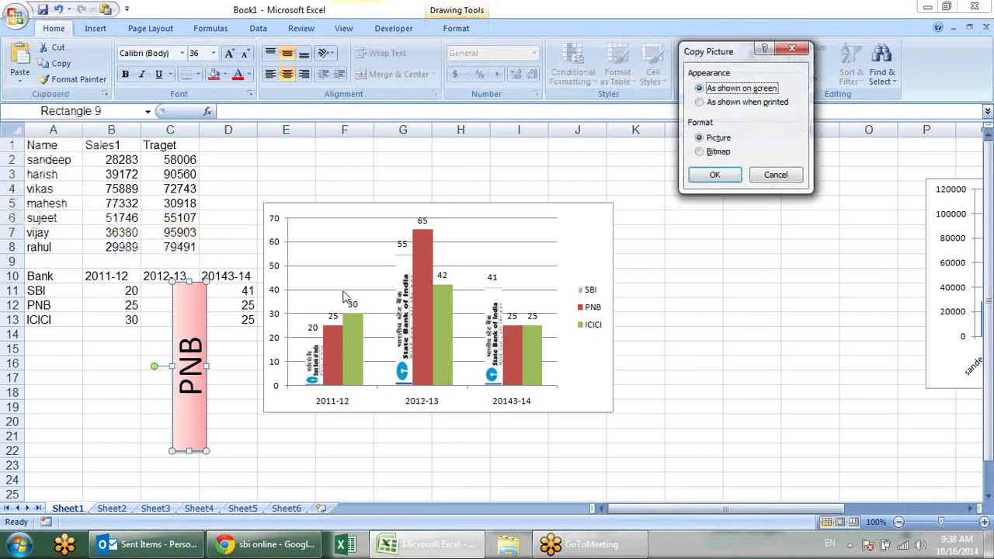
pyautogui.click(716, 174)
pyautogui.click(745, 247)
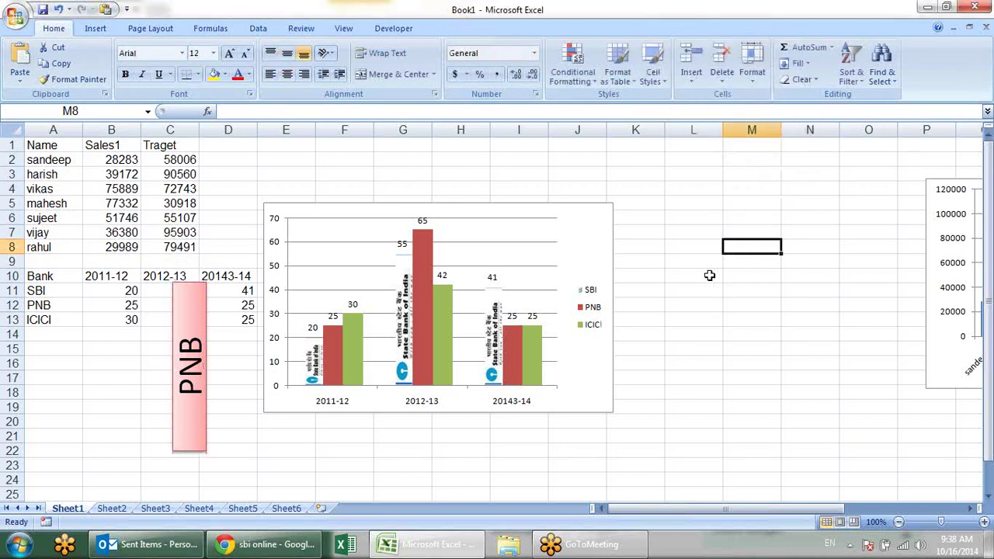
pyautogui.hotkey('ctrl', 'v')
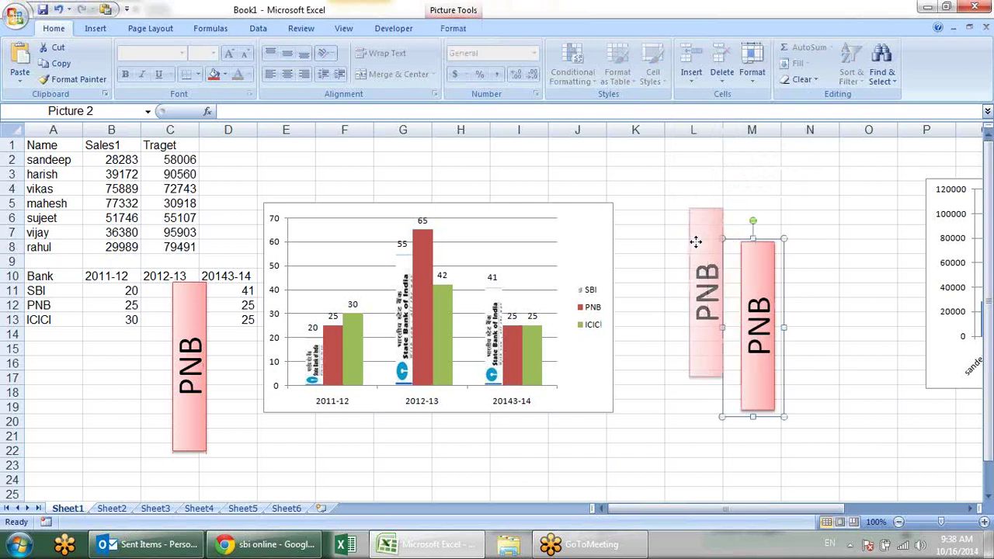
pyautogui.moveTo(747, 278); pyautogui.dragTo(682, 223)
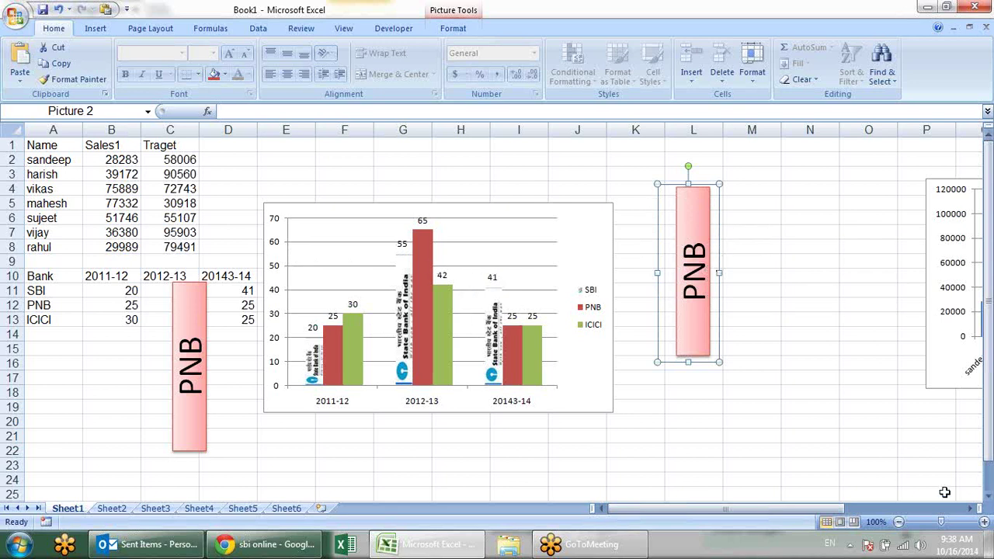
# Crop the top and bottom of the PNB picture to 2.42" by 0.48"
pyautogui.click(452, 28)
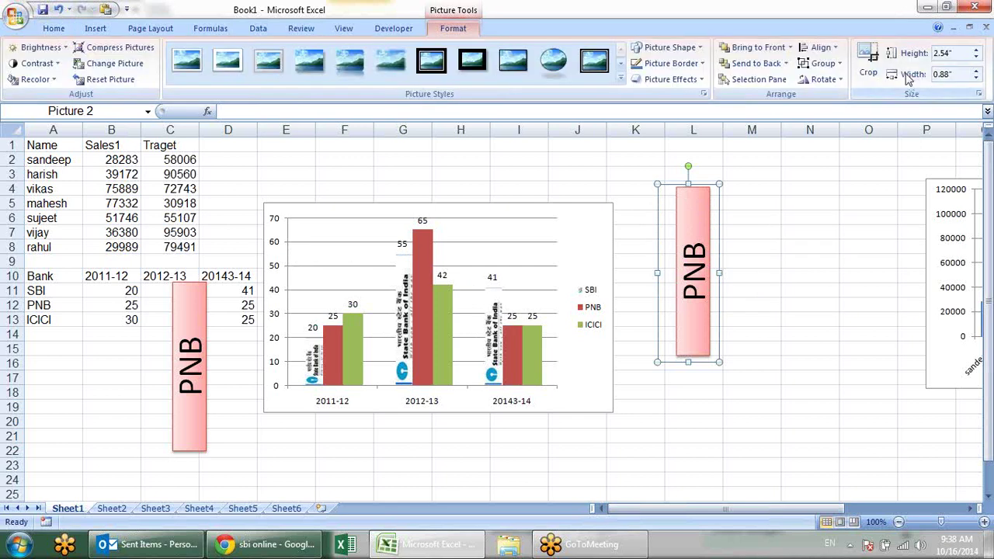
pyautogui.click(868, 62)
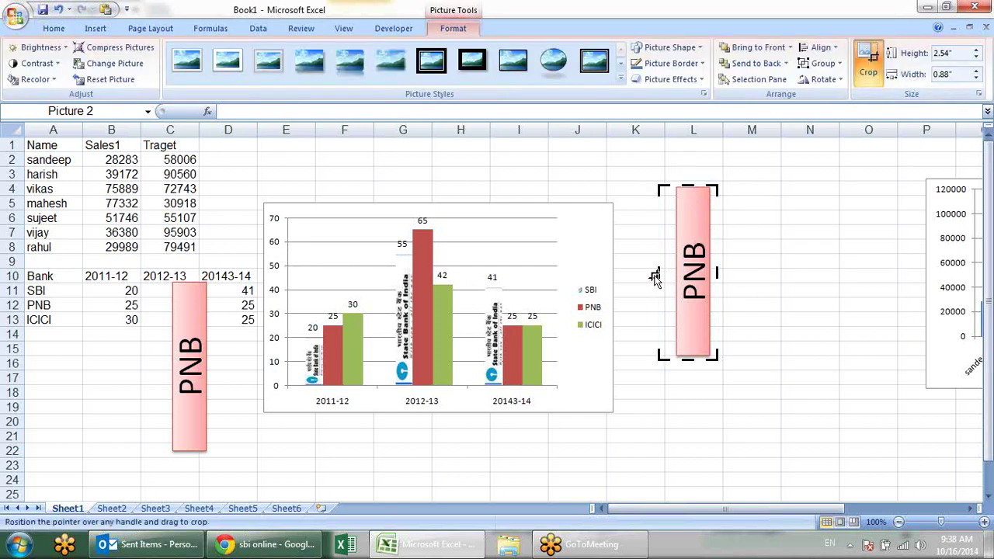
pyautogui.moveTo(656, 276); pyautogui.dragTo(717, 271)
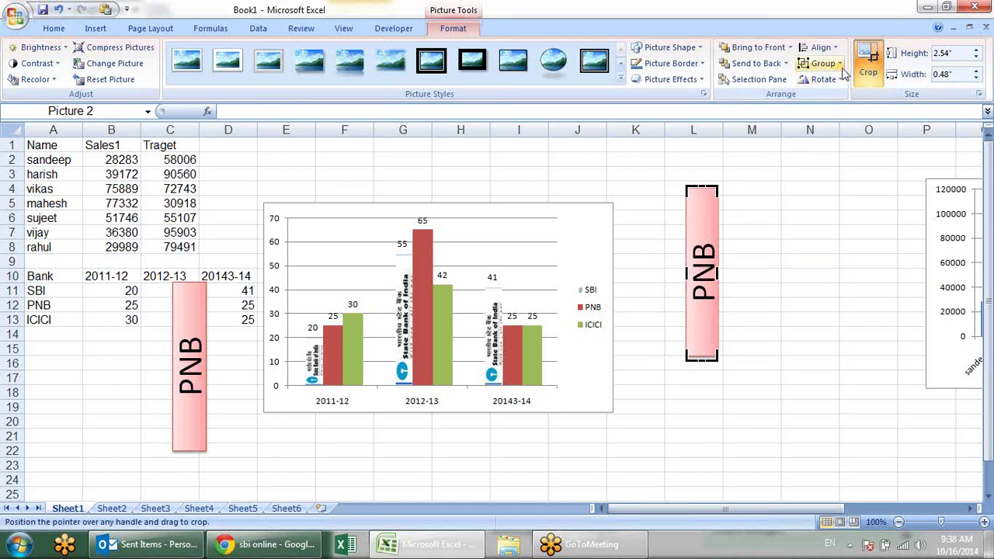
pyautogui.click(868, 62)
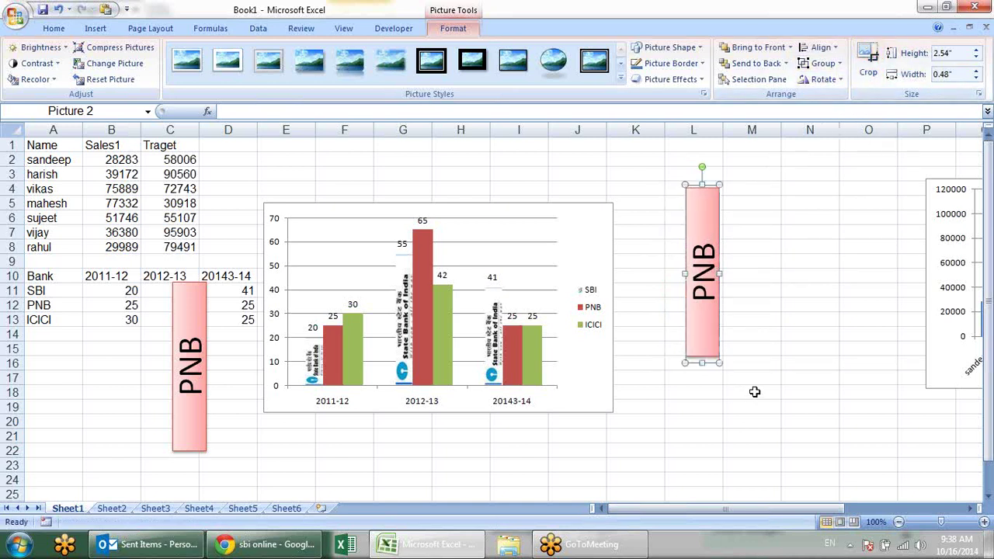
pyautogui.click(869, 61)
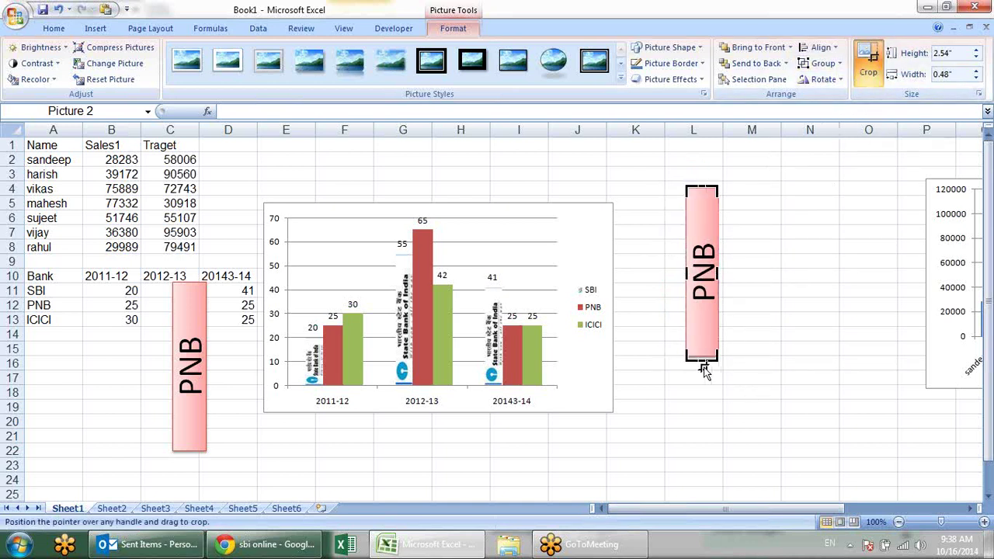
pyautogui.moveTo(701, 358); pyautogui.dragTo(701, 352)
pyautogui.moveTo(701, 186); pyautogui.dragTo(702, 189)
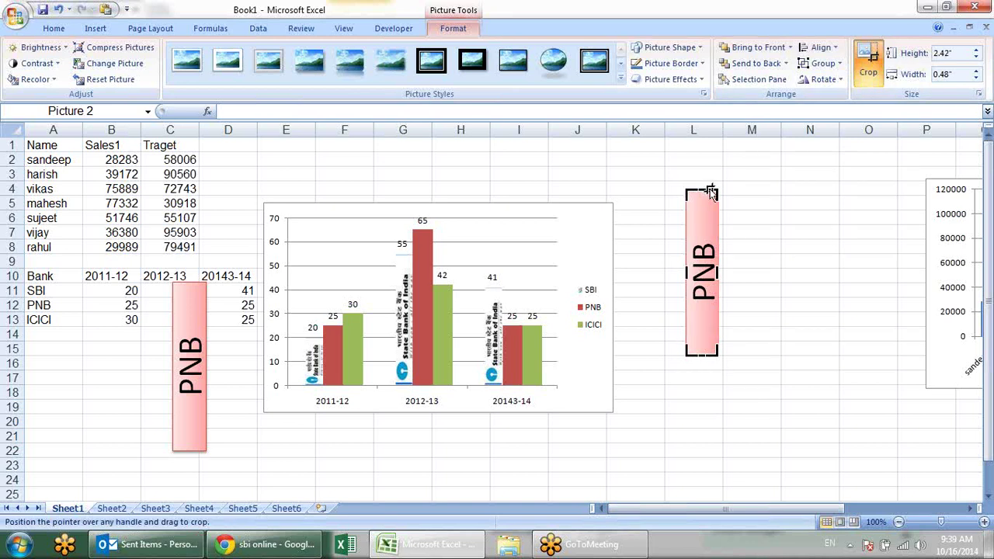
pyautogui.click(868, 62)
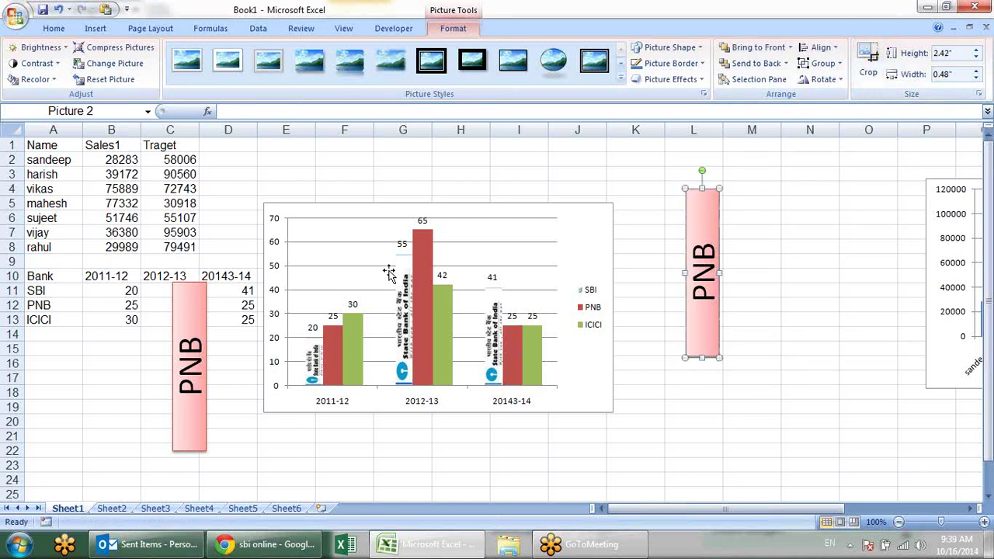
pyautogui.click(423, 264)
# Fill the red PNB bars with the copied PNB label picture from the clipboard
pyautogui.rightClick(423, 264)
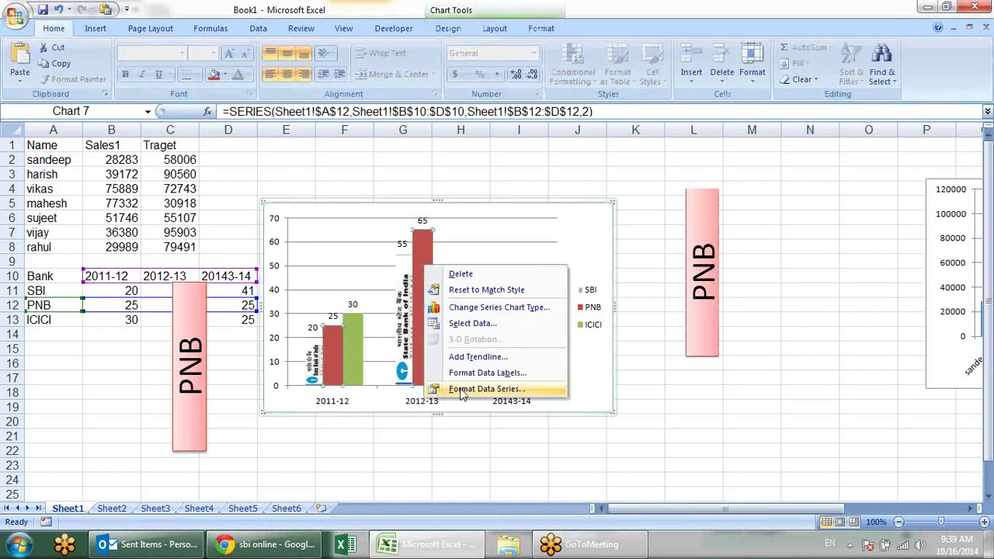
pyautogui.click(486, 388)
pyautogui.click(632, 135)
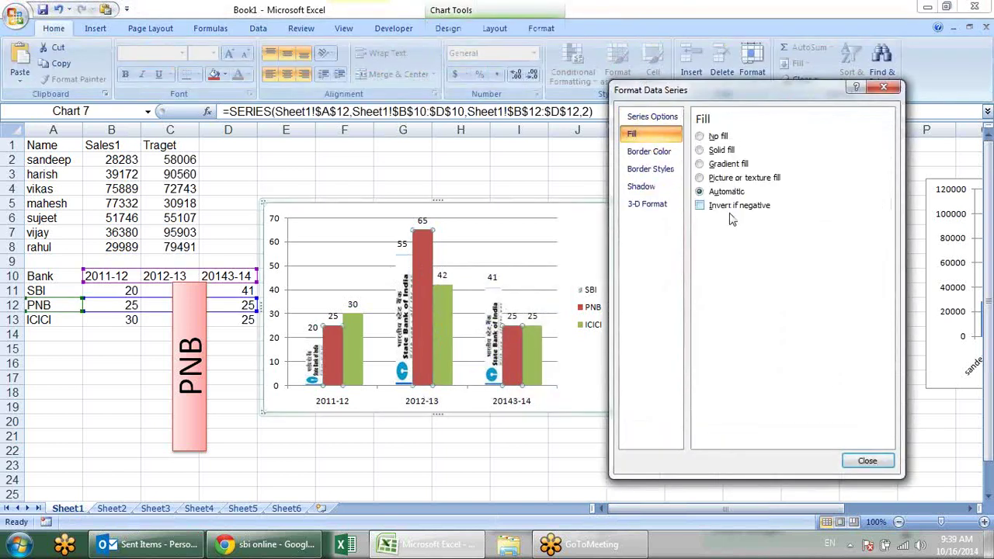
pyautogui.click(744, 178)
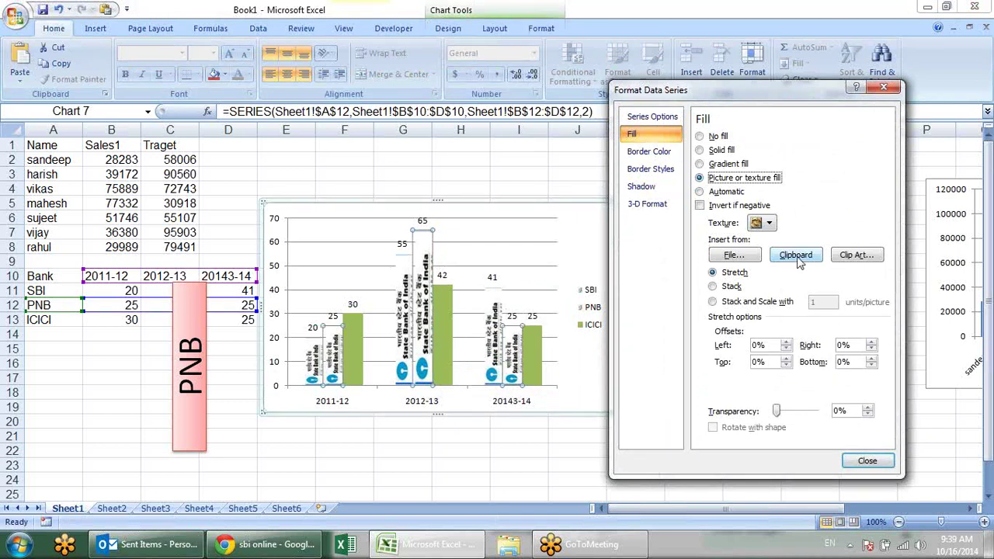
pyautogui.click(796, 256)
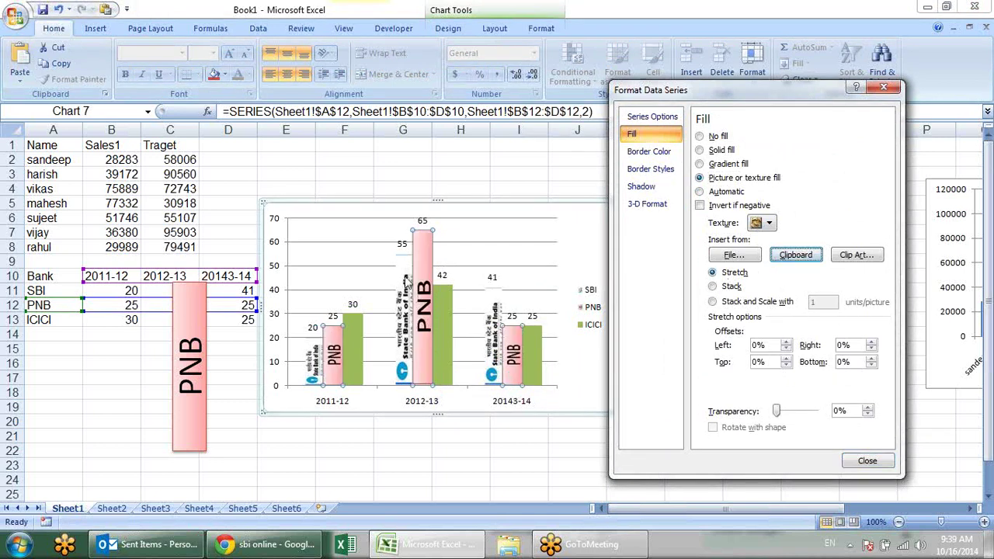
pyautogui.click(867, 460)
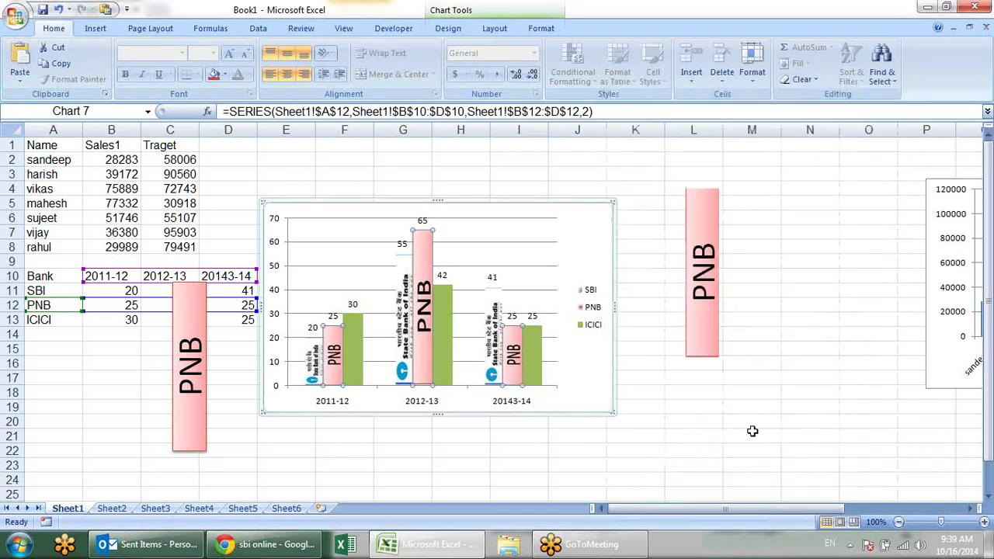
pyautogui.click(769, 380)
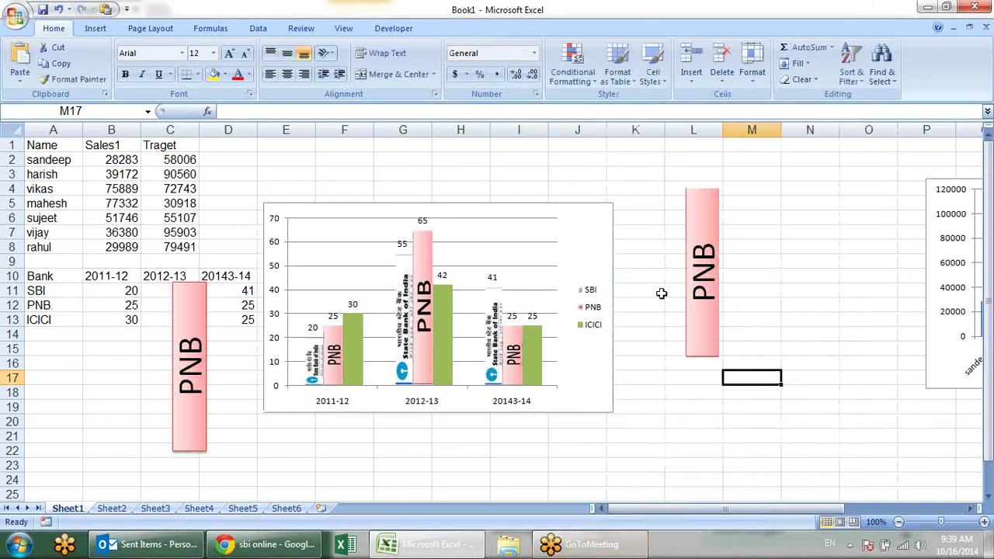
# Retype the left rectangle's label as ICICI and apply an orange shape style
pyautogui.click(181, 364)
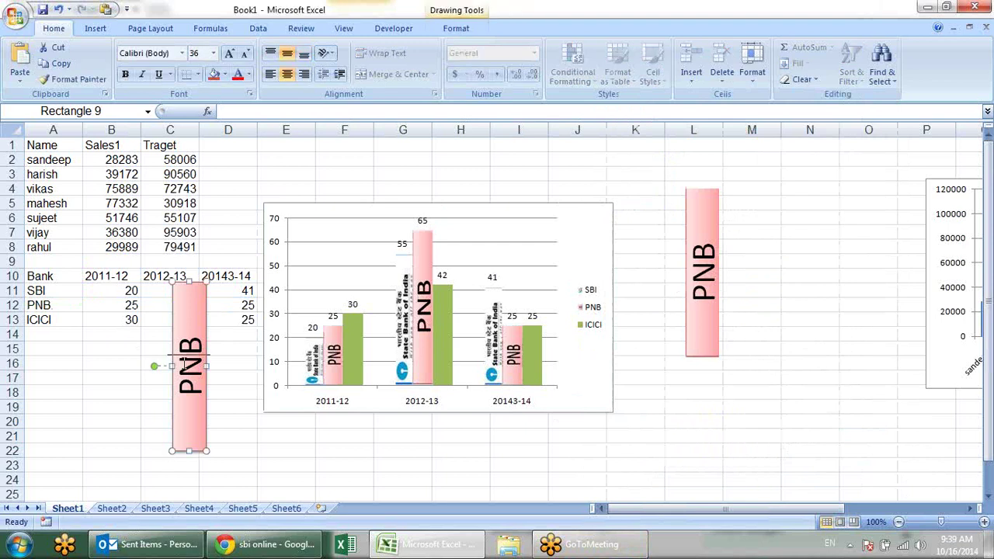
pyautogui.moveTo(194, 398); pyautogui.dragTo(187, 330)
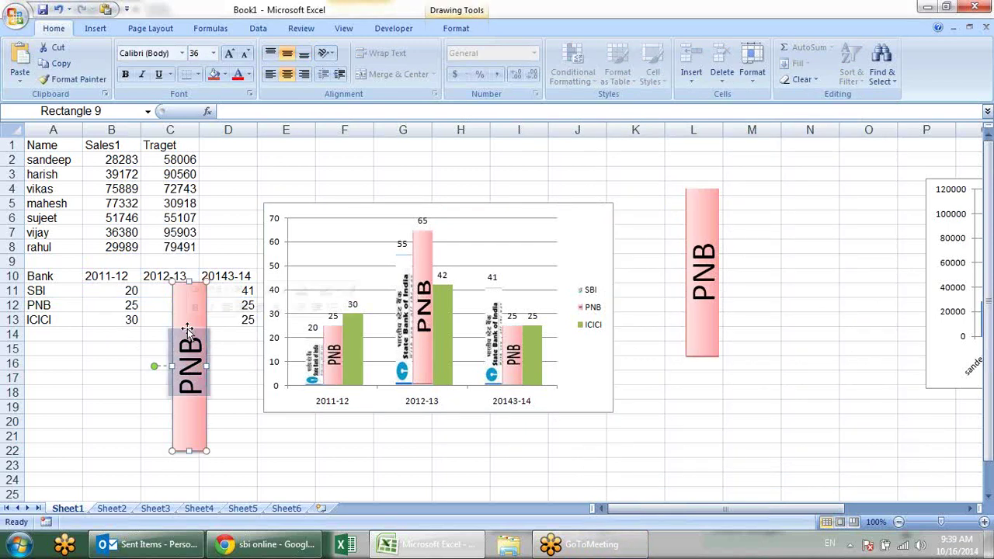
pyautogui.write('ICICI')
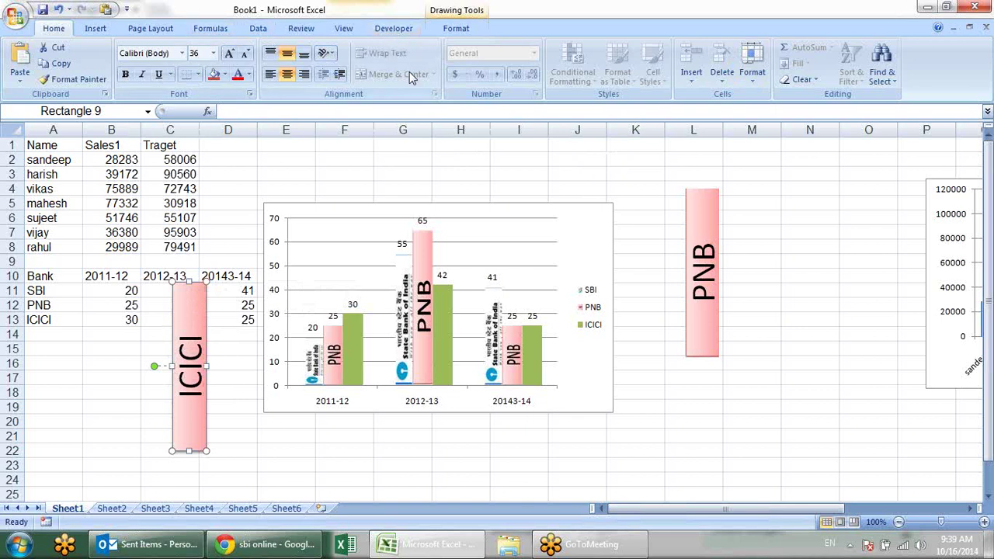
pyautogui.click(460, 29)
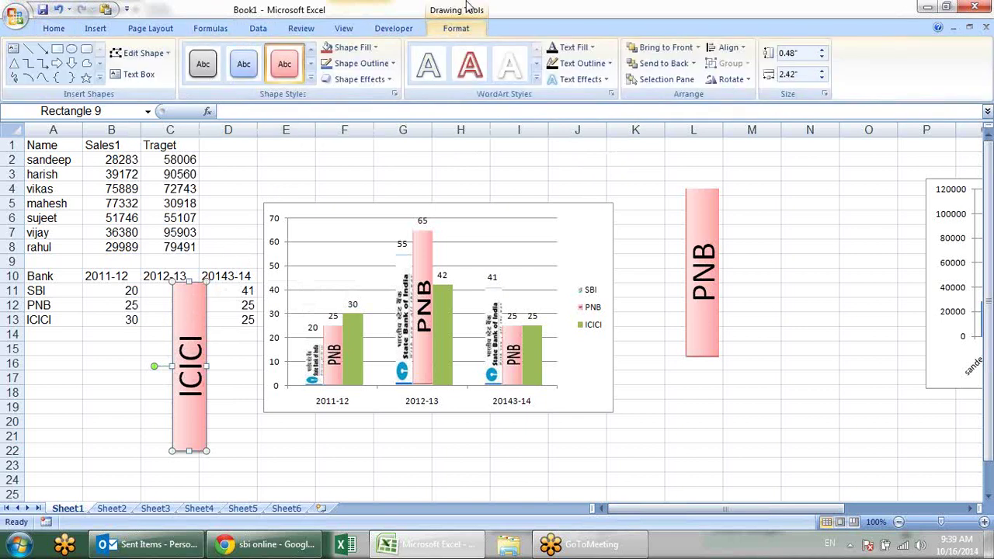
pyautogui.click(311, 79)
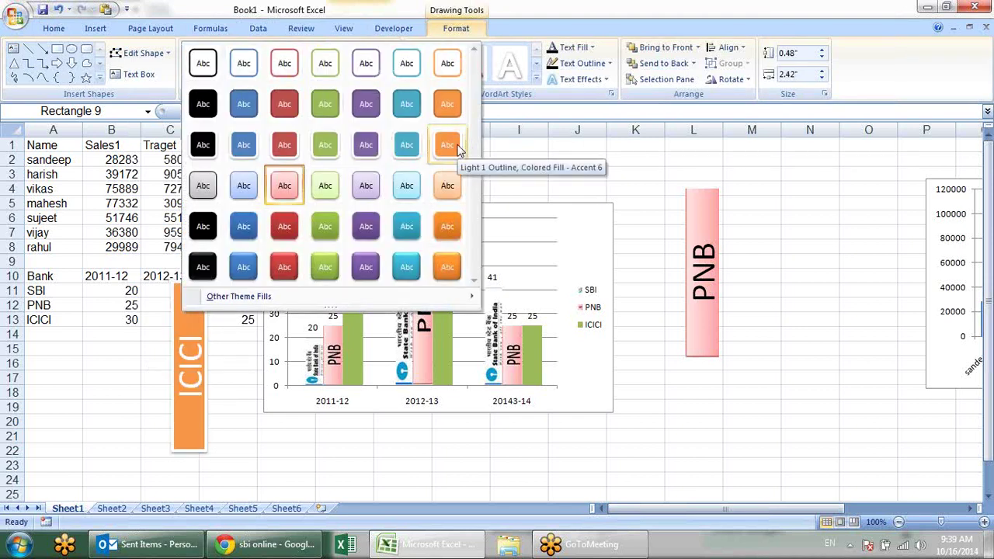
pyautogui.click(448, 226)
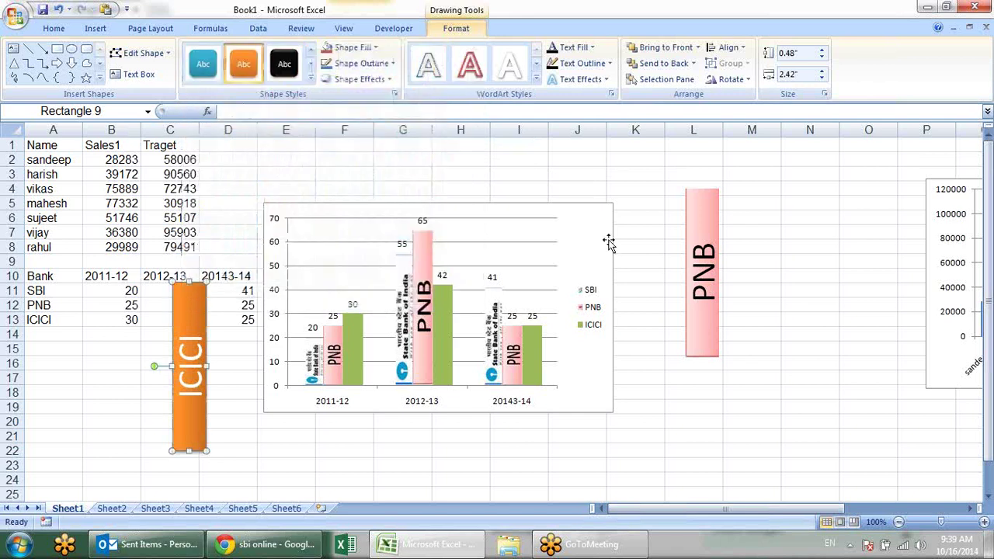
pyautogui.click(697, 233)
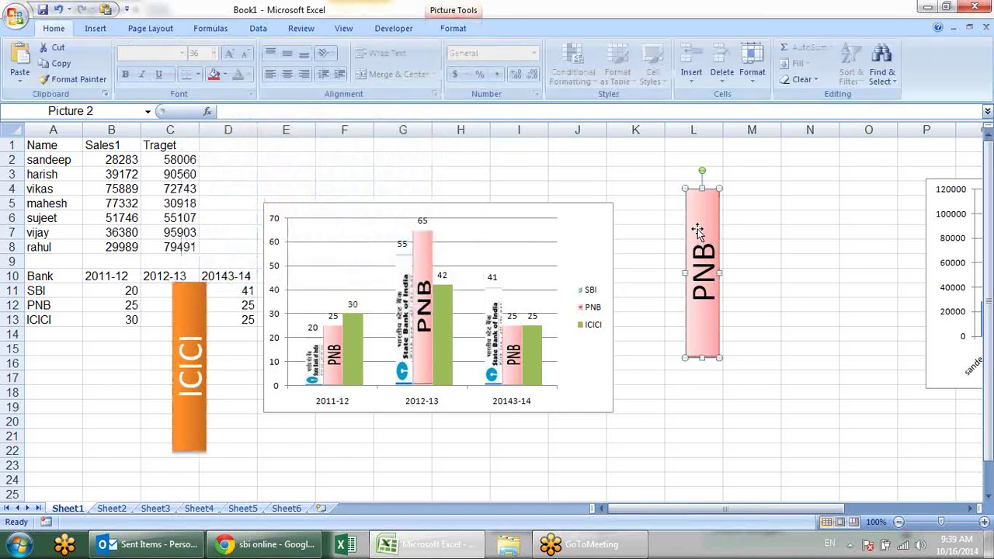
# Copy the PNB picture as a picture, paste it, then delete the extra copy
pyautogui.click(23, 78)
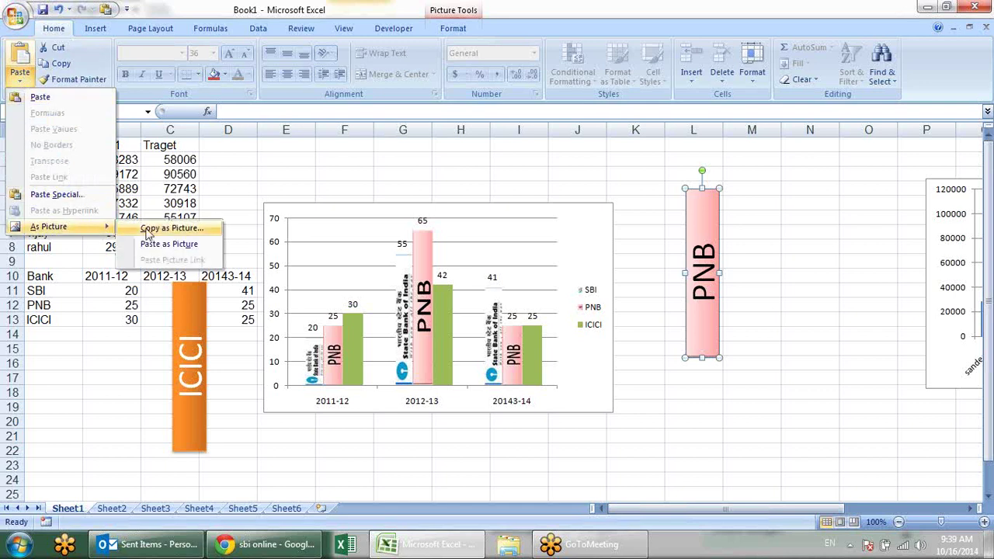
pyautogui.click(148, 232)
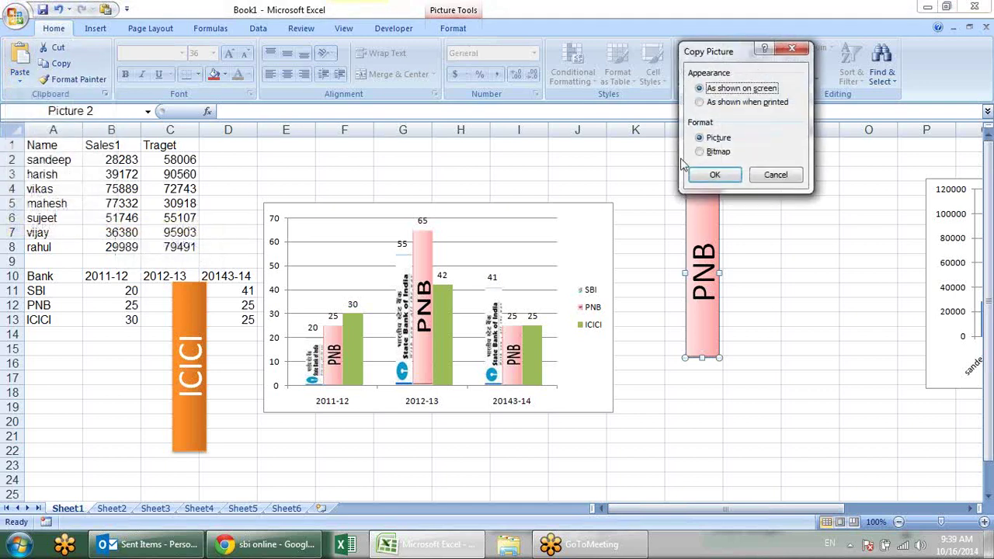
pyautogui.click(716, 174)
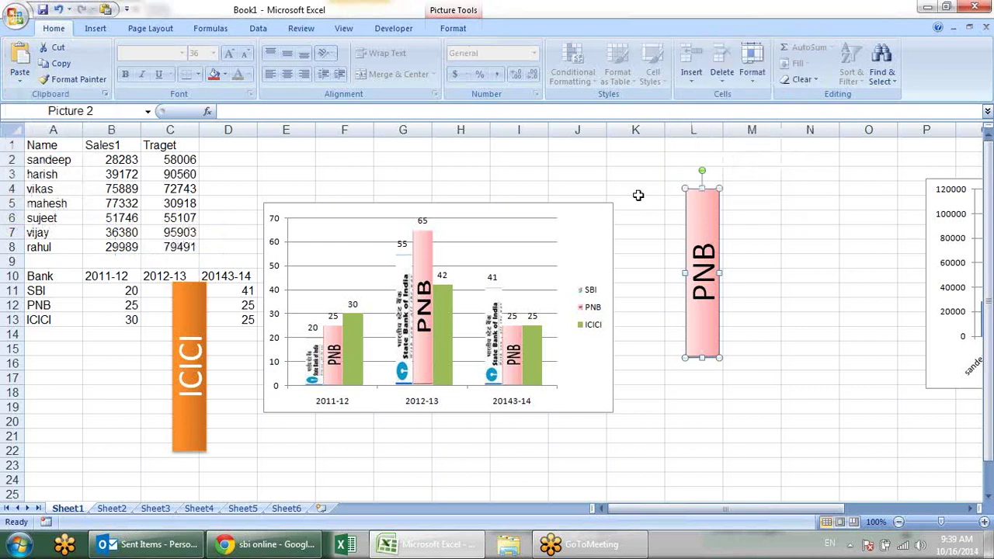
pyautogui.hotkey('ctrl', 'v')
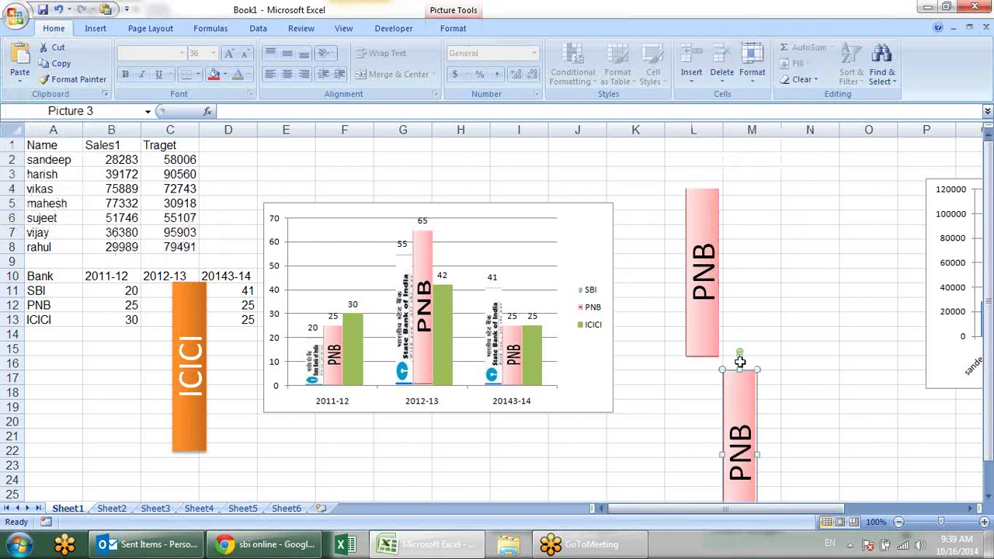
pyautogui.press('Delete')
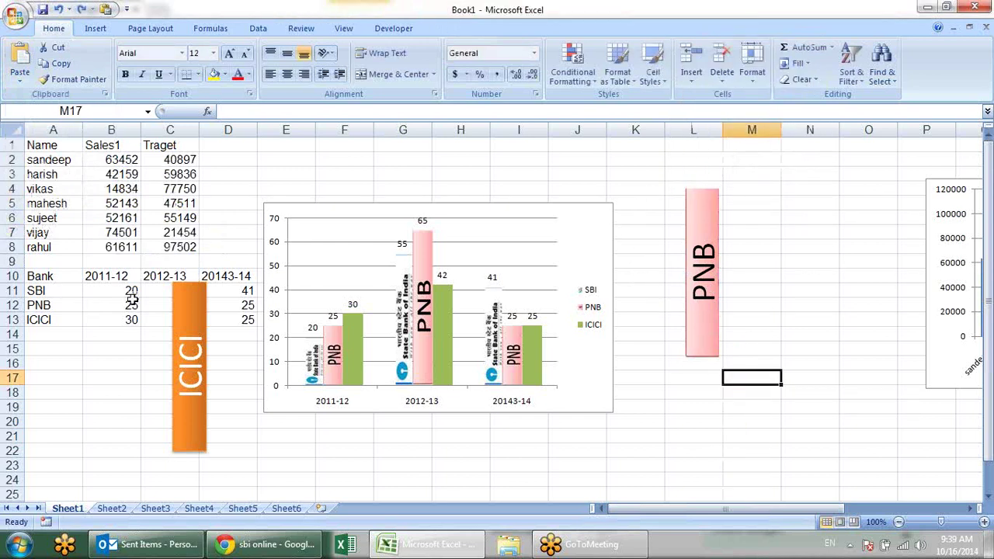
# Paste a picture copy of the orange ICICI rectangle beside the PNB picture
pyautogui.click(177, 312)
pyautogui.click(20, 76)
pyautogui.moveTo(48, 226)
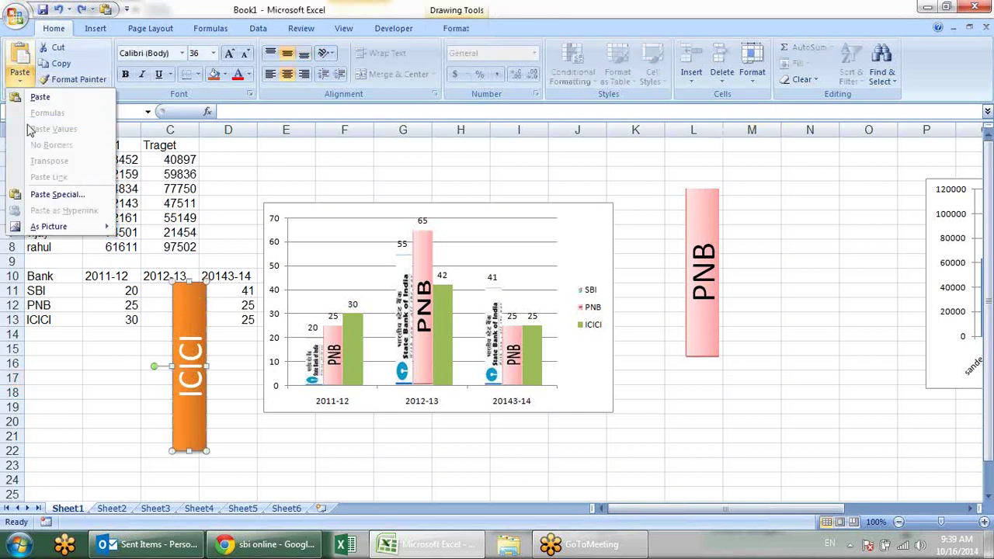
pyautogui.click(163, 228)
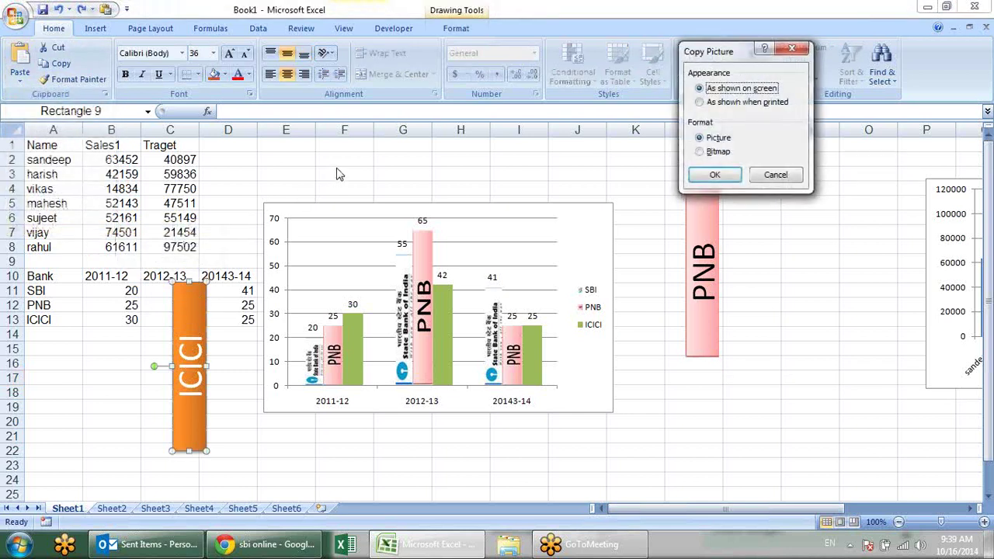
pyautogui.click(715, 176)
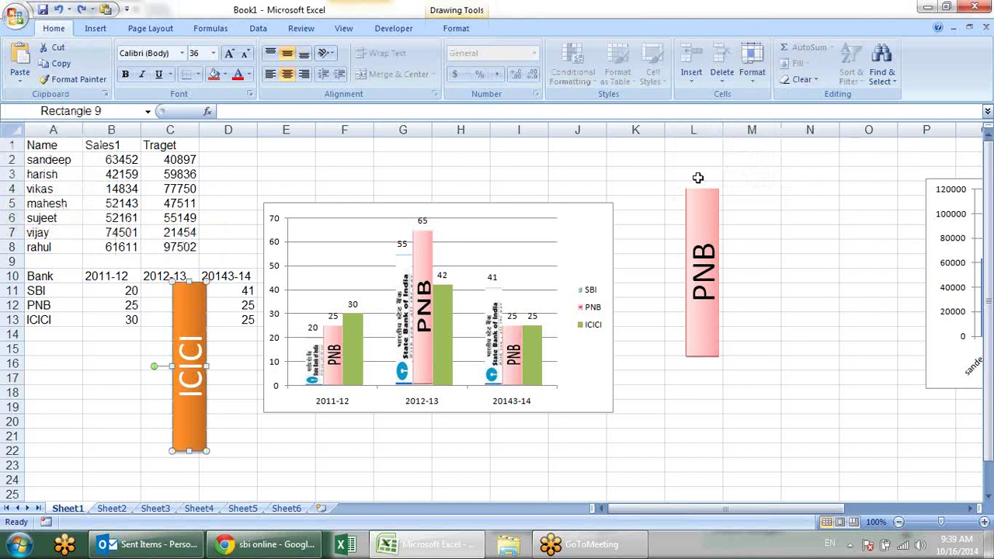
pyautogui.hotkey('ctrl', 'v')
pyautogui.moveTo(776, 398)
pyautogui.mouseDown()
pyautogui.moveTo(737, 196)
pyautogui.moveTo(789, 191)
pyautogui.mouseUp()
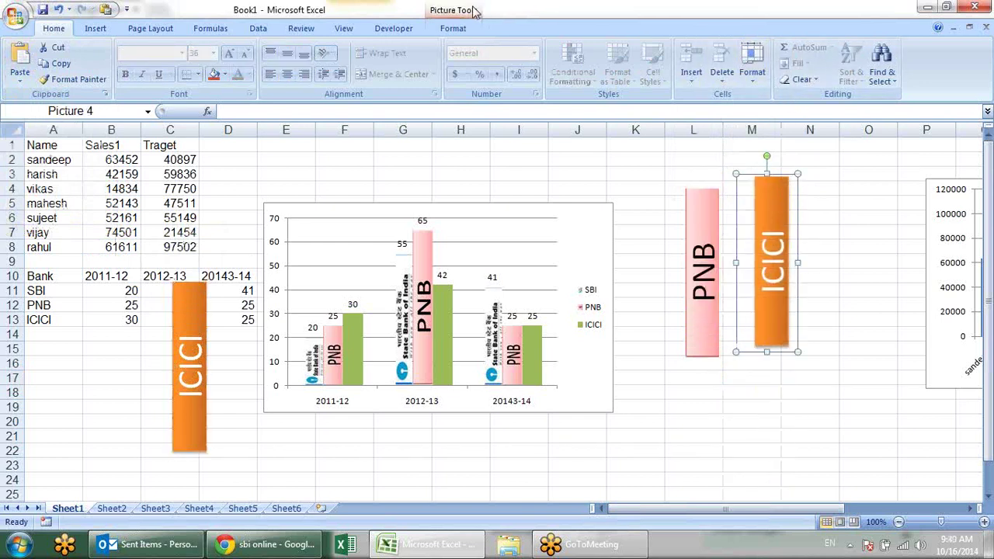
# Crop the ICICI picture's left, right, bottom and top edges to 0.47" by 2.37"
pyautogui.click(473, 11)
pyautogui.click(868, 62)
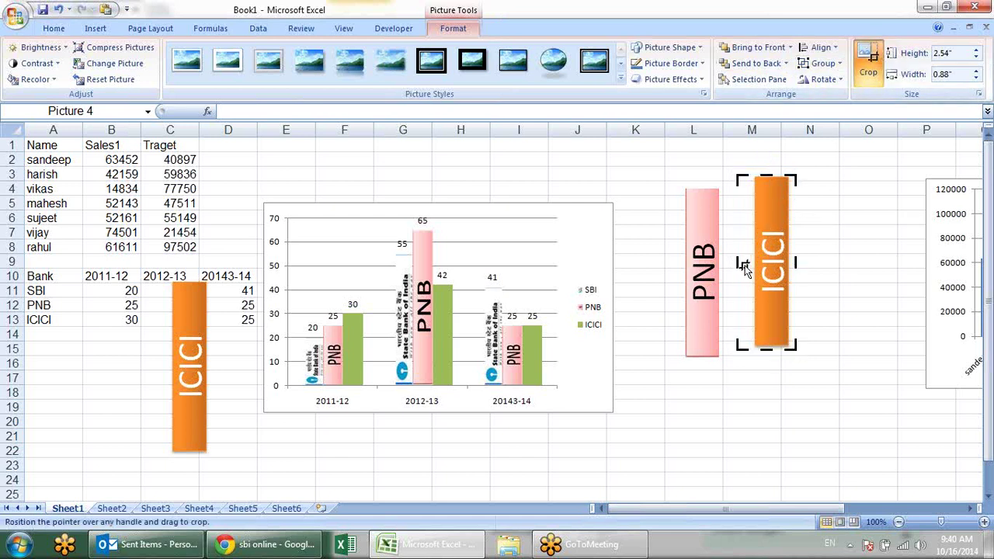
pyautogui.moveTo(743, 267); pyautogui.dragTo(792, 261)
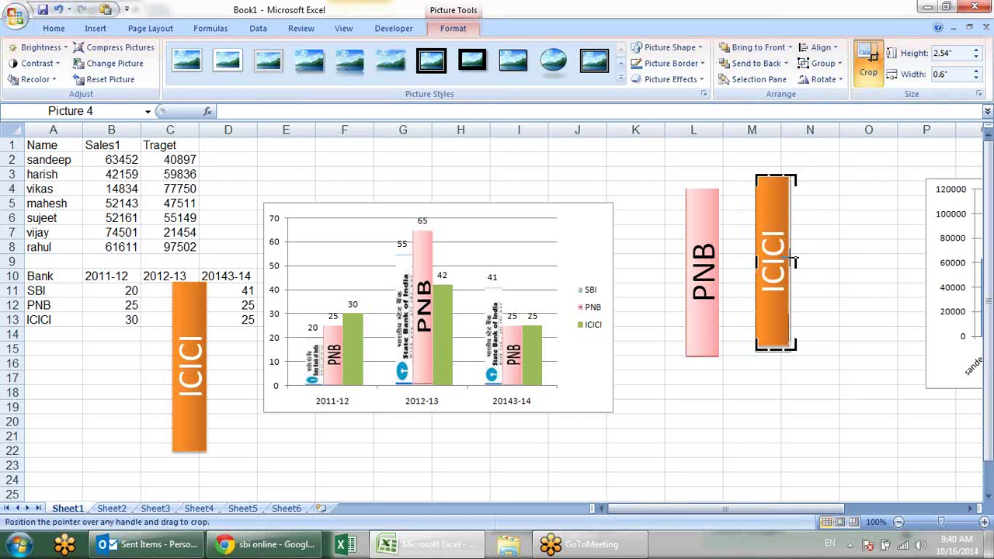
pyautogui.moveTo(792, 264); pyautogui.dragTo(785, 264)
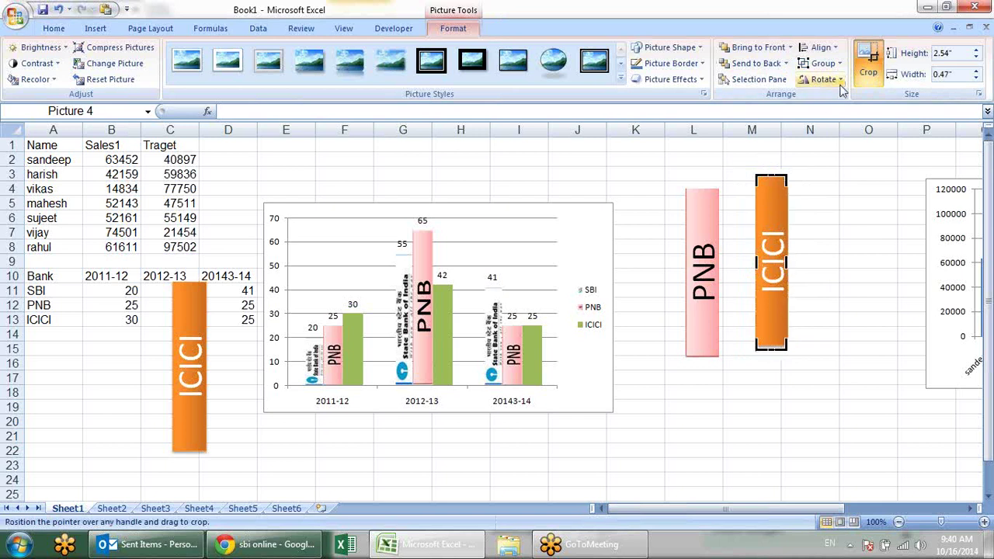
pyautogui.click(868, 62)
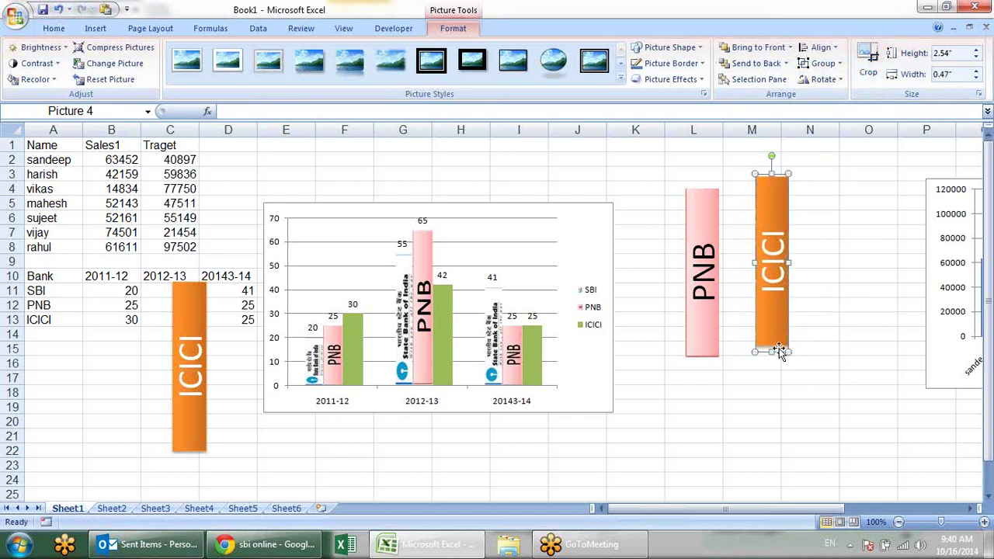
pyautogui.click(868, 63)
pyautogui.moveTo(771, 348); pyautogui.dragTo(771, 340)
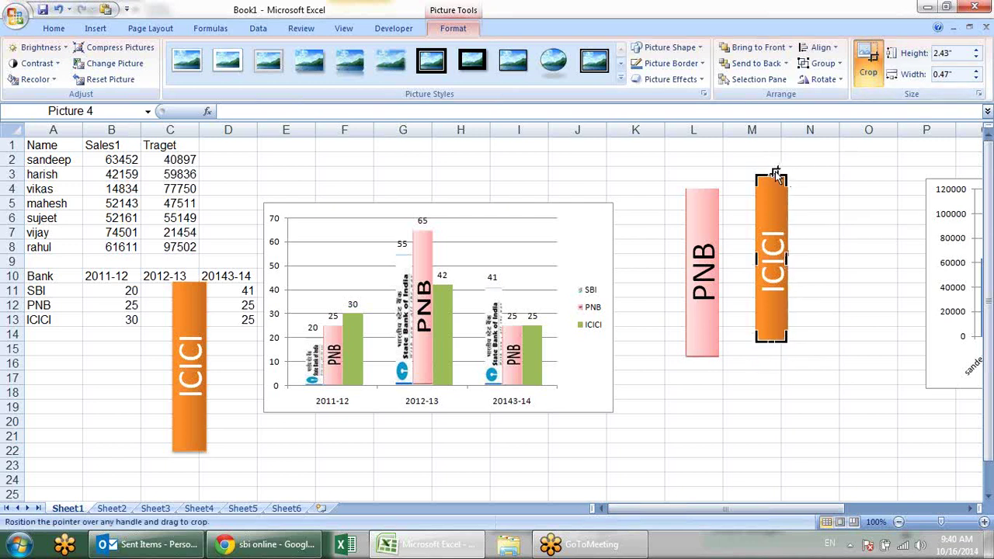
pyautogui.moveTo(771, 177); pyautogui.dragTo(771, 182)
pyautogui.click(868, 62)
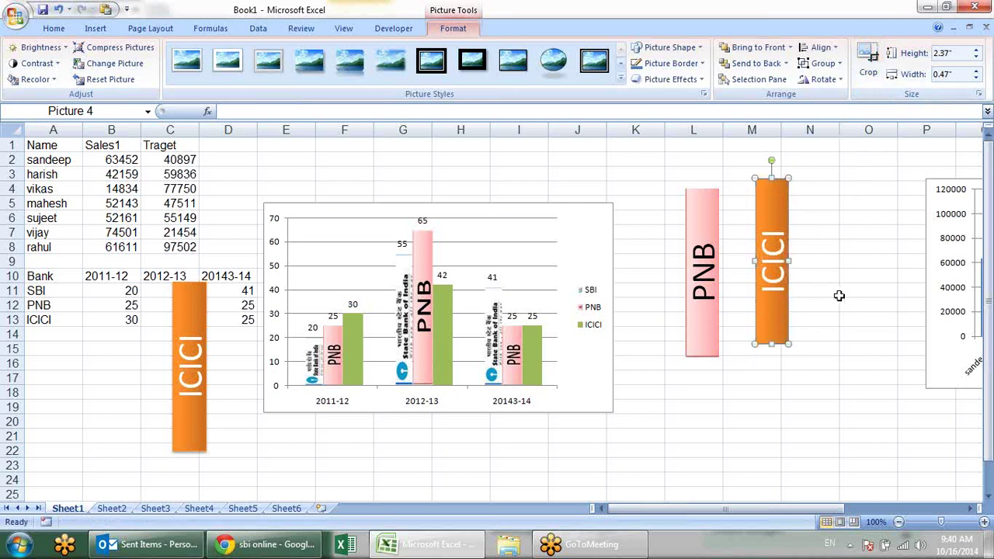
# Fill the green ICICI bars with the copied orange ICICI picture from the clipboard
pyautogui.click(448, 320)
pyautogui.rightClick(447, 315)
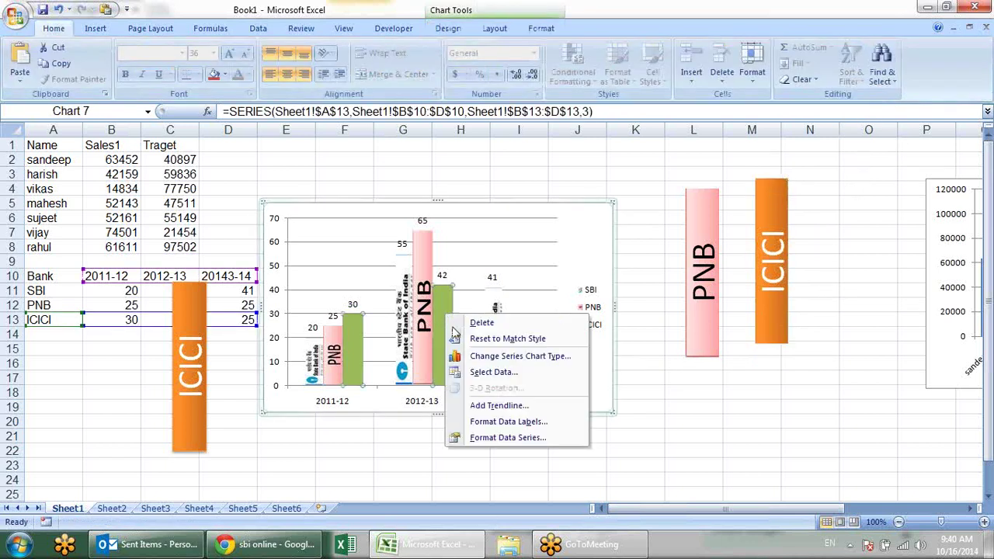
pyautogui.click(498, 439)
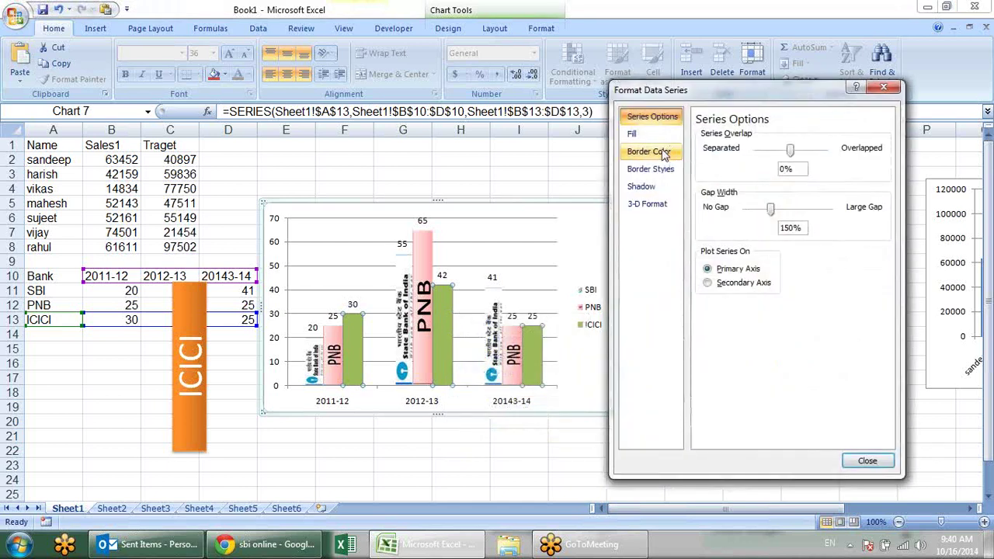
pyautogui.click(659, 138)
pyautogui.click(765, 178)
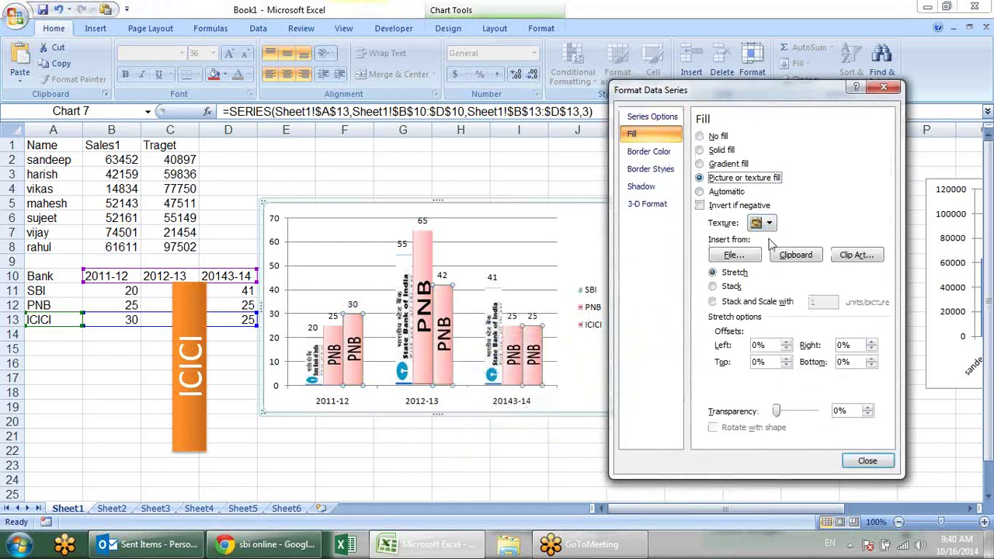
pyautogui.click(792, 254)
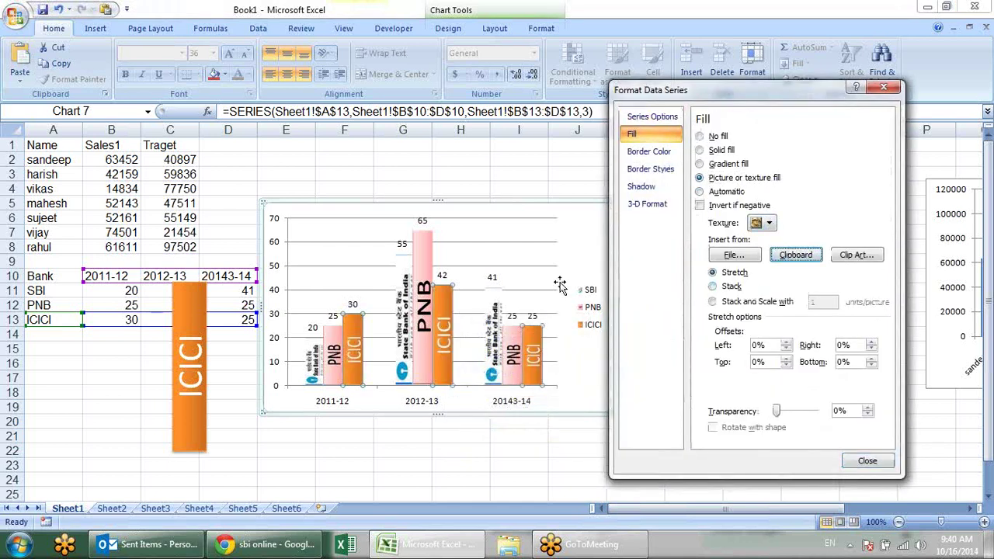
pyautogui.click(867, 461)
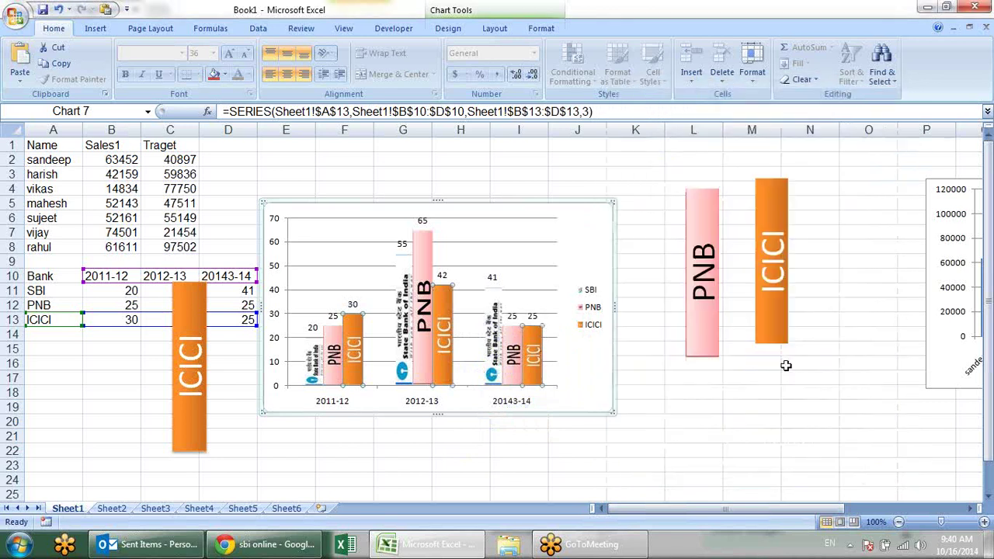
# Give the chart area a solid orange fill
pyautogui.click(582, 246)
pyautogui.rightClick(581, 246)
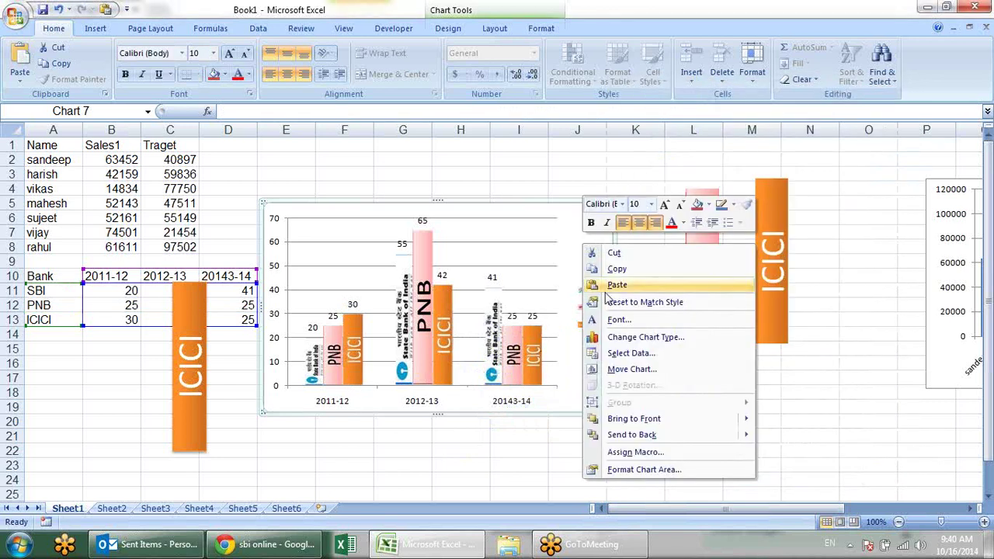
pyautogui.click(630, 470)
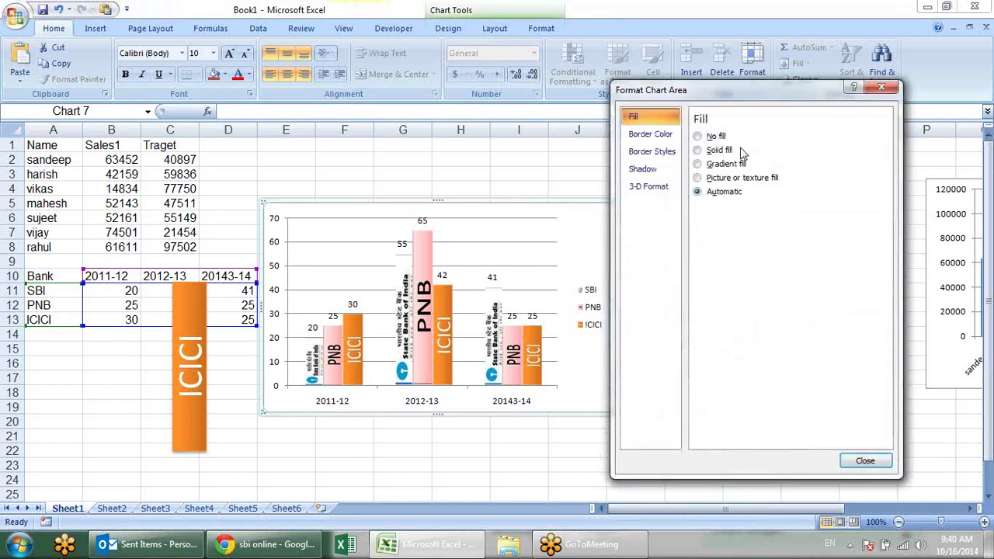
pyautogui.click(728, 152)
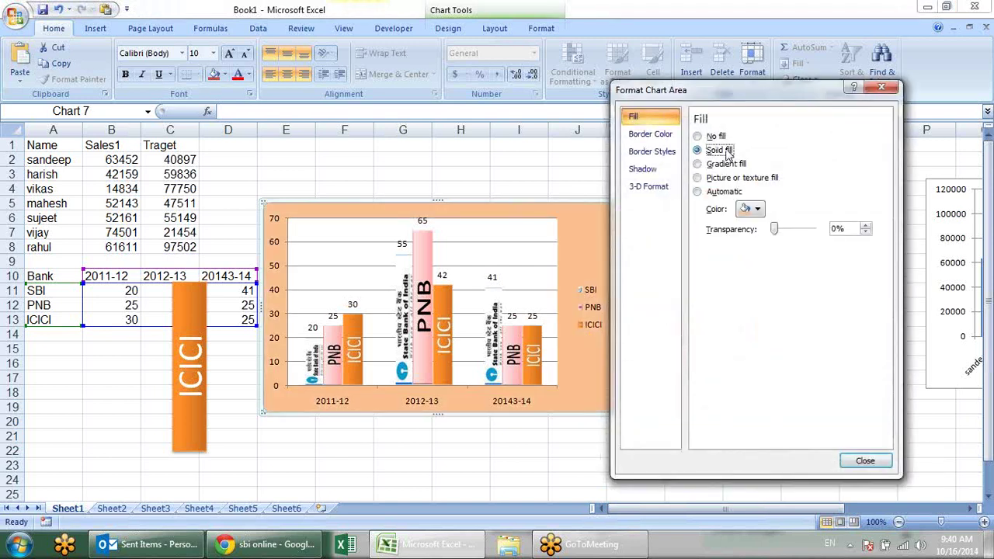
# Set the plot area to no fill and delete the major gridlines
pyautogui.click(519, 223)
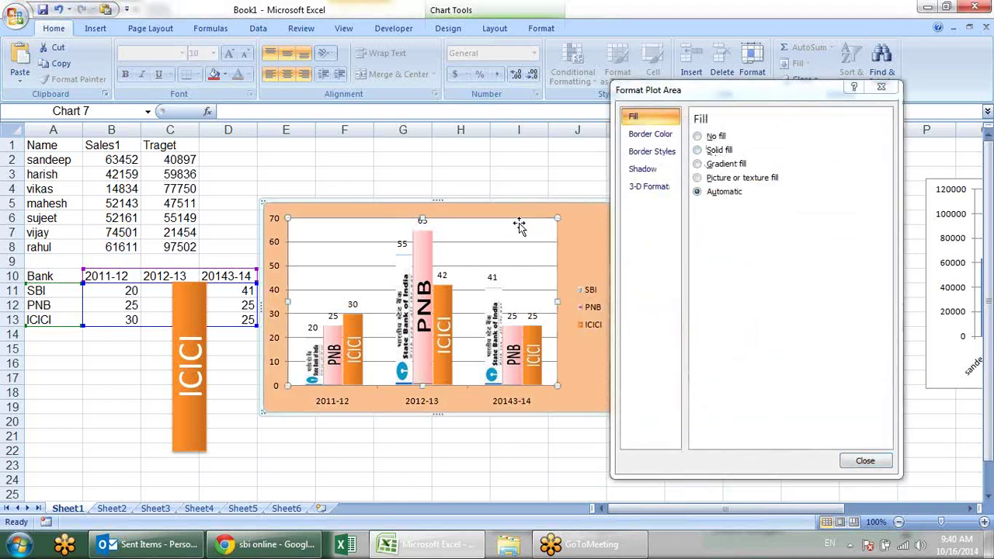
pyautogui.hotkey('alt', 'n')
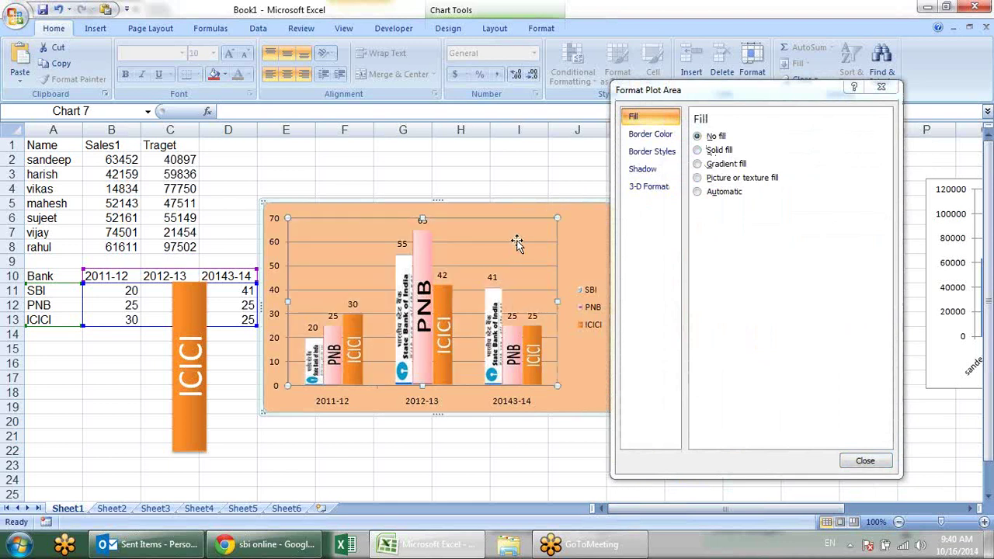
pyautogui.click(881, 86)
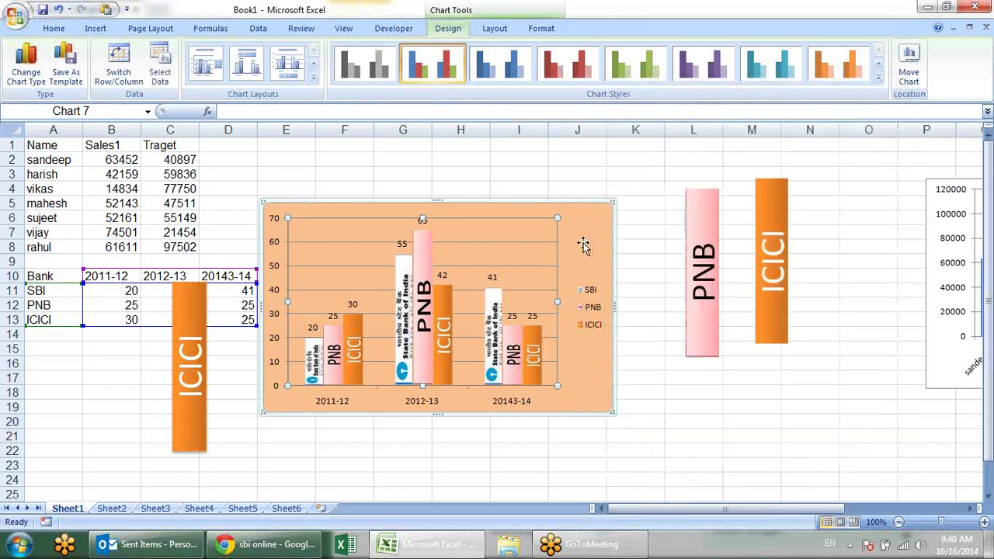
pyautogui.click(541, 242)
pyautogui.press('Delete')
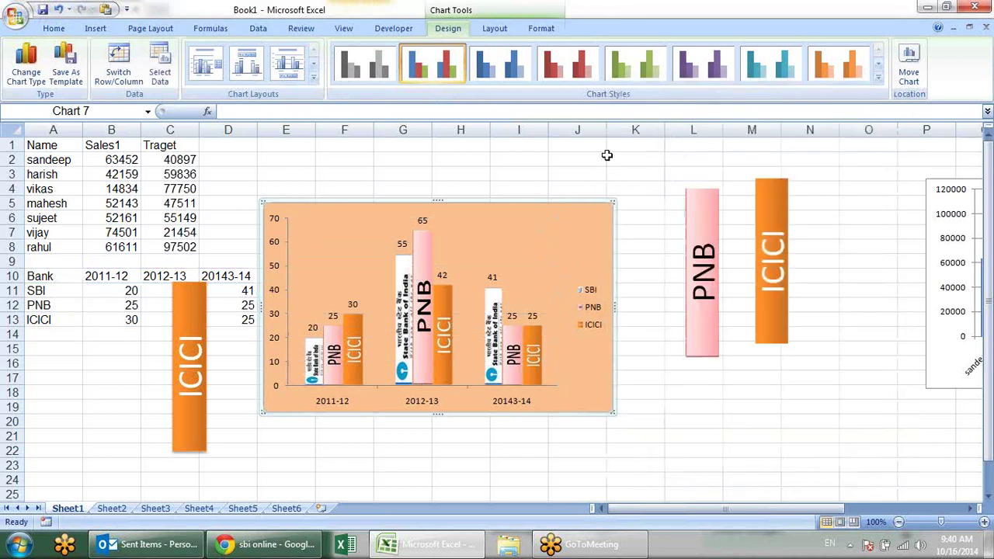
# Move the orange ICICI rectangle over to column O
pyautogui.click(606, 156)
pyautogui.click(584, 232)
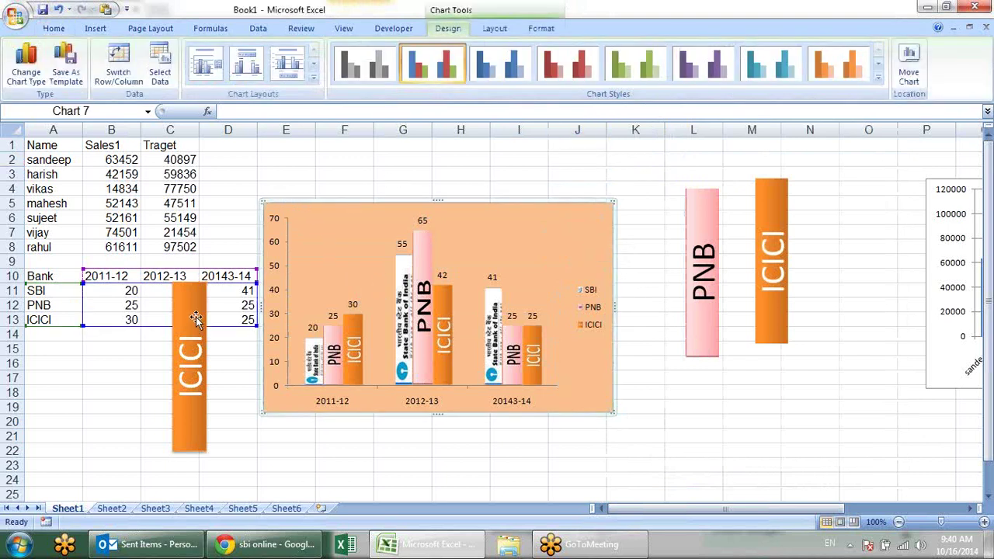
pyautogui.moveTo(195, 317); pyautogui.dragTo(845, 180)
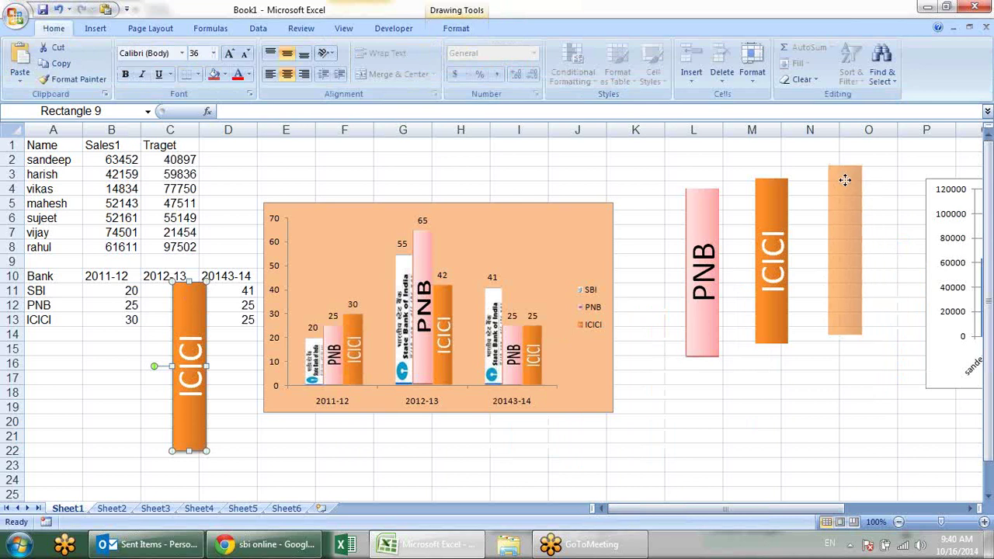
# Move the chart up and right, then select the bank data A10:D13
pyautogui.click(503, 227)
pyautogui.moveTo(581, 200); pyautogui.dragTo(645, 155)
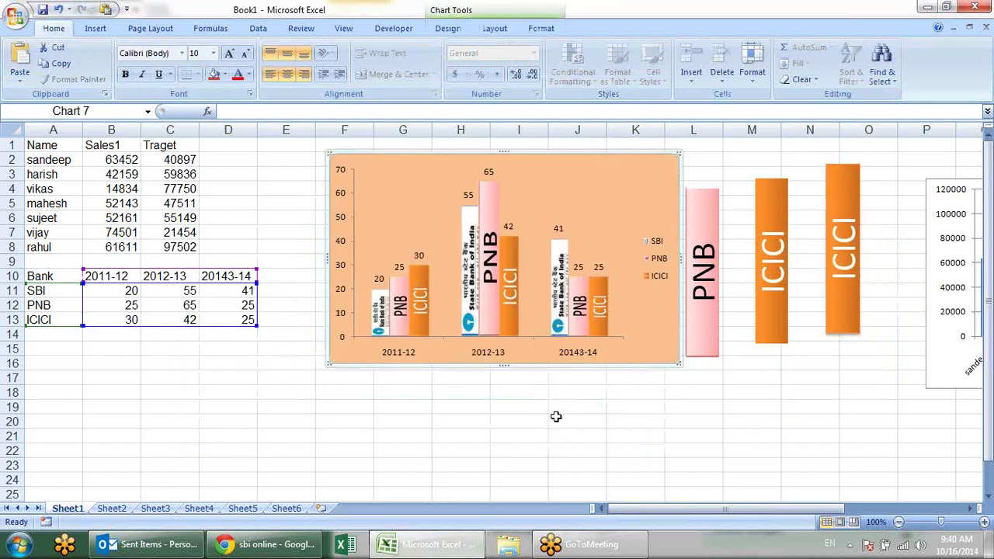
pyautogui.click(559, 448)
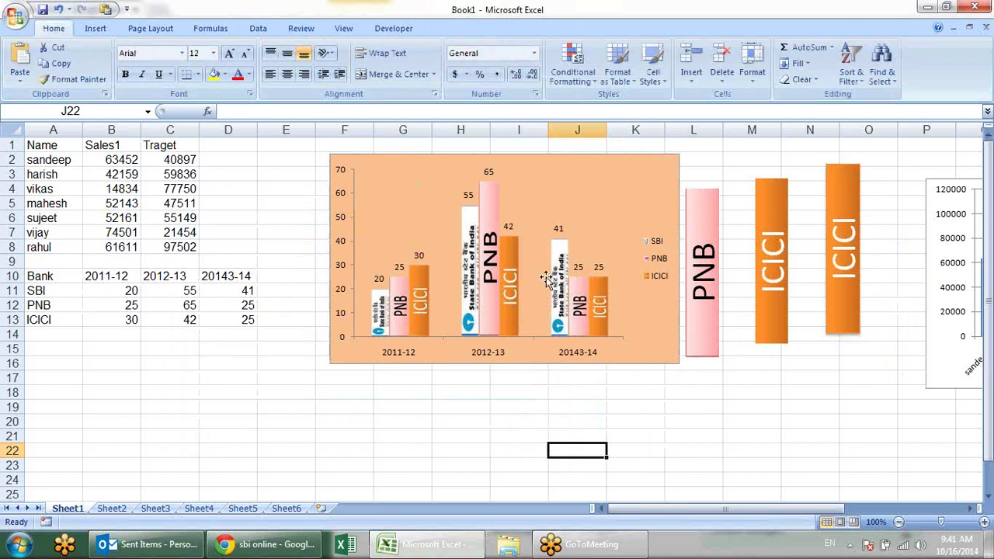
pyautogui.moveTo(58, 281)
pyautogui.mouseDown()
pyautogui.moveTo(244, 307)
pyautogui.moveTo(244, 320)
pyautogui.mouseUp()
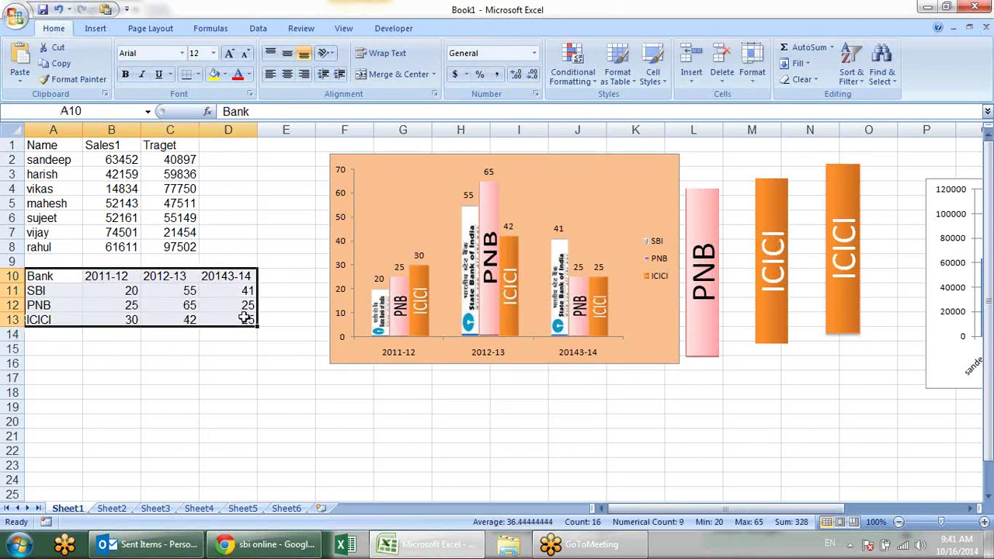
# Insert a clustered column chart of the bank data in A10:D13
pyautogui.click(244, 404)
pyautogui.moveTo(61, 281); pyautogui.dragTo(219, 318)
pyautogui.click(96, 28)
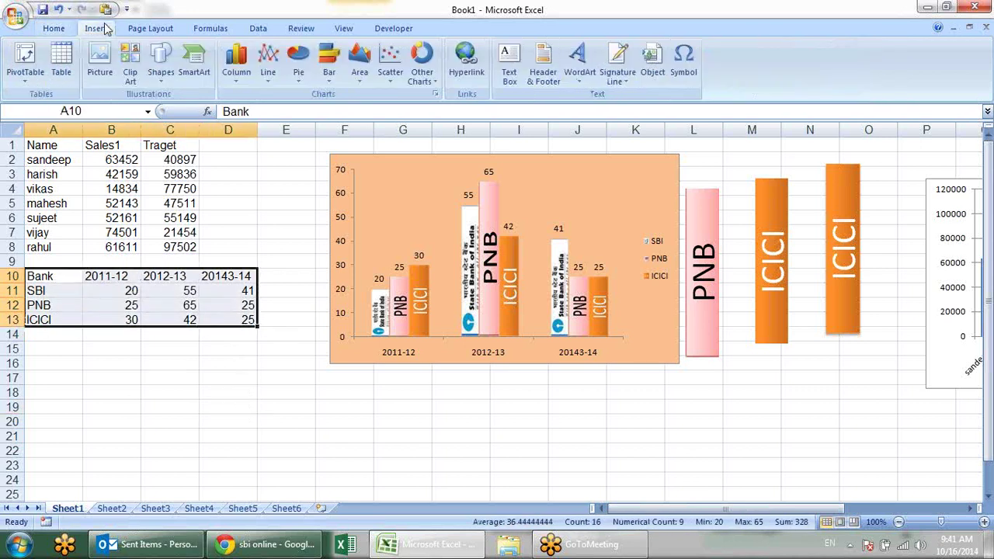
pyautogui.click(236, 62)
pyautogui.click(241, 121)
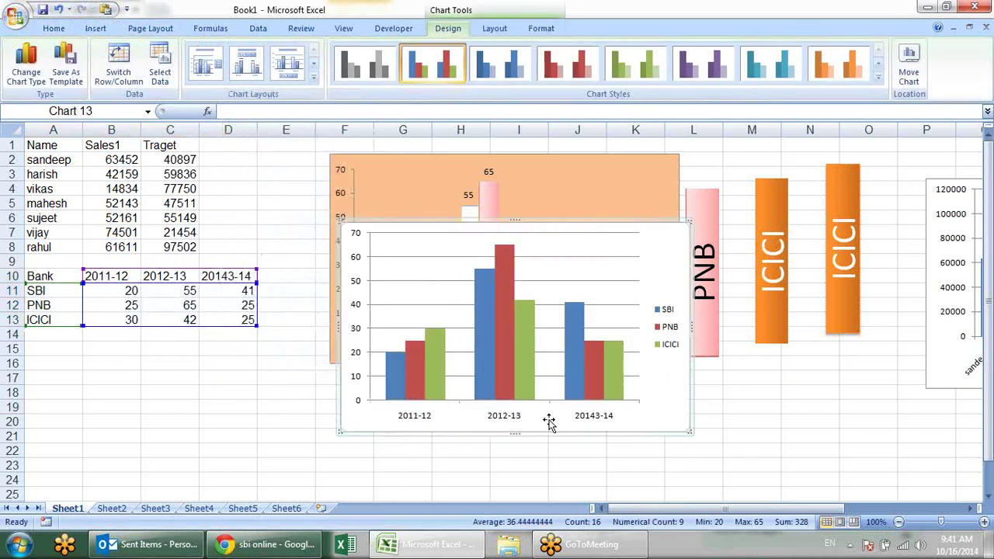
# Place the new column chart at left and shift the orange chart right
pyautogui.moveTo(559, 221); pyautogui.dragTo(203, 446)
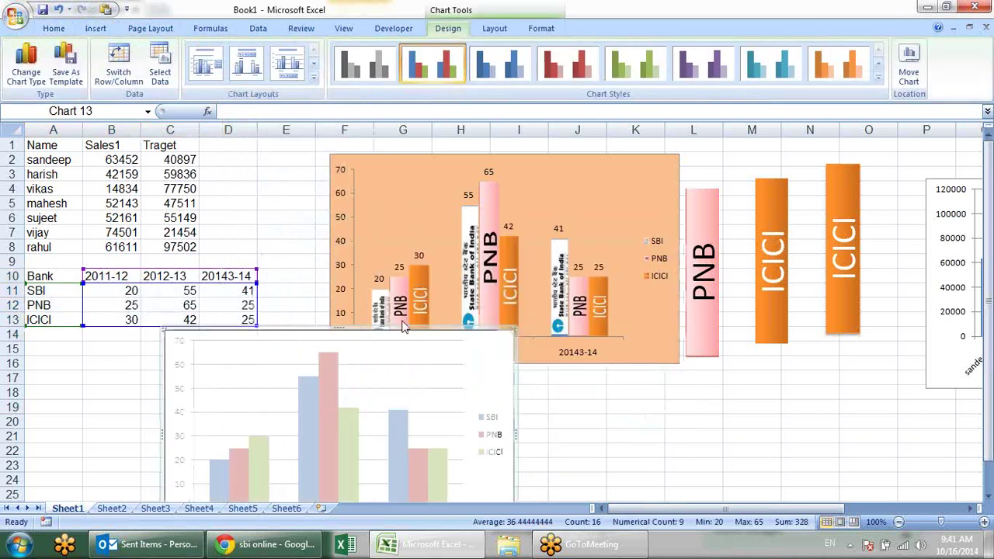
pyautogui.click(515, 193)
pyautogui.moveTo(591, 155); pyautogui.dragTo(690, 155)
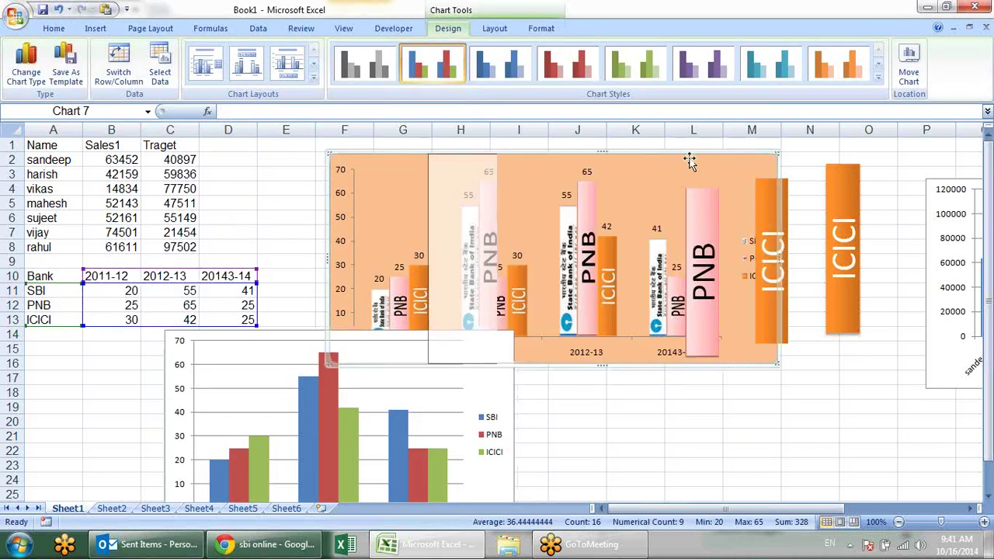
pyautogui.moveTo(328, 333)
pyautogui.mouseDown()
pyautogui.moveTo(330, 321)
pyautogui.moveTo(342, 336)
pyautogui.moveTo(245, 189)
pyautogui.mouseUp()
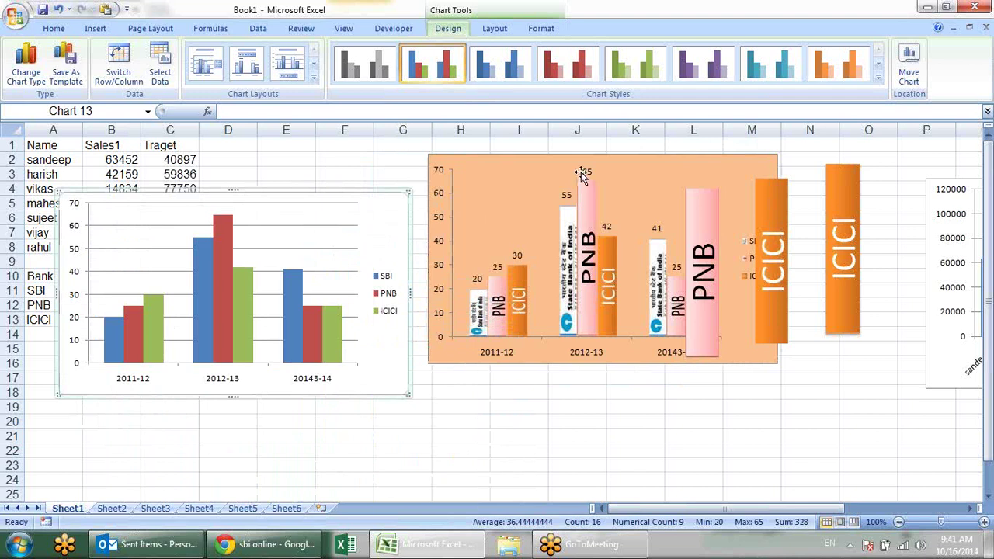
pyautogui.click(543, 165)
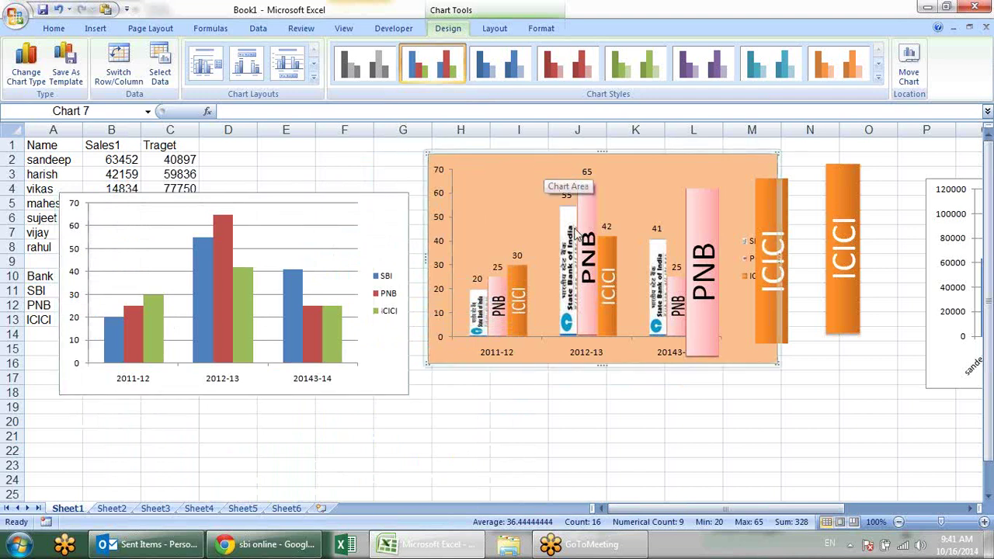
pyautogui.click(400, 208)
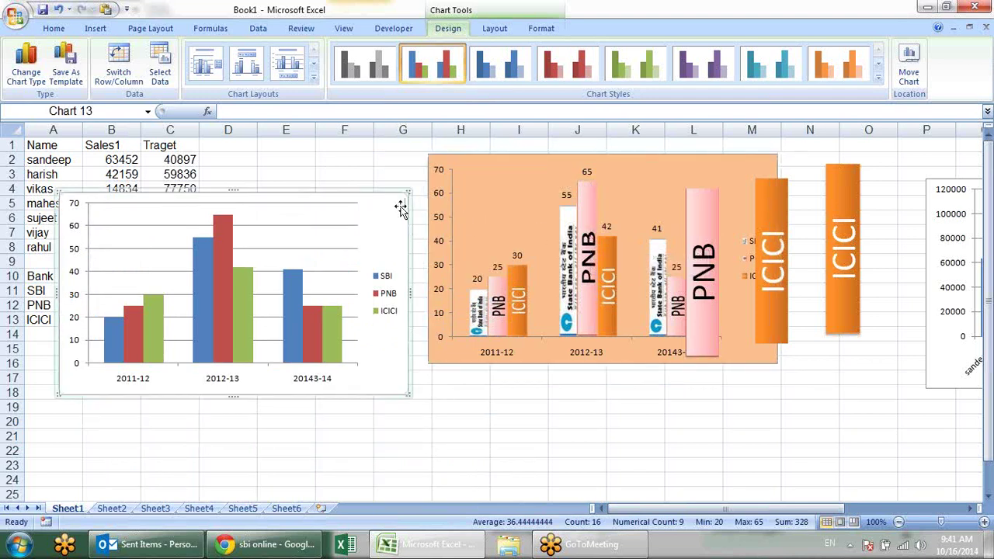
pyautogui.click(54, 28)
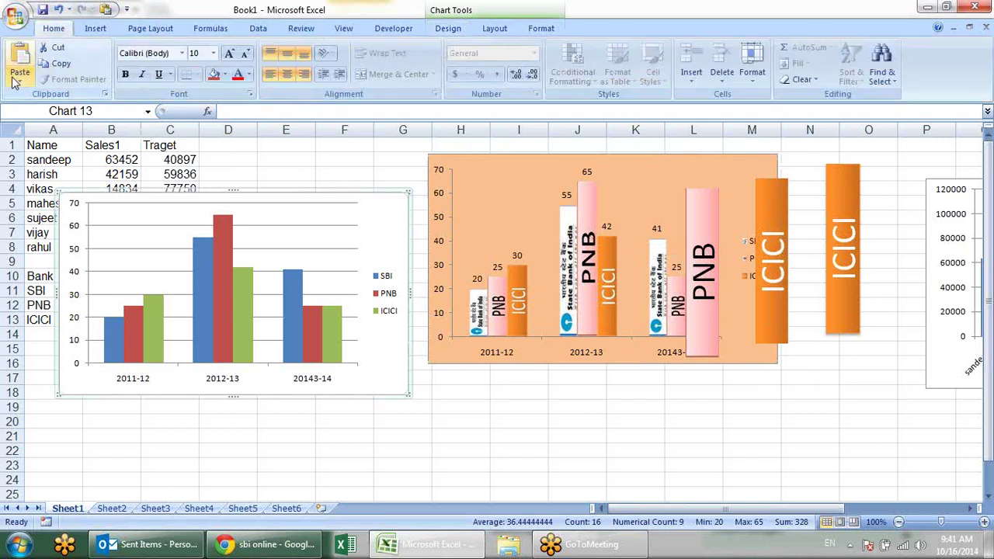
# Paste only the copied chart's formats onto the new chart via Paste Special > Formats
pyautogui.click(15, 79)
pyautogui.click(68, 195)
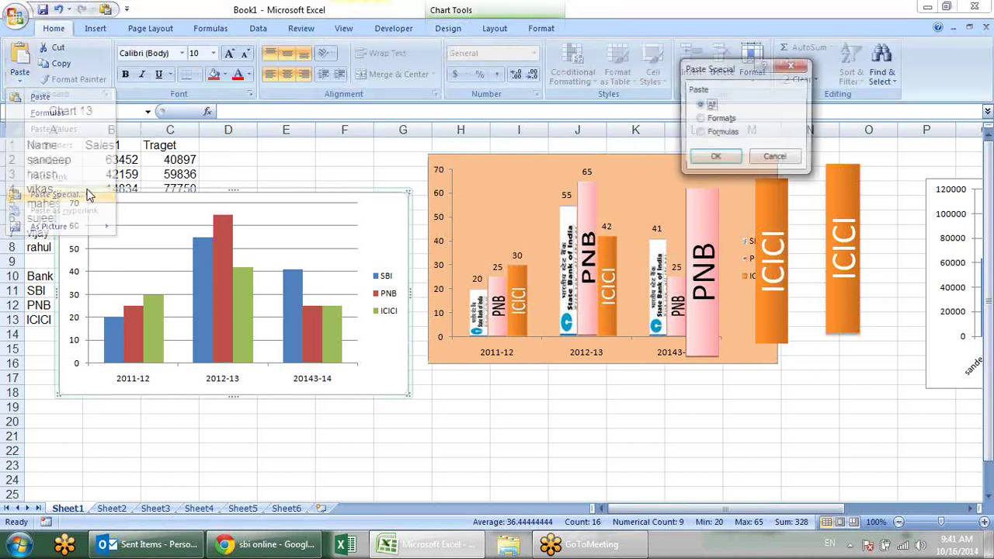
pyautogui.click(717, 119)
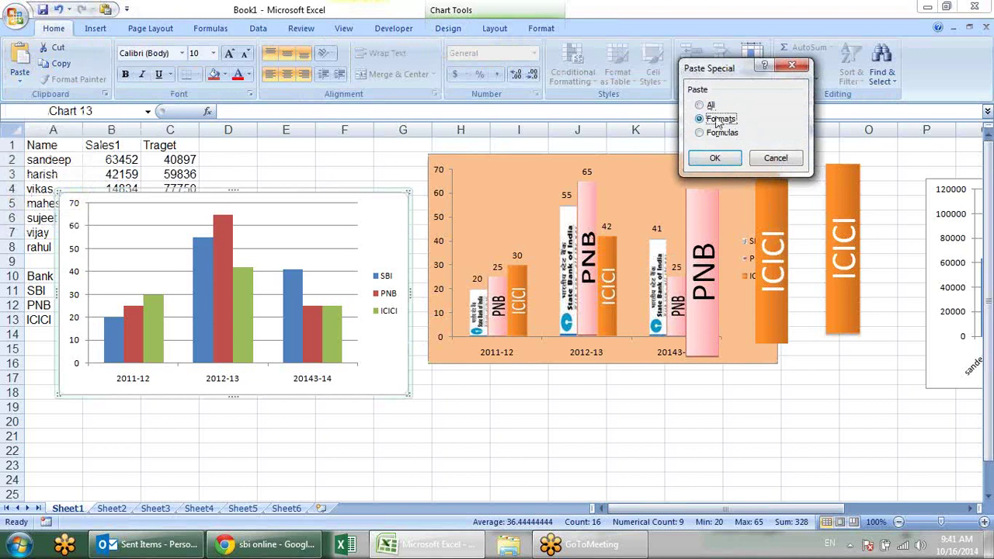
pyautogui.click(714, 161)
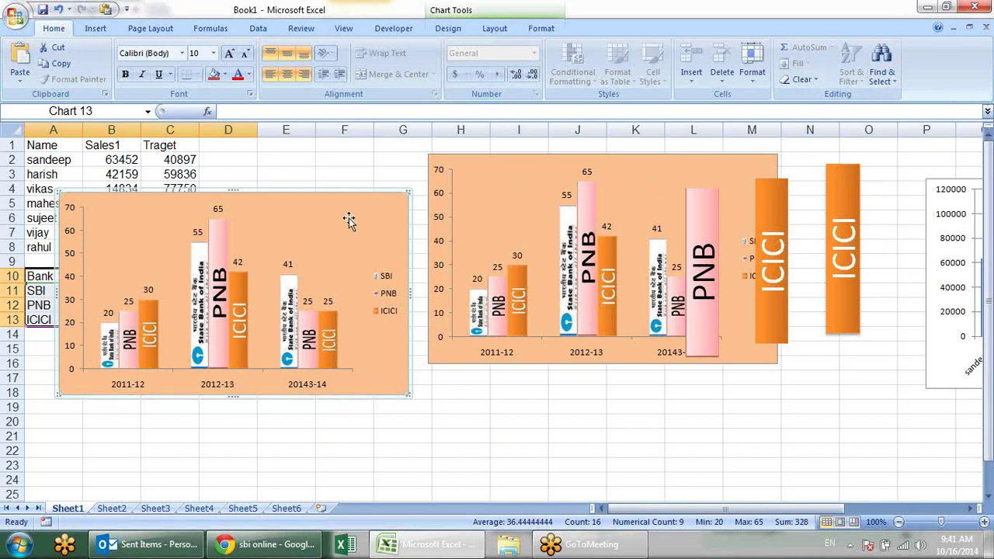
# Move the bank-logo column chart to the lower right, clear of the SBI/PNB/ICICI figures, and deselect it
pyautogui.moveTo(311, 201); pyautogui.dragTo(416, 264)
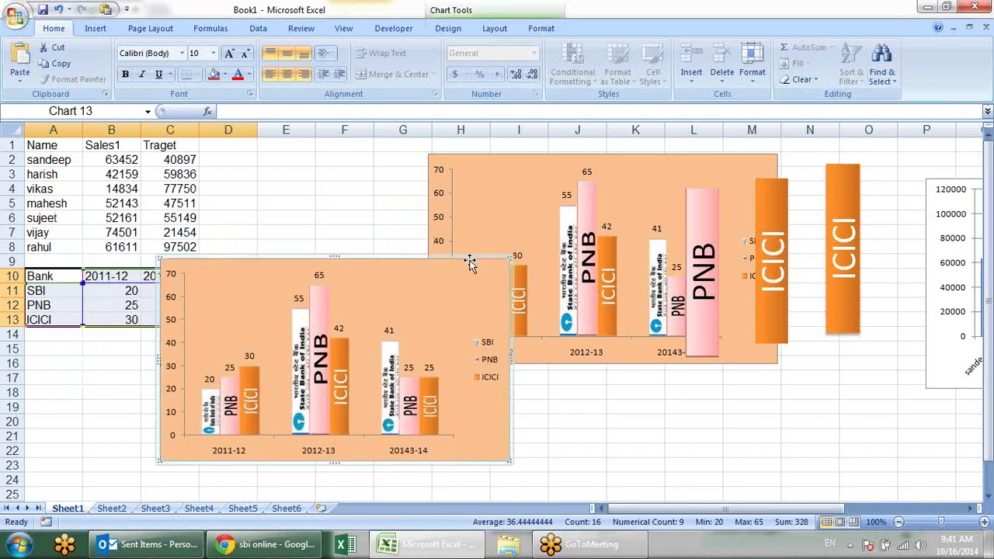
pyautogui.moveTo(504, 290); pyautogui.dragTo(895, 317)
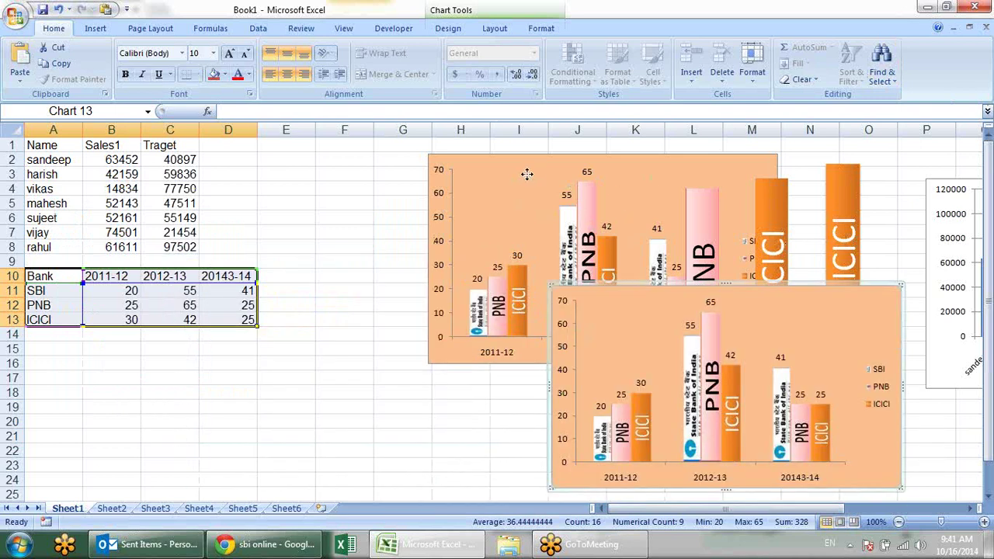
pyautogui.click(523, 166)
pyautogui.click(571, 331)
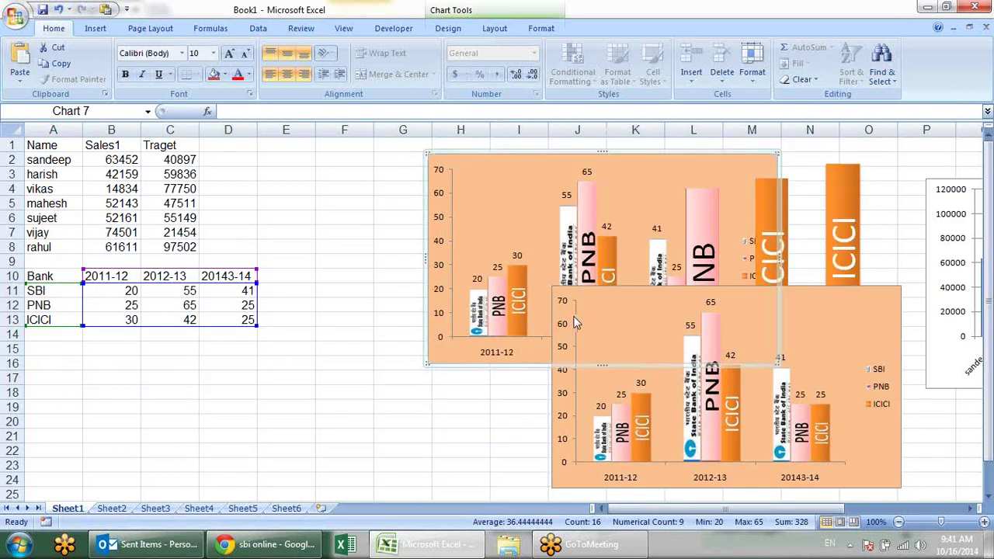
pyautogui.click(401, 354)
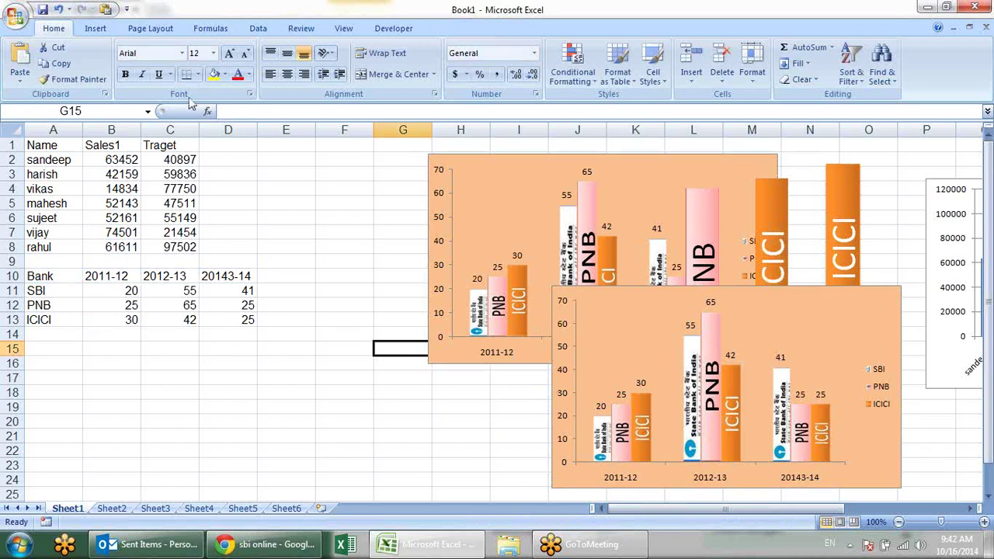
# Look through the Data and Formulas ribbons, then return to Home
pyautogui.click(258, 28)
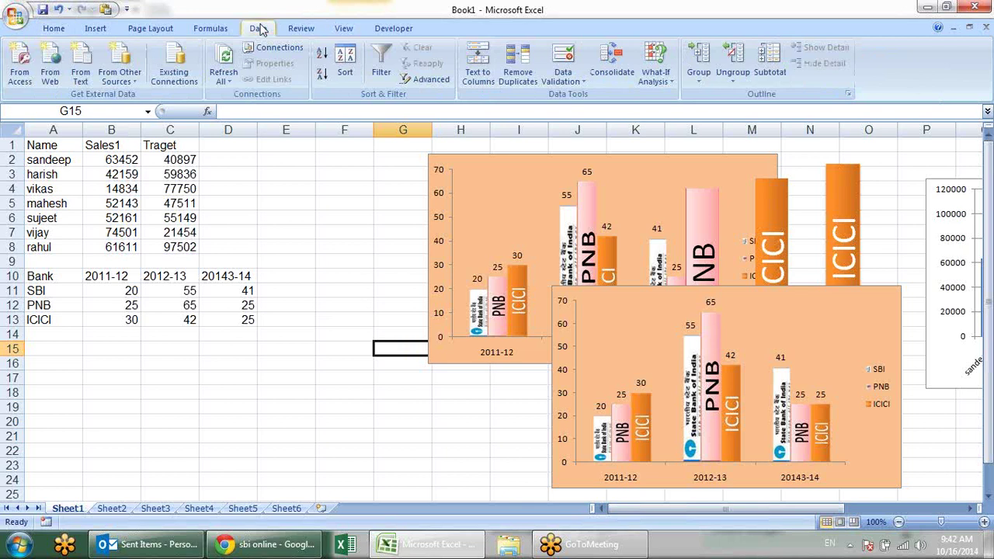
pyautogui.click(218, 28)
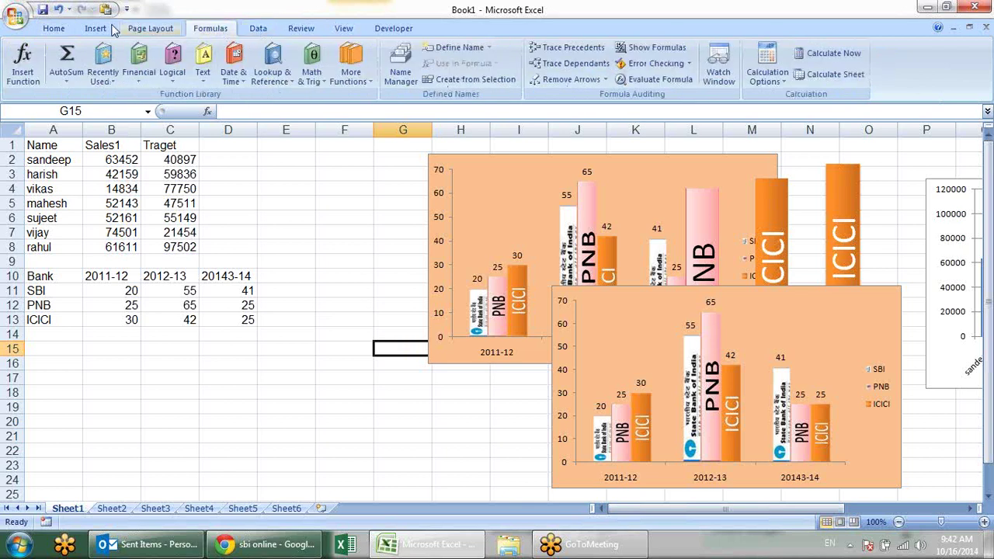
pyautogui.click(54, 28)
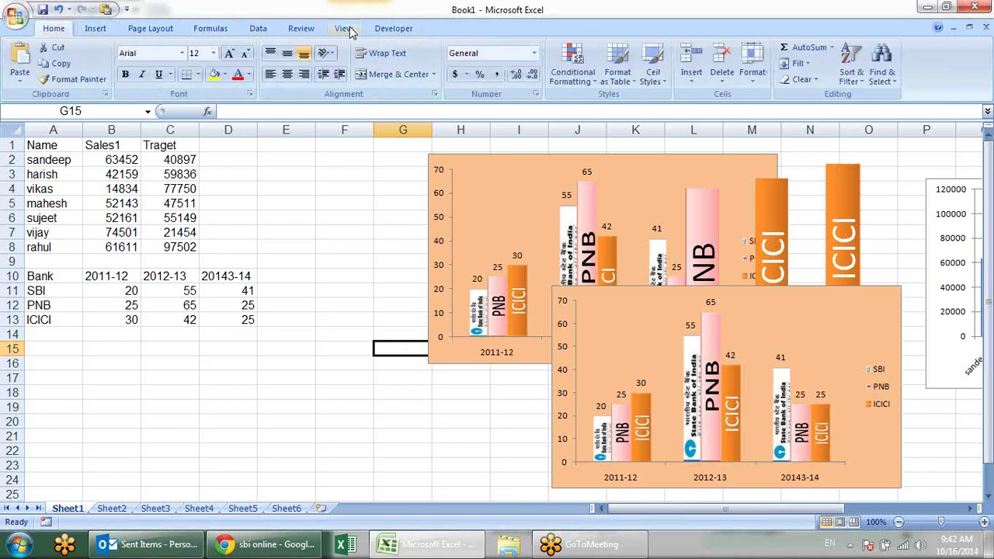
pyautogui.click(353, 186)
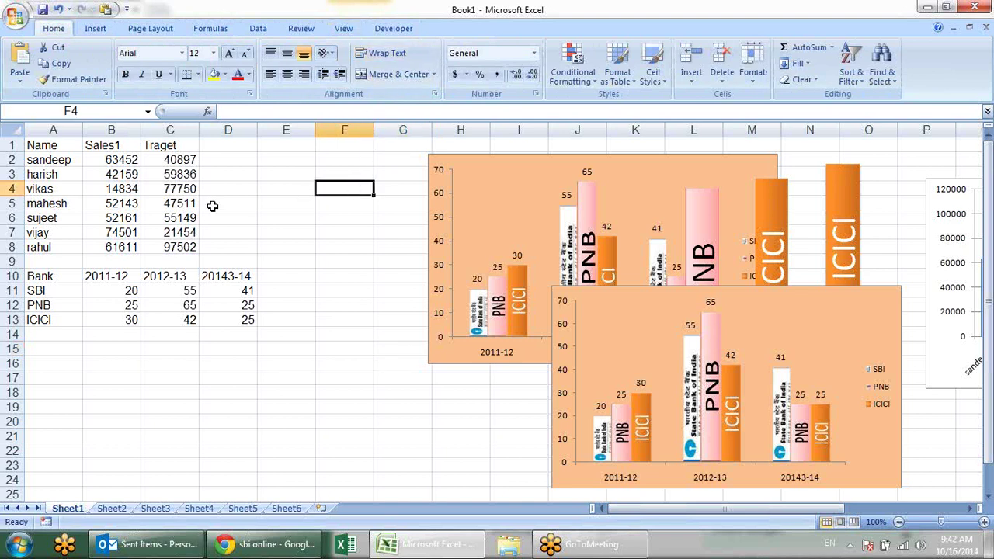
# Select the Name, Sales1 and Traget table A1:C8 and open the Insert column chart gallery
pyautogui.click(165, 148)
pyautogui.moveTo(166, 147); pyautogui.dragTo(178, 174)
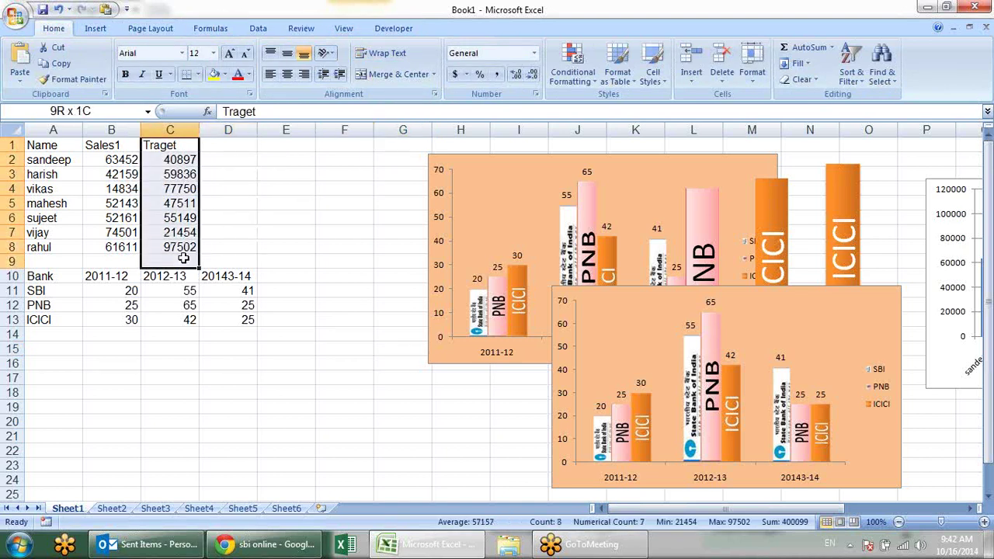
pyautogui.moveTo(206, 246); pyautogui.dragTo(89, 222)
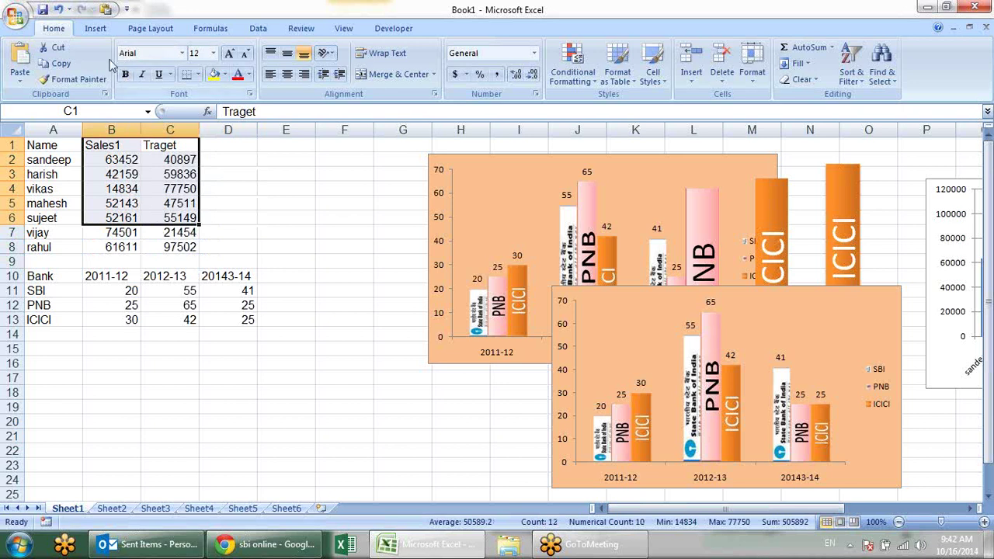
pyautogui.click(249, 232)
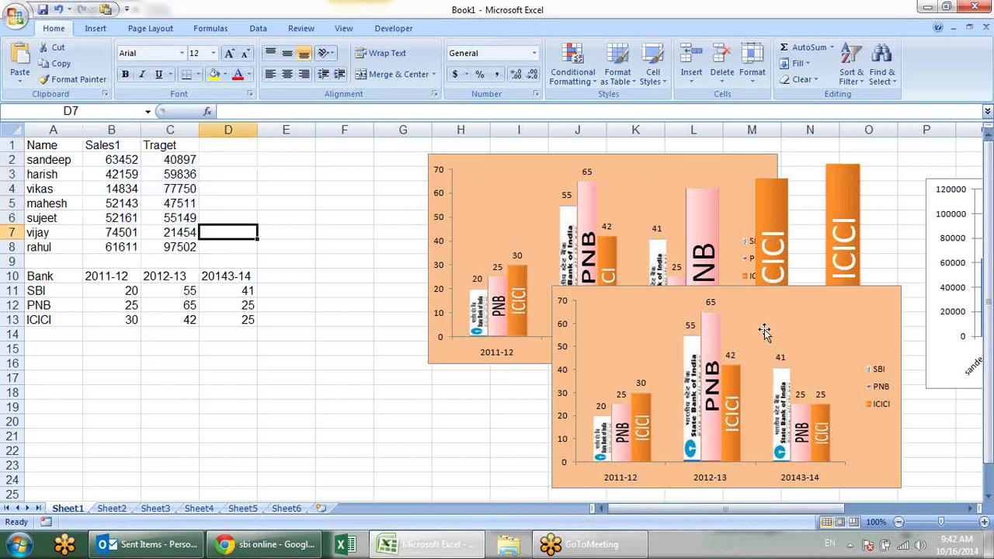
pyautogui.click(43, 141)
pyautogui.moveTo(43, 141); pyautogui.dragTo(183, 247)
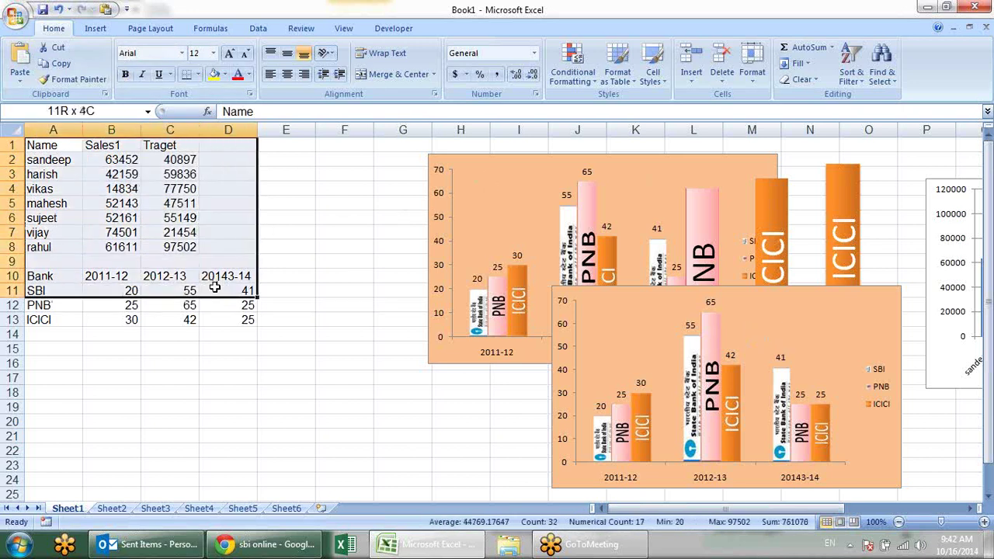
pyautogui.click(96, 28)
pyautogui.click(240, 73)
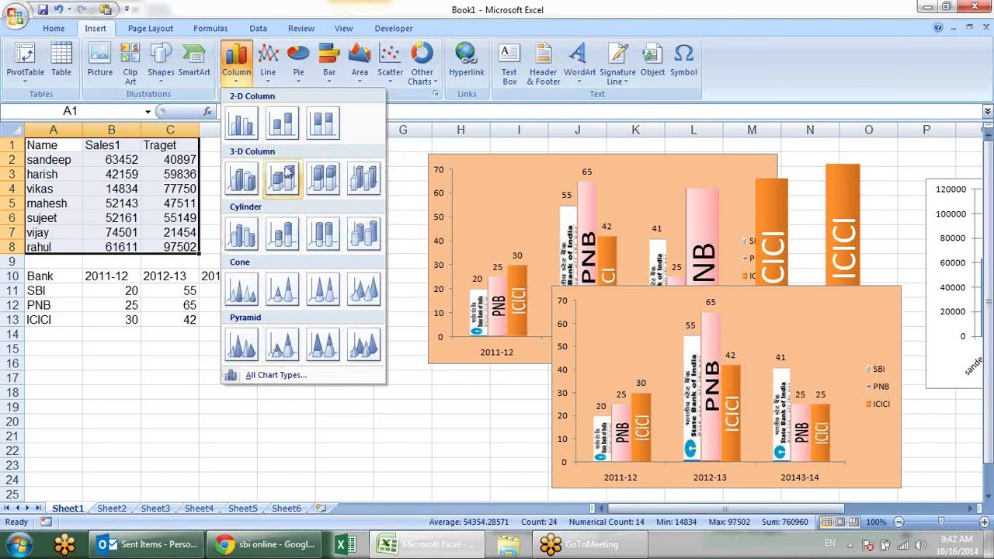
# Insert and delete a trial 3-D Pyramid chart and a 2-D Clustered Bar chart, then show Sheet2
pyautogui.click(282, 345)
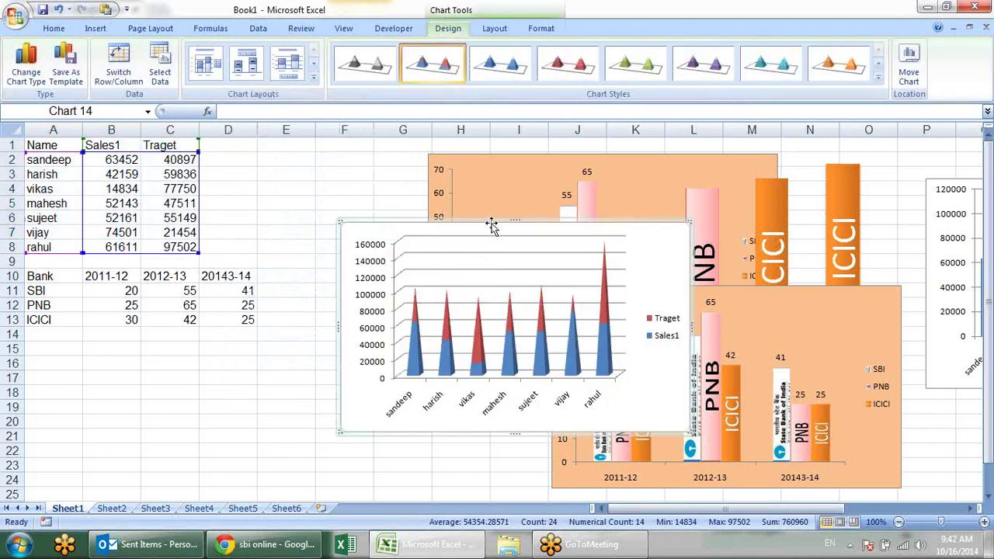
pyautogui.press('Delete')
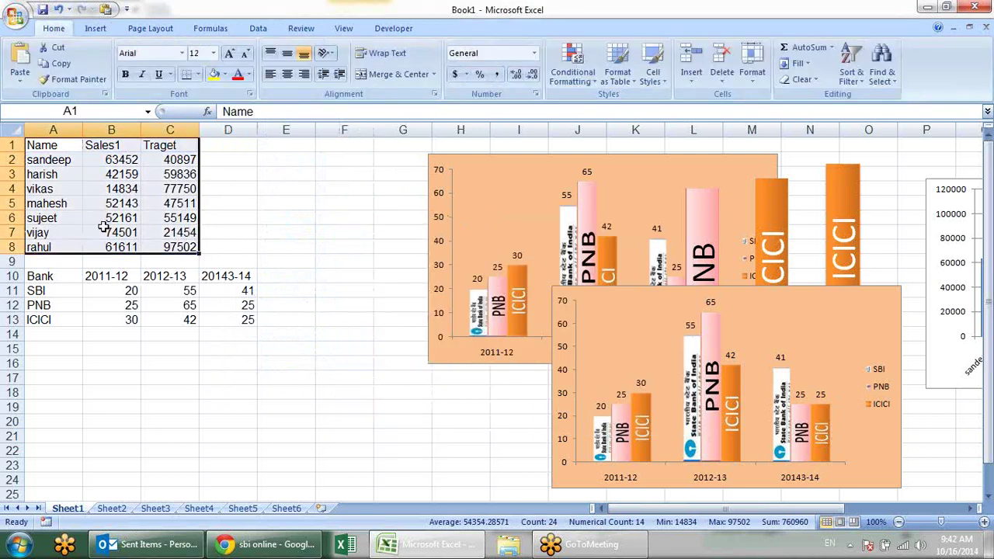
pyautogui.click(95, 29)
pyautogui.click(330, 83)
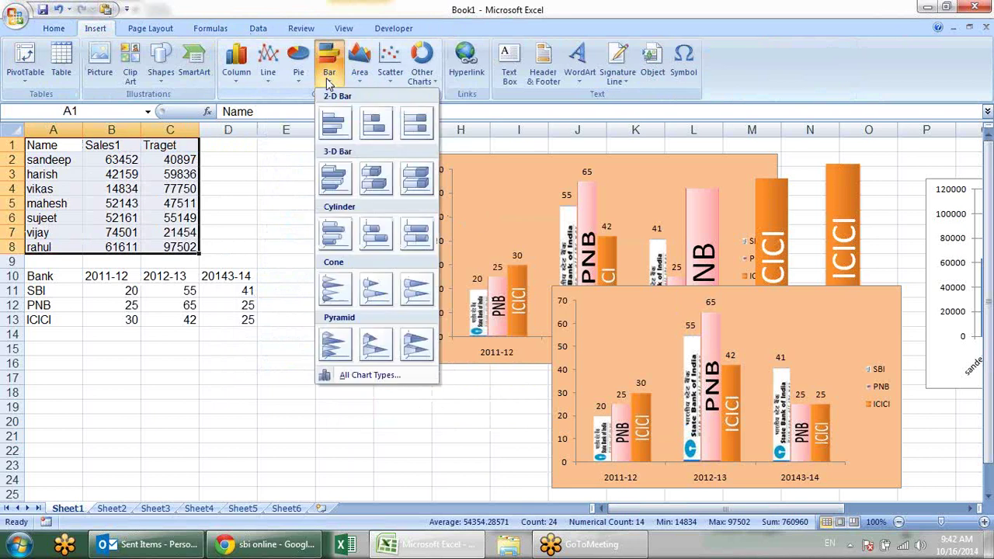
pyautogui.click(334, 124)
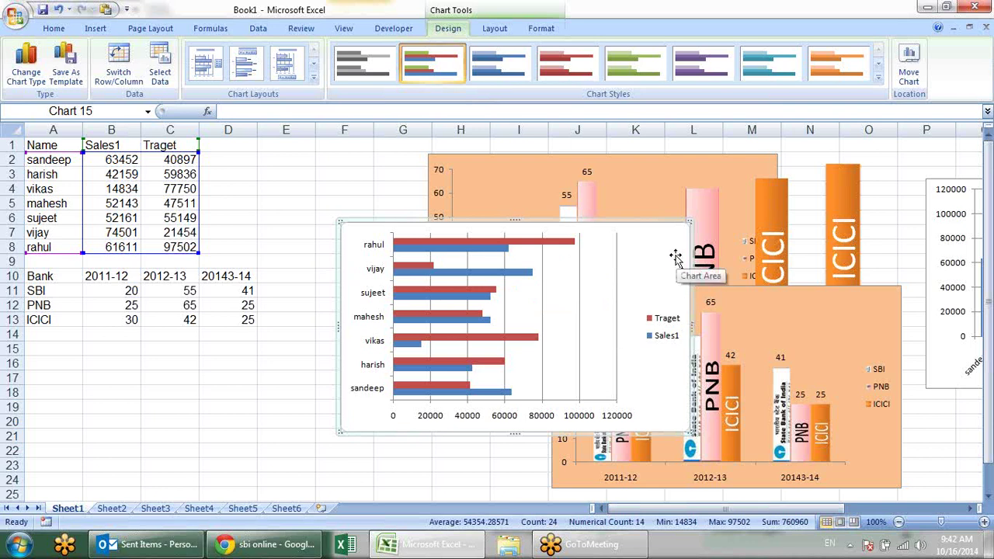
pyautogui.press('Delete')
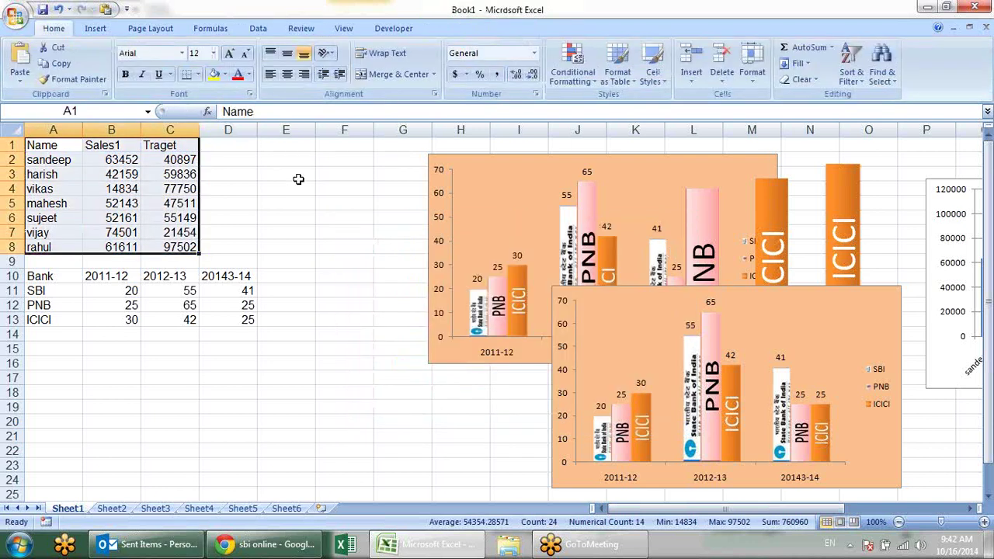
pyautogui.click(209, 405)
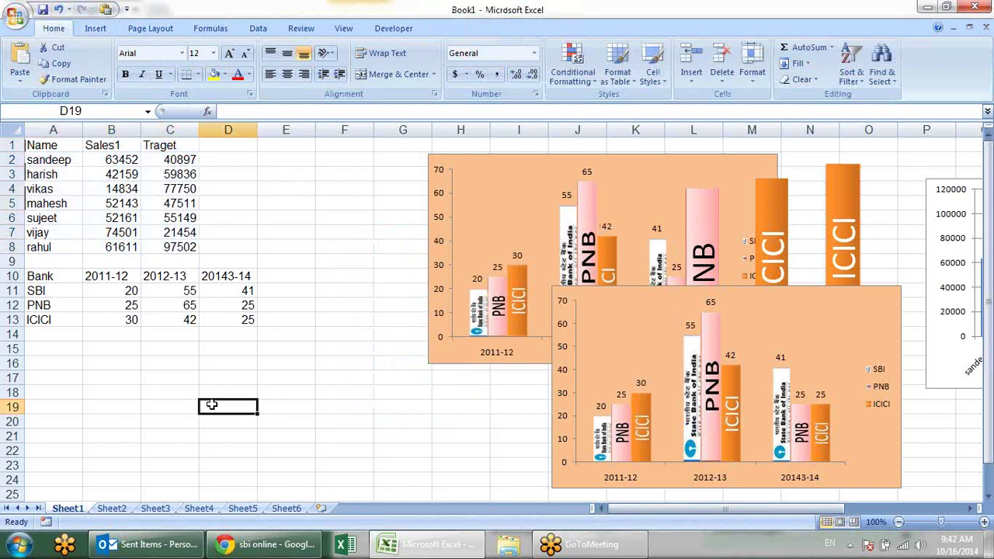
pyautogui.click(112, 508)
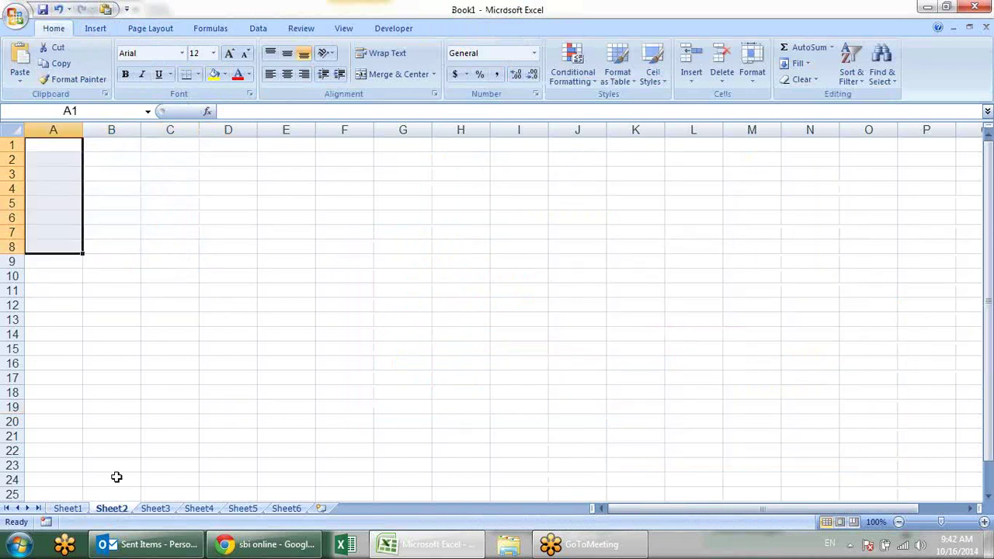
# Enter the label 'sales' in A1 and the year 2011 in B1
pyautogui.click(70, 144)
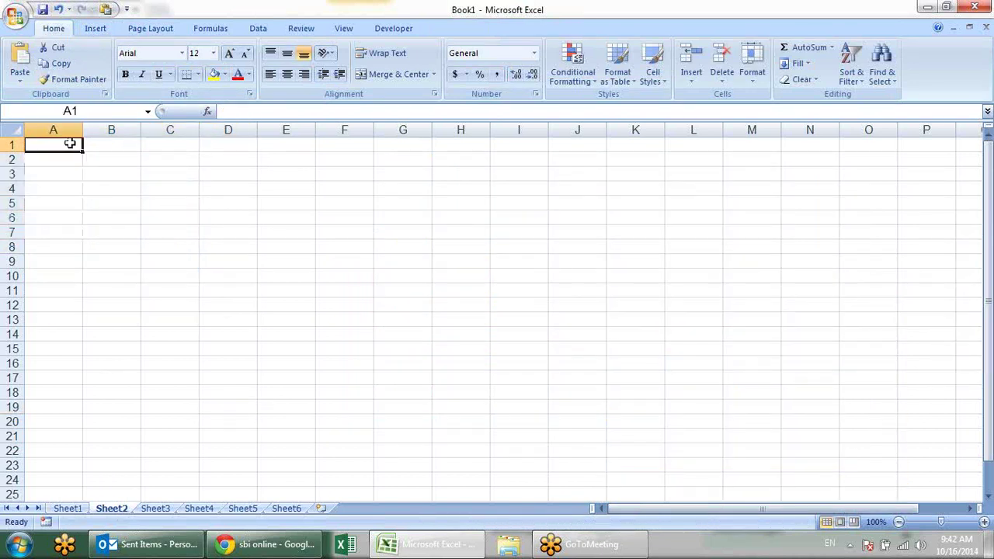
pyautogui.write('sale')
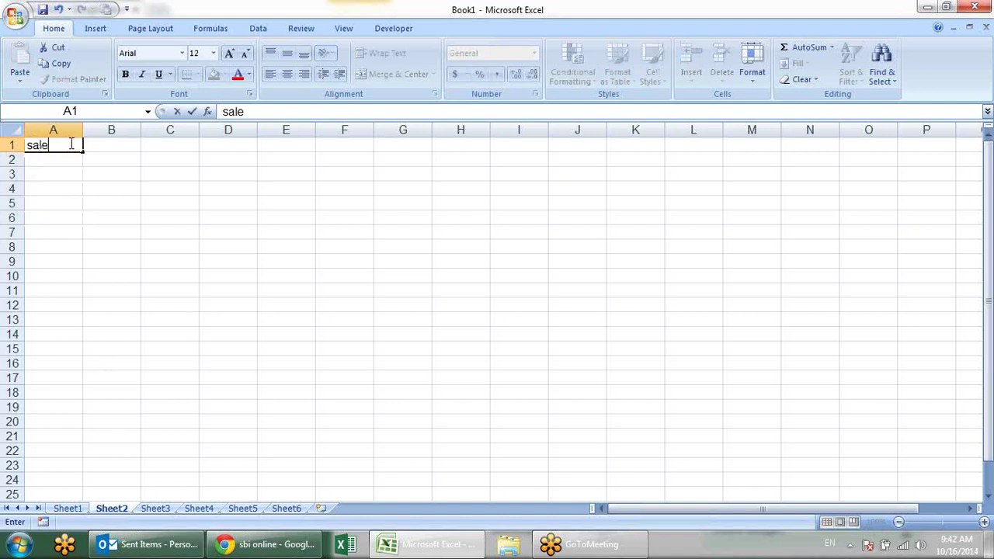
pyautogui.write('s')
pyautogui.press('Return')
pyautogui.press('Up')
pyautogui.press('Right')
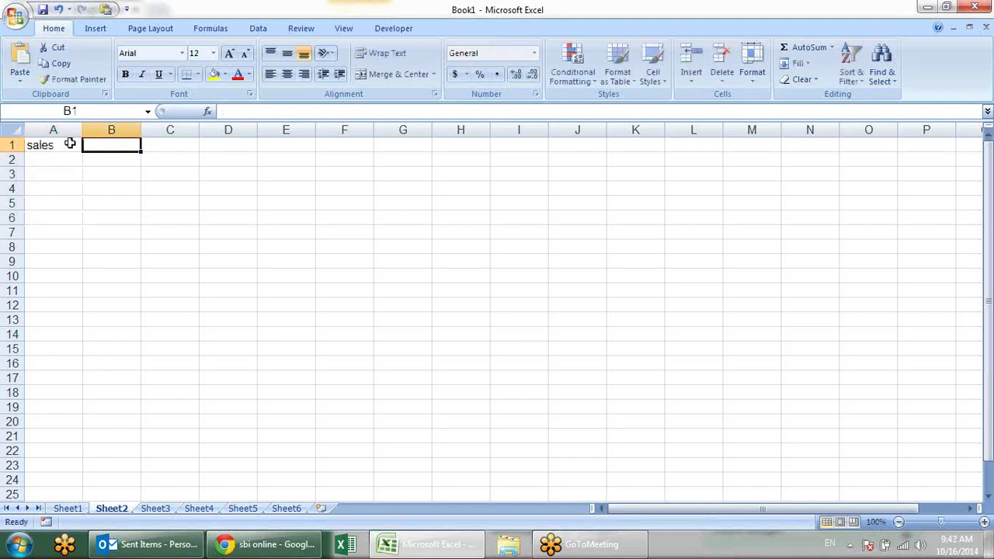
pyautogui.write('2011')
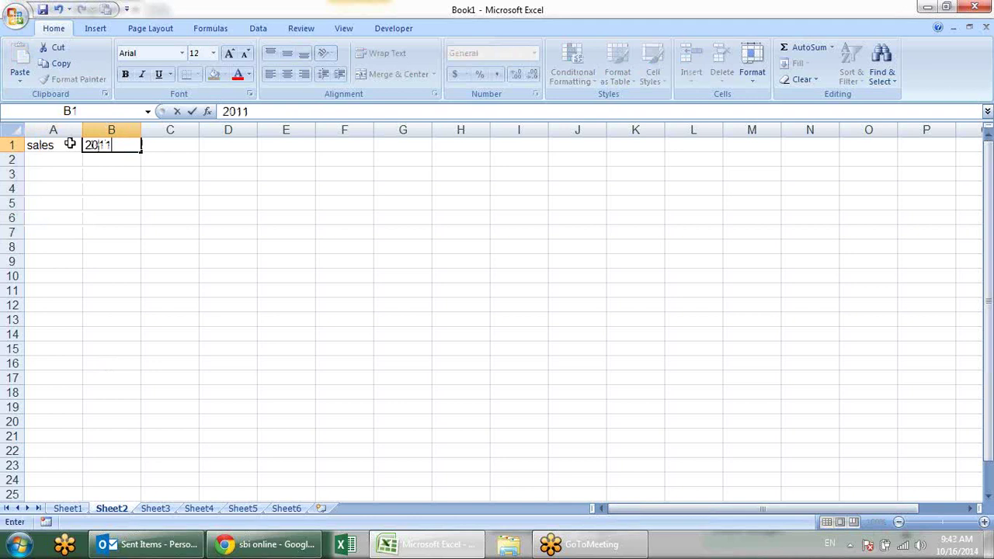
pyautogui.press('Return')
# Add 2012 in C1, with trial fills copying 2011 across row 1
pyautogui.click(108, 142)
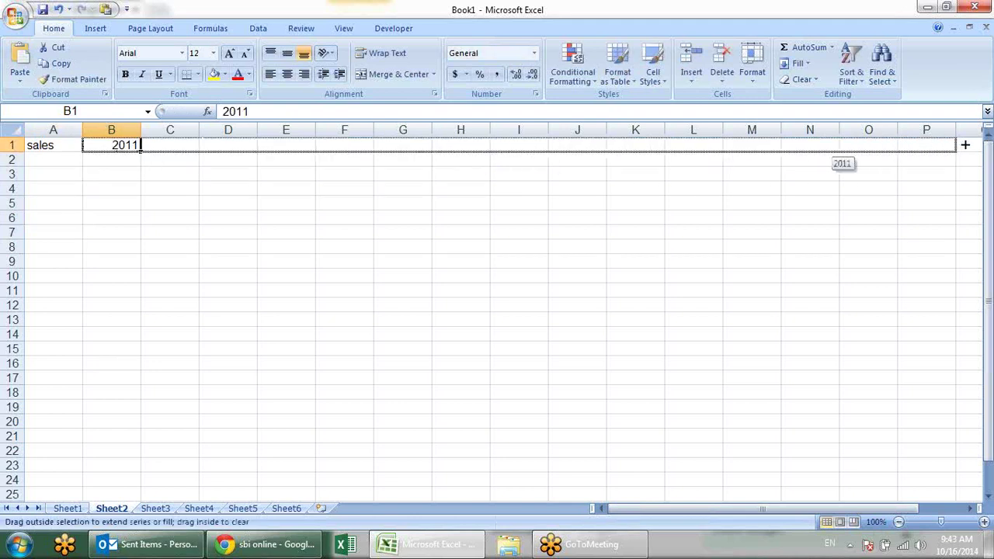
pyautogui.moveTo(143, 153); pyautogui.dragTo(893, 146)
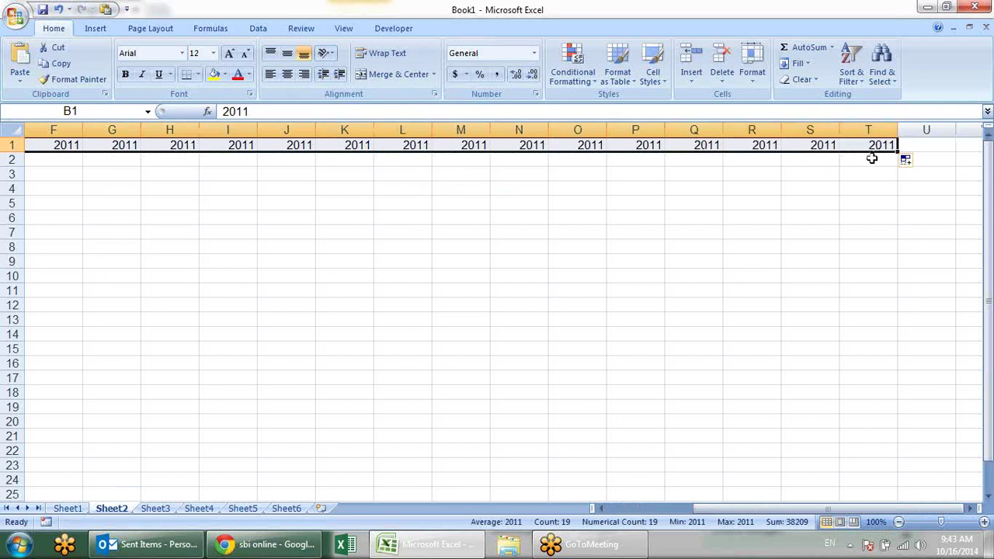
pyautogui.click(871, 146)
pyautogui.hotkey('ctrl', 'Home')
pyautogui.press('Right')
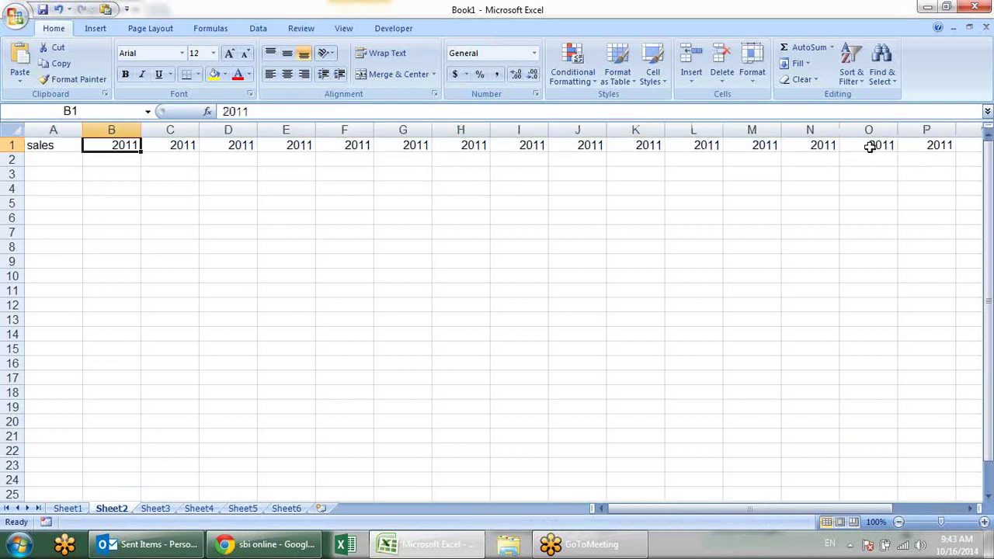
pyautogui.press('Right')
pyautogui.write('2012')
pyautogui.press('Return')
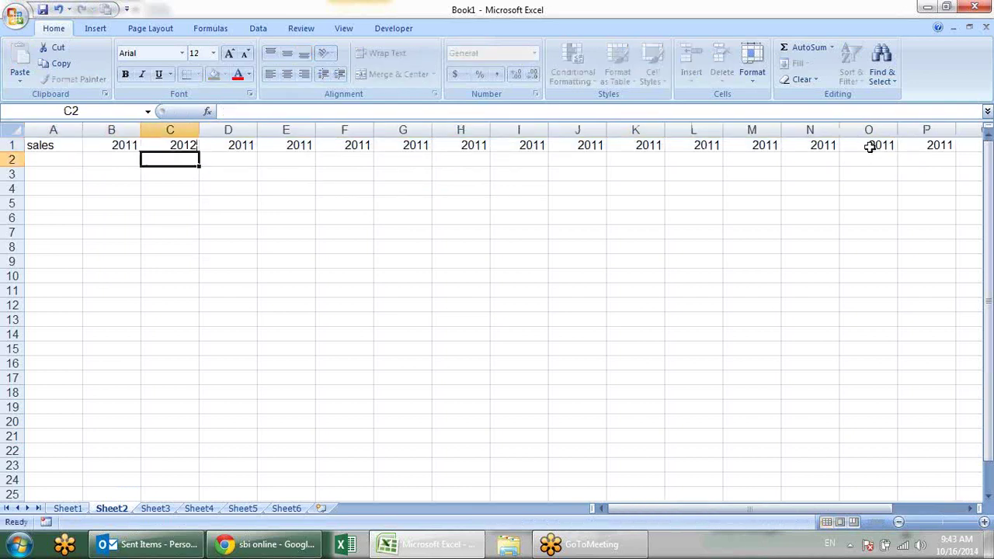
pyautogui.click(117, 146)
pyautogui.moveTo(140, 152)
pyautogui.mouseDown()
pyautogui.moveTo(679, 171)
pyautogui.moveTo(898, 152)
pyautogui.mouseUp()
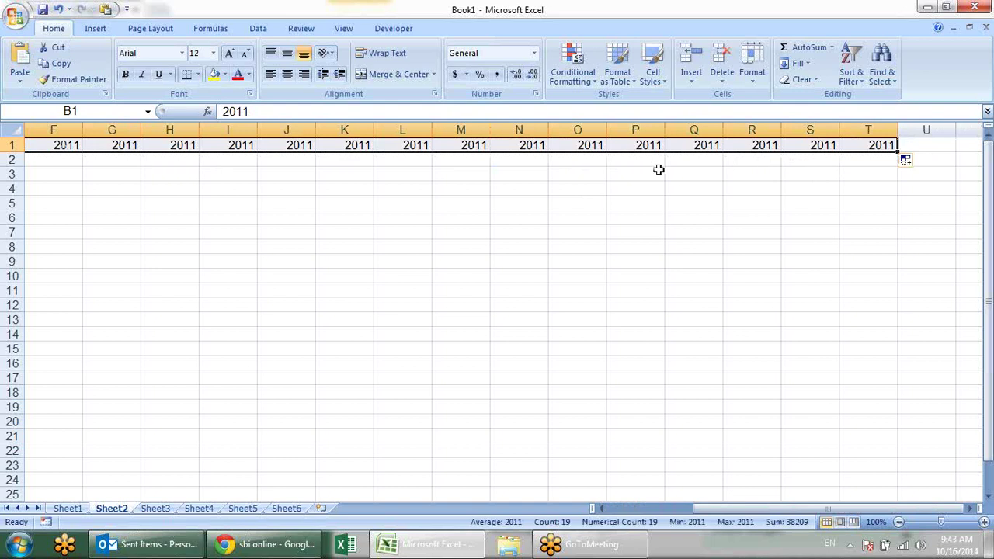
# Undo the copied fill and extend 2011–2012 into a year series ending at 2025 in P1
pyautogui.hotkey('ctrl', 'z')
pyautogui.press('Left')
pyautogui.press('Right')
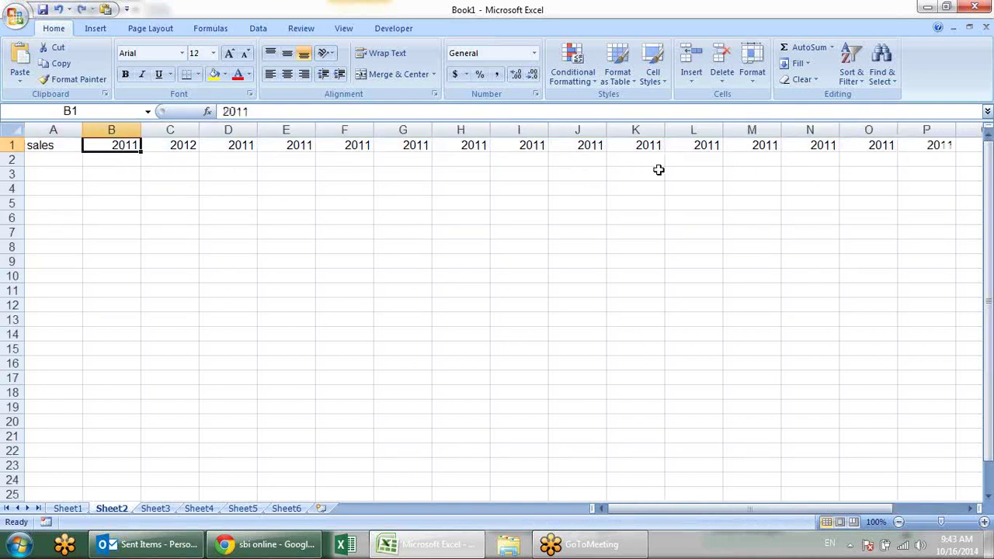
pyautogui.hotkey('shift', 'Right')
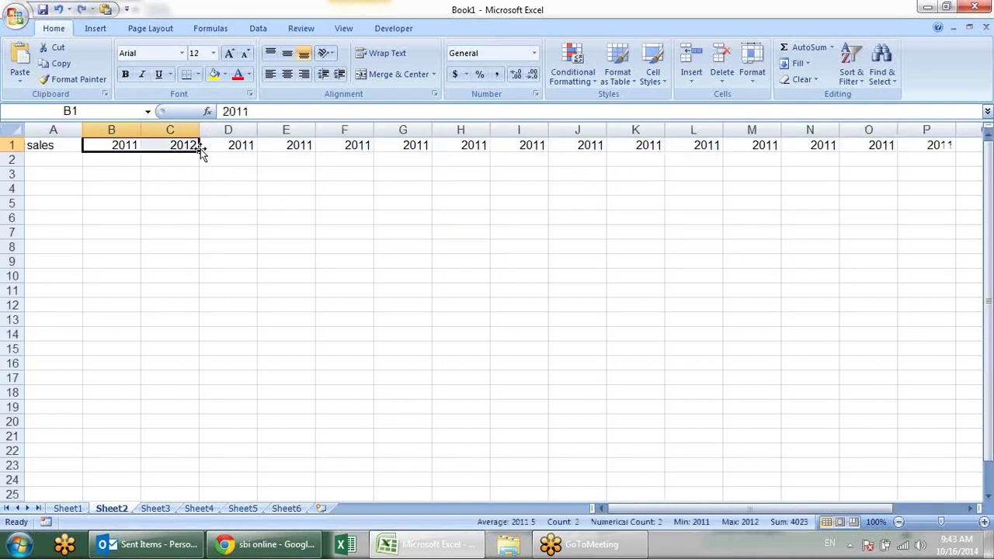
pyautogui.moveTo(200, 152); pyautogui.dragTo(959, 100)
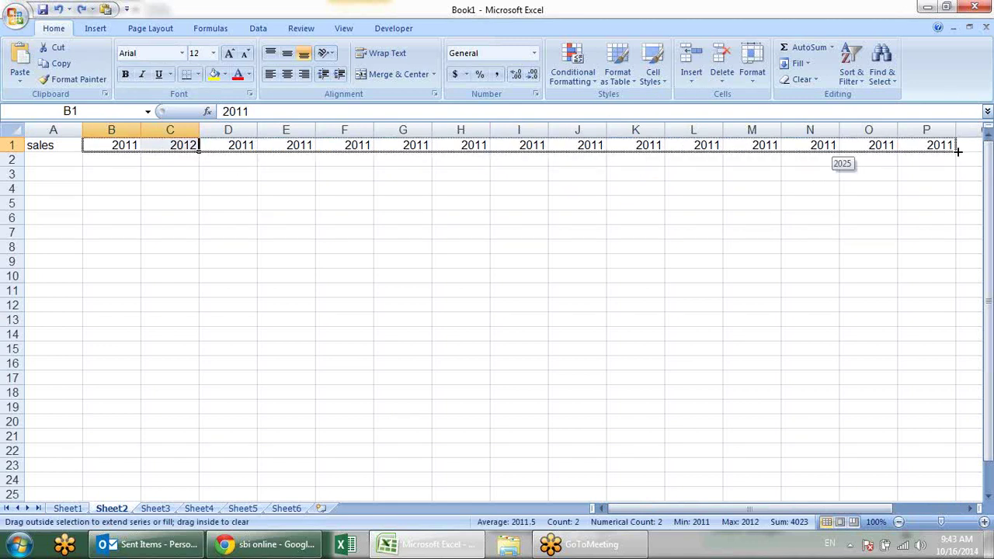
pyautogui.moveTo(948, 155); pyautogui.dragTo(944, 157)
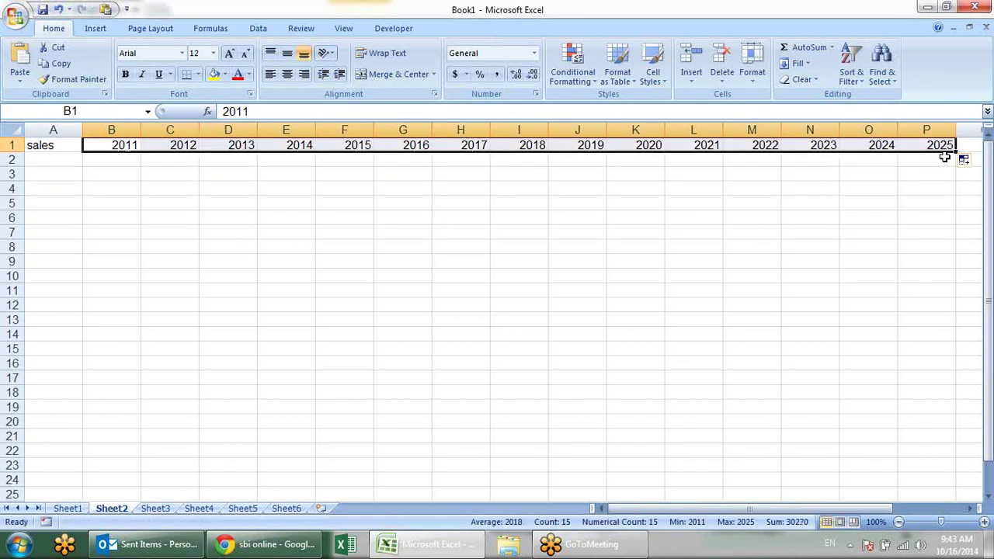
pyautogui.click(672, 163)
pyautogui.press('Left')
pyautogui.press('Left')
pyautogui.press('Left')
pyautogui.press('Left')
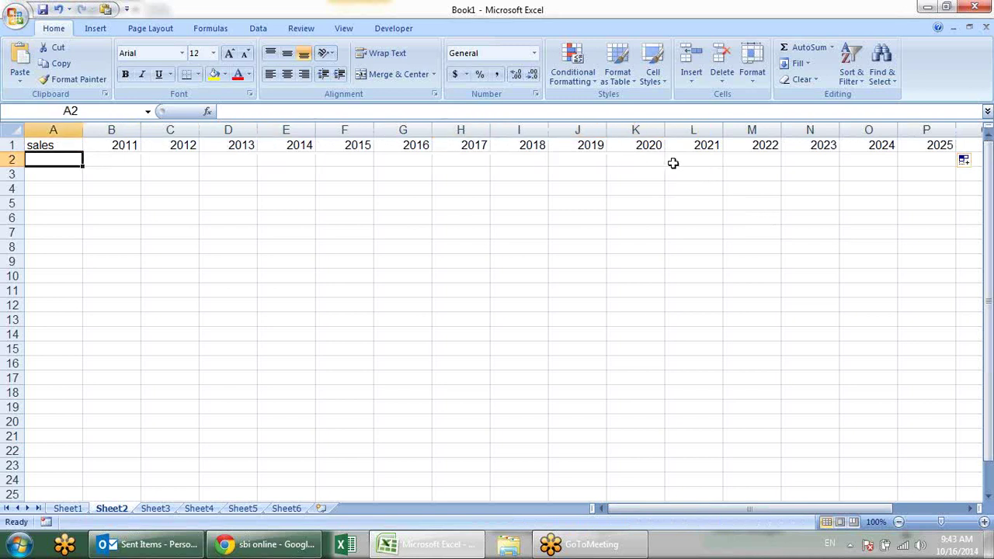
# Move the 'sales' label from A1 down to A2
pyautogui.press('Up')
pyautogui.hotkey('ctrl', 'c')
pyautogui.hotkey('ctrl', 'Down')
pyautogui.hotkey('ctrl', 'Up')
pyautogui.press('Down')
pyautogui.press('Return')
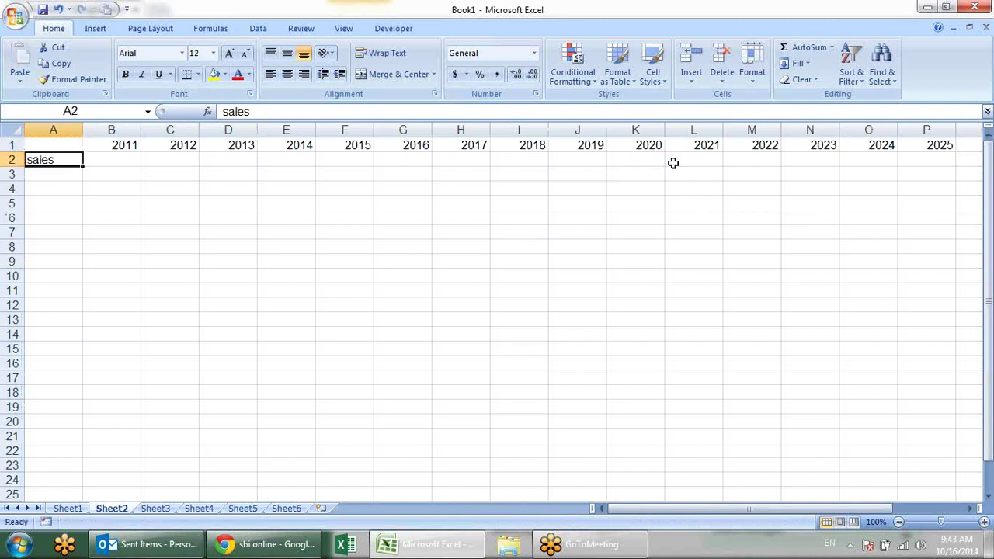
# Fill row 2 under every year with =RANDBETWEEN(10,90) using Ctrl+Enter
pyautogui.press('Right')
pyautogui.press('Up')
pyautogui.hotkey('ctrl', 'Right')
pyautogui.press('Down')
pyautogui.hotkey('ctrl', 'shift', 'Left')
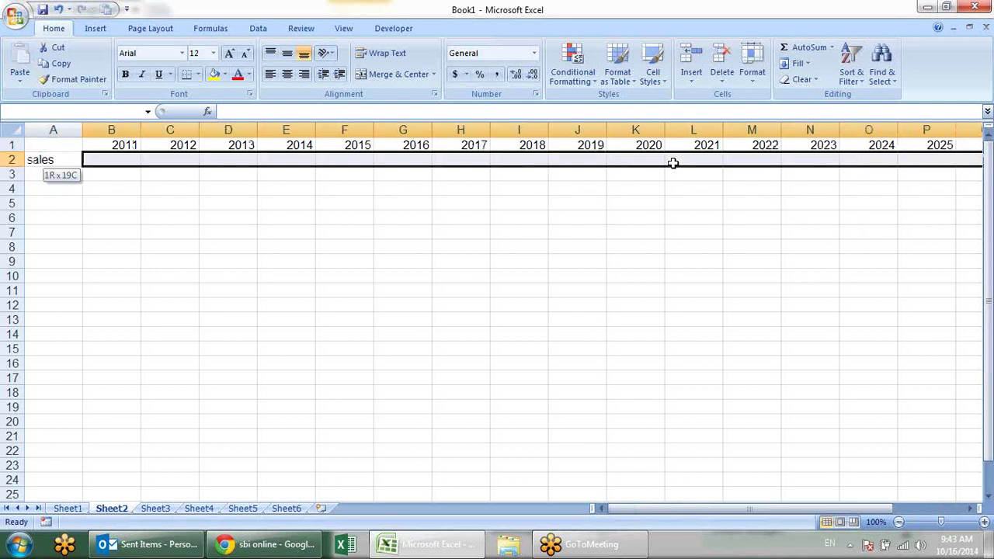
pyautogui.write('=r')
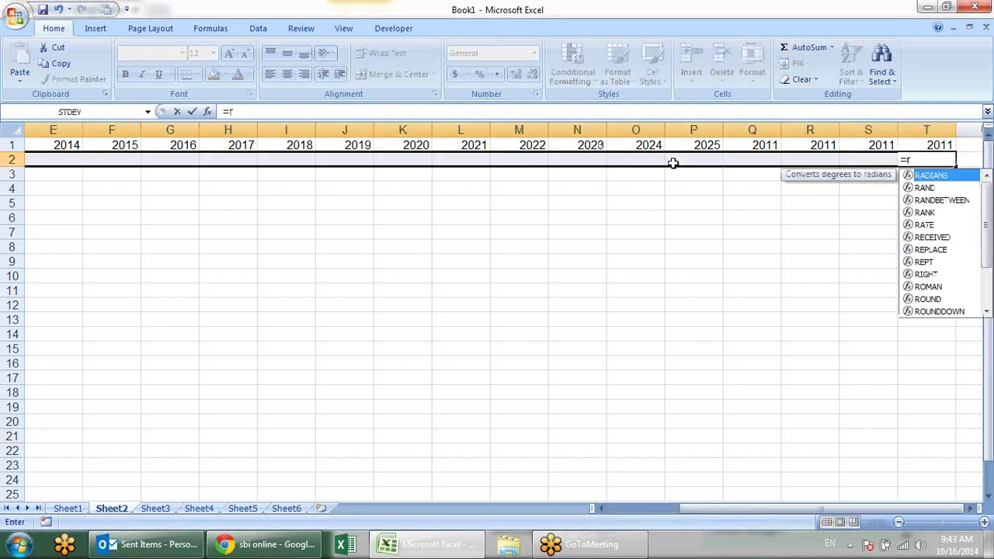
pyautogui.press('Down')
pyautogui.press('Down')
pyautogui.press('Tab')
pyautogui.write('0,90')
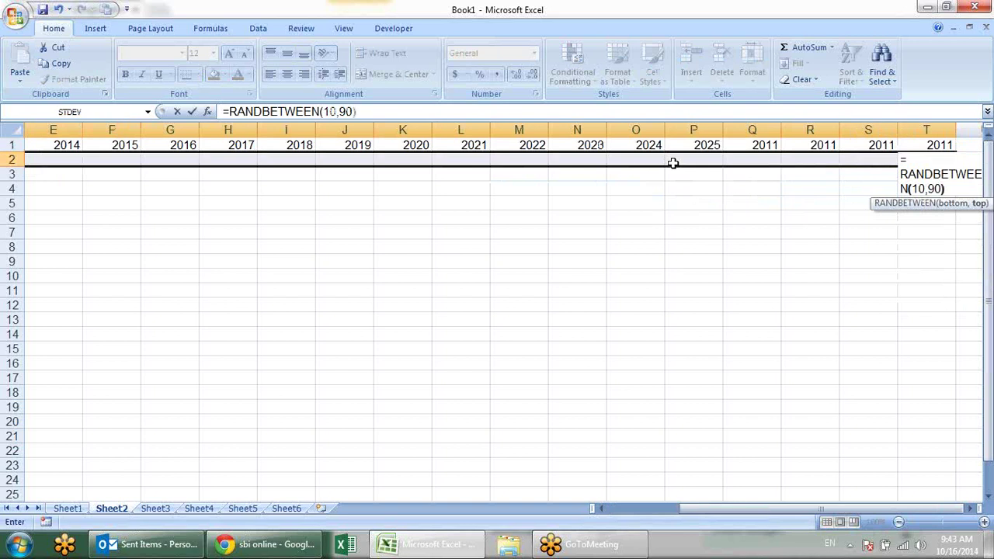
pyautogui.hotkey('ctrl', 'Return')
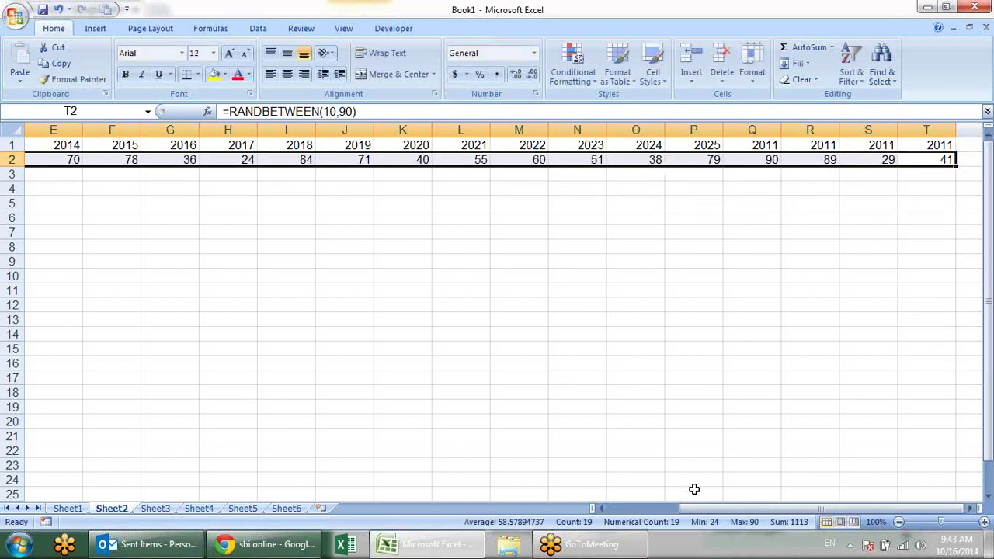
pyautogui.moveTo(695, 508); pyautogui.dragTo(615, 506)
pyautogui.click(291, 243)
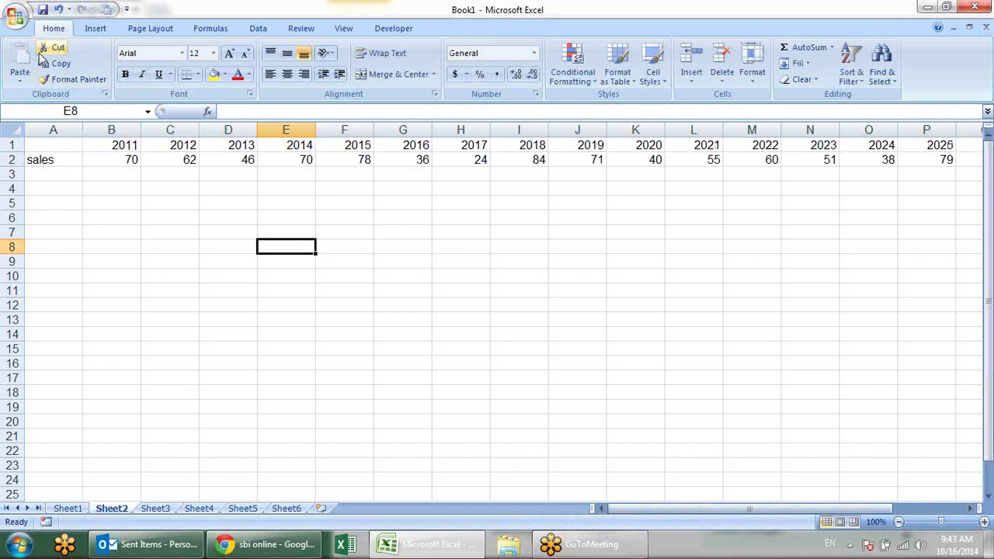
pyautogui.moveTo(111, 145); pyautogui.dragTo(111, 159)
# Insert a basic line chart of the yearly sales figures
pyautogui.click(91, 30)
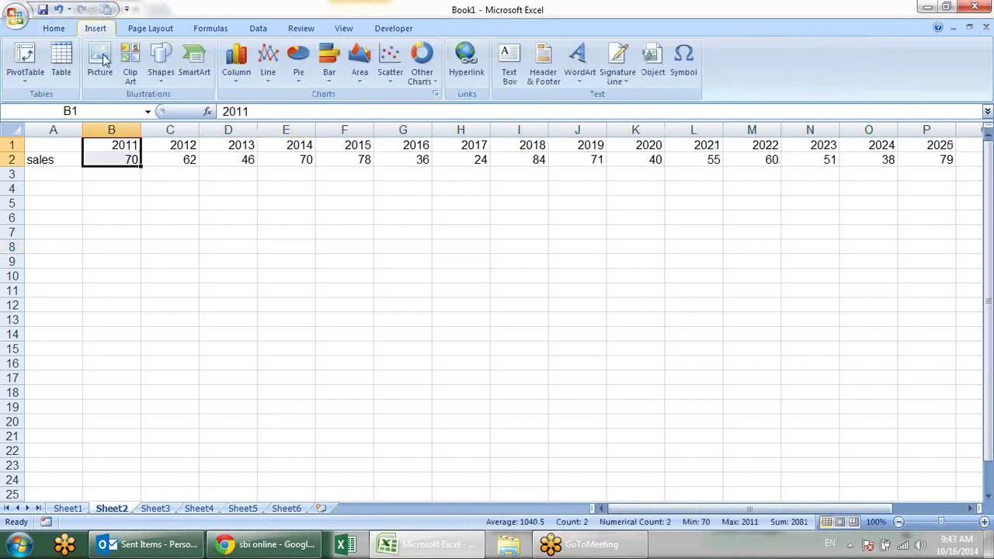
pyautogui.click(186, 163)
pyautogui.click(267, 62)
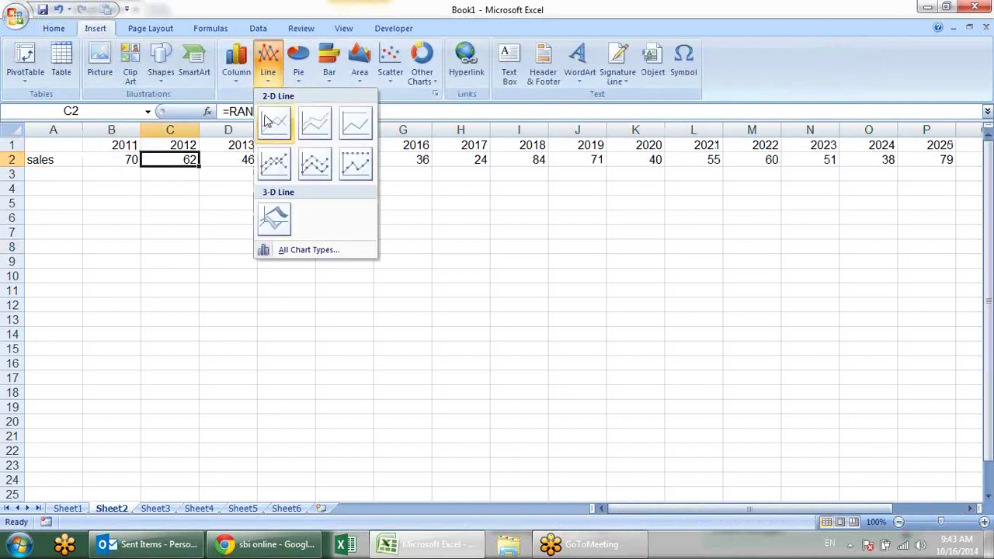
pyautogui.click(273, 123)
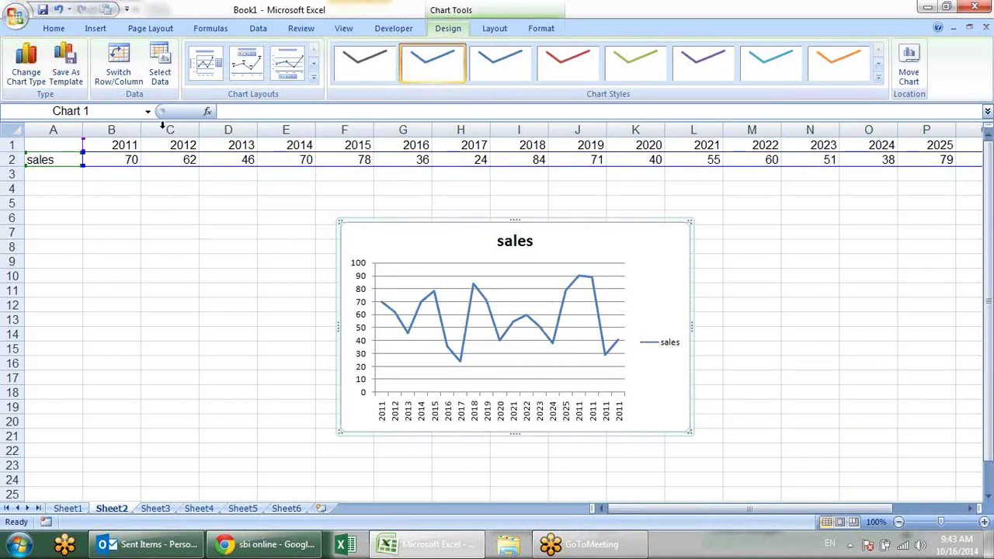
# Change the chart to a clustered column, then try a 3-D line type and undo it
pyautogui.click(28, 76)
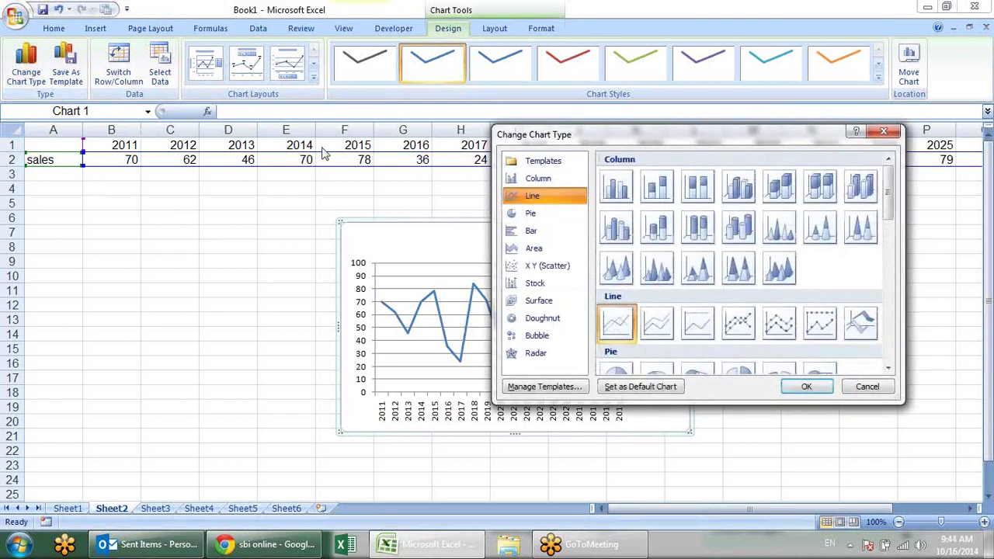
pyautogui.click(615, 186)
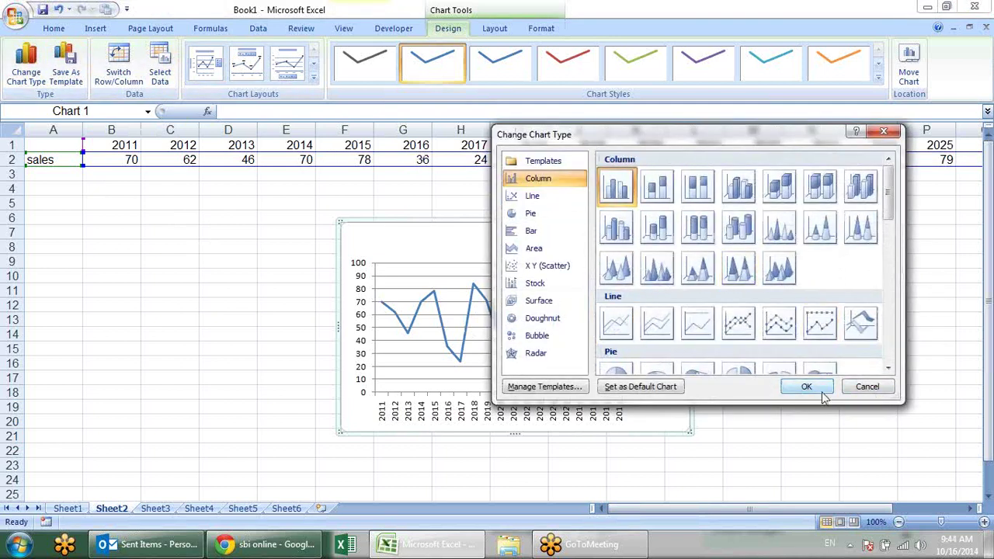
pyautogui.click(804, 388)
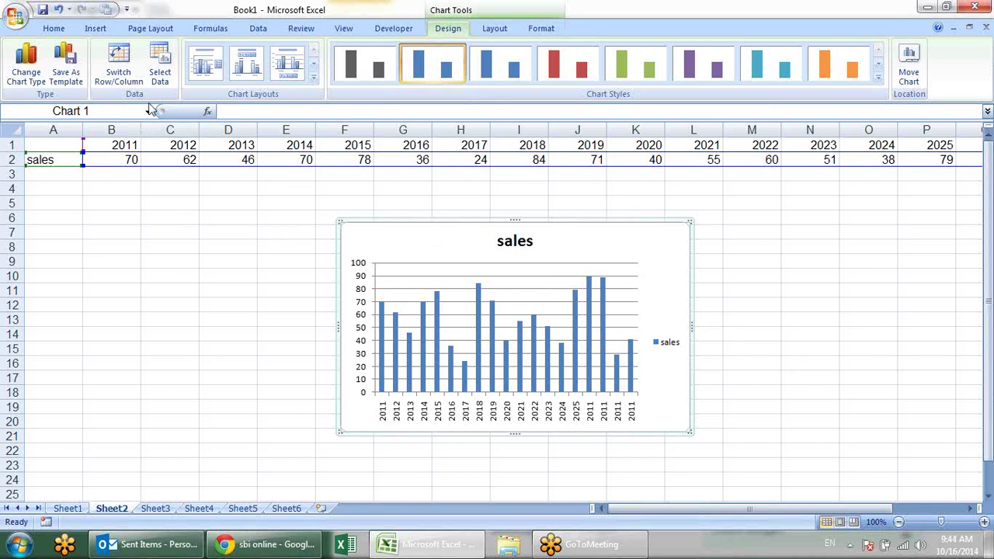
pyautogui.click(27, 64)
pyautogui.click(617, 322)
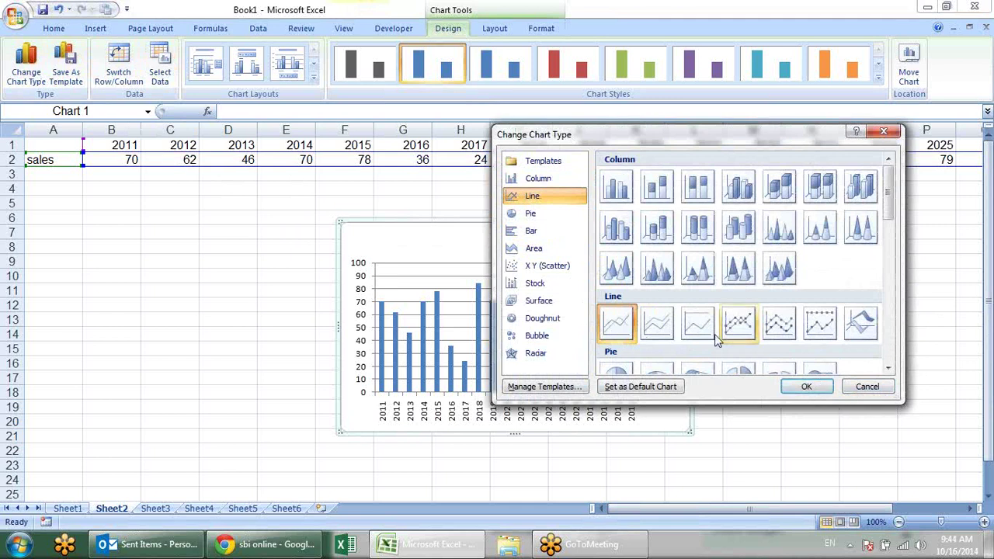
pyautogui.moveTo(892, 198)
pyautogui.mouseDown()
pyautogui.moveTo(895, 247)
pyautogui.moveTo(887, 210)
pyautogui.mouseUp()
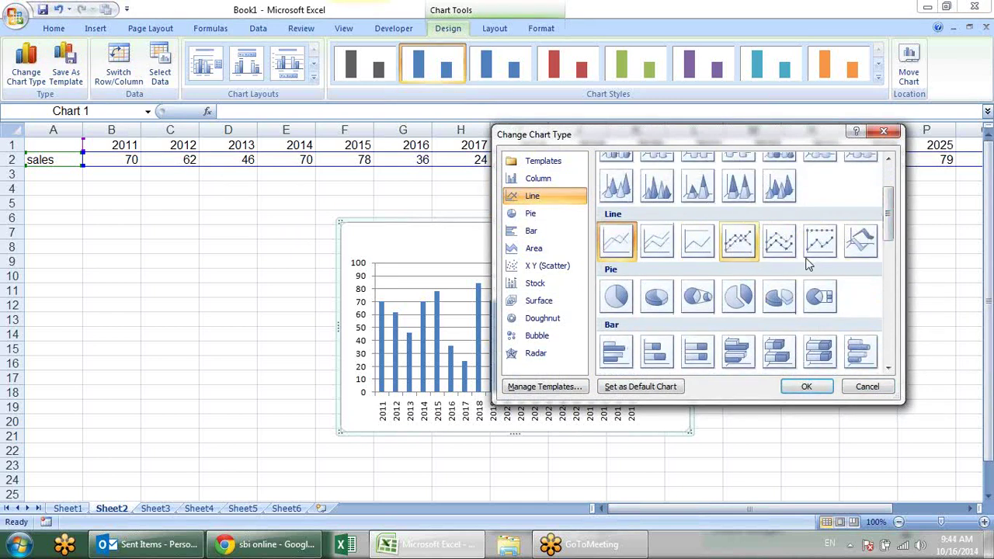
pyautogui.click(860, 242)
pyautogui.click(806, 386)
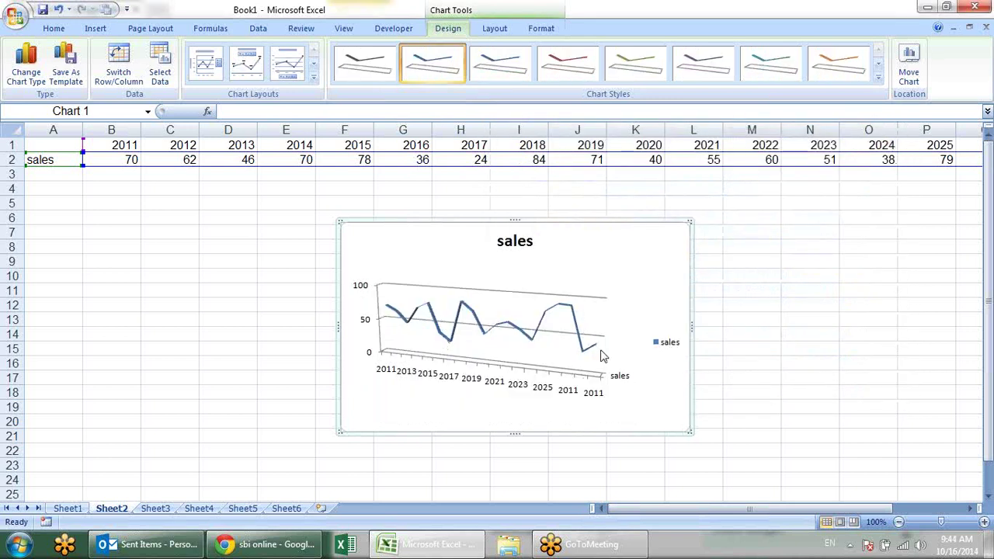
pyautogui.hotkey('ctrl', 'z')
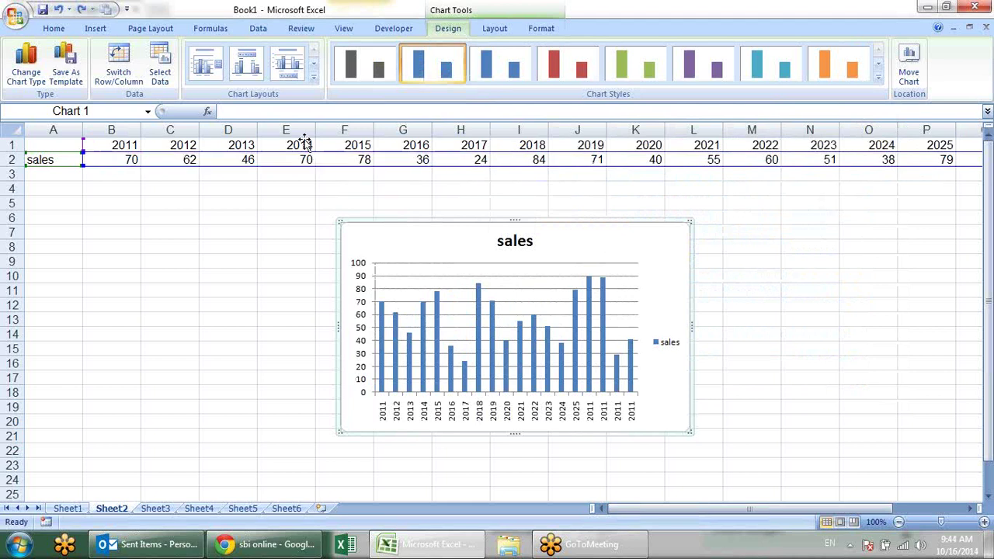
# Change the chart back to a basic line chart and move to Sheet3
pyautogui.click(26, 66)
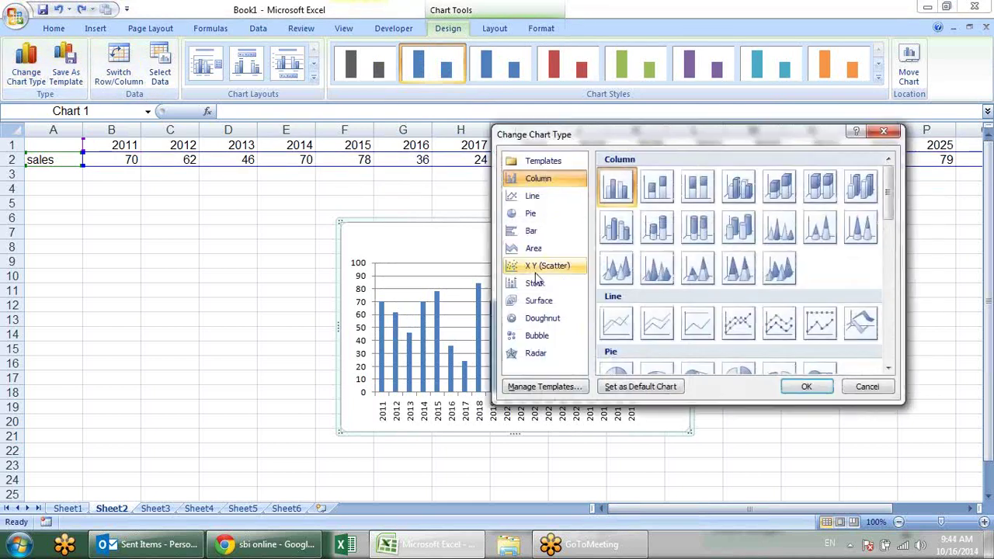
pyautogui.click(618, 322)
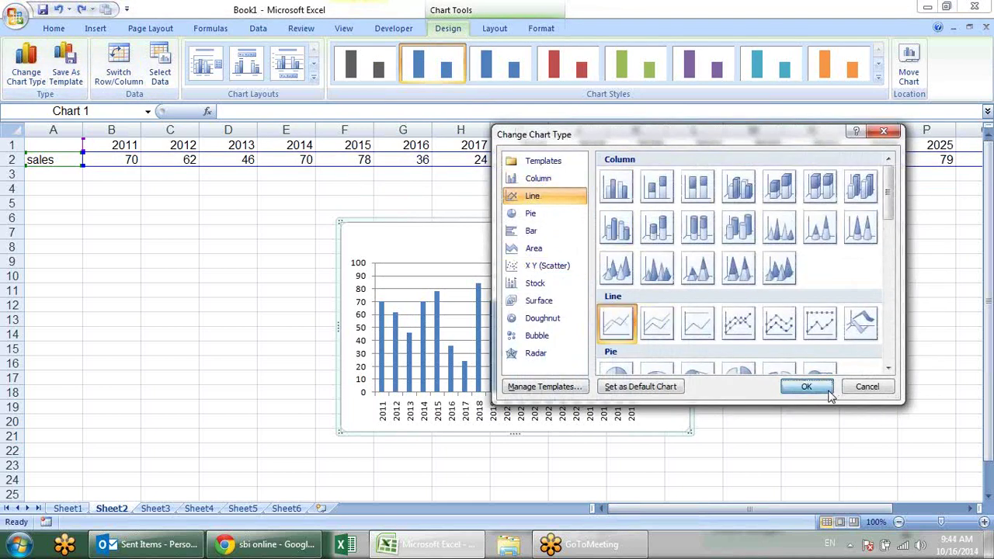
pyautogui.click(807, 387)
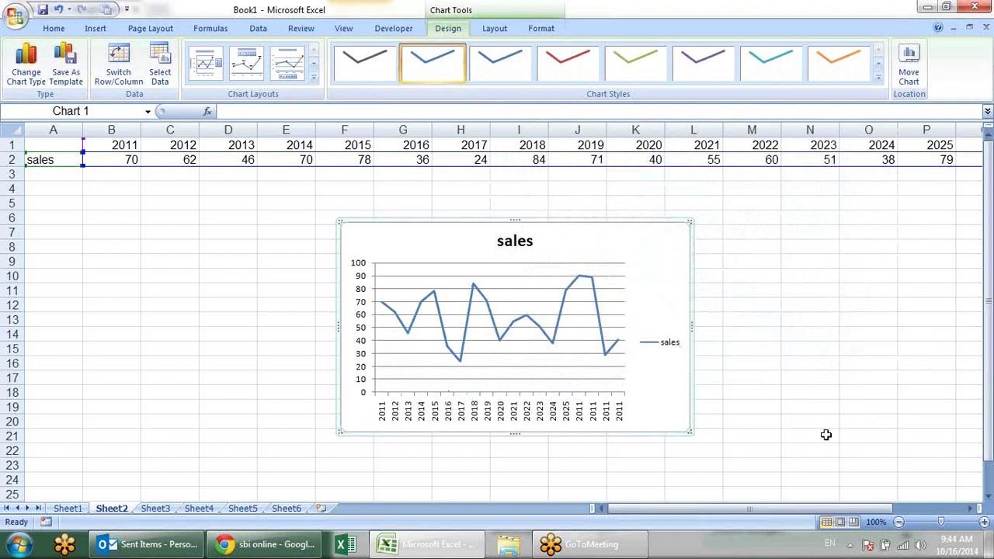
pyautogui.click(155, 508)
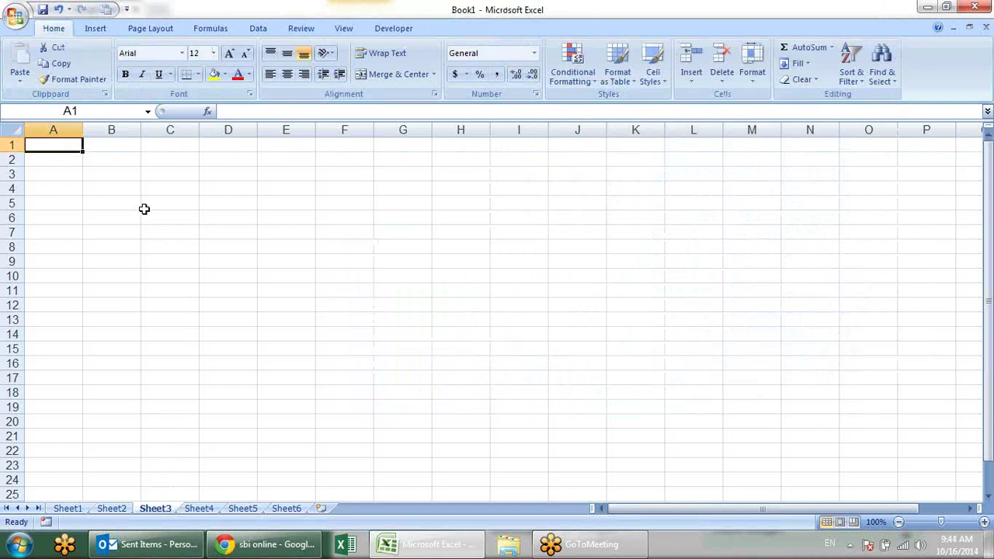
# Head column A 'Delhi' and enter =RANDBETWEEN(10,90) in A2
pyautogui.write('Pa')
pyautogui.press('BackSpace')
pyautogui.press('BackSpace')
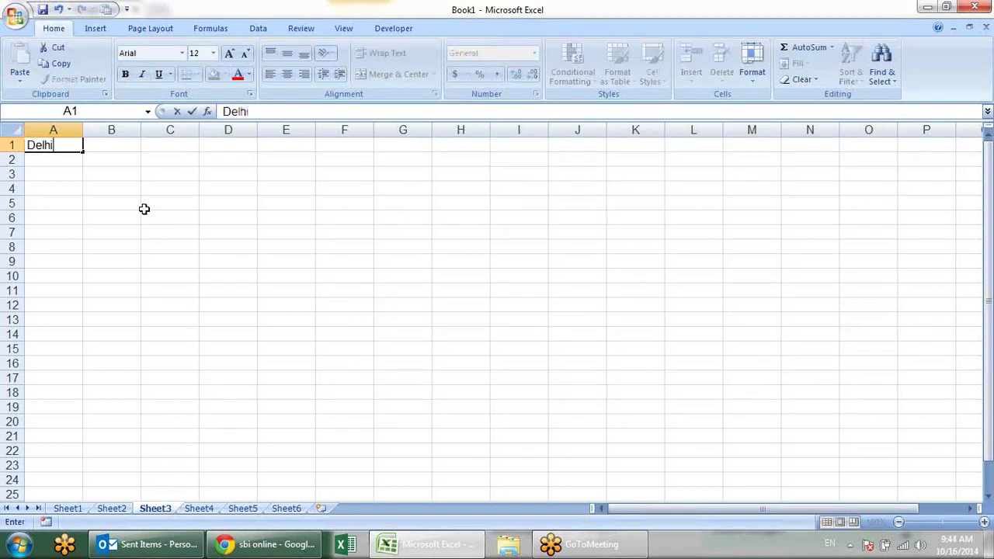
pyautogui.press('Return')
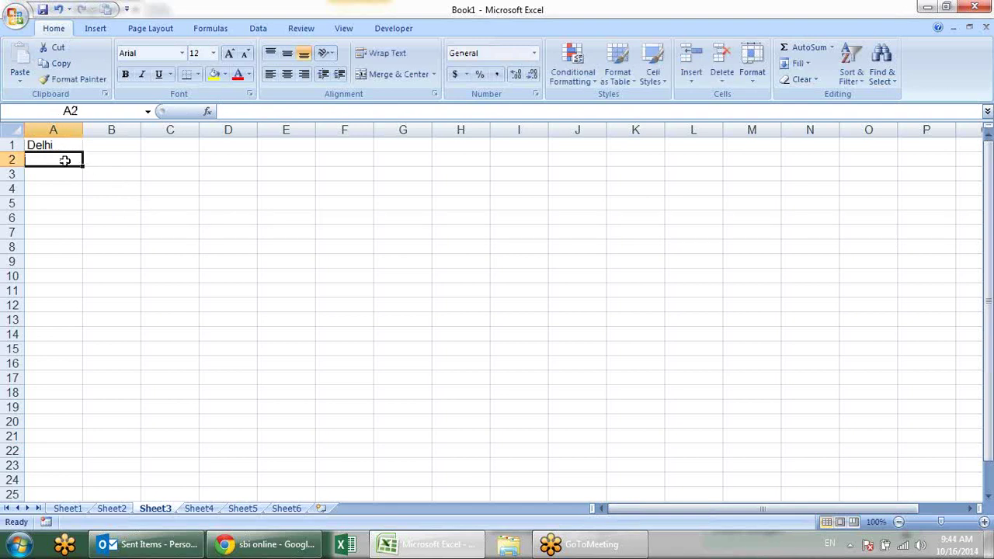
pyautogui.moveTo(67, 159); pyautogui.dragTo(73, 259)
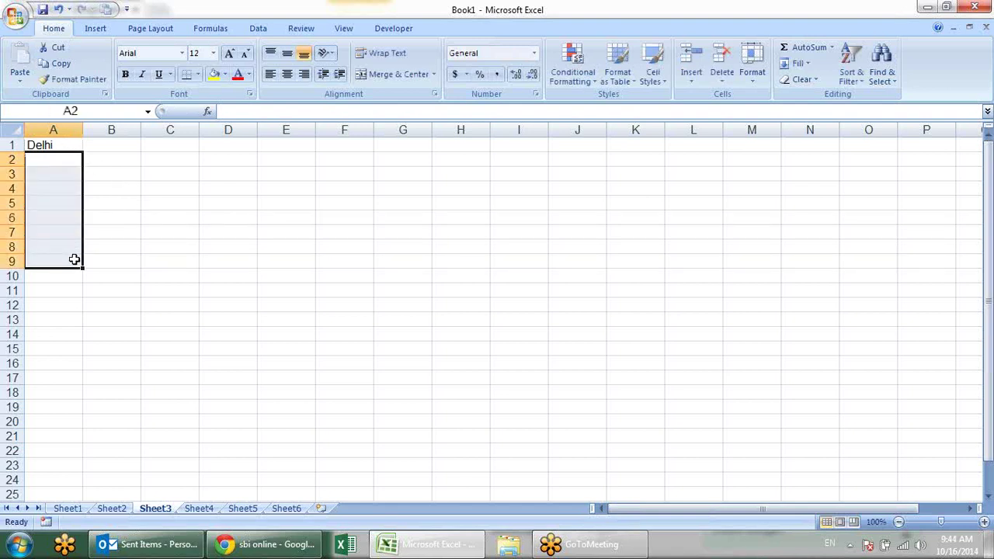
pyautogui.write('=')
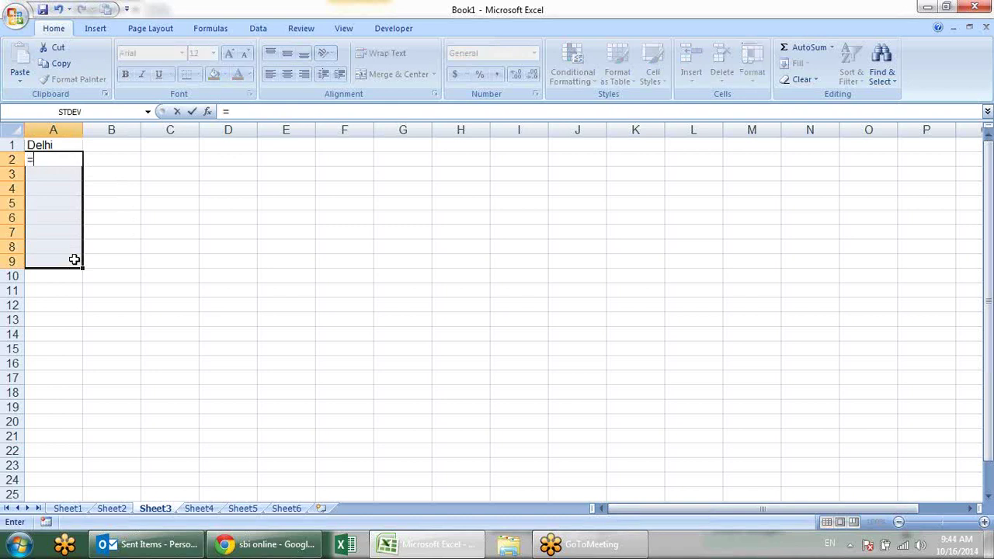
pyautogui.write('ra')
pyautogui.press('Right')
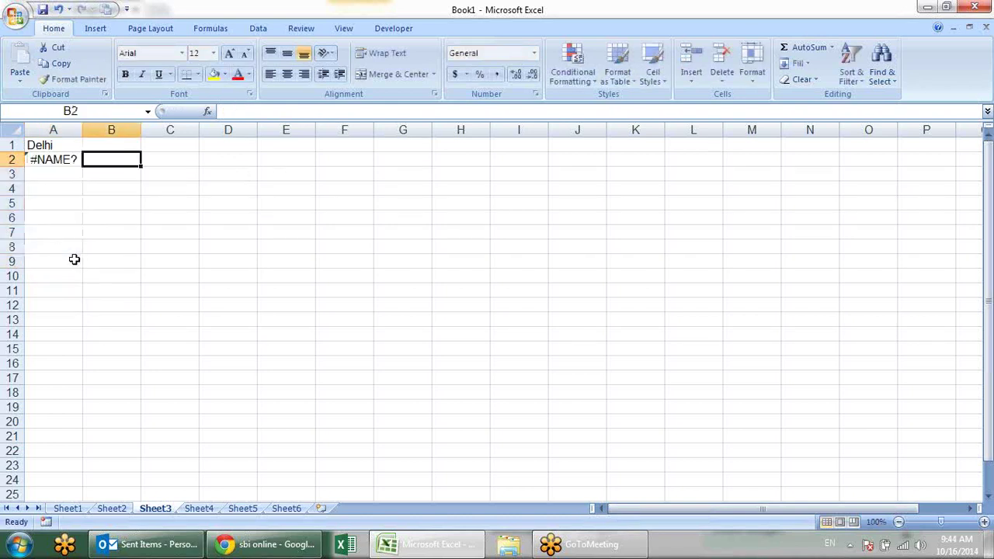
pyautogui.press('Left')
pyautogui.write('=')
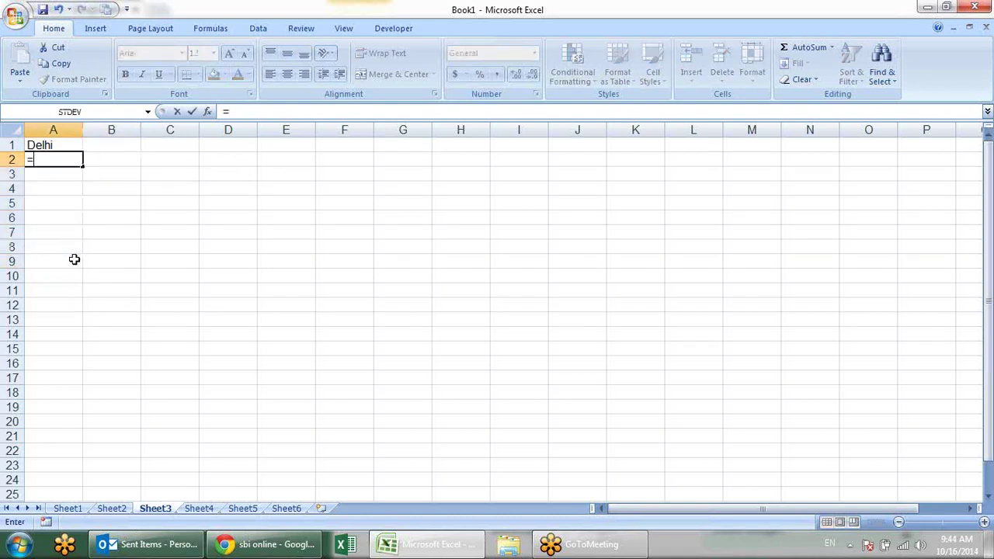
pyautogui.write('ra')
pyautogui.press('Down')
pyautogui.press('Down')
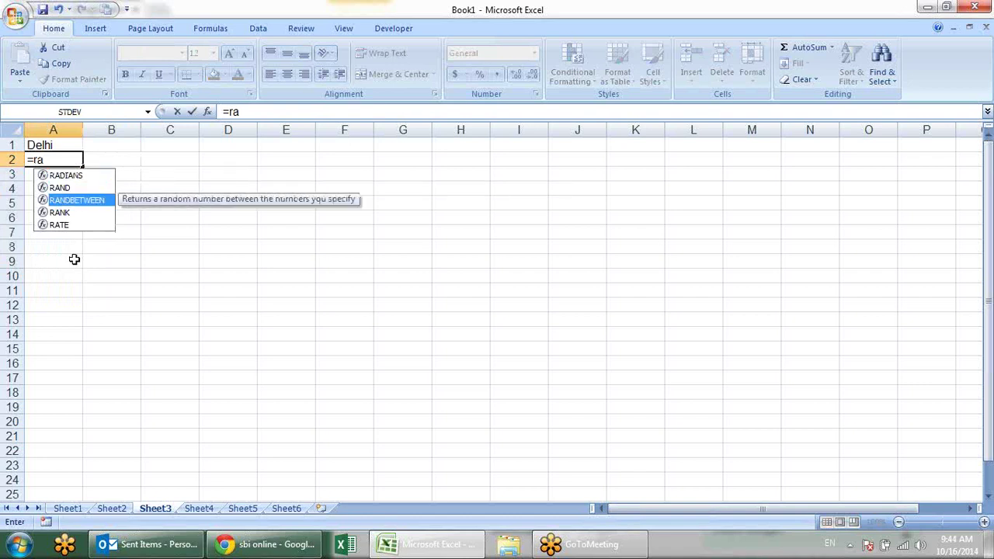
pyautogui.press('Tab')
pyautogui.write(',')
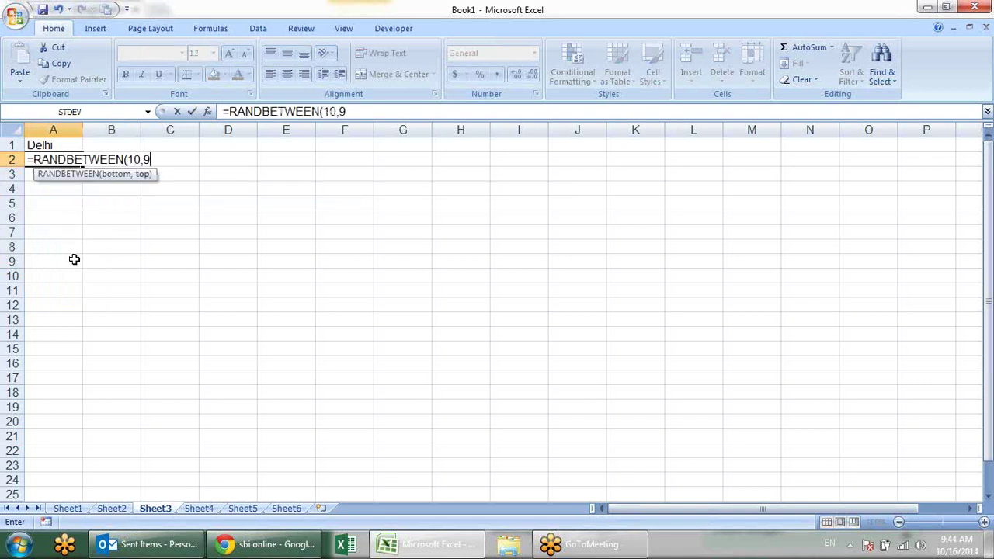
pyautogui.press('Return')
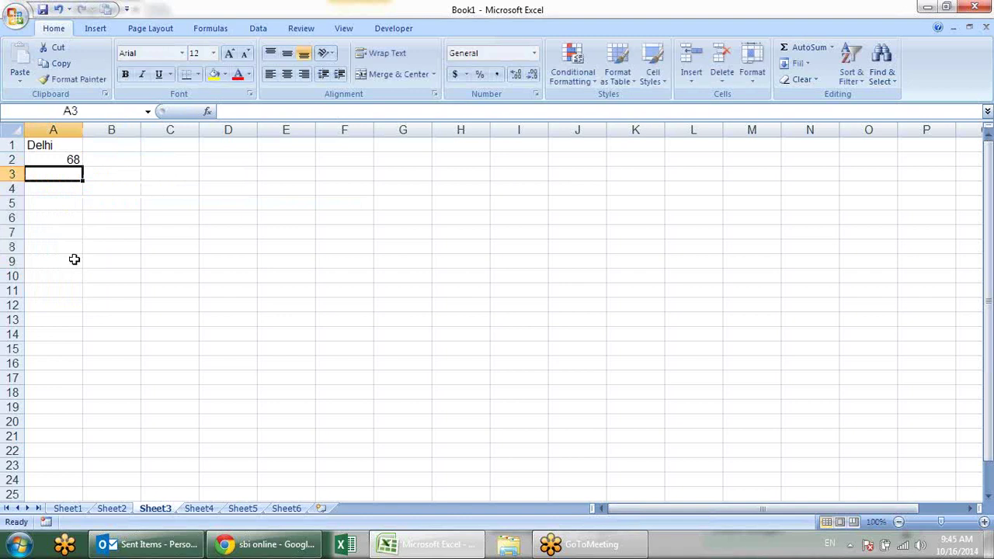
# Copy the random formula down to A11 and insert a new blank column A
pyautogui.click(70, 160)
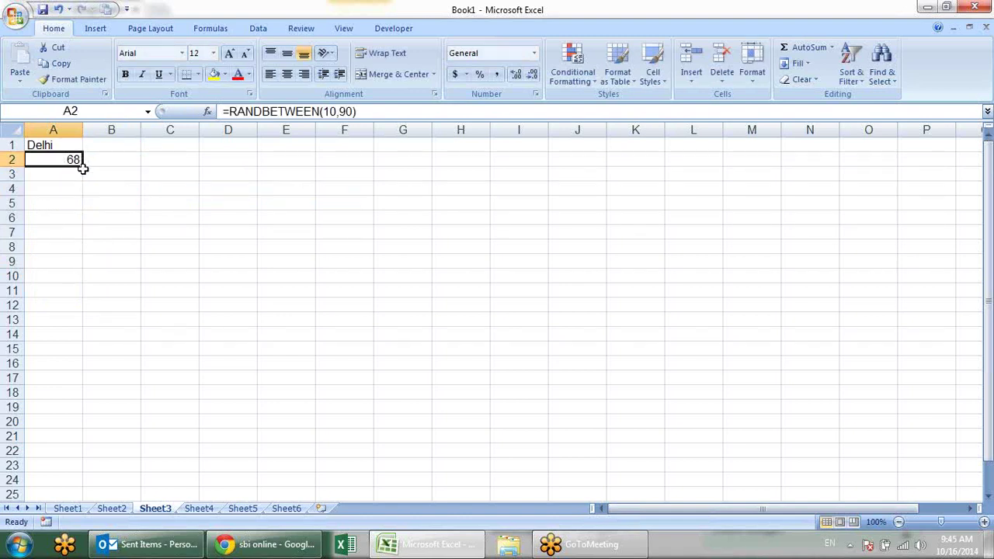
pyautogui.moveTo(83, 168); pyautogui.dragTo(87, 296)
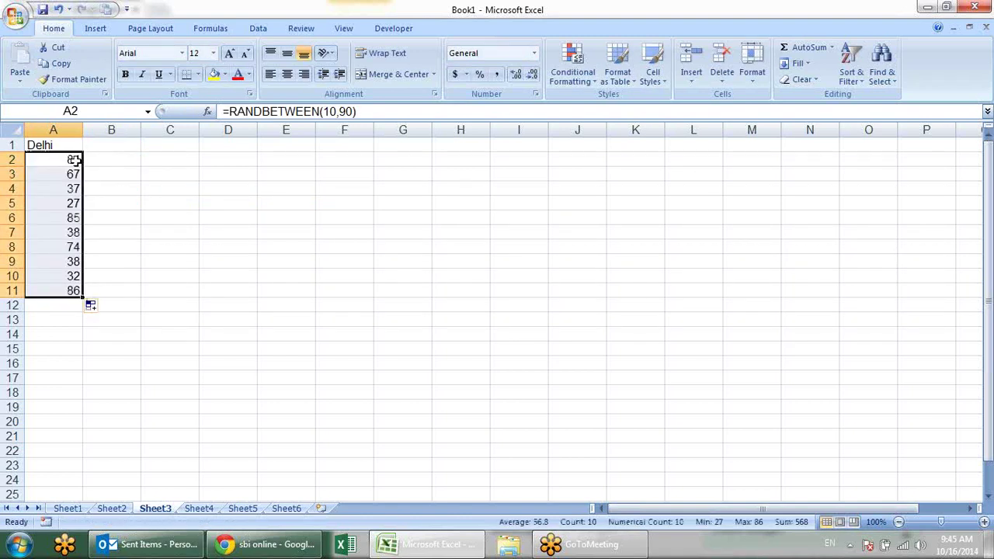
pyautogui.rightClick(40, 130)
pyautogui.click(77, 205)
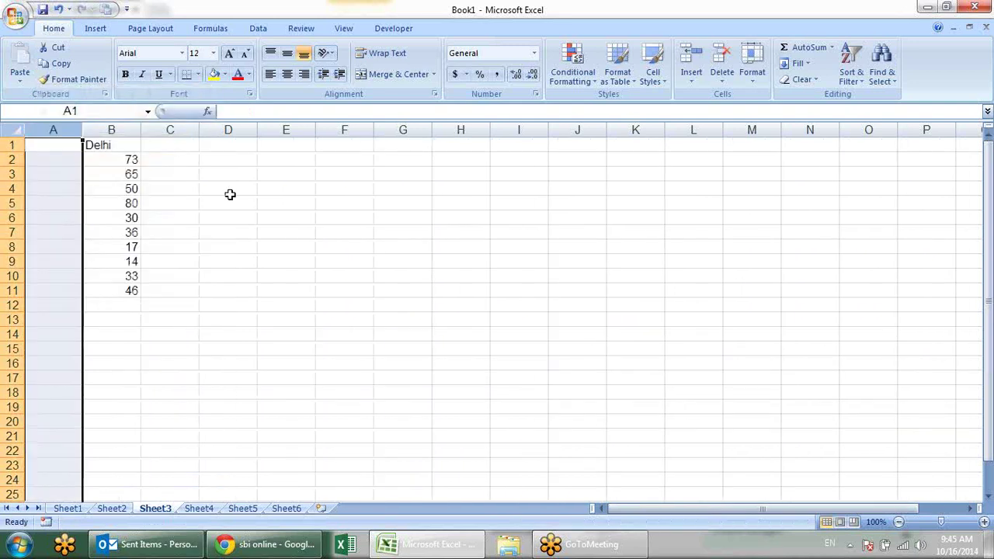
pyautogui.click(262, 194)
# Enter a first name in A2, fill names down to A11, and add the 'Name' header in A1
pyautogui.click(68, 159)
pyautogui.write('sandee')
pyautogui.press('Return')
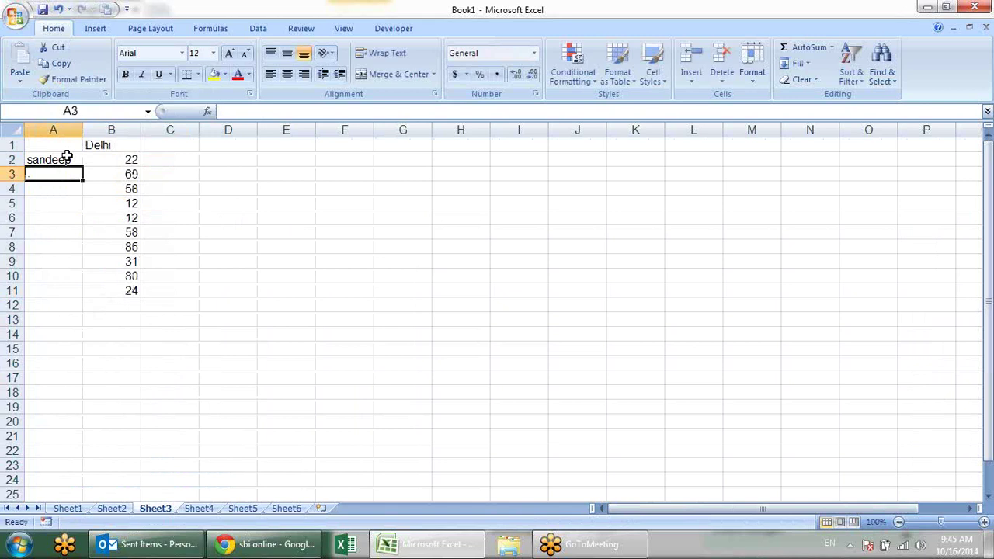
pyautogui.click(76, 160)
pyautogui.moveTo(82, 166); pyautogui.dragTo(91, 296)
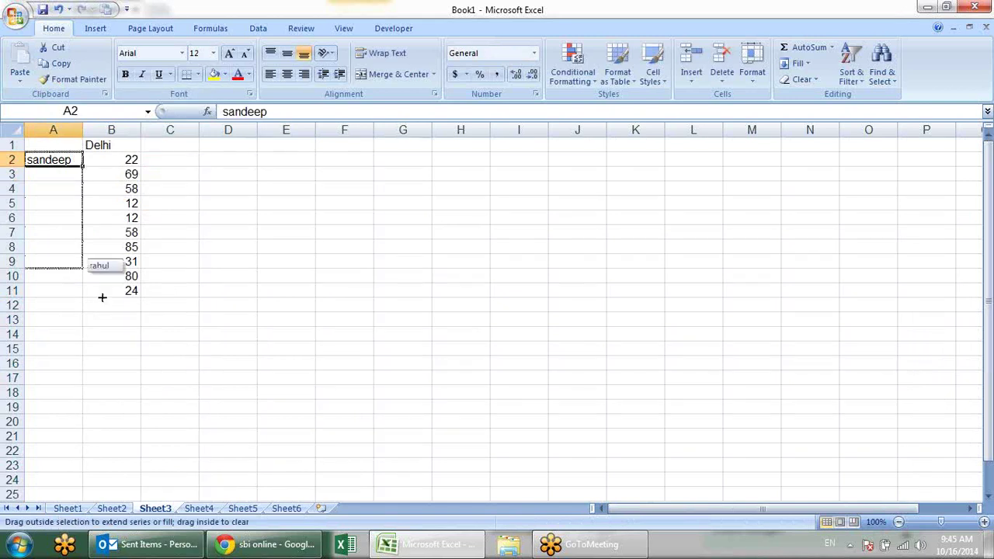
pyautogui.click(55, 142)
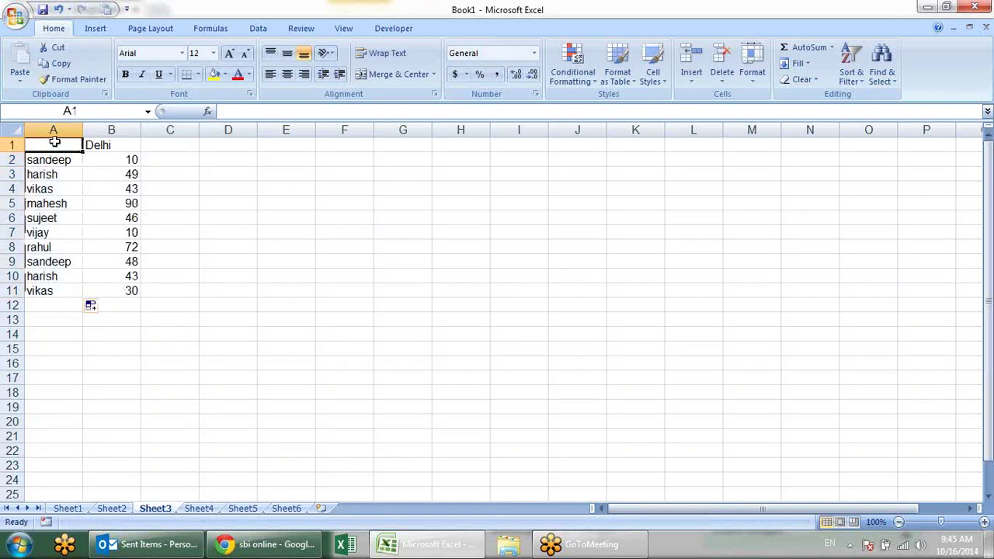
pyautogui.write('Name')
pyautogui.press('Return')
pyautogui.moveTo(55, 142)
pyautogui.mouseDown()
pyautogui.moveTo(102, 309)
pyautogui.moveTo(99, 290)
pyautogui.mouseUp()
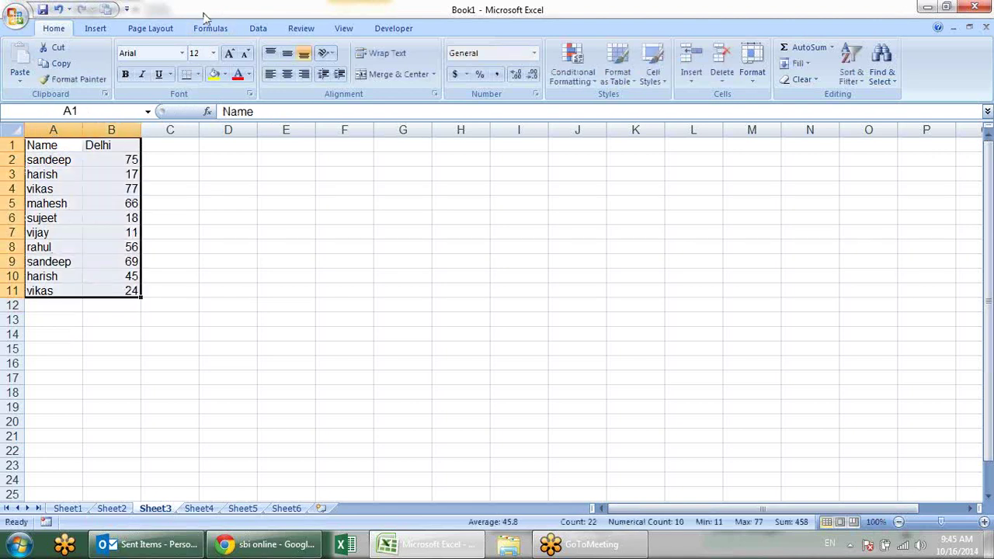
# Insert a 2-D pie chart of the Name and Delhi data and move it beside the table
pyautogui.click(95, 28)
pyautogui.click(299, 66)
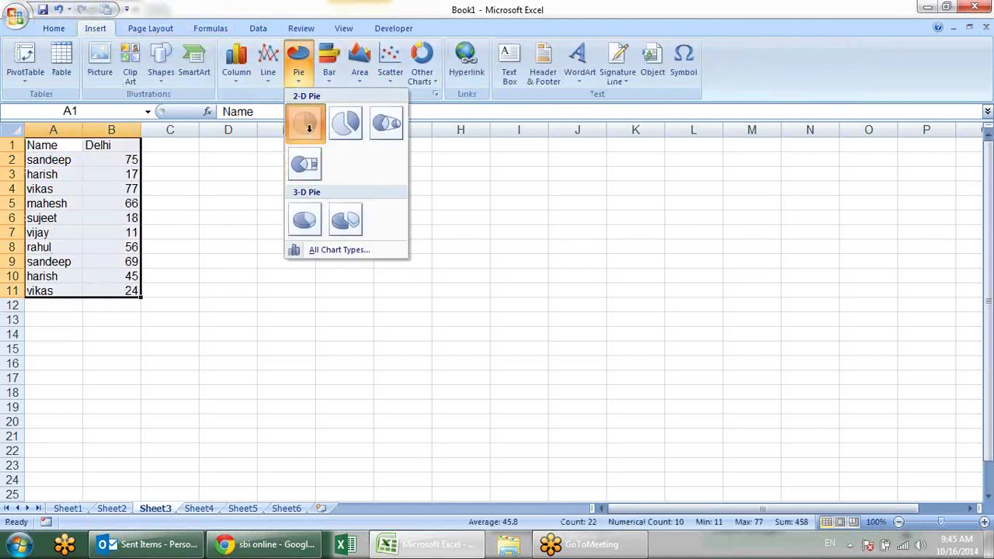
pyautogui.click(301, 127)
pyautogui.moveTo(572, 228); pyautogui.dragTo(504, 203)
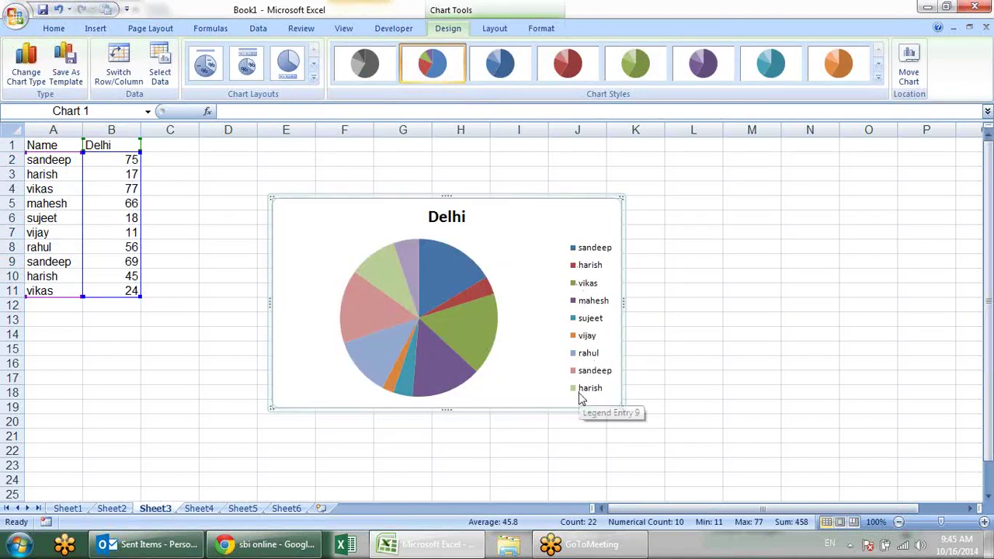
# Set the pie series' first-slice angle to 270° in Format Data Series
pyautogui.rightClick(489, 333)
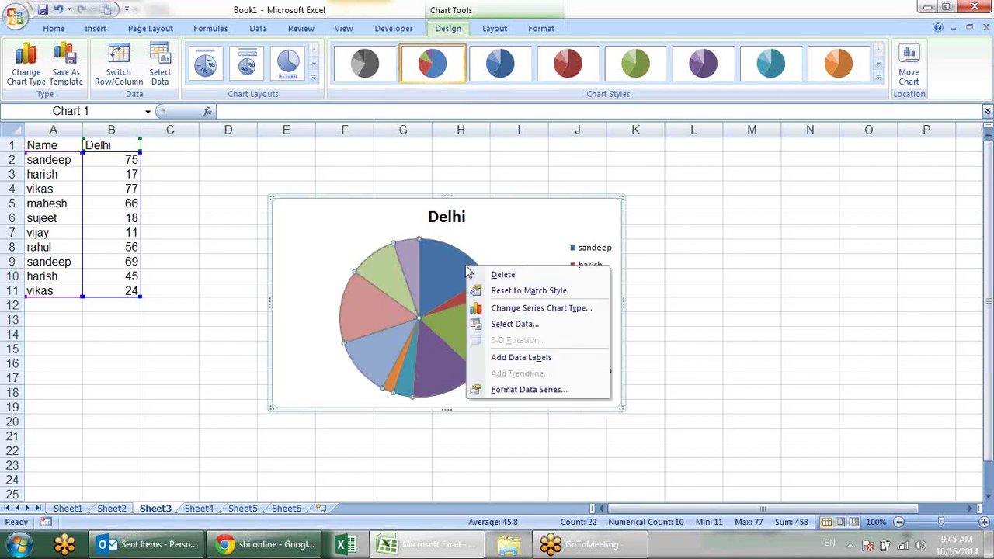
pyautogui.click(528, 390)
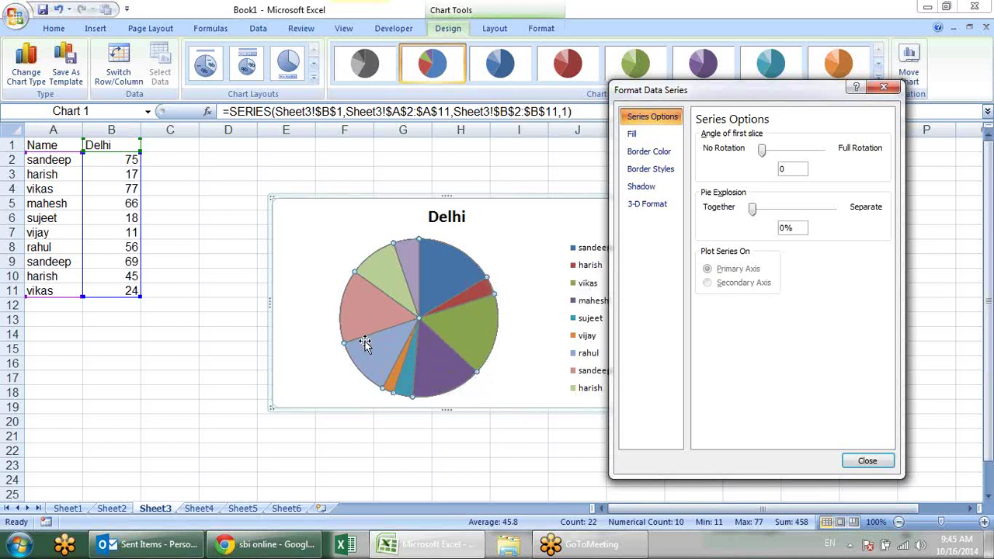
pyautogui.moveTo(764, 152); pyautogui.dragTo(808, 155)
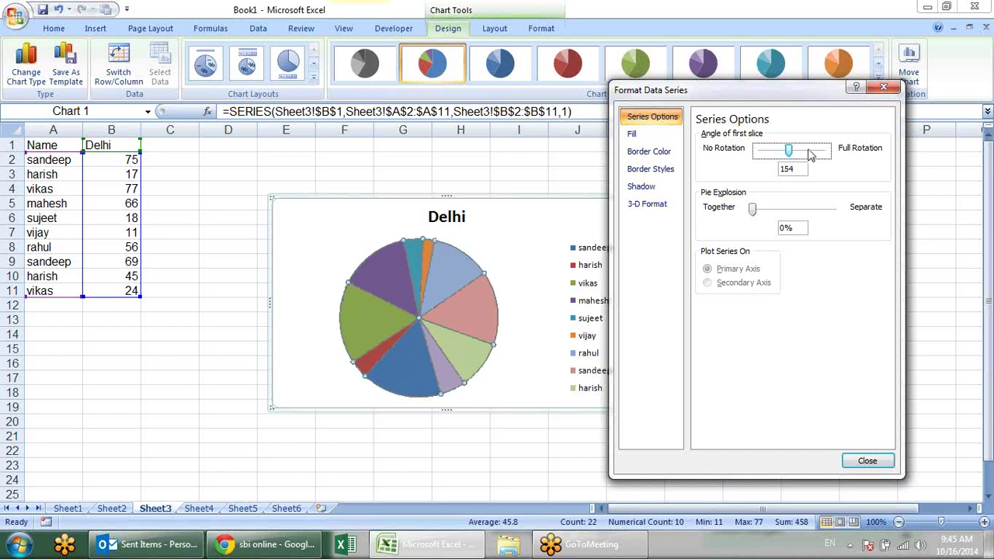
pyautogui.click(810, 154)
pyautogui.moveTo(817, 156); pyautogui.dragTo(825, 156)
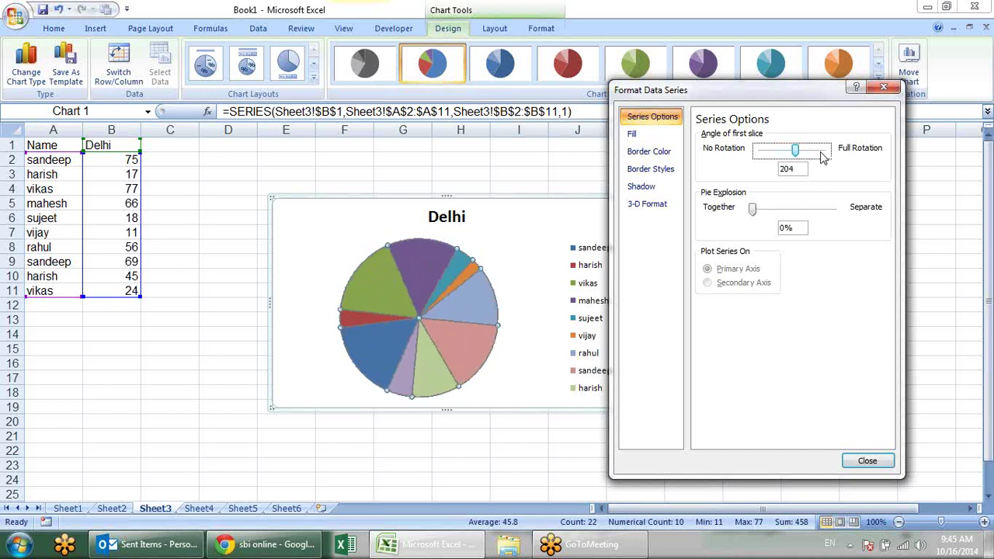
pyautogui.click(825, 155)
pyautogui.click(827, 155)
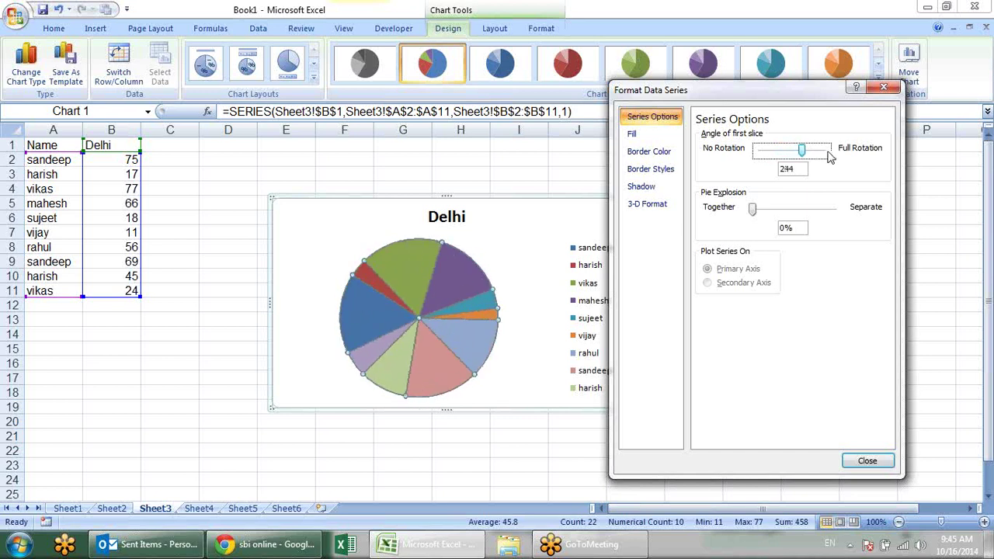
pyautogui.click(828, 155)
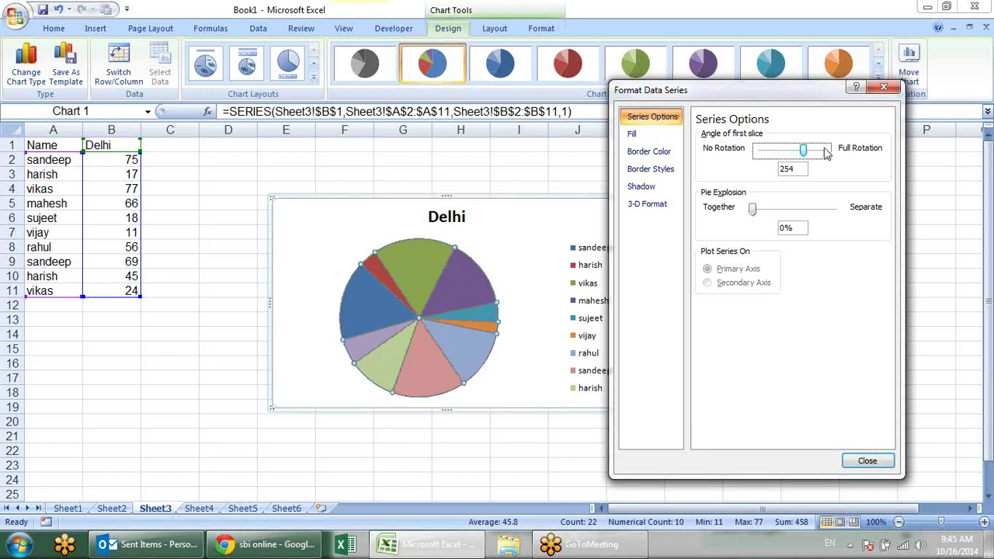
pyautogui.click(826, 154)
pyautogui.click(825, 154)
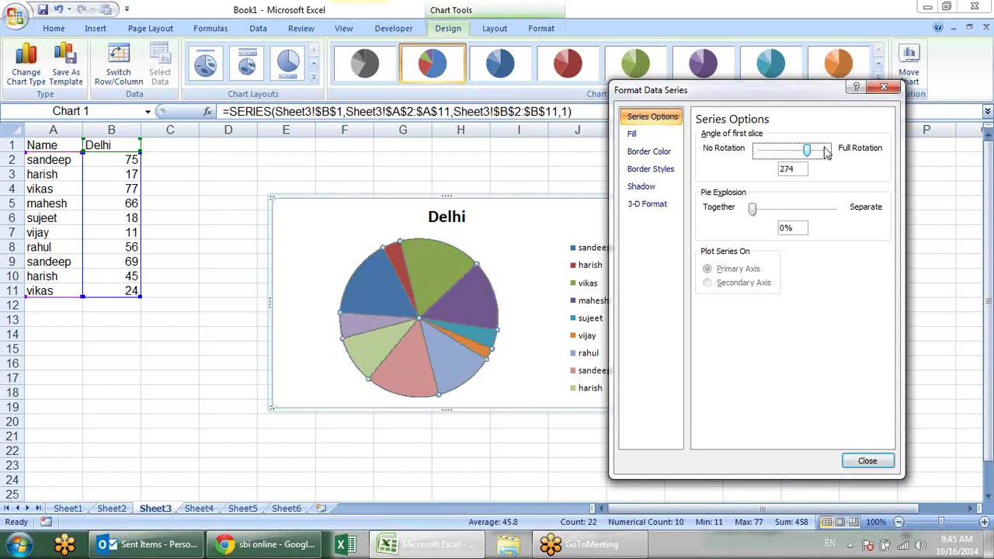
pyautogui.click(806, 168)
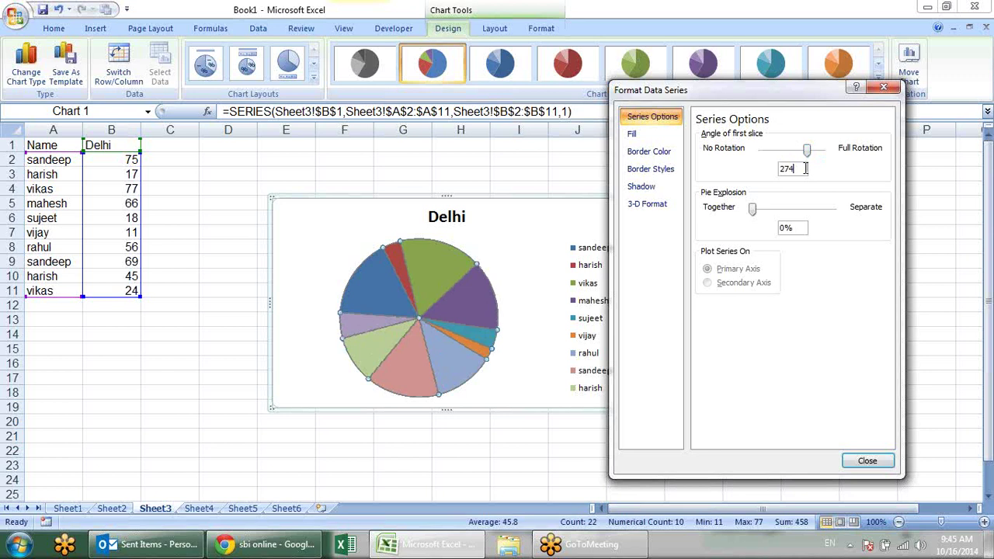
pyautogui.write('0')
pyautogui.click(867, 460)
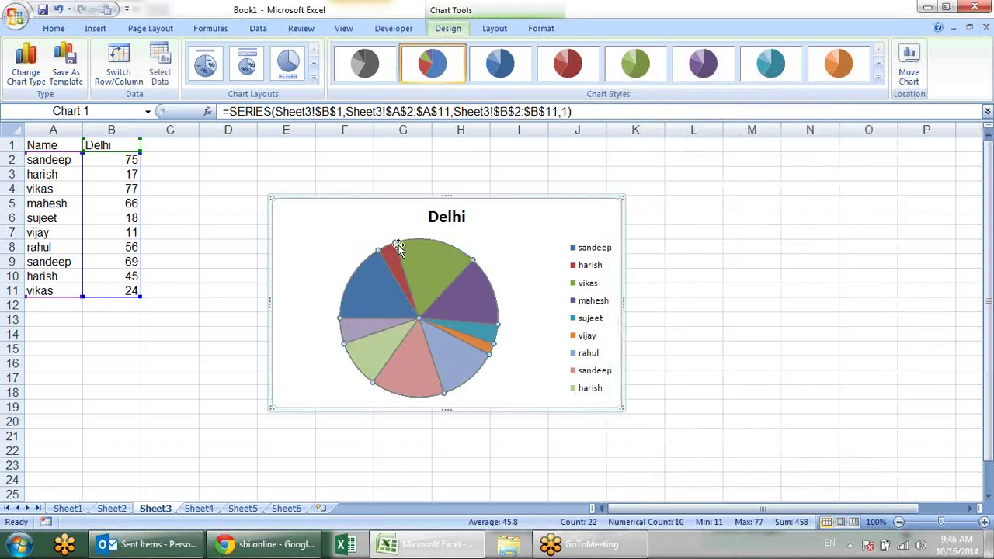
# Label the Delhi pie slices with percentages only, removing the value labels
pyautogui.rightClick(368, 284)
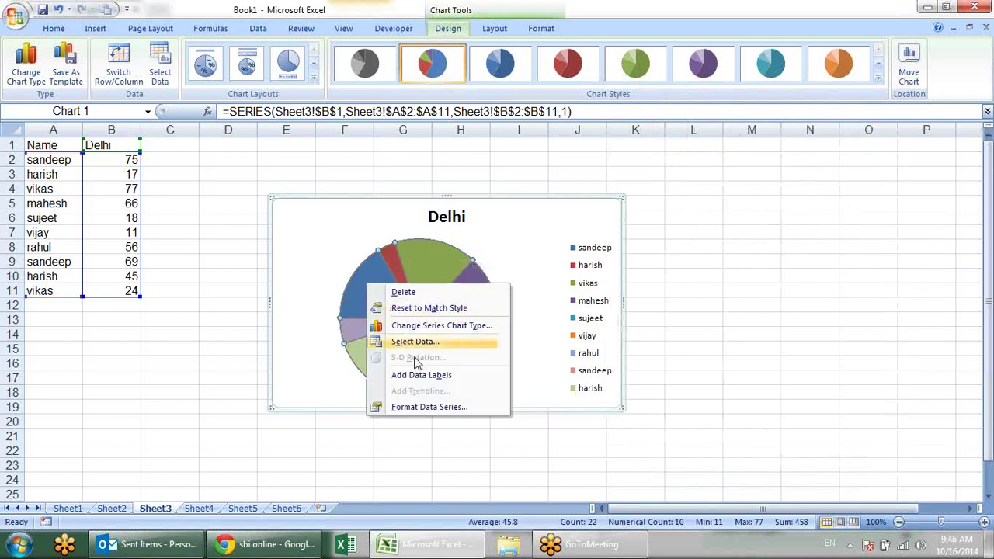
pyautogui.click(421, 375)
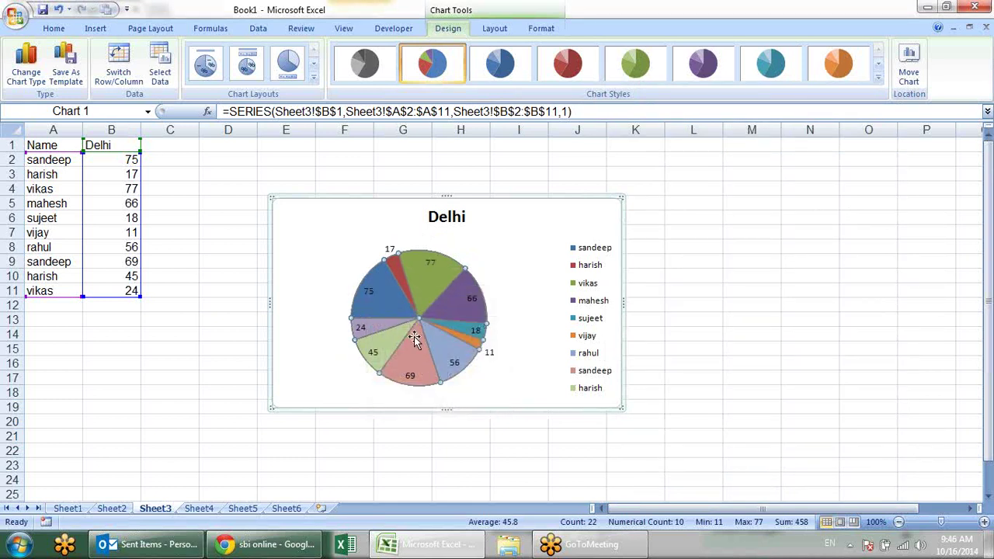
pyautogui.click(366, 292)
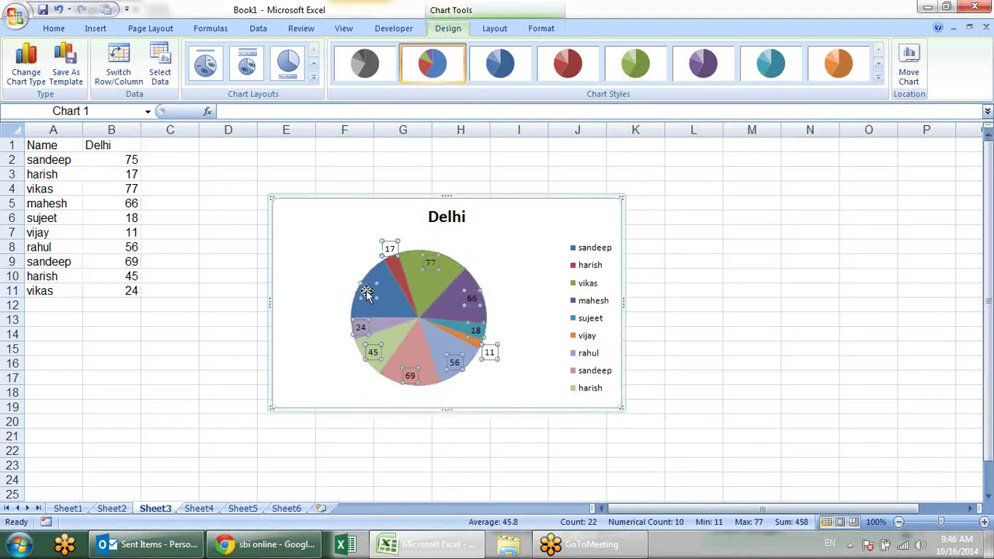
pyautogui.rightClick(366, 292)
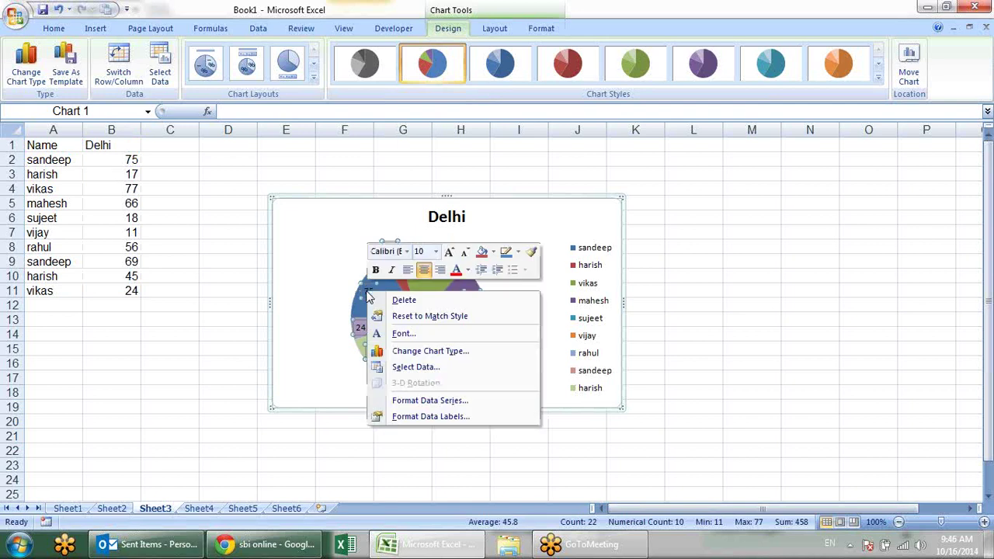
pyautogui.click(459, 417)
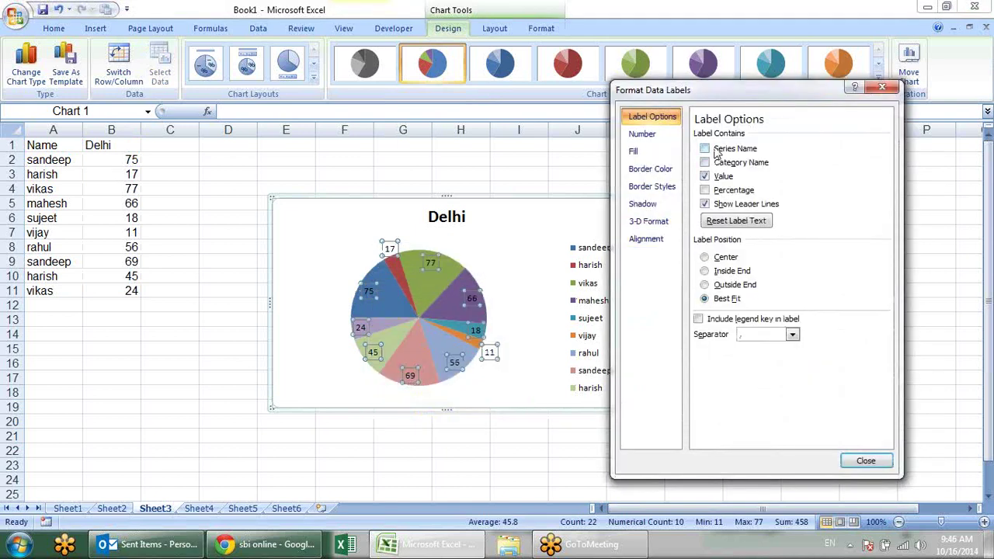
pyautogui.click(705, 190)
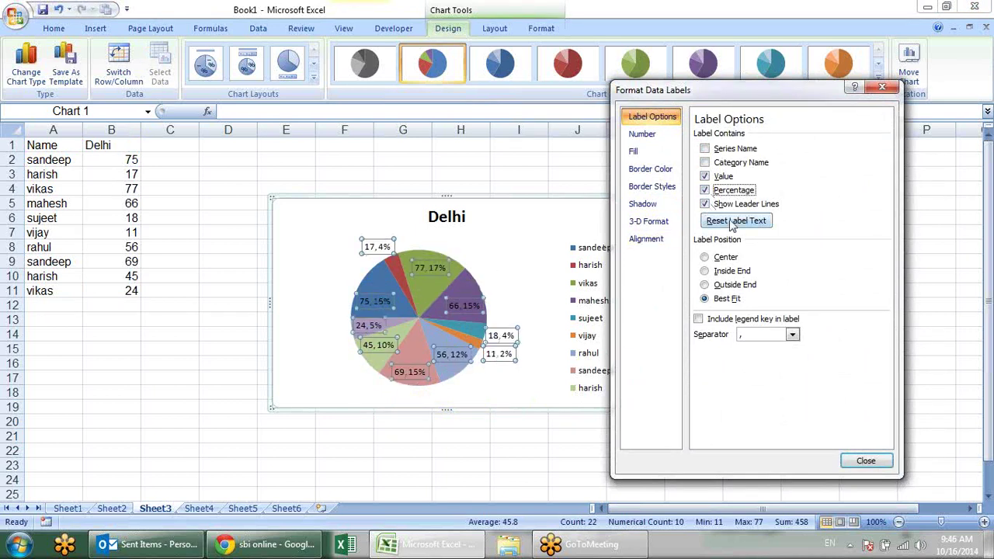
pyautogui.click(718, 177)
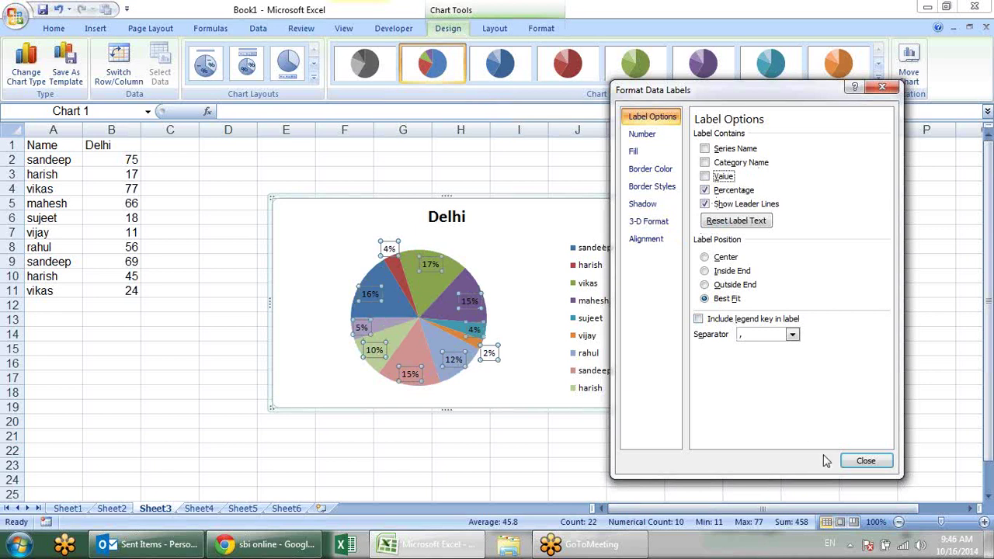
pyautogui.click(852, 461)
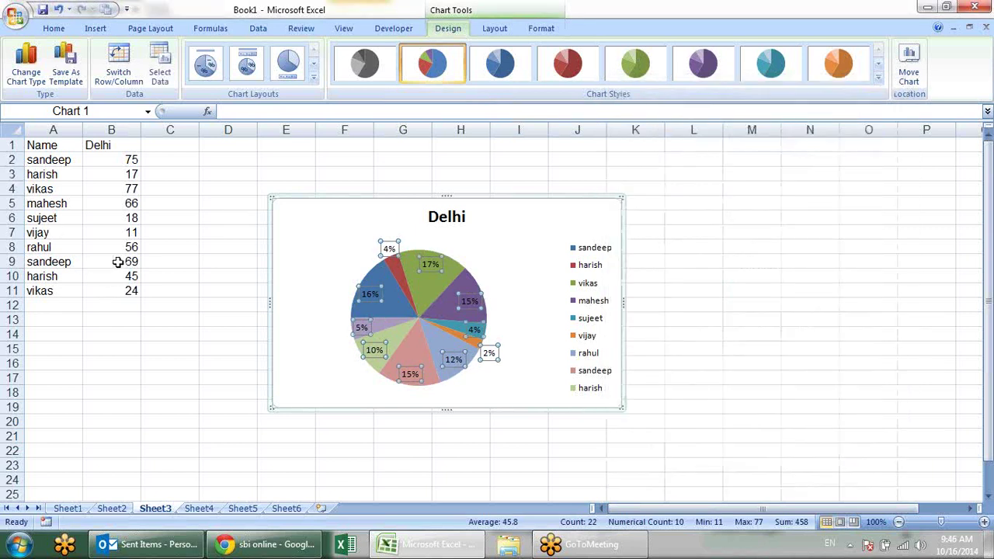
# Enter 4, 3 and 1 into cells B9, B10 and B11
pyautogui.click(118, 262)
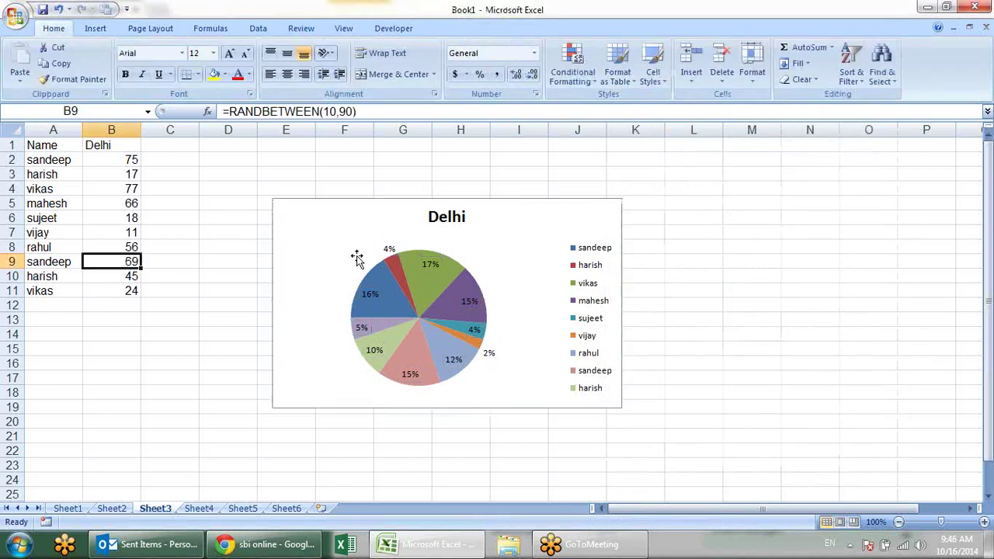
pyautogui.write('4')
pyautogui.press('Return')
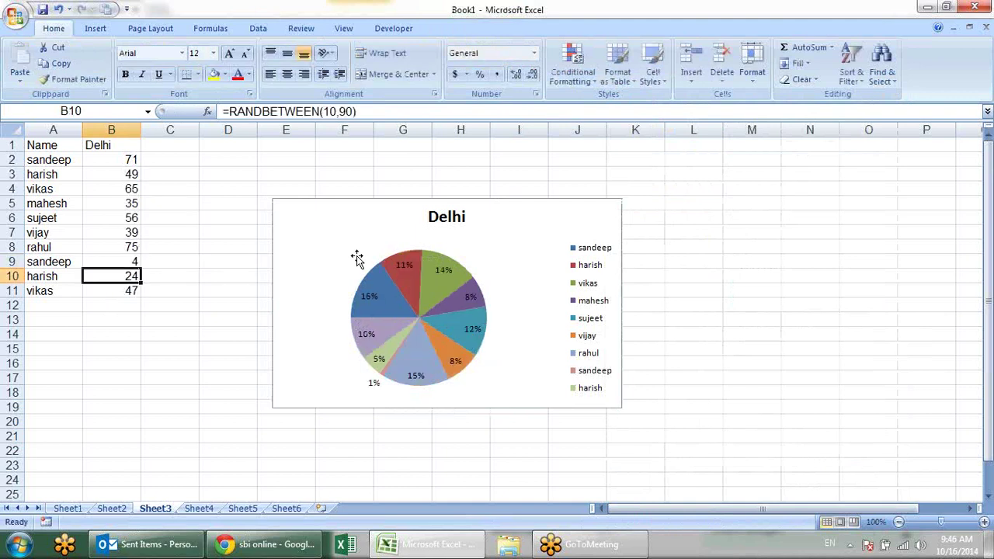
pyautogui.write('3')
pyautogui.press('Return')
pyautogui.write('1')
pyautogui.press('Return')
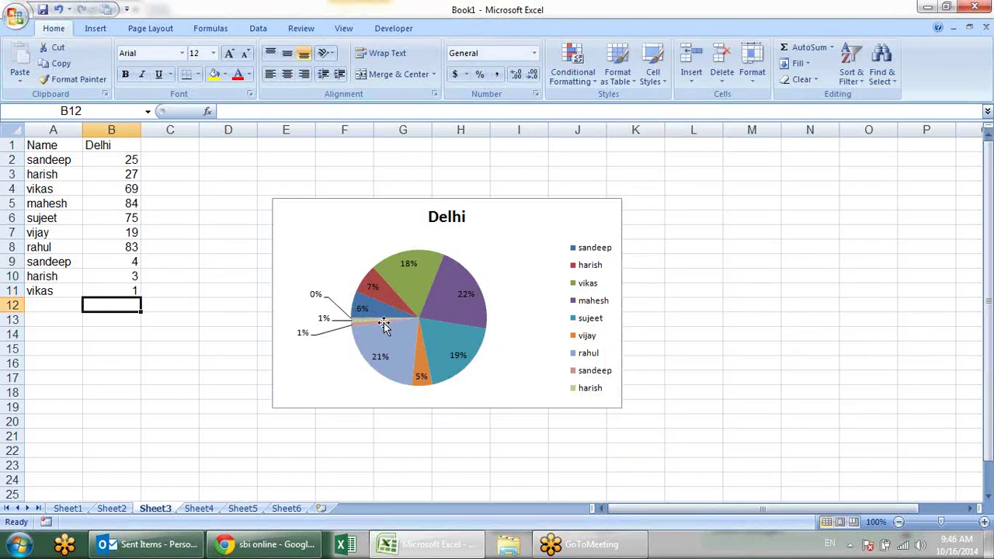
# Move the percentage-labelled Delhi pie chart further right on the sheet
pyautogui.click(368, 213)
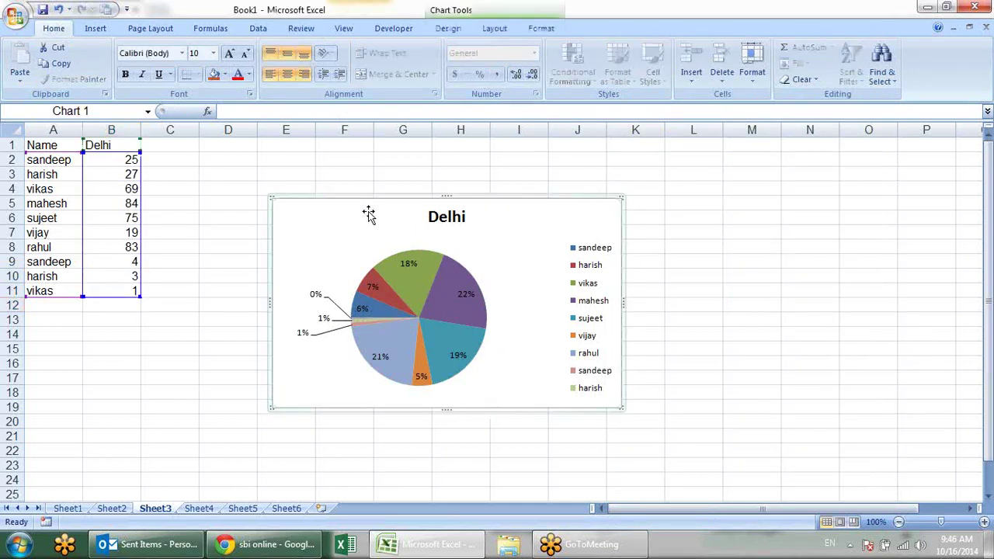
pyautogui.moveTo(368, 211); pyautogui.dragTo(719, 200)
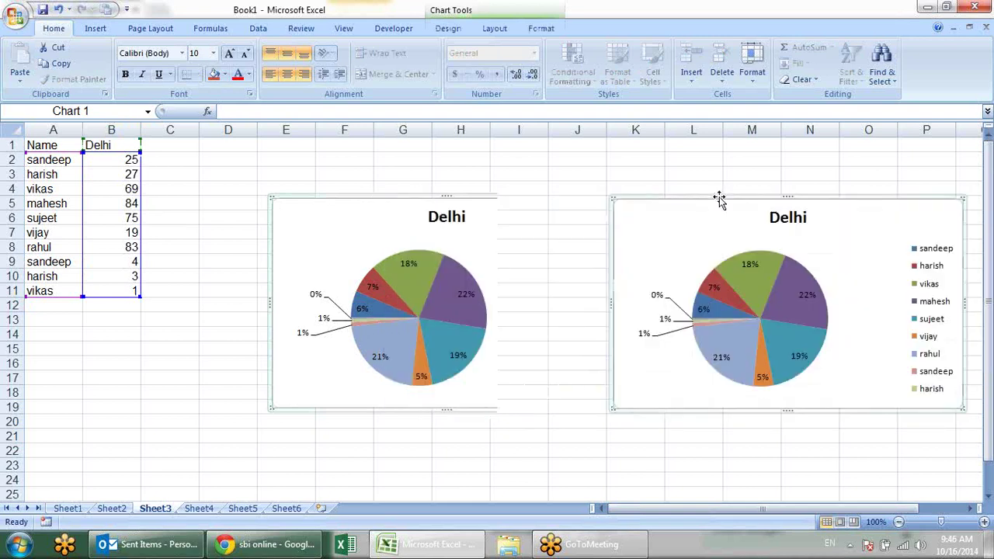
pyautogui.click(263, 245)
# Insert a Pie of Pie chart from A1:B11 and place it beside the first pie
pyautogui.moveTo(43, 144)
pyautogui.mouseDown()
pyautogui.moveTo(144, 307)
pyautogui.moveTo(128, 291)
pyautogui.mouseUp()
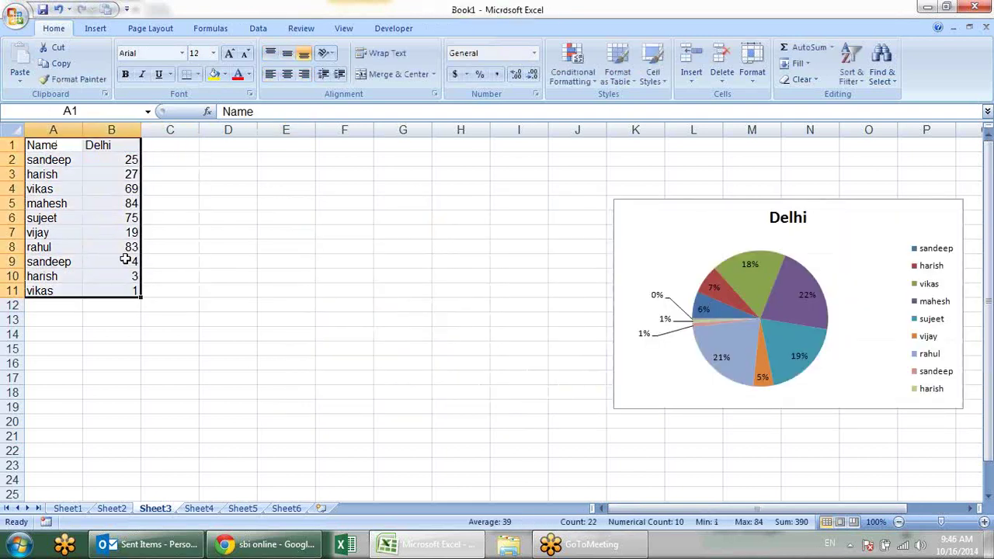
pyautogui.click(93, 29)
pyautogui.click(298, 63)
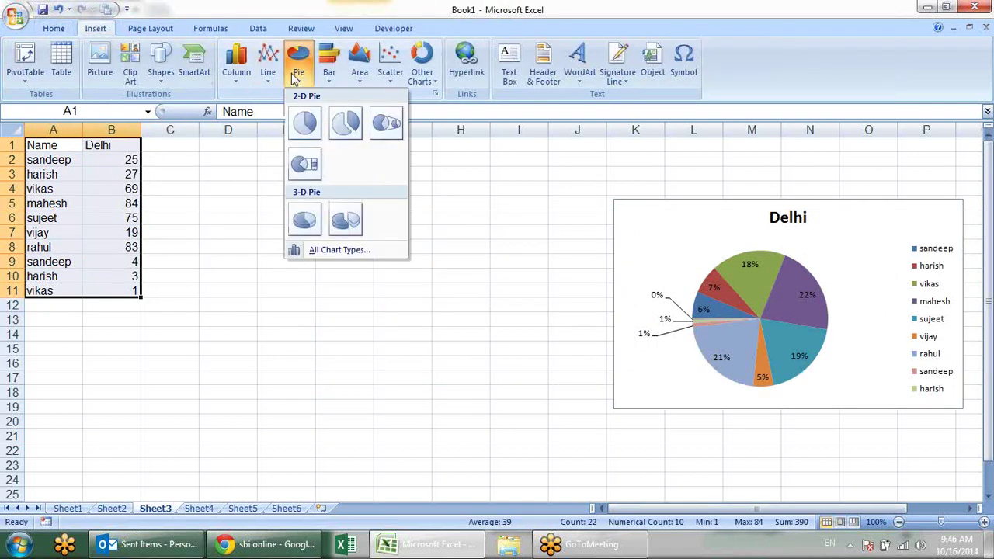
pyautogui.click(386, 125)
pyautogui.moveTo(423, 219); pyautogui.dragTo(313, 187)
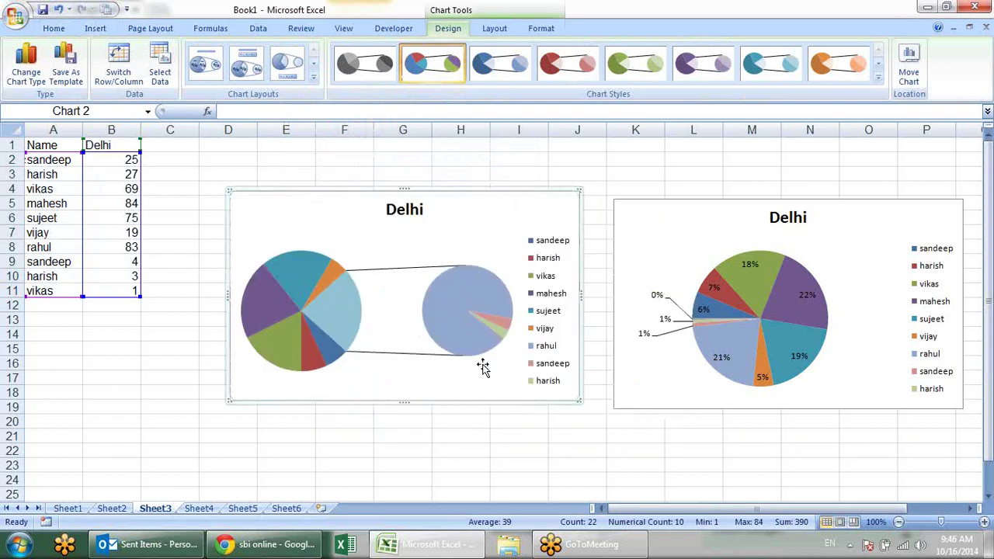
pyautogui.moveTo(465, 334)
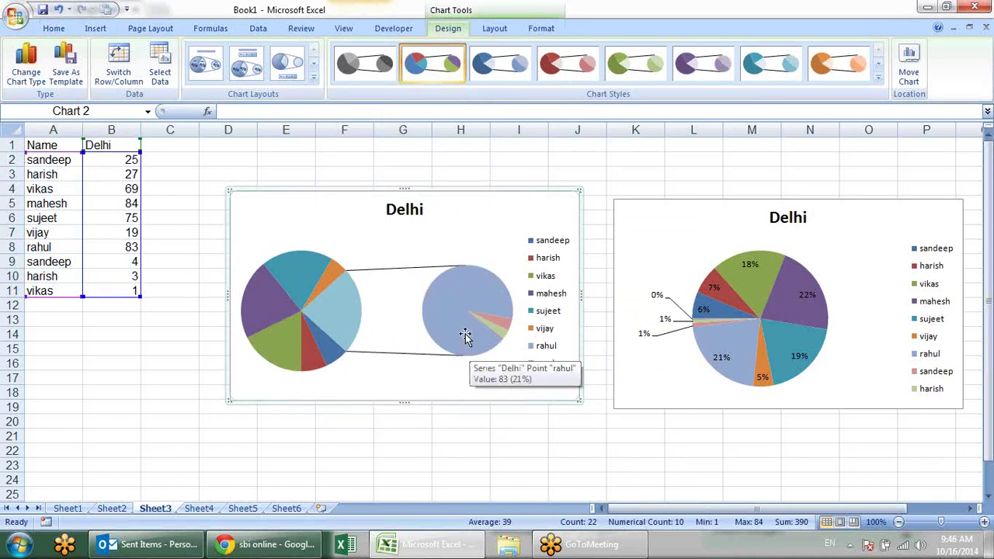
# Add value data labels to every Pie of Pie slice, including 83, 4, 3 and 1
pyautogui.rightClick(484, 301)
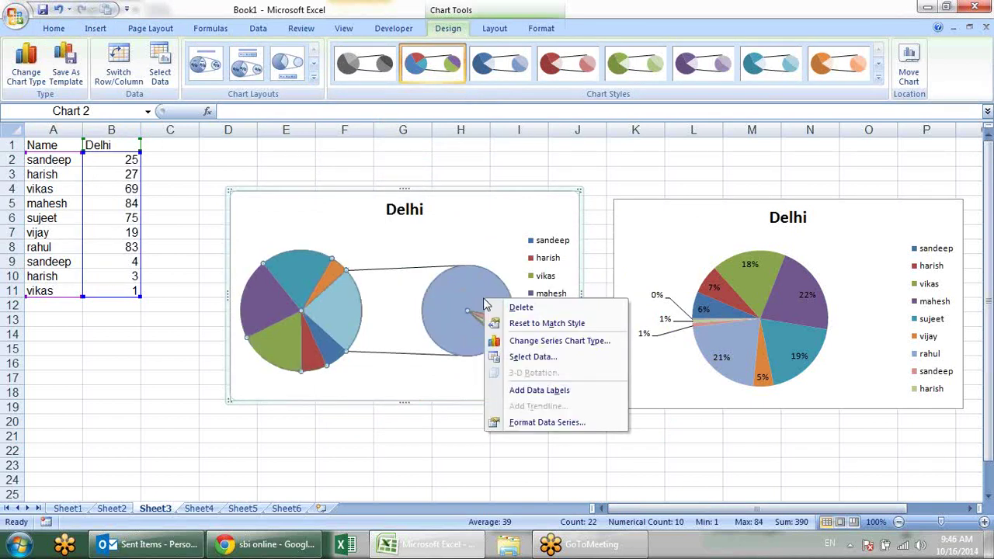
pyautogui.click(518, 392)
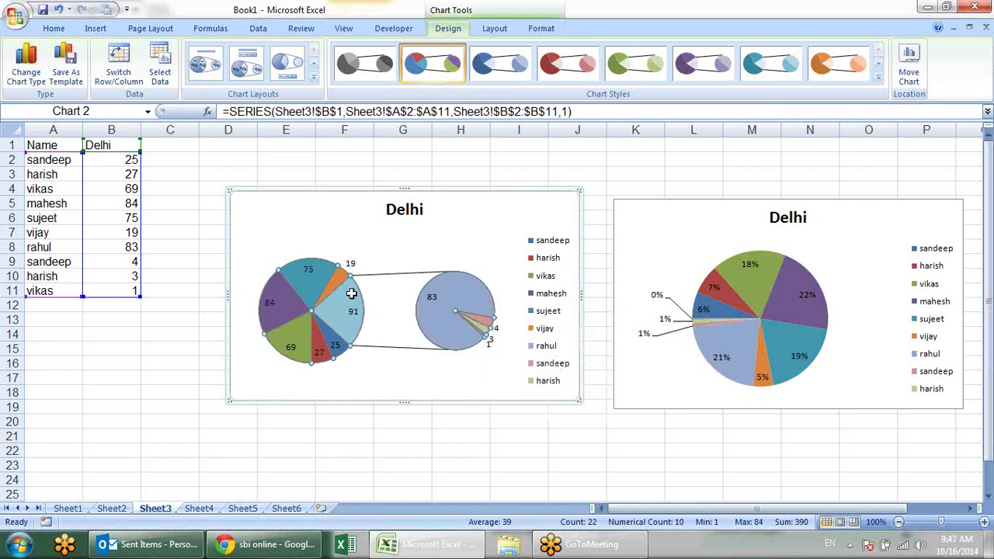
pyautogui.rightClick(459, 300)
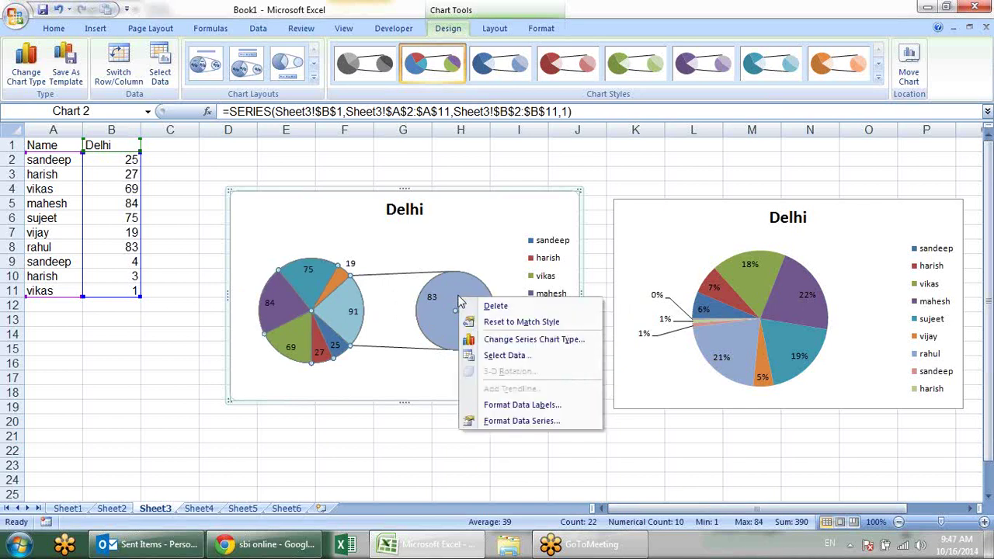
# Set the Pie of Pie's second plot to contain the last 3 values and close the settings
pyautogui.click(501, 421)
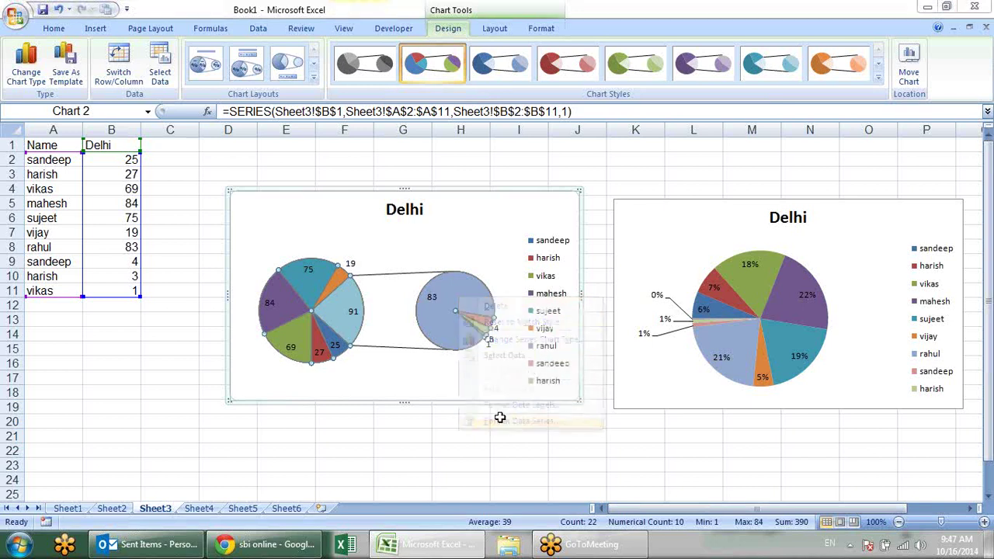
pyautogui.click(821, 163)
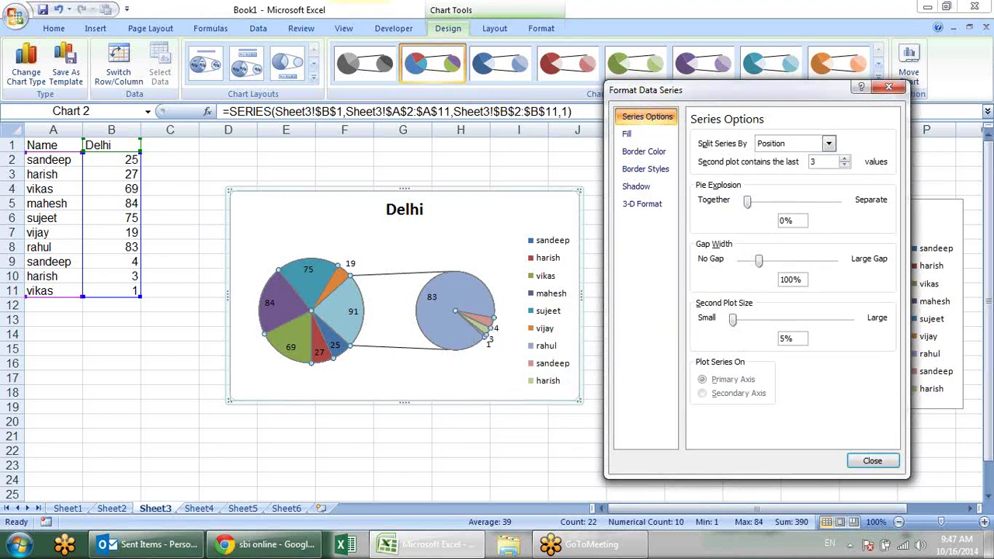
pyautogui.click(870, 460)
pyautogui.click(870, 460)
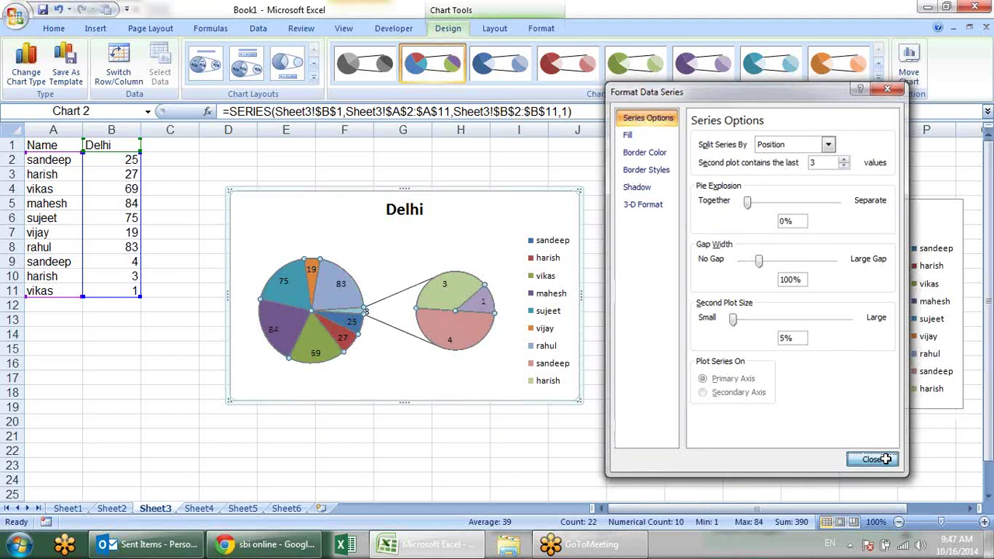
# Reposition the combined 8 data label to the right of its slice
pyautogui.click(485, 418)
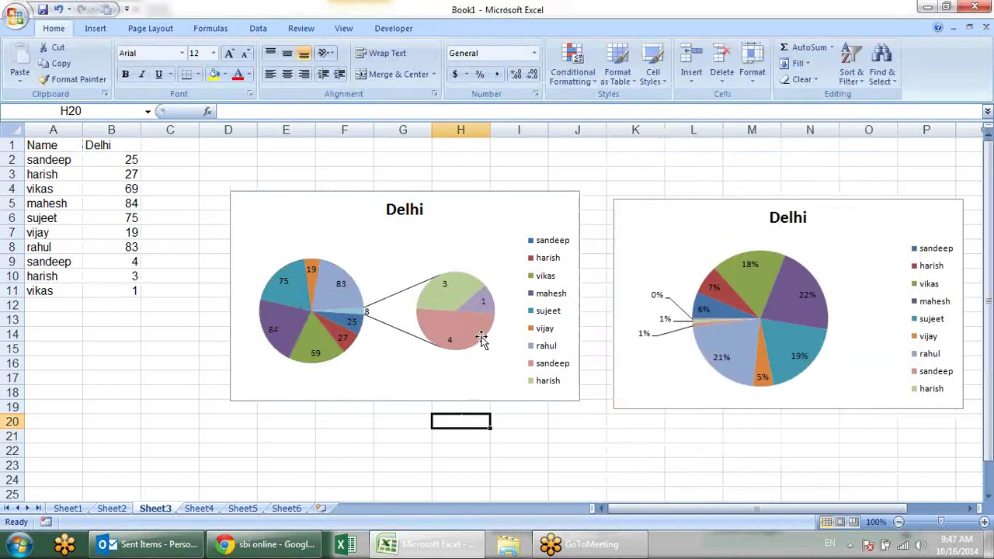
pyautogui.click(363, 315)
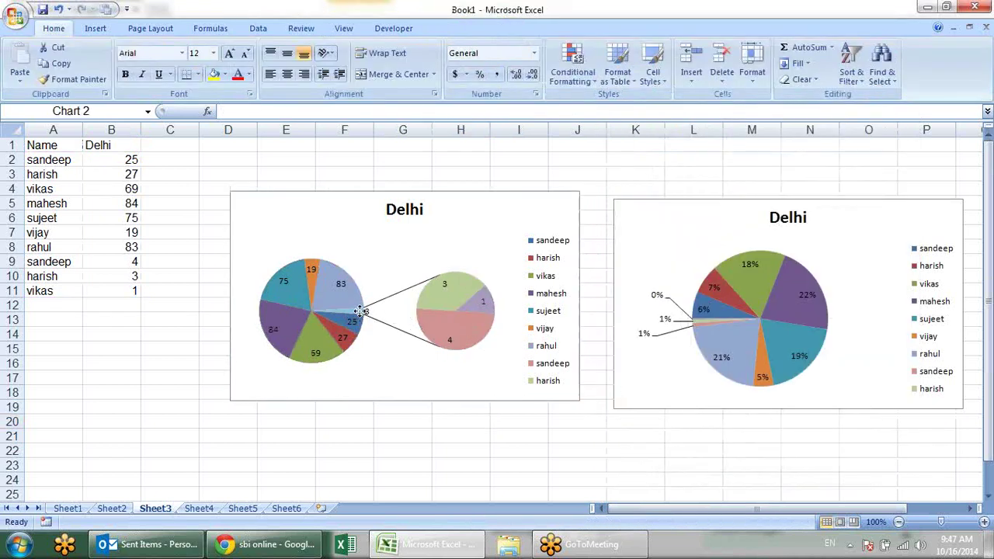
pyautogui.click(358, 309)
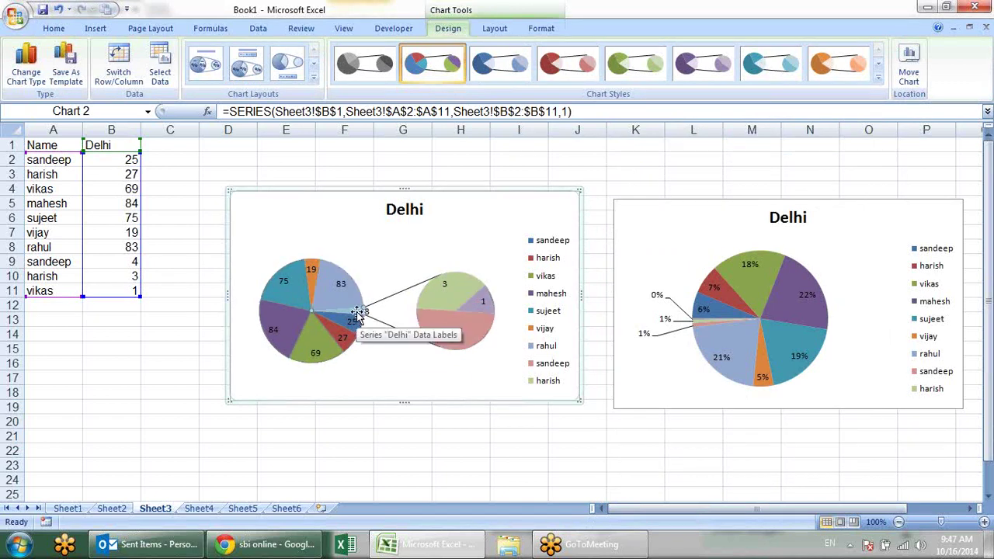
pyautogui.moveTo(386, 318); pyautogui.dragTo(404, 318)
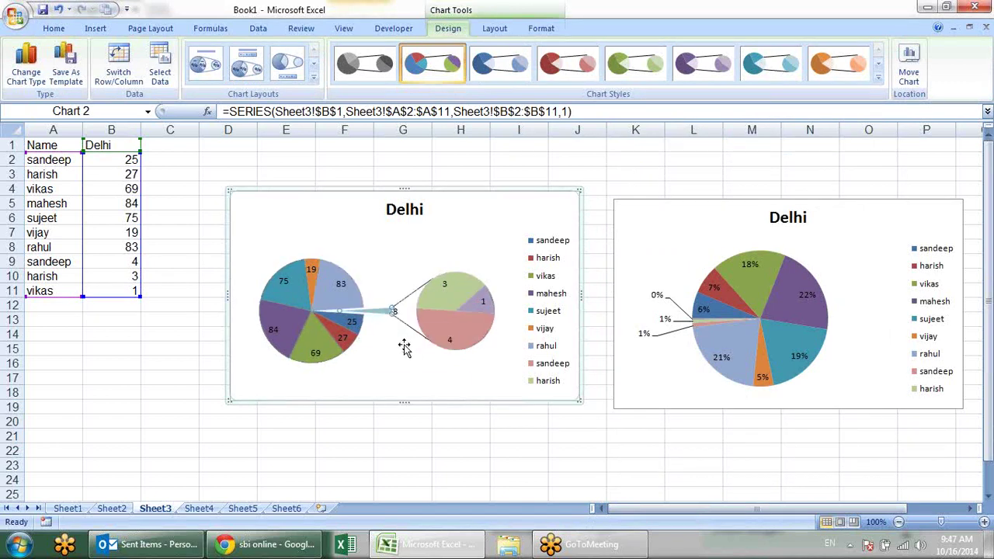
pyautogui.moveTo(394, 273); pyautogui.dragTo(342, 288)
# Pull out the 83, 75 and 69 slices, then undo so the pie rejoins
pyautogui.click(358, 300)
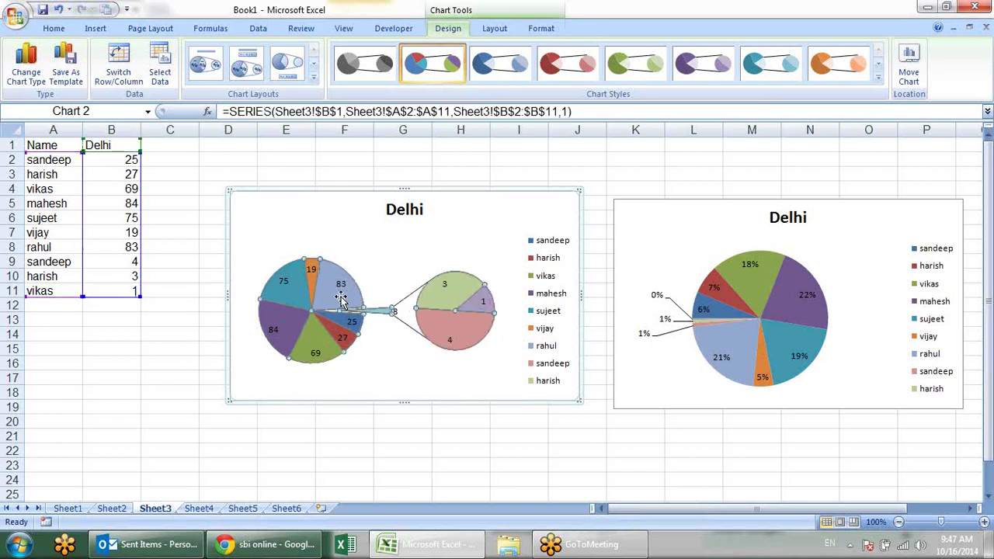
pyautogui.click(321, 300)
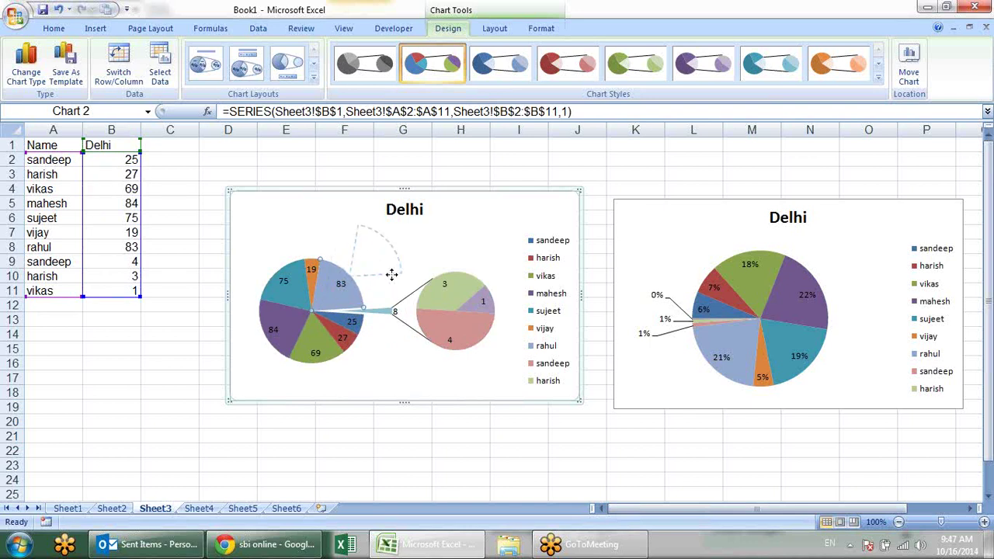
pyautogui.moveTo(392, 274); pyautogui.dragTo(396, 268)
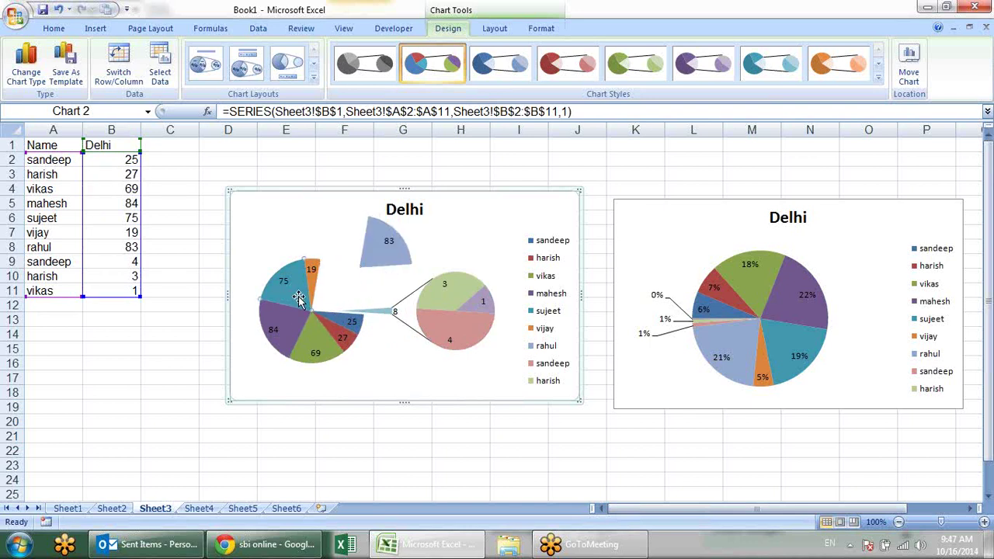
pyautogui.moveTo(280, 262); pyautogui.dragTo(279, 260)
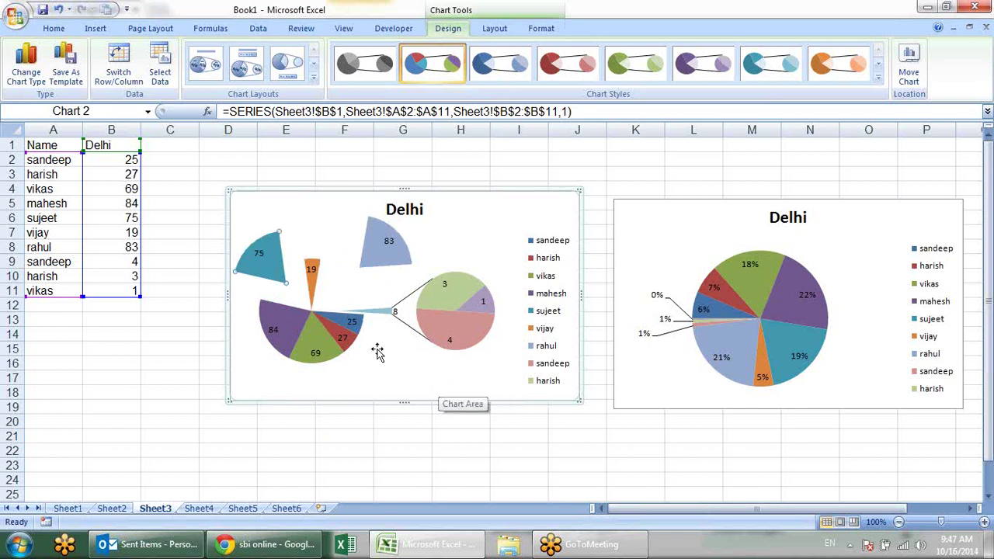
pyautogui.click(347, 341)
pyautogui.click(311, 336)
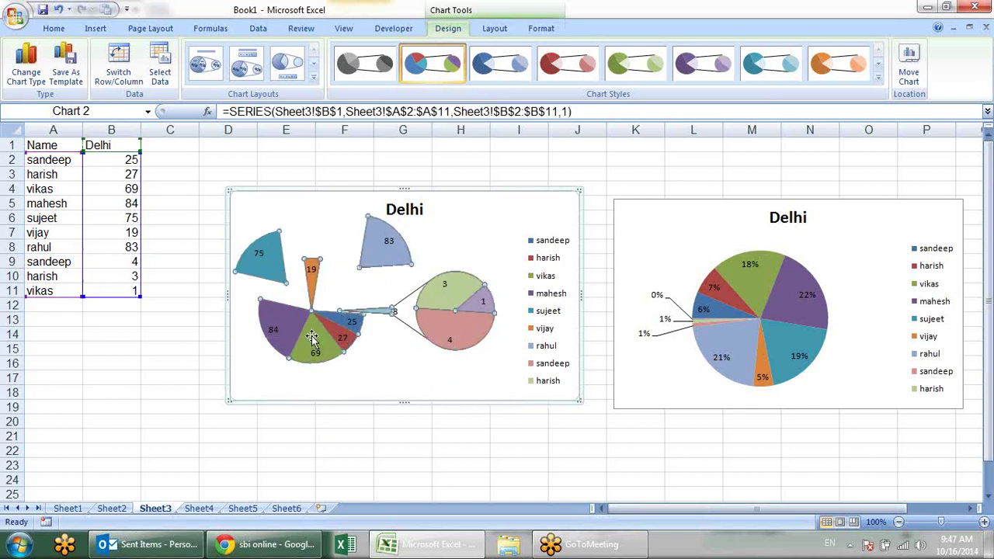
pyautogui.click(311, 330)
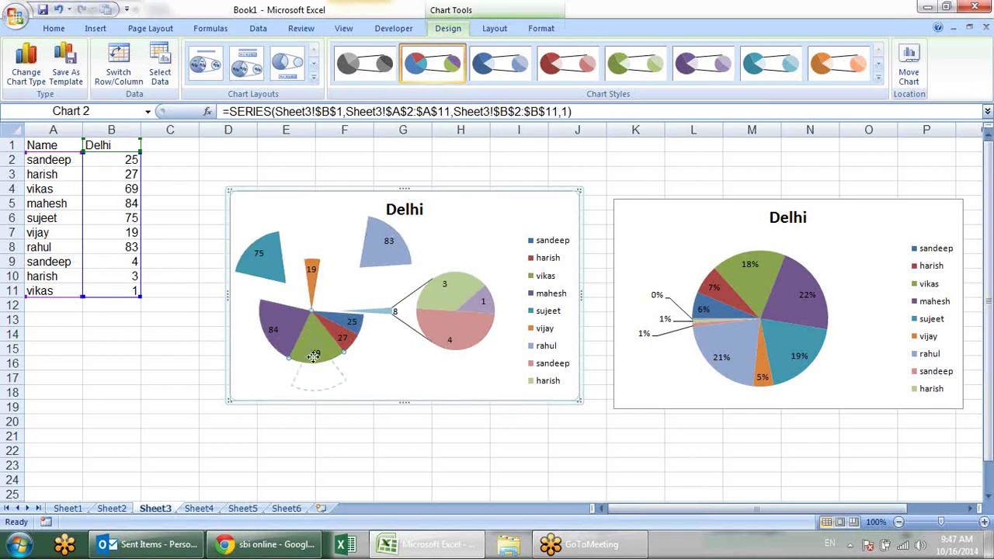
pyautogui.moveTo(313, 355); pyautogui.dragTo(322, 356)
pyautogui.click(336, 250)
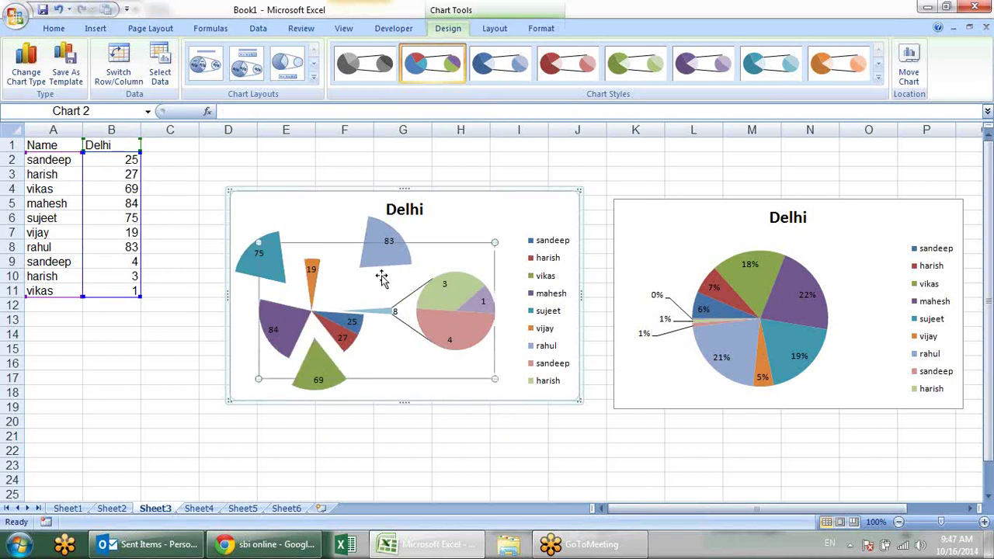
pyautogui.hotkey('ctrl', 'z')
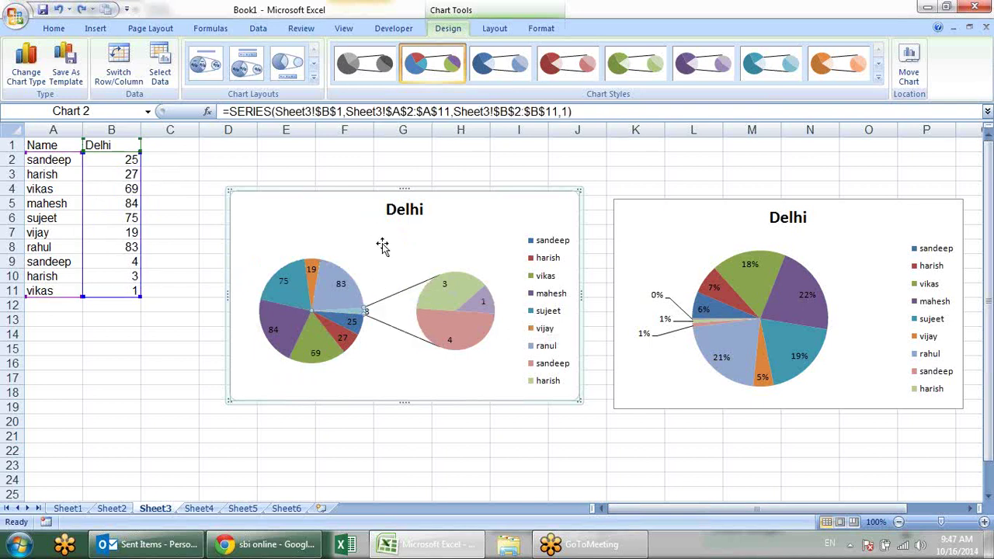
pyautogui.click(383, 245)
pyautogui.click(329, 273)
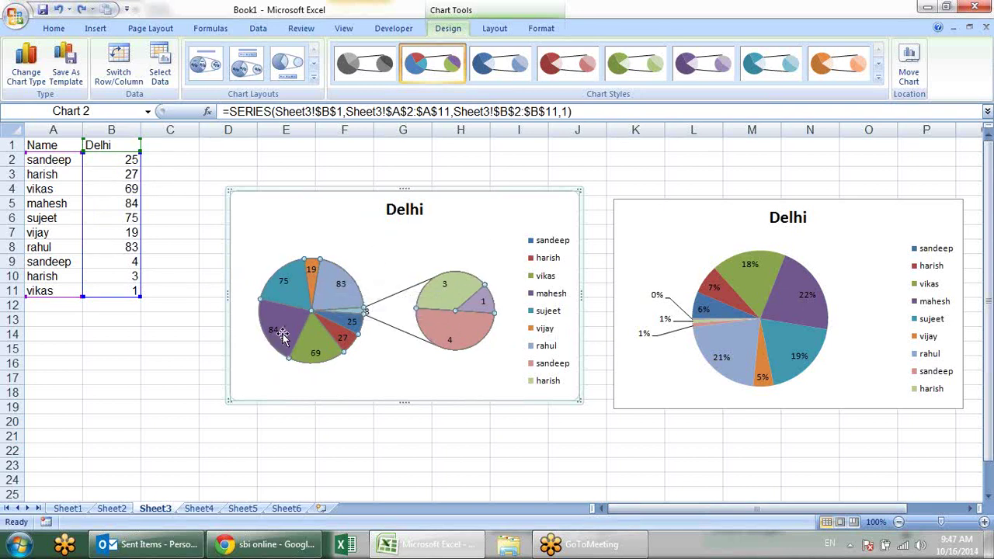
# Explode all the pie-of-pie slices apart, starting with the sujeet 75 slice
pyautogui.moveTo(334, 287)
pyautogui.click(289, 281)
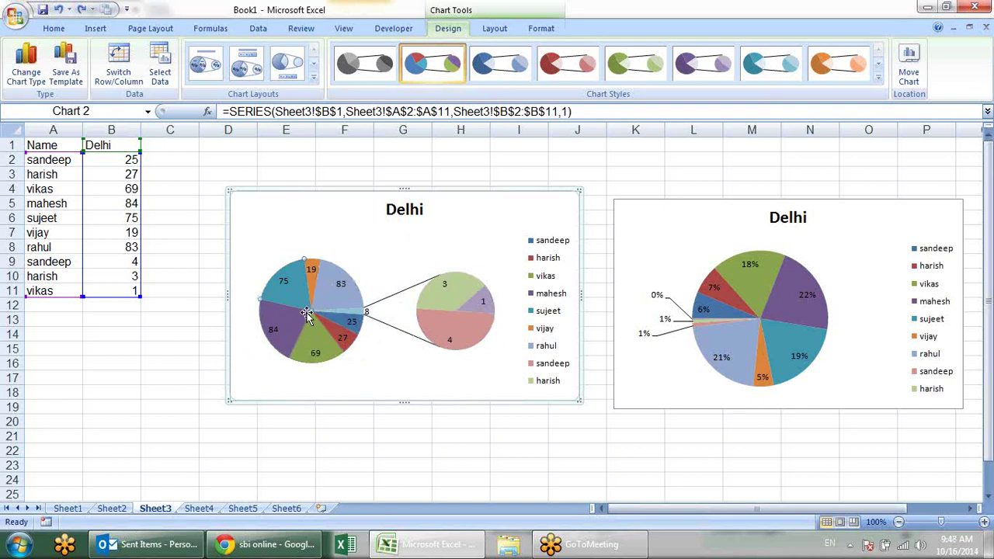
pyautogui.moveTo(280, 267); pyautogui.dragTo(281, 269)
pyautogui.click(358, 296)
pyautogui.moveTo(358, 297); pyautogui.dragTo(369, 300)
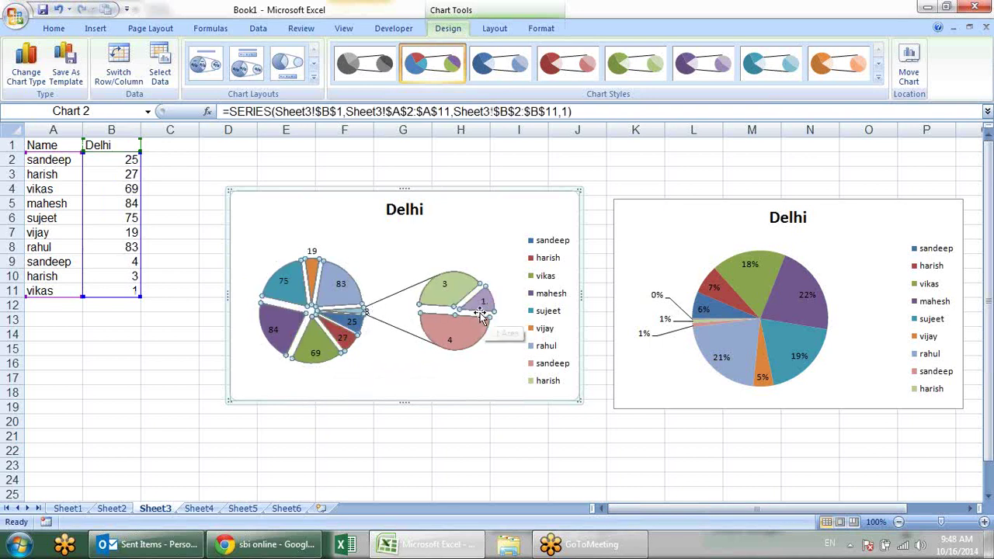
# Pull the rahul 83 slice far out toward the chart title
pyautogui.click(342, 281)
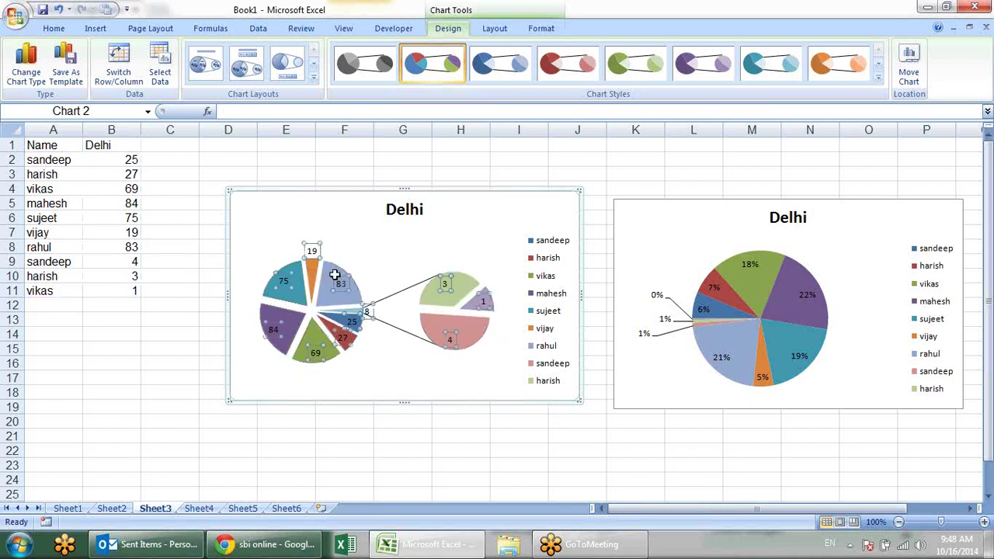
pyautogui.click(325, 290)
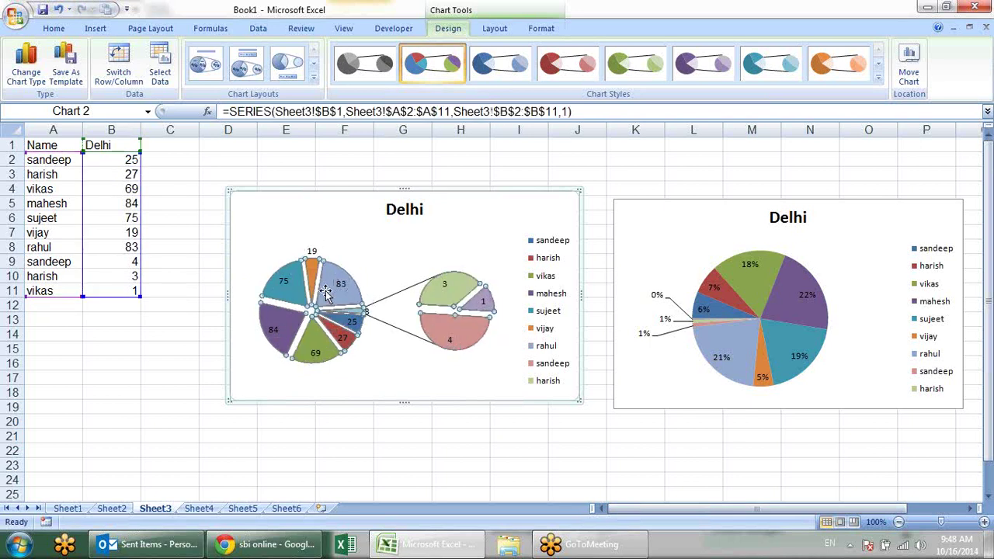
pyautogui.click(325, 291)
pyautogui.moveTo(326, 293); pyautogui.dragTo(398, 253)
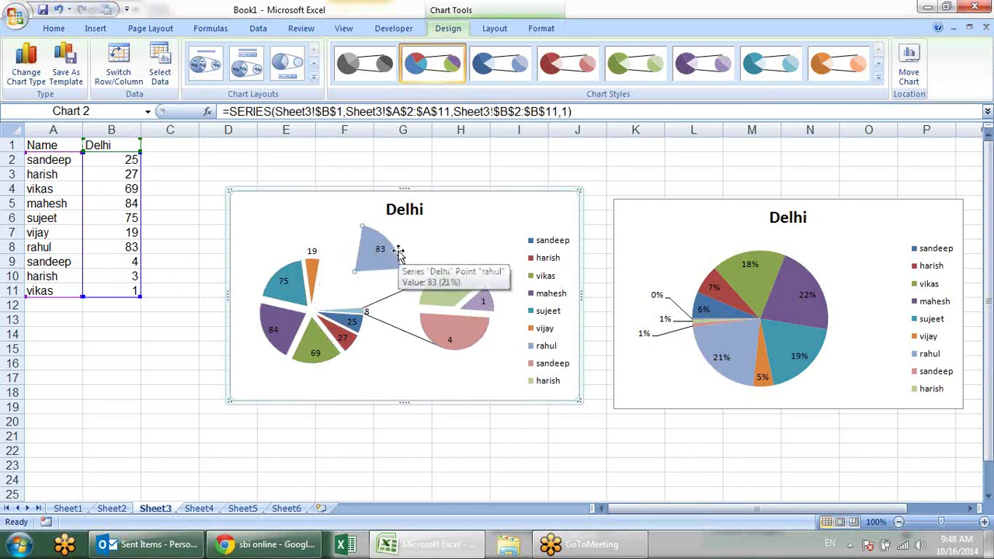
# Give the rahul 83 slice a solid yellow fill and close the Format Data Point dialog
pyautogui.rightClick(381, 259)
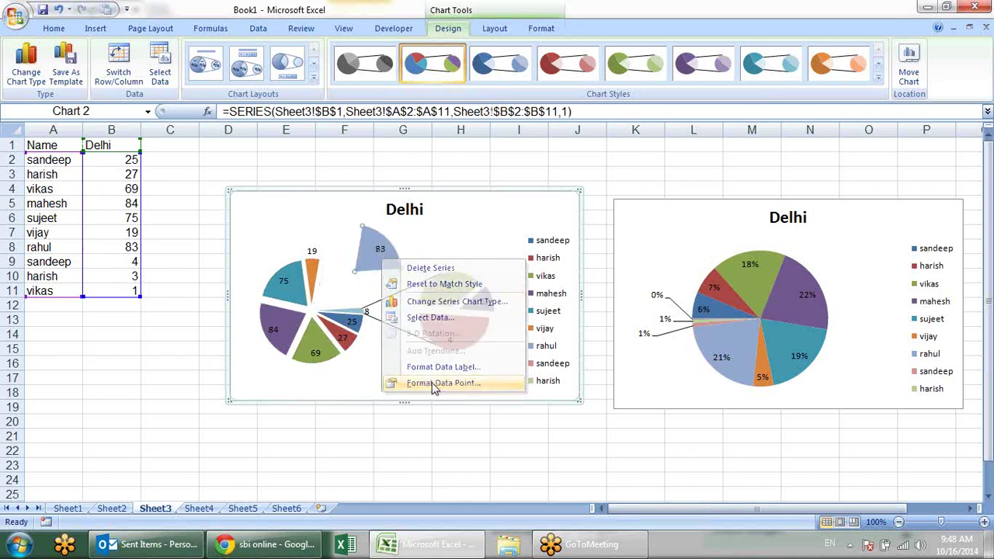
pyautogui.click(442, 383)
pyautogui.click(644, 133)
pyautogui.click(708, 150)
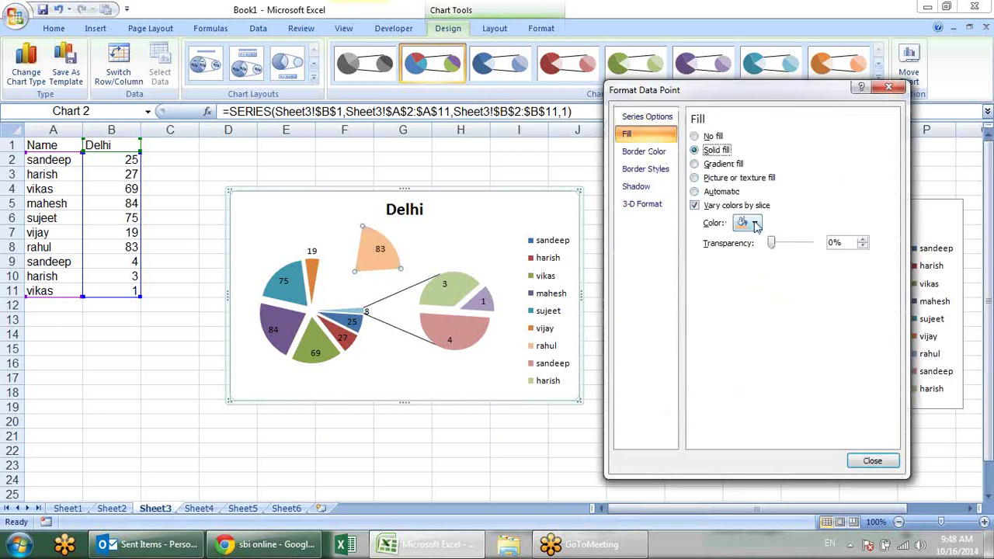
pyautogui.click(756, 225)
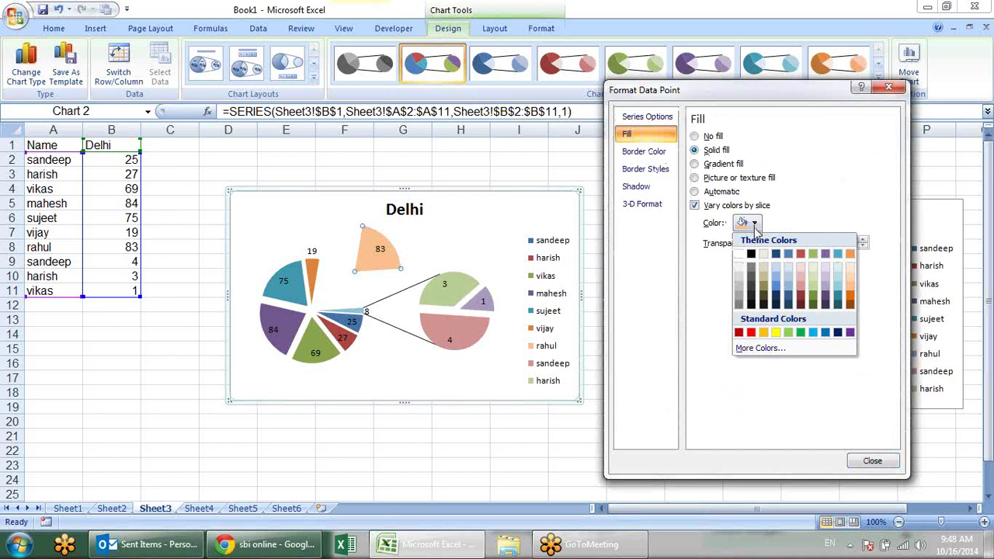
pyautogui.click(774, 333)
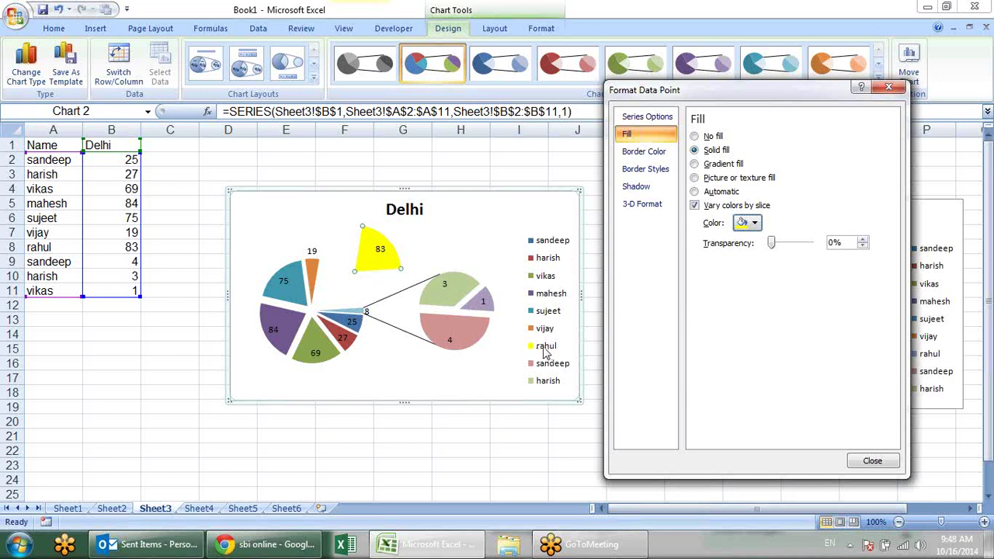
pyautogui.click(531, 164)
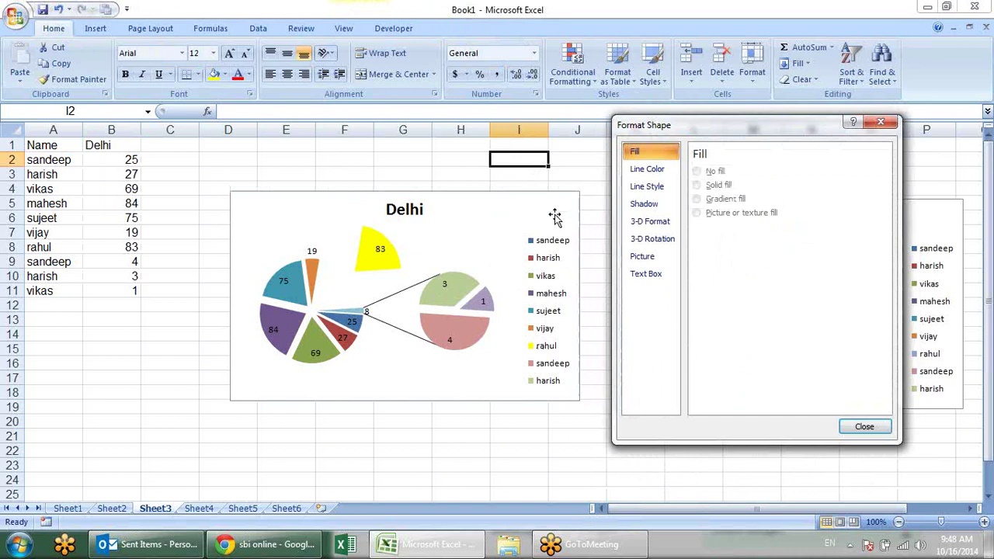
pyautogui.click(864, 425)
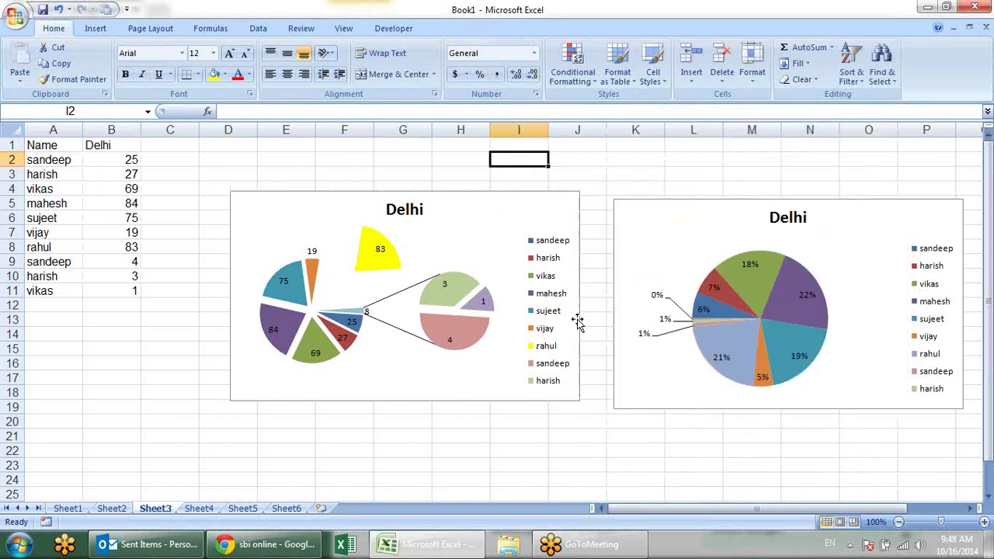
# Change the first Delhi chart to a markers-only scatter chart and nudge it lower
pyautogui.click(504, 212)
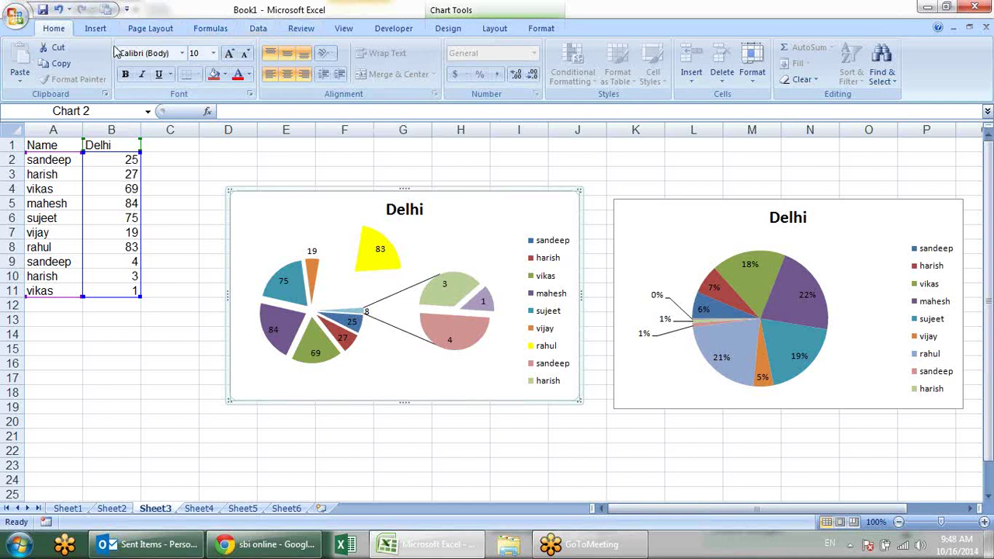
pyautogui.click(96, 28)
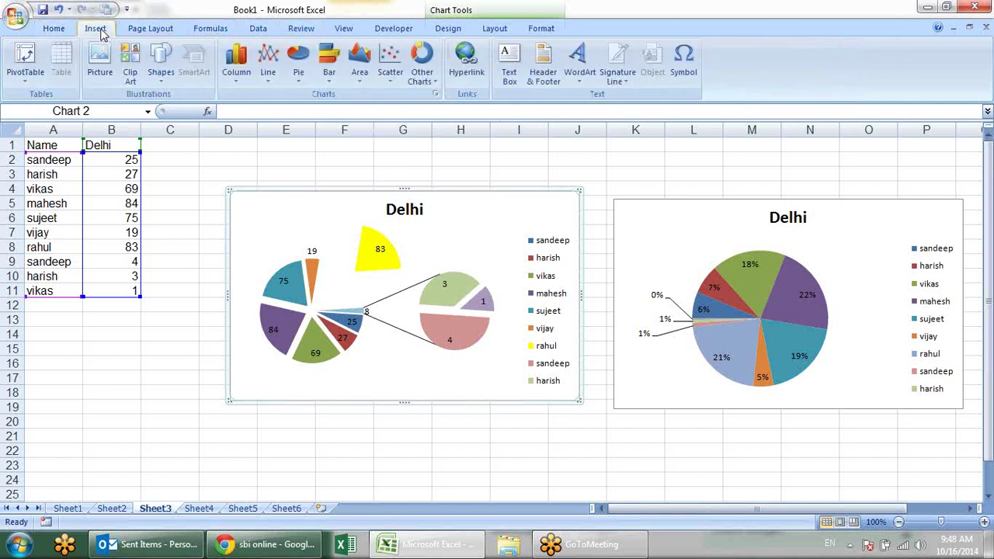
pyautogui.click(353, 76)
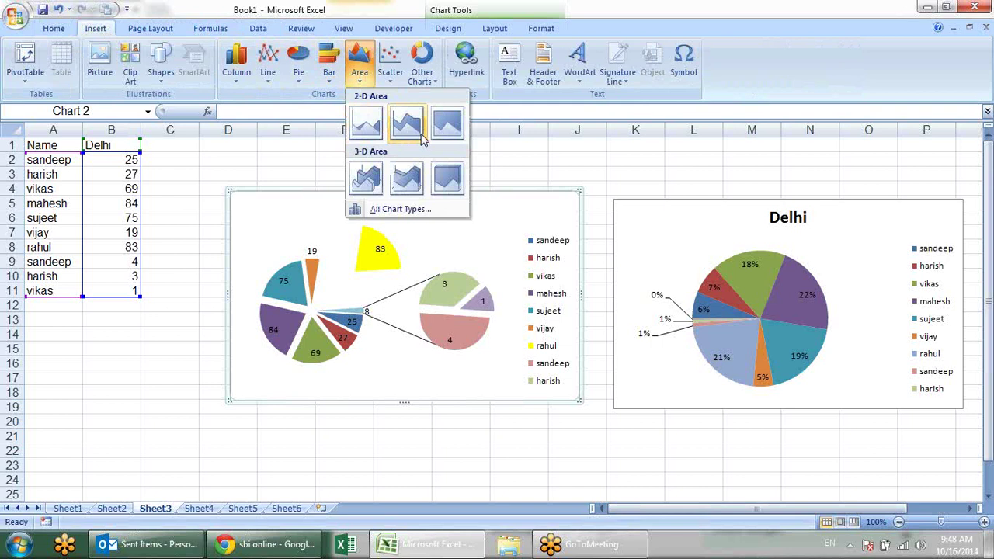
pyautogui.click(391, 73)
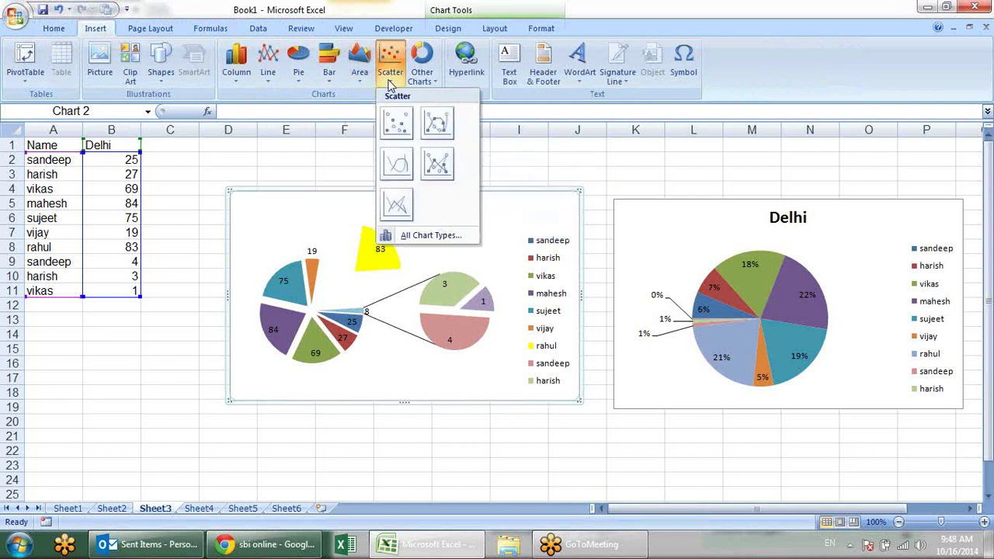
pyautogui.click(397, 127)
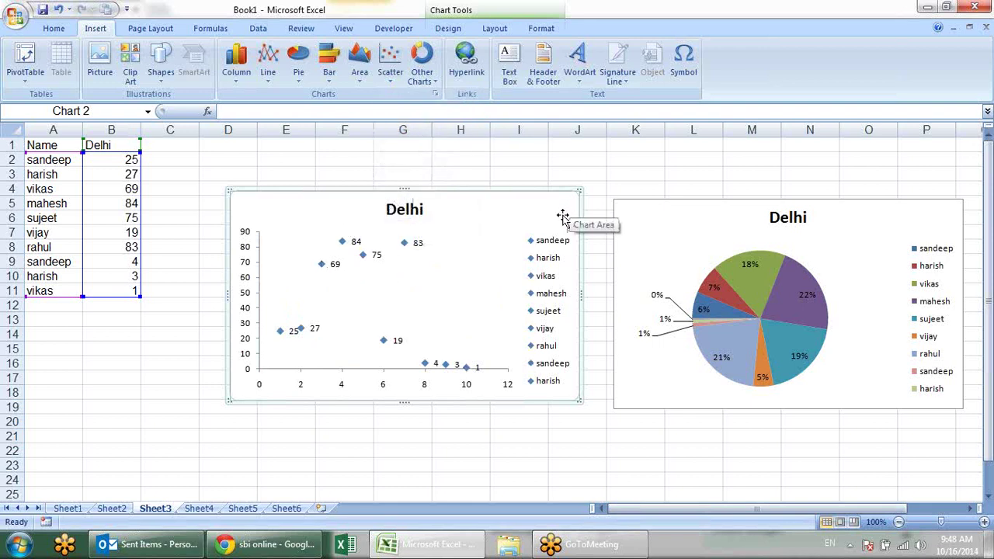
pyautogui.moveTo(523, 191); pyautogui.dragTo(525, 220)
# Try doughnut and bubble chart types, finally settling on a radar chart
pyautogui.click(391, 62)
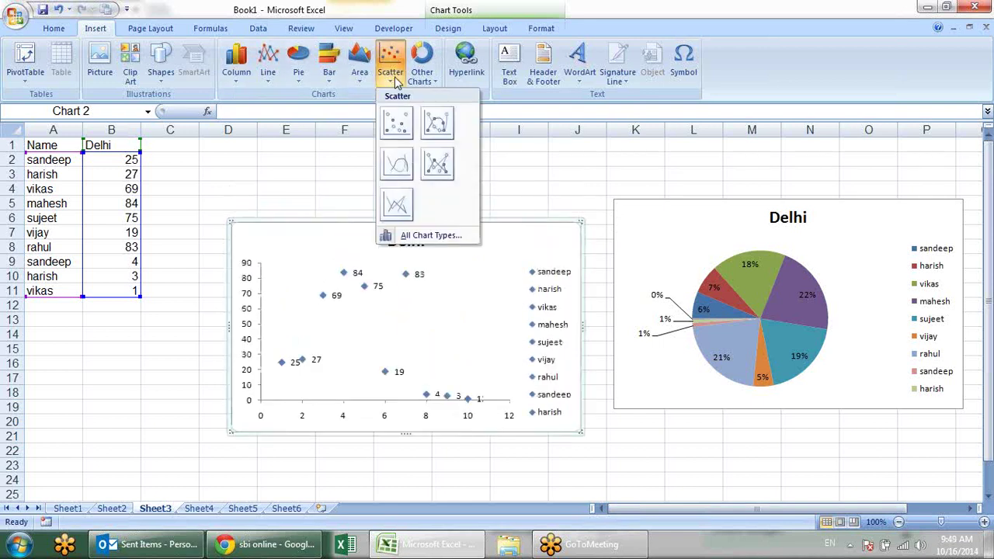
pyautogui.click(434, 77)
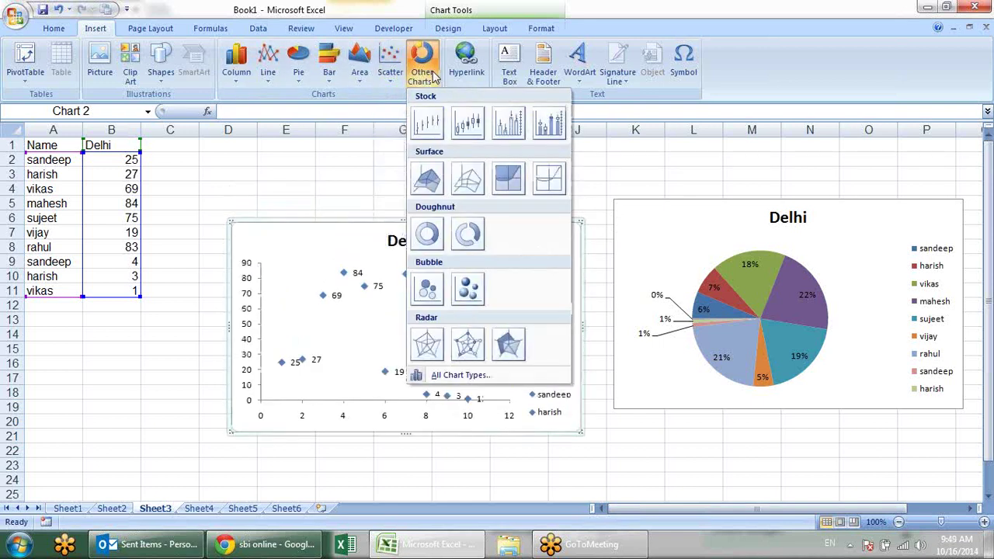
pyautogui.click(426, 236)
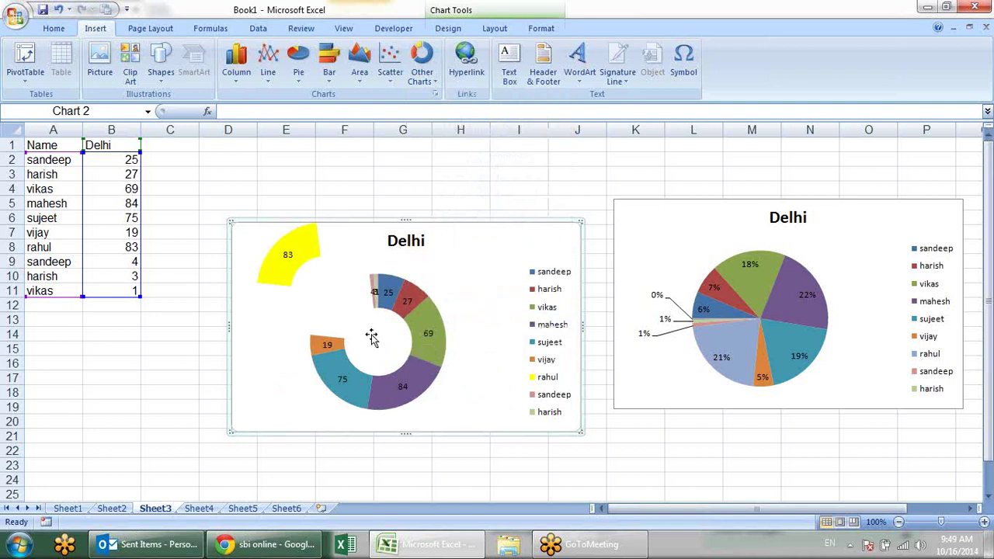
pyautogui.click(427, 87)
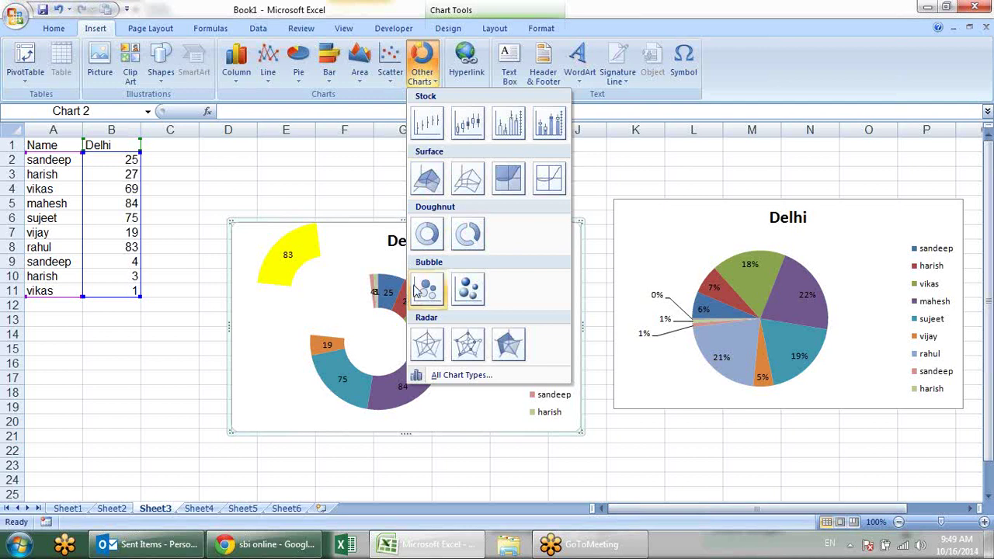
pyautogui.click(467, 288)
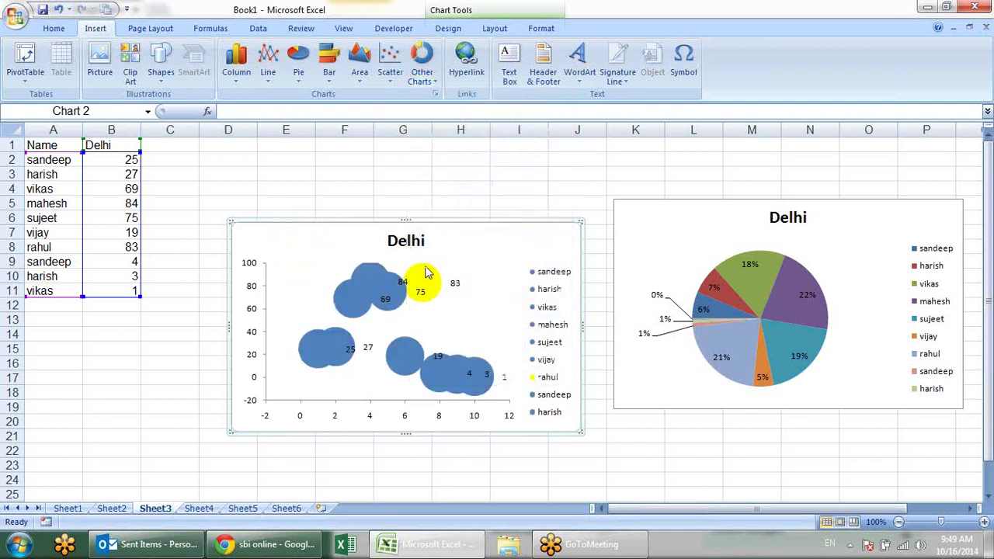
pyautogui.click(398, 83)
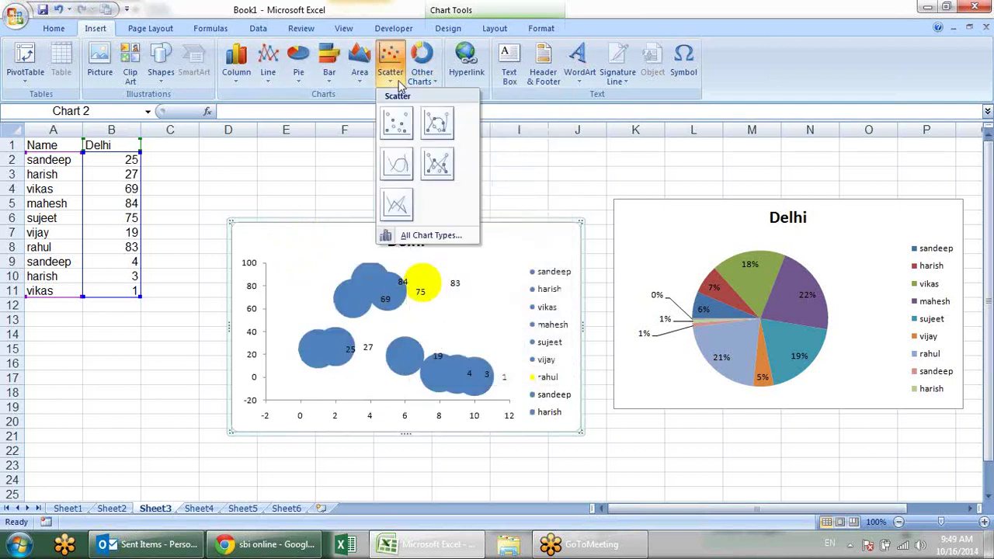
pyautogui.click(420, 77)
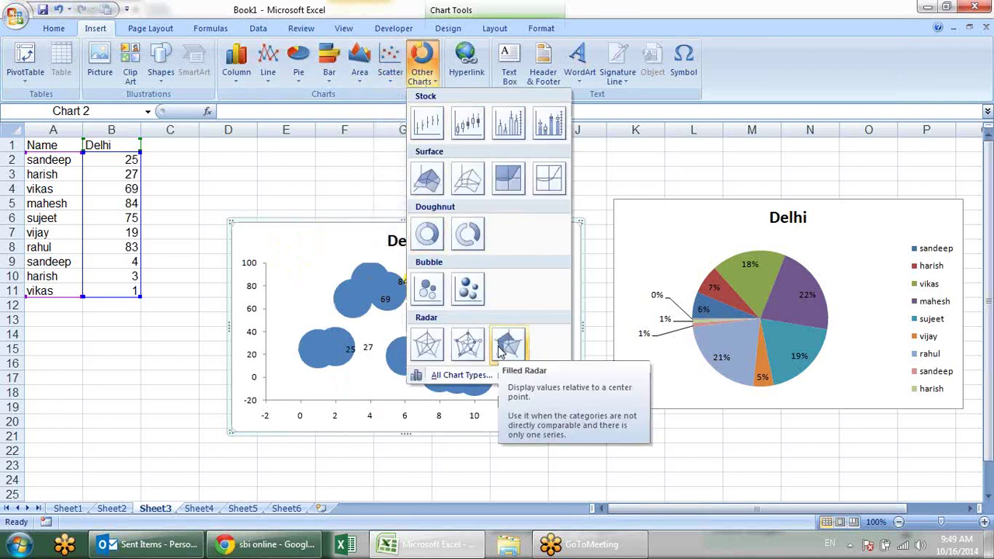
pyautogui.click(426, 344)
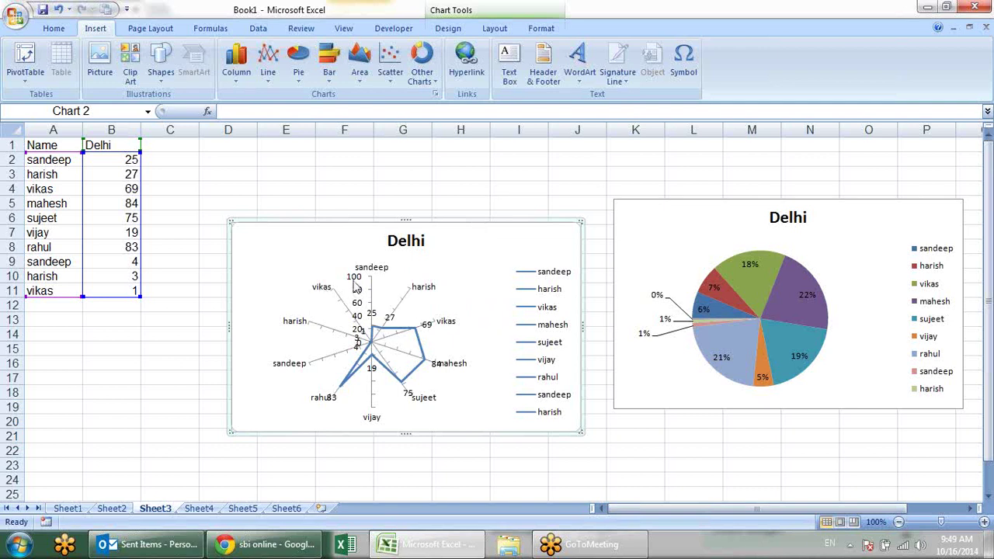
# Give the radar series markers a solid fill, then close Format Data Series and deselect
pyautogui.rightClick(382, 278)
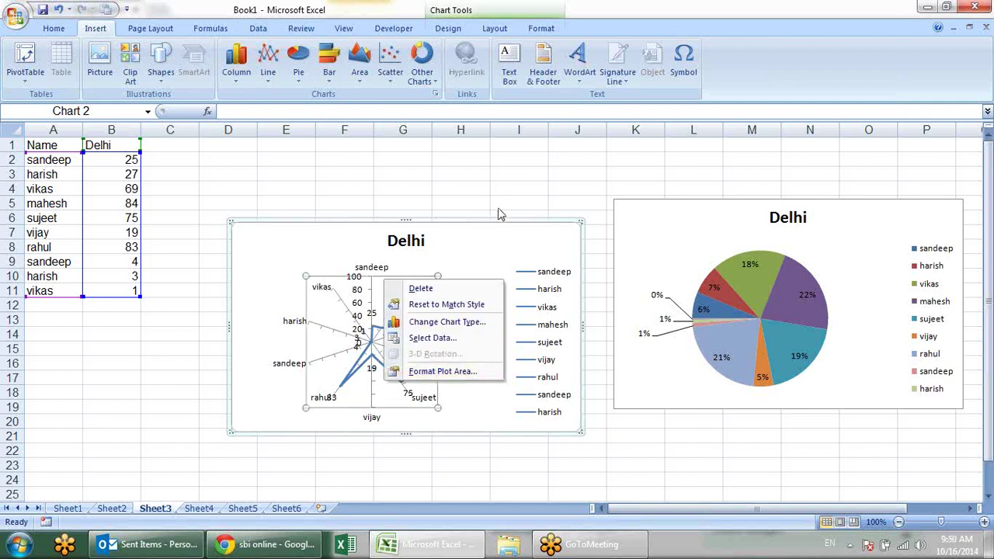
pyautogui.click(499, 215)
pyautogui.click(392, 333)
pyautogui.rightClick(392, 332)
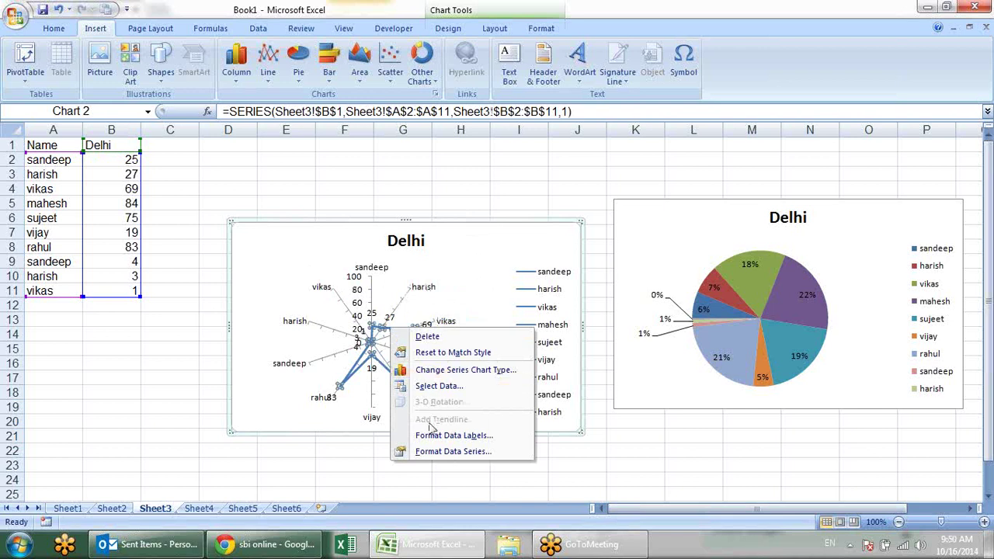
pyautogui.click(451, 451)
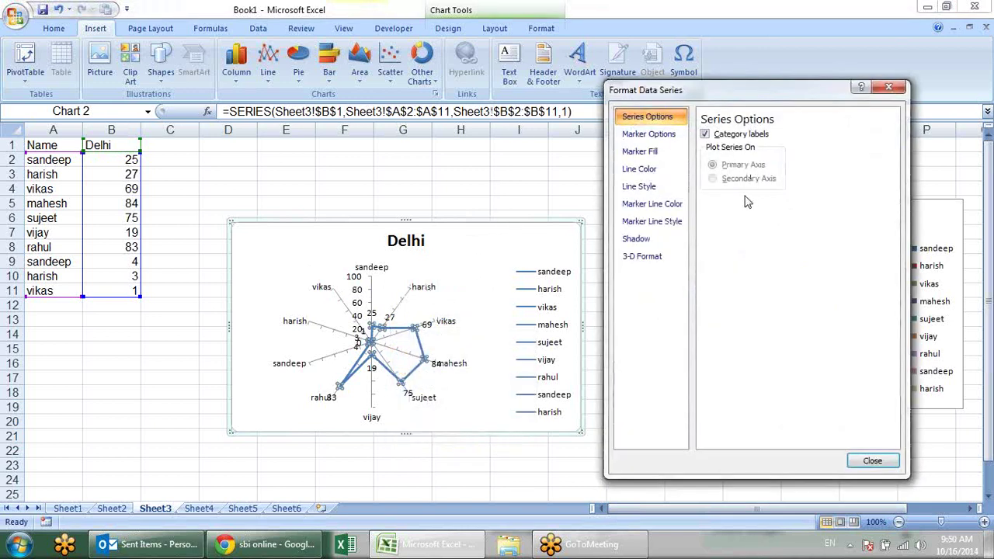
pyautogui.click(664, 135)
pyautogui.click(656, 152)
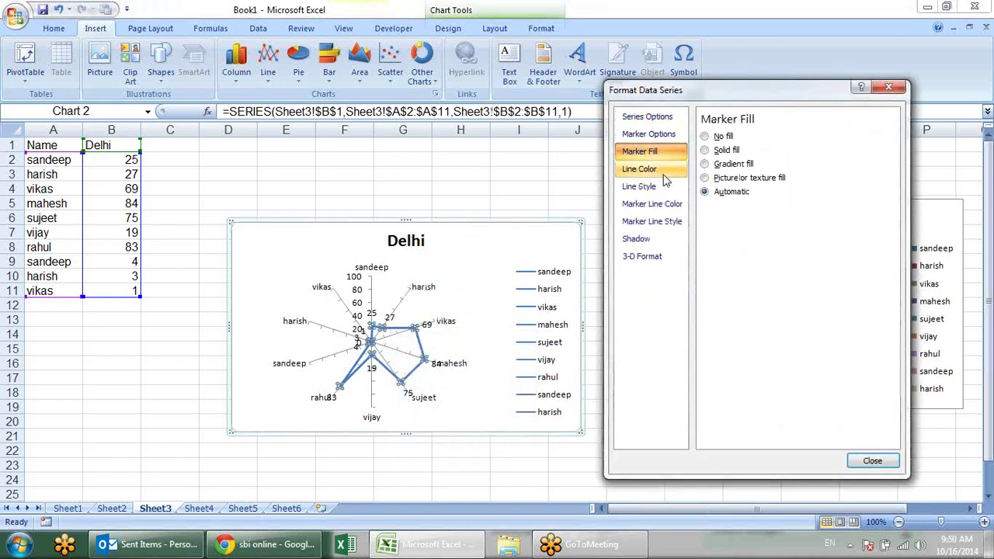
pyautogui.click(668, 186)
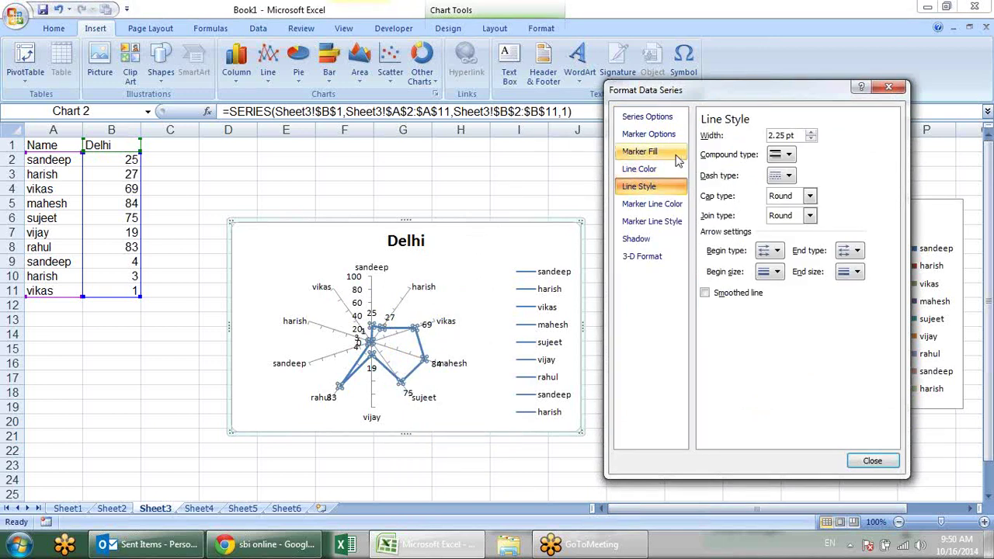
pyautogui.click(675, 155)
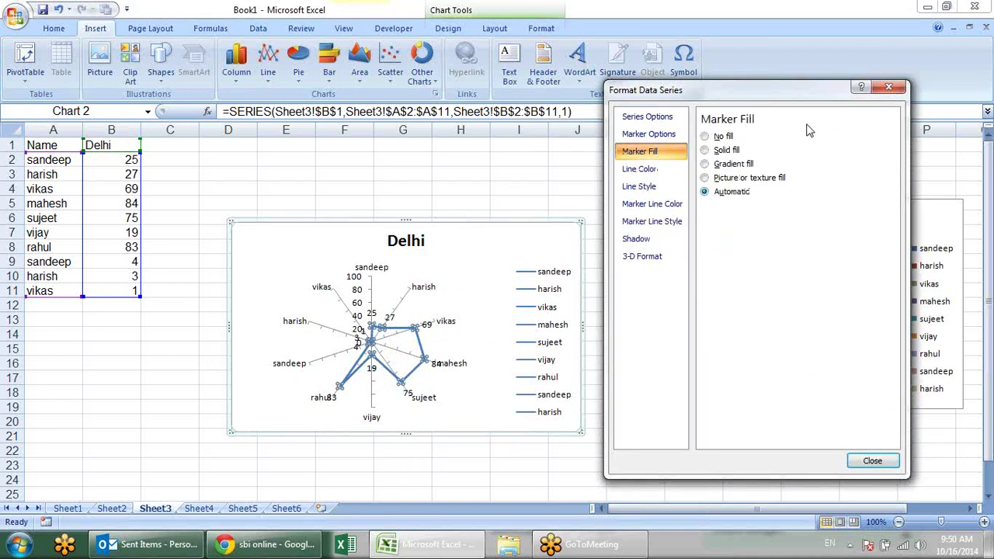
pyautogui.click(734, 151)
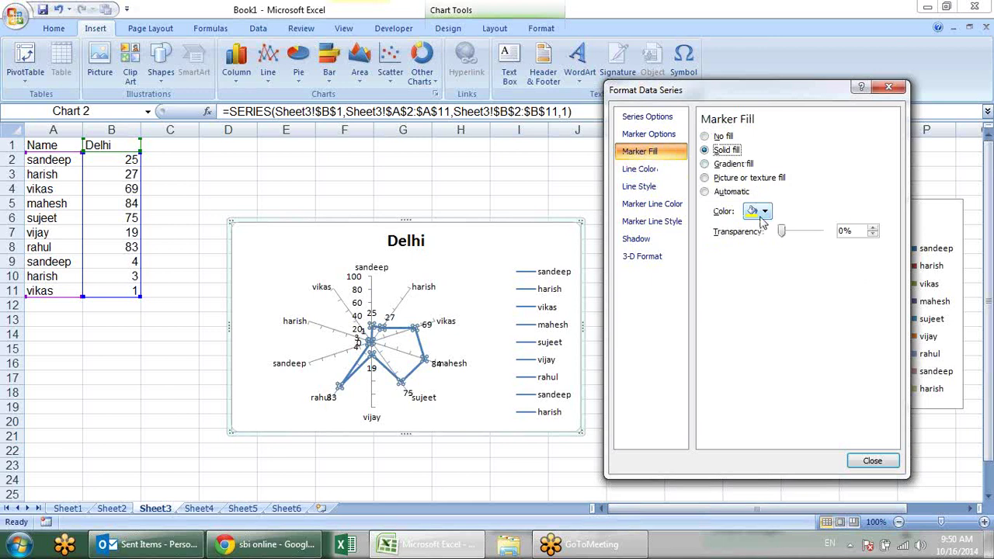
pyautogui.click(888, 87)
pyautogui.click(569, 179)
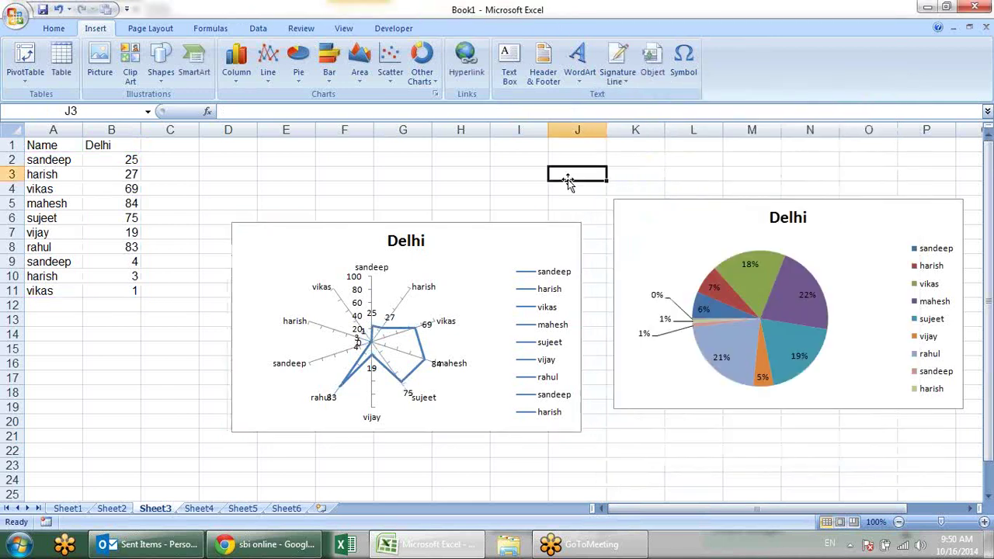
# Apply a purple chart style to the Delhi pie chart
pyautogui.click(639, 214)
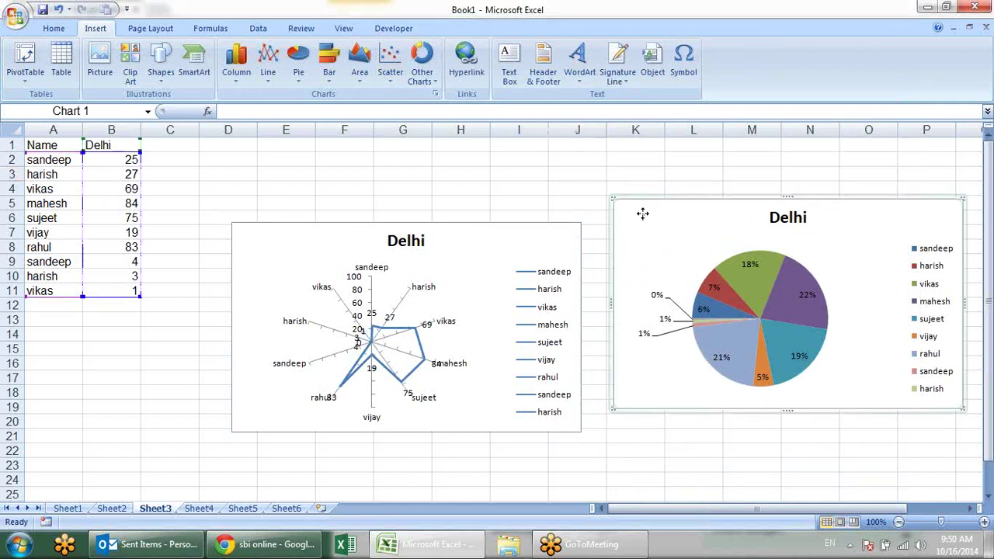
pyautogui.click(447, 28)
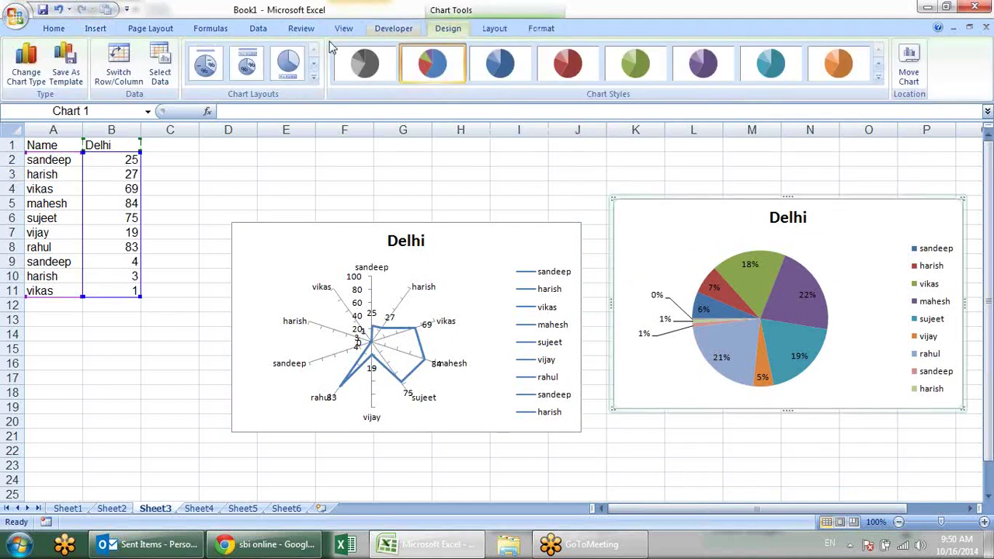
pyautogui.click(313, 76)
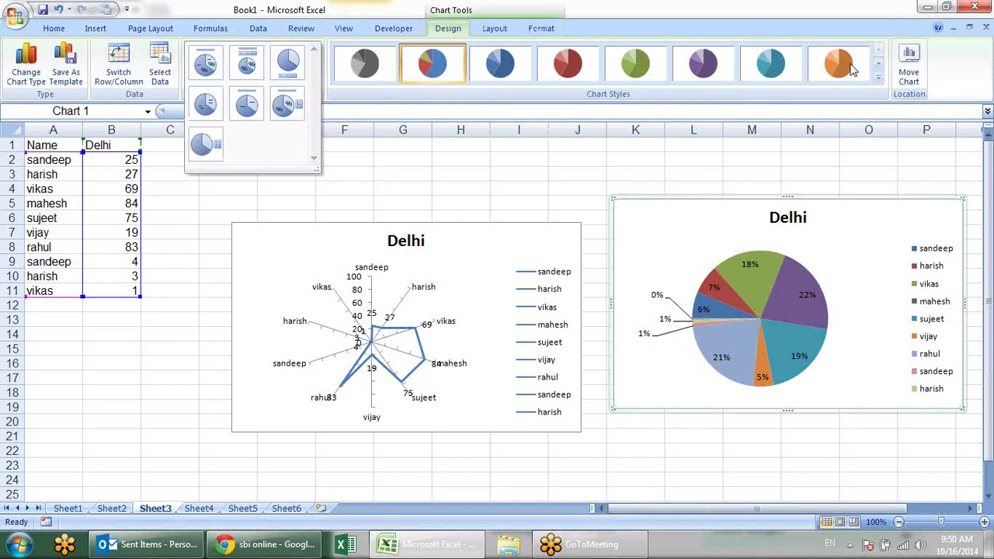
pyautogui.click(878, 83)
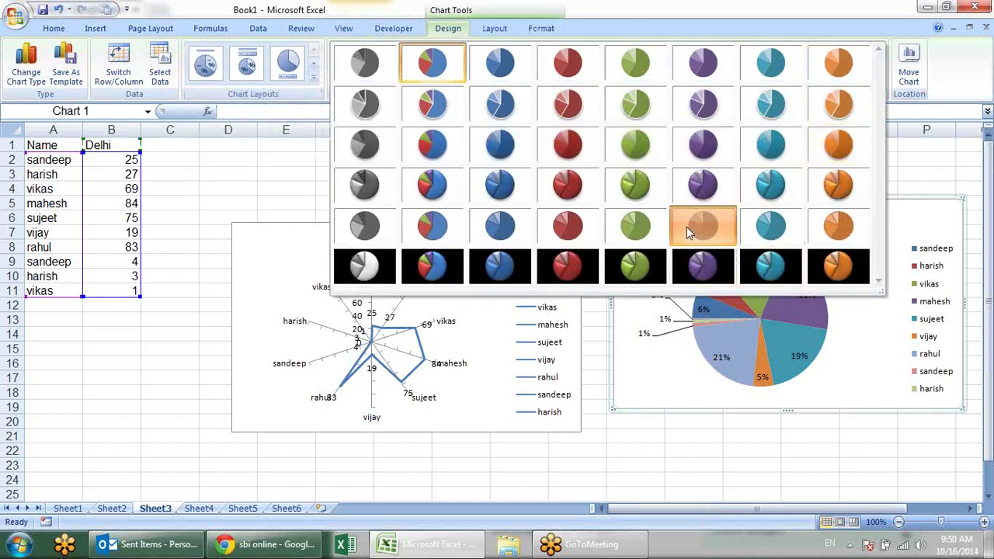
pyautogui.click(701, 222)
# Preview the Layout options and Format shape styles without applying any
pyautogui.click(485, 31)
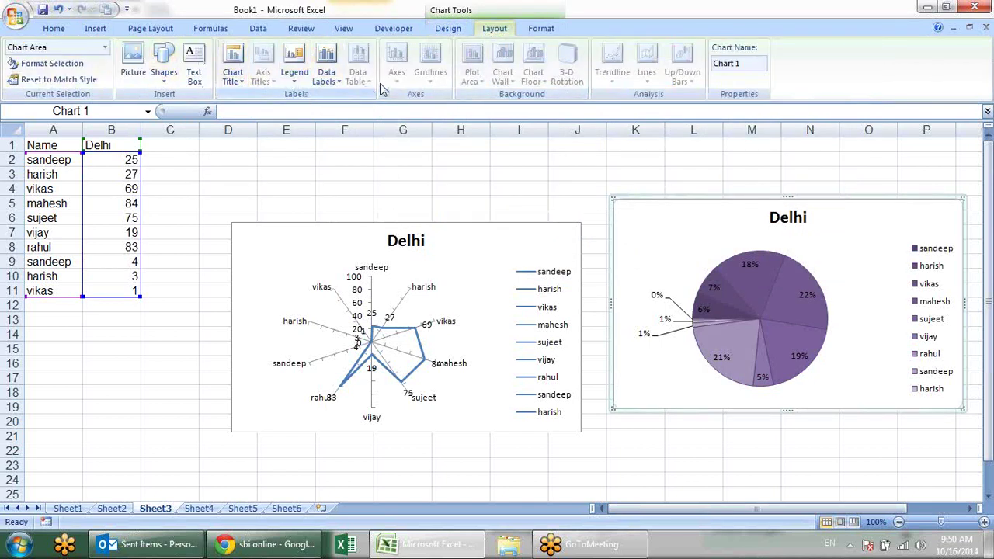
pyautogui.click(530, 30)
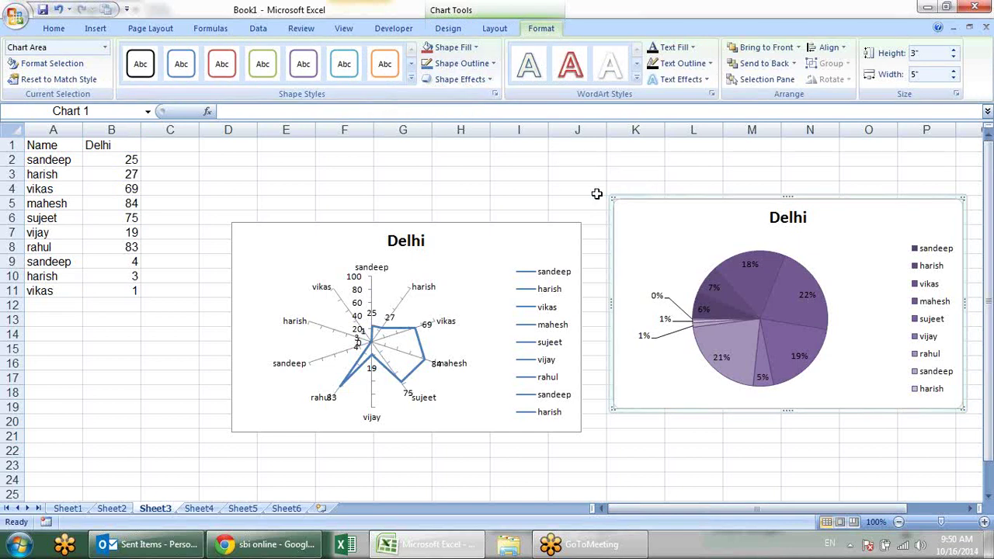
pyautogui.click(412, 80)
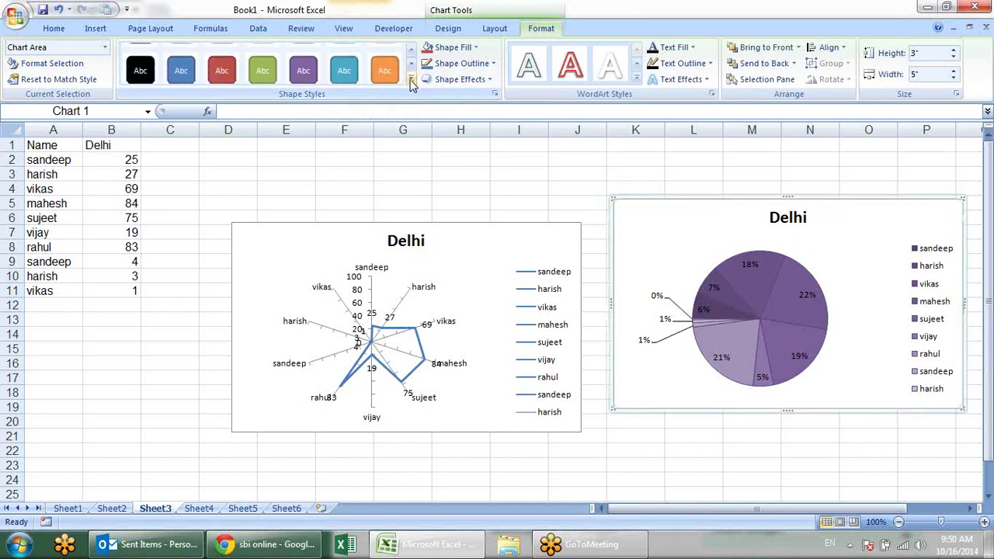
pyautogui.click(411, 81)
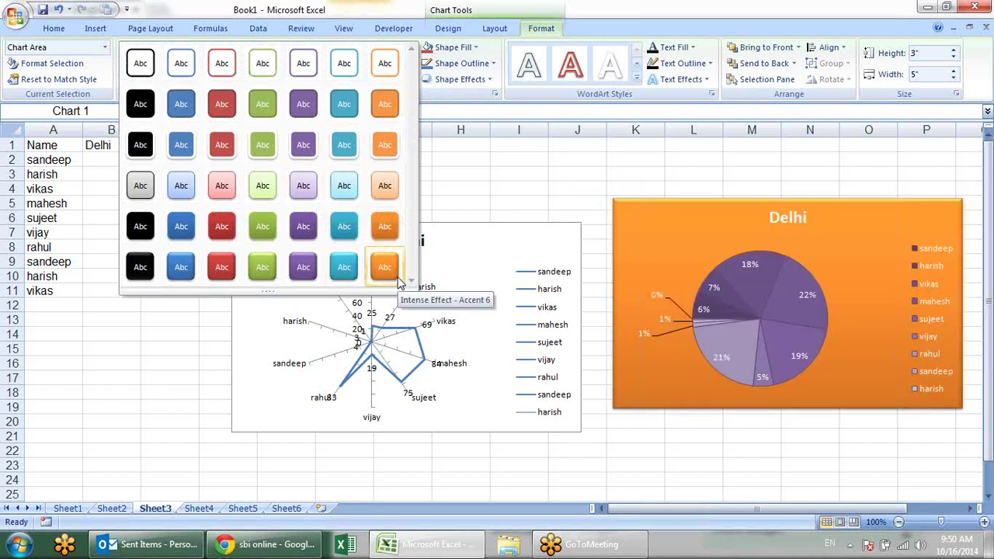
pyautogui.click(520, 162)
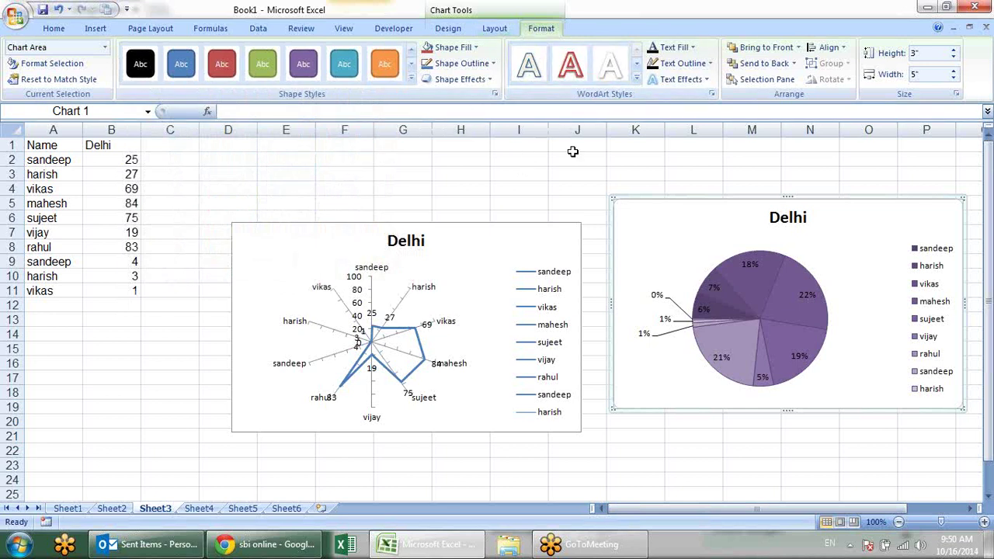
# Move the Delhi pie chart over the radar chart's right side and bring it to front
pyautogui.click(407, 182)
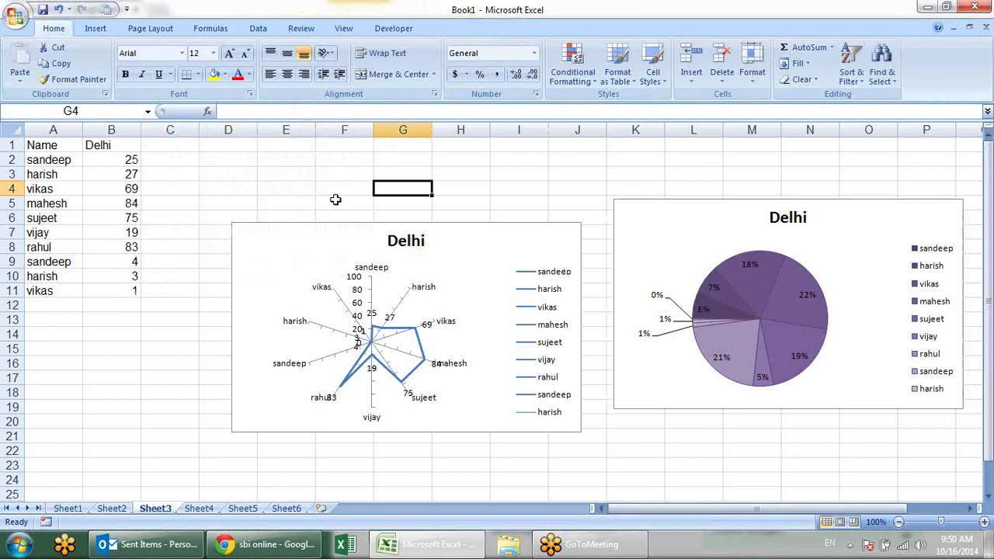
pyautogui.click(653, 210)
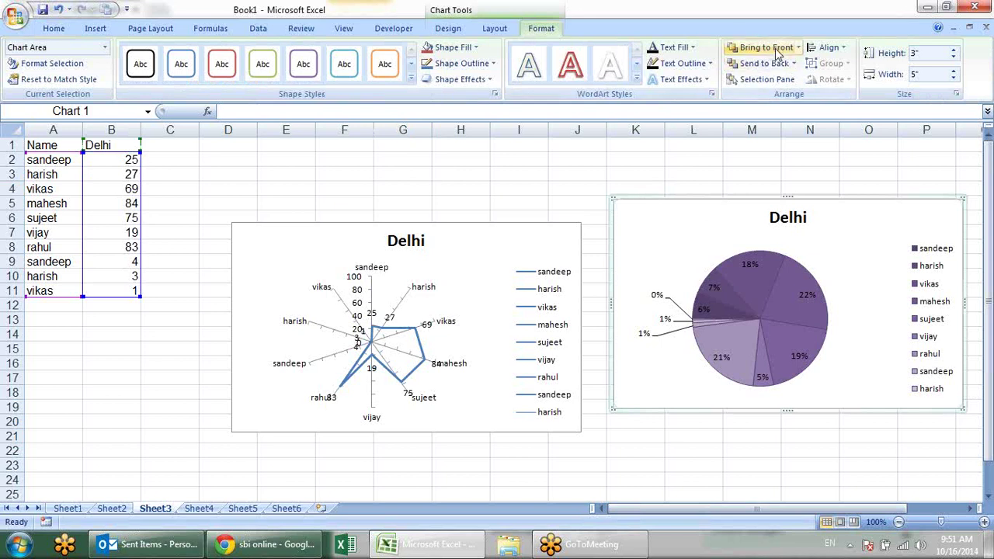
pyautogui.click(526, 233)
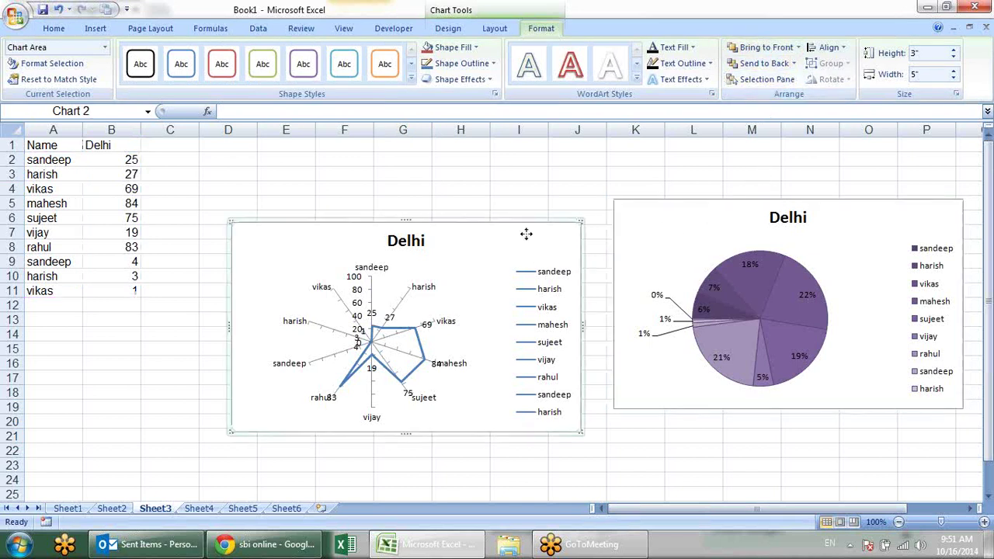
pyautogui.moveTo(632, 223); pyautogui.dragTo(458, 247)
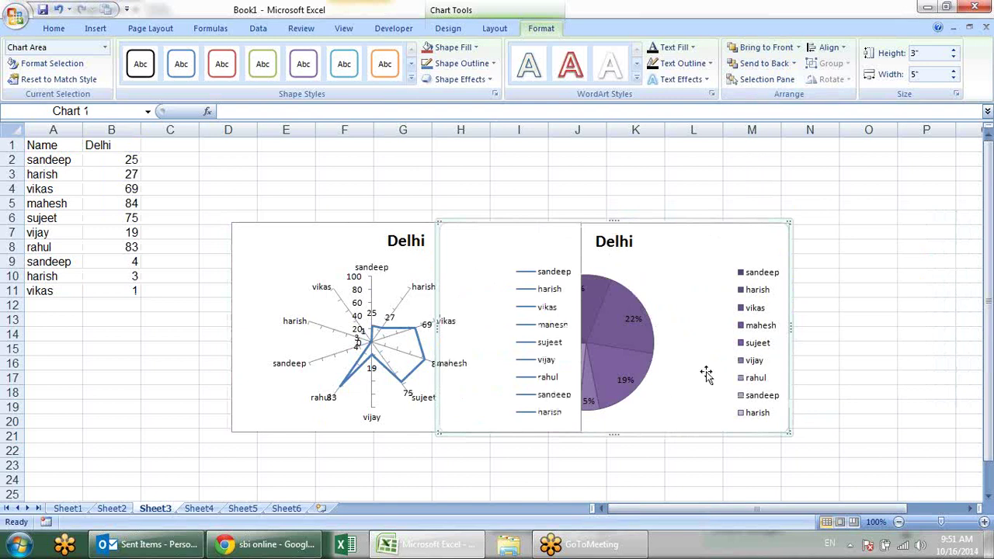
pyautogui.click(766, 48)
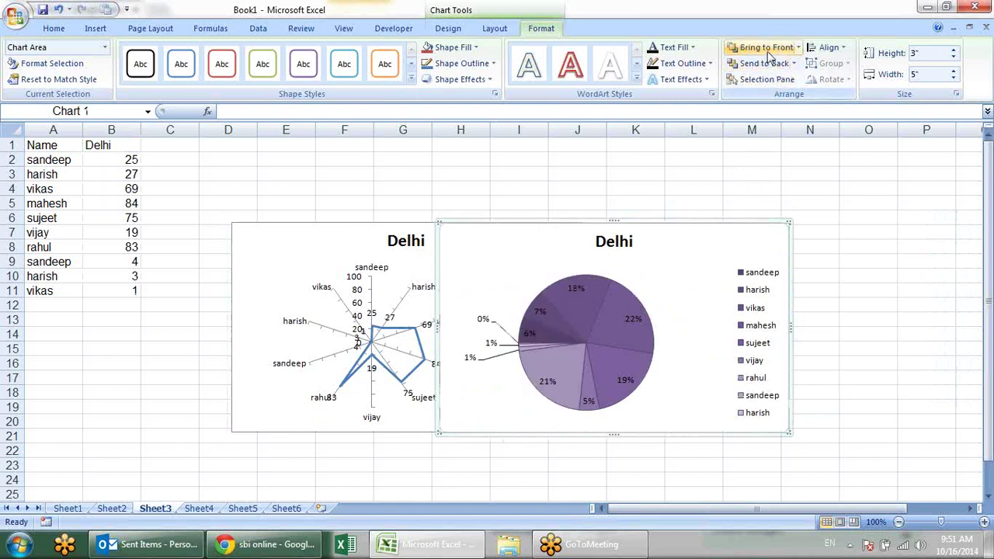
pyautogui.click(764, 61)
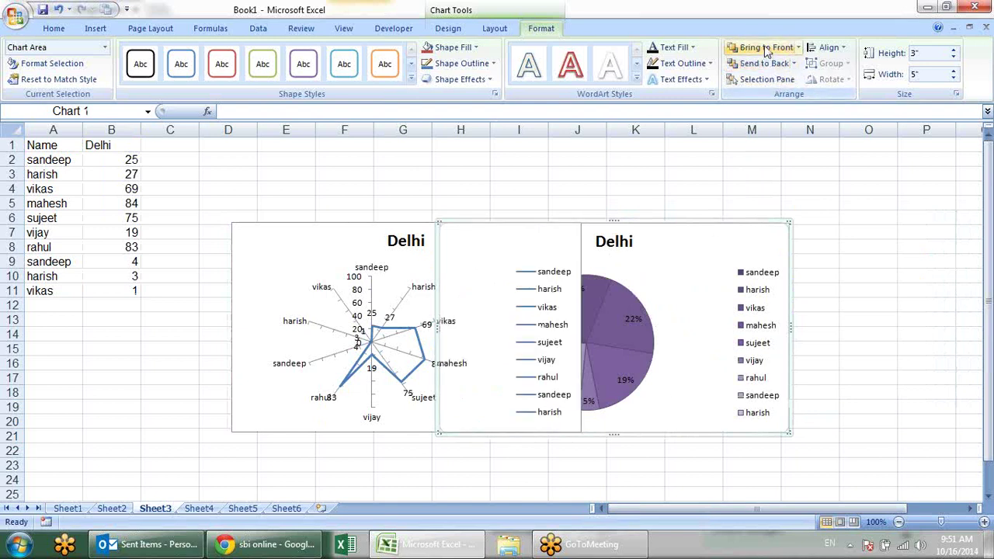
pyautogui.click(765, 48)
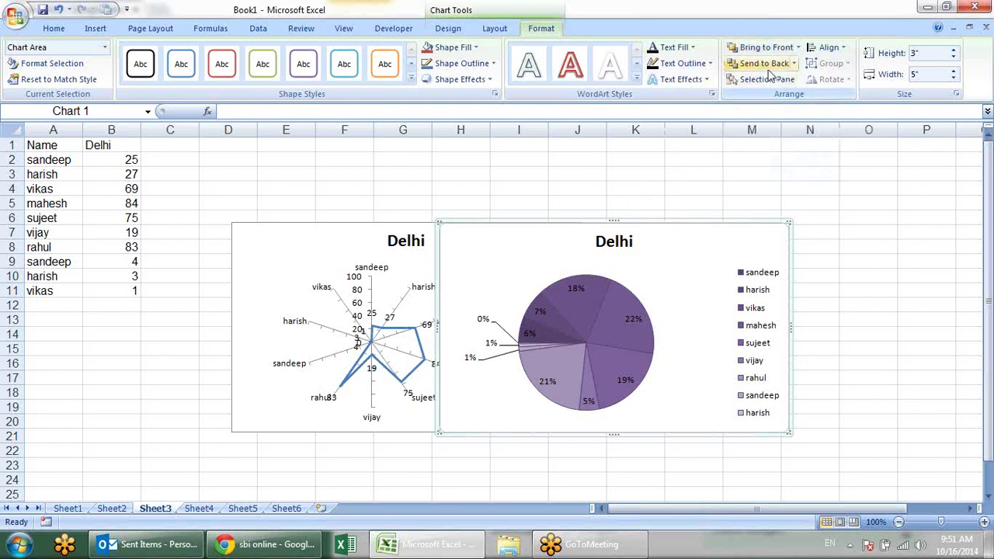
# Open the Selection and Visibility pane and move the pie chart up and left
pyautogui.click(767, 79)
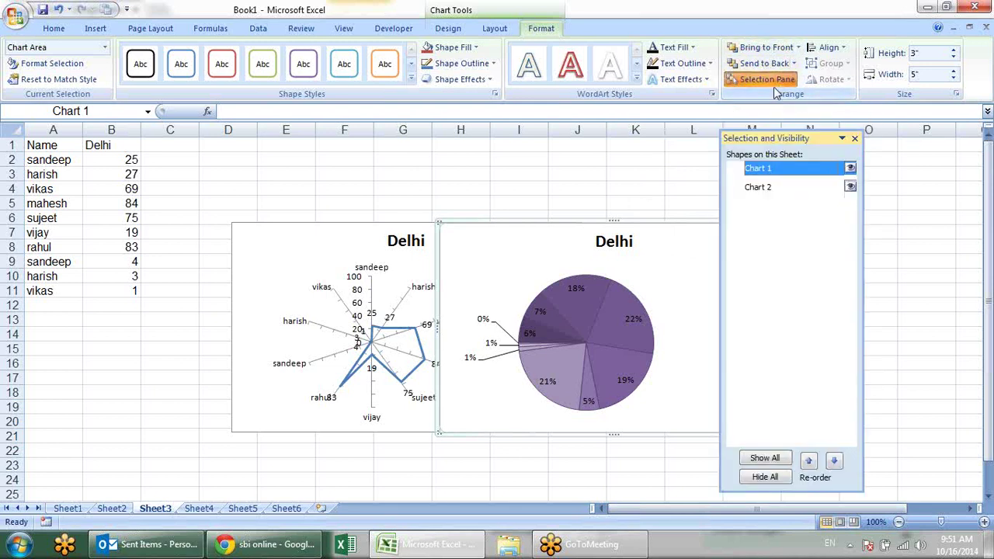
pyautogui.moveTo(801, 138); pyautogui.dragTo(860, 137)
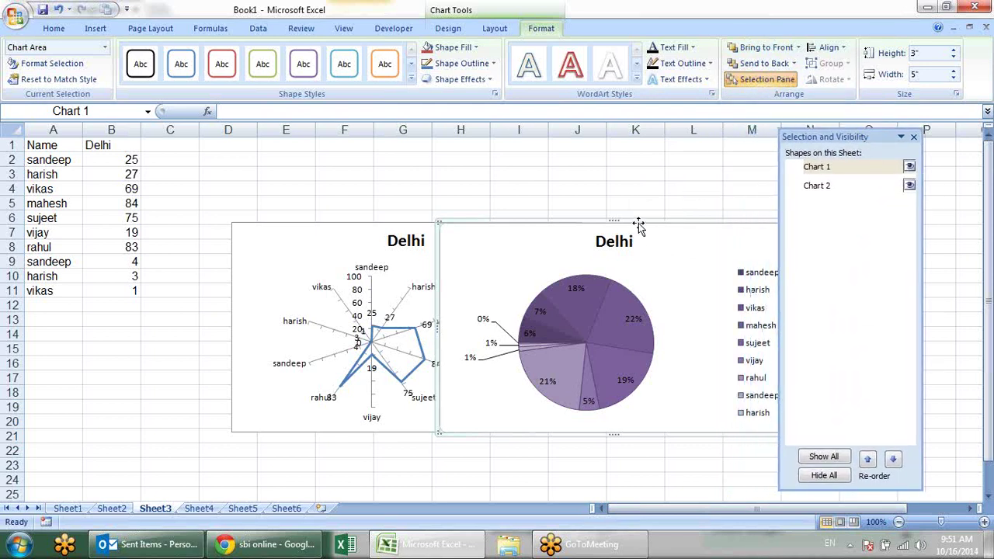
pyautogui.moveTo(640, 226); pyautogui.dragTo(619, 156)
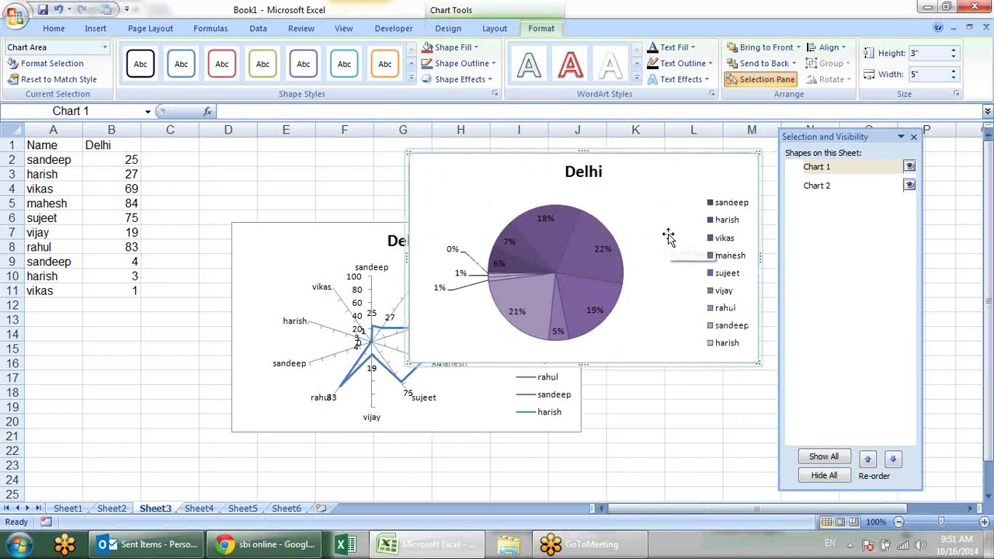
# Hide Chart 1 and Chart 2, then show Chart 1 again so only the pie chart remains
pyautogui.click(261, 235)
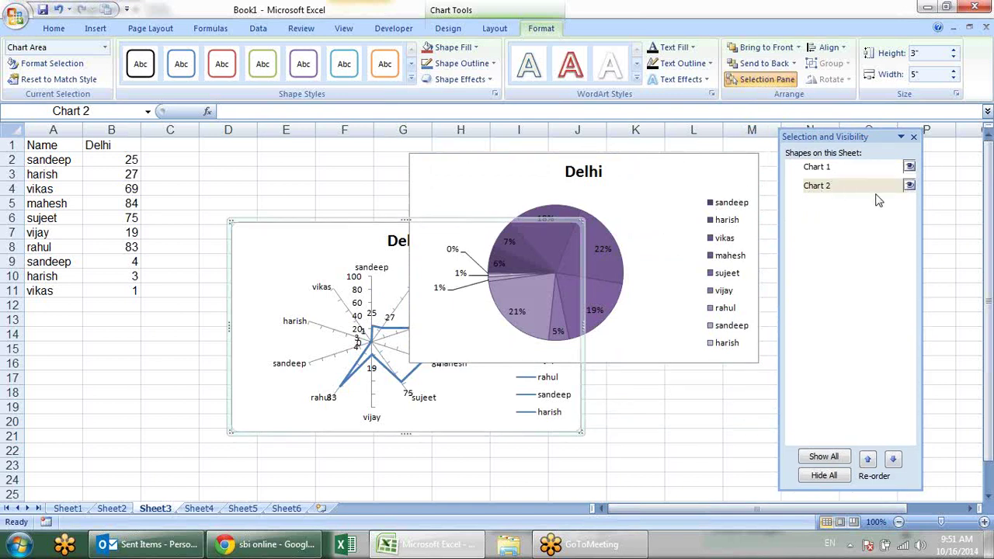
pyautogui.click(908, 168)
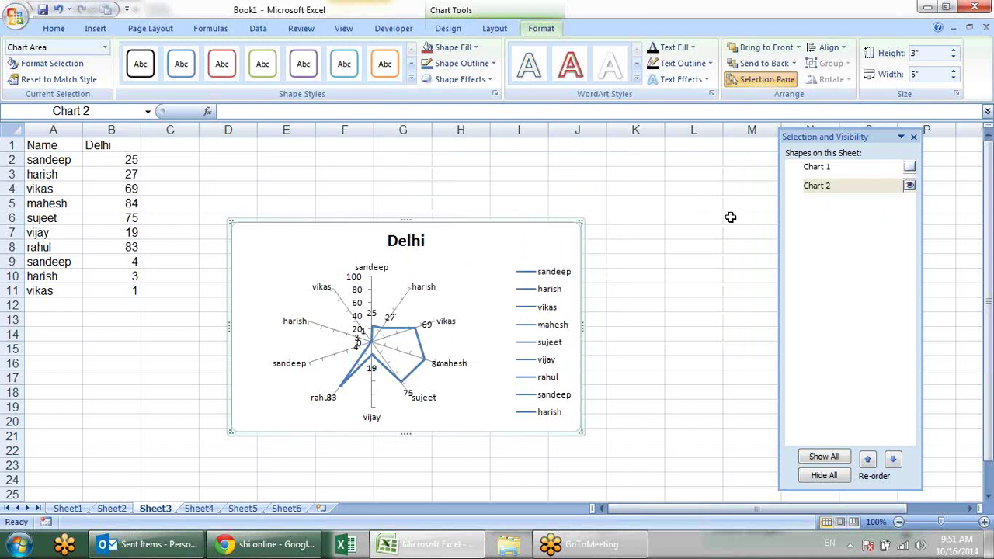
pyautogui.click(908, 186)
pyautogui.click(910, 168)
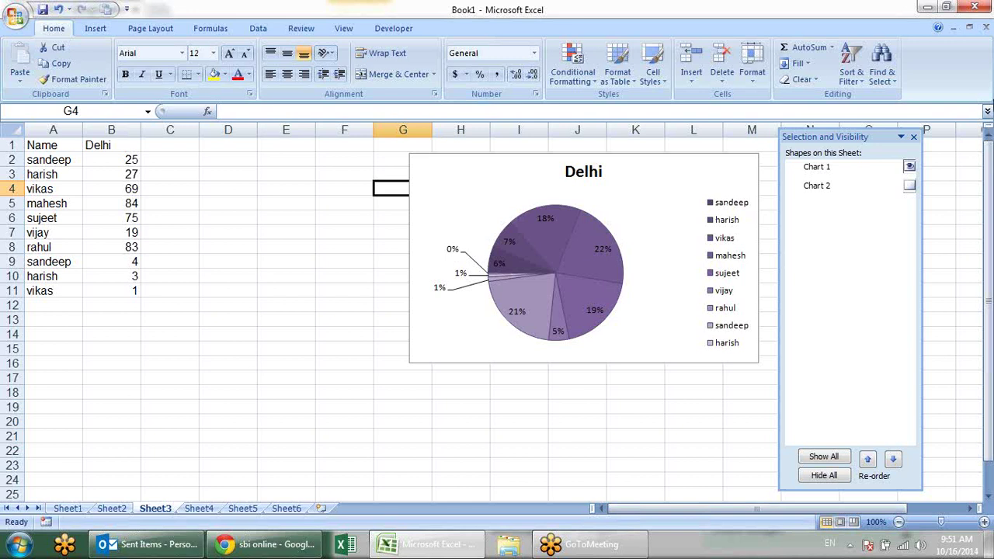
# Show the radar chart again and inspect the Delhi column formulas in B6 and B8
pyautogui.click(909, 187)
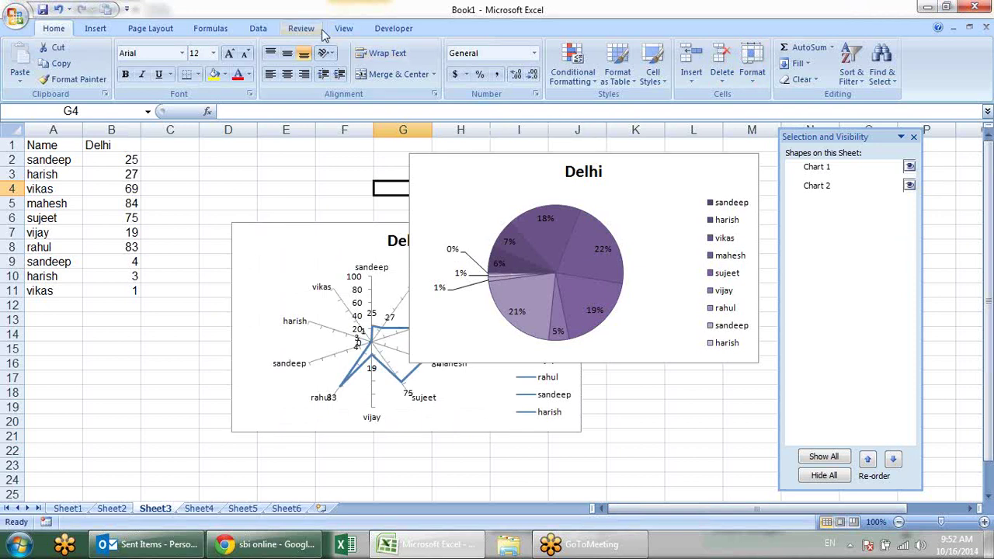
pyautogui.click(113, 218)
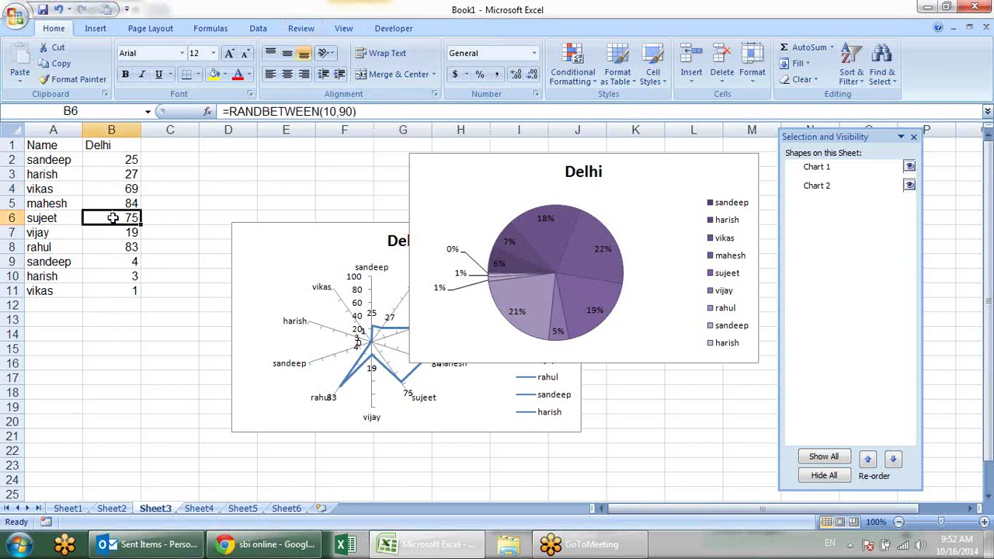
pyautogui.click(77, 157)
pyautogui.click(101, 159)
pyautogui.click(131, 244)
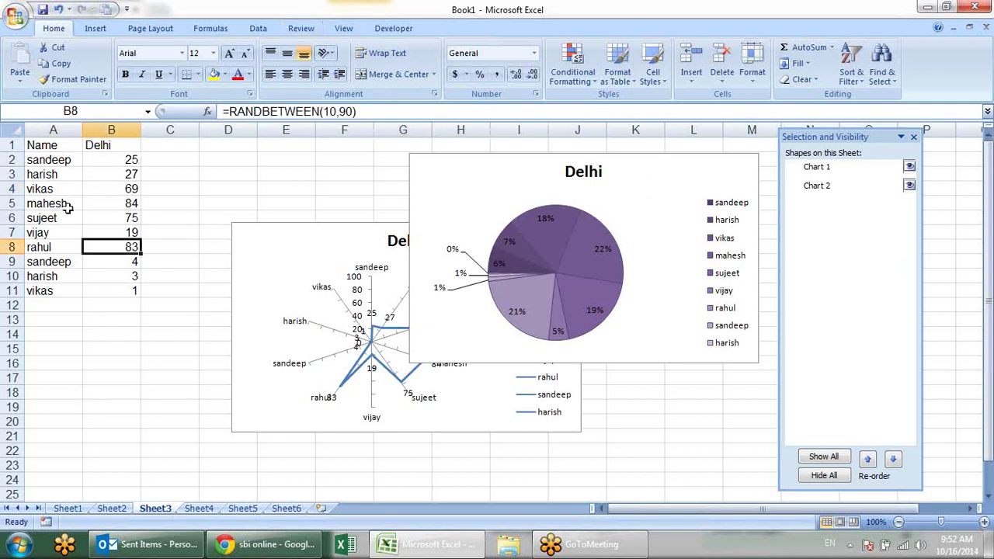
# Select the pie and radar charts in turn, then close the Selection and Visibility pane
pyautogui.click(470, 231)
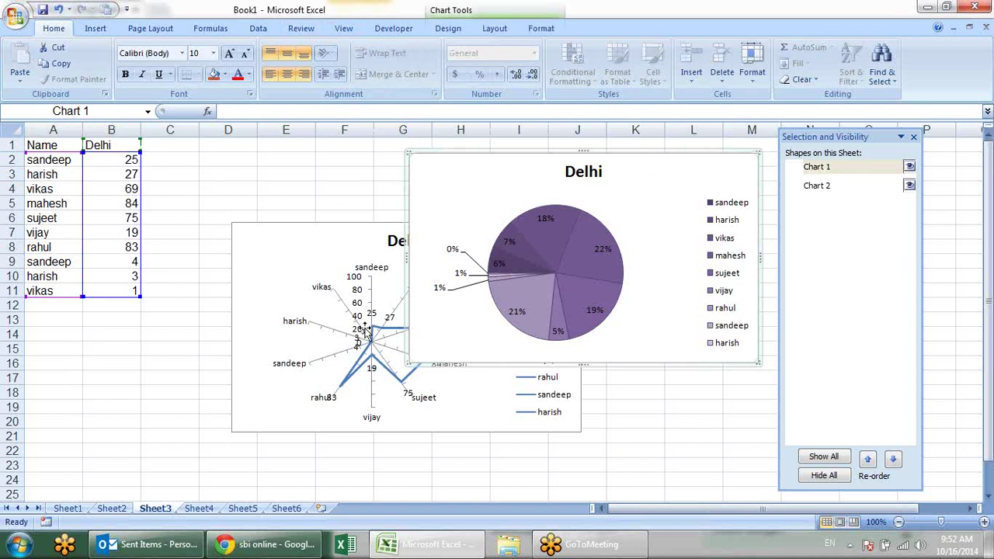
pyautogui.click(361, 267)
pyautogui.click(484, 183)
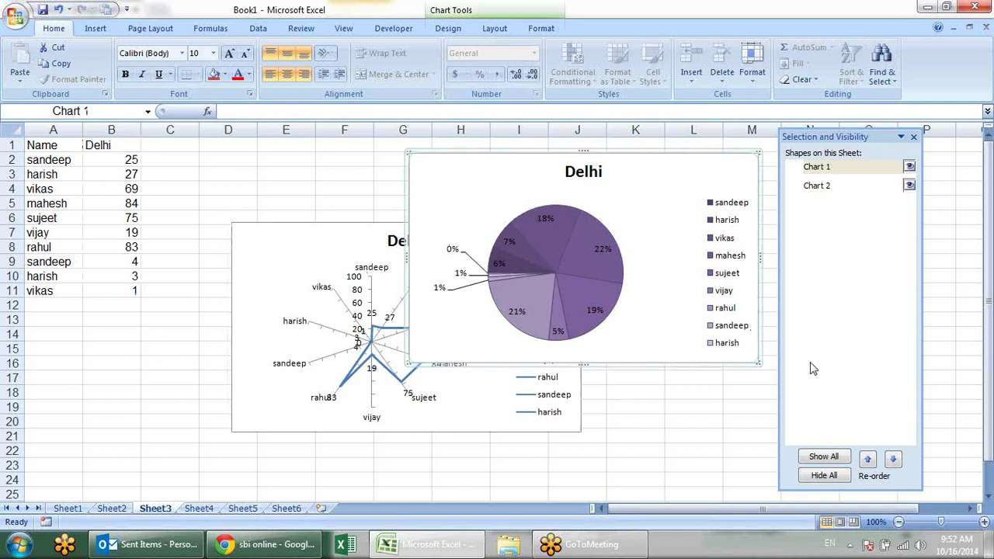
pyautogui.click(913, 136)
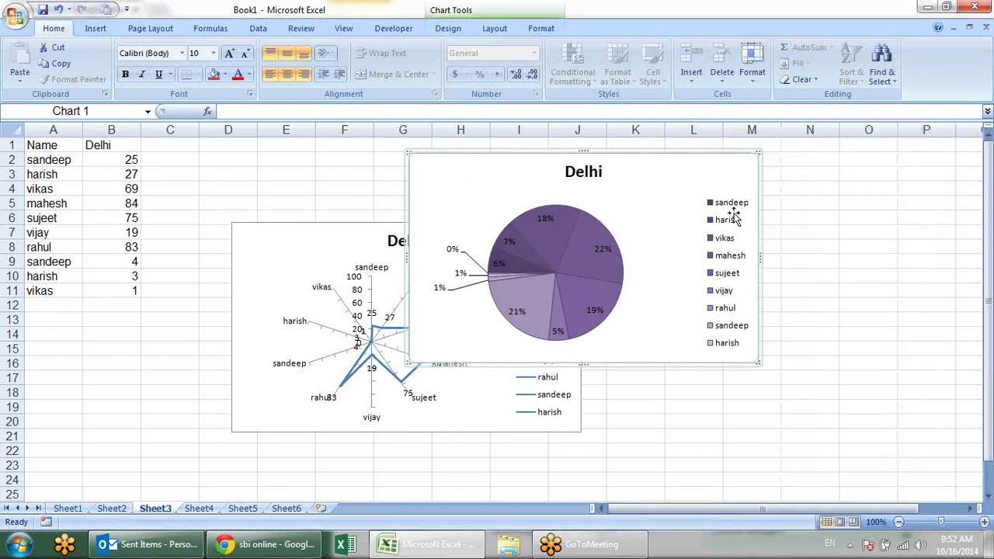
pyautogui.click(455, 31)
pyautogui.click(854, 231)
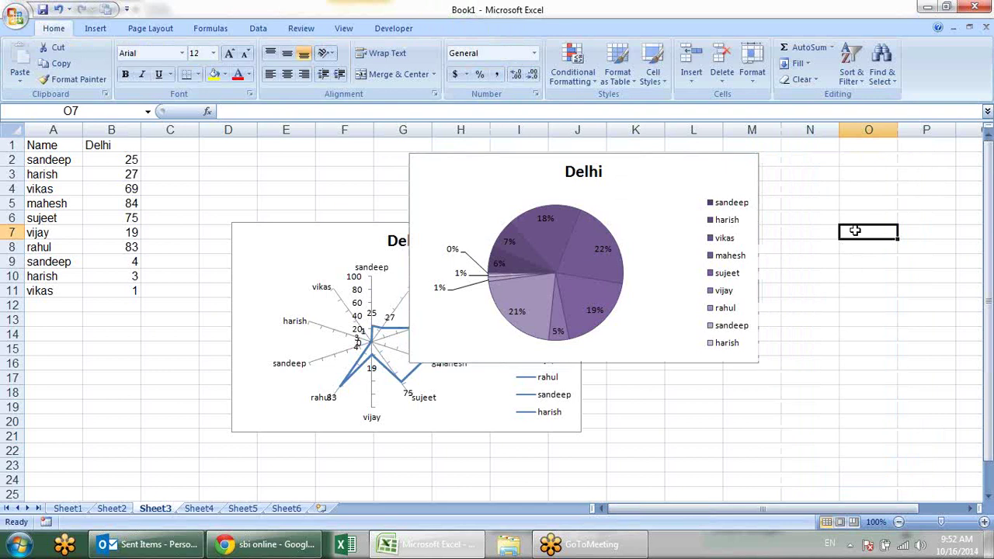
# Delete the Delhi radar chart and then the pie chart from Sheet3
pyautogui.moveTo(688, 160); pyautogui.dragTo(685, 160)
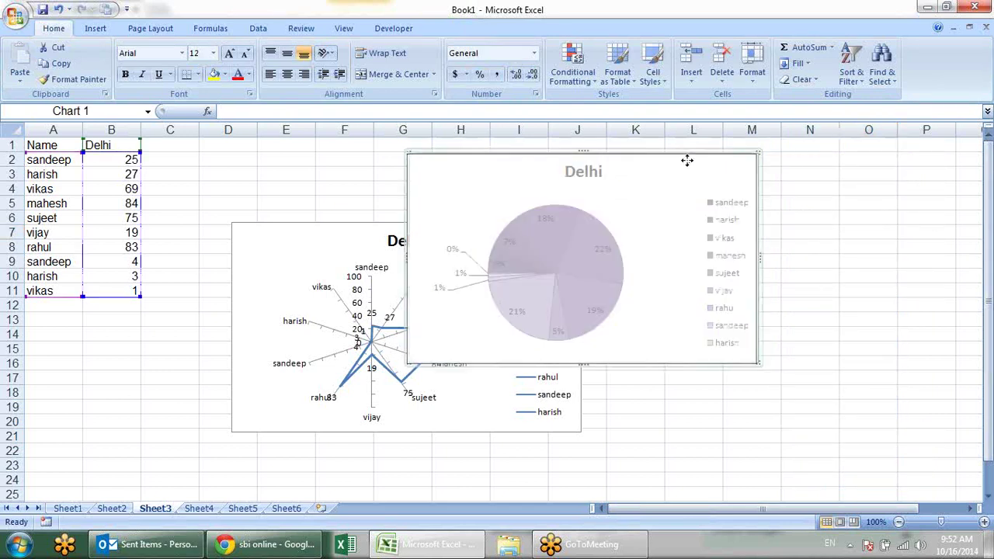
pyautogui.click(337, 234)
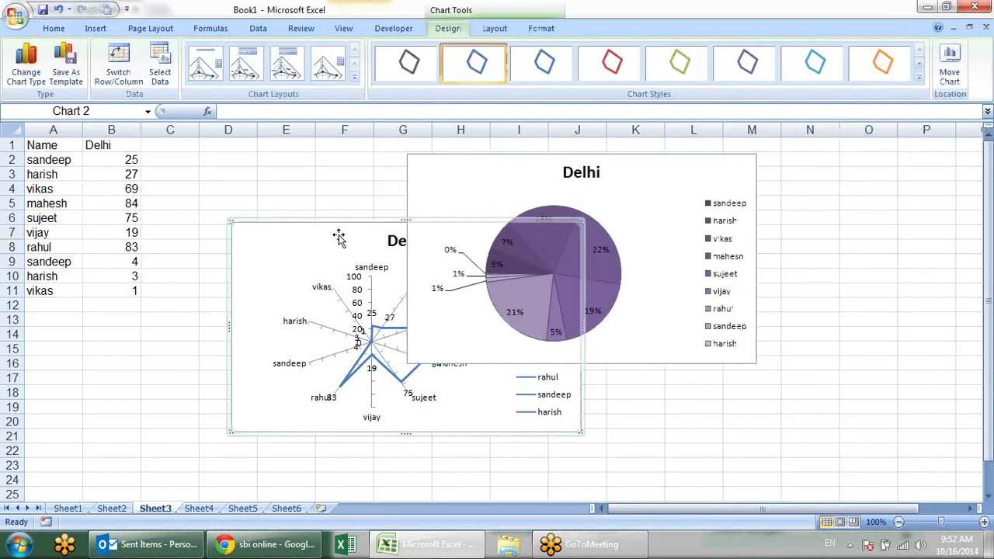
pyautogui.press('Delete')
pyautogui.click(434, 146)
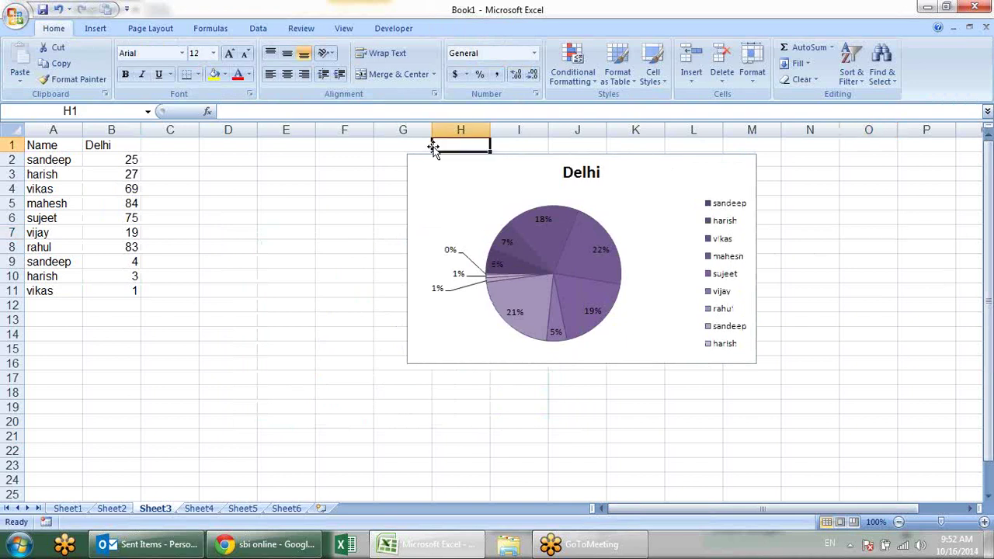
pyautogui.click(436, 172)
pyautogui.press('Delete')
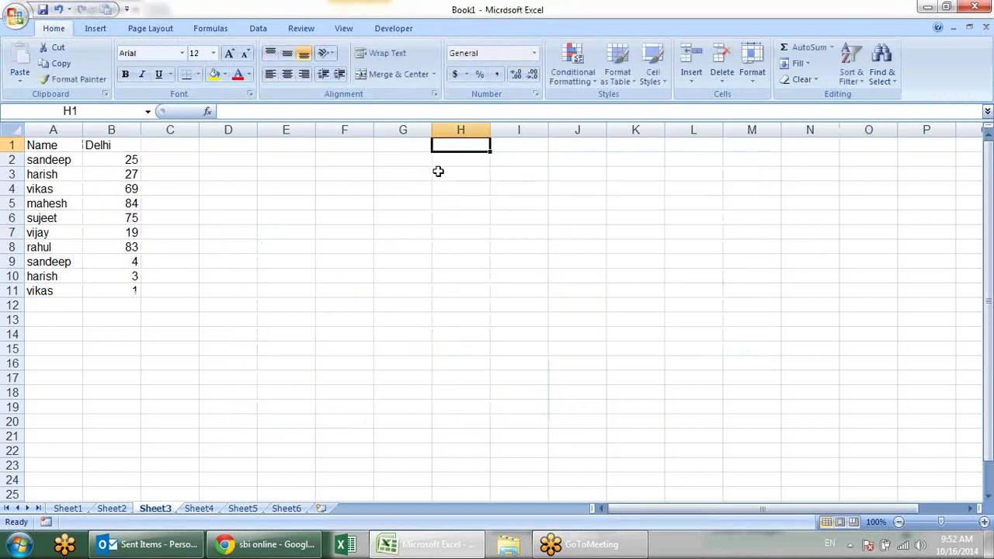
pyautogui.click(608, 265)
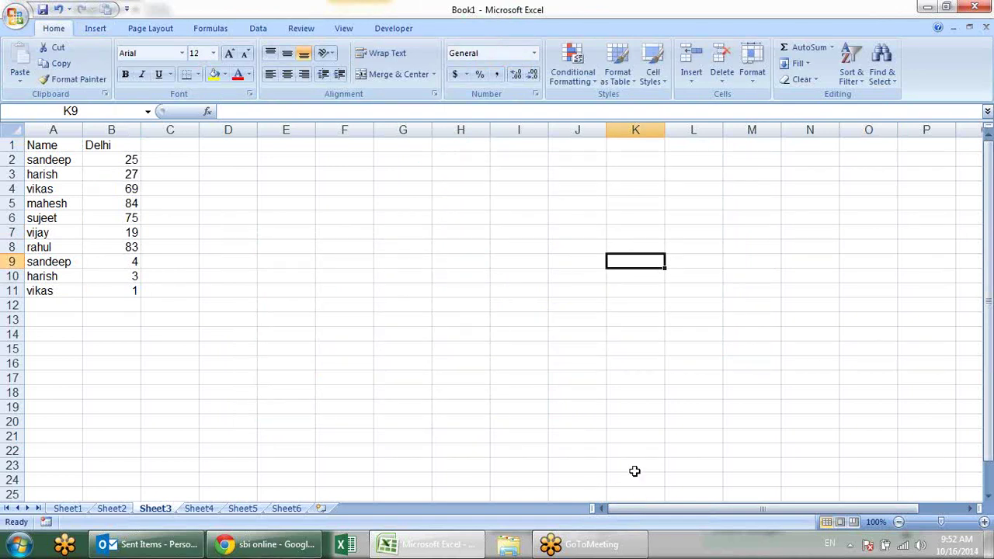
pyautogui.click(404, 320)
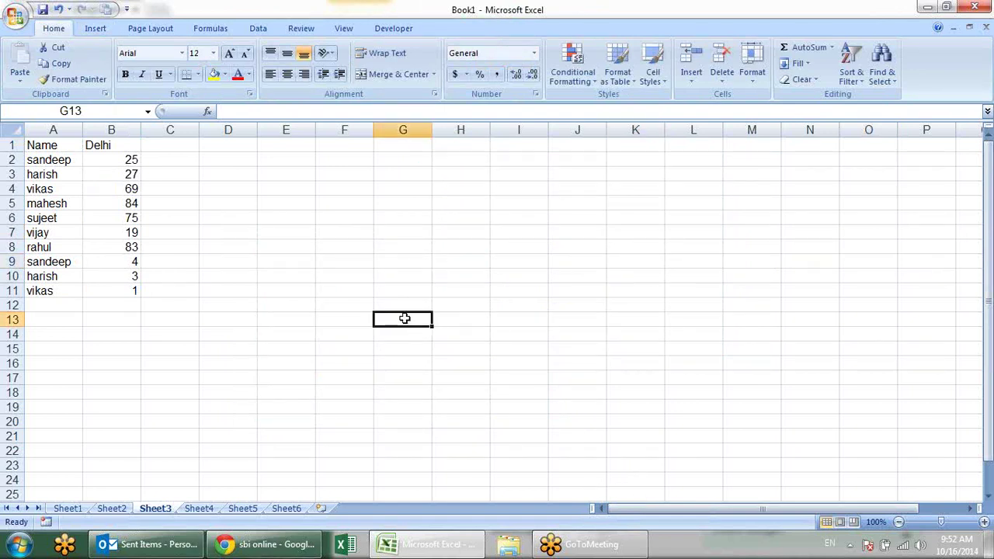
# Turn on Show Developer tab in Excel Options and open the Controls Insert gallery
pyautogui.click(306, 204)
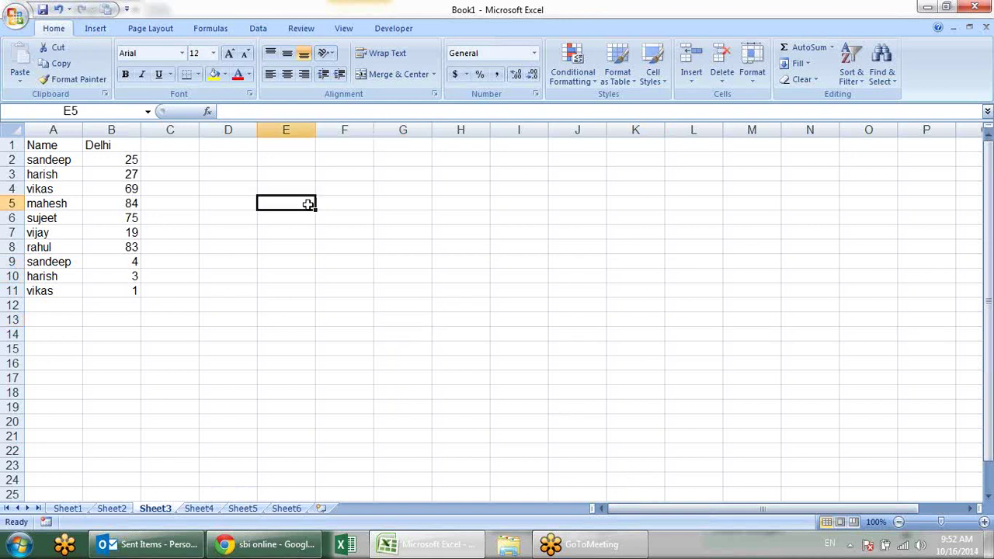
pyautogui.click(381, 30)
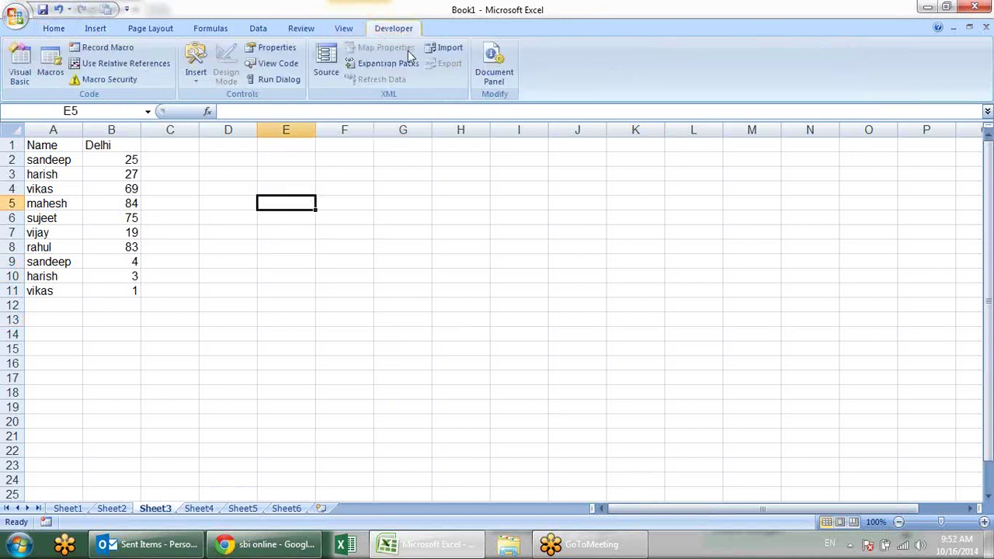
pyautogui.click(17, 17)
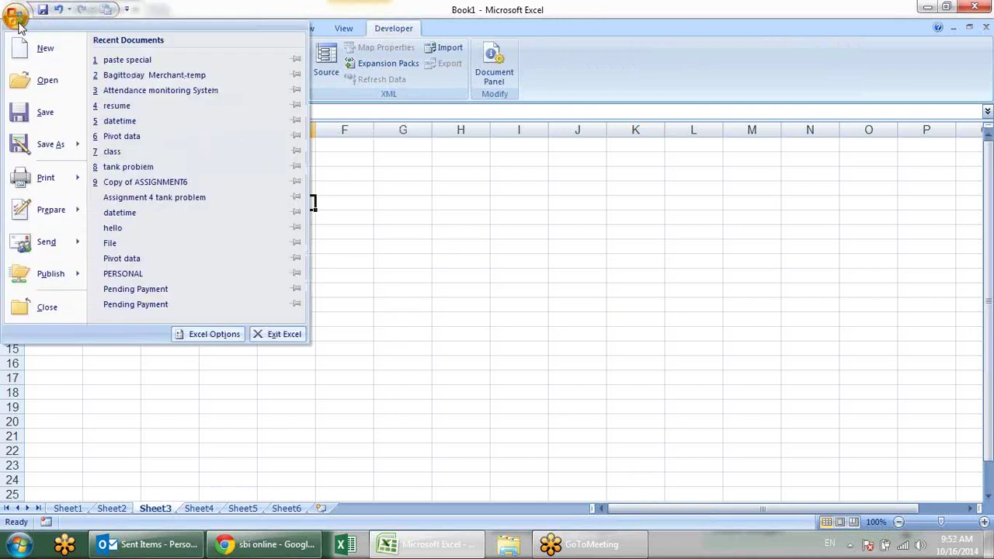
pyautogui.click(204, 336)
pyautogui.click(292, 127)
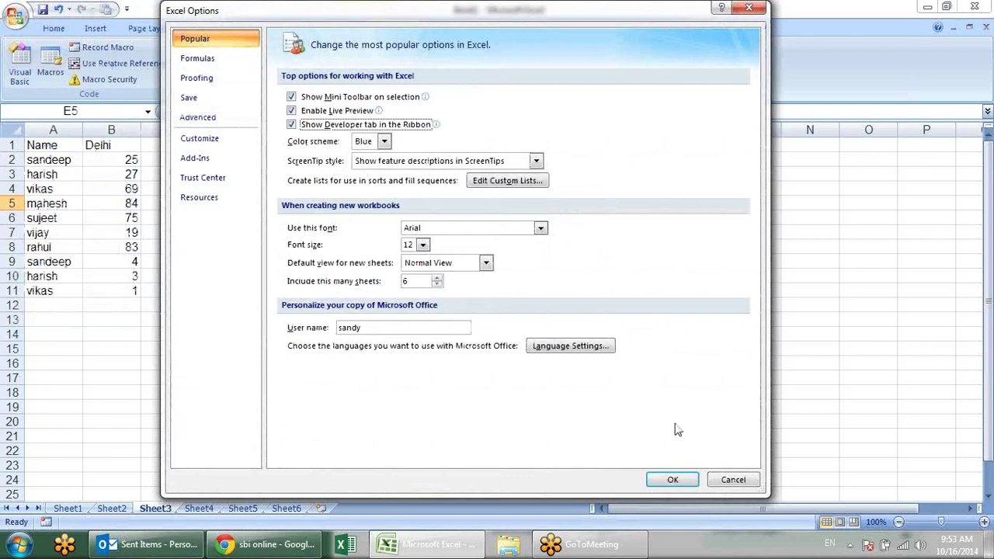
pyautogui.click(673, 480)
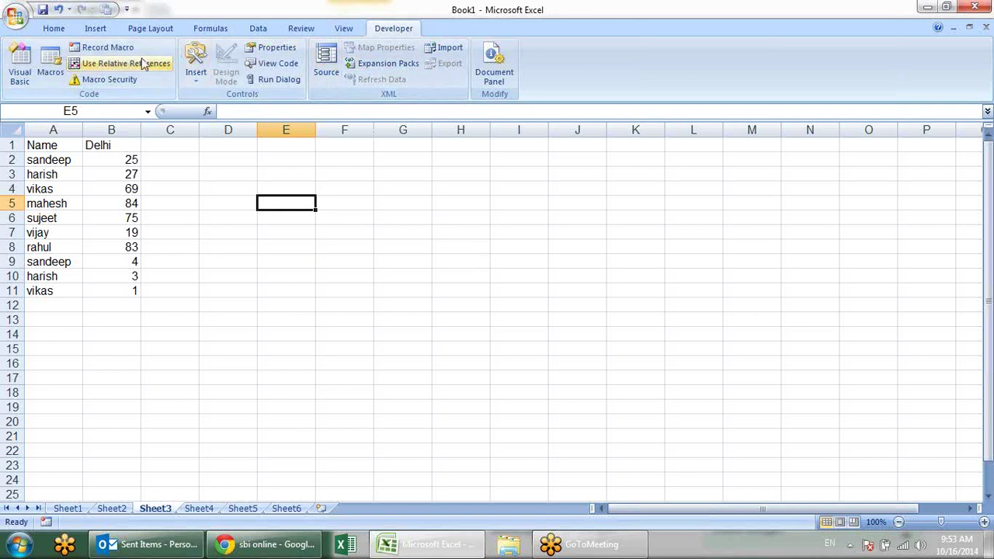
pyautogui.click(199, 83)
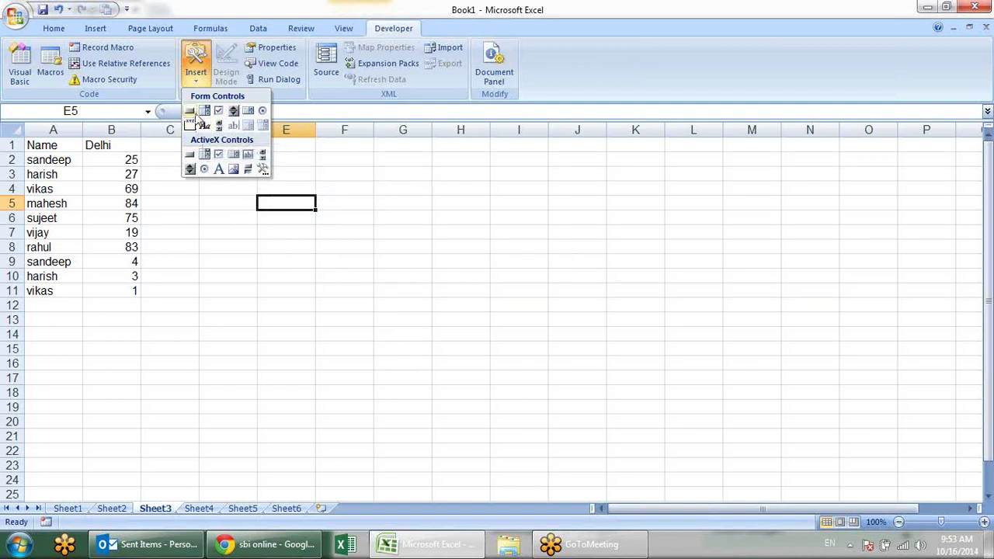
pyautogui.click(190, 111)
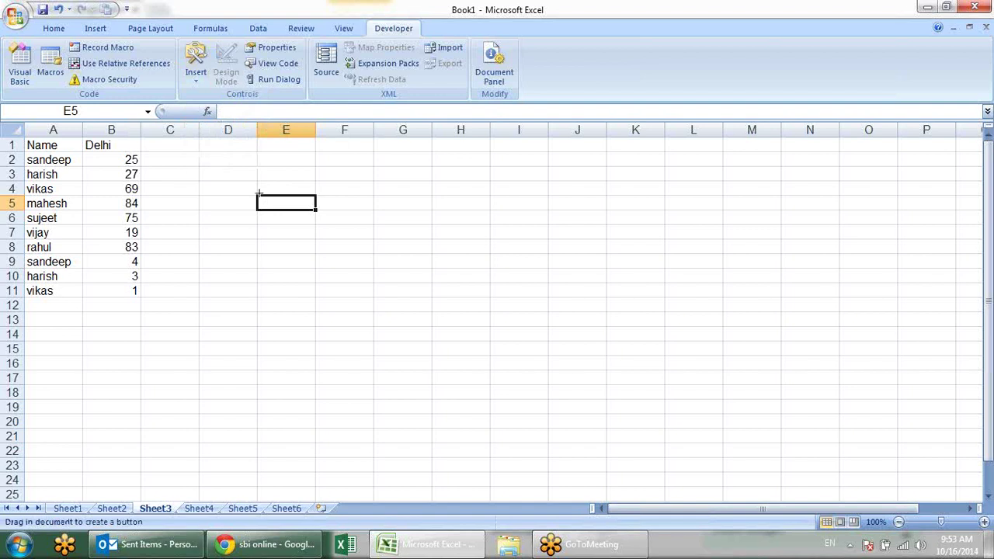
pyautogui.moveTo(315, 167); pyautogui.dragTo(465, 212)
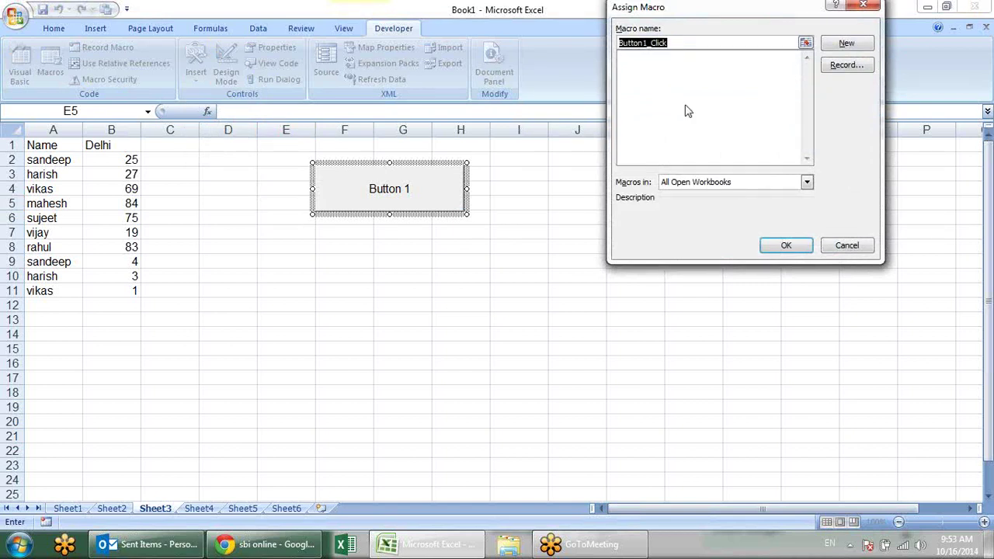
pyautogui.click(631, 65)
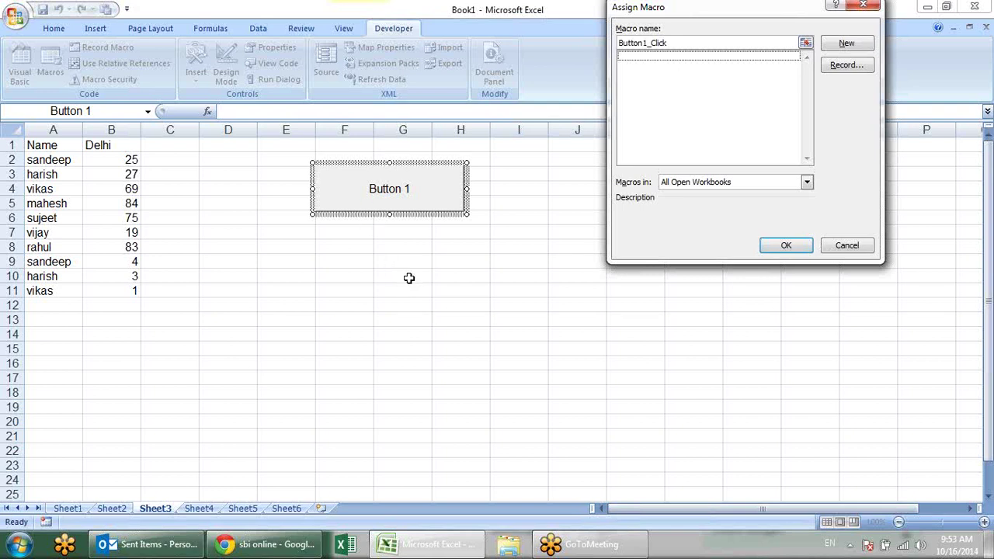
pyautogui.press('Escape')
pyautogui.press('Delete')
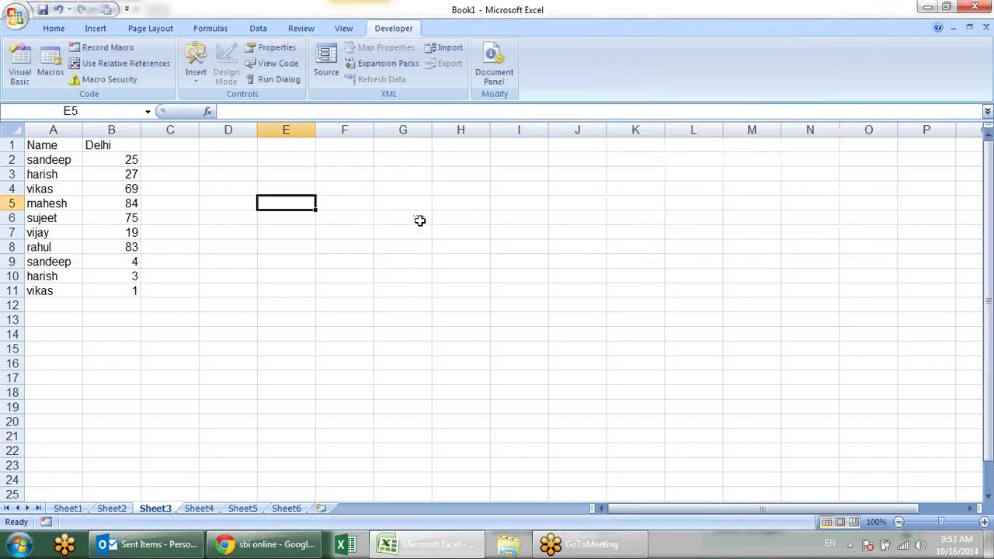
pyautogui.click(407, 201)
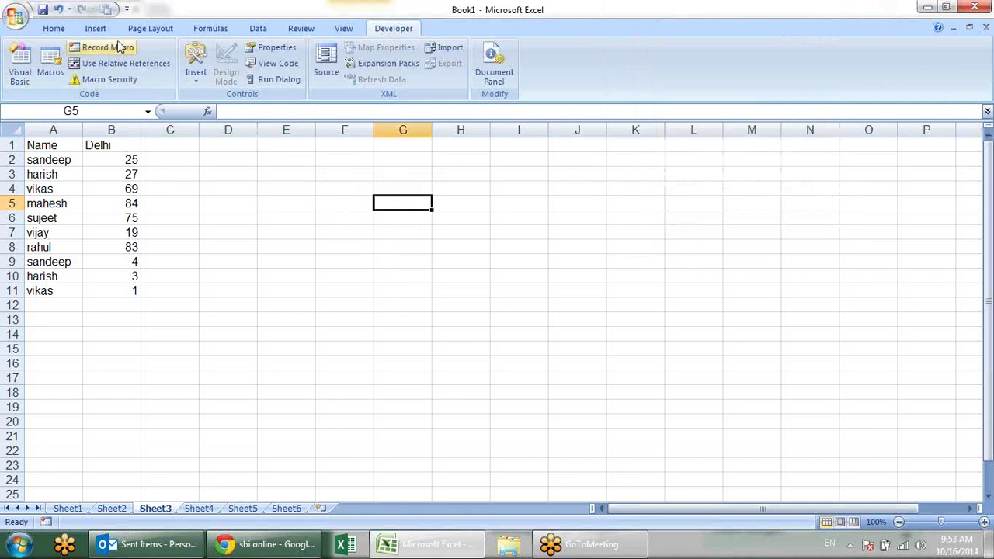
# Draw a form-control combo box across columns E to H and test its empty list
pyautogui.click(195, 71)
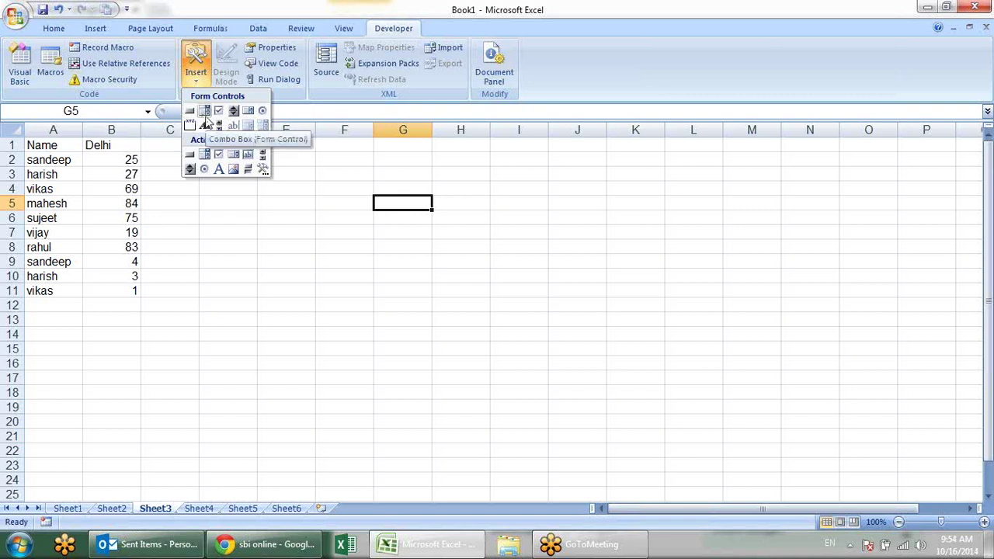
pyautogui.click(205, 114)
pyautogui.moveTo(304, 184); pyautogui.dragTo(493, 210)
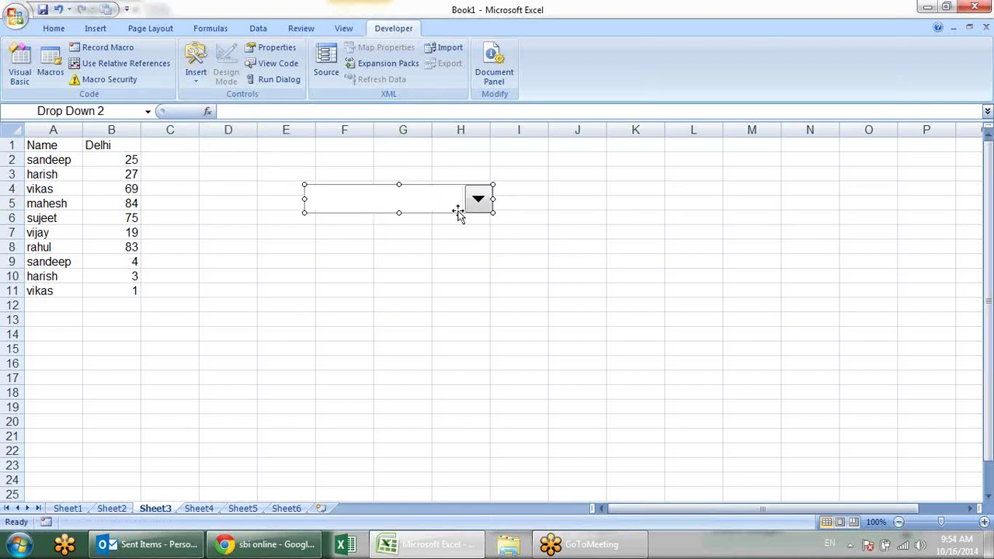
pyautogui.click(458, 248)
pyautogui.click(479, 203)
pyautogui.click(596, 259)
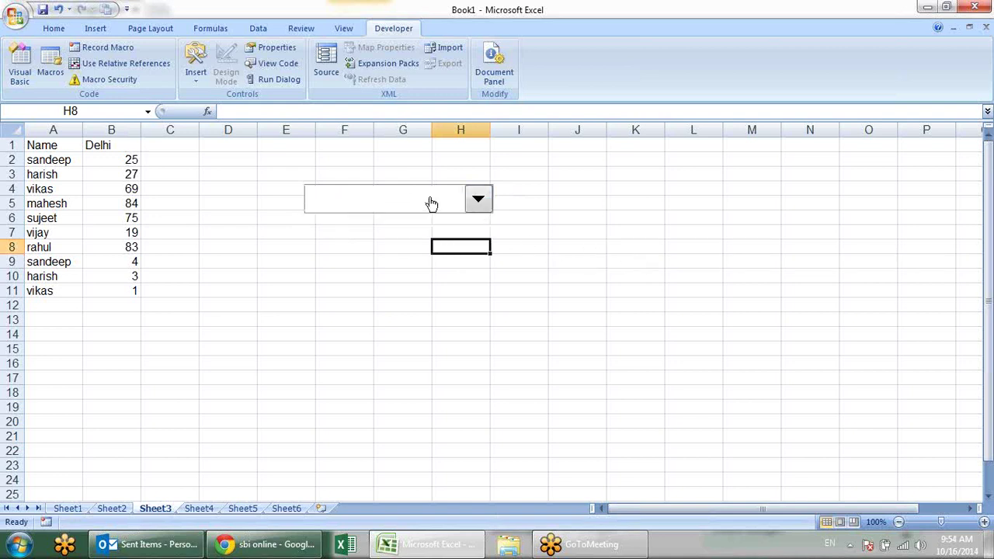
# In Format Control, set the combo box input range to the names A2:A11
pyautogui.rightClick(431, 204)
pyautogui.click(497, 308)
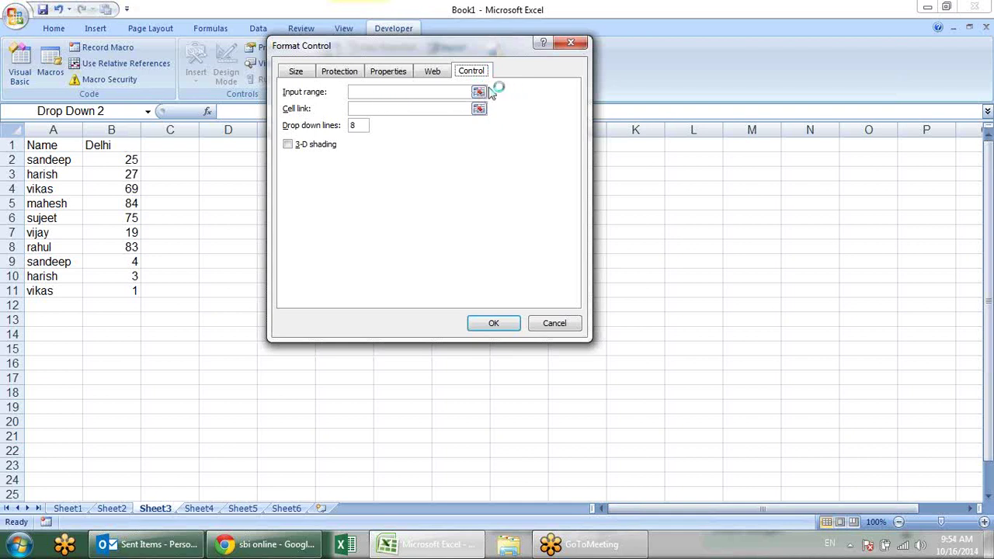
pyautogui.click(479, 92)
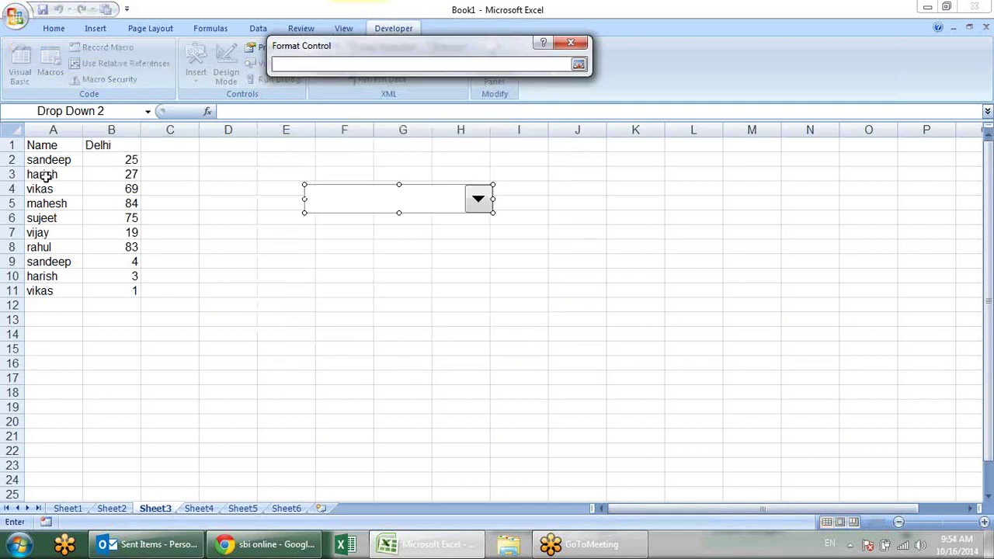
pyautogui.click(48, 148)
pyautogui.moveTo(49, 156); pyautogui.dragTo(56, 292)
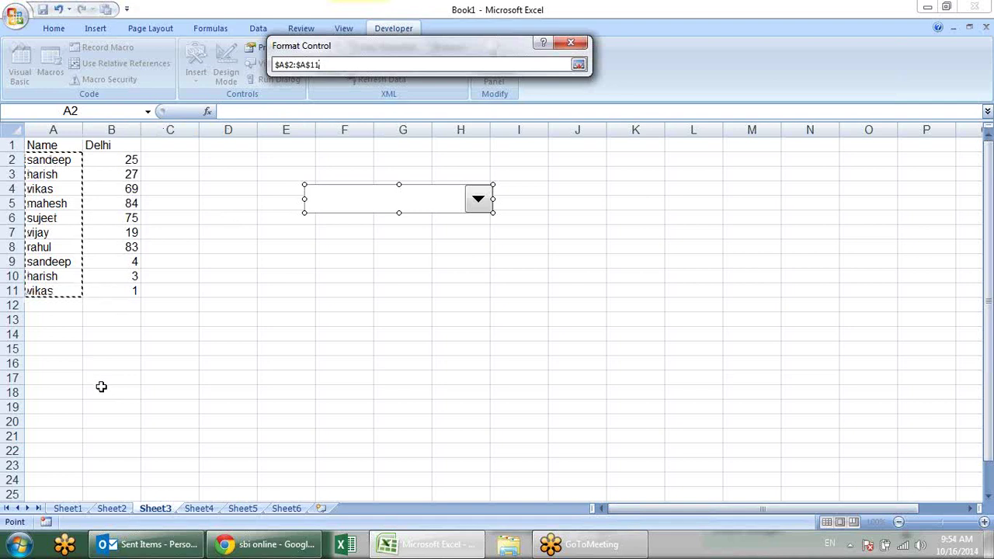
pyautogui.press('Return')
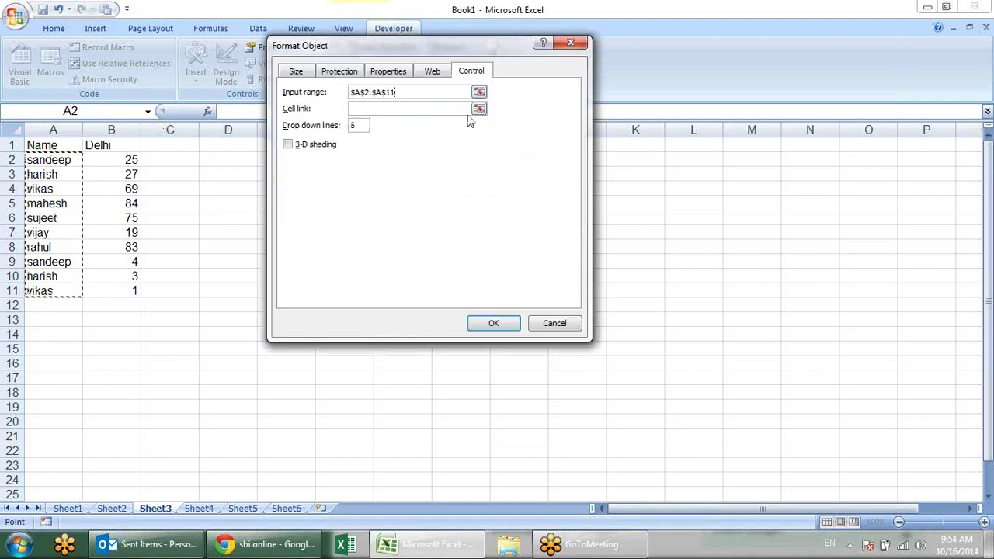
# Link the combo box to cell $D$1 with 8 drop-down lines and confirm
pyautogui.moveTo(448, 47)
pyautogui.mouseDown()
pyautogui.moveTo(641, 163)
pyautogui.moveTo(623, 100)
pyautogui.mouseUp()
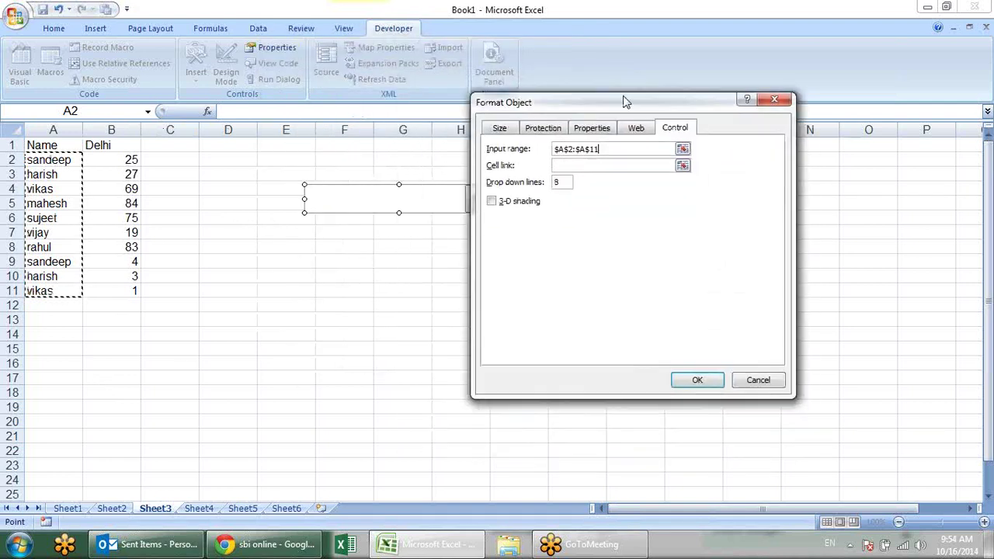
pyautogui.click(679, 166)
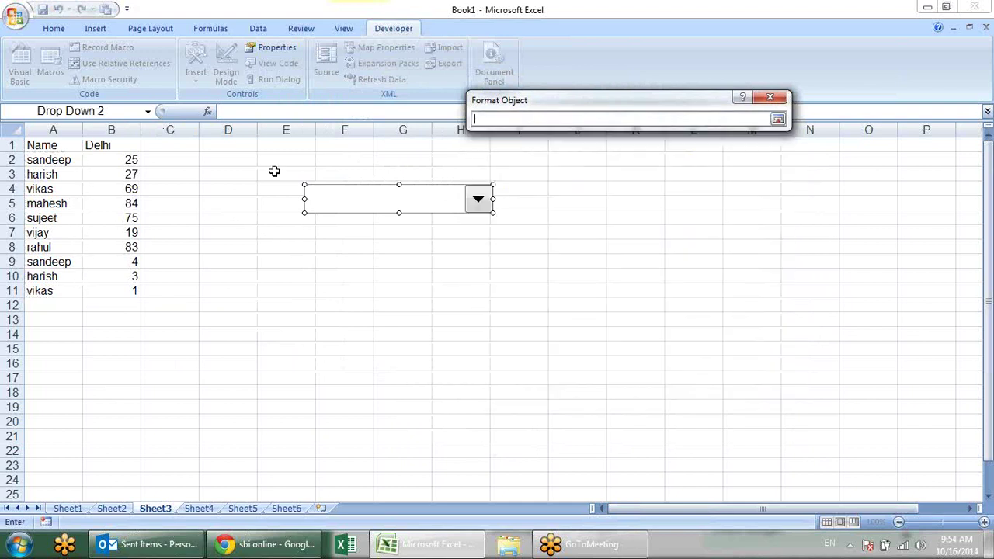
pyautogui.click(228, 146)
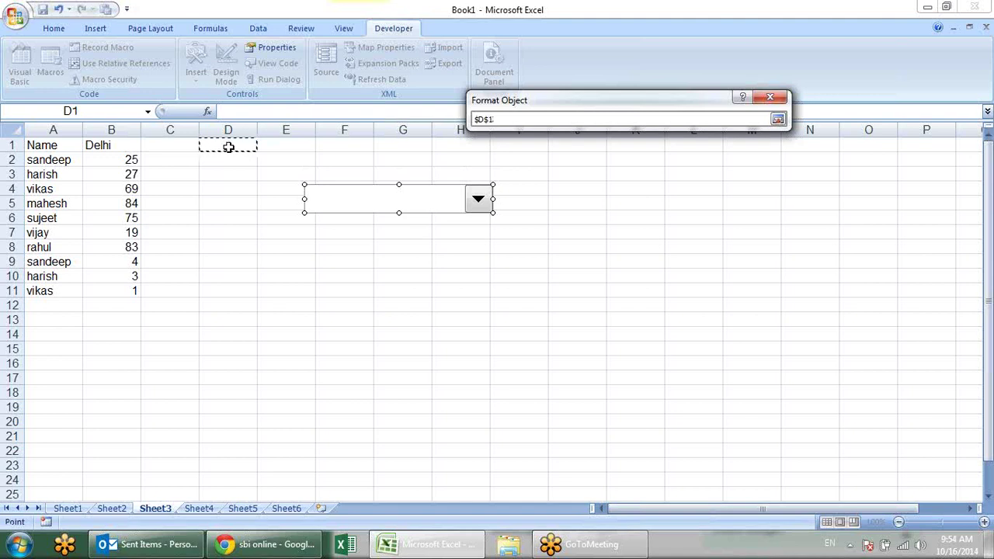
pyautogui.press('Return')
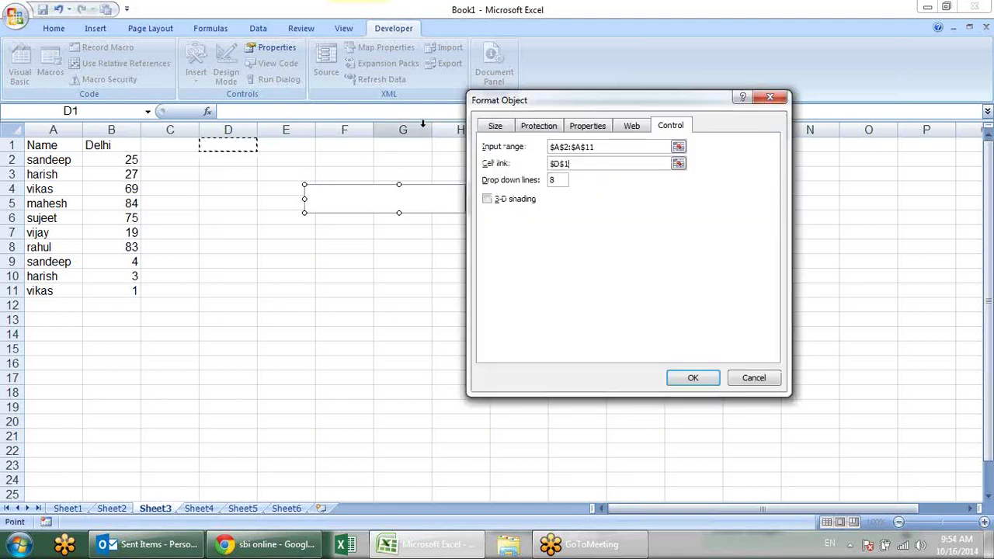
pyautogui.doubleClick(556, 179)
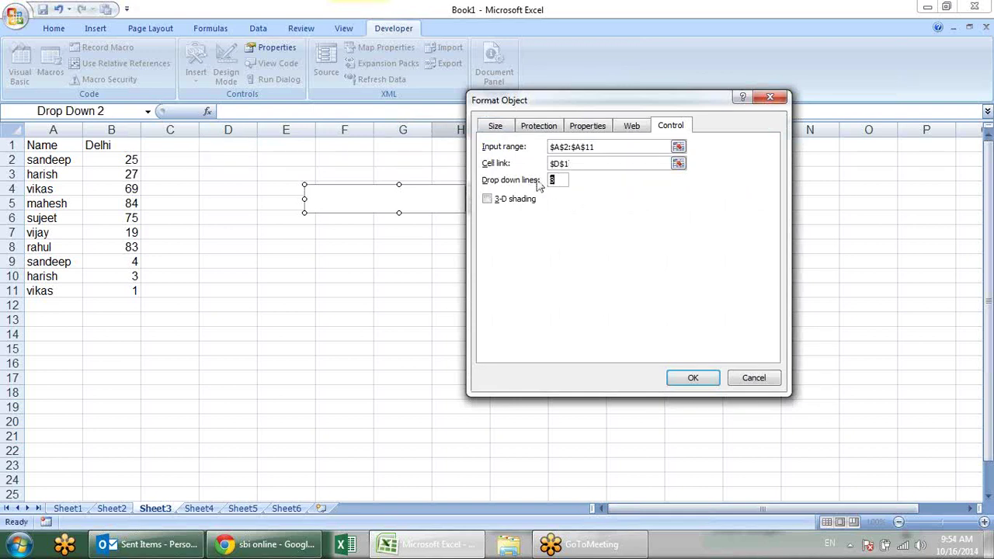
pyautogui.click(691, 377)
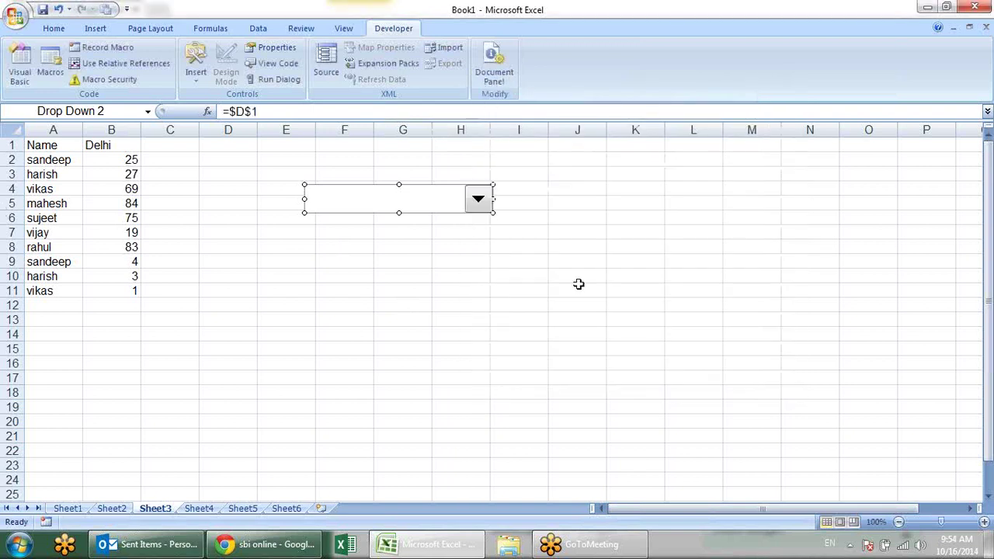
pyautogui.click(527, 274)
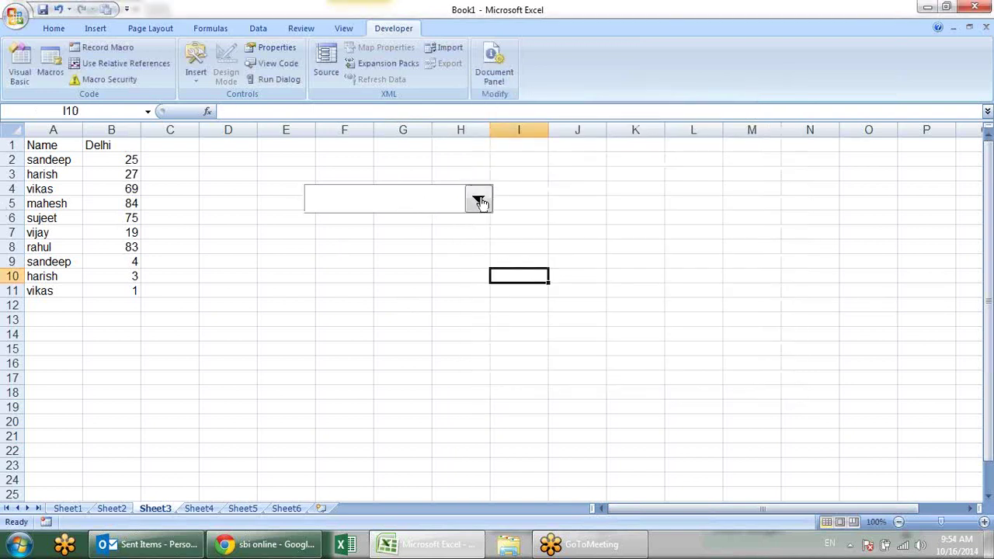
# Test the drop-down by choosing mahesh, then rahul, and check D1's position number
pyautogui.click(478, 200)
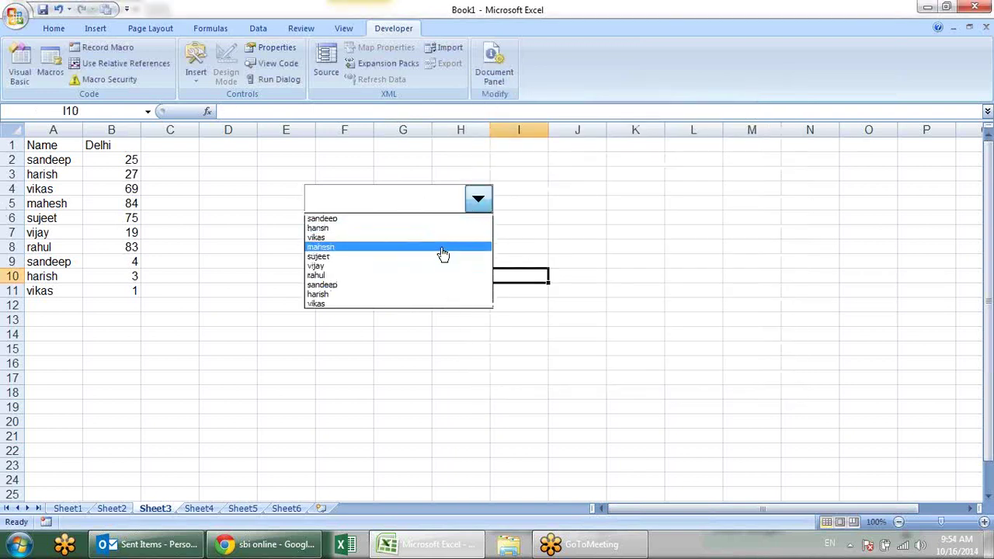
pyautogui.click(443, 247)
pyautogui.click(479, 201)
pyautogui.click(454, 274)
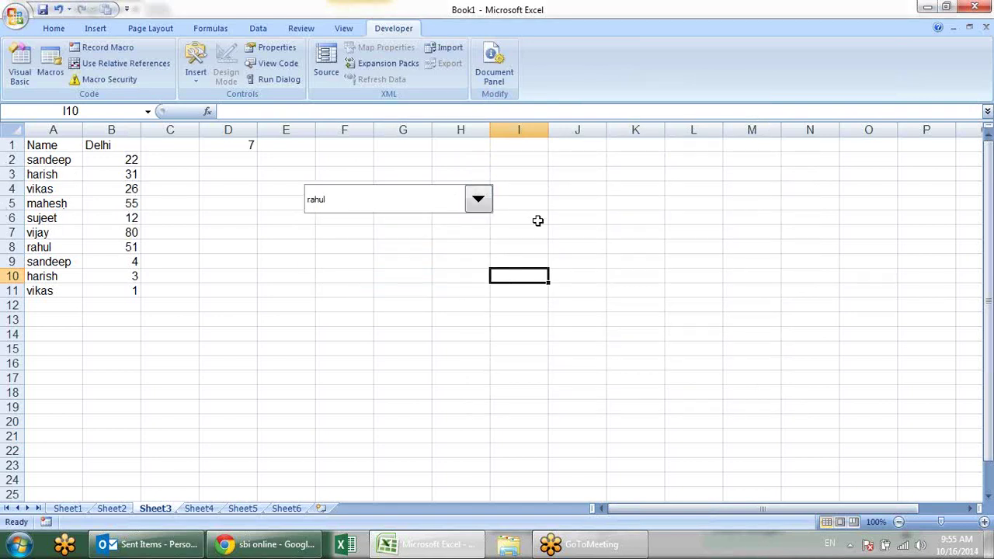
pyautogui.click(481, 203)
pyautogui.click(426, 274)
pyautogui.click(237, 146)
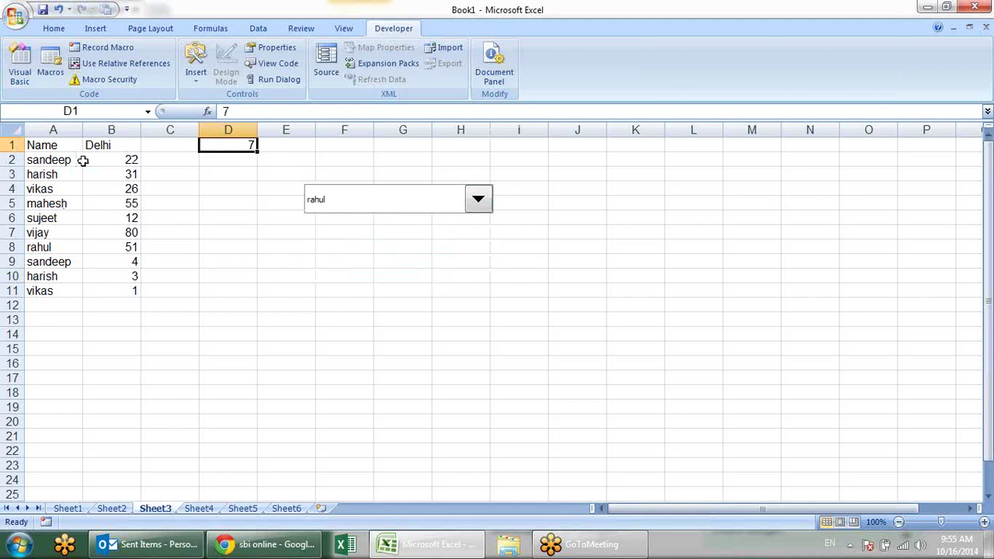
# Enter =INDEX(B2:B11,D1) in cell E1
pyautogui.click(312, 142)
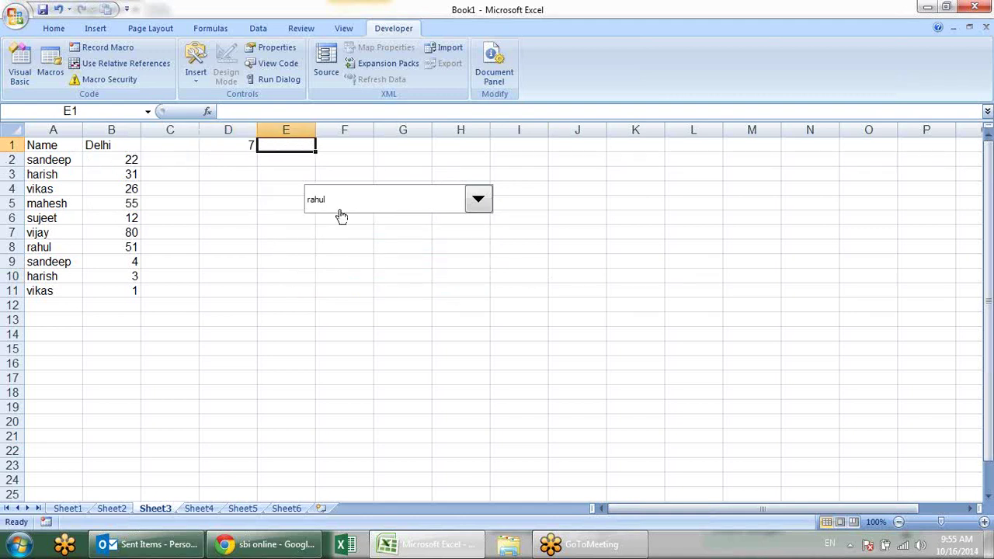
pyautogui.write('=ind')
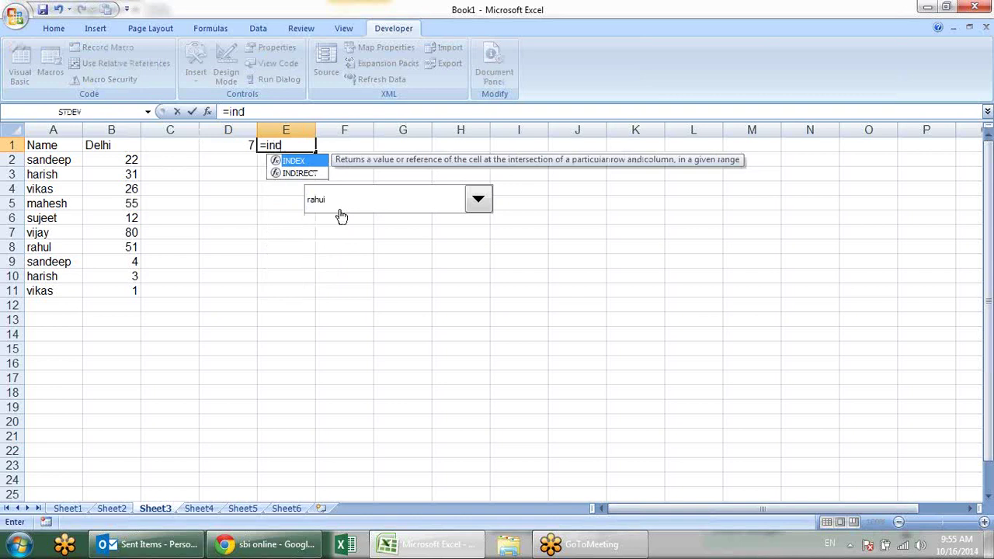
pyautogui.press('Tab')
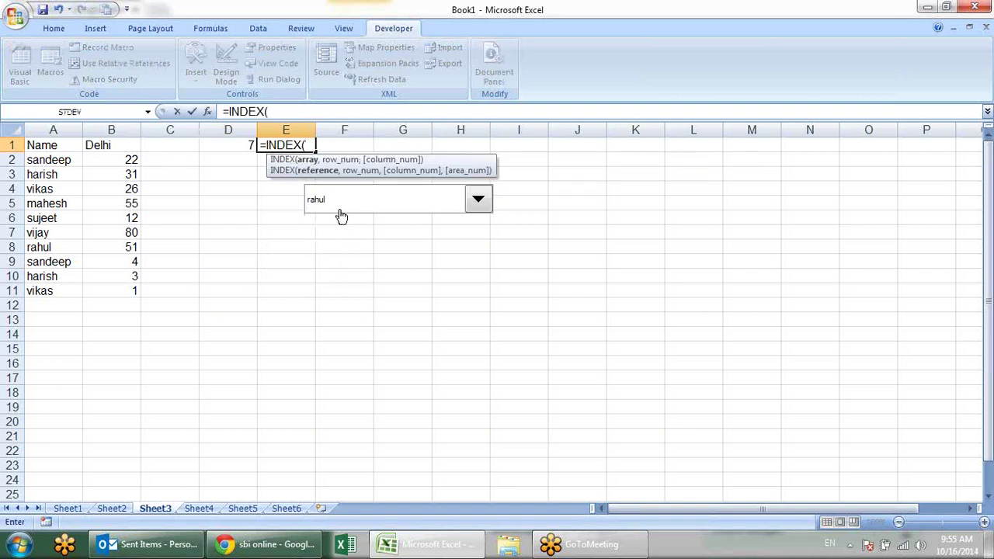
pyautogui.moveTo(97, 159)
pyautogui.mouseDown()
pyautogui.moveTo(112, 308)
pyautogui.moveTo(111, 295)
pyautogui.mouseUp()
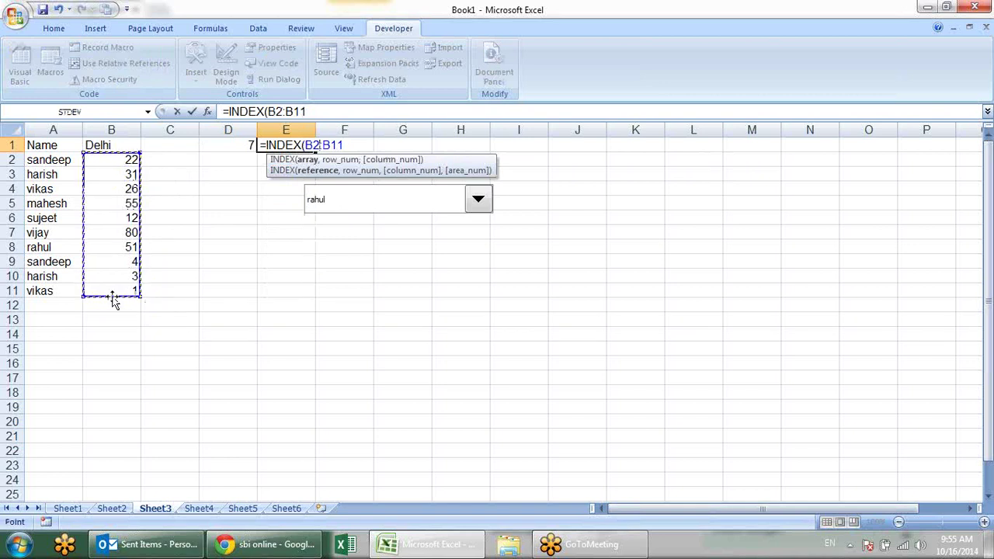
pyautogui.write(',')
pyautogui.click(238, 143)
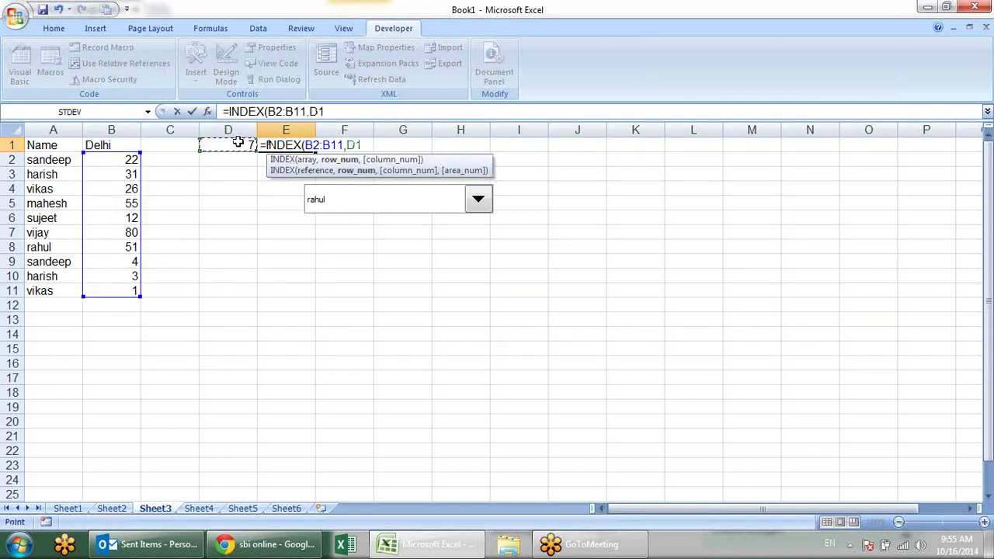
pyautogui.write(')')
pyautogui.press('Return')
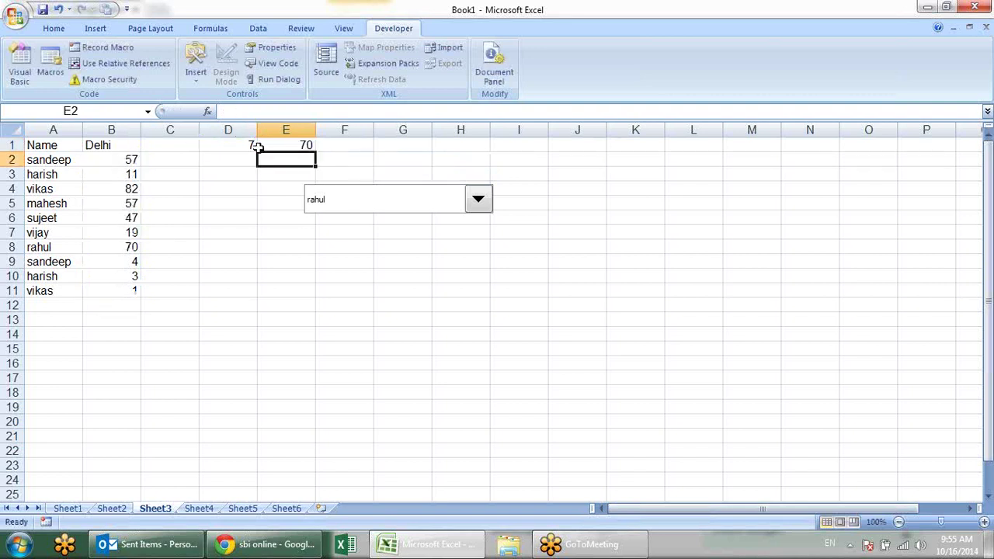
# Test the lookup choosing mahesh, harish, sandeep, then harish, with E1 showing 82
pyautogui.click(478, 206)
pyautogui.click(429, 248)
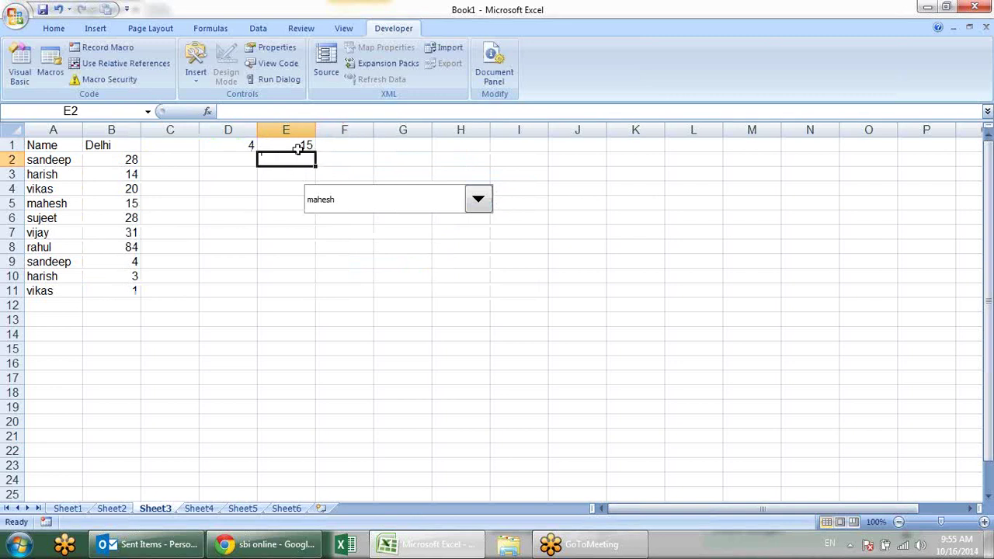
pyautogui.click(475, 208)
pyautogui.click(405, 294)
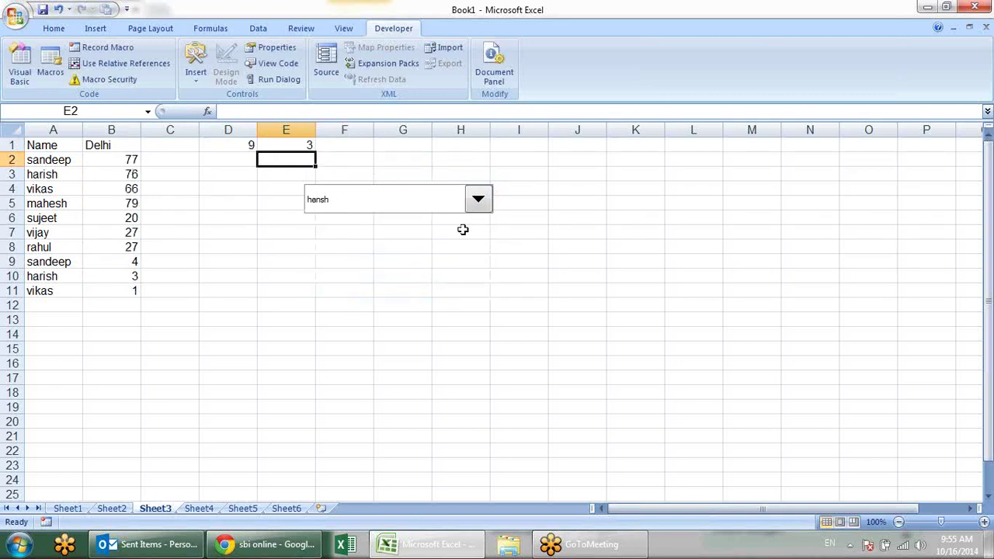
pyautogui.click(477, 202)
pyautogui.click(477, 199)
pyautogui.click(438, 281)
pyautogui.click(478, 199)
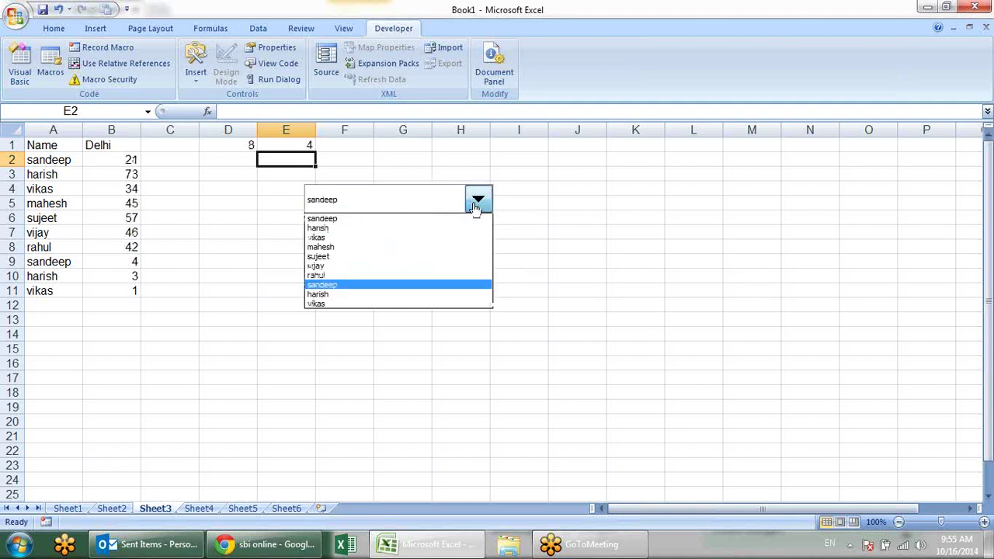
pyautogui.click(434, 227)
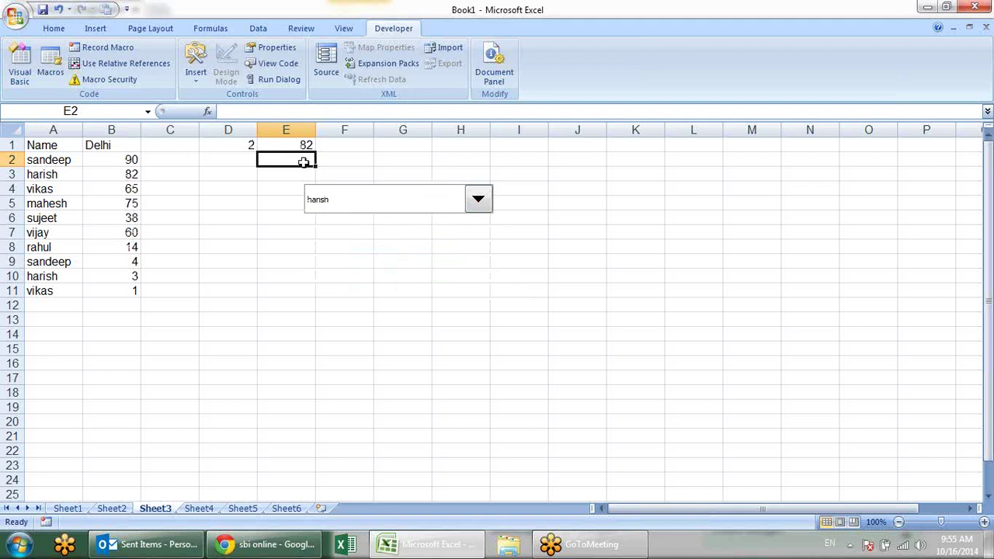
pyautogui.click(251, 146)
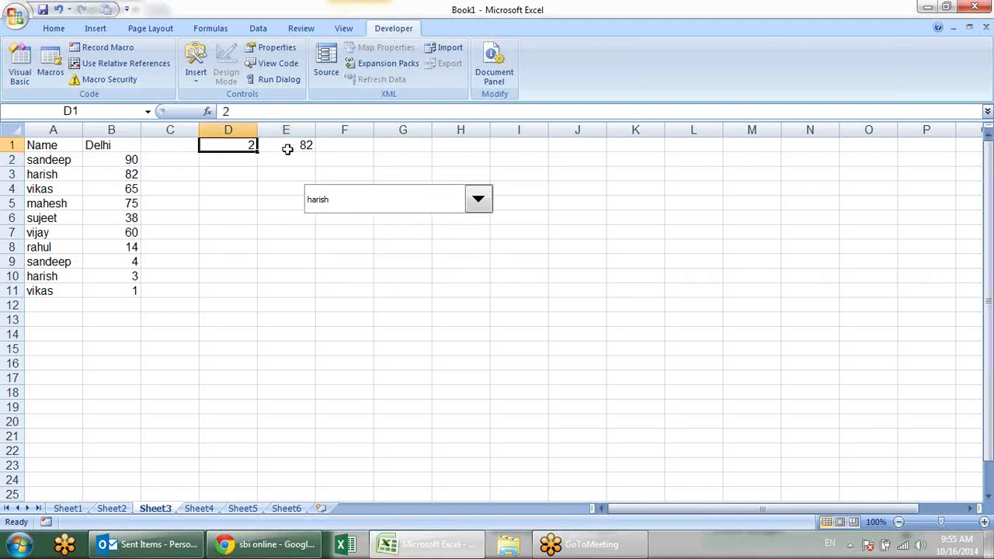
pyautogui.click(287, 149)
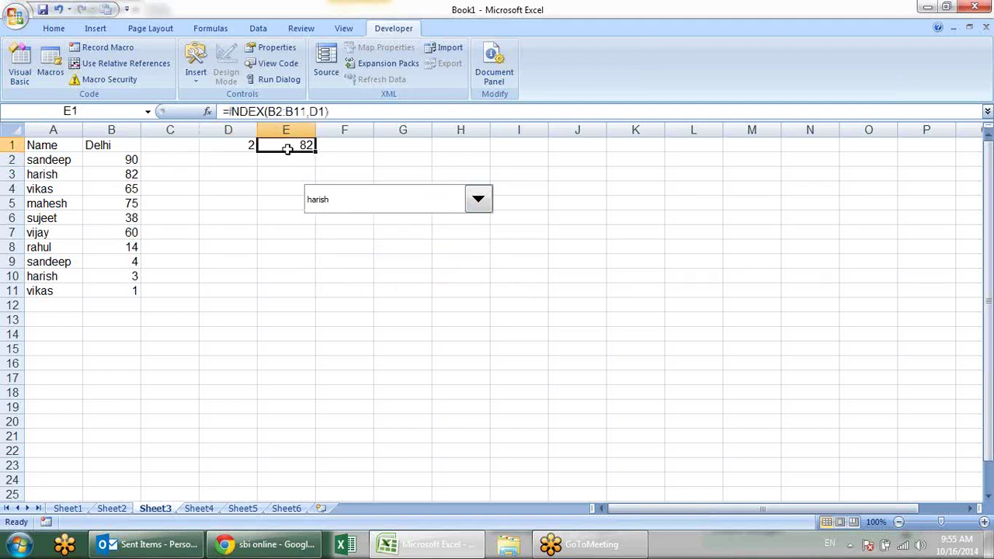
pyautogui.click(91, 29)
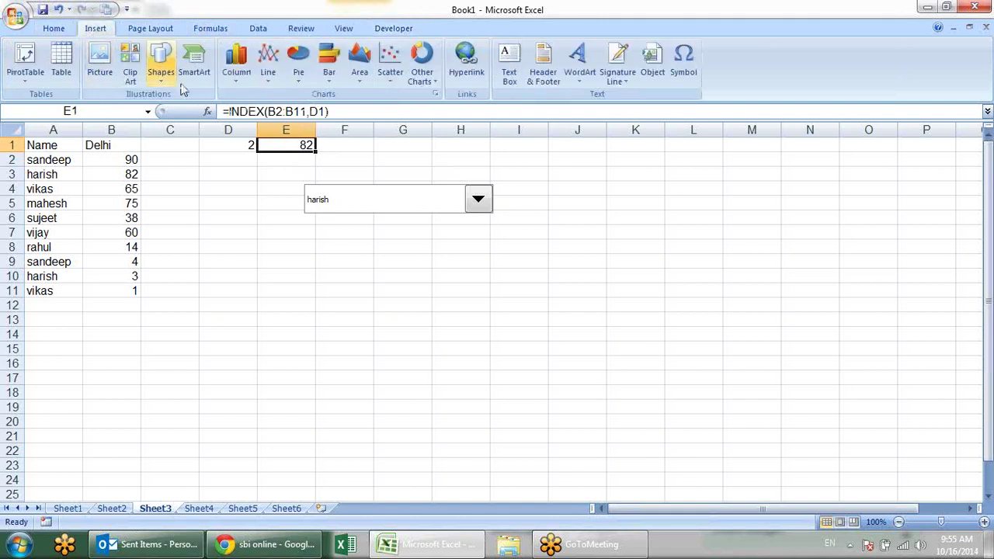
# Insert a clustered column chart from D1:E1, limit its data to E1, and place it below the drop-down
pyautogui.click(237, 66)
pyautogui.click(240, 124)
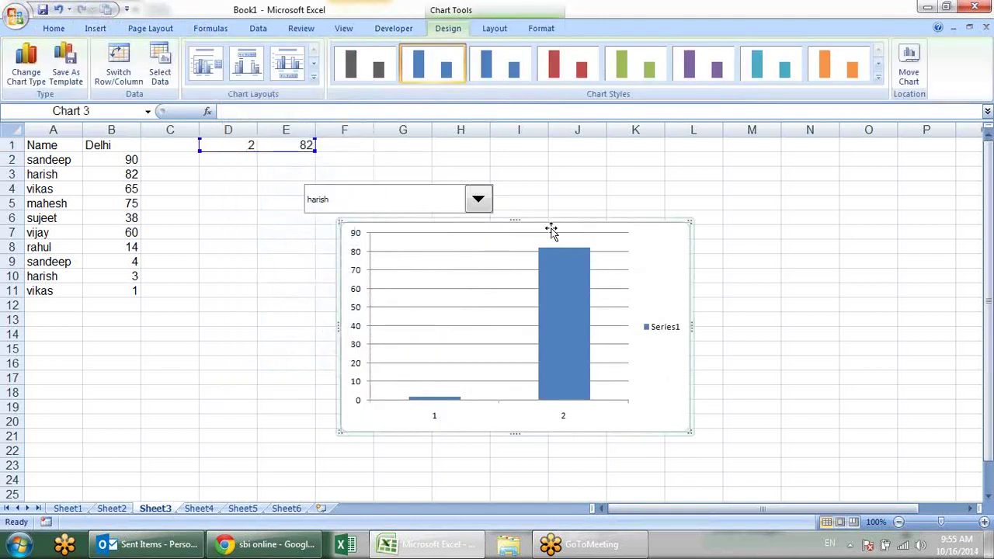
pyautogui.moveTo(550, 228); pyautogui.dragTo(718, 271)
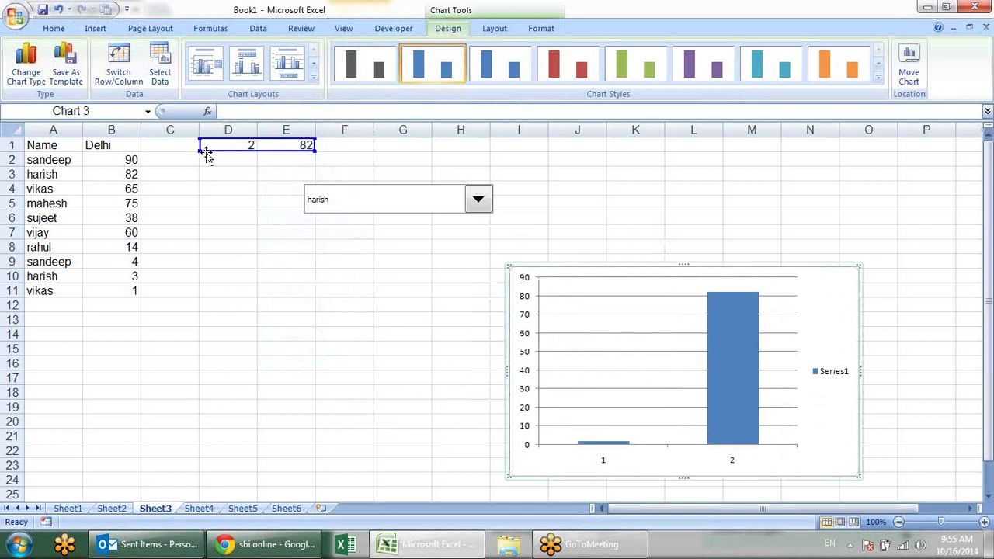
pyautogui.moveTo(196, 149); pyautogui.dragTo(274, 148)
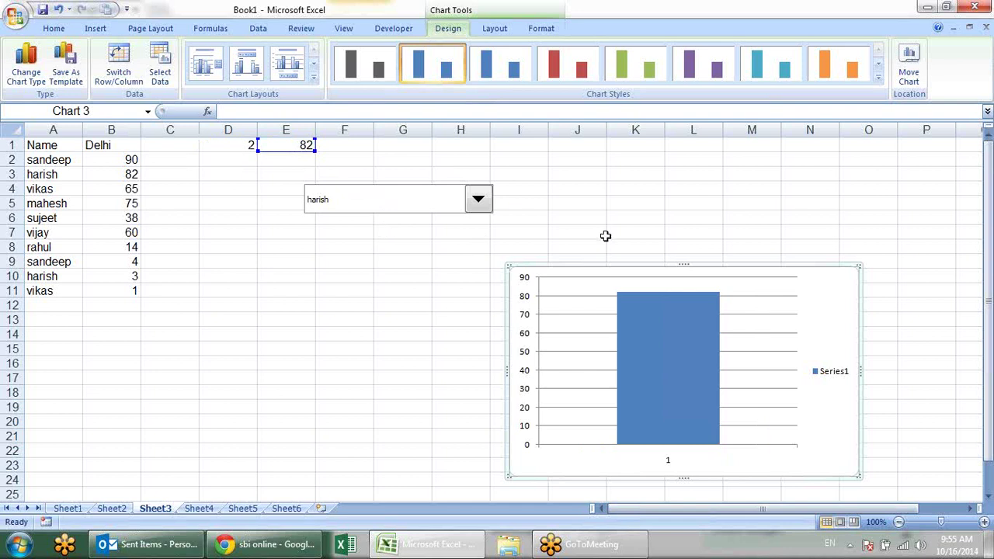
pyautogui.moveTo(614, 264); pyautogui.dragTo(540, 255)
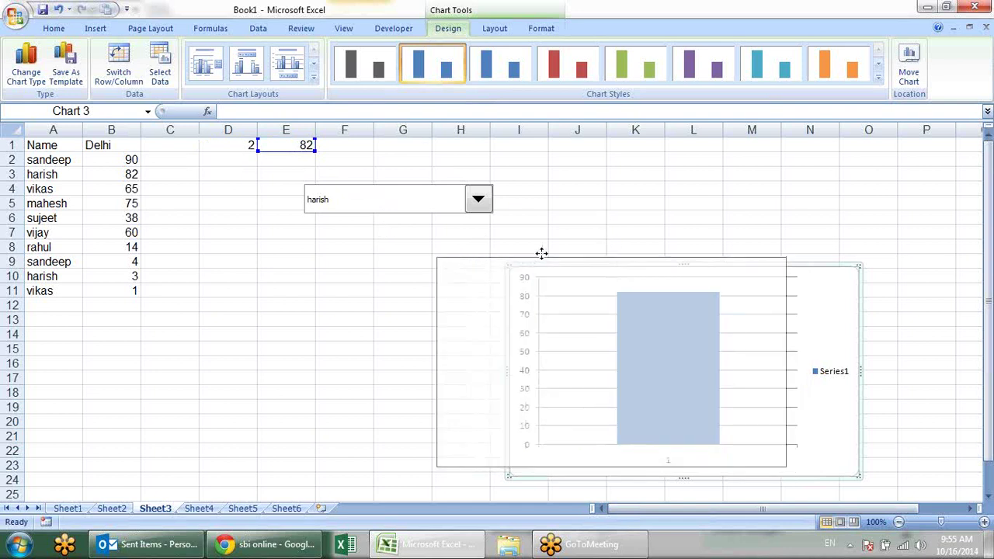
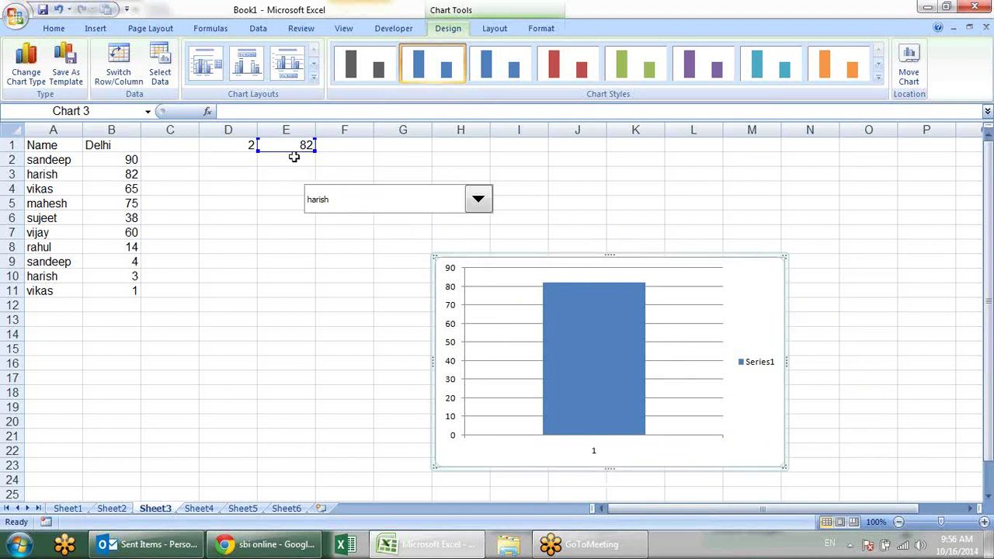
# Move the value lookup formula from E1 to F1
pyautogui.click(294, 157)
pyautogui.click(307, 148)
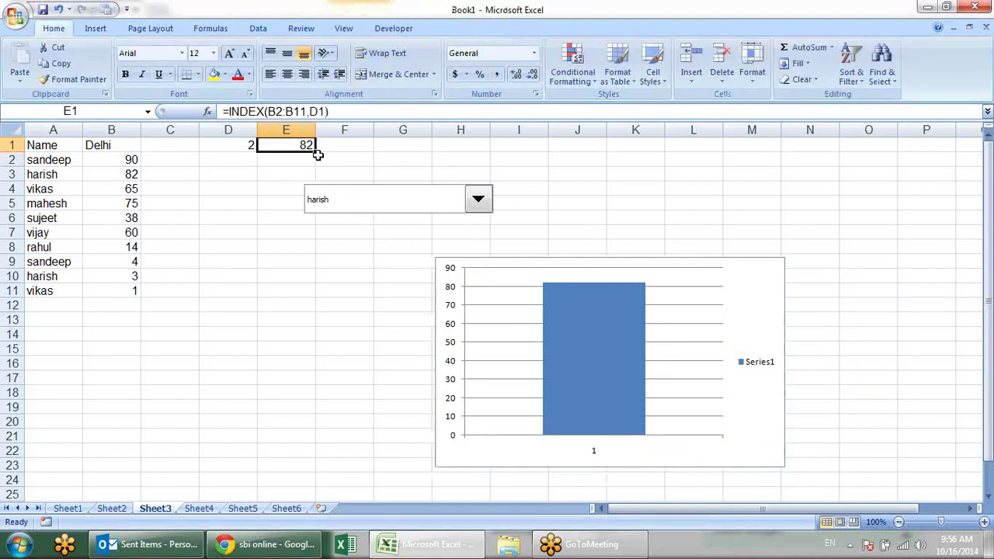
pyautogui.moveTo(318, 155); pyautogui.dragTo(344, 142)
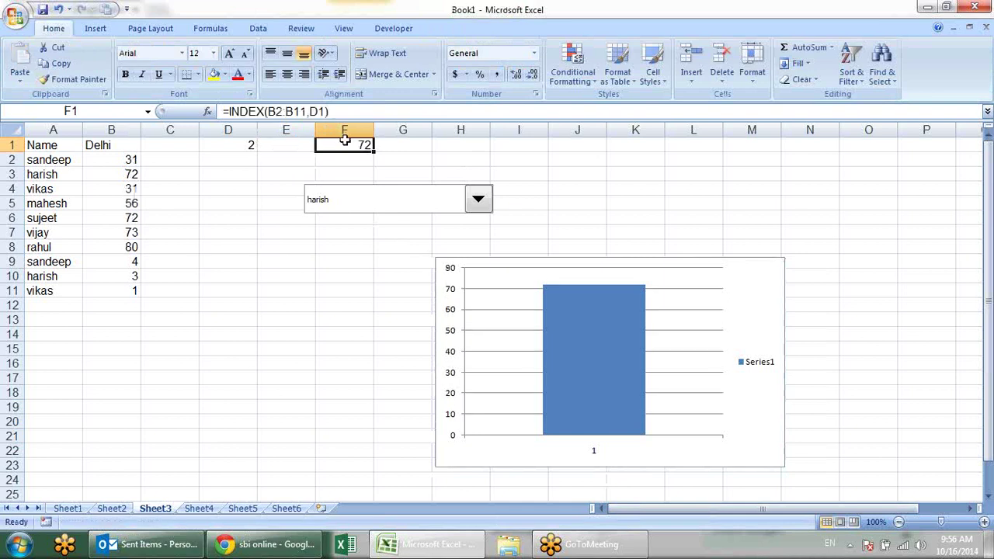
# Enter =INDEX(A2:A11,D1) in E1 to return the chosen name
pyautogui.click(287, 148)
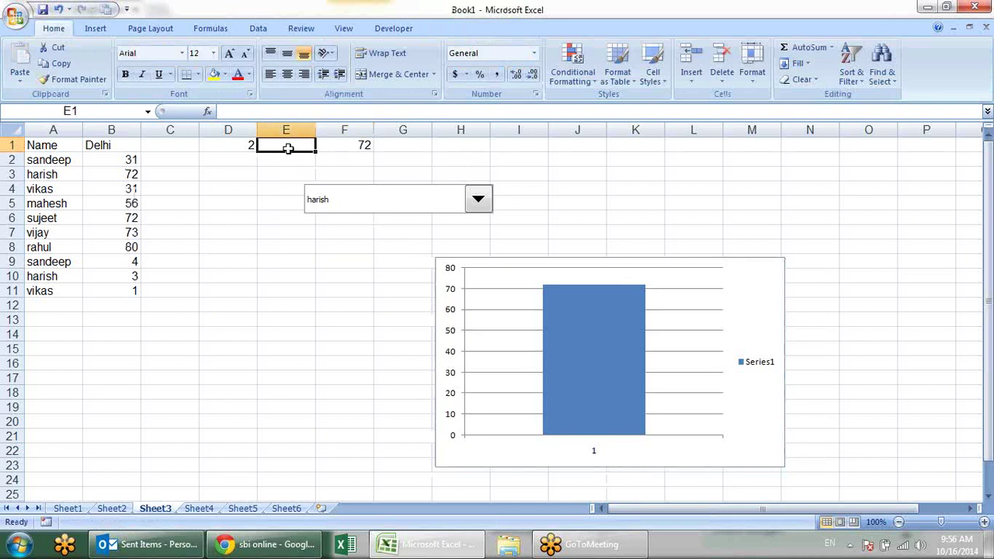
pyautogui.write('=ind')
pyautogui.press('Tab')
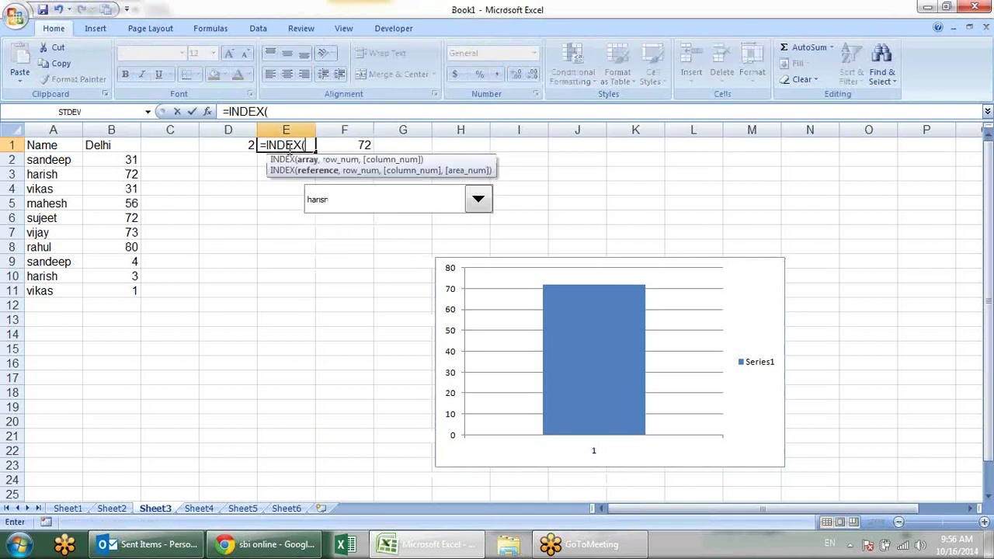
pyautogui.moveTo(35, 162); pyautogui.dragTo(40, 286)
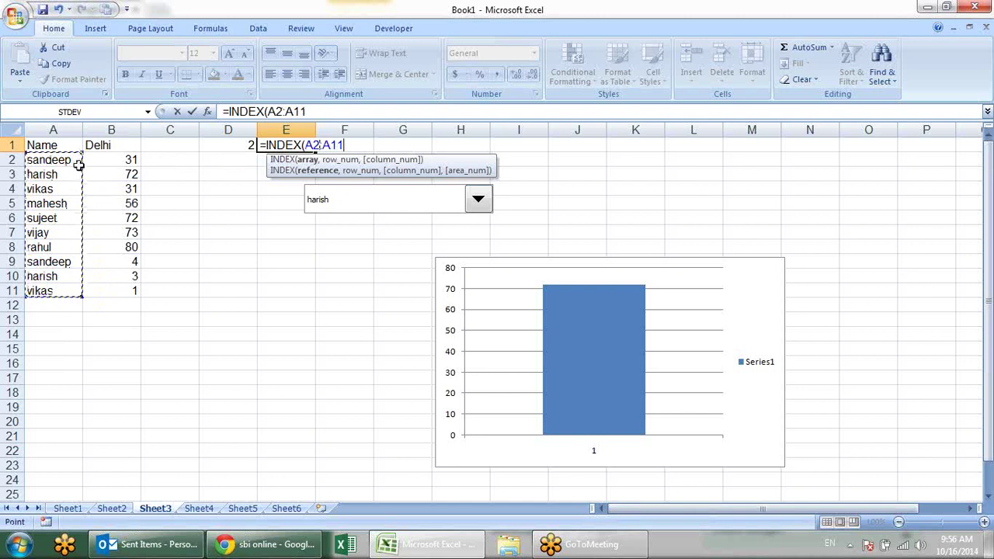
pyautogui.write(',')
pyautogui.click(247, 147)
pyautogui.write(')')
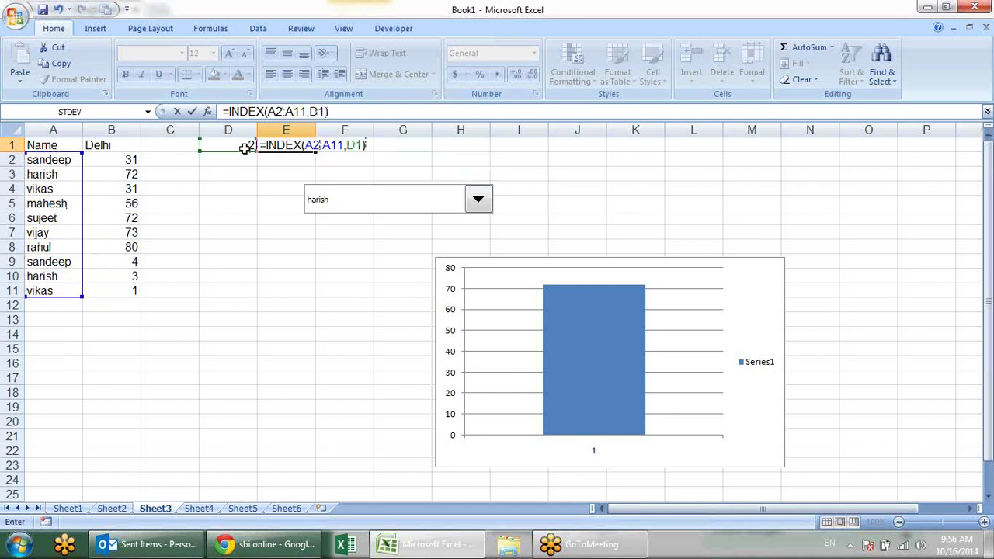
pyautogui.press('Return')
# Test the name dropdown by choosing mahesh, then rahul
pyautogui.click(477, 199)
pyautogui.click(423, 242)
pyautogui.click(478, 200)
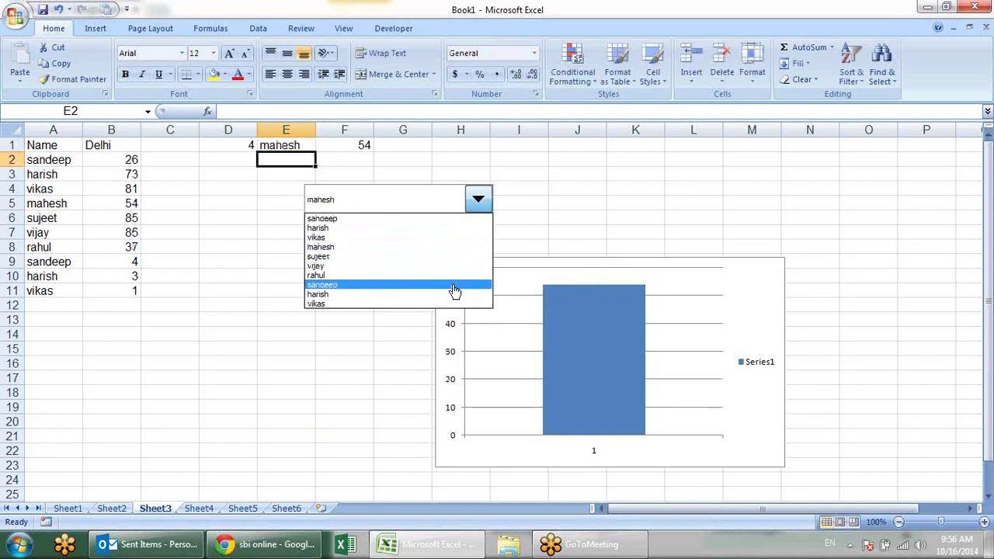
pyautogui.click(455, 283)
pyautogui.click(477, 201)
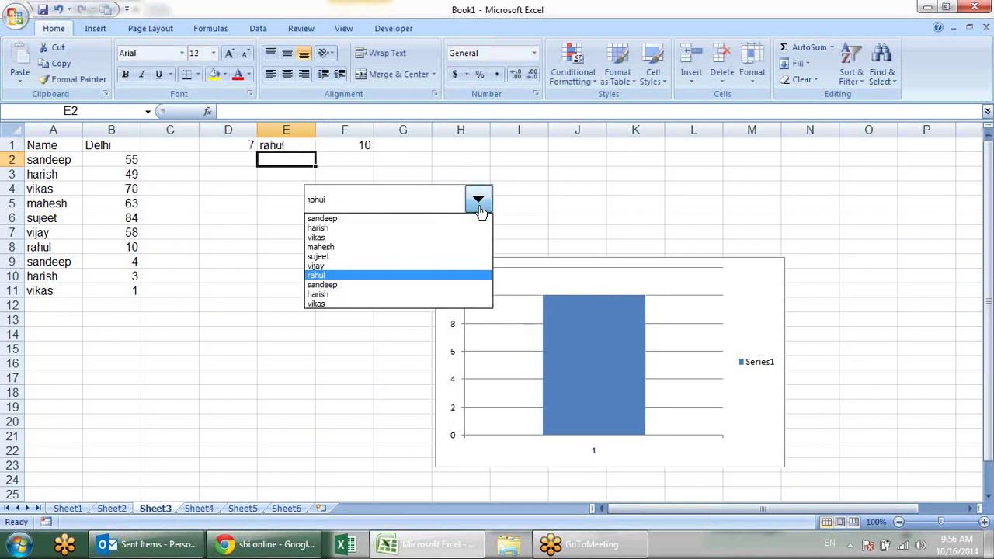
pyautogui.click(609, 264)
# Delete the old chart and select E1:F1
pyautogui.click(608, 264)
pyautogui.press('Delete')
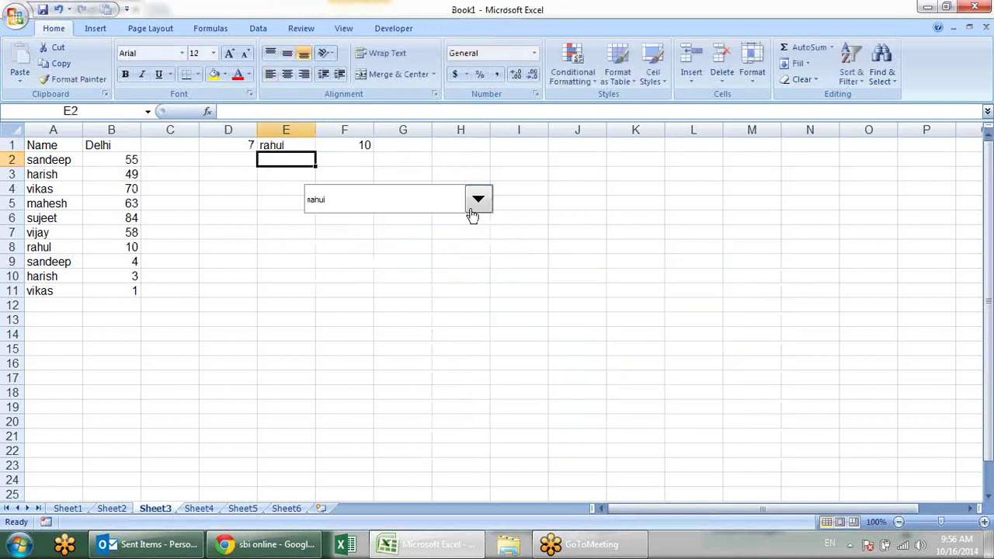
pyautogui.moveTo(286, 145); pyautogui.dragTo(344, 145)
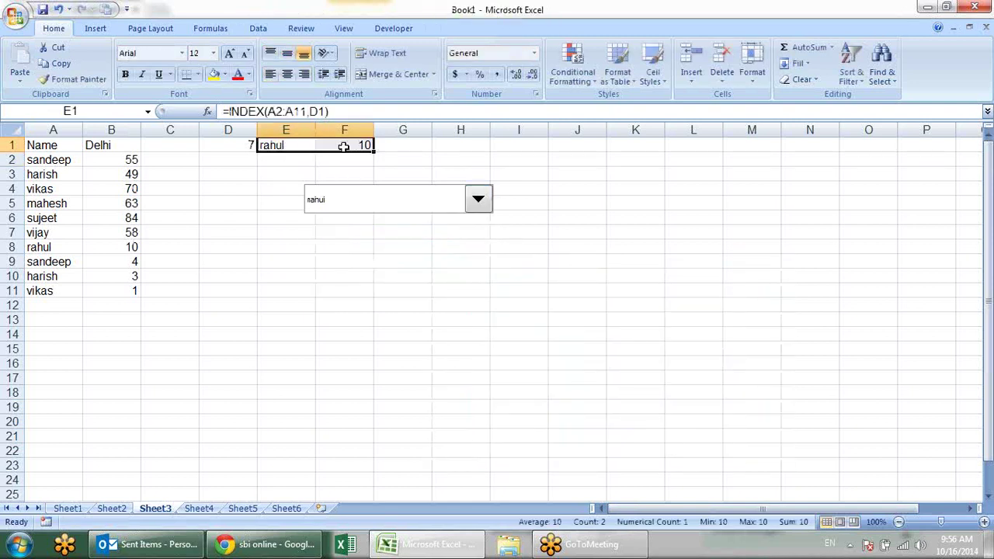
# Insert a clustered column chart from E1:F1 and place it below the dropdown
pyautogui.click(96, 28)
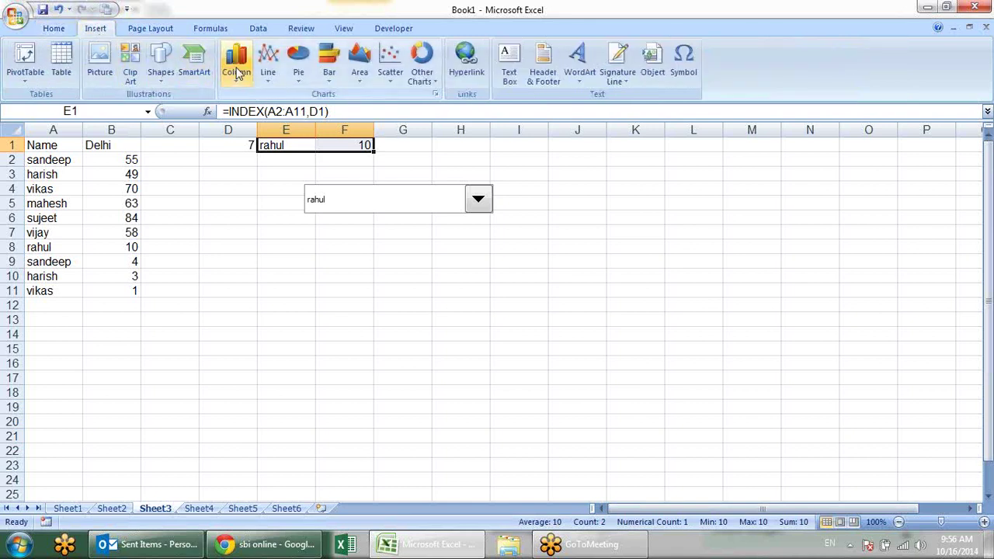
pyautogui.click(238, 66)
pyautogui.click(243, 123)
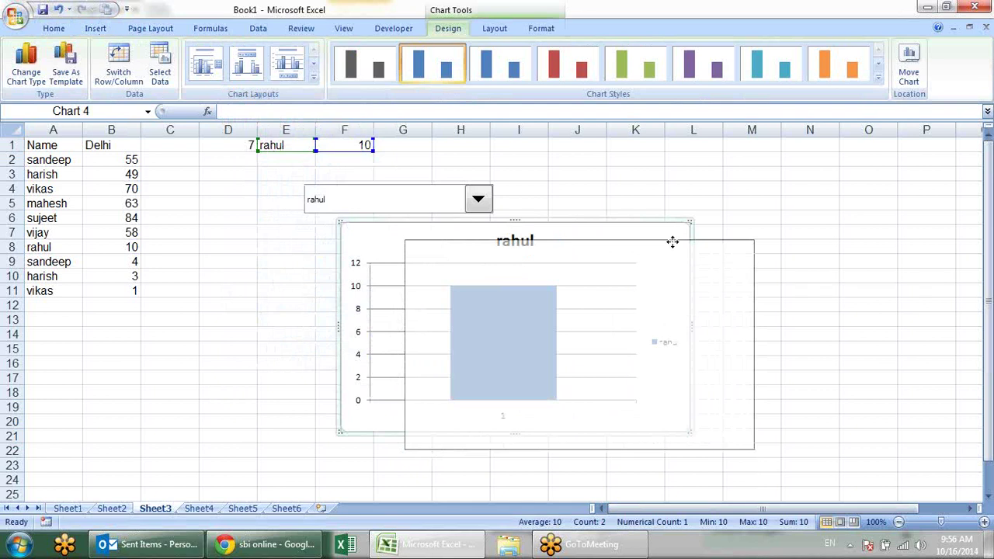
pyautogui.moveTo(608, 226); pyautogui.dragTo(671, 243)
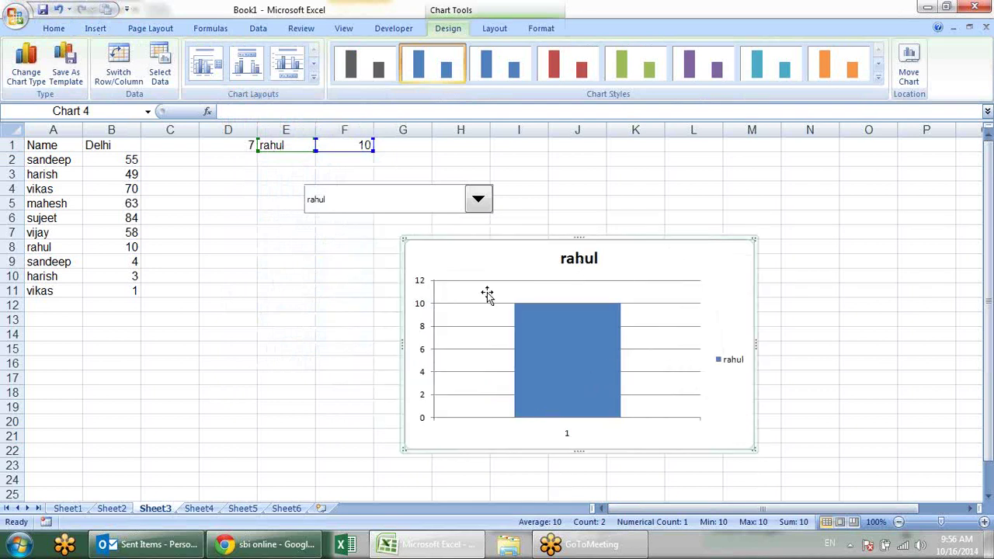
# Test the chart by choosing vikas, sandeep, sujeet and finally harish from the dropdown
pyautogui.click(587, 174)
pyautogui.click(470, 191)
pyautogui.click(422, 237)
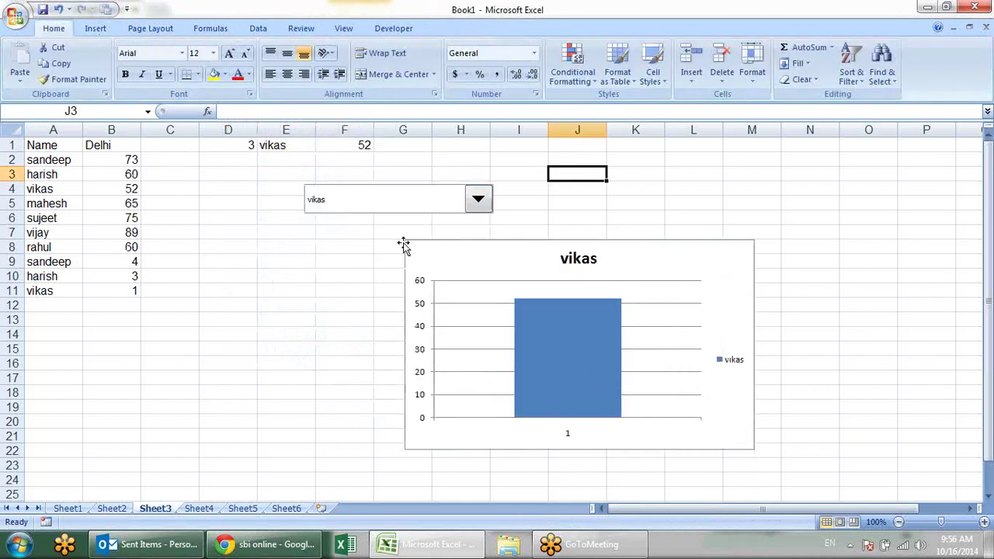
pyautogui.click(482, 198)
pyautogui.click(435, 304)
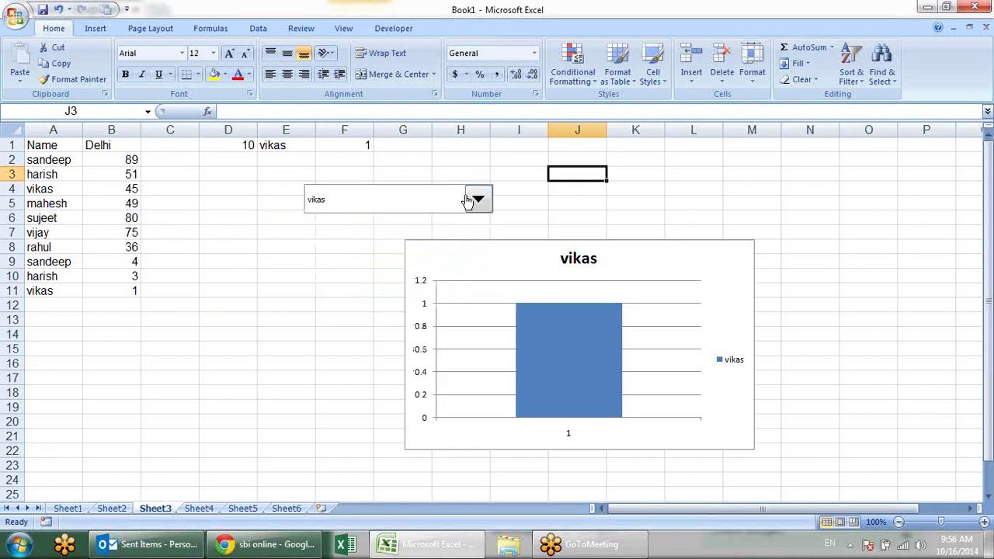
pyautogui.click(477, 199)
pyautogui.click(423, 237)
pyautogui.click(477, 198)
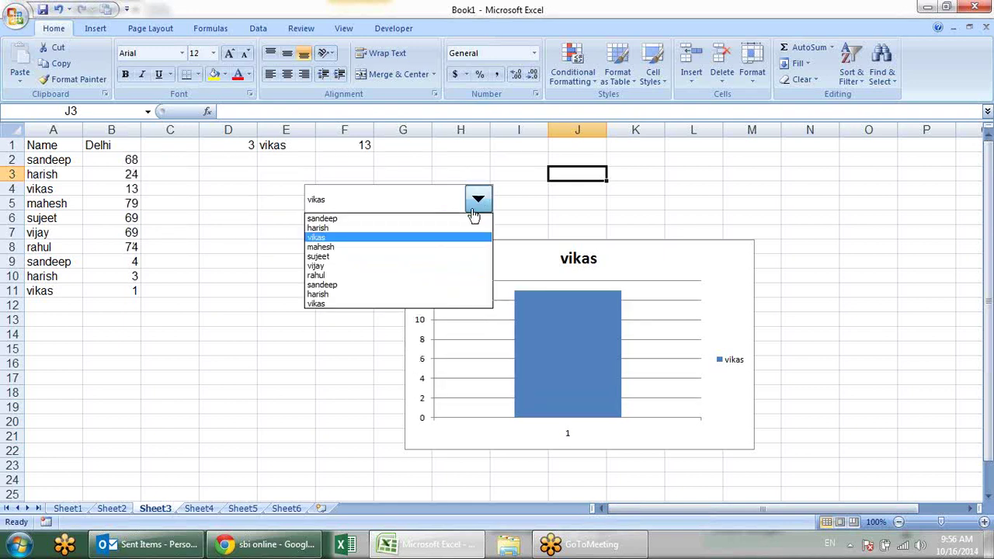
pyautogui.click(407, 285)
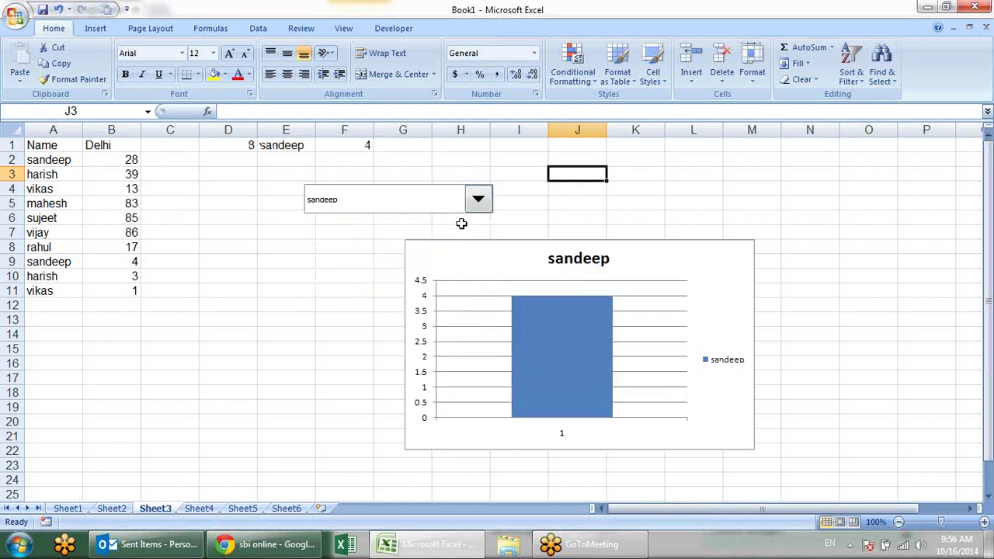
pyautogui.click(478, 199)
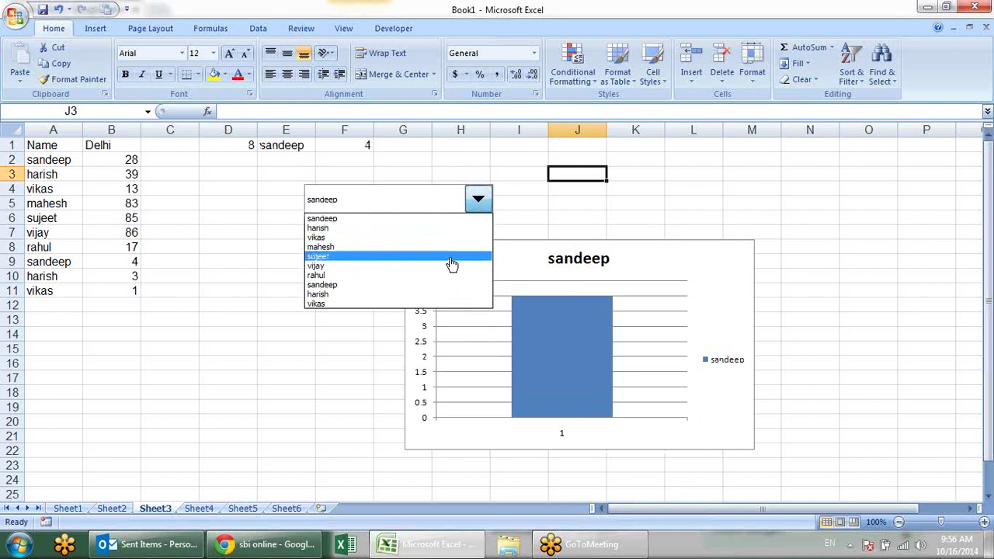
pyautogui.click(449, 258)
pyautogui.click(477, 199)
pyautogui.click(455, 294)
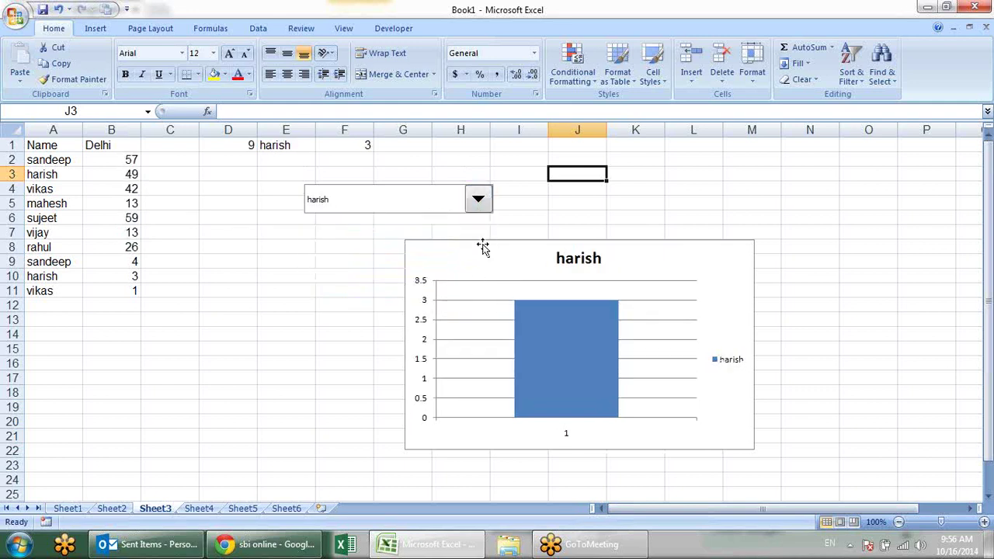
pyautogui.click(177, 145)
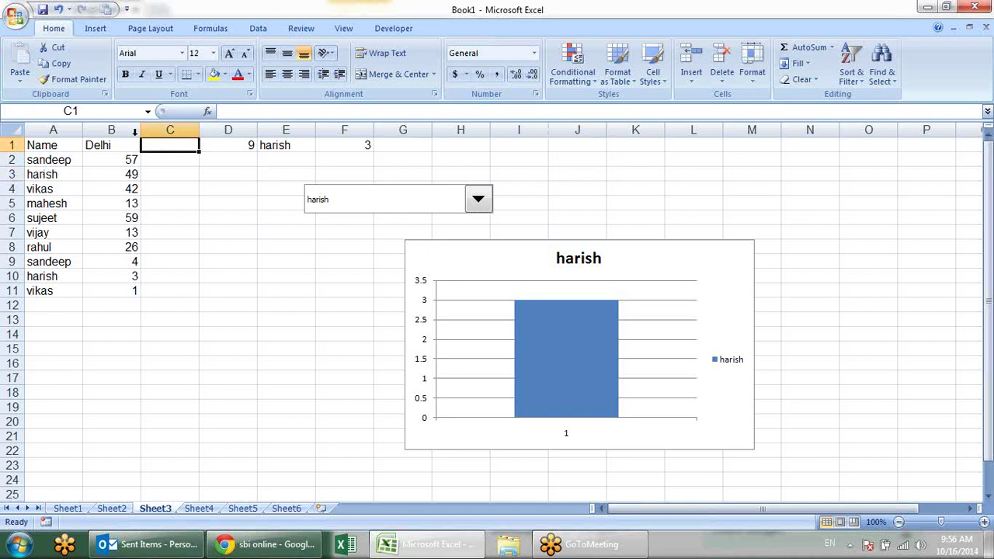
# Head column B 'Sales' and column C 'Target'
pyautogui.click(132, 145)
pyautogui.write('Sales')
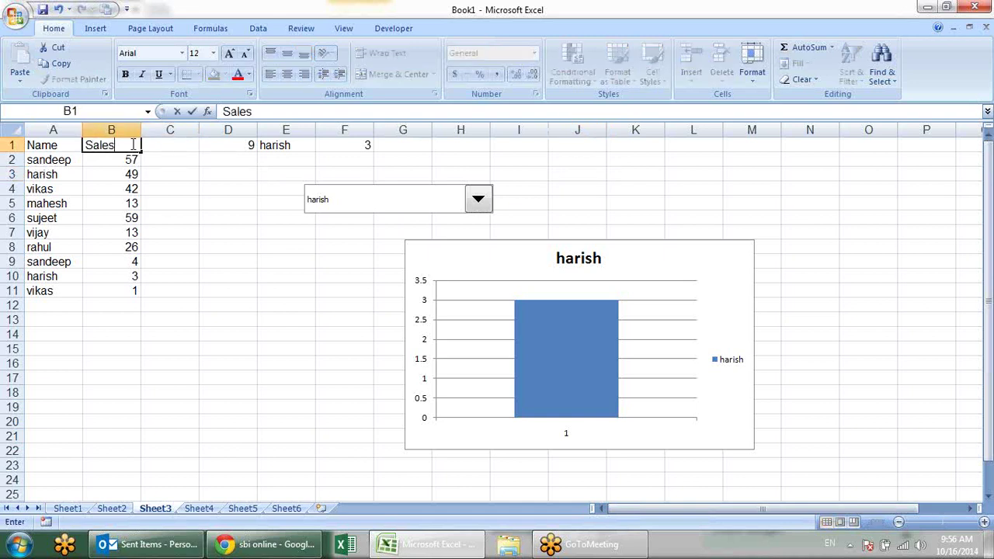
pyautogui.press('Tab')
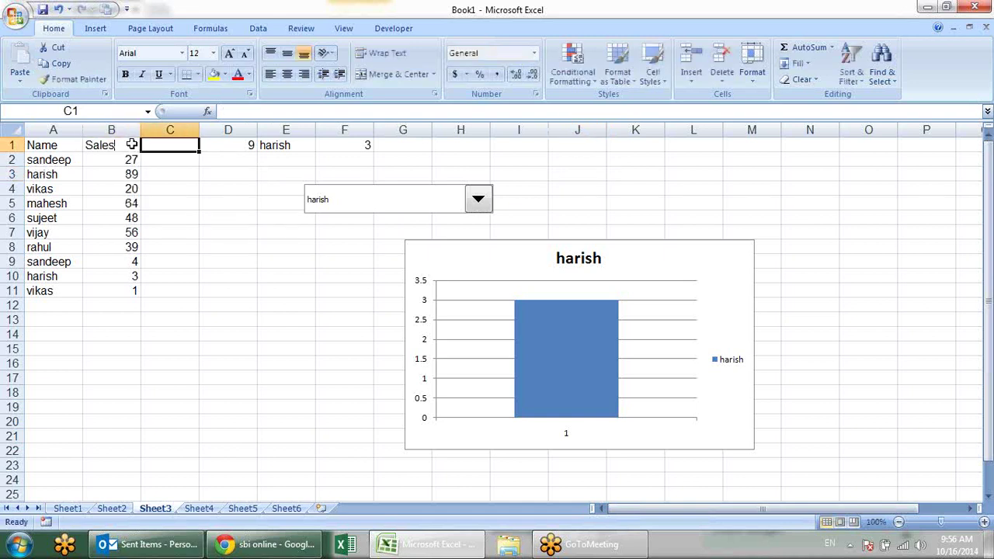
pyautogui.write('Target')
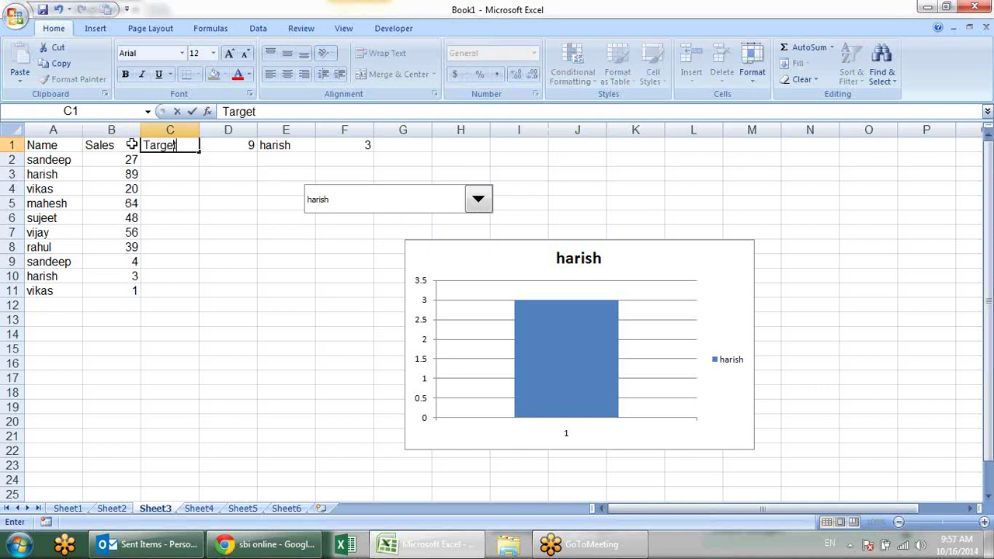
pyautogui.press('Return')
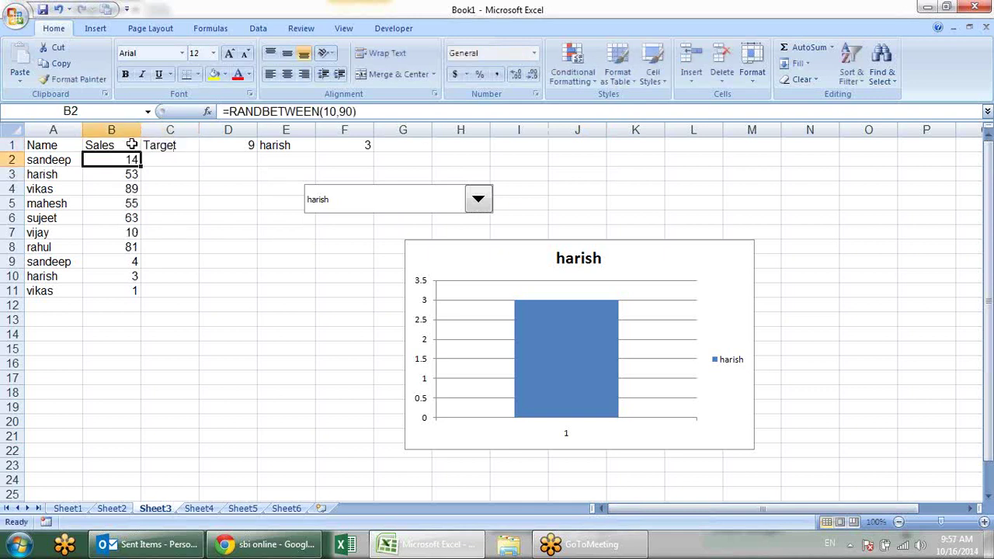
# Copy the RANDBETWEEN formula from B2 into C2:C11 and from B8 into B9:B11
pyautogui.hotkey('ctrl', 'c')
pyautogui.moveTo(179, 159); pyautogui.dragTo(167, 291)
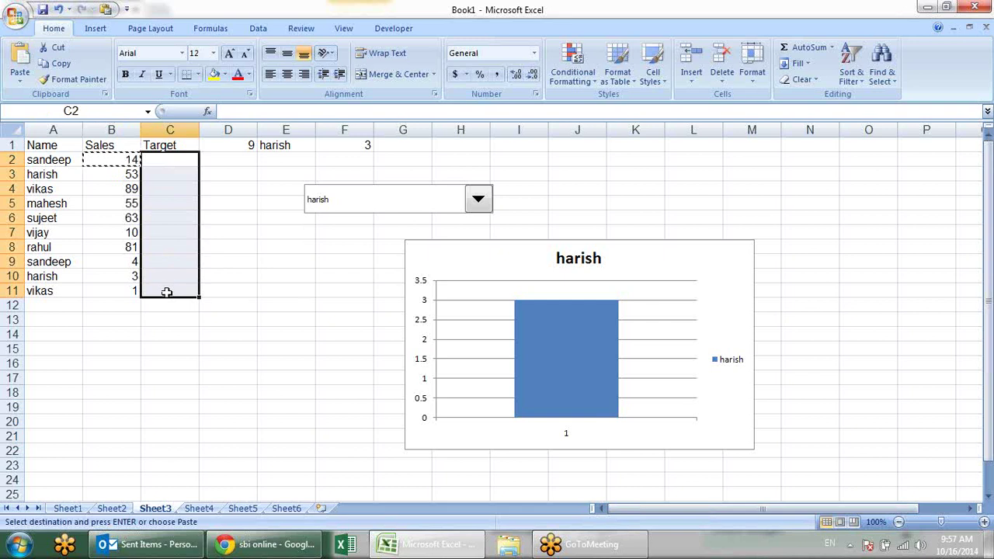
pyautogui.press('Return')
pyautogui.click(126, 244)
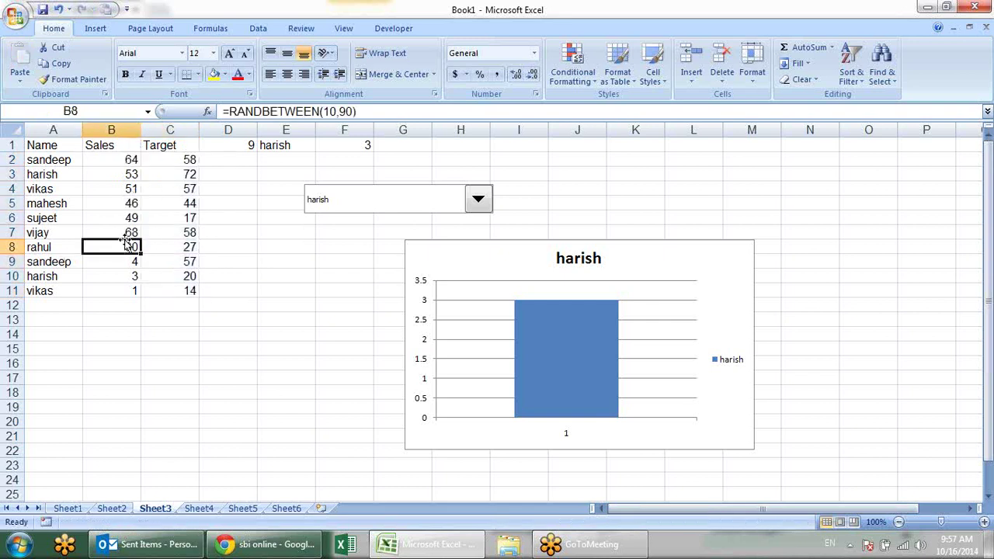
pyautogui.hotkey('ctrl', 'c')
pyautogui.moveTo(129, 262); pyautogui.dragTo(130, 291)
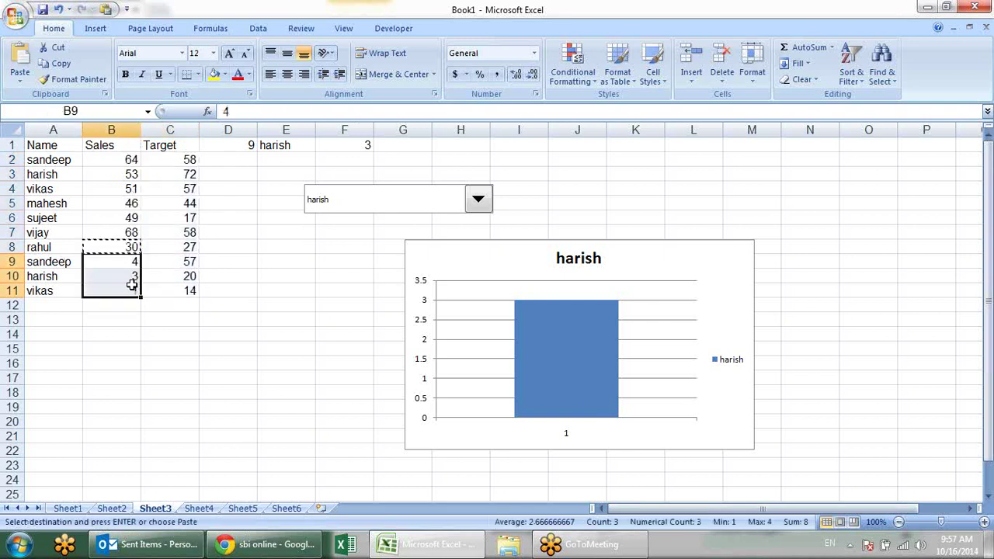
pyautogui.press('Return')
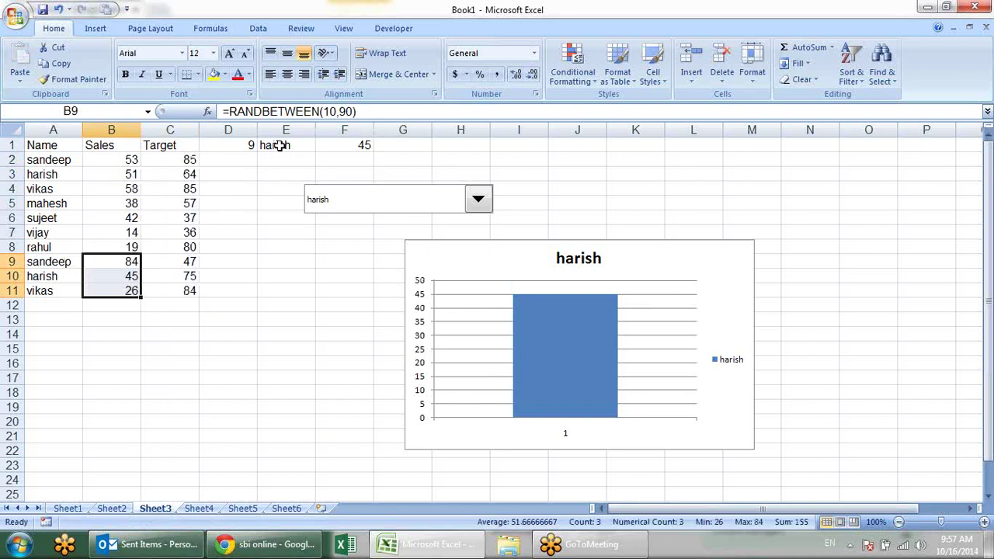
pyautogui.click(279, 145)
pyautogui.click(344, 145)
# Enter =INDEX(C2:C11,D1) in G1 to look up the chosen Target value
pyautogui.click(409, 141)
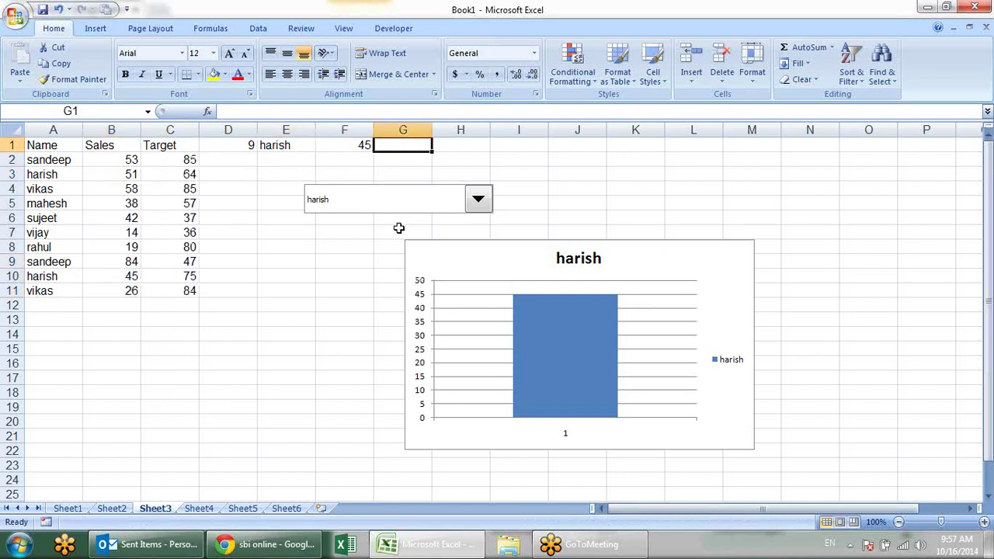
pyautogui.write('=')
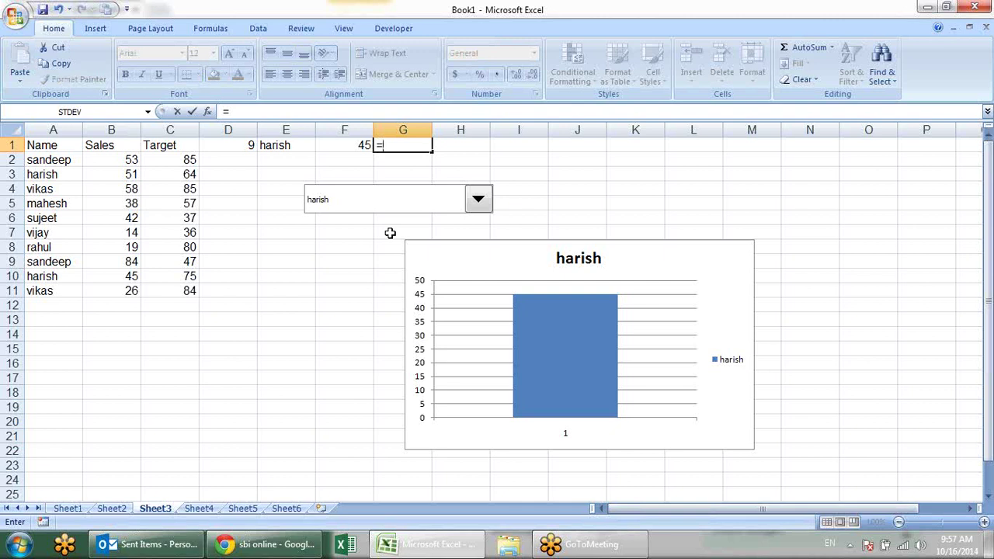
pyautogui.write('ind')
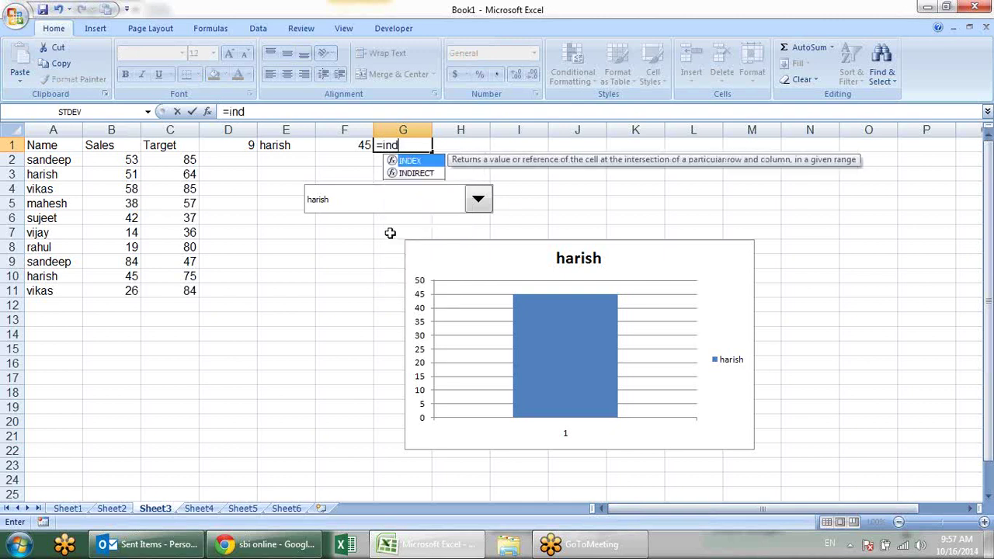
pyautogui.press('Tab')
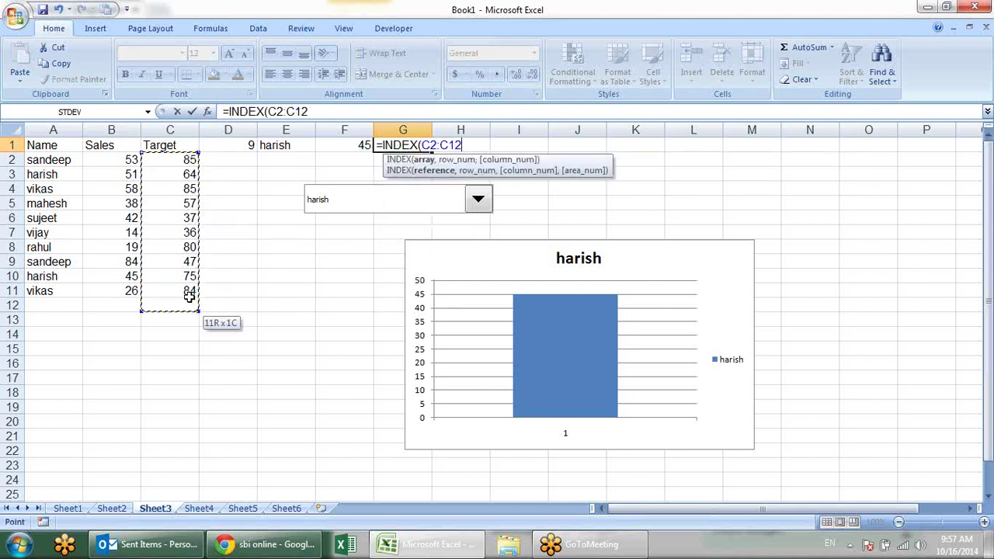
pyautogui.moveTo(190, 160); pyautogui.dragTo(191, 303)
pyautogui.write(',')
pyautogui.click(242, 148)
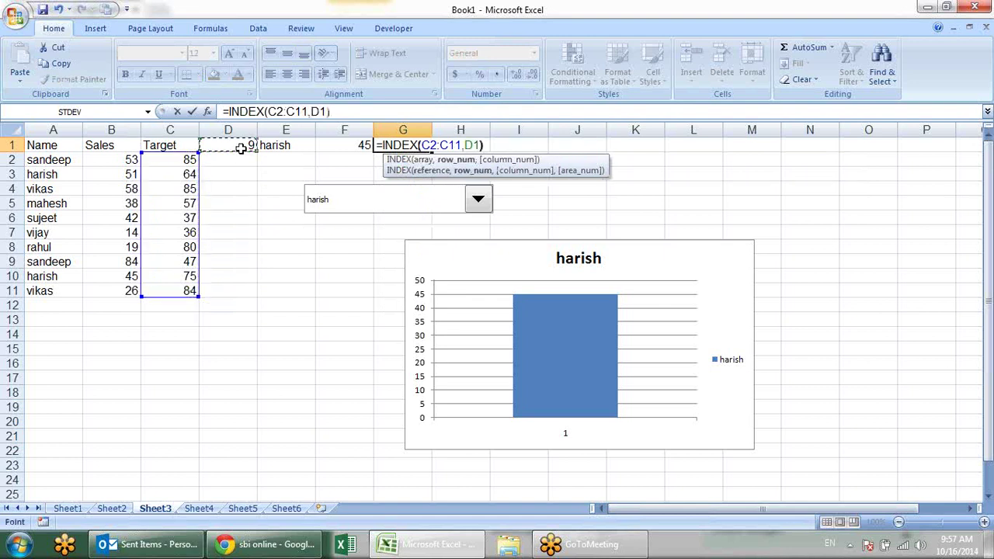
pyautogui.press('Return')
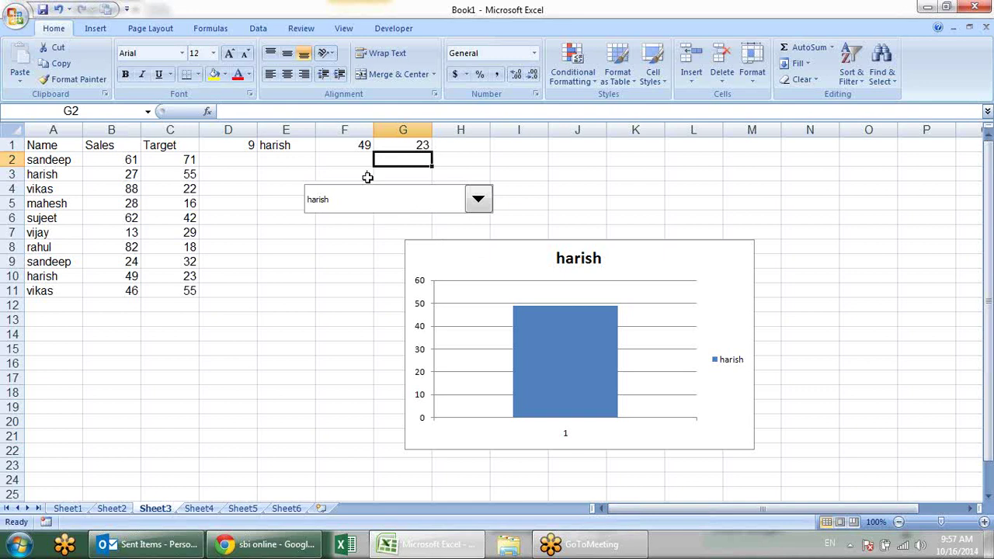
# Extend the chart series range from F1 to F1:G1 so it shows Sales and Target bars
pyautogui.click(518, 288)
pyautogui.click(562, 370)
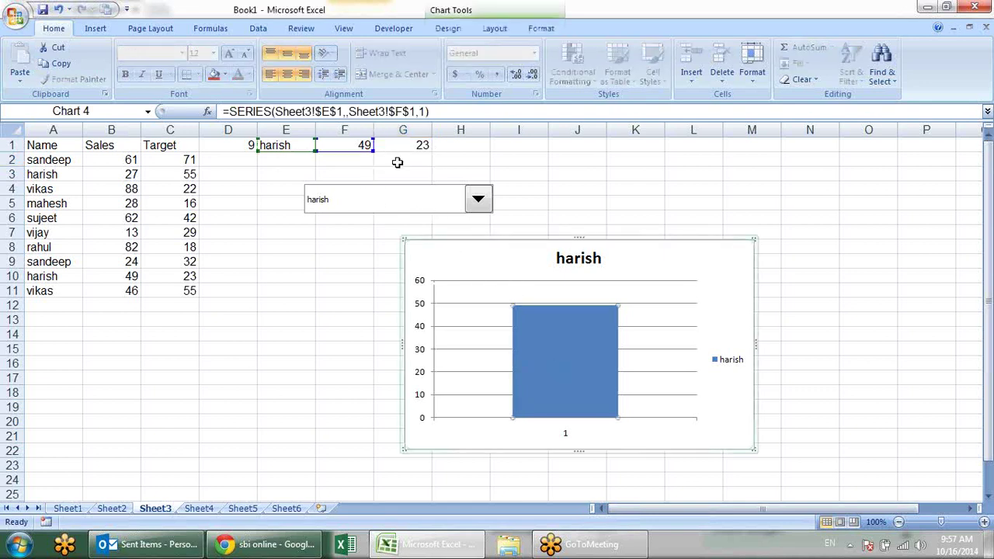
pyautogui.moveTo(381, 151); pyautogui.dragTo(431, 151)
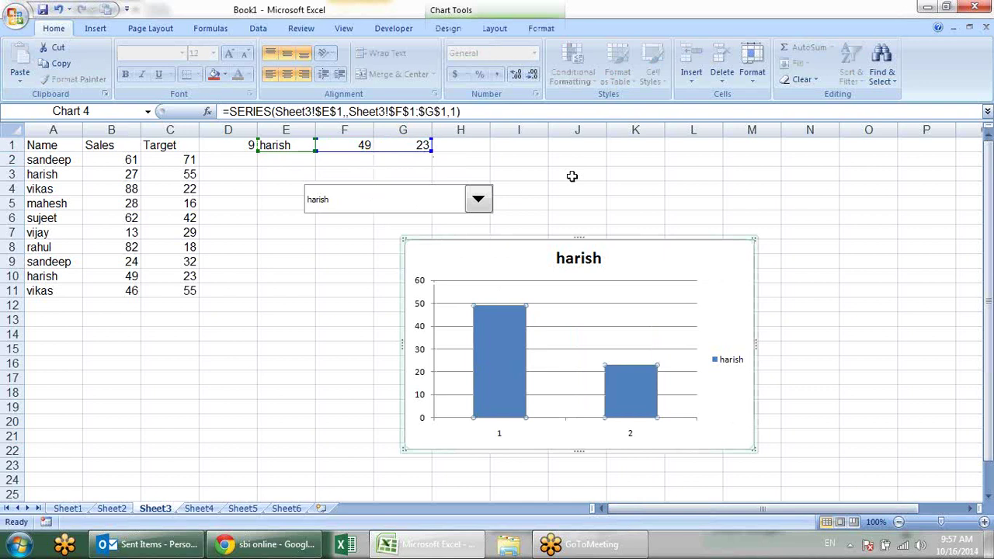
pyautogui.click(284, 291)
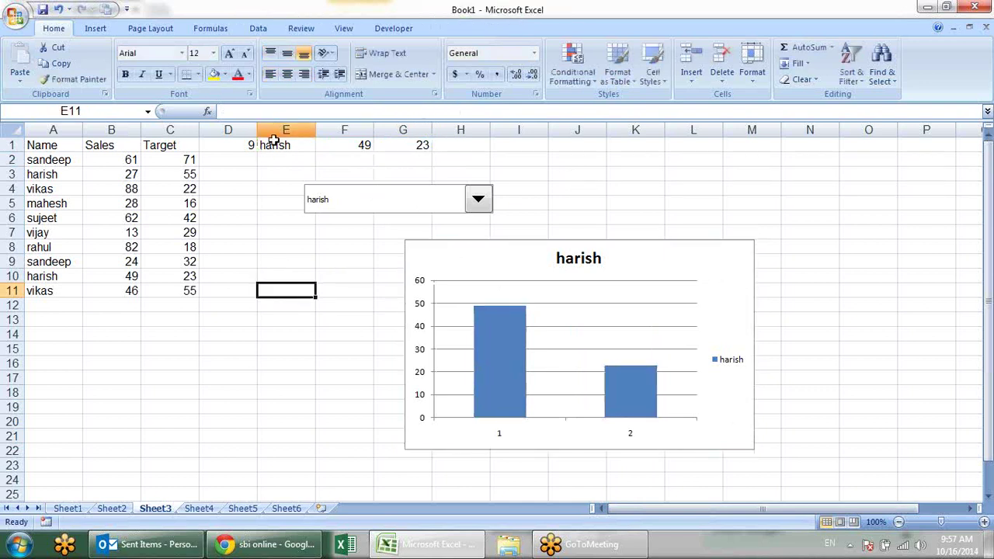
# Cut the lookup cells D1:G1 and paste them into row 2
pyautogui.moveTo(254, 147); pyautogui.dragTo(413, 145)
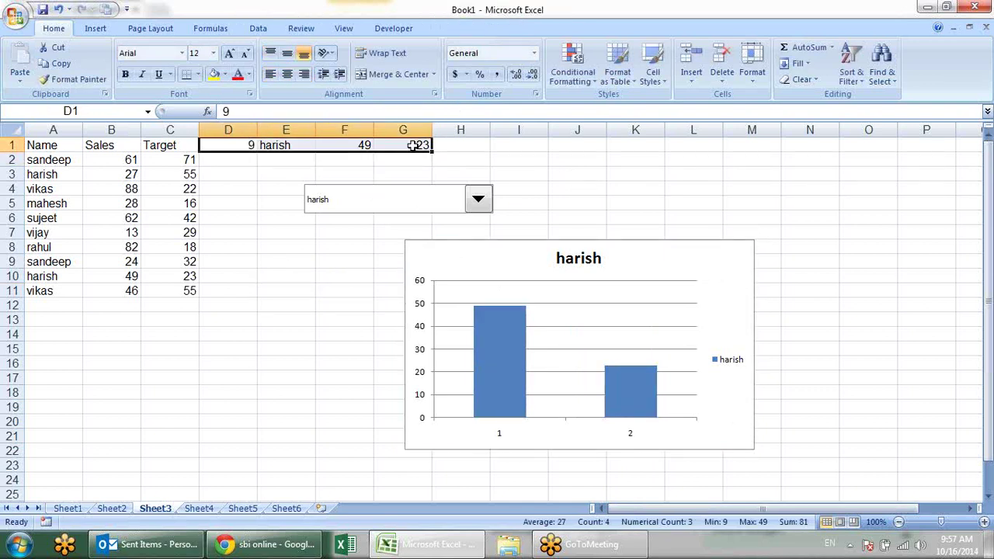
pyautogui.hotkey('ctrl', 'x')
pyautogui.press('Down')
pyautogui.press('Return')
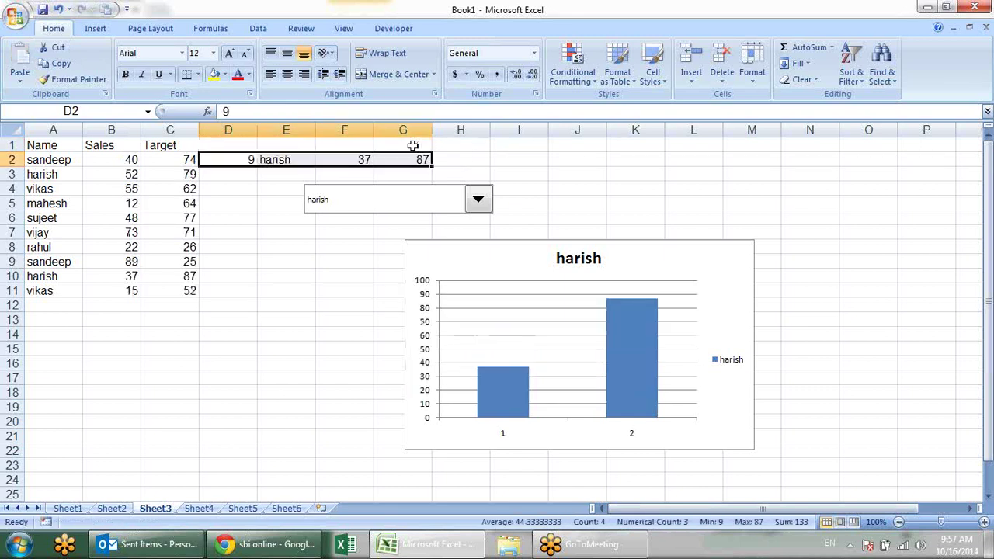
pyautogui.press('Up')
pyautogui.press('Right')
pyautogui.press('Right')
pyautogui.press('Left')
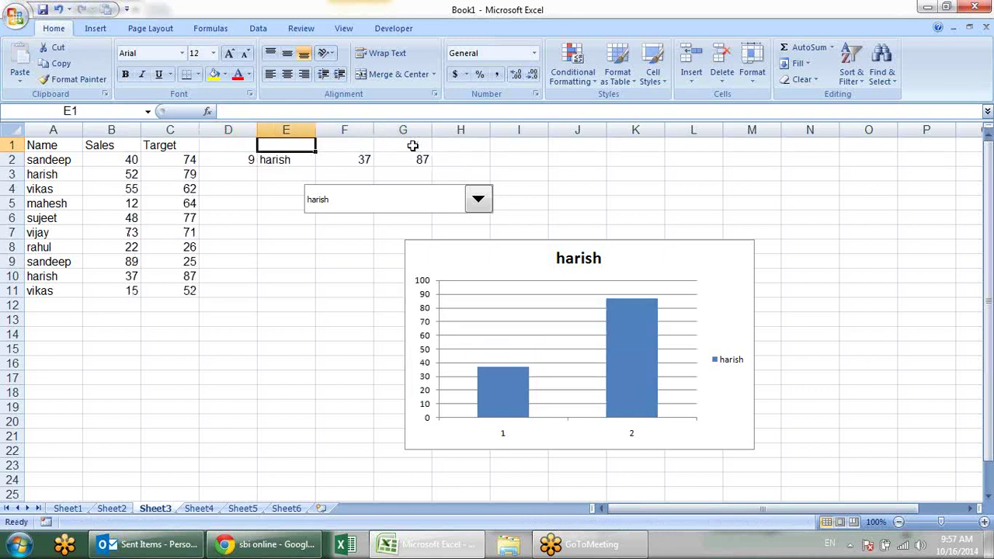
# Type the headers Name, Sales and Target in E1:G1
pyautogui.write('Name')
pyautogui.press('Tab')
pyautogui.write('Sa')
pyautogui.press('Tab')
pyautogui.write('T')
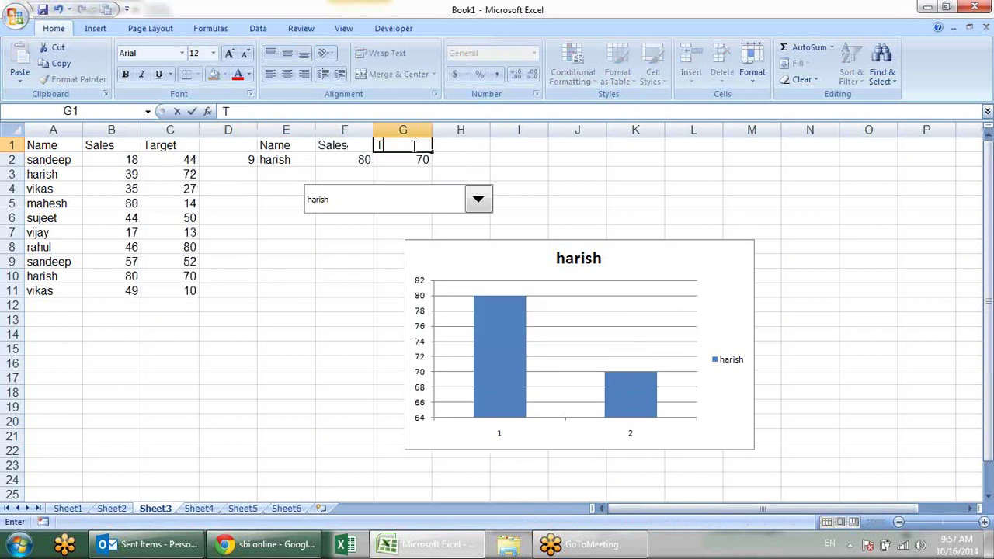
pyautogui.press('Return')
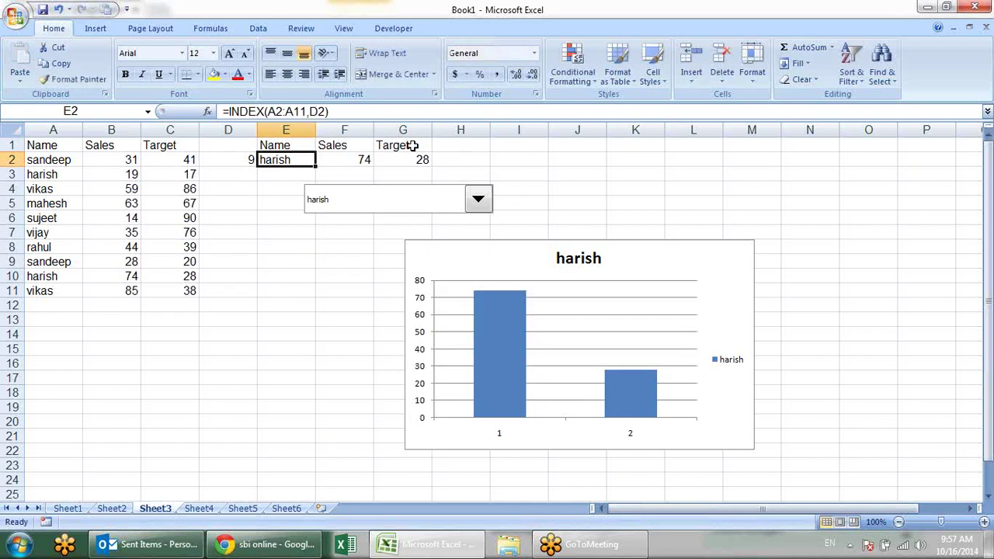
# Delete the old chart and select E1:G2
pyautogui.click(734, 271)
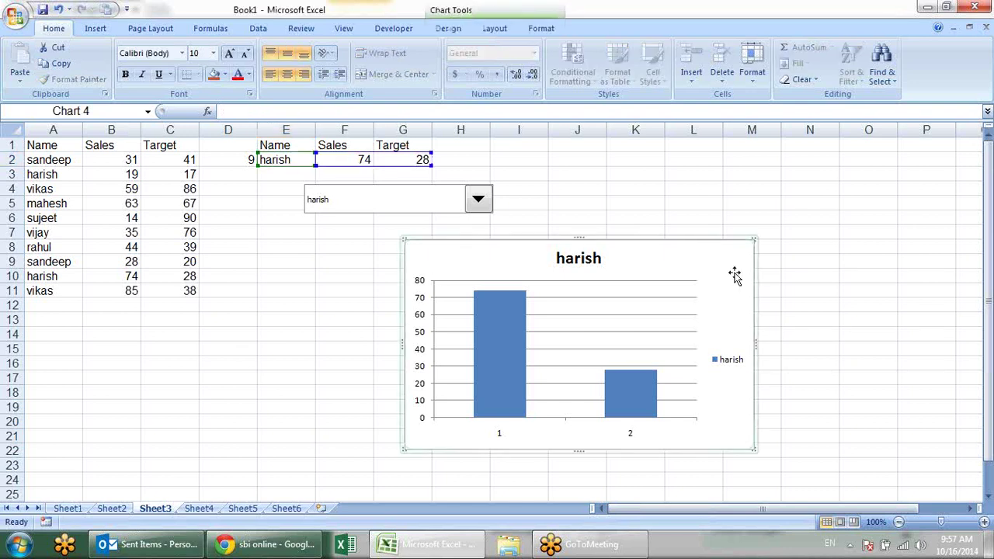
pyautogui.press('Delete')
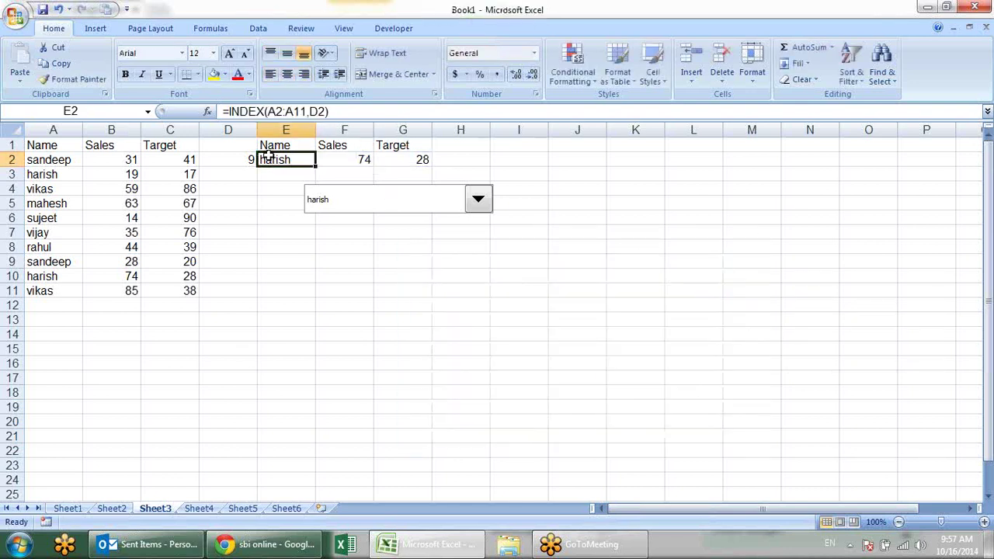
pyautogui.moveTo(284, 145); pyautogui.dragTo(398, 158)
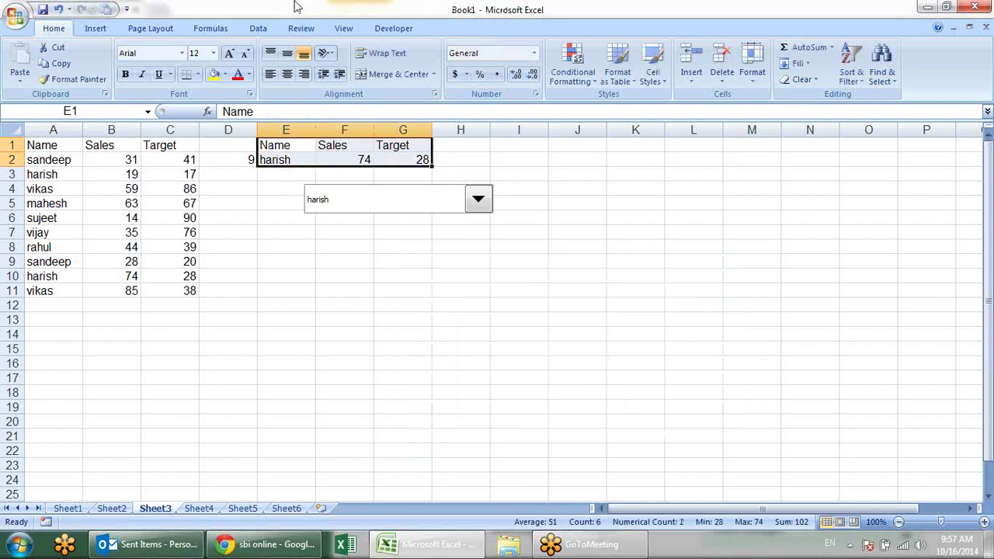
pyautogui.click(95, 28)
# Insert a clustered column chart of E1:G2
pyautogui.click(267, 73)
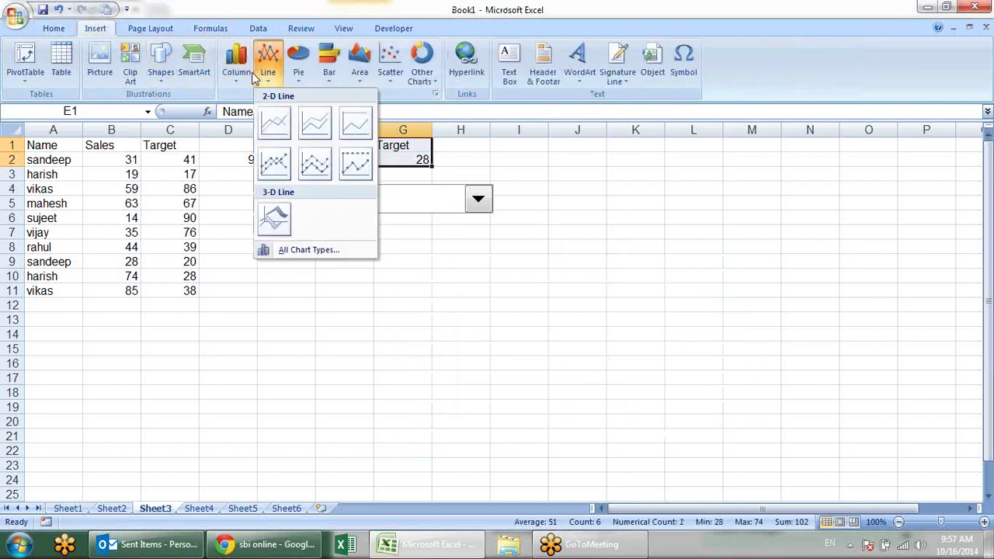
pyautogui.click(239, 77)
pyautogui.click(240, 123)
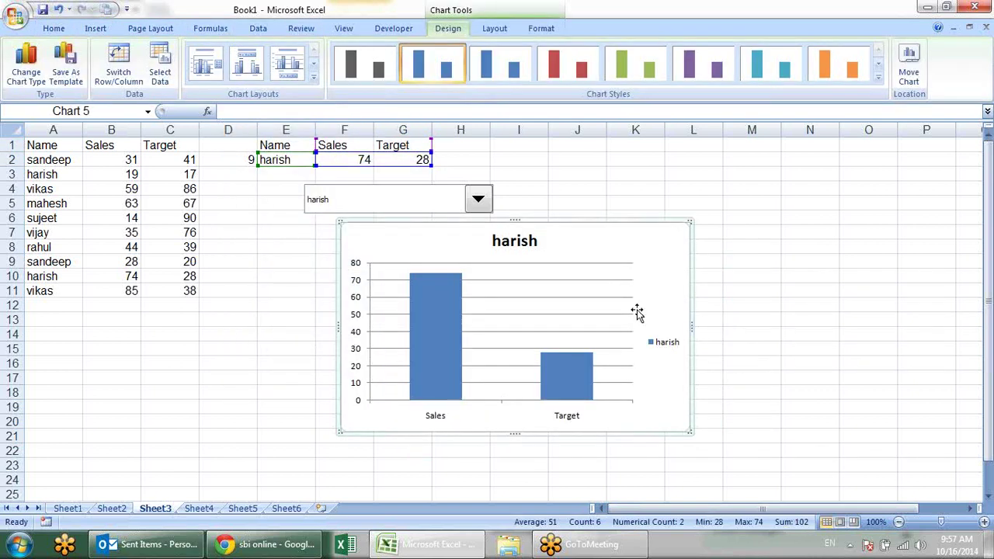
# Give the chart's bar series a solid yellow fill via Format Data Series
pyautogui.click(563, 381)
pyautogui.rightClick(563, 368)
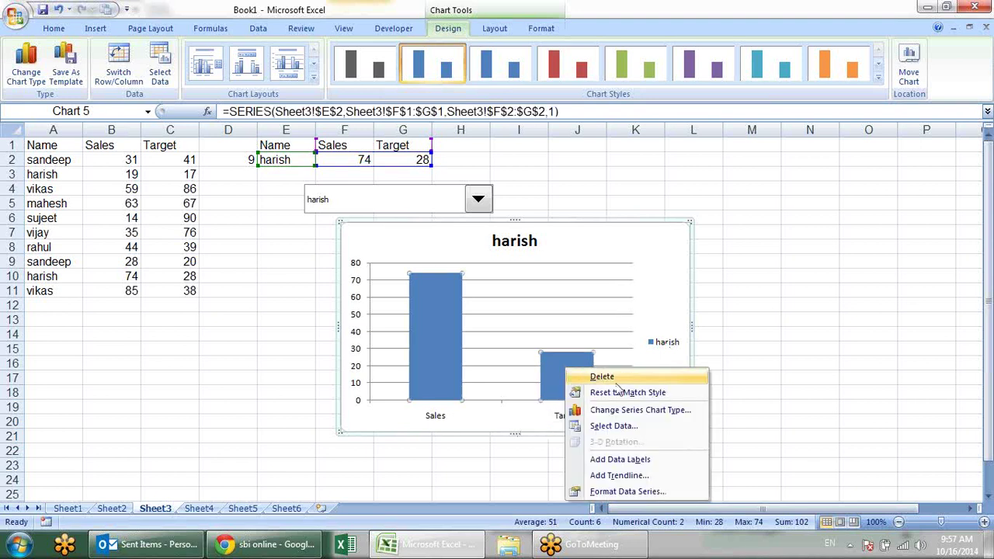
pyautogui.click(629, 492)
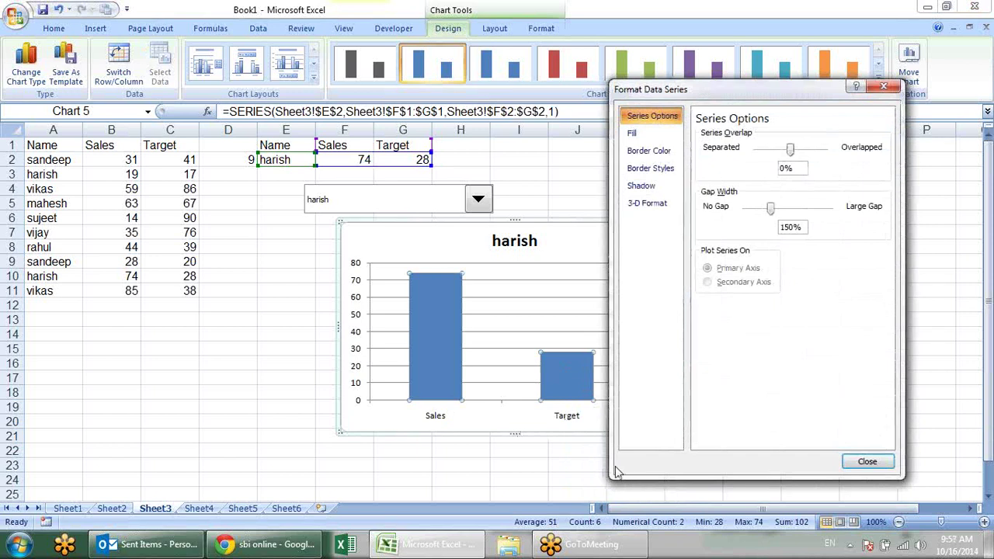
pyautogui.click(632, 133)
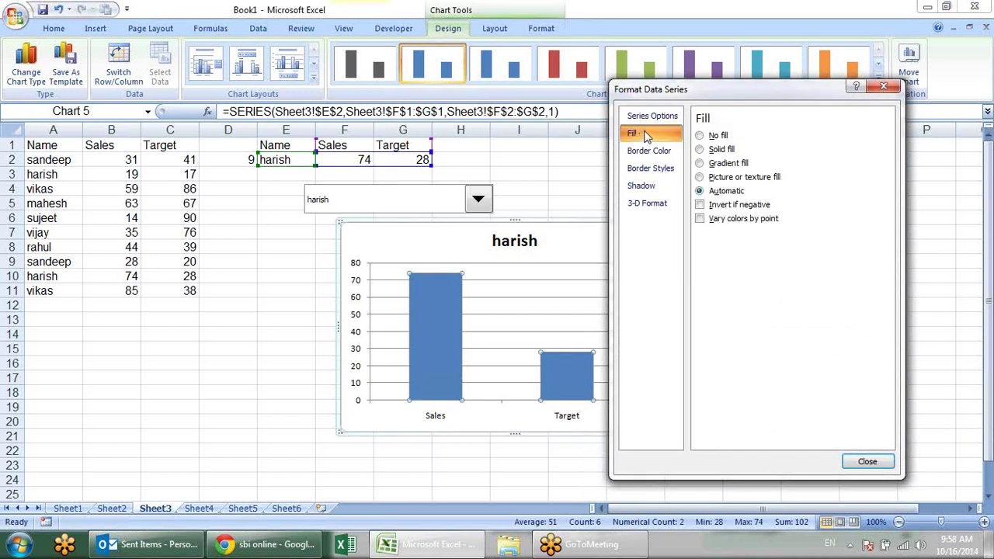
pyautogui.click(711, 151)
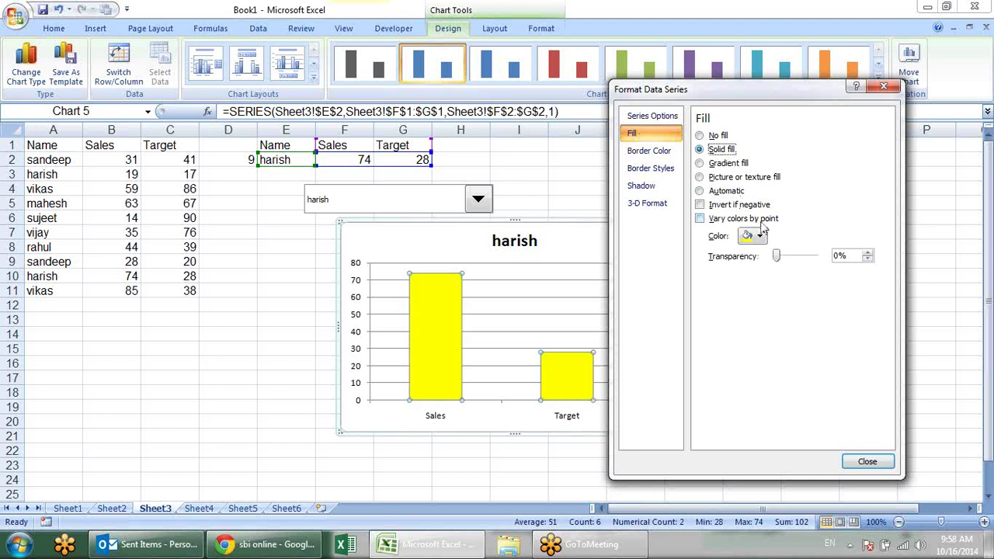
pyautogui.click(759, 236)
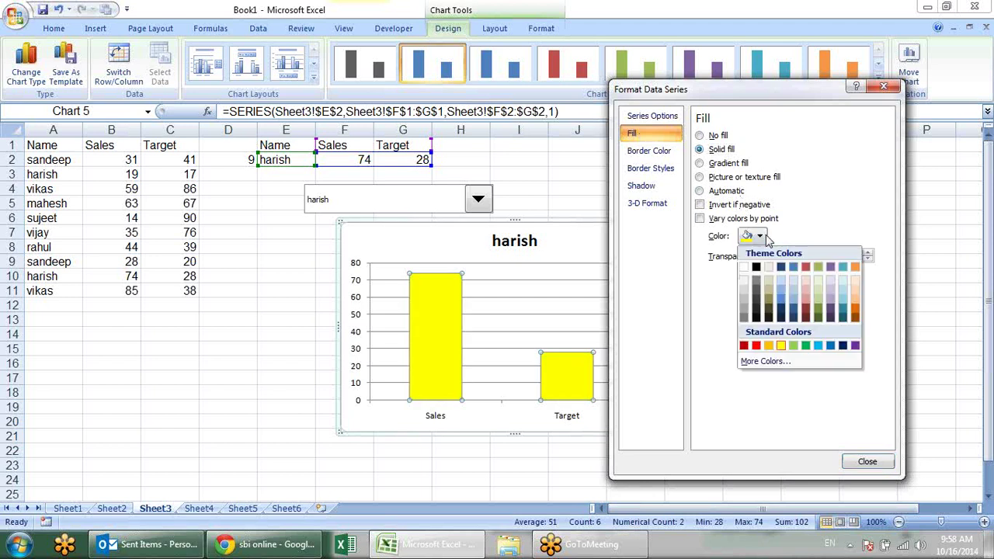
pyautogui.click(756, 347)
pyautogui.press('Escape')
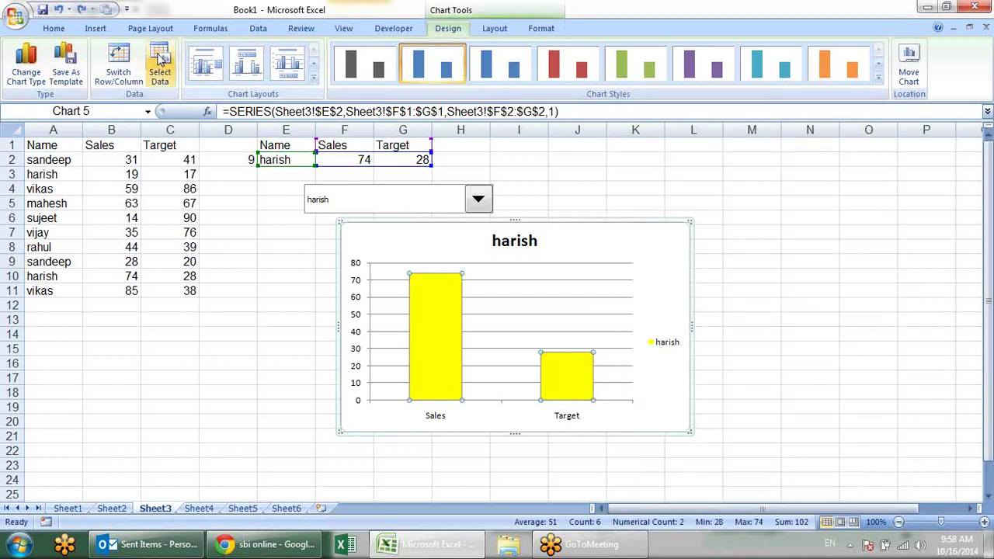
# Switch rows and columns so Sales and Target become separate series
pyautogui.click(121, 66)
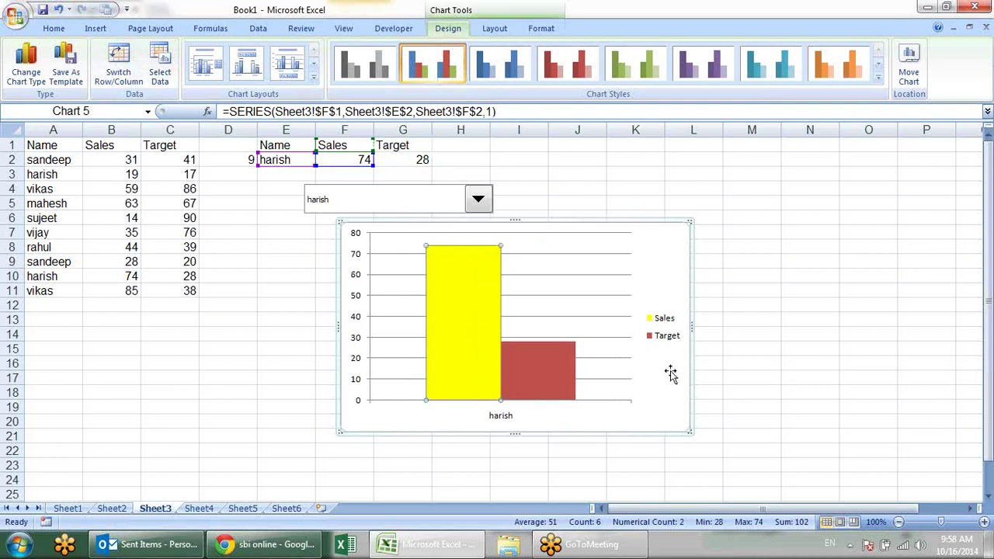
pyautogui.click(669, 342)
pyautogui.click(461, 303)
pyautogui.click(572, 396)
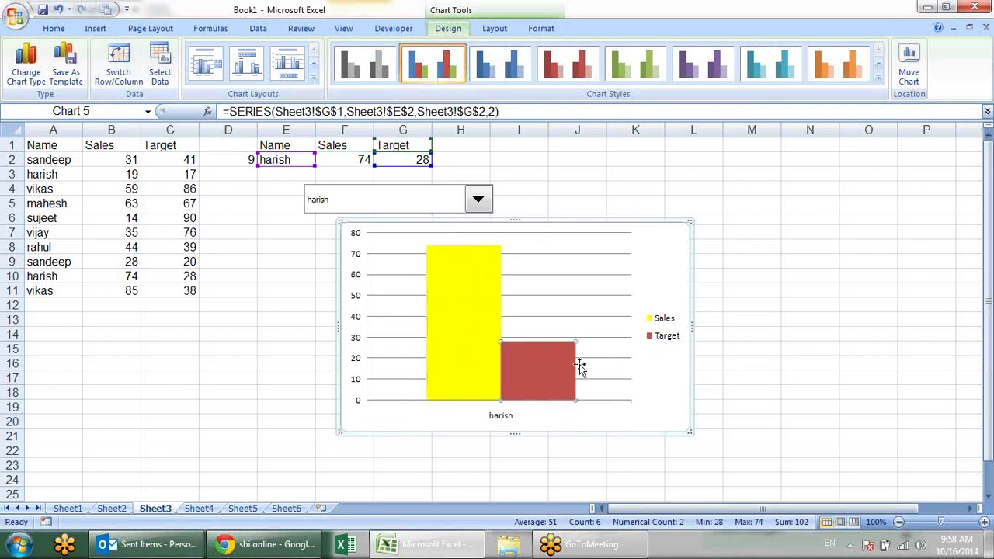
# Test the chart by choosing sujeet, harish, other names and vikas from the dropdown
pyautogui.click(479, 199)
pyautogui.click(410, 257)
pyautogui.click(478, 200)
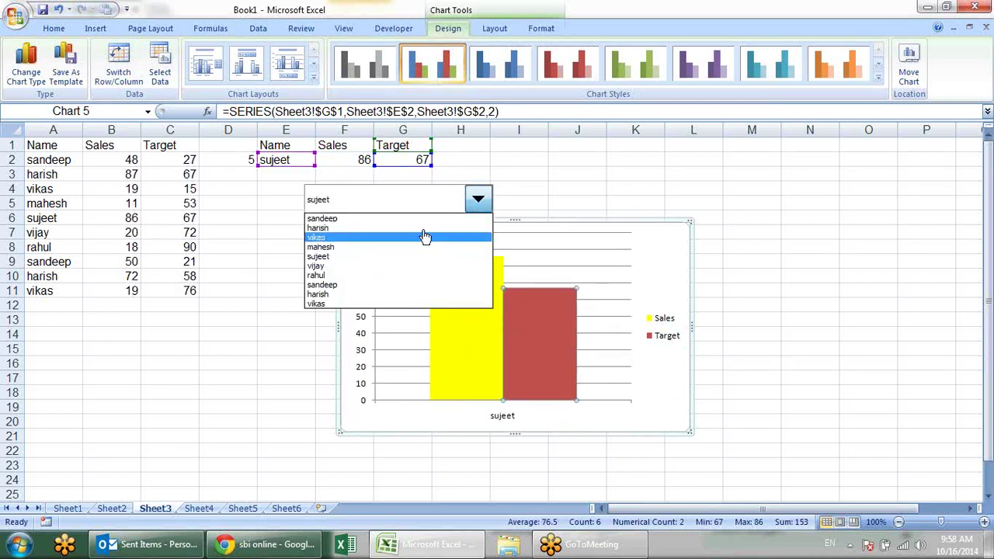
pyautogui.click(424, 230)
pyautogui.click(478, 200)
pyautogui.click(446, 293)
pyautogui.click(477, 199)
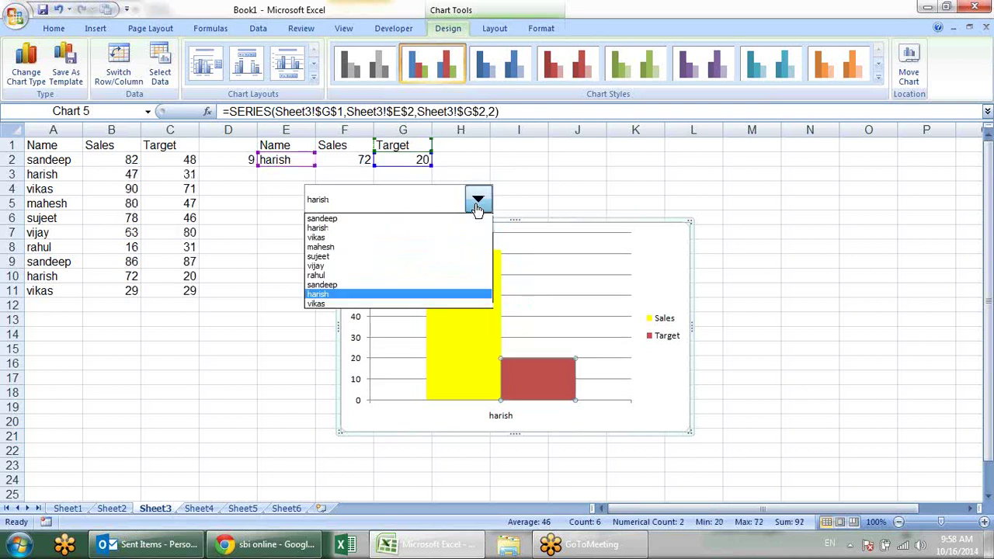
pyautogui.click(449, 276)
pyautogui.click(478, 199)
pyautogui.click(445, 237)
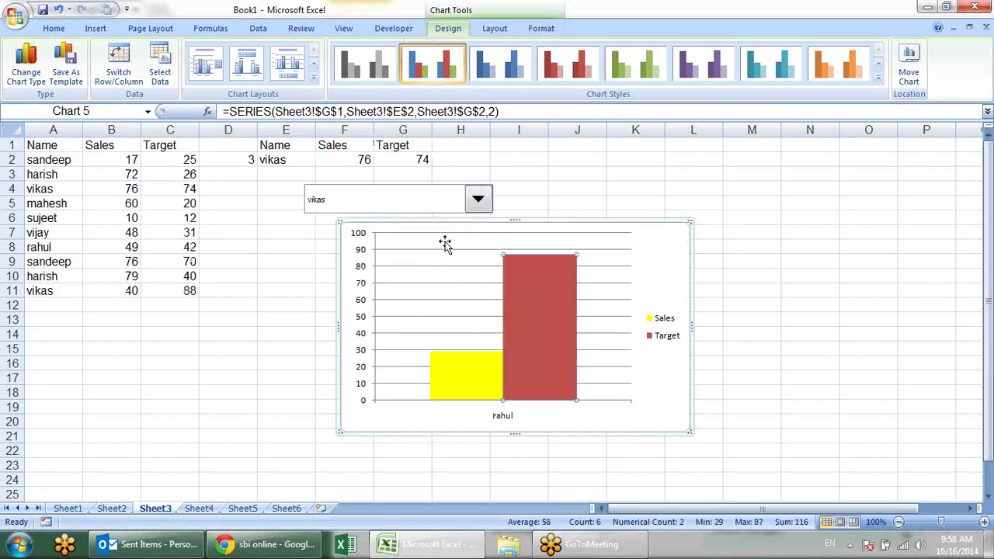
# Add data labels to the Sales and Target bars, then show rahul (54 and 14)
pyautogui.rightClick(478, 278)
pyautogui.click(548, 370)
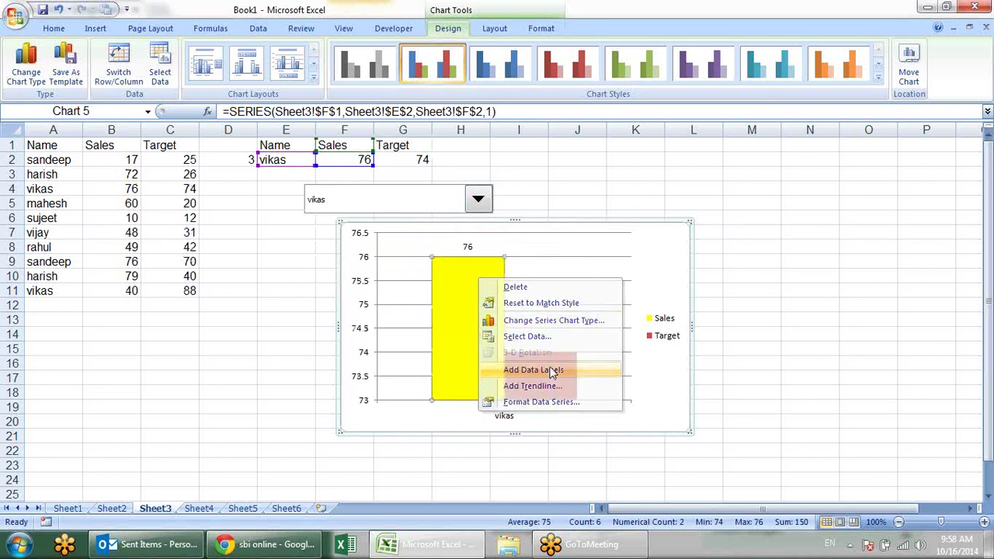
pyautogui.rightClick(537, 358)
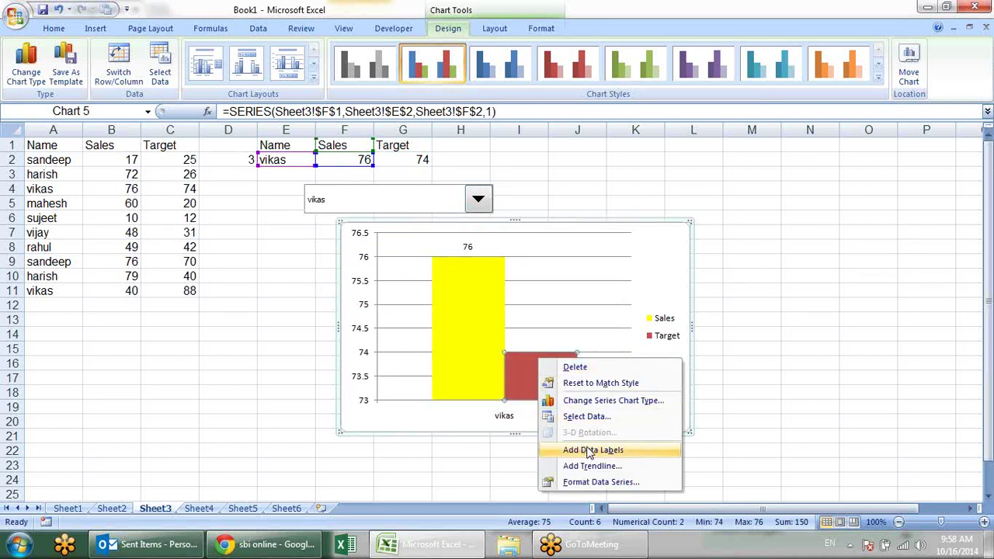
pyautogui.click(596, 450)
pyautogui.click(479, 200)
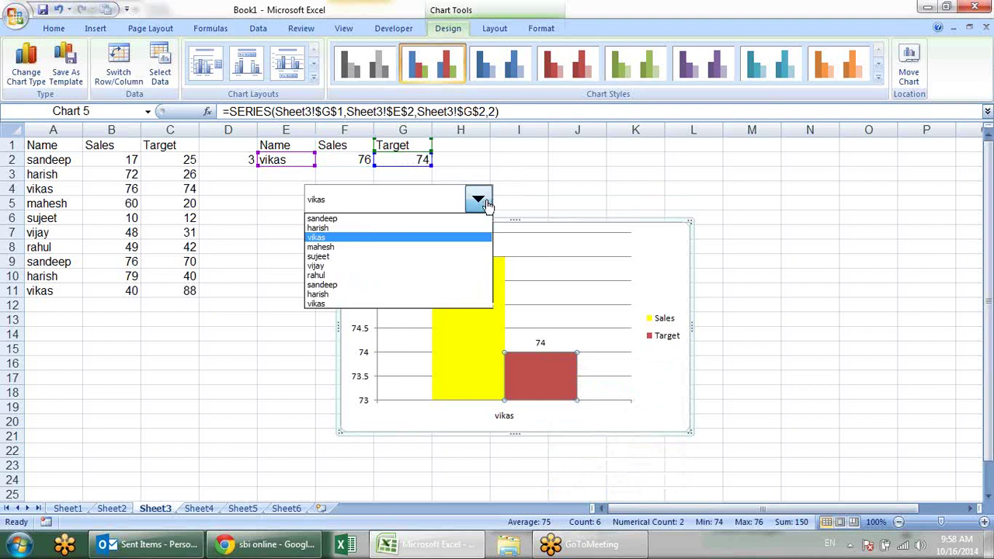
pyautogui.click(401, 278)
# Move the name dropdown aside and lower the plot area's top edge
pyautogui.rightClick(411, 189)
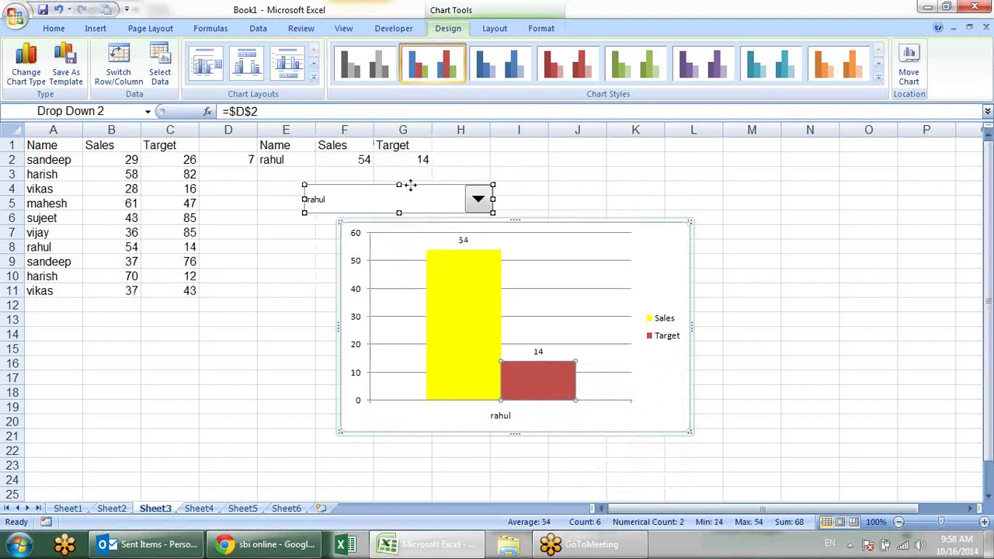
pyautogui.click(377, 189)
pyautogui.moveTo(381, 187); pyautogui.dragTo(420, 438)
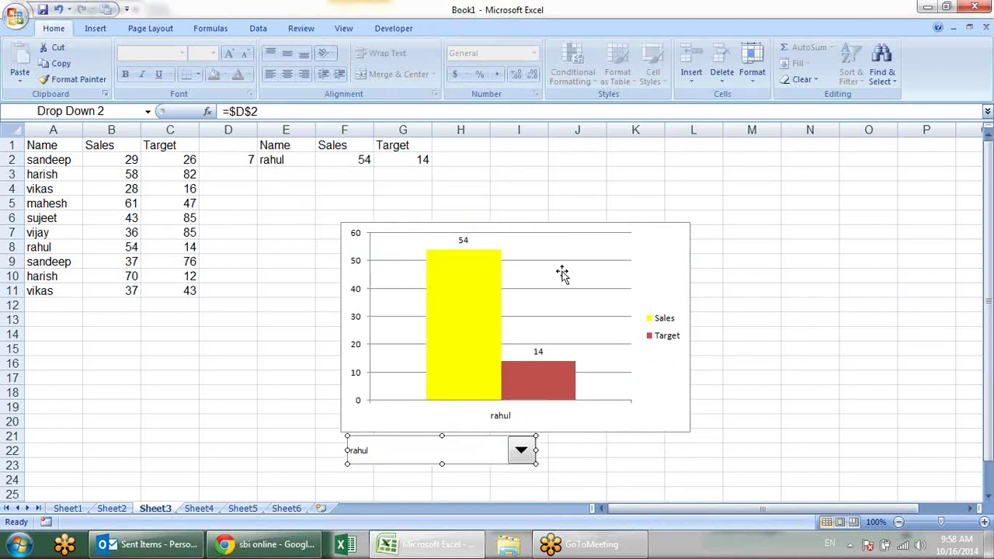
pyautogui.click(563, 264)
pyautogui.moveTo(504, 233); pyautogui.dragTo(509, 300)
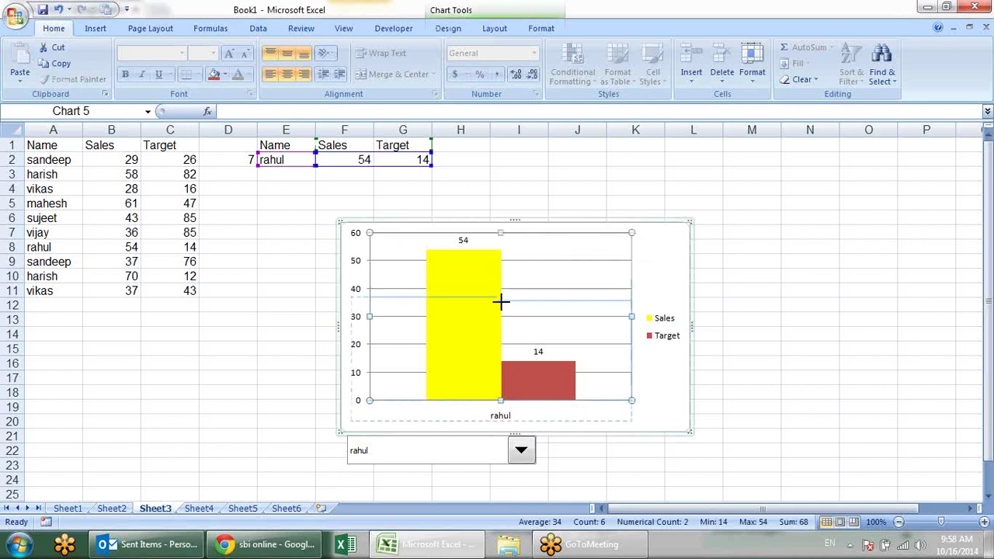
# Place the name dropdown in the freed space at the top of the chart
pyautogui.rightClick(494, 454)
pyautogui.press('Escape')
pyautogui.moveTo(471, 445); pyautogui.dragTo(481, 245)
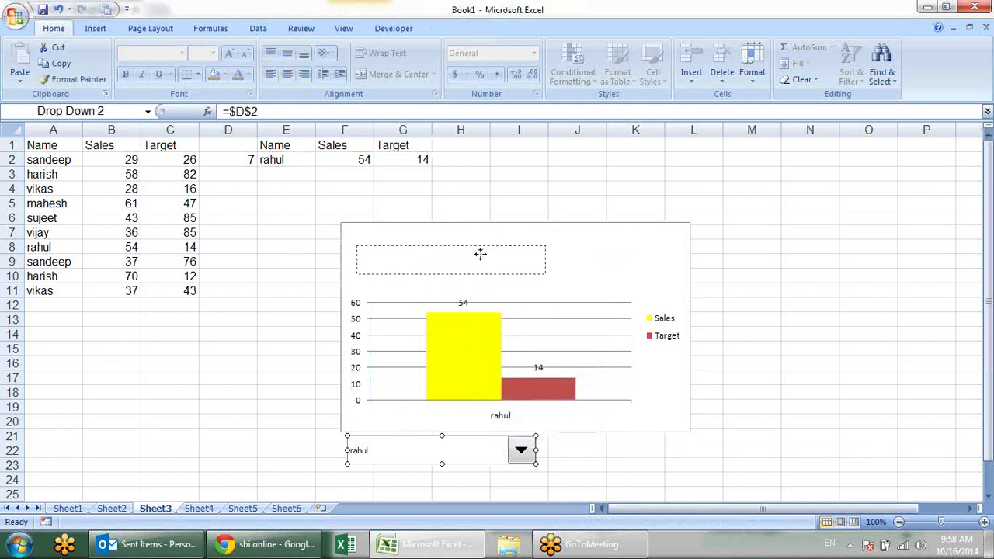
pyautogui.click(810, 232)
# Test the chart by choosing mahesh, rahul, harish and finally vikas (76 and 49)
pyautogui.click(526, 250)
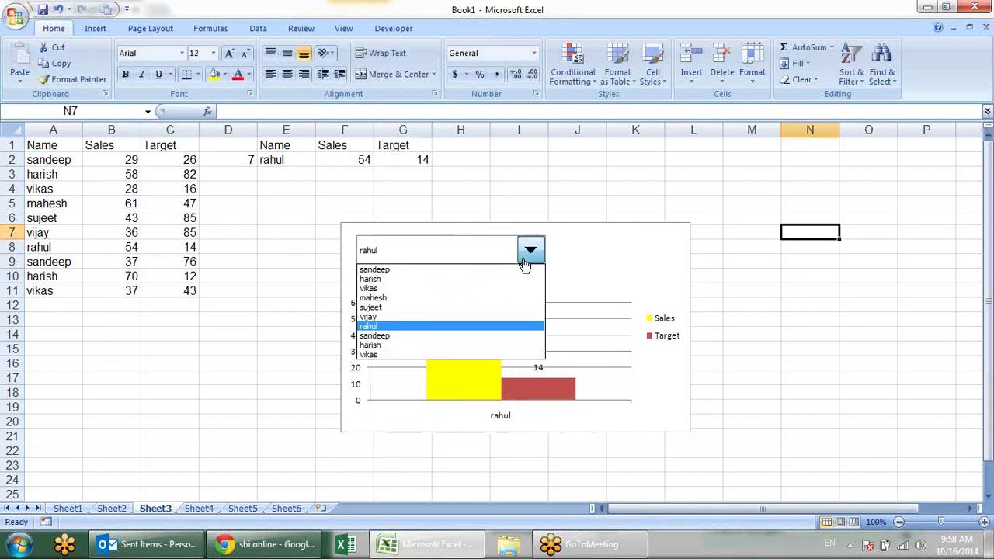
pyautogui.click(521, 296)
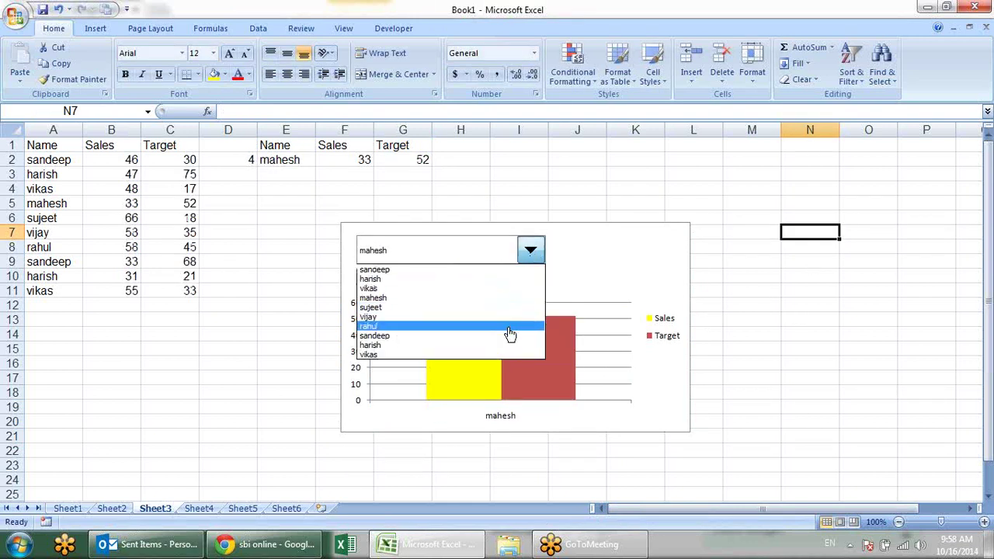
pyautogui.click(508, 326)
pyautogui.click(531, 256)
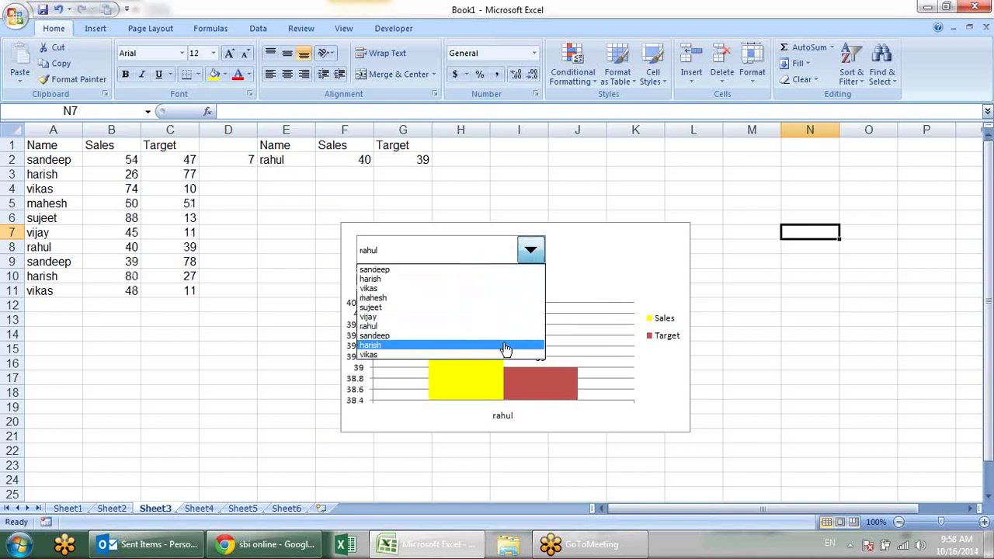
pyautogui.click(505, 346)
pyautogui.click(530, 251)
pyautogui.click(481, 289)
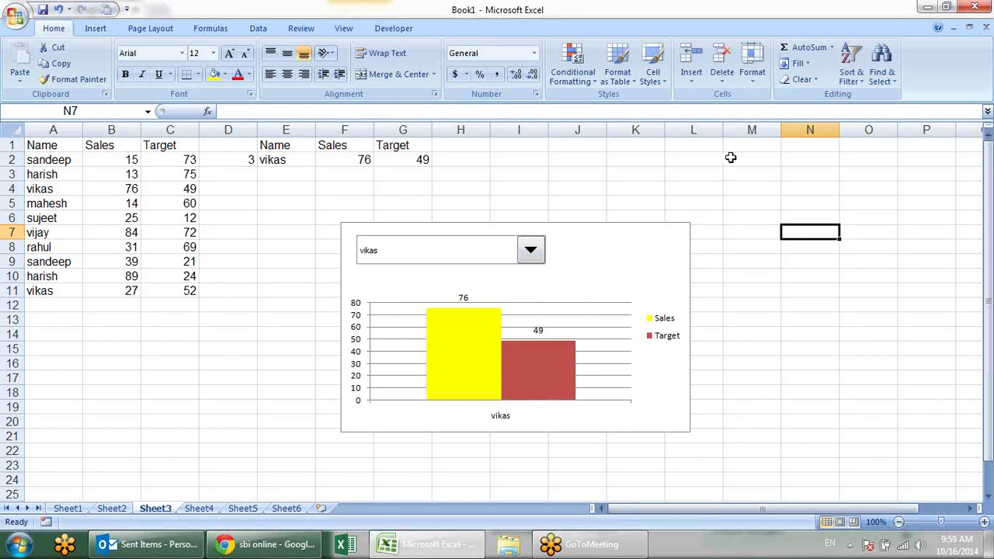
pyautogui.click(733, 209)
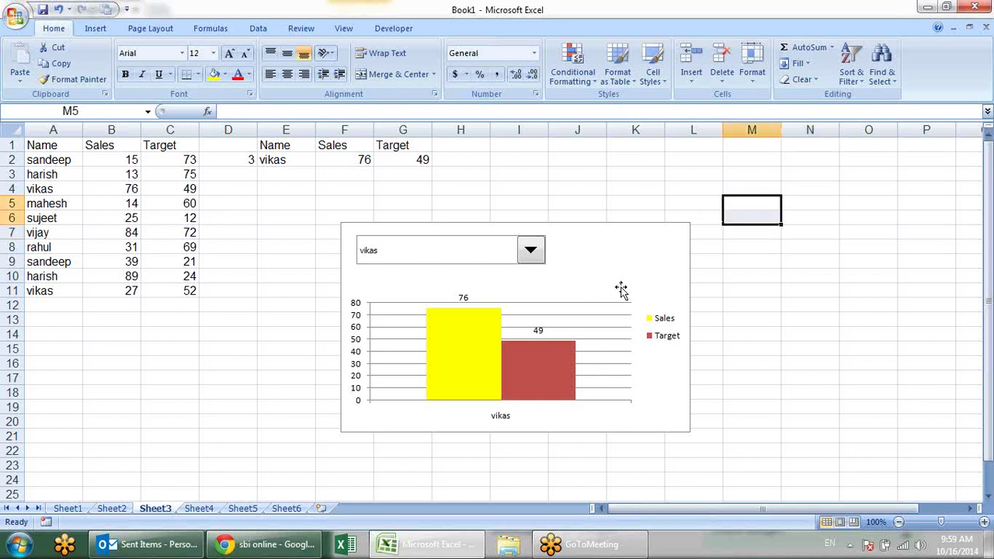
pyautogui.click(726, 275)
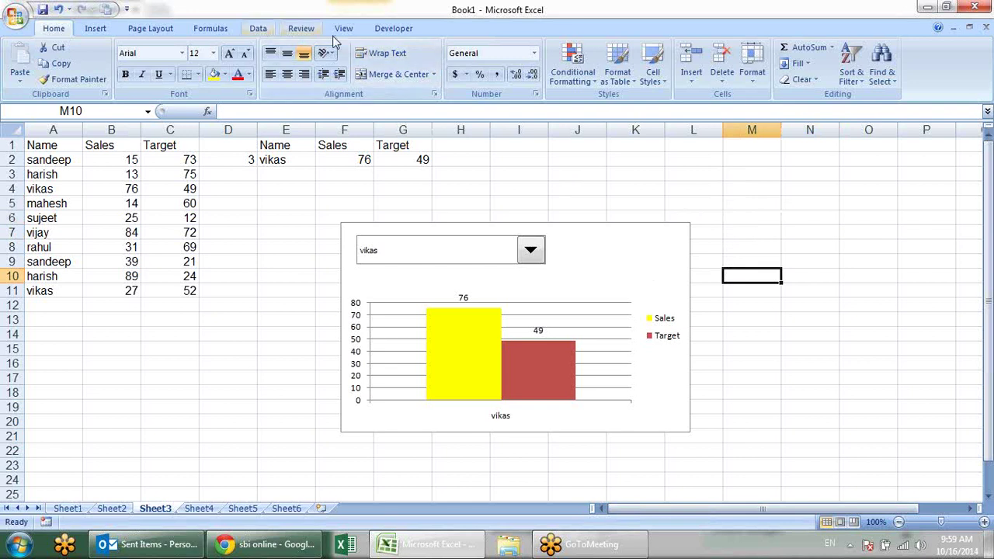
# Draw a form check box in the chart's top-right area and label it Vs
pyautogui.click(374, 31)
pyautogui.click(196, 69)
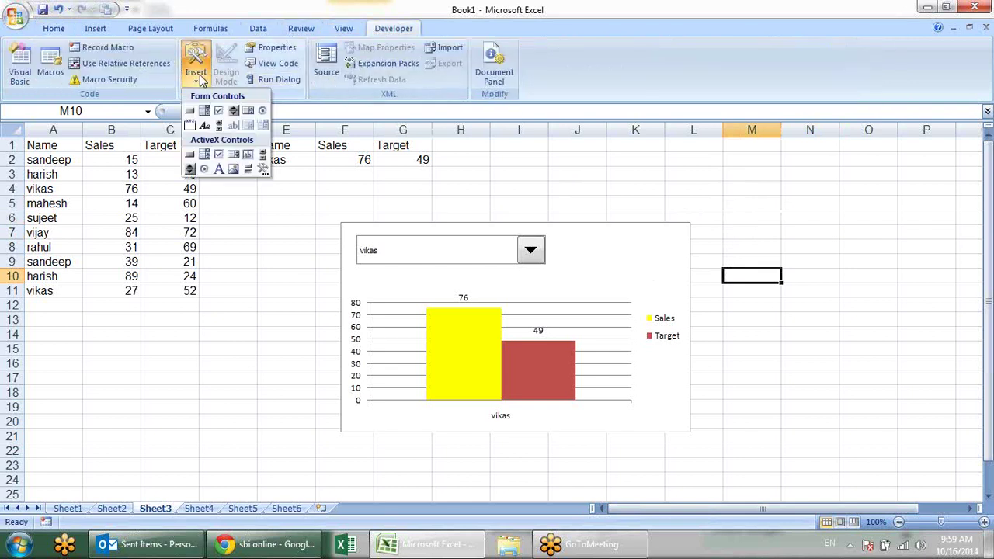
pyautogui.click(219, 113)
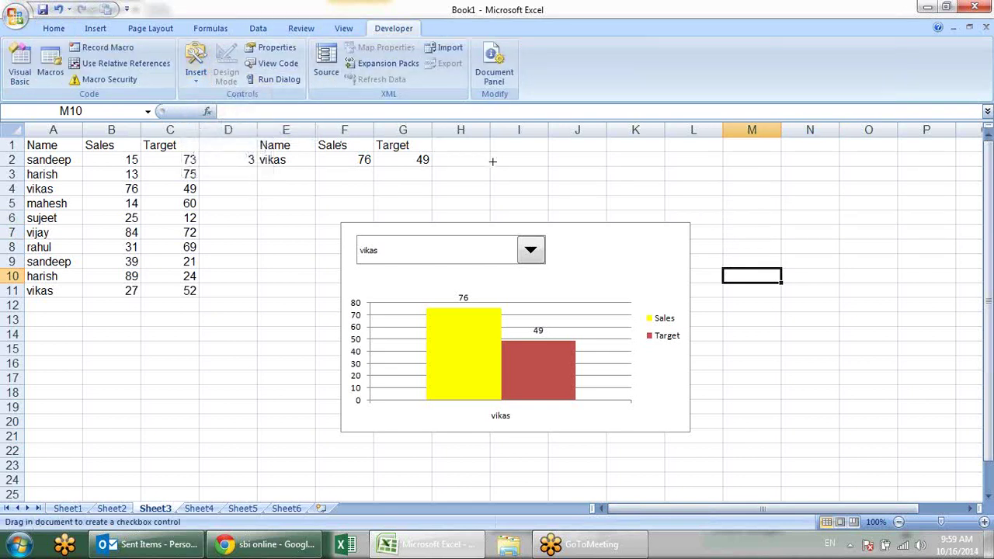
pyautogui.moveTo(576, 236); pyautogui.dragTo(643, 266)
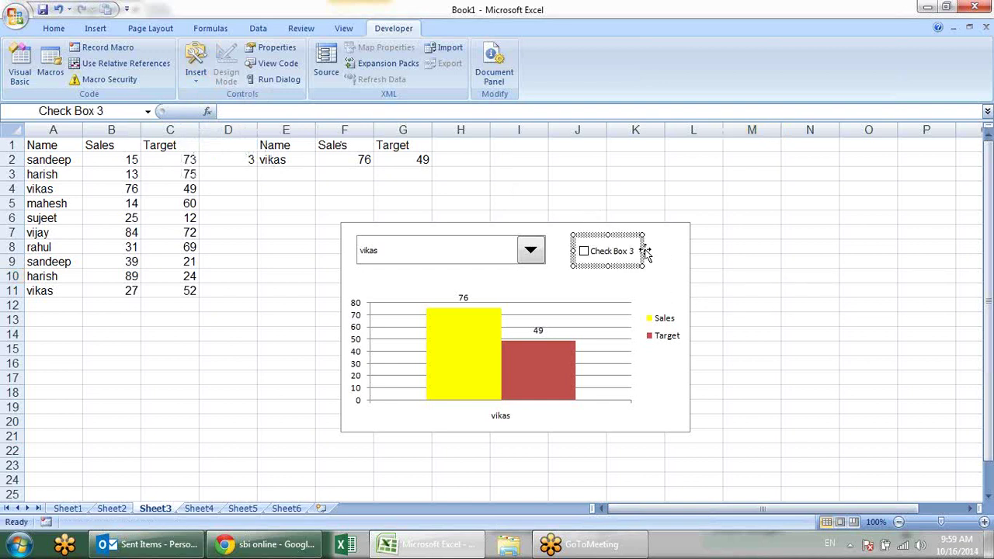
pyautogui.moveTo(647, 251)
pyautogui.mouseDown()
pyautogui.moveTo(670, 258)
pyautogui.moveTo(589, 251)
pyautogui.mouseUp()
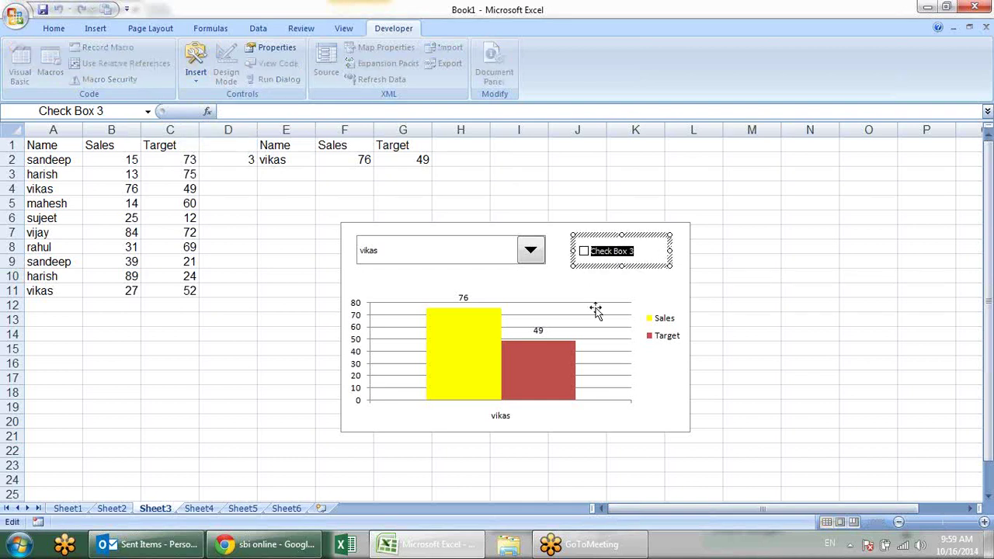
pyautogui.write('Vs')
pyautogui.click(797, 317)
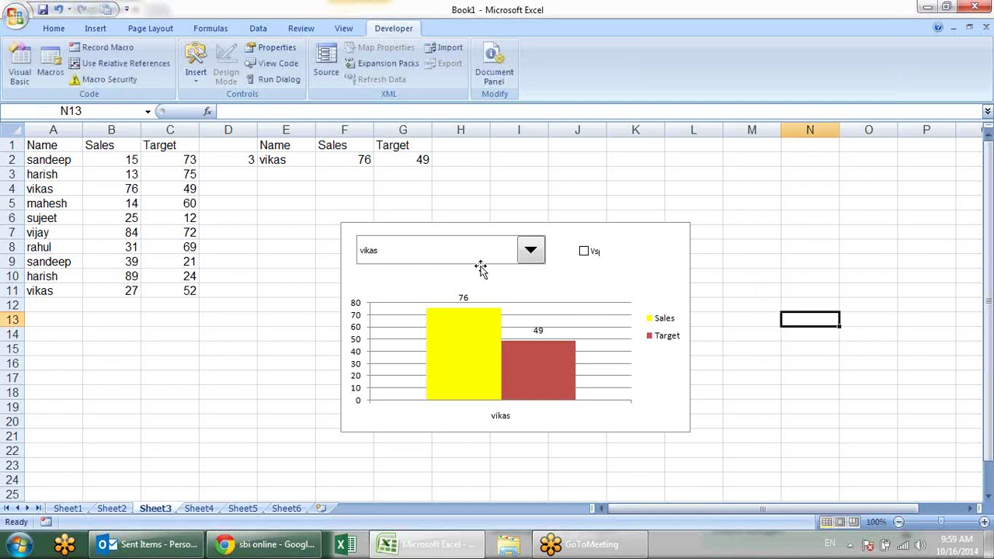
# Narrow the name dropdown and move the Vs check box beside it
pyautogui.click(531, 252)
pyautogui.click(531, 253)
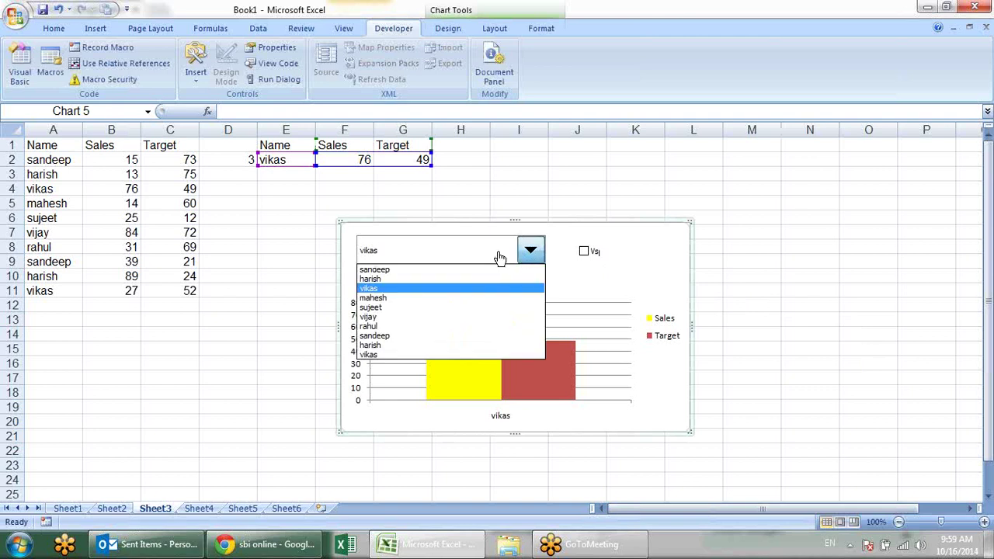
pyautogui.rightClick(499, 256)
pyautogui.click(547, 250)
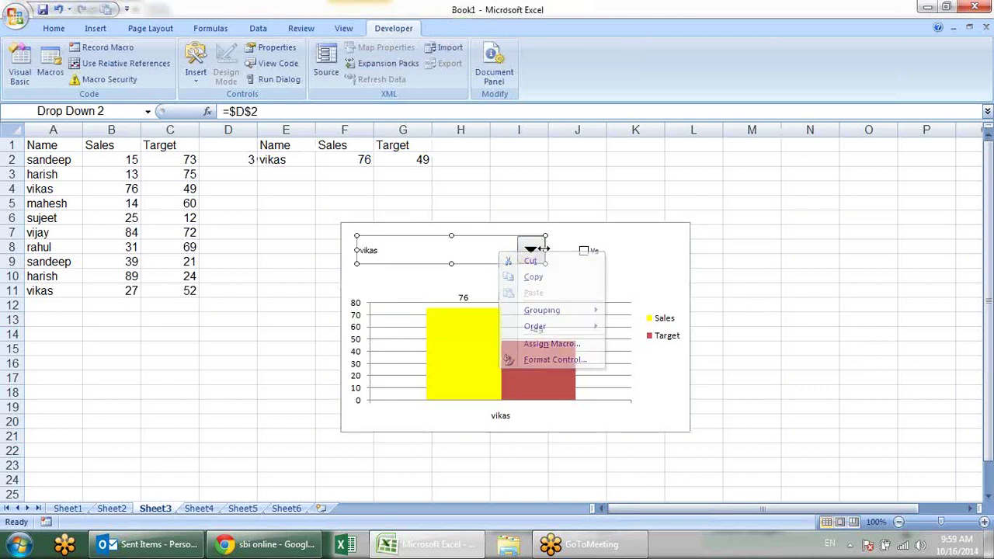
pyautogui.moveTo(546, 250); pyautogui.dragTo(431, 250)
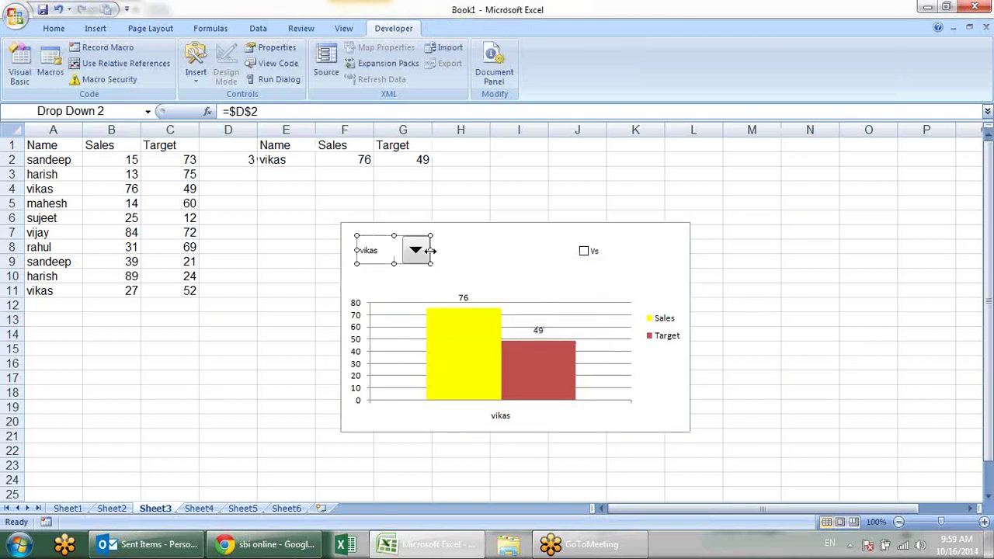
pyautogui.rightClick(584, 249)
pyautogui.click(592, 243)
pyautogui.moveTo(593, 243)
pyautogui.mouseDown()
pyautogui.moveTo(466, 231)
pyautogui.moveTo(468, 242)
pyautogui.mouseUp()
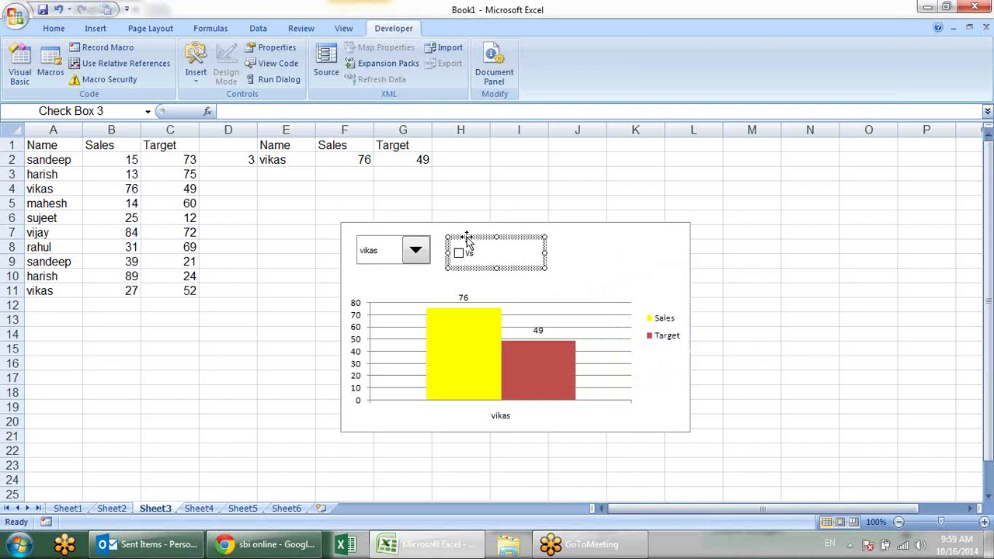
pyautogui.rightClick(524, 254)
# Link the Vs check box to cell D1
pyautogui.click(576, 381)
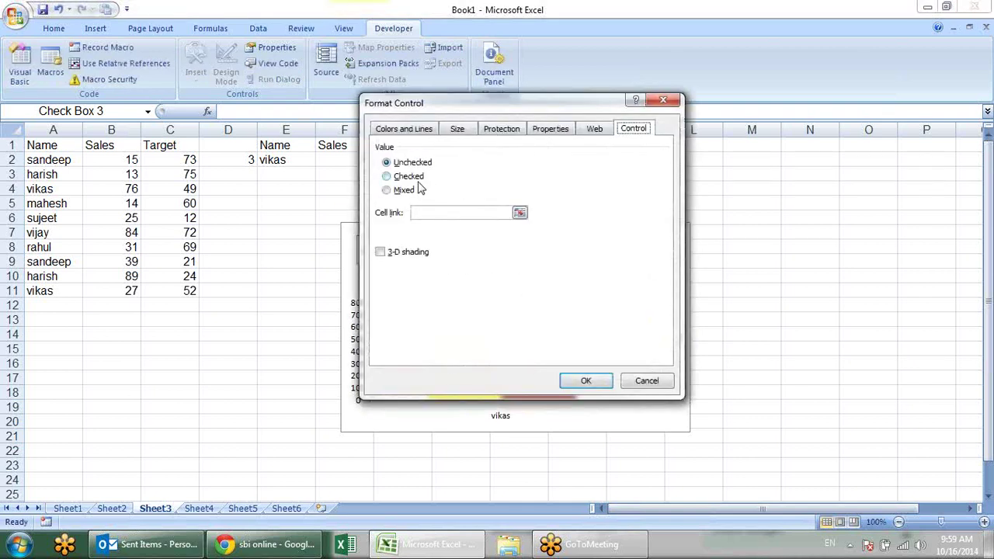
pyautogui.click(519, 213)
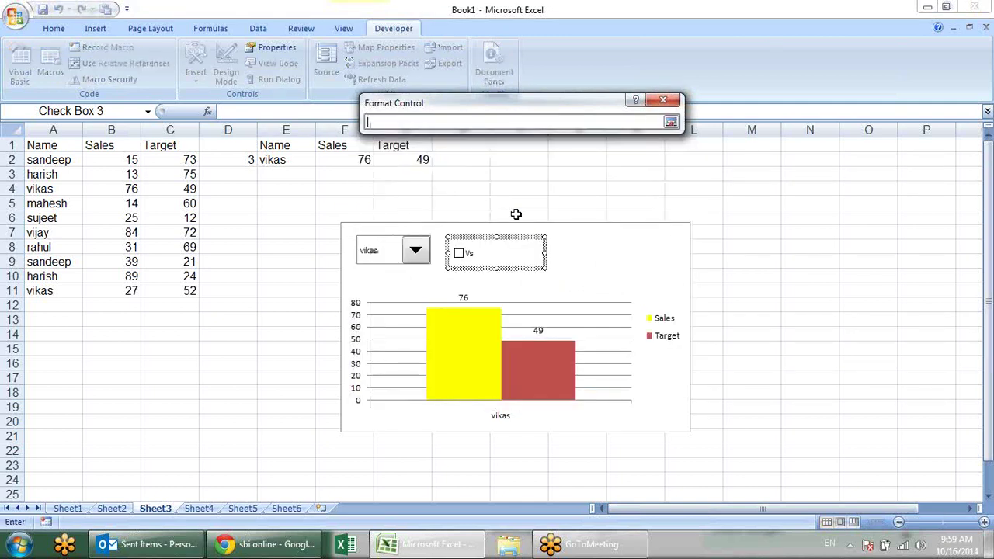
pyautogui.click(233, 145)
pyautogui.press('Return')
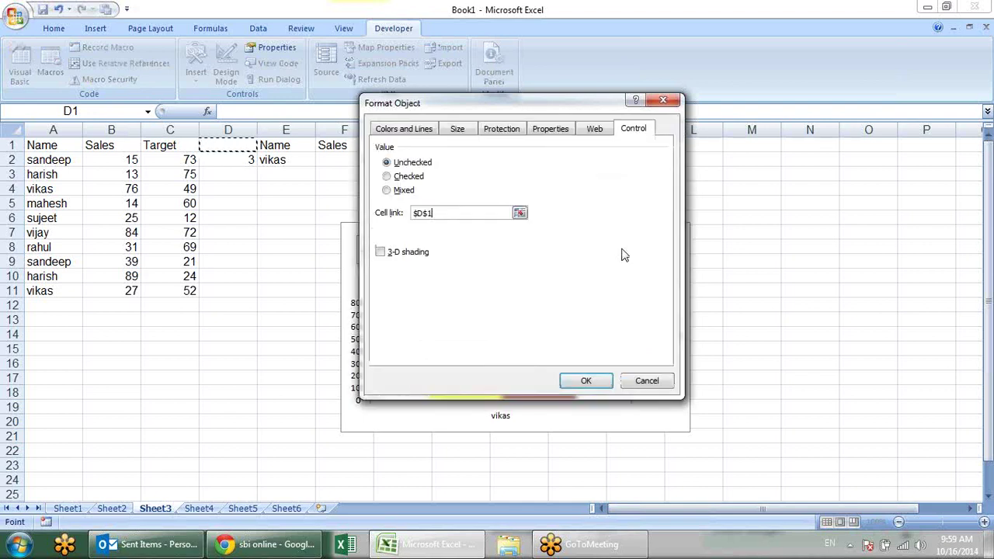
pyautogui.click(606, 381)
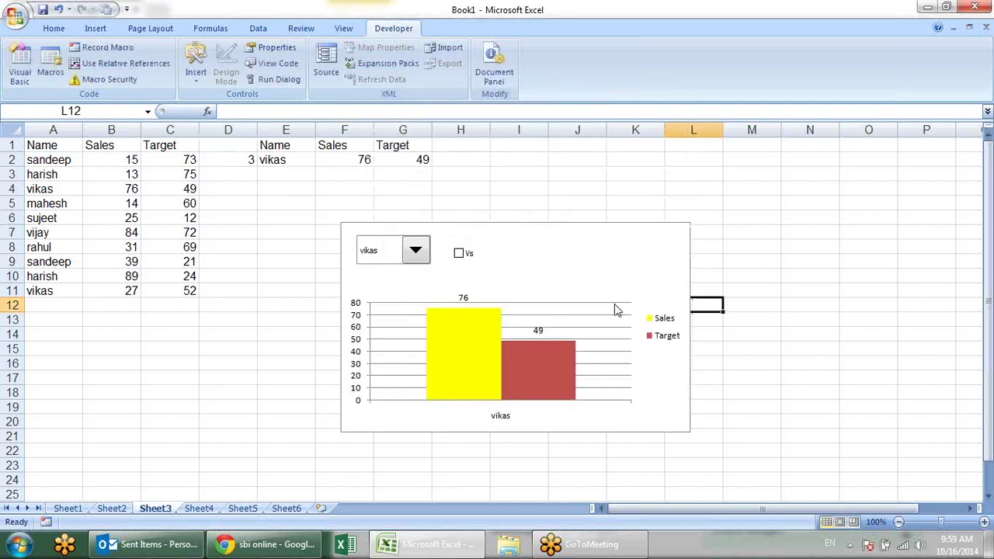
# Toggle the Vs check box on and off, leaving it unticked so D1 reads FALSE
pyautogui.click(459, 254)
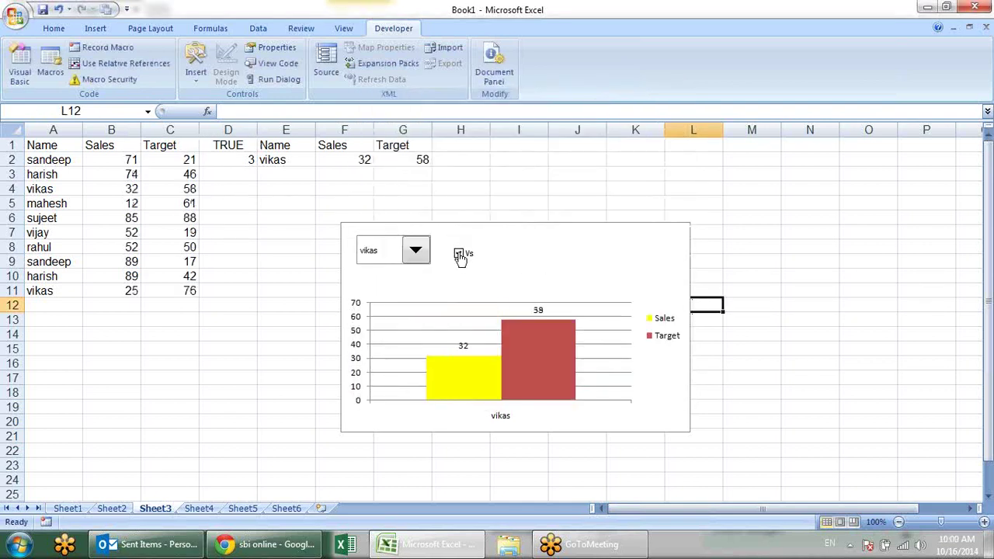
pyautogui.click(459, 255)
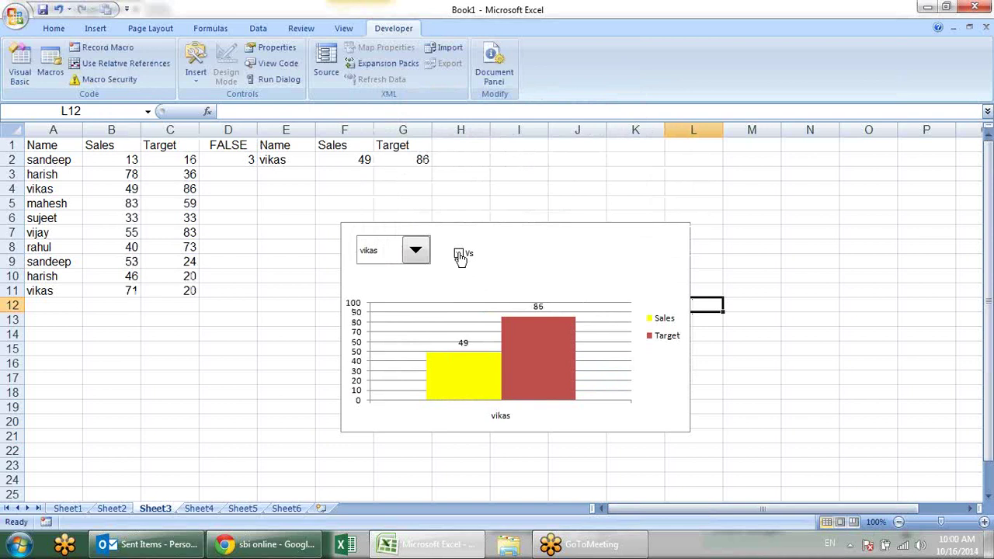
pyautogui.click(459, 254)
pyautogui.click(459, 254)
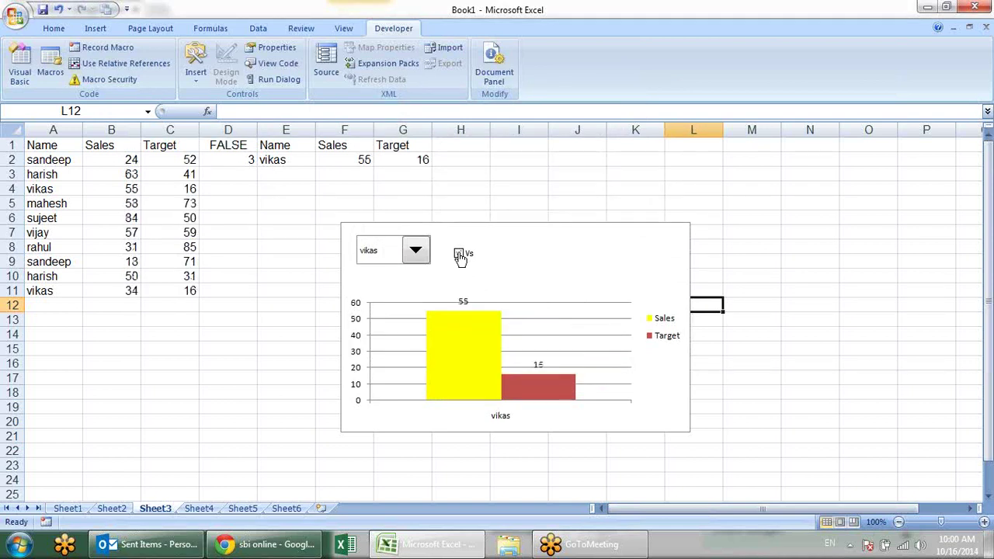
# Draw a second combo box at the chart's top right
pyautogui.click(195, 66)
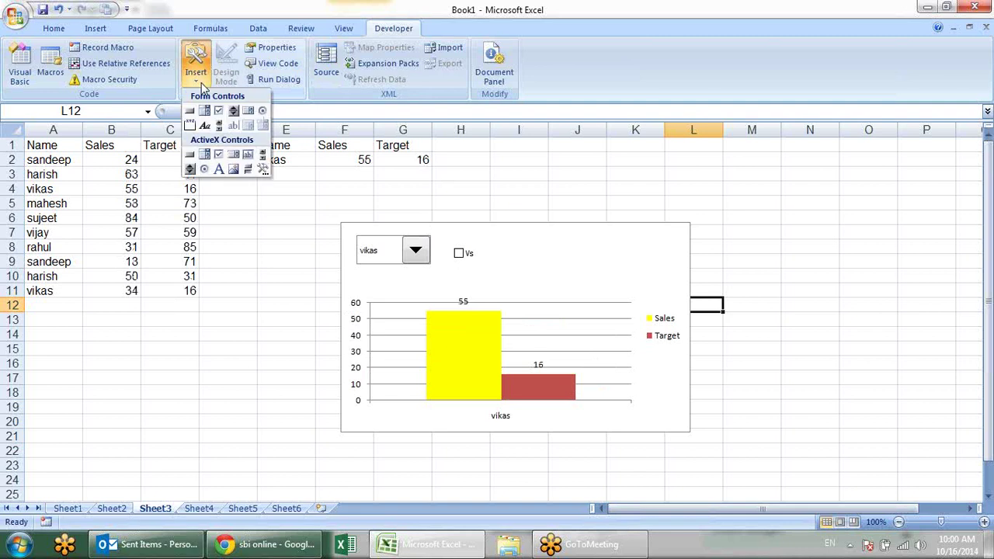
pyautogui.click(219, 111)
pyautogui.moveTo(542, 237)
pyautogui.mouseDown()
pyautogui.moveTo(642, 258)
pyautogui.moveTo(652, 272)
pyautogui.mouseUp()
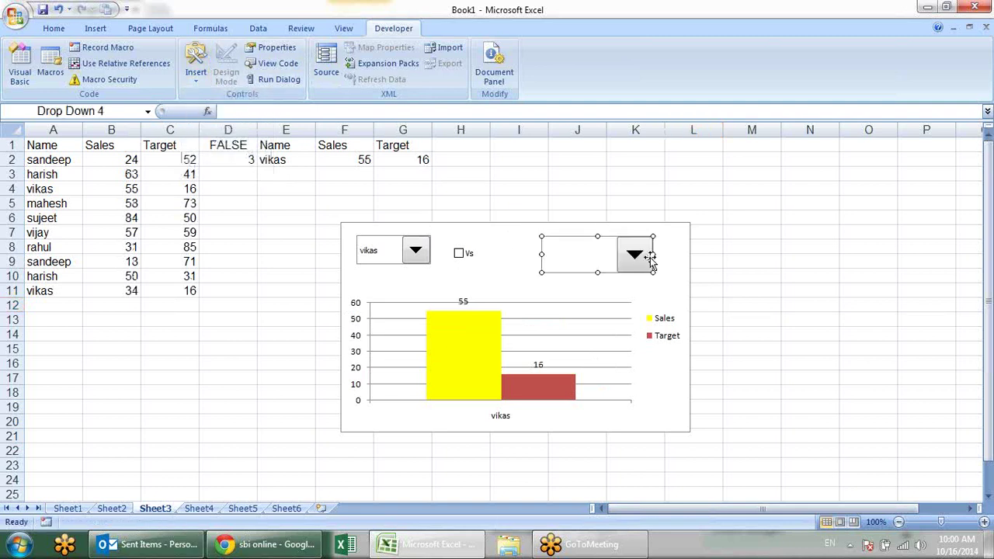
pyautogui.rightClick(602, 247)
pyautogui.click(652, 353)
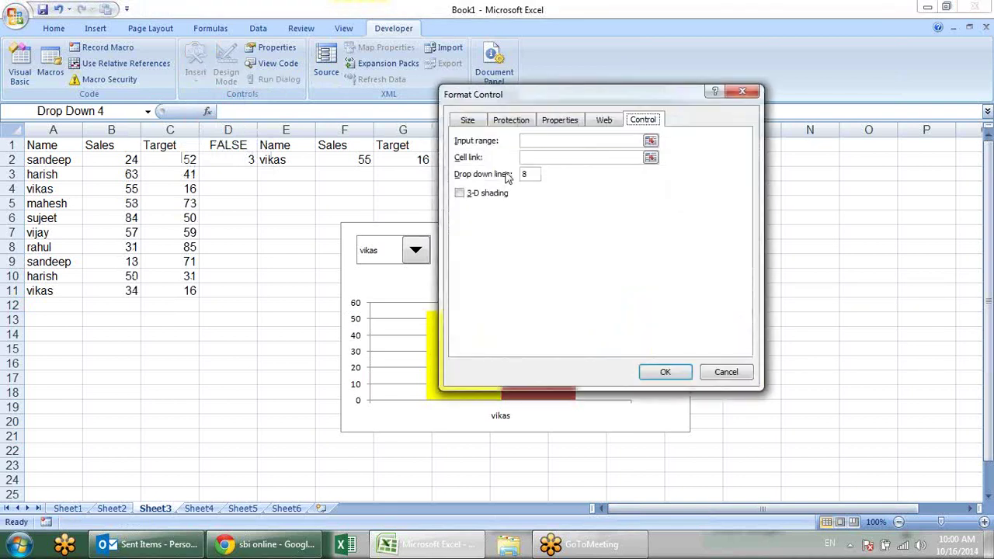
# Set the new combo box's input range to $A$2:$A$11 and cell link to $D$3
pyautogui.click(650, 141)
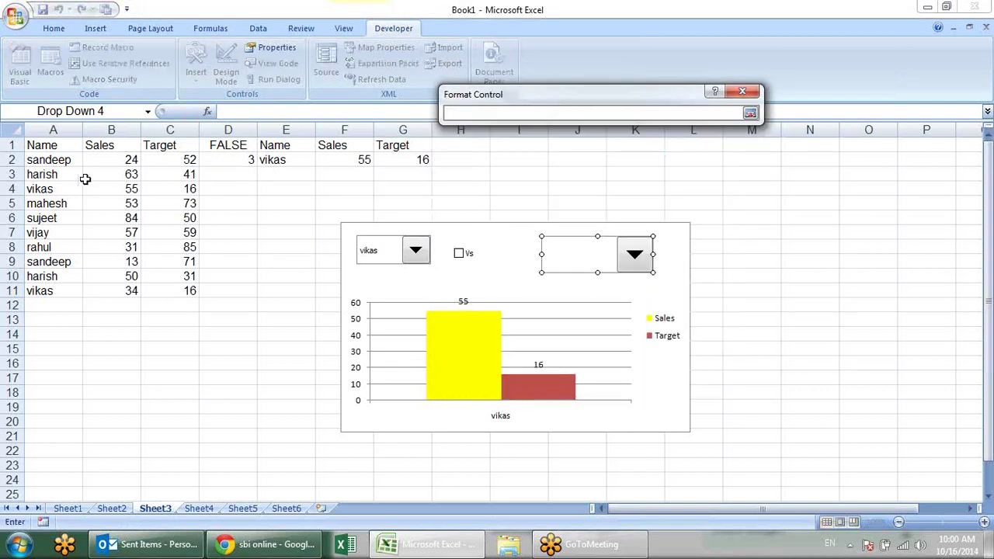
pyautogui.click(70, 160)
pyautogui.moveTo(70, 159); pyautogui.dragTo(55, 291)
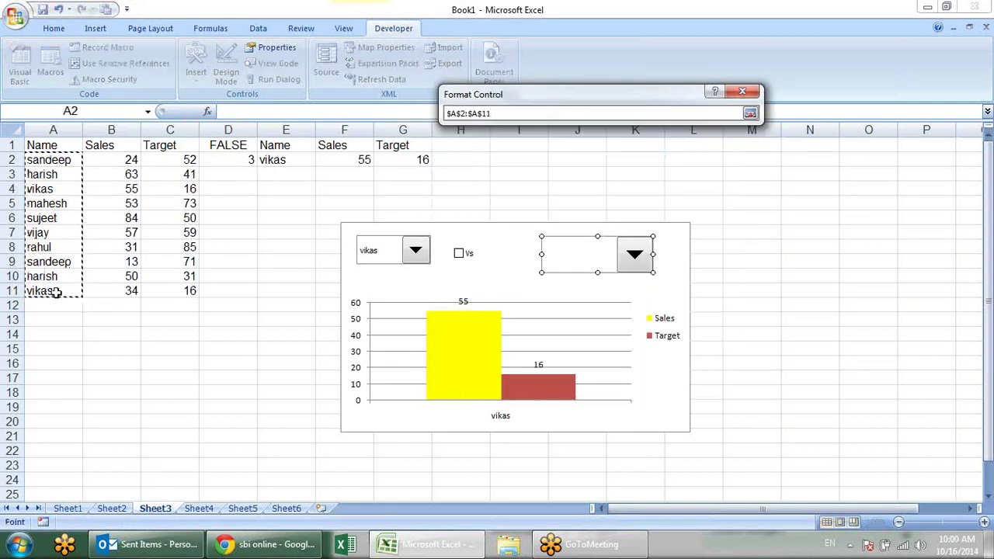
pyautogui.press('Return')
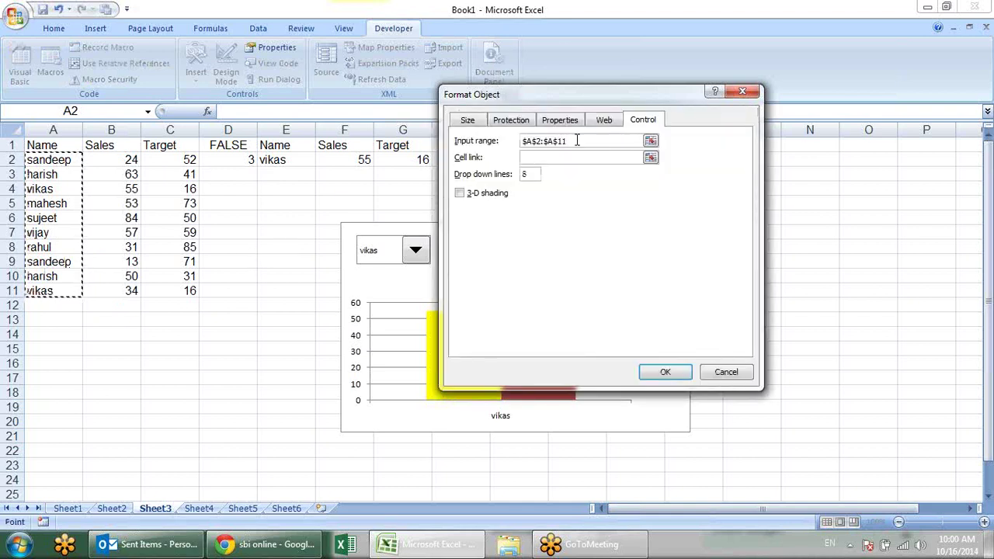
pyautogui.click(651, 158)
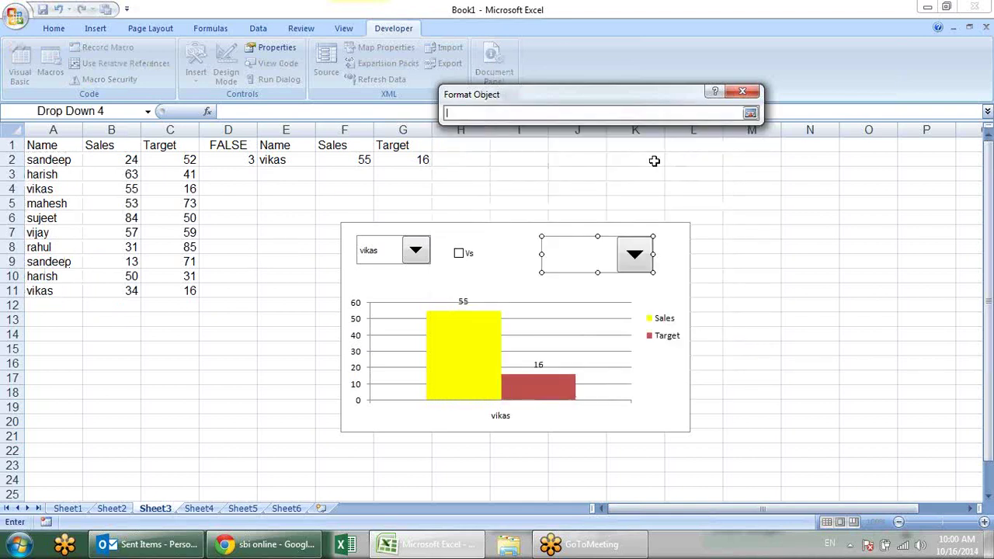
pyautogui.click(241, 174)
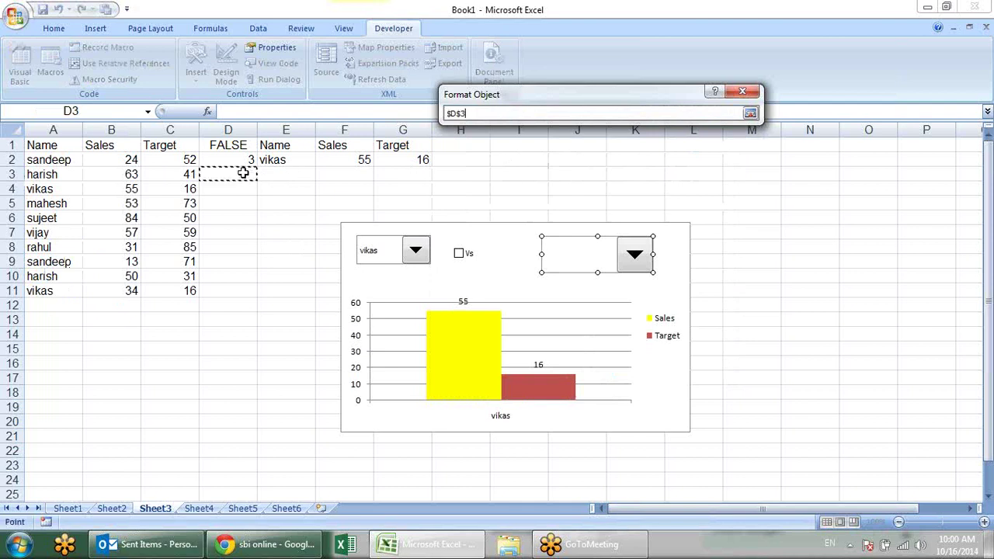
pyautogui.press('Return')
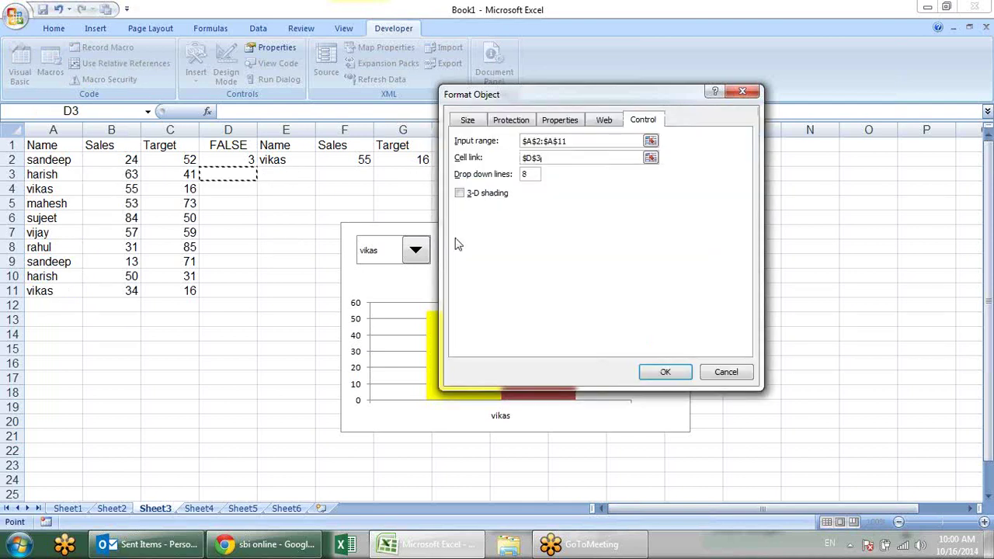
pyautogui.click(665, 373)
# Test the new dropdown by choosing vikas, then sandeep
pyautogui.click(787, 232)
pyautogui.click(634, 254)
pyautogui.click(621, 298)
pyautogui.click(634, 255)
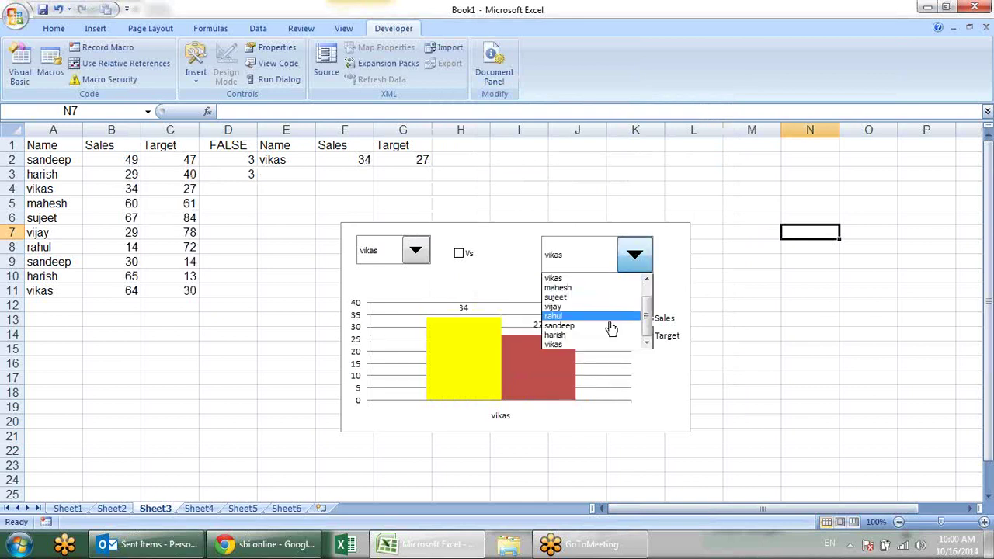
pyautogui.click(606, 334)
# Enter =INDEX(A2:A11,$D$3) in E3, with D3 made absolute
pyautogui.click(300, 176)
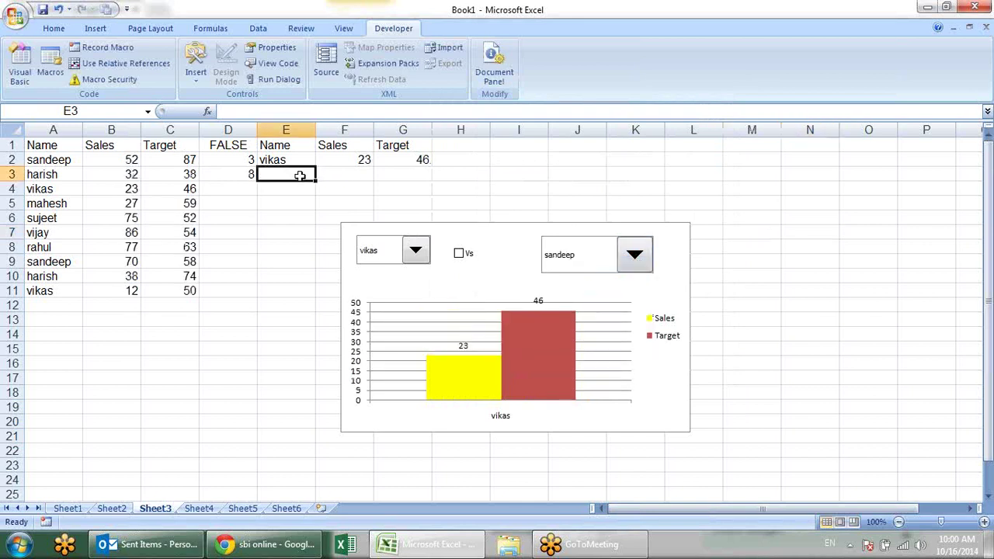
pyautogui.write('=')
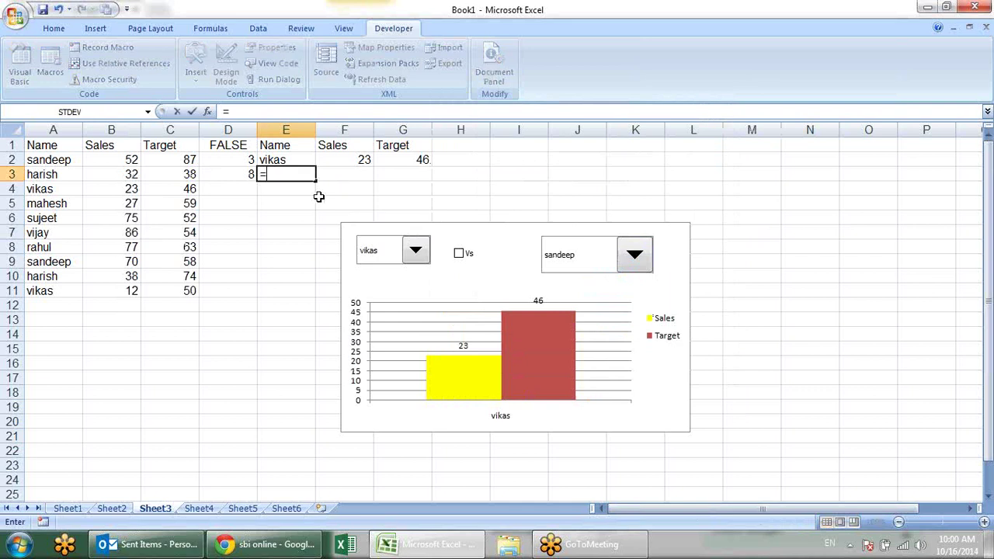
pyautogui.write('ind')
pyautogui.press('Tab')
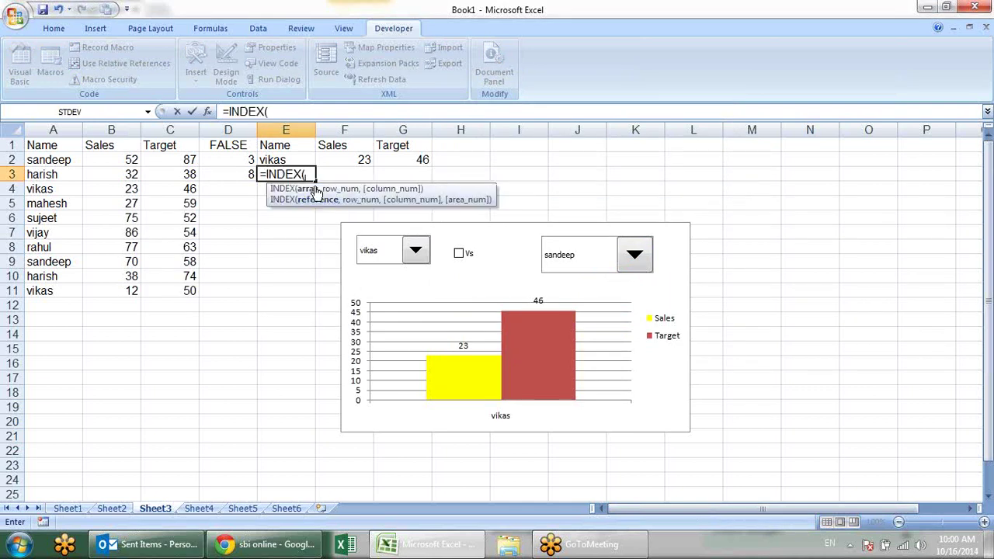
pyautogui.moveTo(53, 161); pyautogui.dragTo(55, 292)
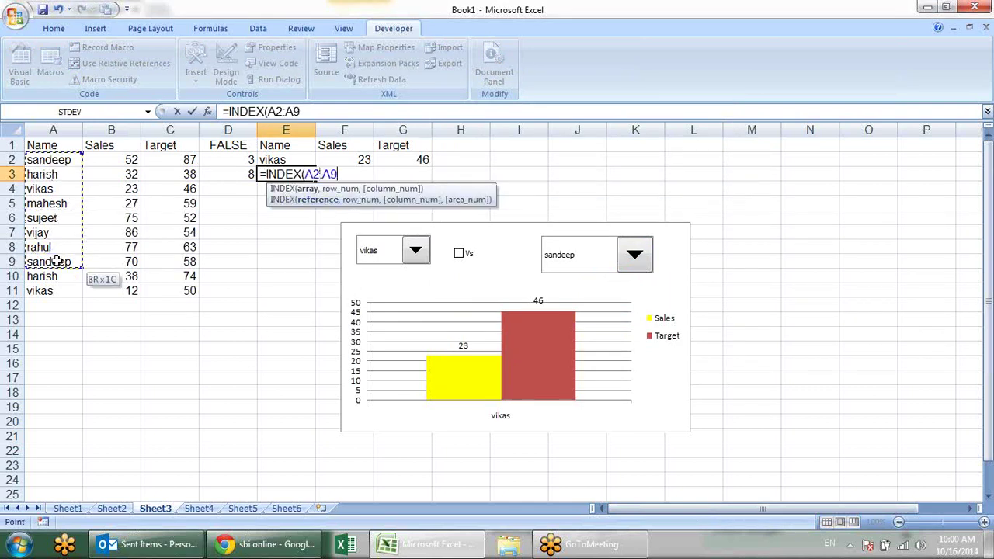
pyautogui.write(',')
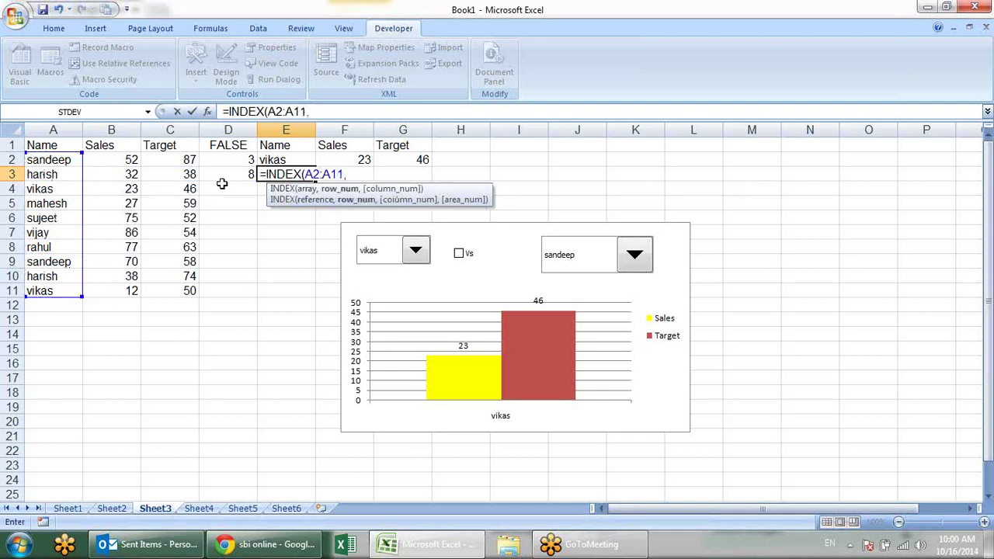
pyautogui.click(243, 174)
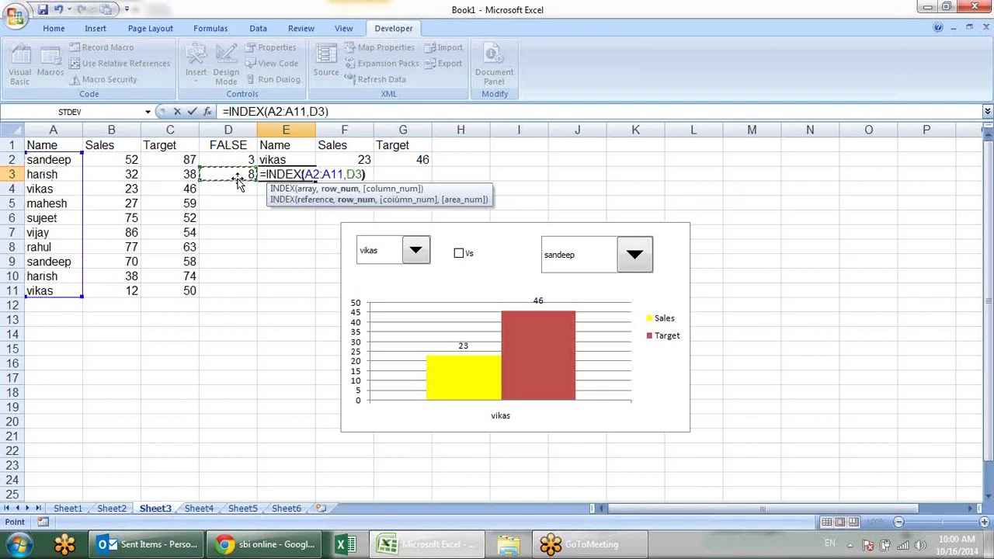
pyautogui.write(')')
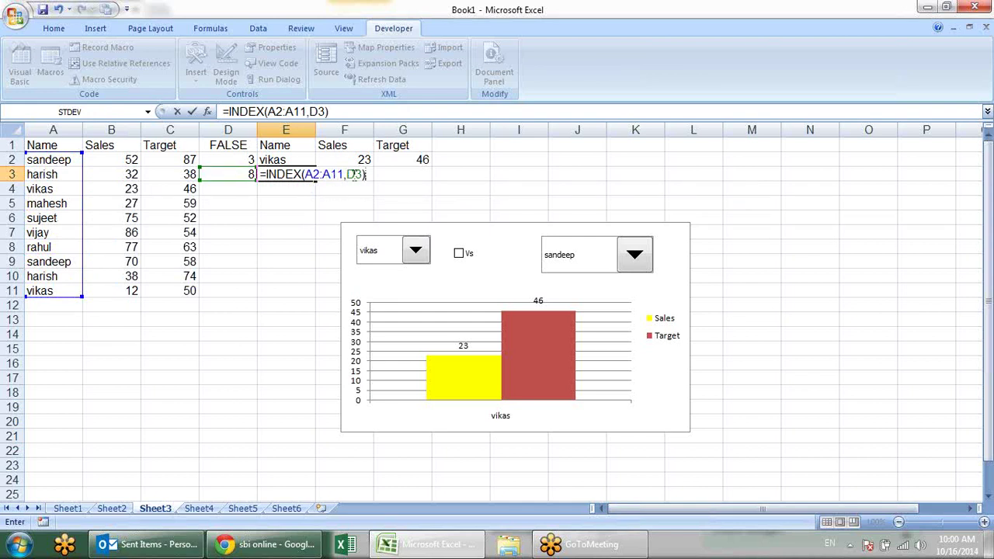
pyautogui.click(355, 174)
pyautogui.hotkey('alt', 'Down')
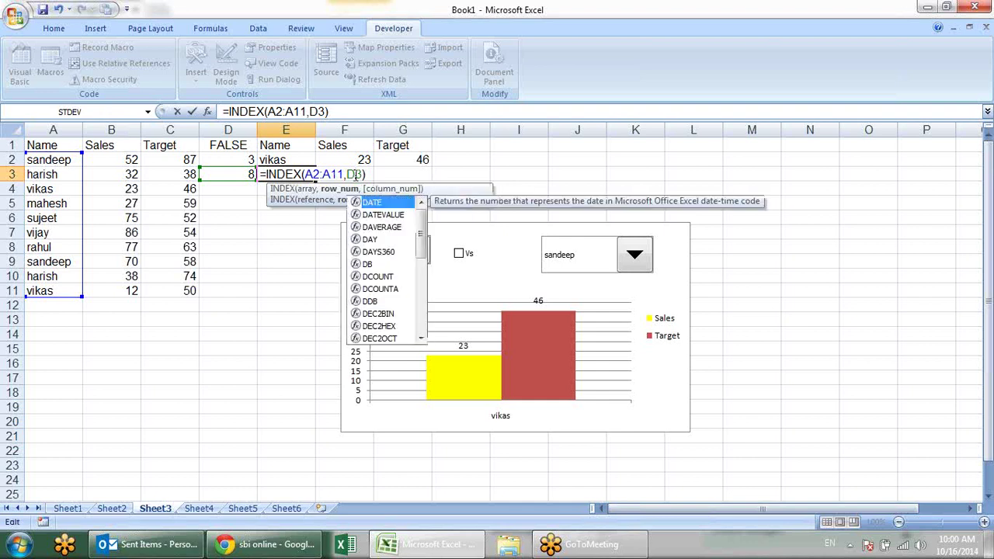
pyautogui.press('F4')
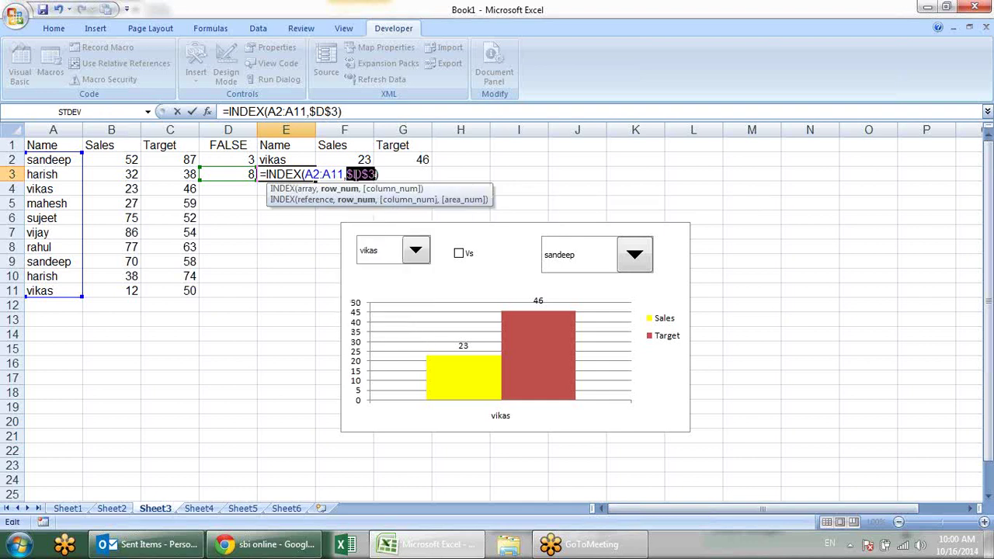
pyautogui.press('Return')
# Fill the E3 formula across to G3 and pick sujeet in the second dropdown
pyautogui.click(313, 180)
pyautogui.moveTo(315, 181); pyautogui.dragTo(431, 191)
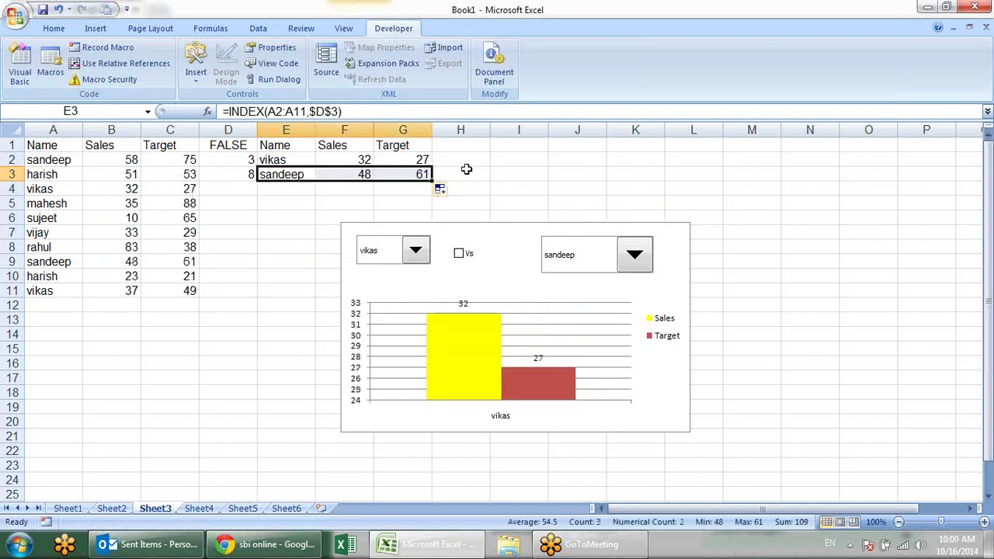
pyautogui.click(318, 175)
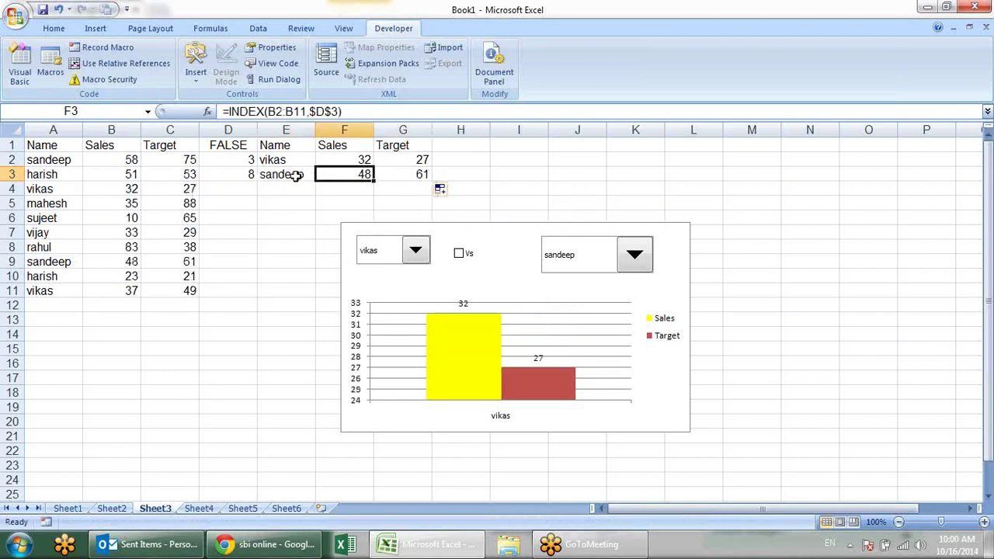
pyautogui.click(629, 265)
pyautogui.click(604, 295)
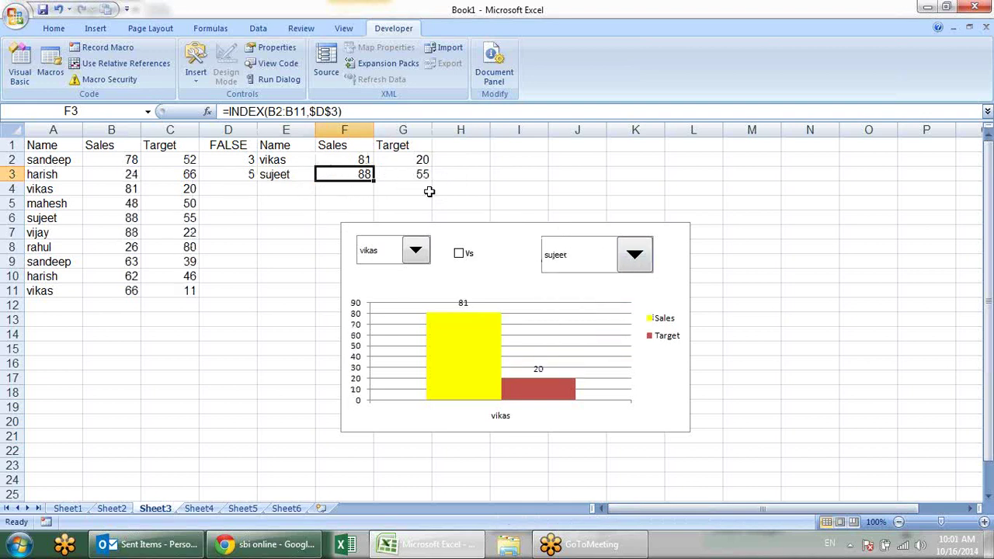
pyautogui.click(489, 375)
# Extend the chart's Sales, Target and category name ranges down to row 3
pyautogui.moveTo(372, 168); pyautogui.dragTo(374, 185)
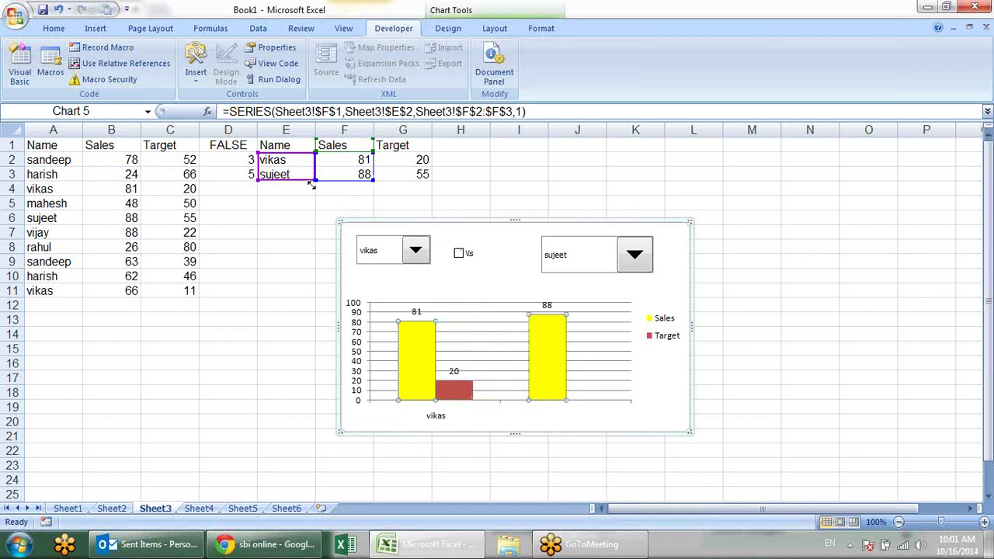
pyautogui.click(469, 388)
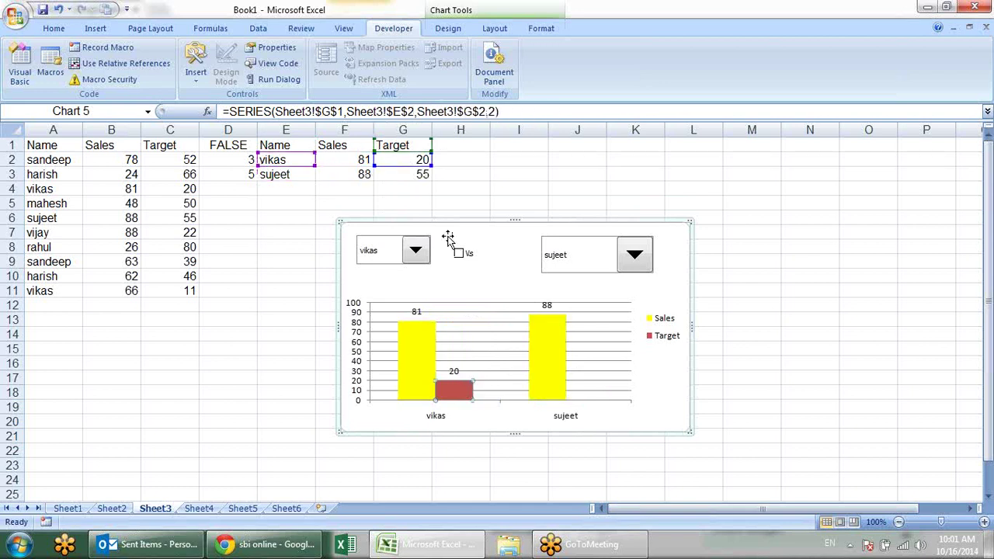
pyautogui.moveTo(432, 165); pyautogui.dragTo(432, 180)
pyautogui.moveTo(314, 164); pyautogui.dragTo(318, 187)
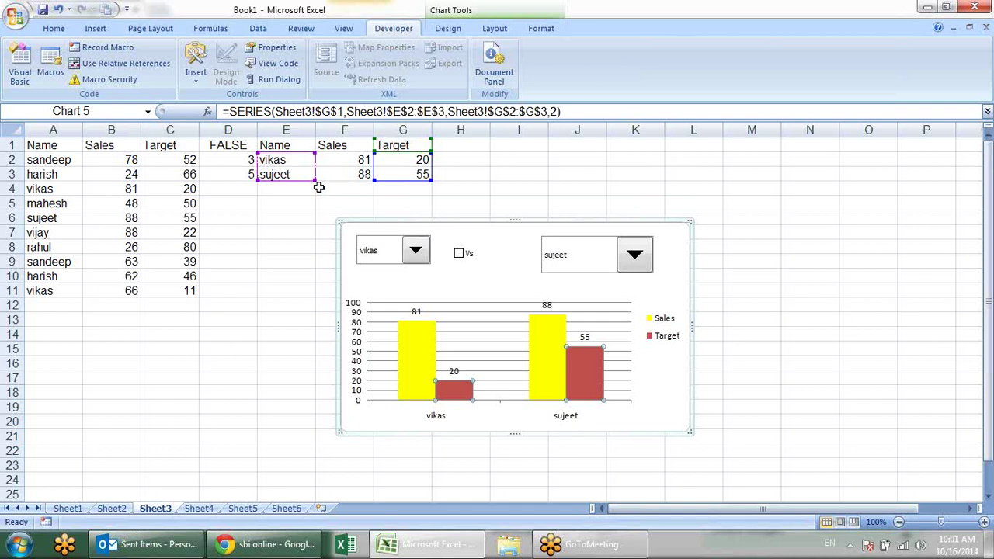
# Choose sandeep in the second dropdown to compare with vikas
pyautogui.click(751, 290)
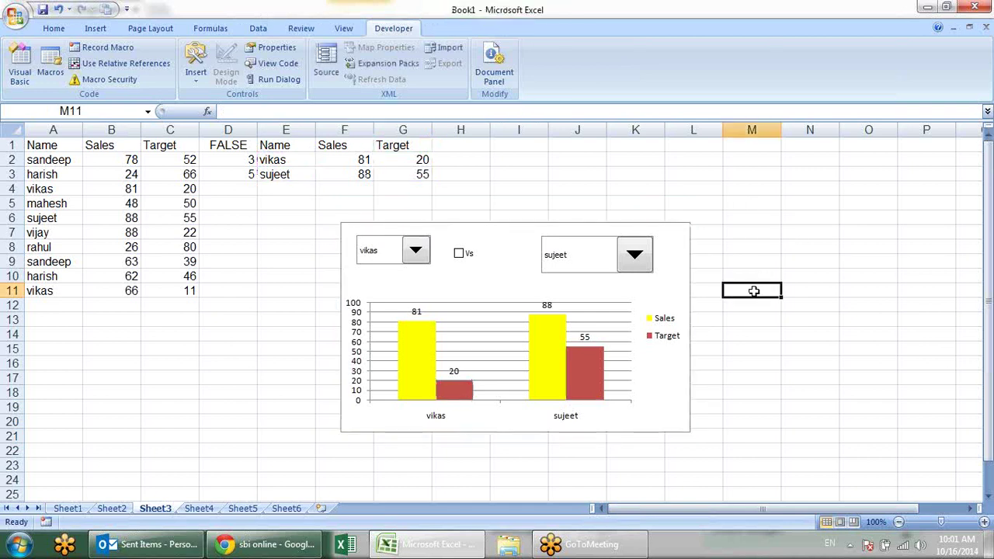
pyautogui.click(634, 254)
pyautogui.click(613, 331)
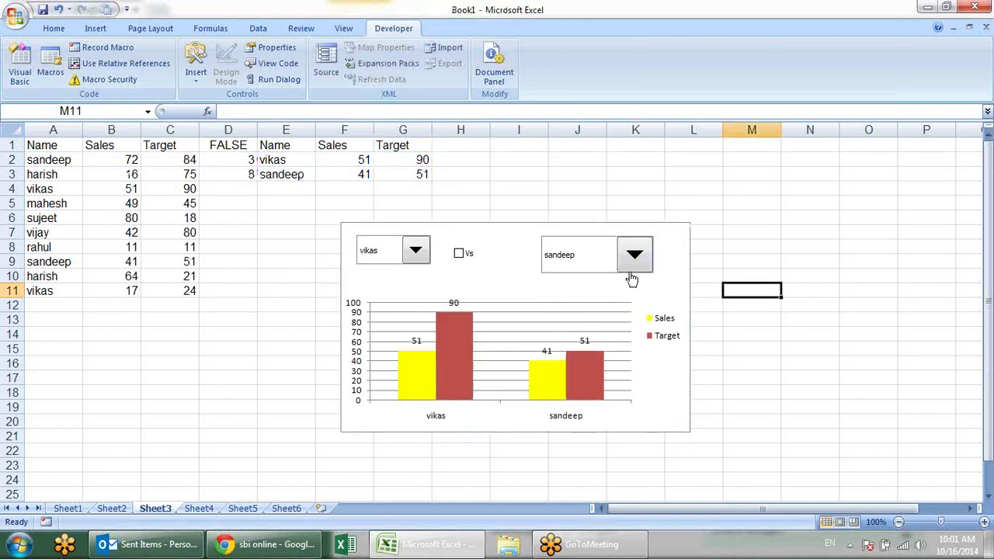
pyautogui.click(634, 256)
pyautogui.click(615, 323)
# Copy B2:C11 and paste it back as values to freeze the Sales and Target numbers
pyautogui.moveTo(133, 159); pyautogui.dragTo(145, 287)
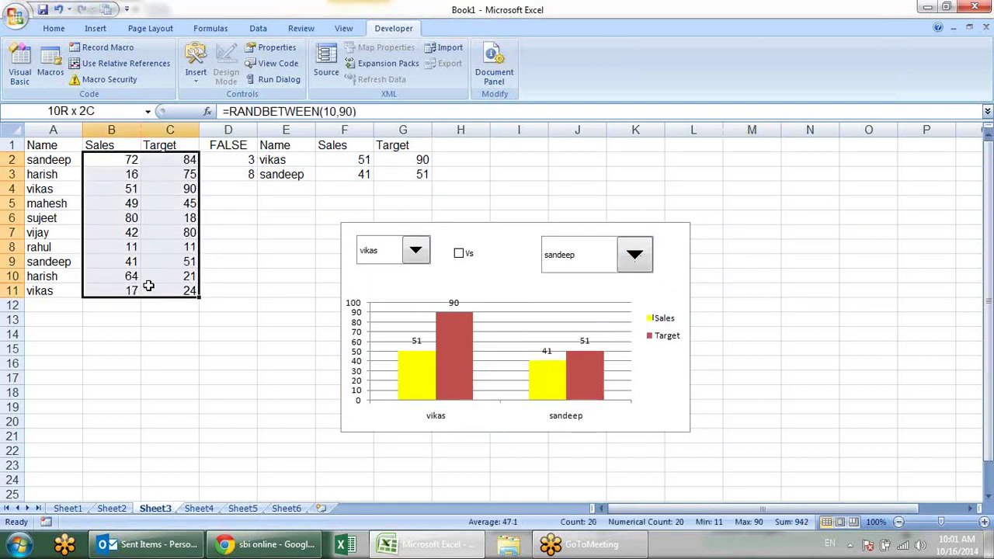
pyautogui.hotkey('ctrl', 'c')
pyautogui.hotkey('ctrl', 'alt', 'v')
pyautogui.press('v')
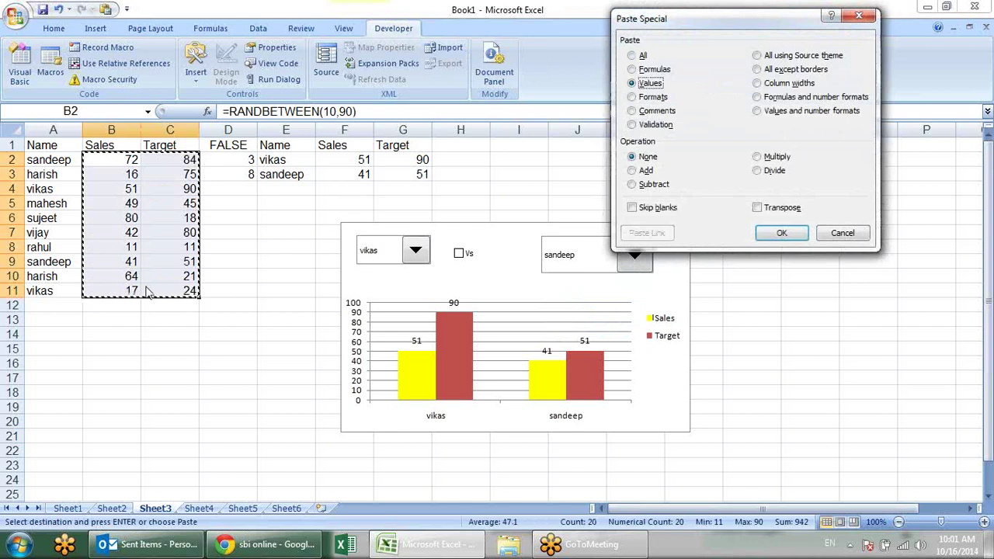
pyautogui.press('Return')
pyautogui.click(302, 247)
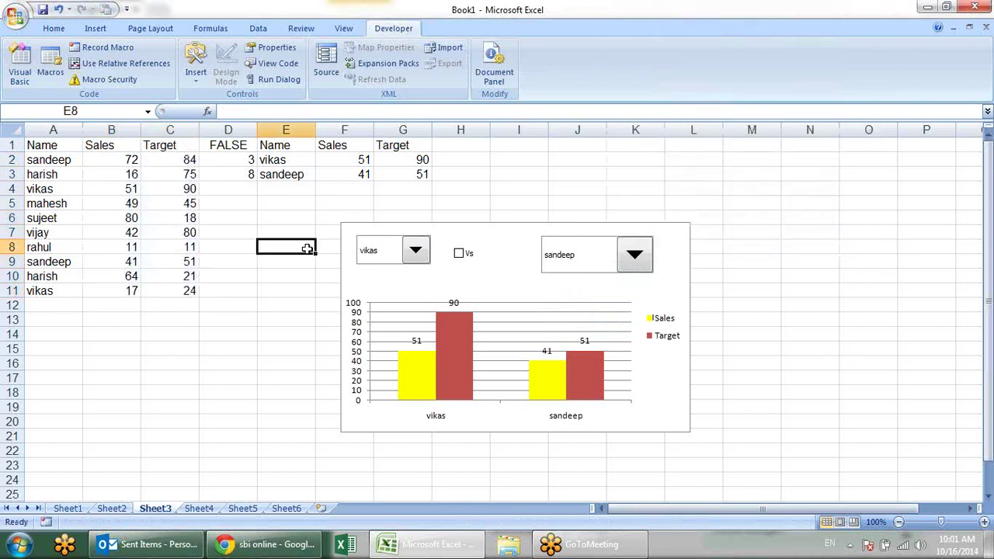
# Pick sujeet, then harish in the second dropdown
pyautogui.click(634, 254)
pyautogui.click(602, 297)
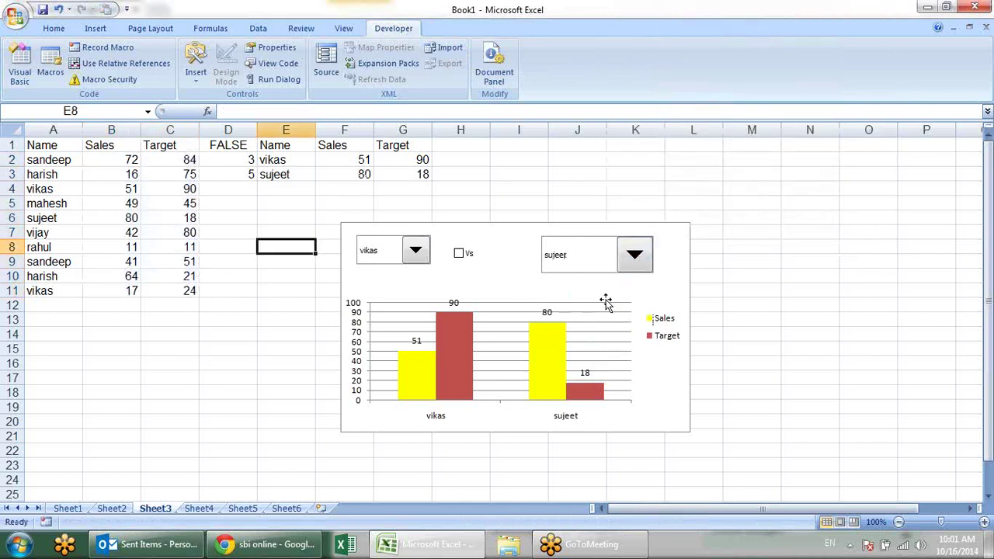
pyautogui.click(647, 248)
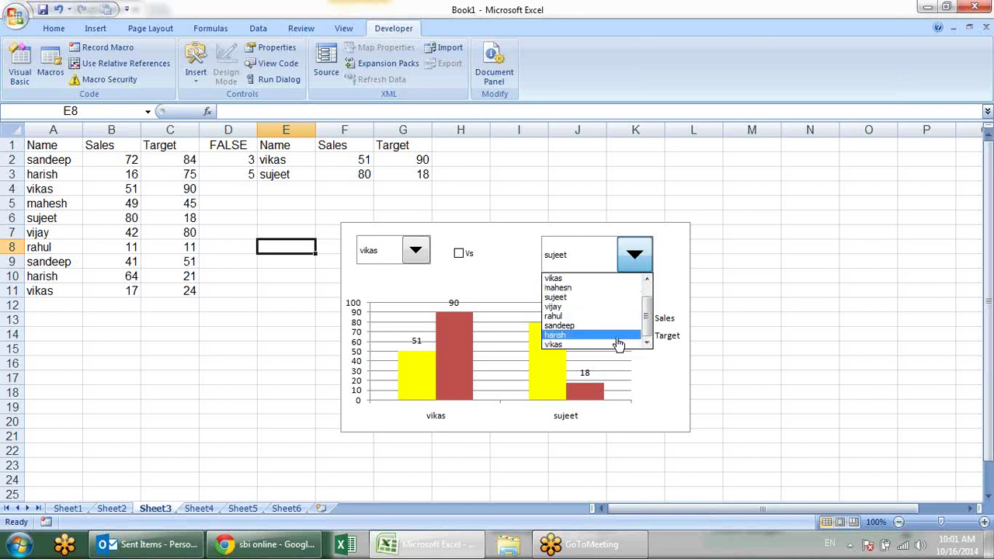
pyautogui.click(610, 334)
# Cycle the first dropdown through harish, vikas, sujeet and finally sandeep
pyautogui.click(415, 250)
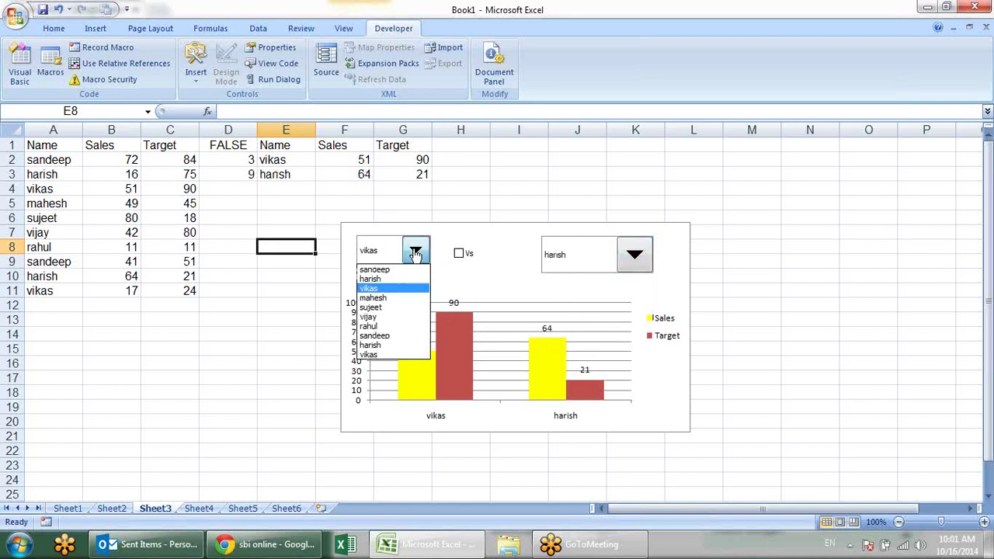
pyautogui.click(392, 344)
pyautogui.click(415, 242)
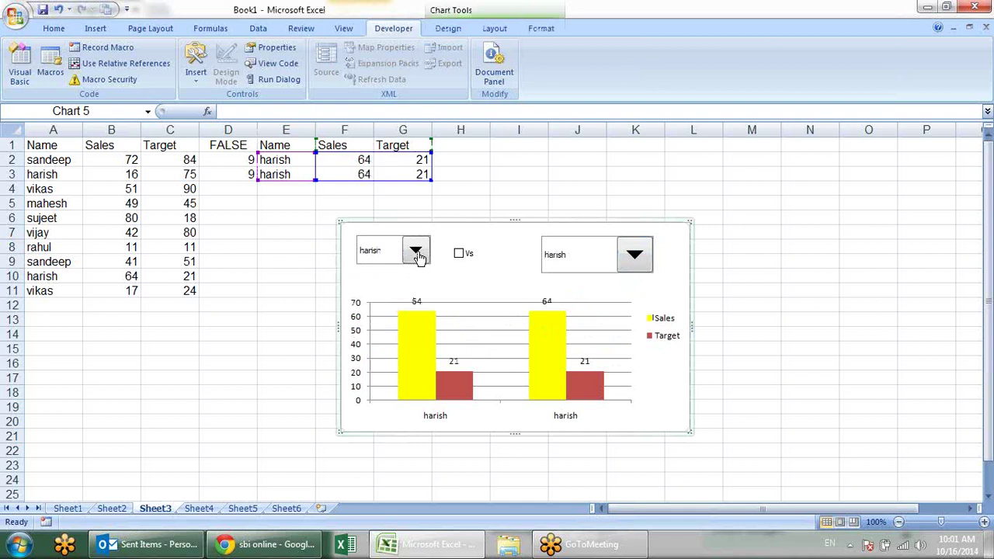
pyautogui.click(419, 256)
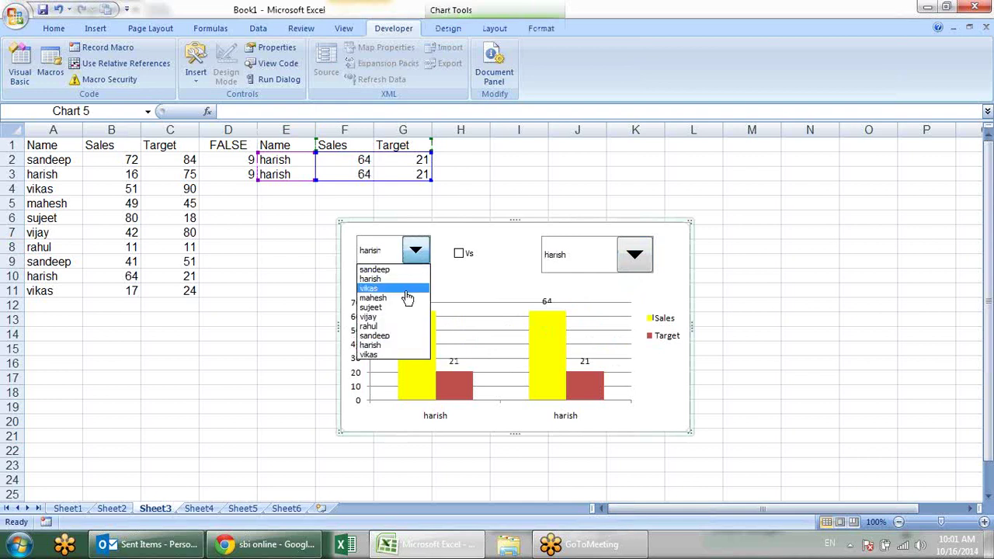
pyautogui.click(407, 289)
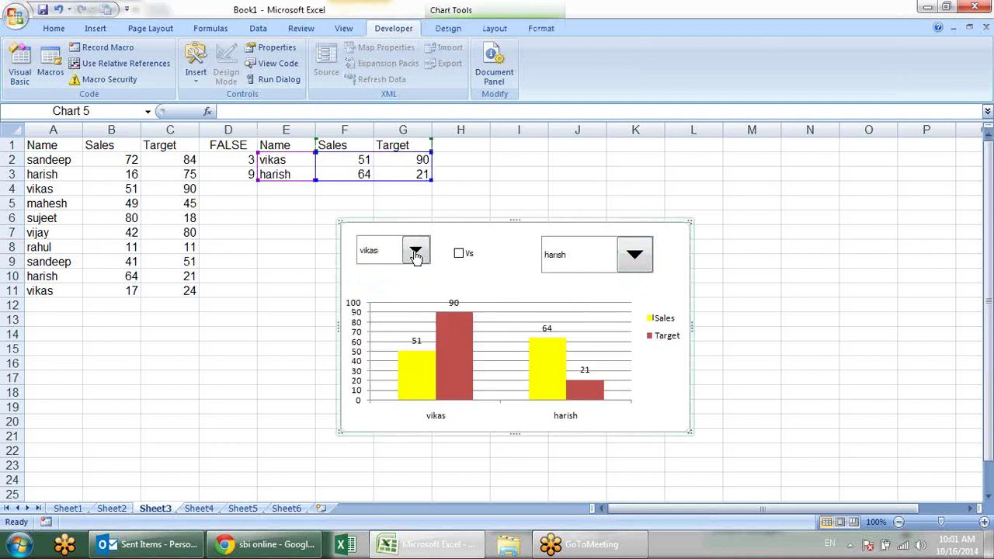
pyautogui.click(416, 254)
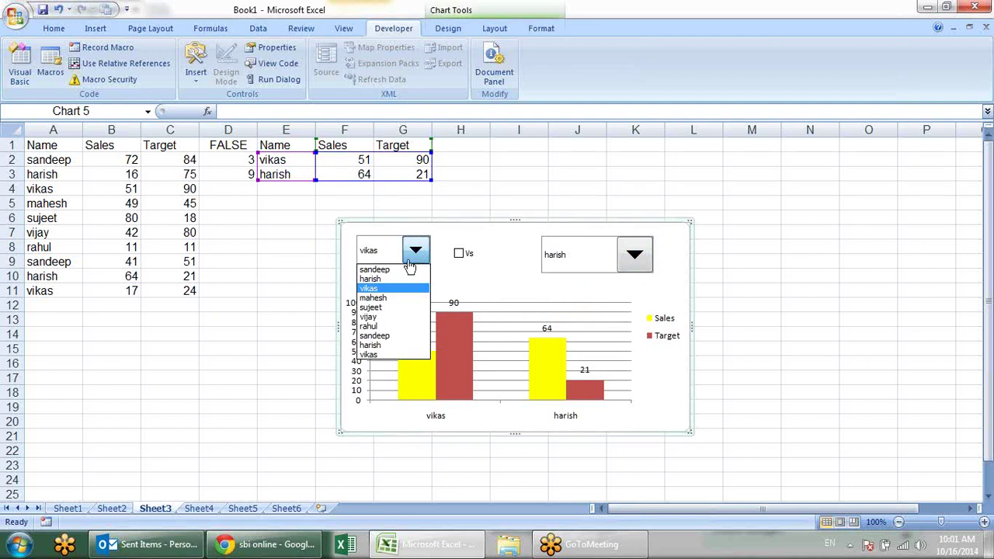
pyautogui.click(396, 309)
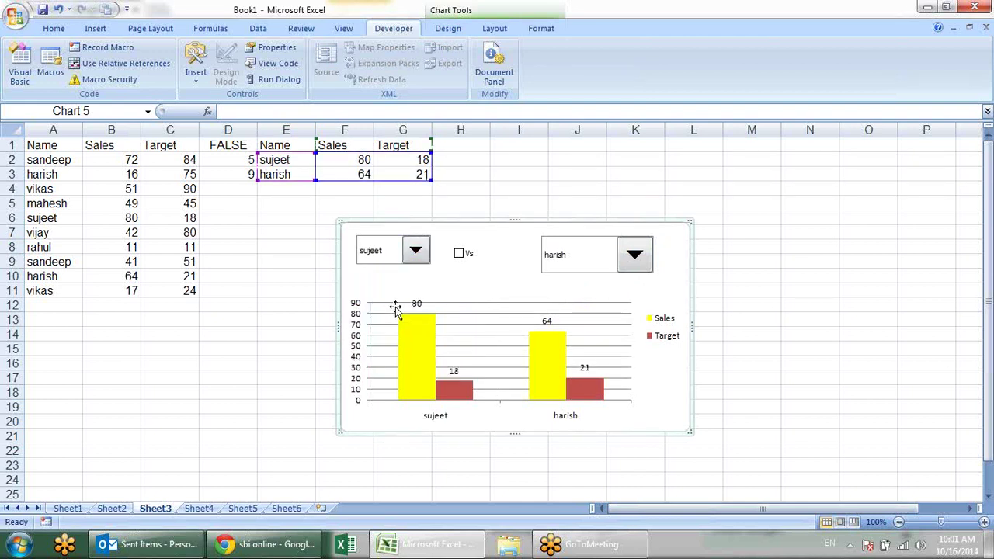
pyautogui.click(416, 252)
pyautogui.click(413, 270)
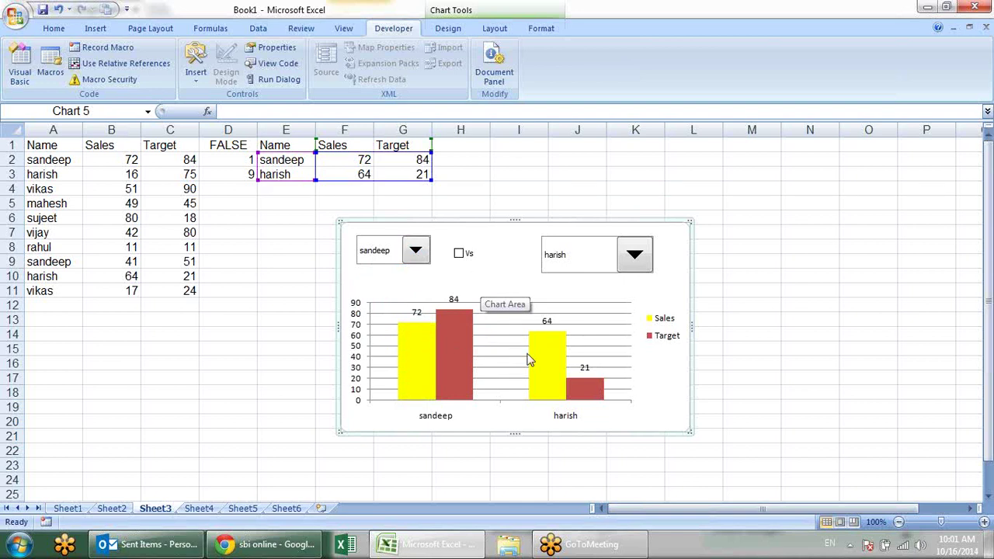
pyautogui.moveTo(547, 373)
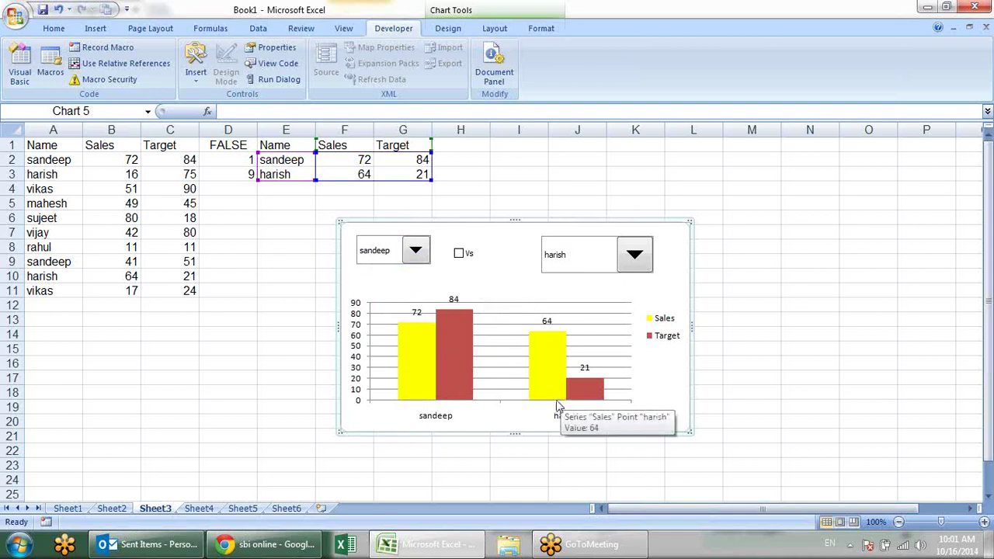
# Toggle the Vs check box on and off, then check D3's index value of 9
pyautogui.click(459, 254)
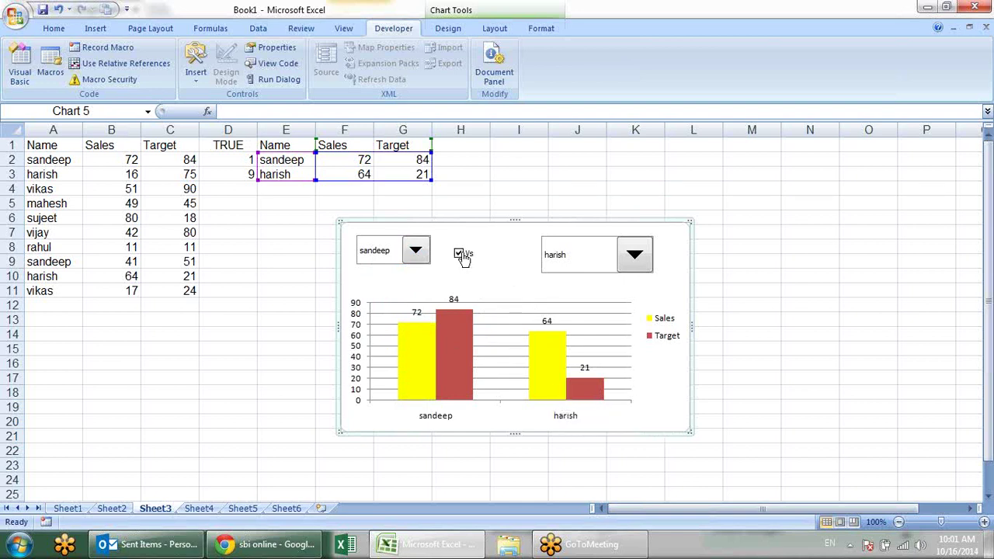
pyautogui.click(458, 254)
pyautogui.click(459, 254)
pyautogui.click(458, 254)
pyautogui.click(505, 153)
pyautogui.click(241, 179)
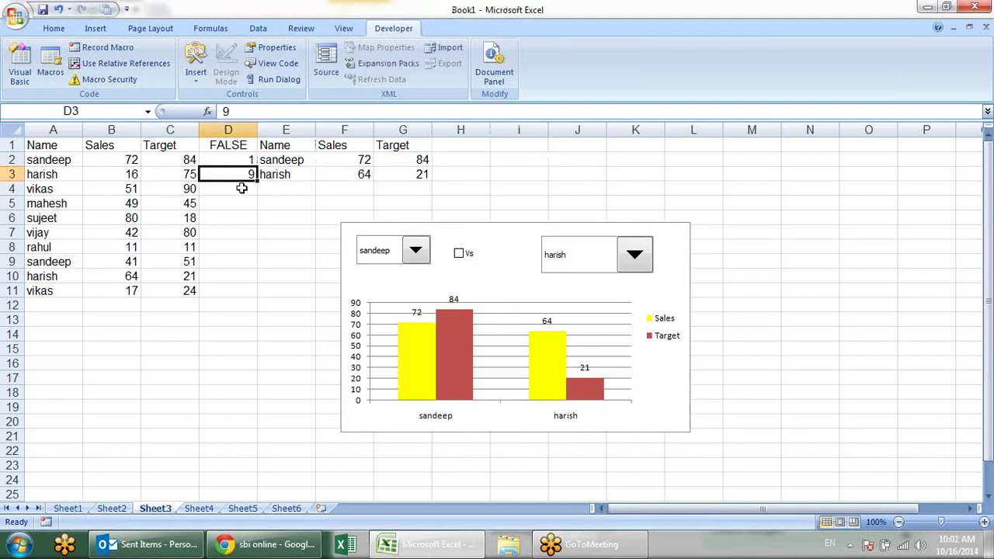
# Wrap E3's lookup in an IF on D1: =IF(D1,INDEX(A2:A11,$D$3),"")
pyautogui.click(302, 173)
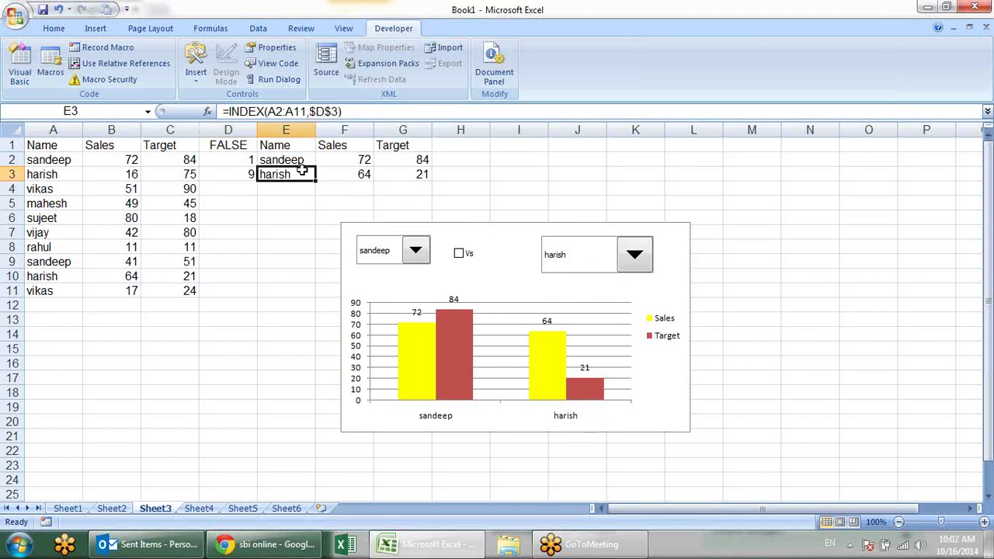
pyautogui.click(229, 112)
pyautogui.write('IF(')
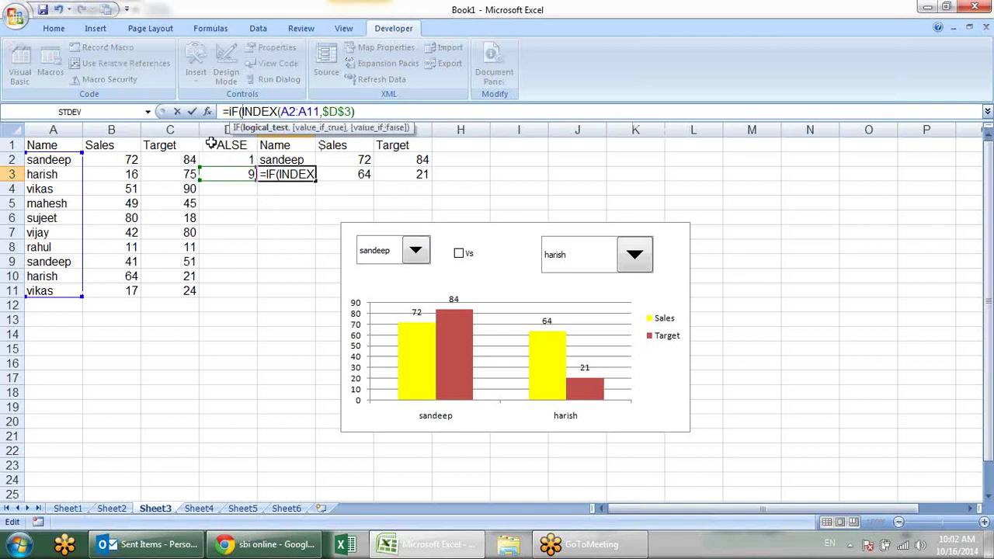
pyautogui.click(211, 146)
pyautogui.write('=')
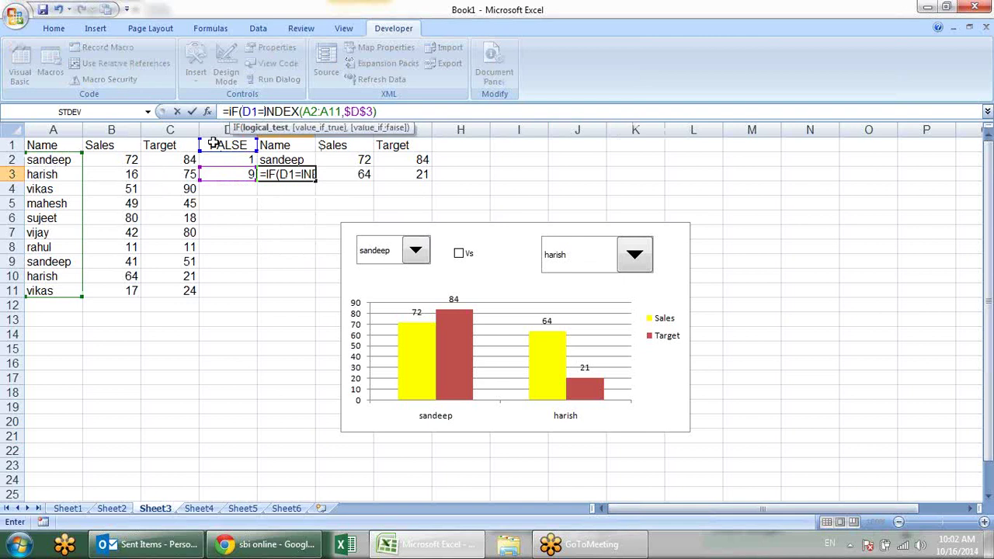
pyautogui.write('tru')
pyautogui.press('BackSpace')
pyautogui.press('BackSpace')
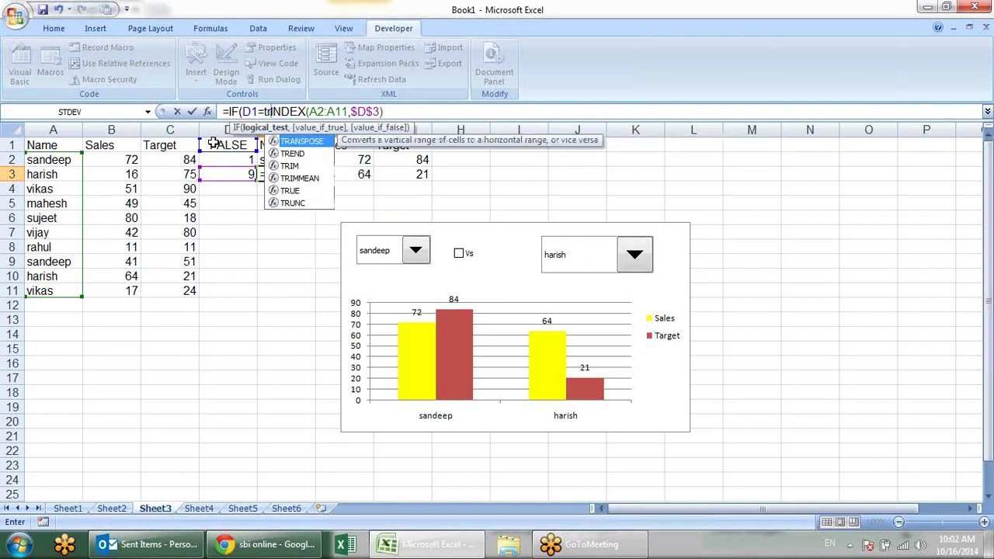
pyautogui.press('BackSpace')
pyautogui.press('BackSpace')
pyautogui.write(',')
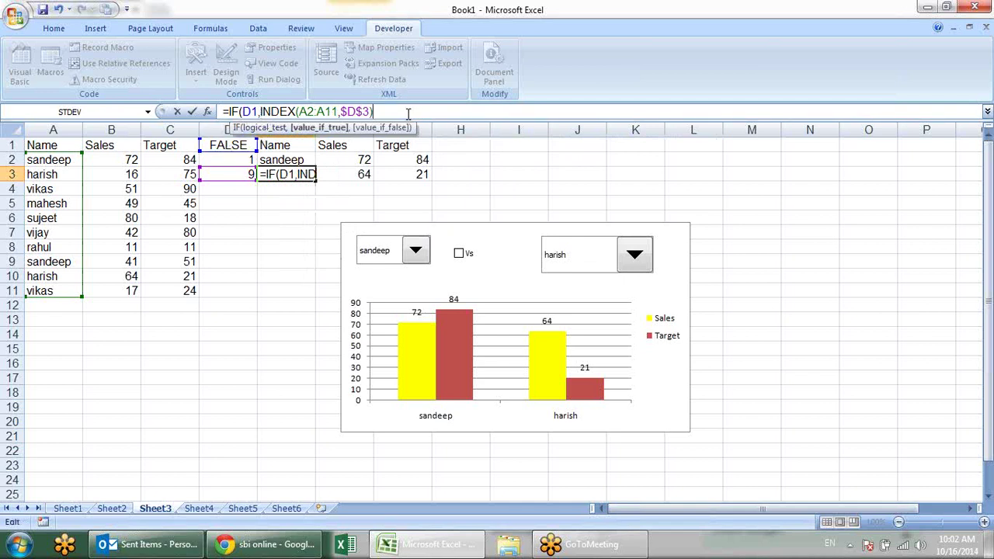
pyautogui.write(',')
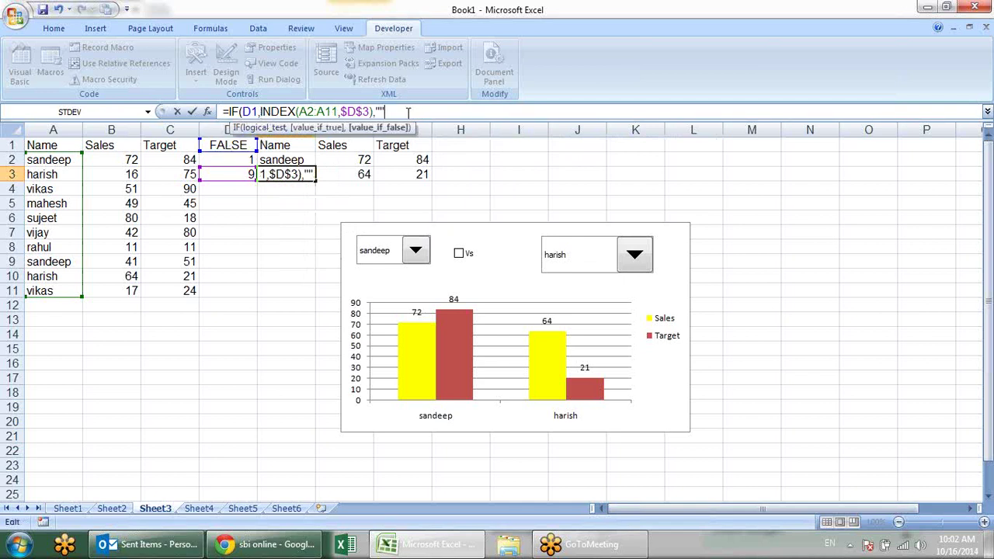
pyautogui.write(' _')
pyautogui.press('Return')
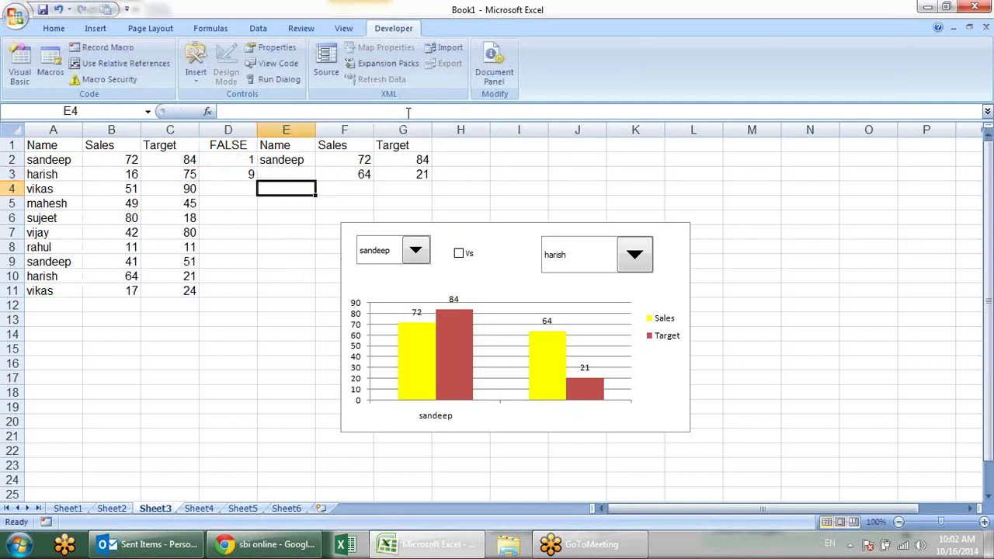
# Make the D1 reference absolute and copy E3's formula across F3:G3
pyautogui.click(308, 173)
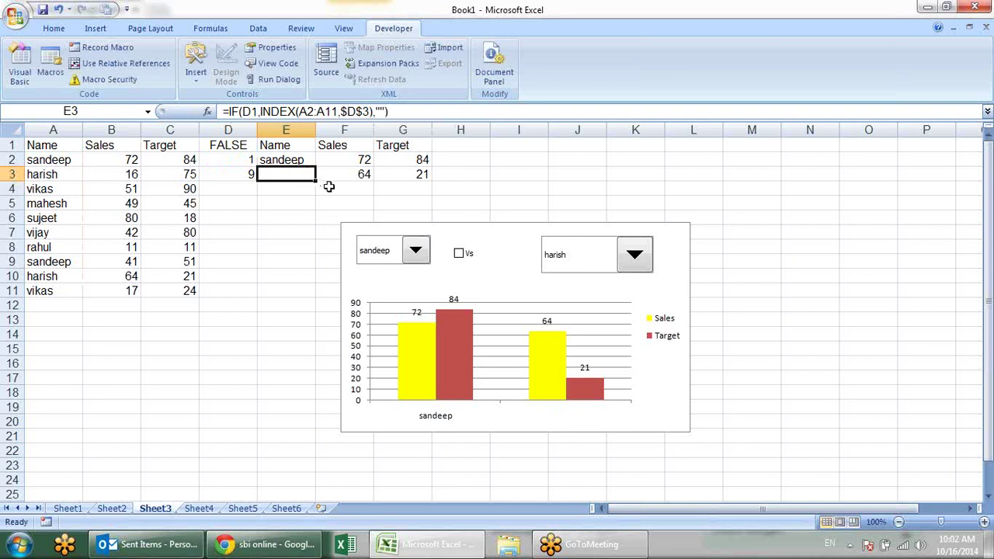
pyautogui.click(252, 111)
pyautogui.press('F4')
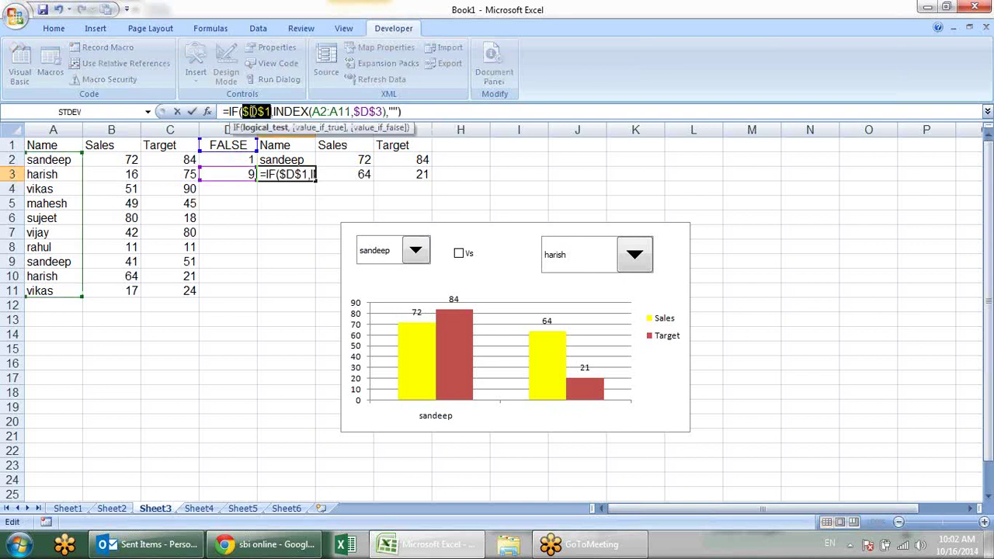
pyautogui.press('Return')
pyautogui.click(289, 174)
pyautogui.moveTo(319, 178); pyautogui.dragTo(426, 181)
# Toggle the Vs check box on and off to test showing and hiding row 3
pyautogui.click(499, 177)
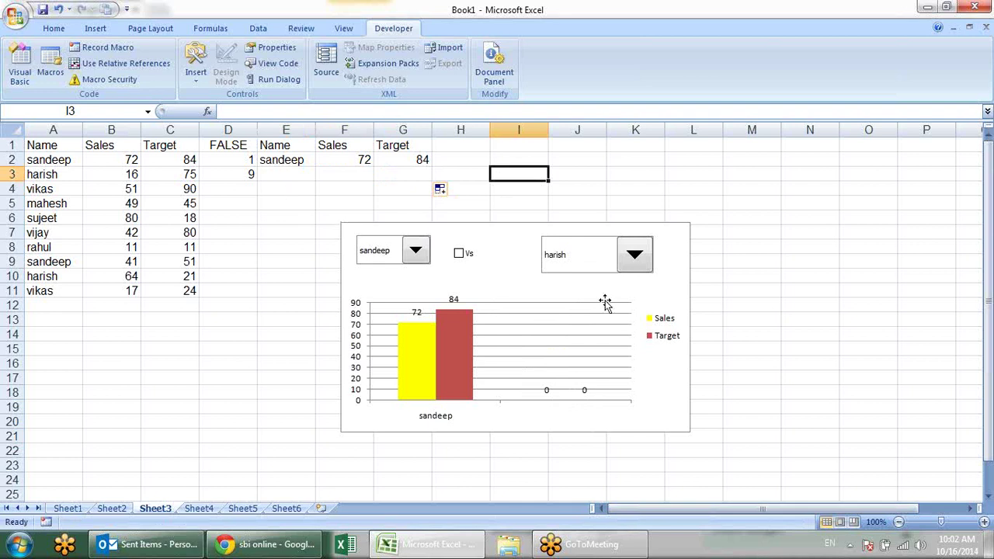
pyautogui.click(460, 254)
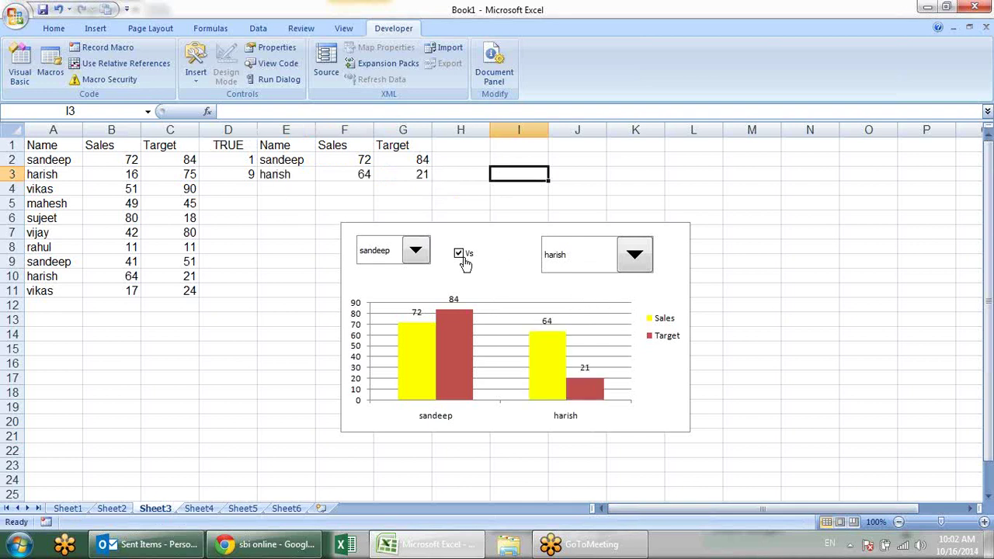
pyautogui.click(462, 259)
pyautogui.click(462, 259)
pyautogui.click(462, 259)
# Pick rahul in the first name dropdown
pyautogui.click(415, 250)
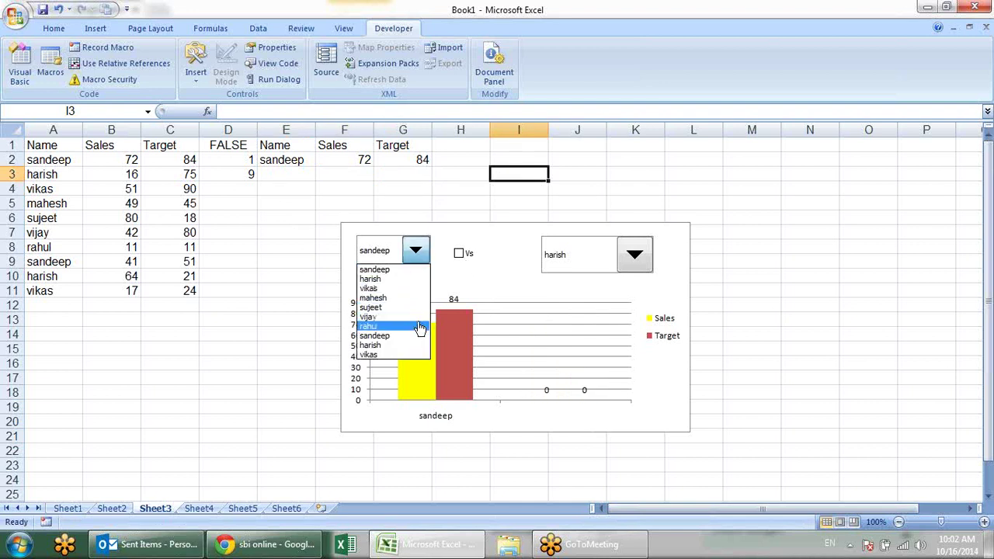
pyautogui.click(417, 324)
pyautogui.click(415, 250)
pyautogui.click(410, 326)
pyautogui.click(415, 250)
pyautogui.click(409, 326)
# Turn Vs on and cycle the second dropdown through vijay, sujeet and harish
pyautogui.click(458, 253)
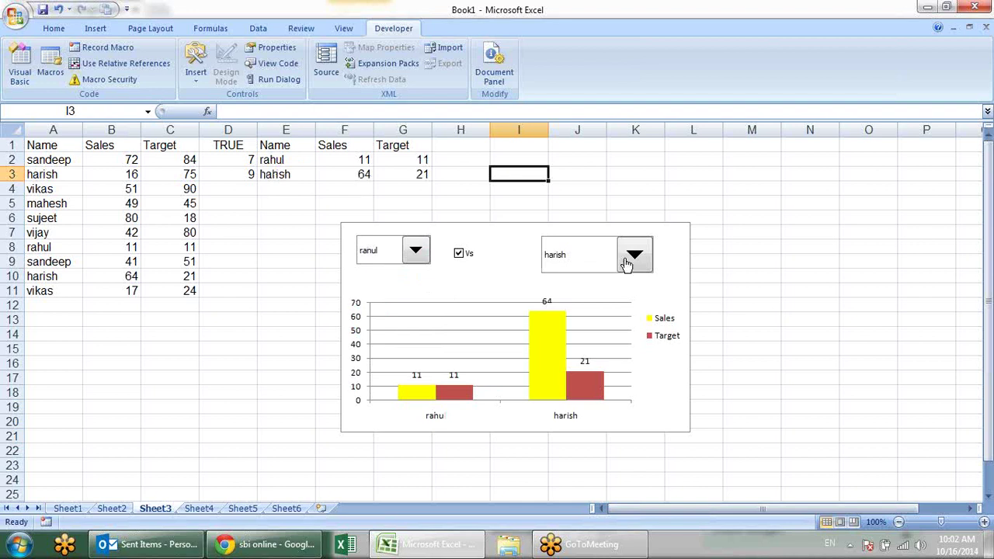
pyautogui.click(630, 258)
pyautogui.click(627, 307)
pyautogui.click(634, 255)
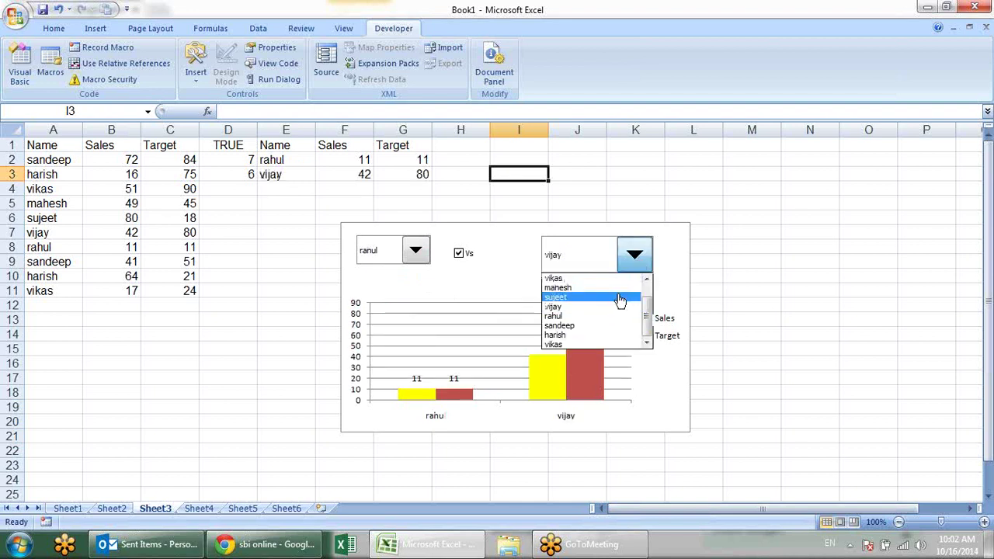
pyautogui.click(608, 297)
pyautogui.click(634, 255)
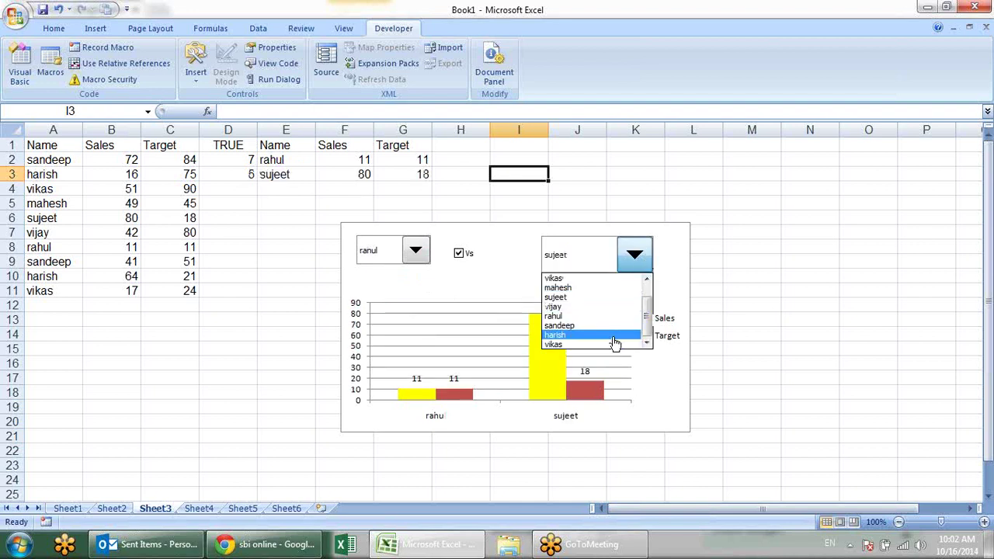
pyautogui.click(616, 336)
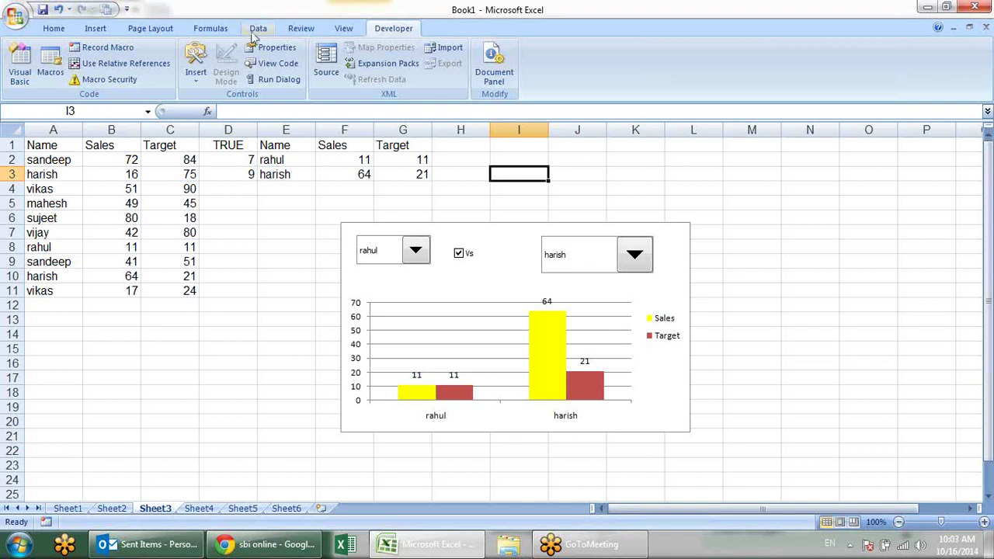
# Choose the Button form control, then open the VBA editor and insert a new module
pyautogui.click(197, 84)
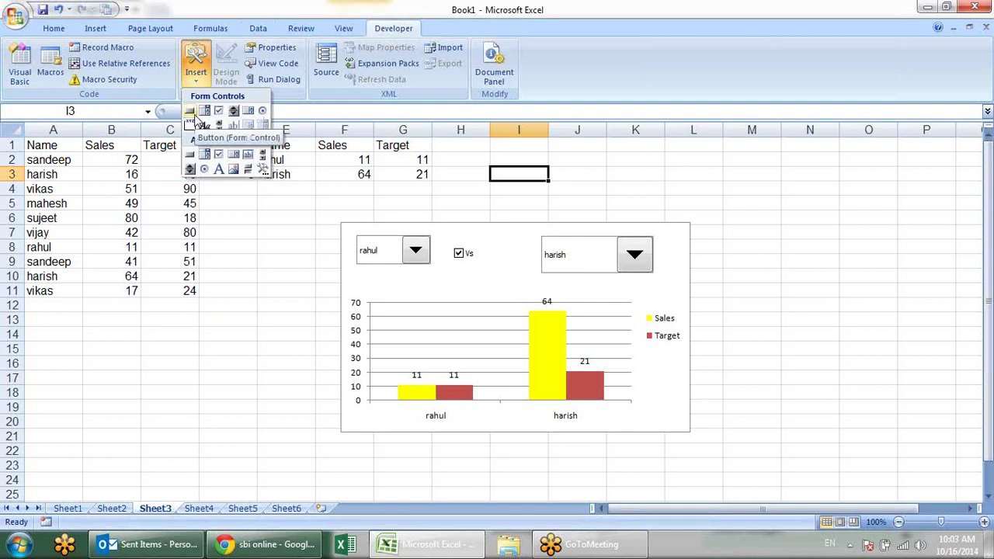
pyautogui.click(194, 117)
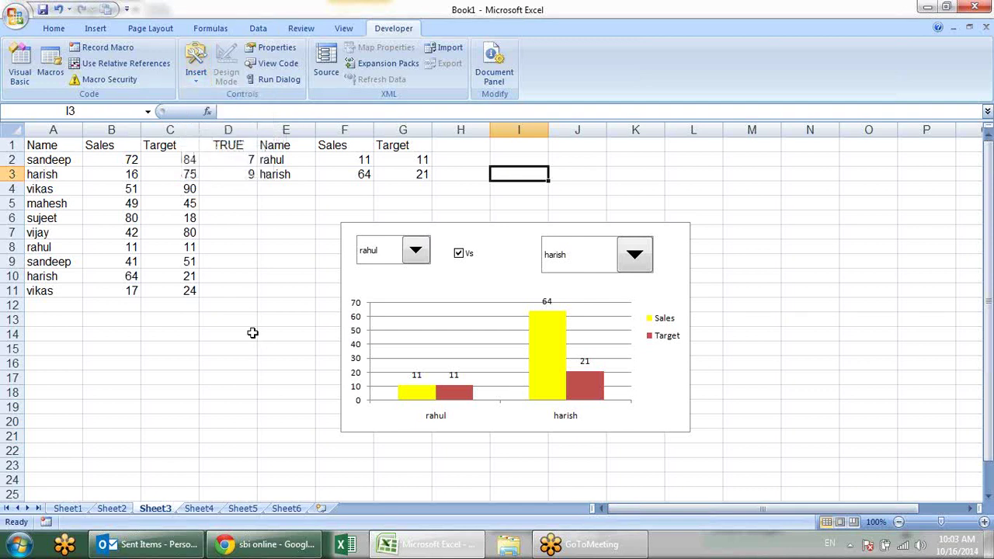
pyautogui.hotkey('alt', 'F11')
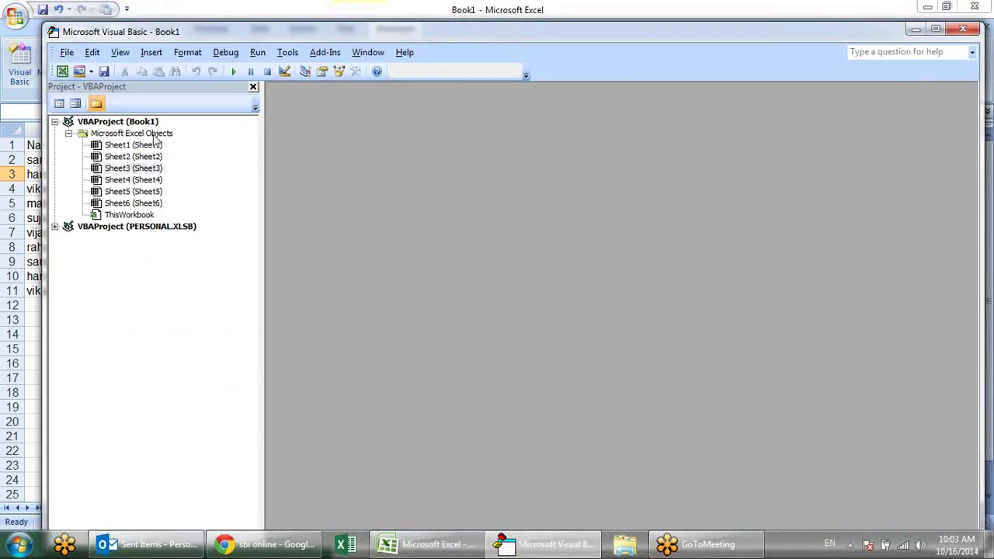
pyautogui.hotkey('alt', 'i')
# Write macro Sub a() with MsgBox "Hello" and close the editor
pyautogui.write('m')
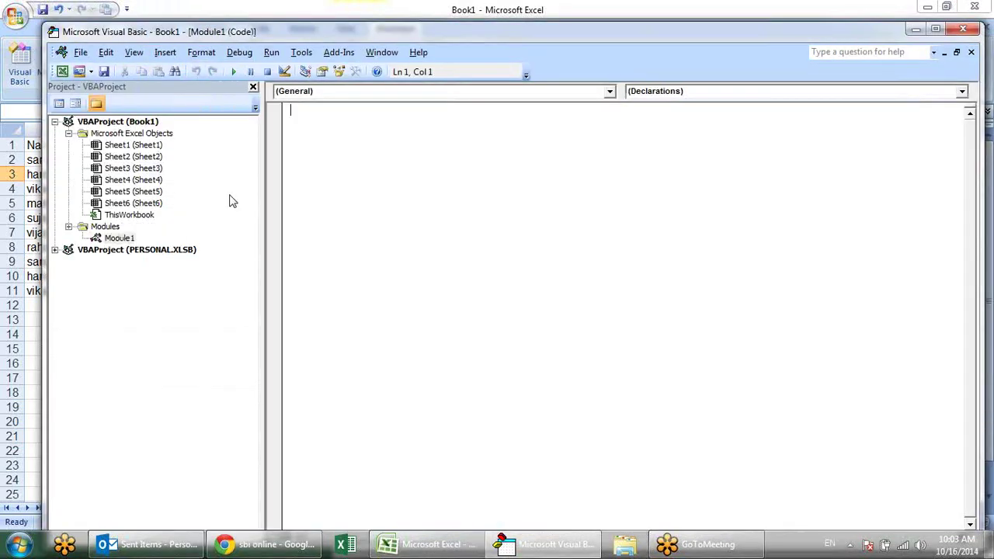
pyautogui.write('b')
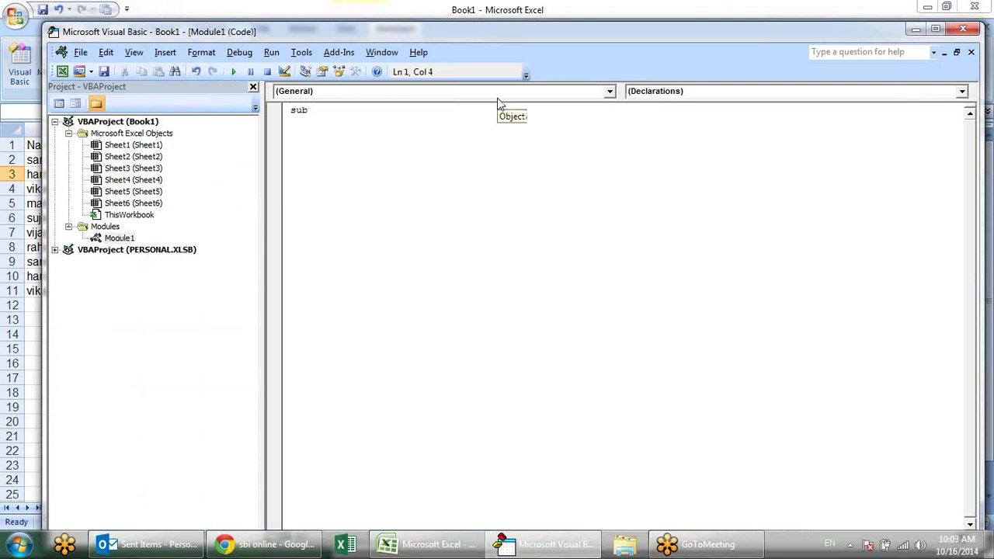
pyautogui.write(' a')
pyautogui.press('Return')
pyautogui.write('msgbox')
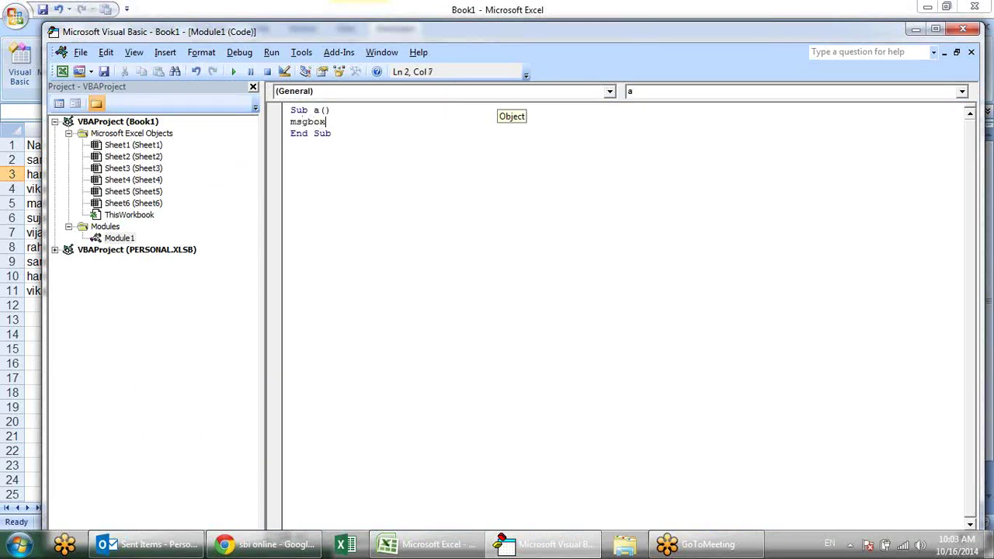
pyautogui.write(' "Hello')
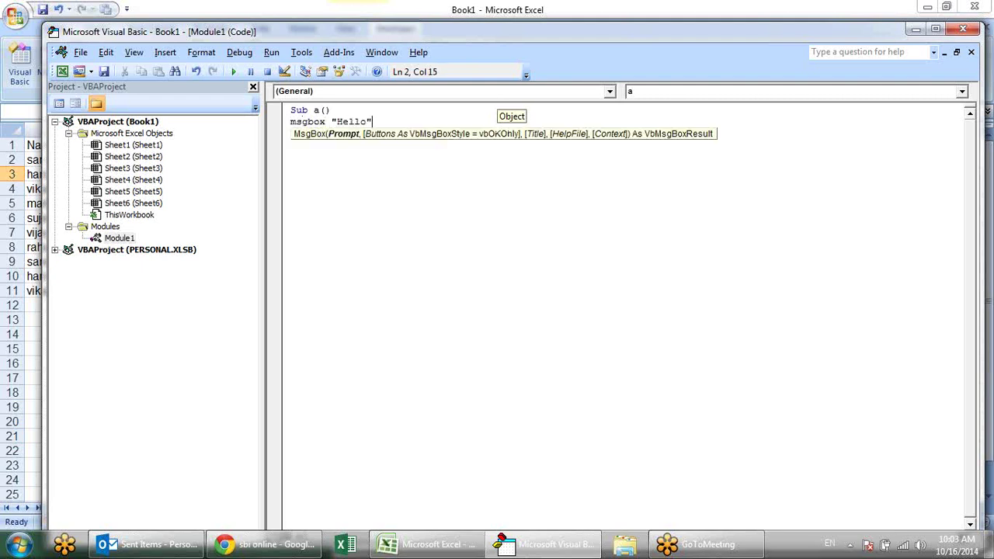
pyautogui.press('Down')
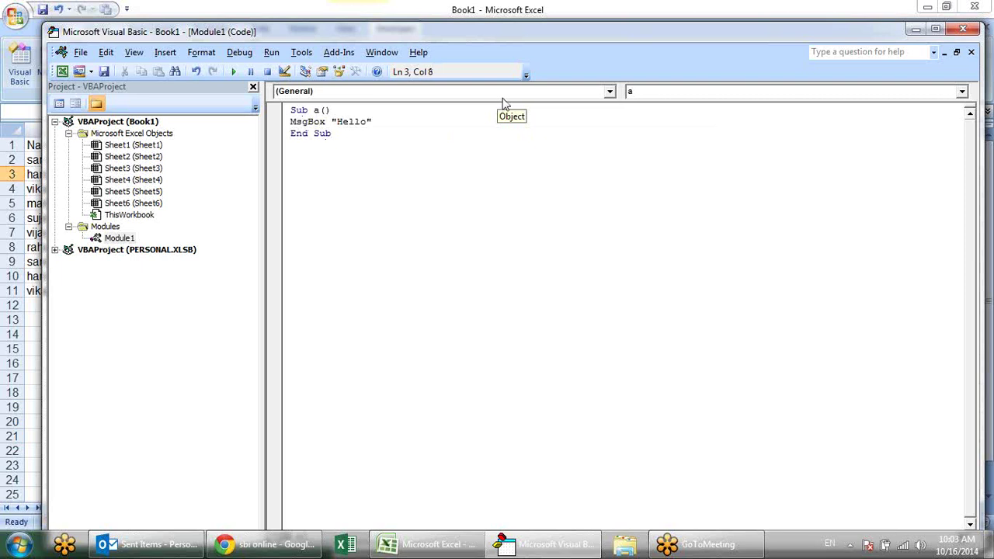
pyautogui.click(962, 29)
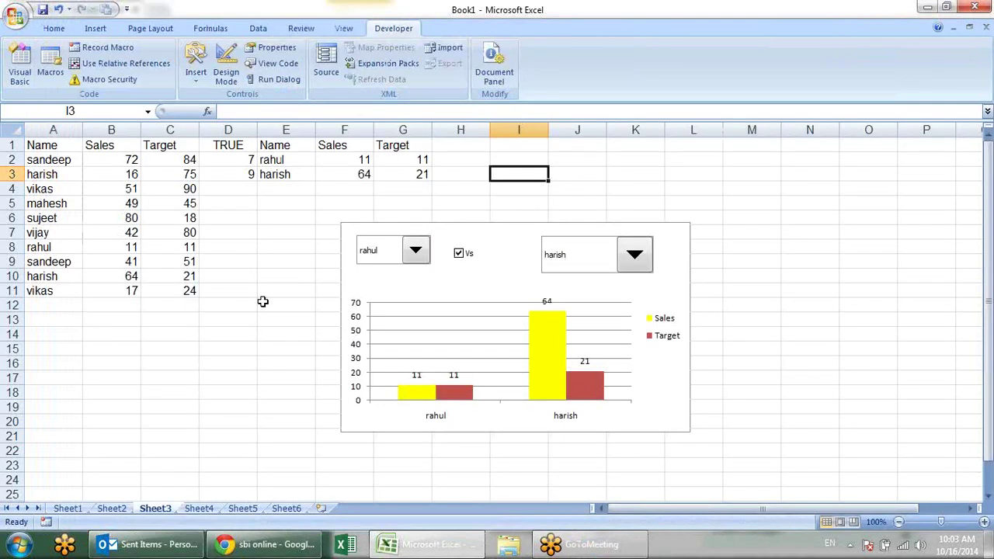
# Draw a form button around C13:D15 below the data and assign it macro a
pyautogui.click(275, 258)
pyautogui.click(196, 68)
pyautogui.click(189, 110)
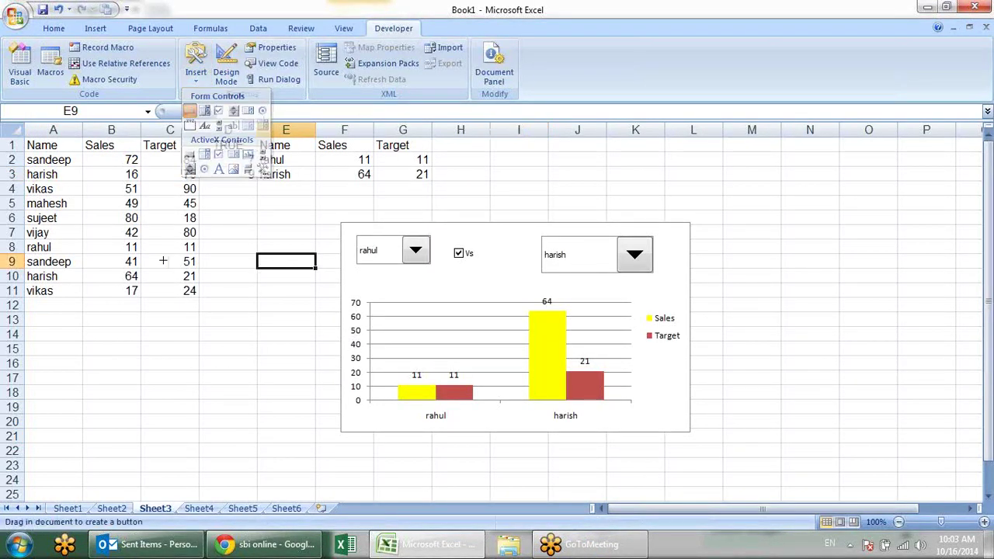
pyautogui.moveTo(167, 317); pyautogui.dragTo(268, 356)
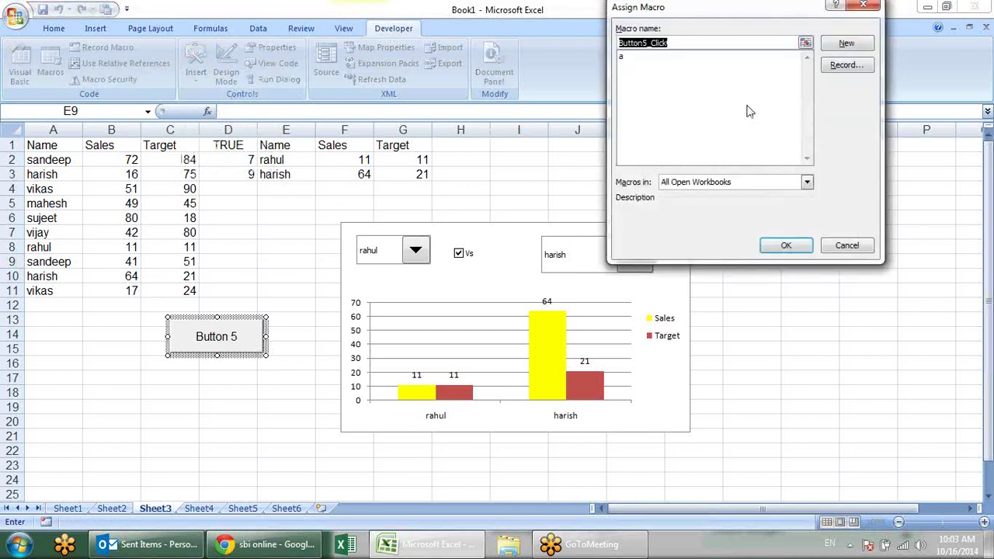
pyautogui.click(629, 58)
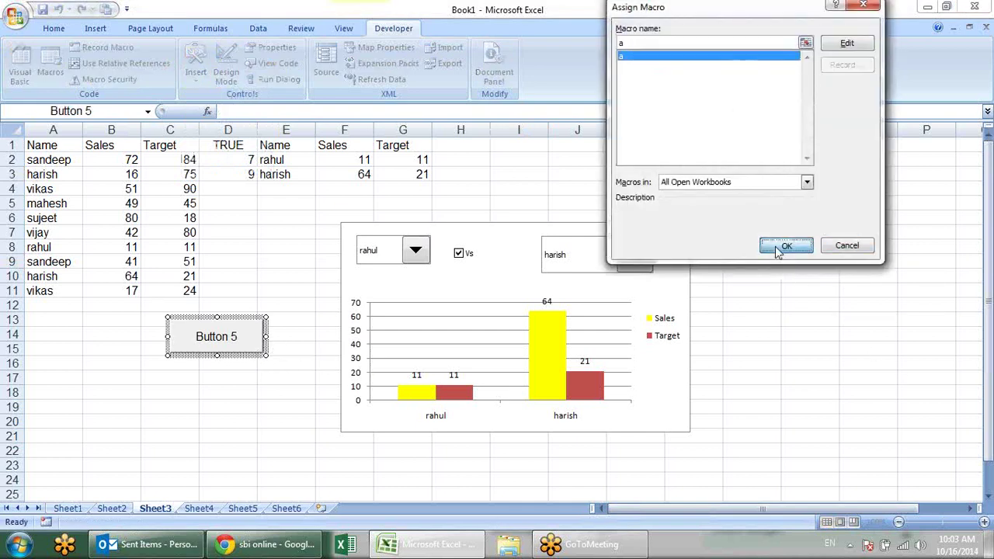
pyautogui.click(786, 245)
# Test Button 5 three times, dismissing the Hello message each time
pyautogui.click(248, 419)
pyautogui.click(252, 342)
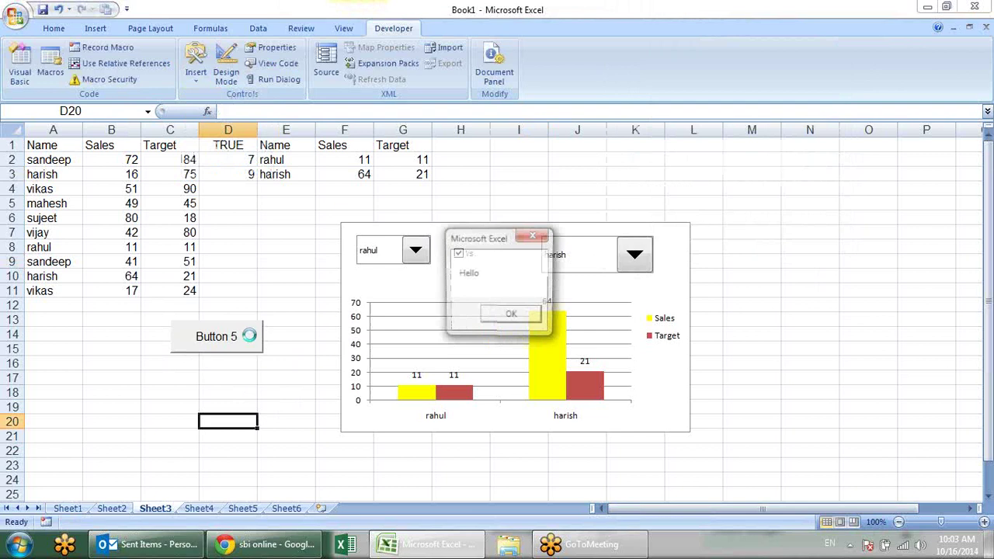
pyautogui.click(512, 317)
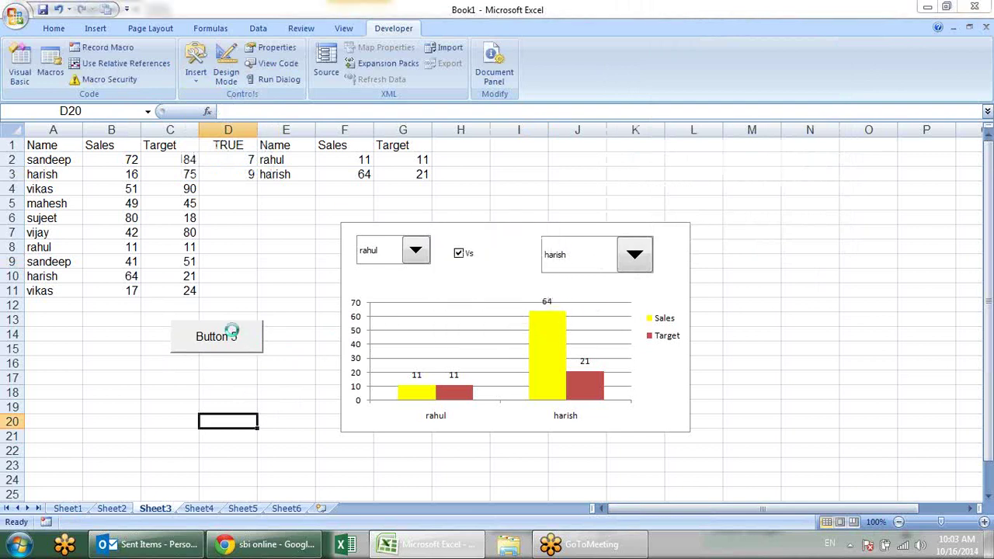
pyautogui.click(231, 334)
pyautogui.click(524, 313)
pyautogui.click(200, 328)
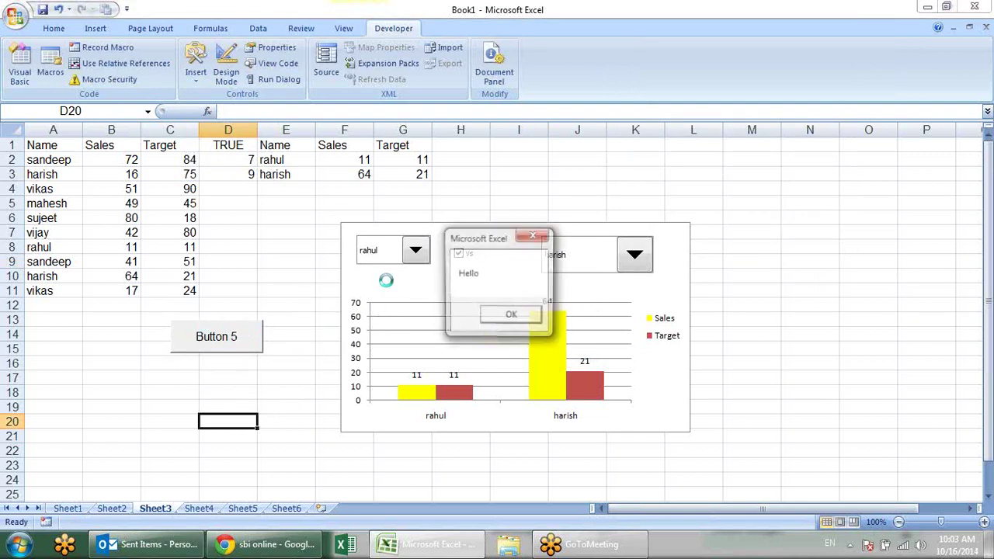
pyautogui.click(520, 321)
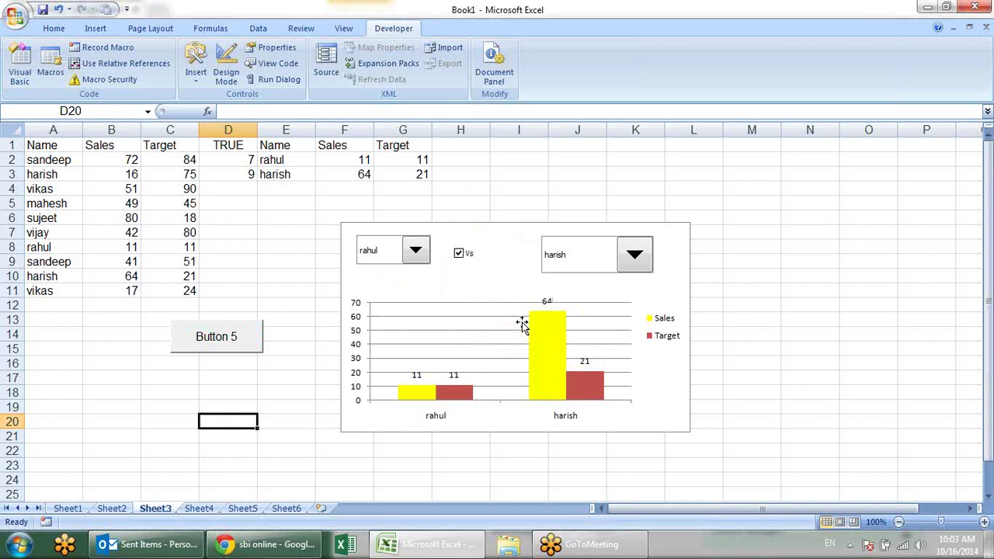
pyautogui.click(54, 28)
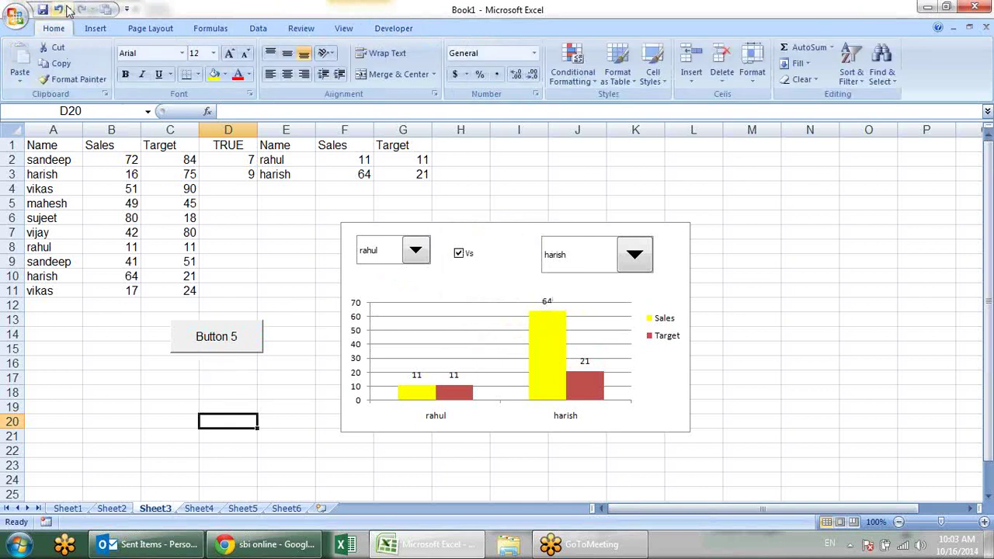
# Draw a rectangle left of the chart labelled 'Click'
pyautogui.click(95, 29)
pyautogui.click(160, 58)
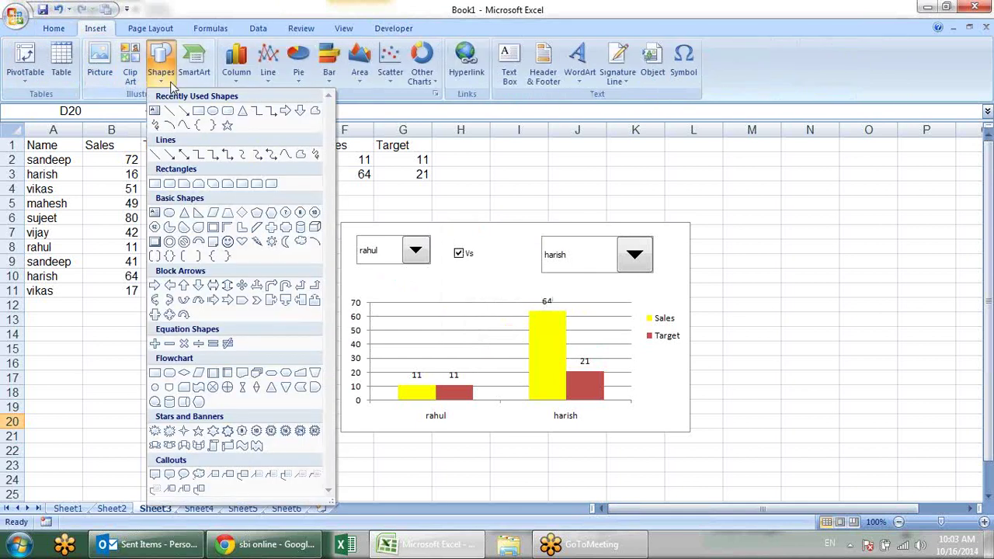
pyautogui.click(194, 117)
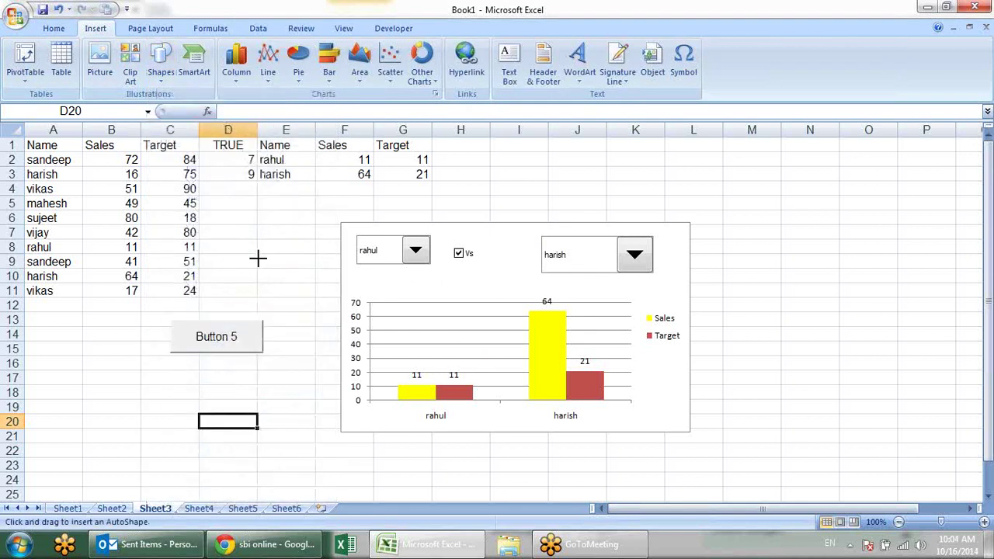
pyautogui.moveTo(217, 235); pyautogui.dragTo(289, 271)
pyautogui.write('Click')
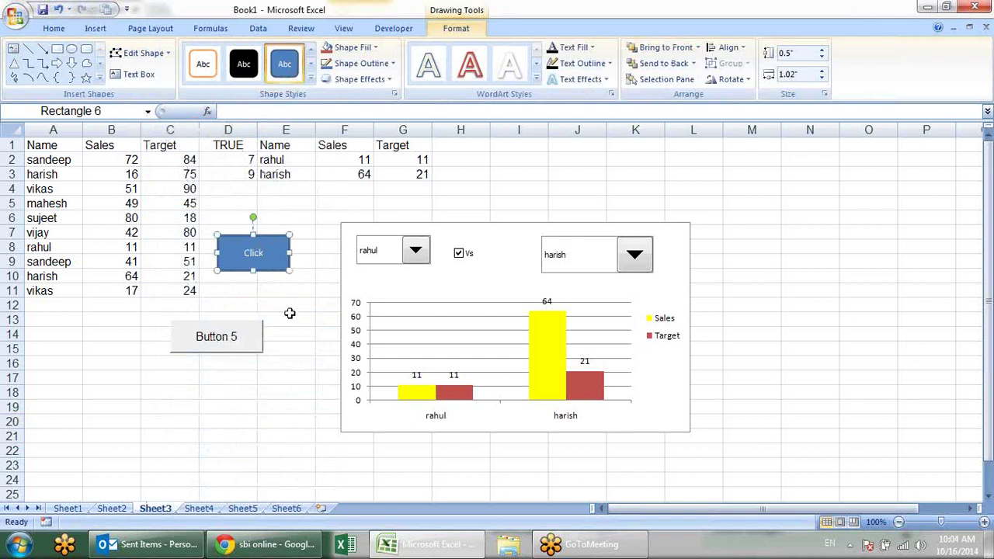
pyautogui.click(295, 300)
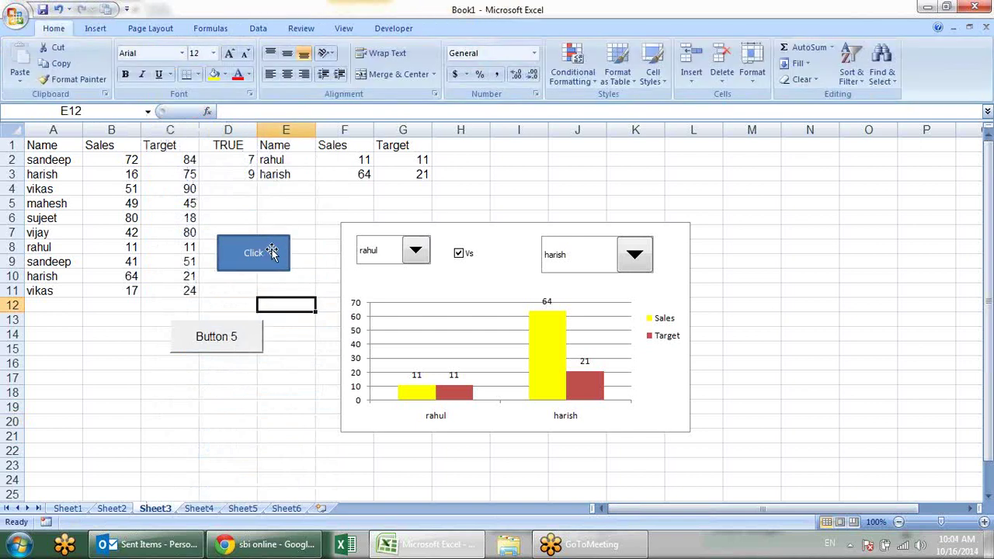
# Give the Click rectangle a red shape style
pyautogui.click(272, 252)
pyautogui.click(310, 81)
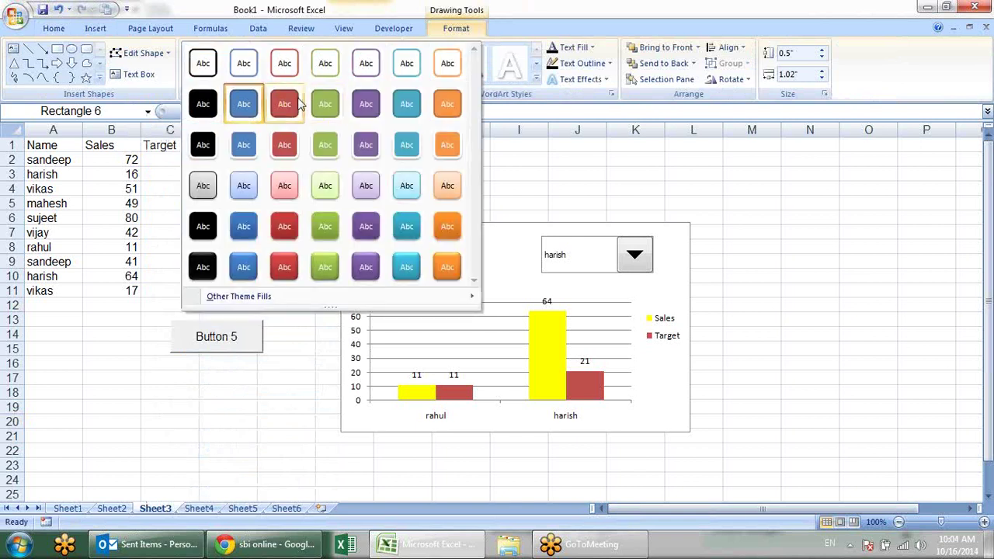
pyautogui.click(285, 226)
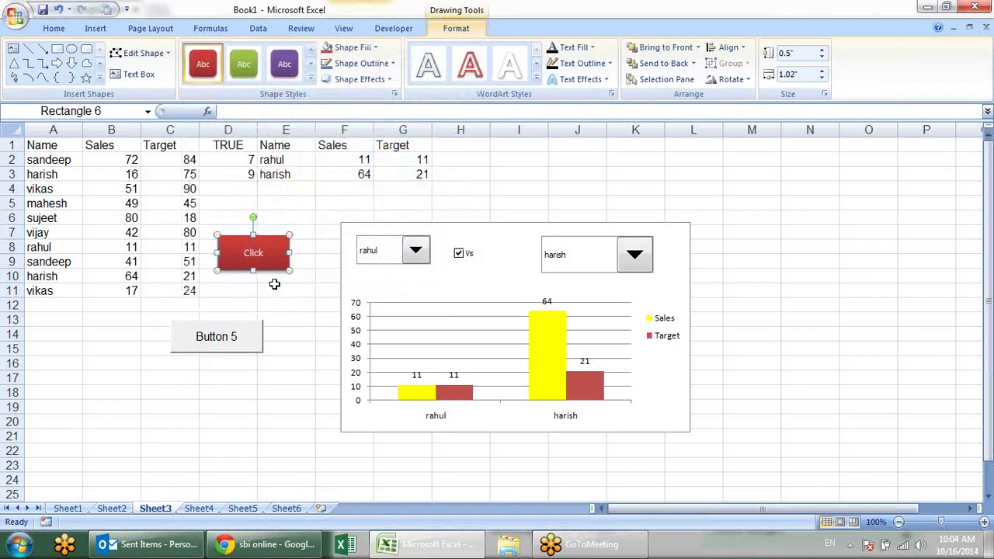
pyautogui.click(294, 299)
pyautogui.click(277, 259)
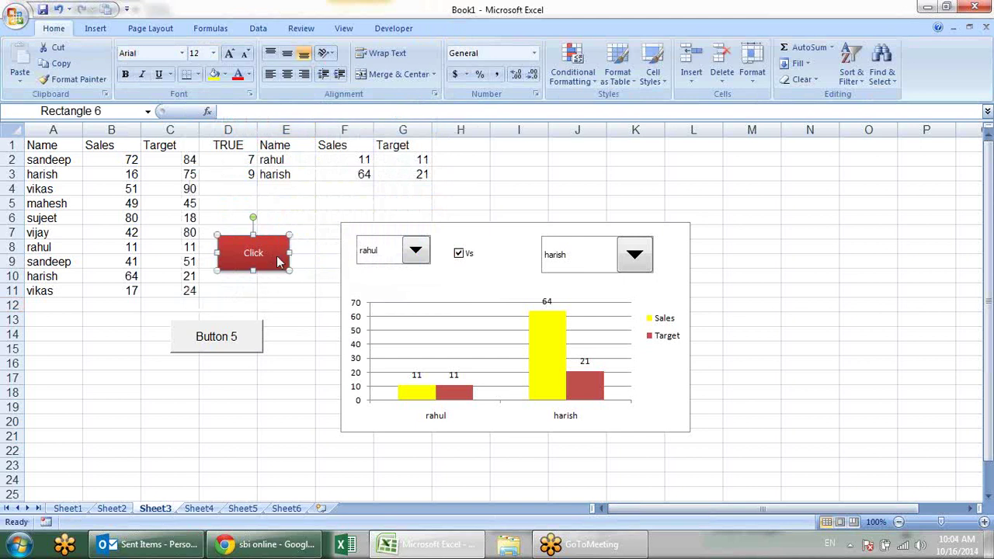
# Assign macro a to the Click rectangle
pyautogui.rightClick(278, 262)
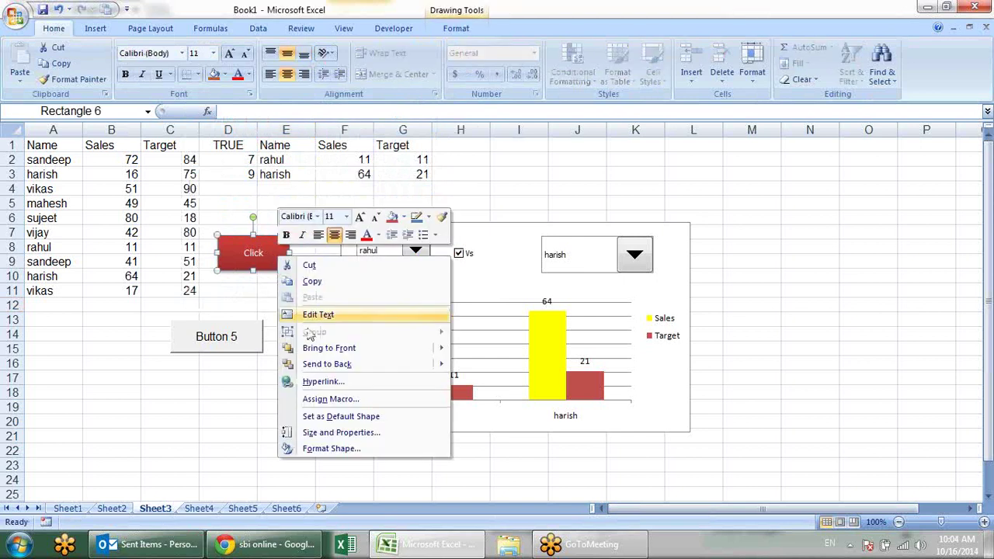
pyautogui.click(334, 400)
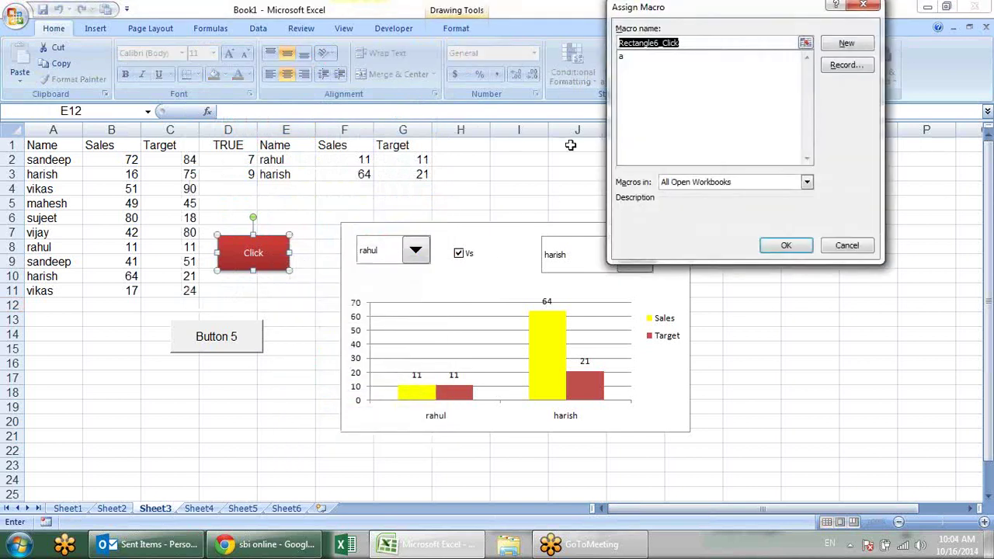
pyautogui.click(651, 58)
pyautogui.click(784, 245)
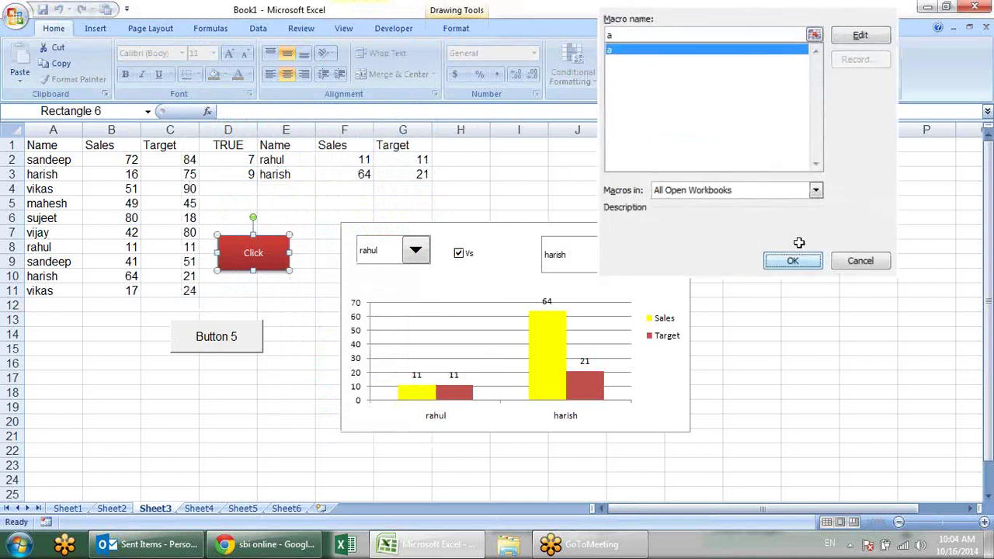
pyautogui.click(794, 338)
# Run the Click shape's macro three times, dismissing each Hello message
pyautogui.click(233, 258)
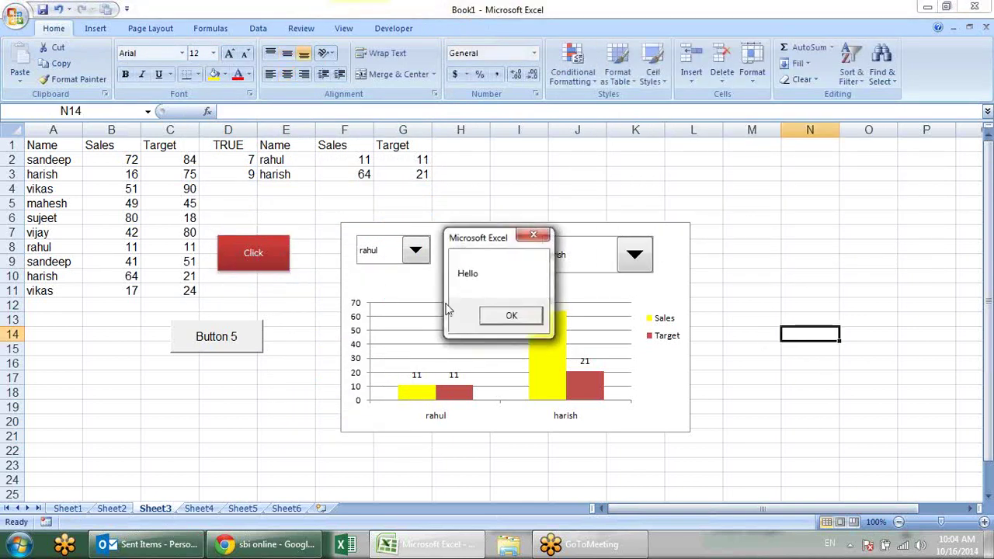
pyautogui.click(497, 315)
pyautogui.click(232, 258)
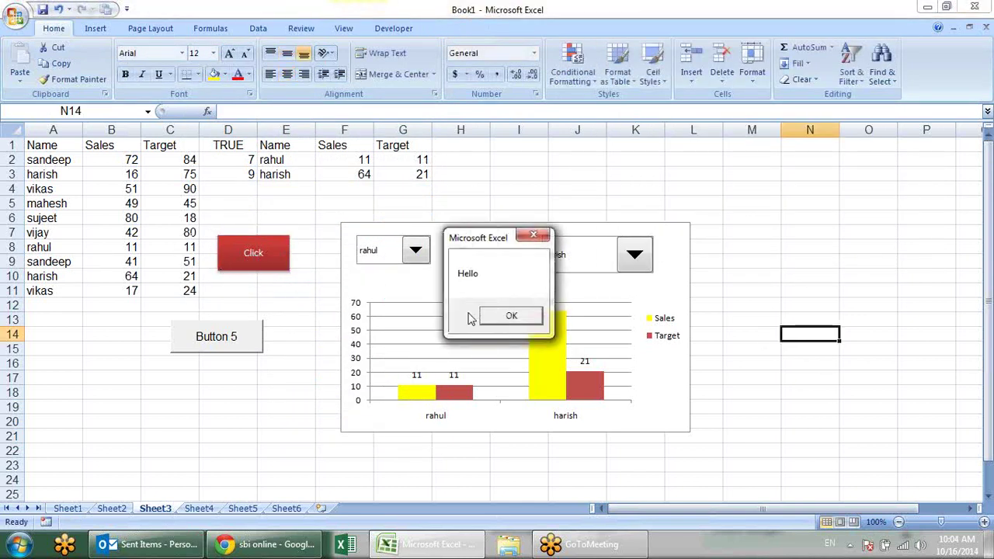
pyautogui.click(512, 316)
pyautogui.click(251, 264)
pyautogui.click(512, 315)
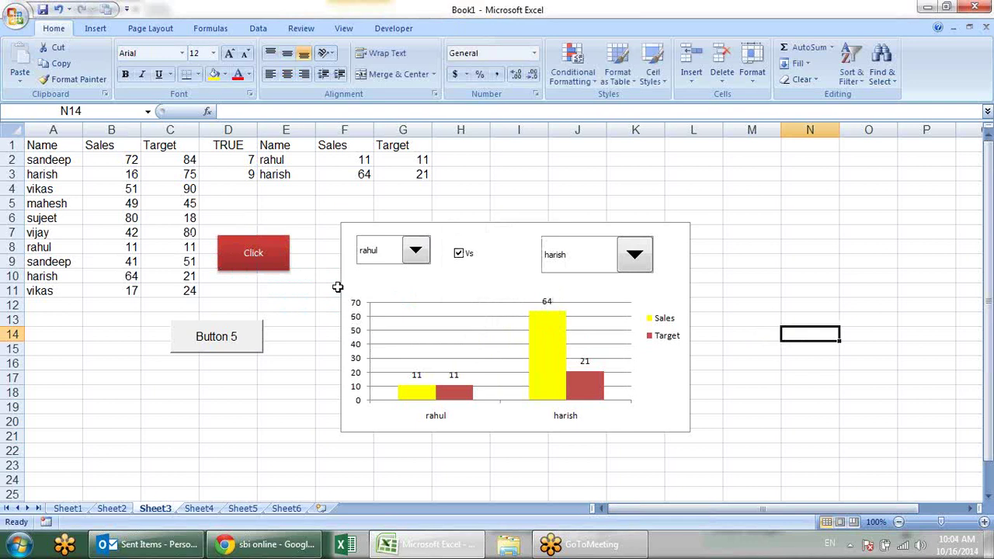
# Test the Click shape once more, then draw a spinner beside rows 2–4 of column J
pyautogui.click(282, 257)
pyautogui.click(504, 317)
pyautogui.click(103, 29)
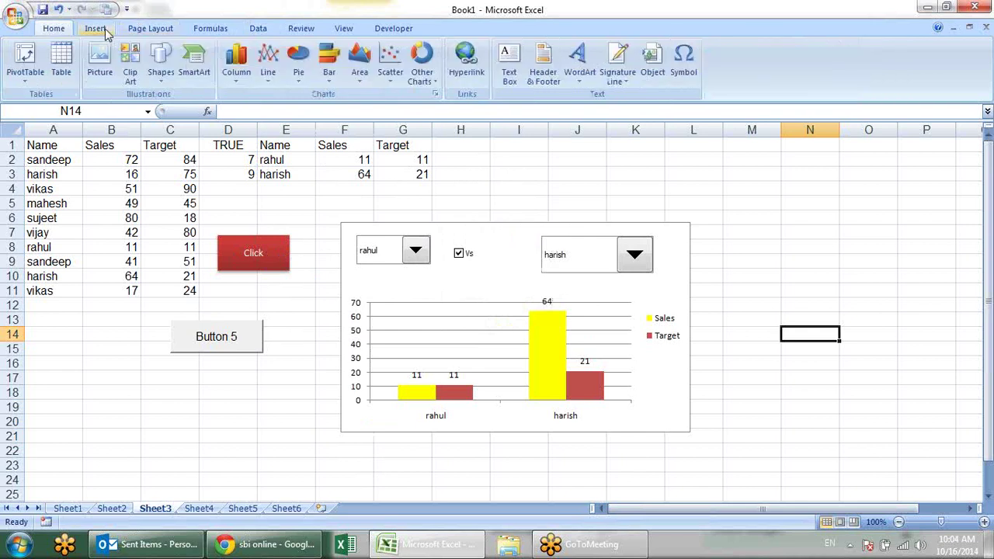
pyautogui.click(394, 28)
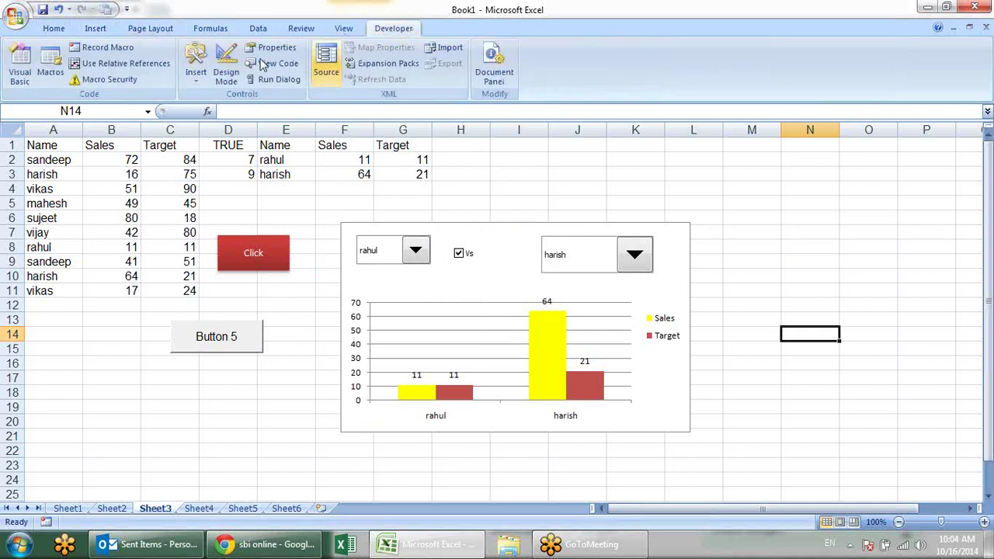
pyautogui.click(196, 62)
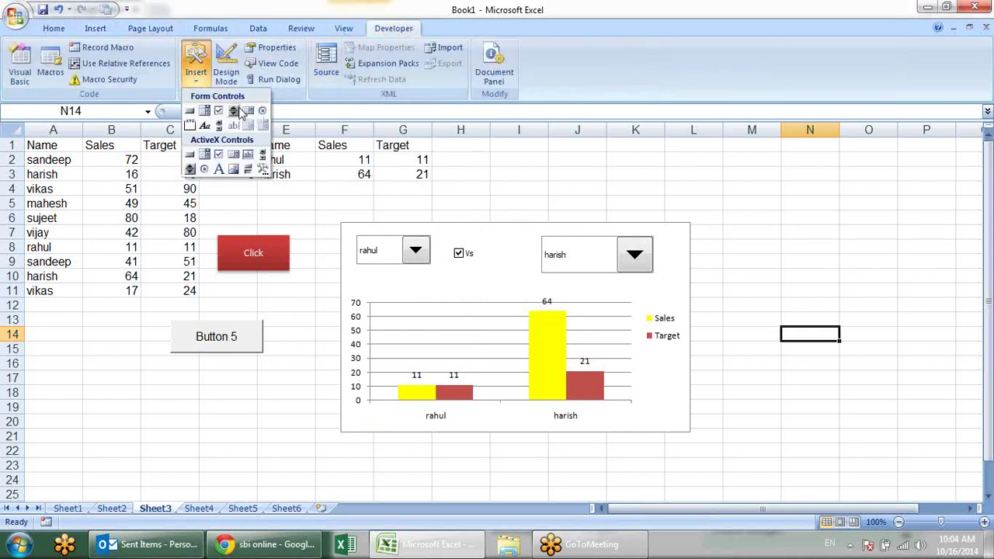
pyautogui.click(240, 111)
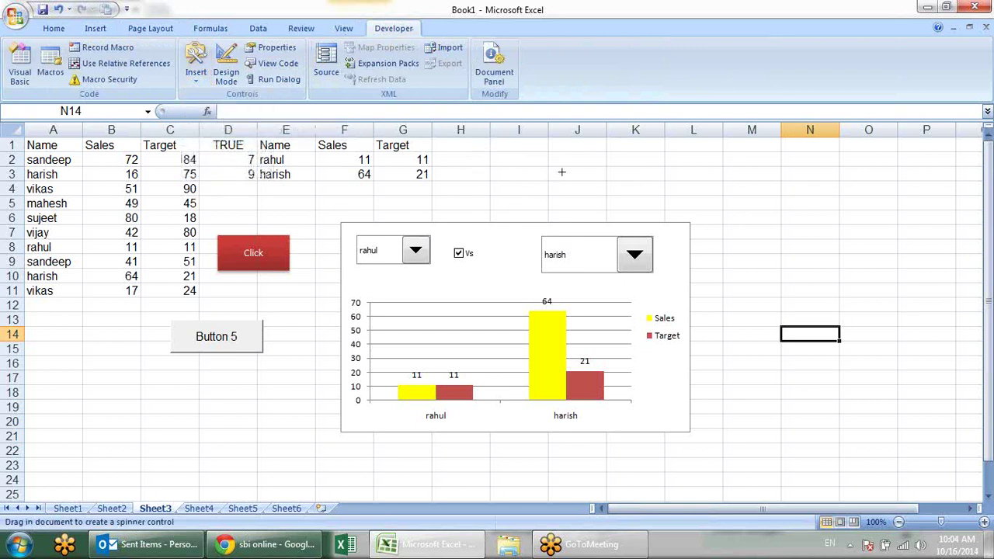
pyautogui.moveTo(648, 180); pyautogui.dragTo(677, 216)
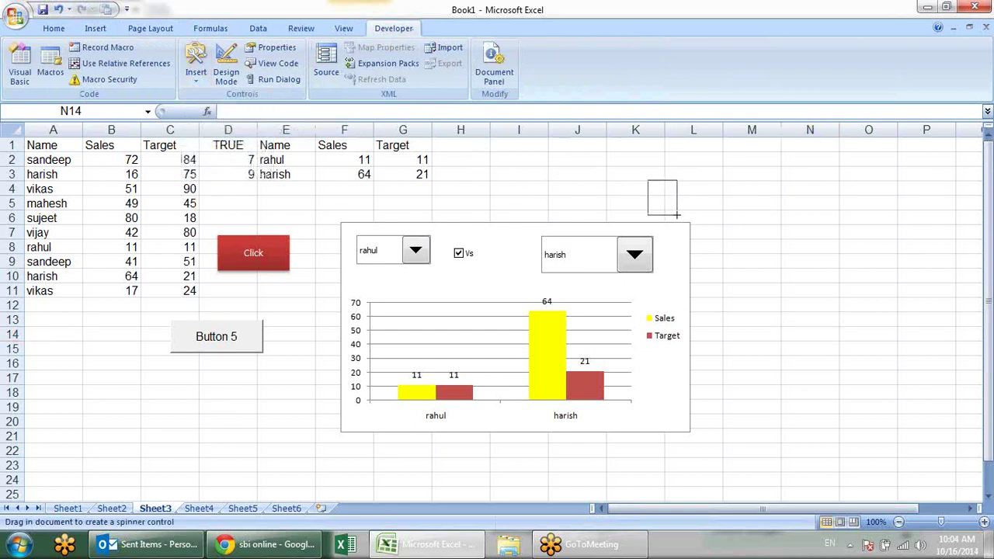
pyautogui.moveTo(672, 202)
pyautogui.mouseDown()
pyautogui.moveTo(572, 171)
pyautogui.moveTo(563, 207)
pyautogui.mouseUp()
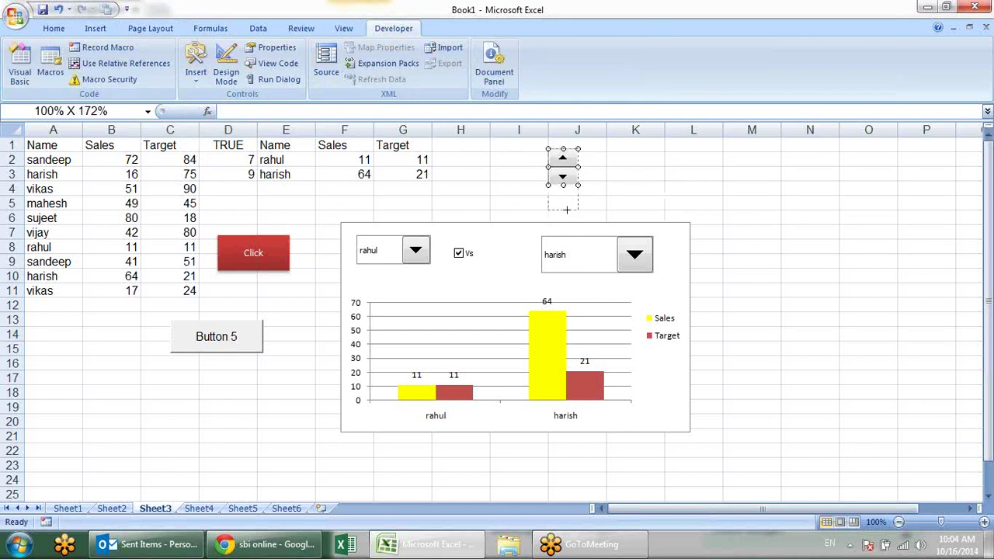
# Format the spinner with minimum 1, maximum 10 and cell link $K$1
pyautogui.rightClick(563, 165)
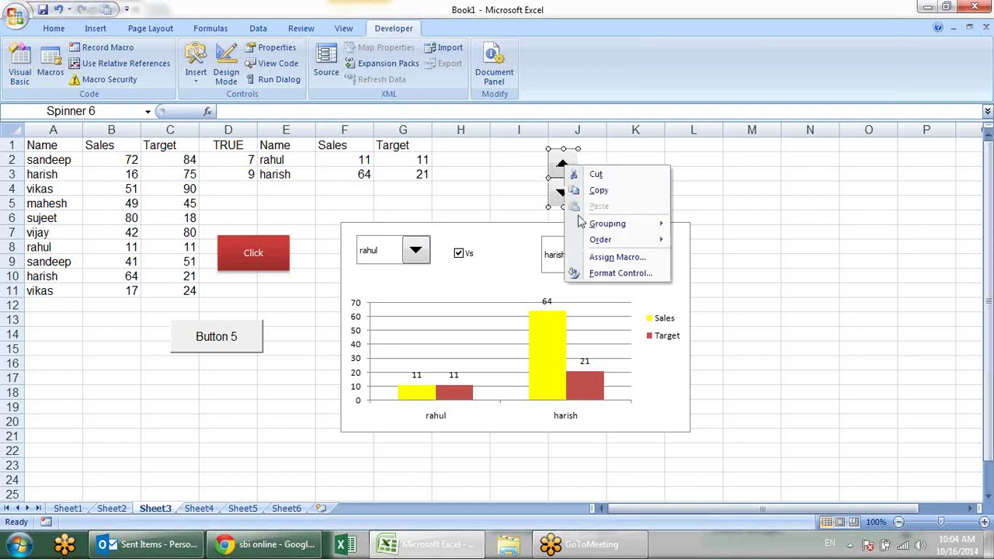
pyautogui.click(610, 274)
pyautogui.moveTo(496, 8)
pyautogui.mouseDown()
pyautogui.moveTo(327, 65)
pyautogui.moveTo(307, 92)
pyautogui.mouseUp()
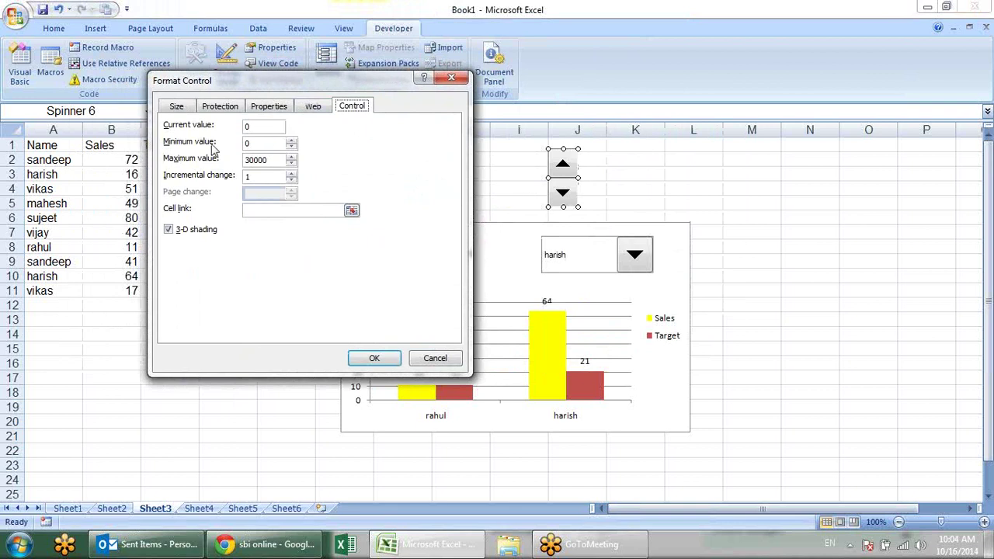
pyautogui.doubleClick(249, 144)
pyautogui.write('1')
pyautogui.press('Tab')
pyautogui.doubleClick(272, 127)
pyautogui.press('Tab')
pyautogui.press('Tab')
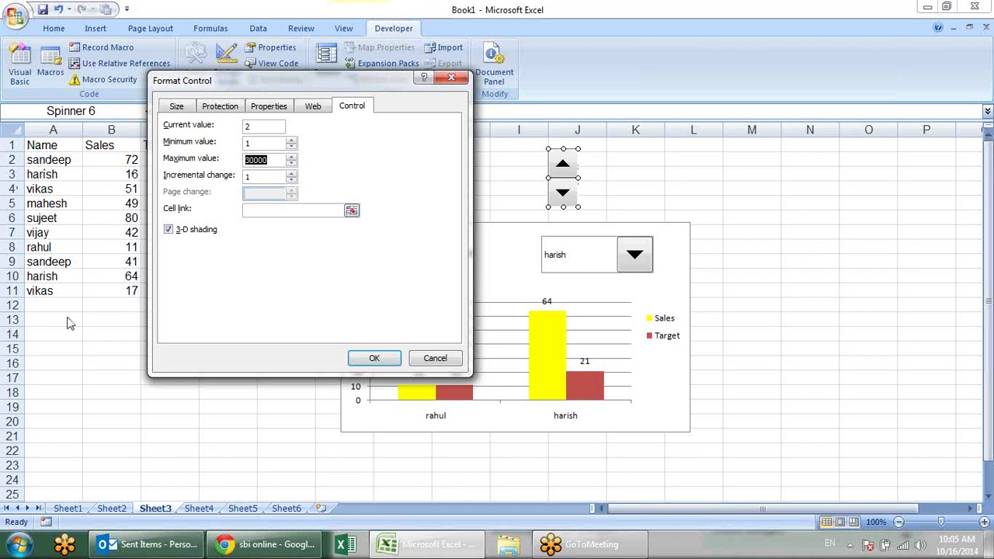
pyautogui.write('10')
pyautogui.press('Tab')
pyautogui.click(351, 210)
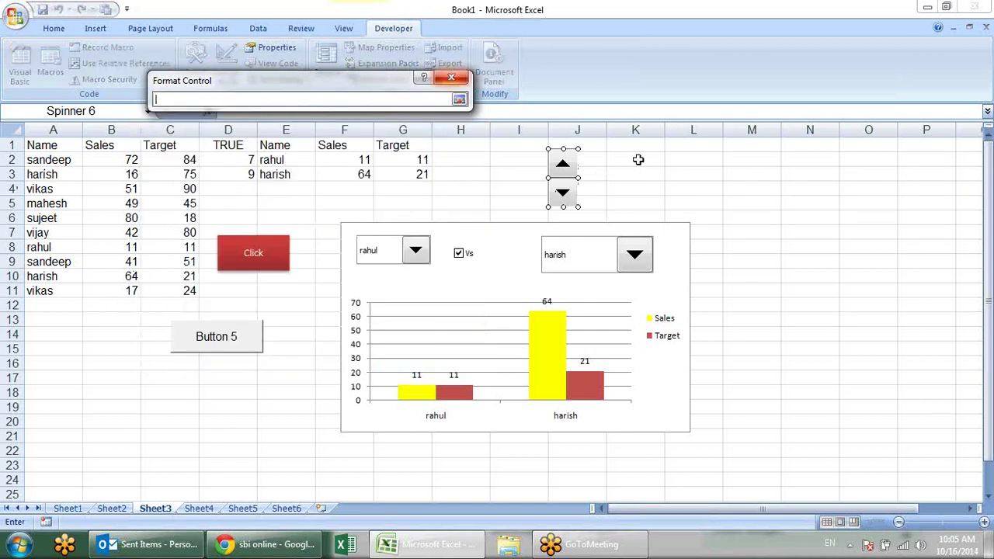
pyautogui.click(619, 146)
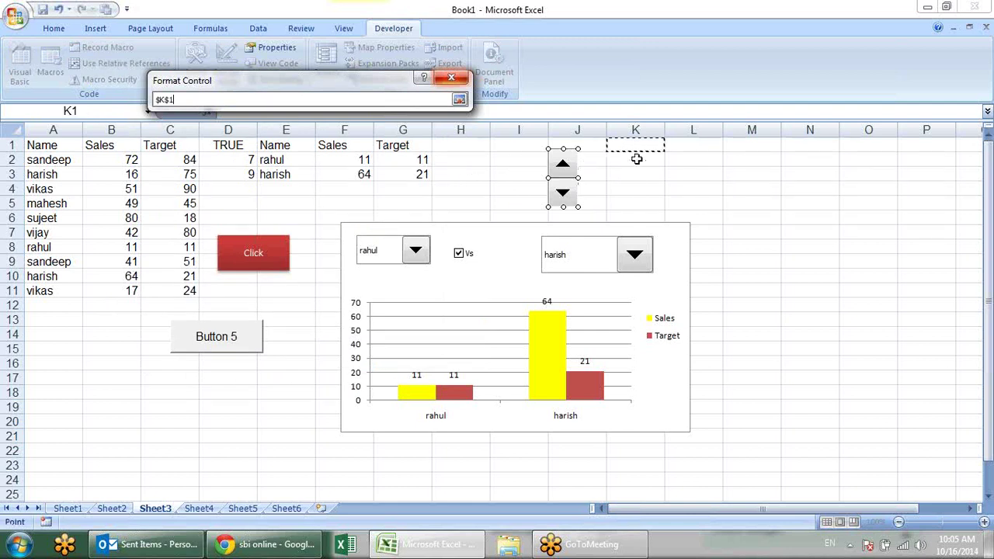
pyautogui.press('Return')
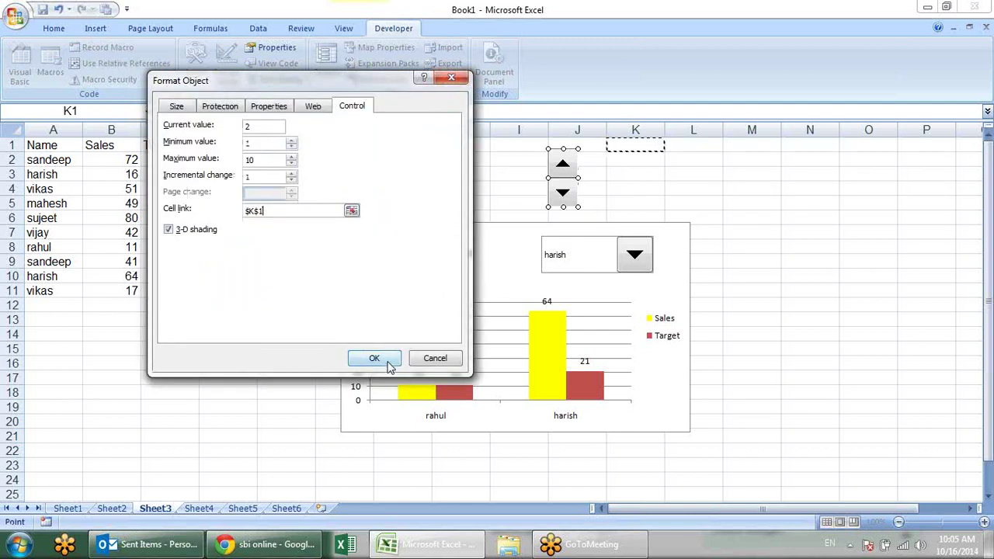
pyautogui.click(374, 358)
pyautogui.click(752, 189)
# Try the spinner, raising K1 to its maximum 10 and back down to 1
pyautogui.click(561, 200)
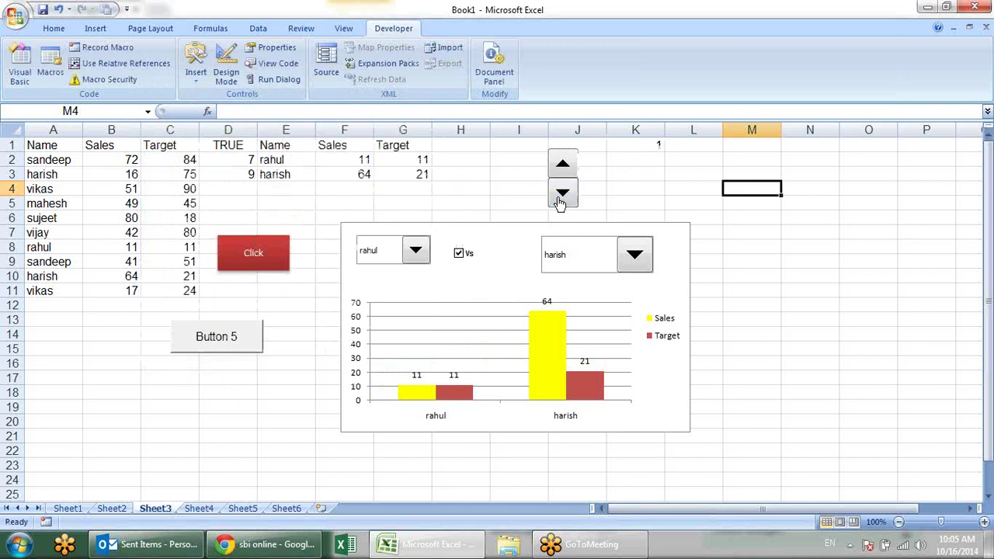
pyautogui.click(562, 163)
pyautogui.click(562, 163)
pyautogui.doubleClick(562, 163)
pyautogui.click(562, 163)
pyautogui.click(563, 163)
pyautogui.doubleClick(563, 163)
pyautogui.click(562, 163)
pyautogui.doubleClick(568, 191)
pyautogui.doubleClick(570, 191)
pyautogui.tripleClick(570, 190)
pyautogui.click(626, 144)
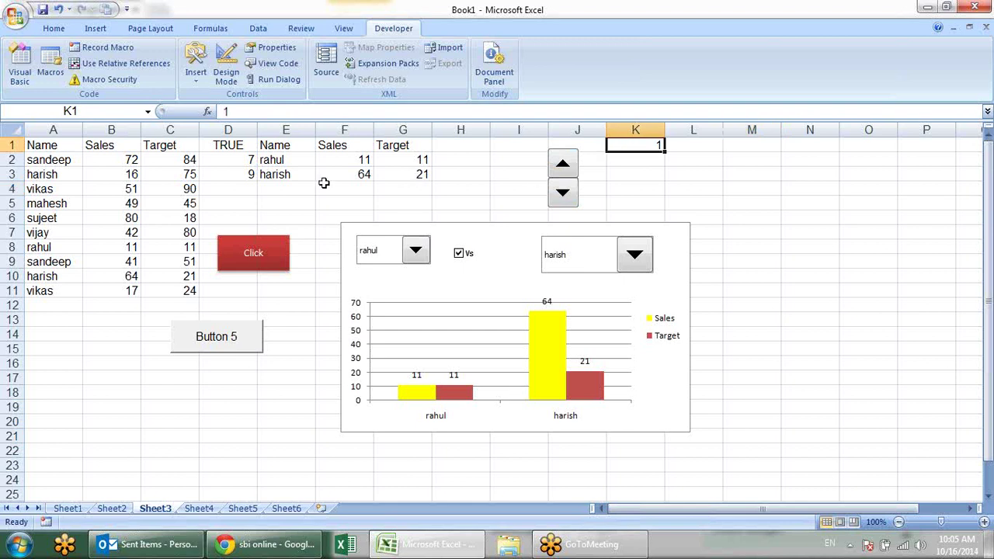
# Point E2's INDEX lookup at K1 instead of D2, then step the spinner to vijay
pyautogui.click(299, 160)
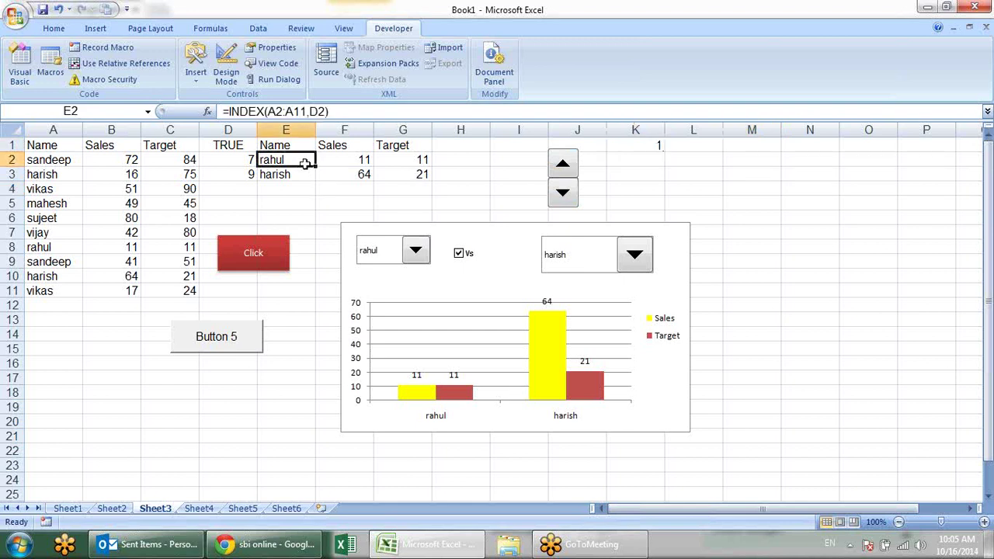
pyautogui.press('F2')
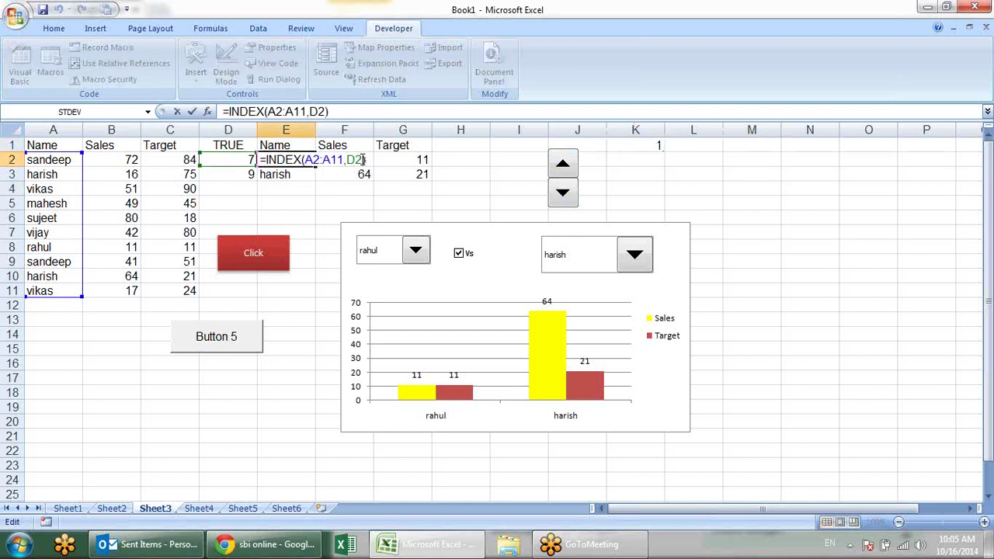
pyautogui.click(659, 149)
pyautogui.press('Return')
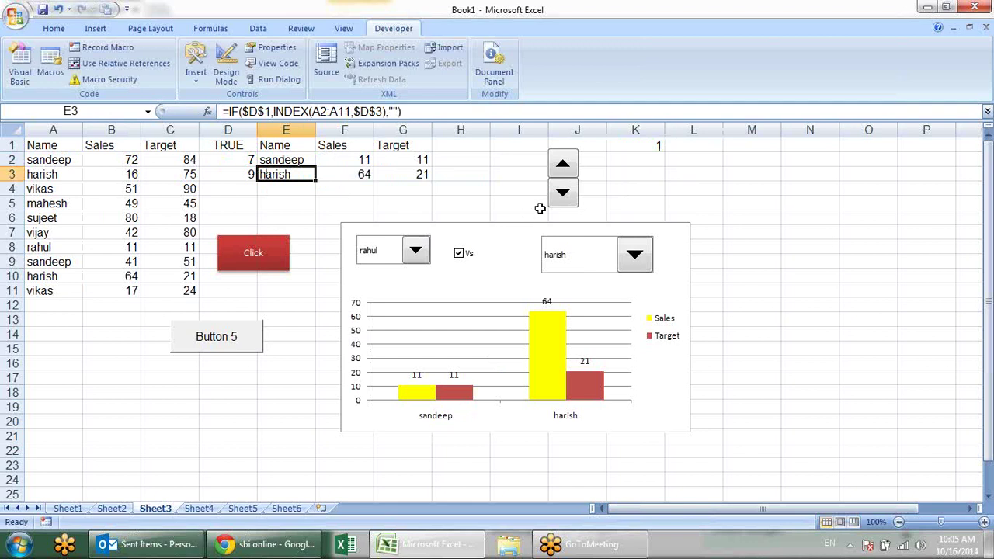
pyautogui.click(564, 175)
pyautogui.click(563, 172)
pyautogui.click(563, 170)
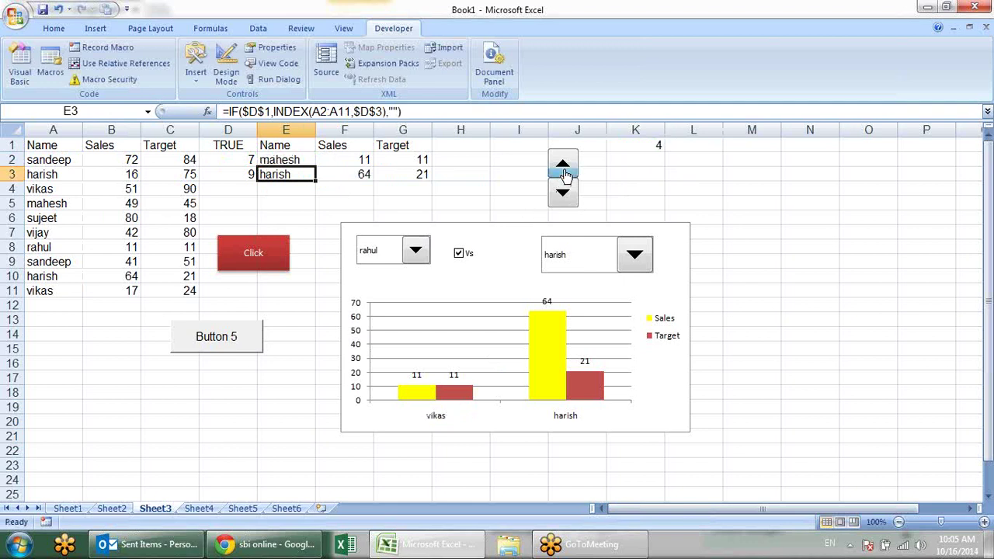
pyautogui.click(564, 169)
pyautogui.click(564, 171)
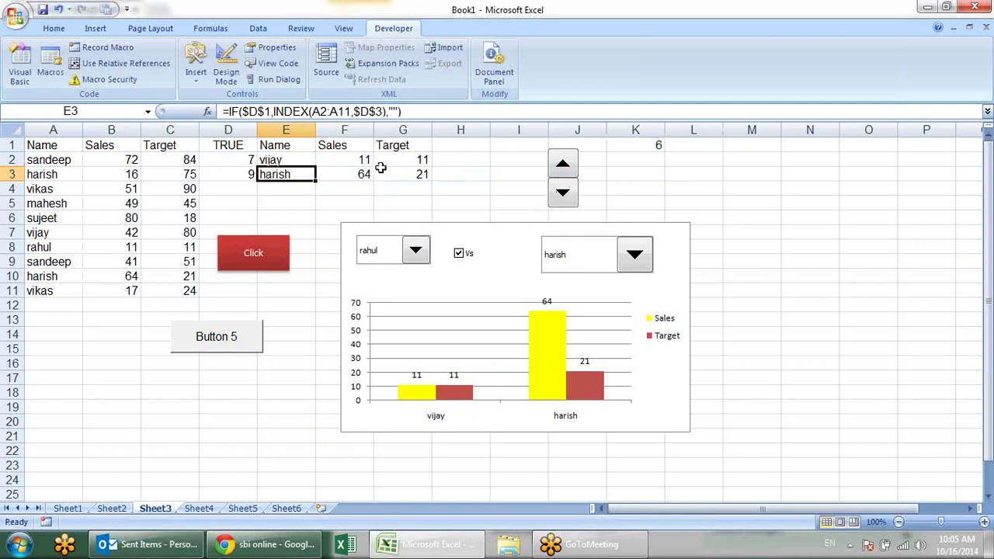
# Make E2's reference $K$1 absolute and fill the formula across to F2 and G2
pyautogui.click(287, 161)
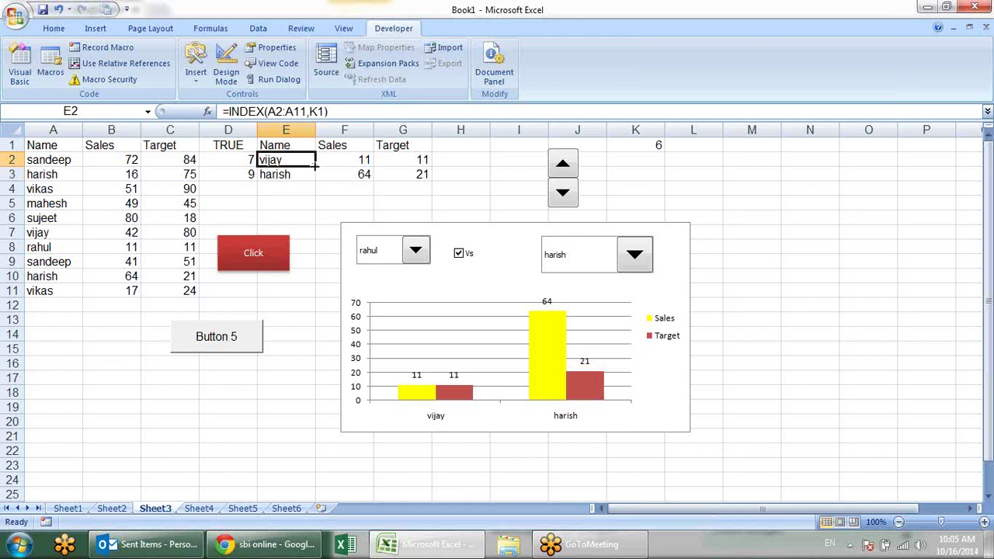
pyautogui.click(318, 111)
pyautogui.press('F4')
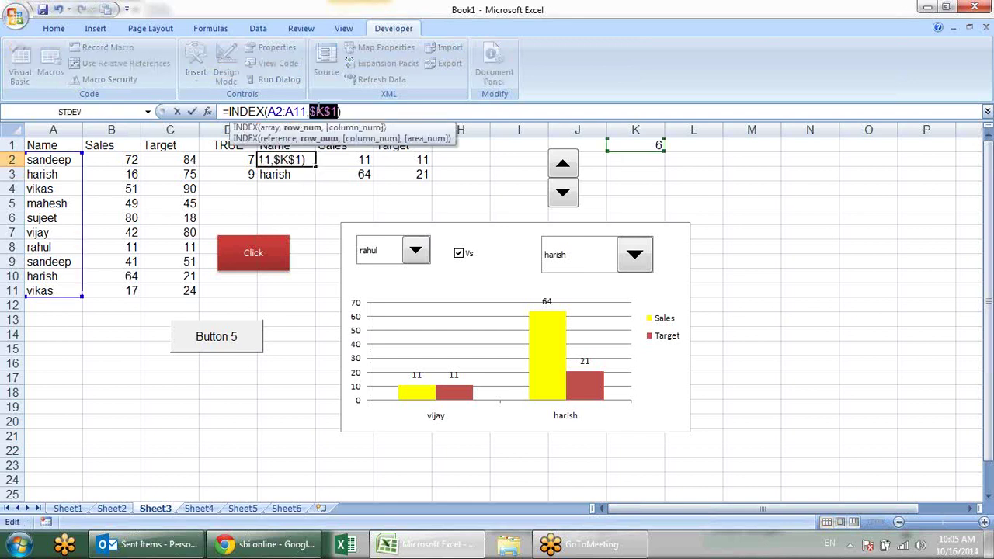
pyautogui.press('Return')
pyautogui.click(304, 147)
pyautogui.click(307, 160)
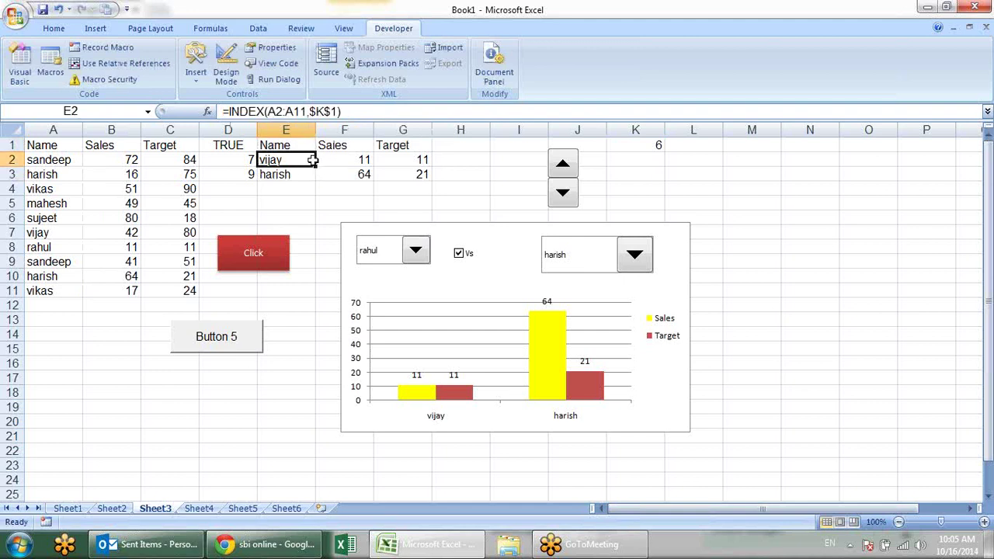
pyautogui.moveTo(317, 166); pyautogui.dragTo(444, 159)
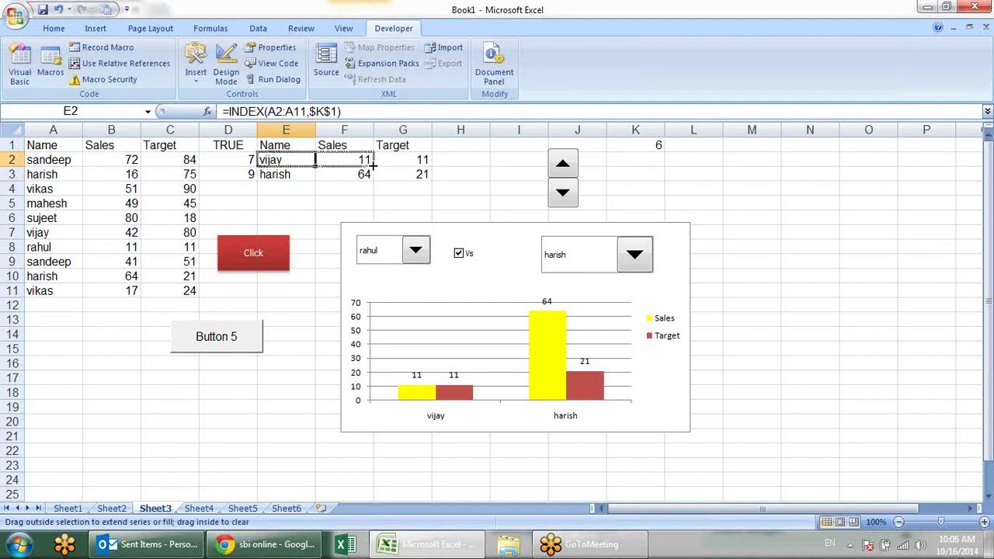
pyautogui.click(665, 181)
# Cycle the spinner up and down to test the chart, ending on harish at K1 = 9
pyautogui.click(566, 168)
pyautogui.click(567, 167)
pyautogui.click(568, 169)
pyautogui.click(567, 168)
pyautogui.click(562, 195)
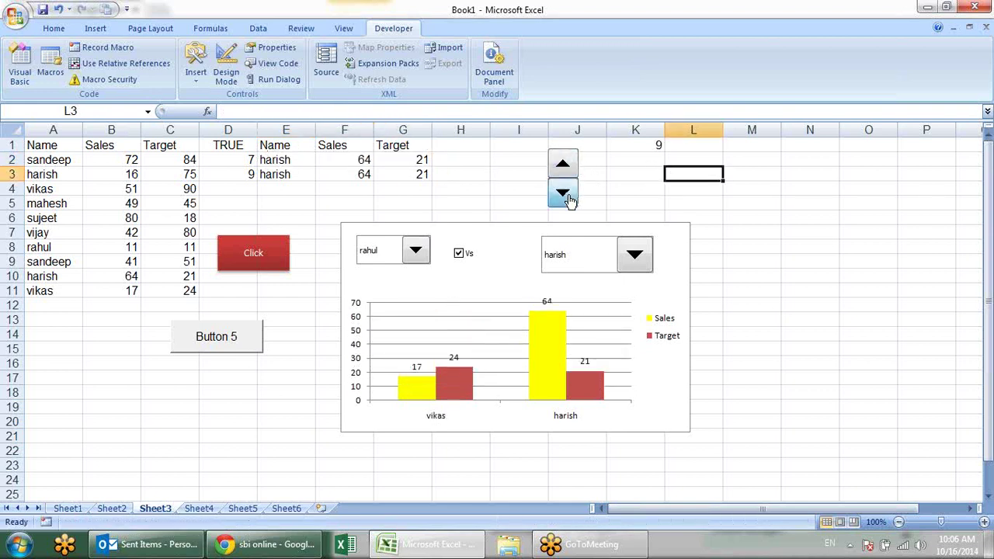
pyautogui.click(562, 195)
pyautogui.click(562, 194)
pyautogui.click(563, 194)
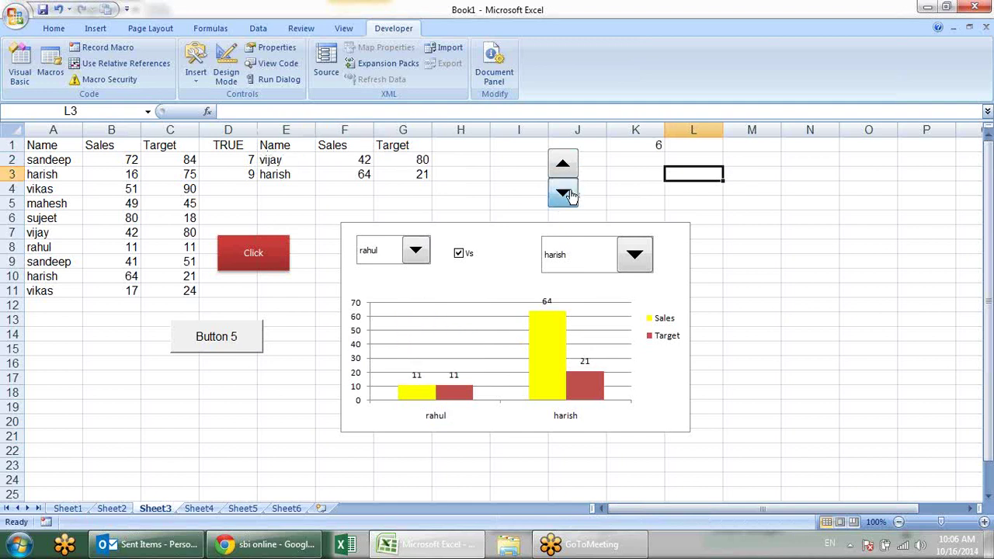
pyautogui.click(564, 169)
pyautogui.click(564, 170)
pyautogui.click(564, 169)
pyautogui.click(563, 169)
pyautogui.click(563, 194)
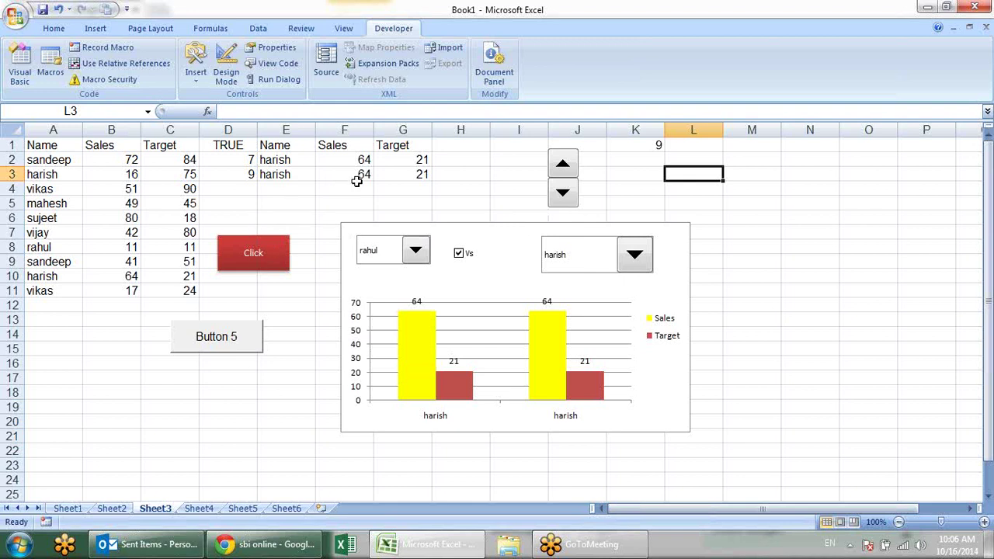
# Add a list box right of the chart with input range $A$2:$A$11, cell link $M$7, Multi selection
pyautogui.click(197, 70)
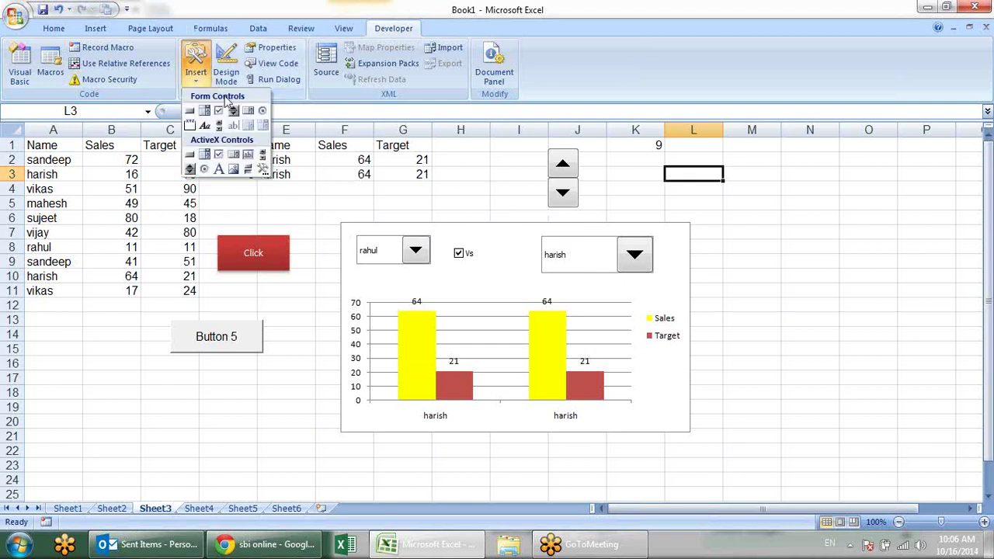
pyautogui.click(247, 111)
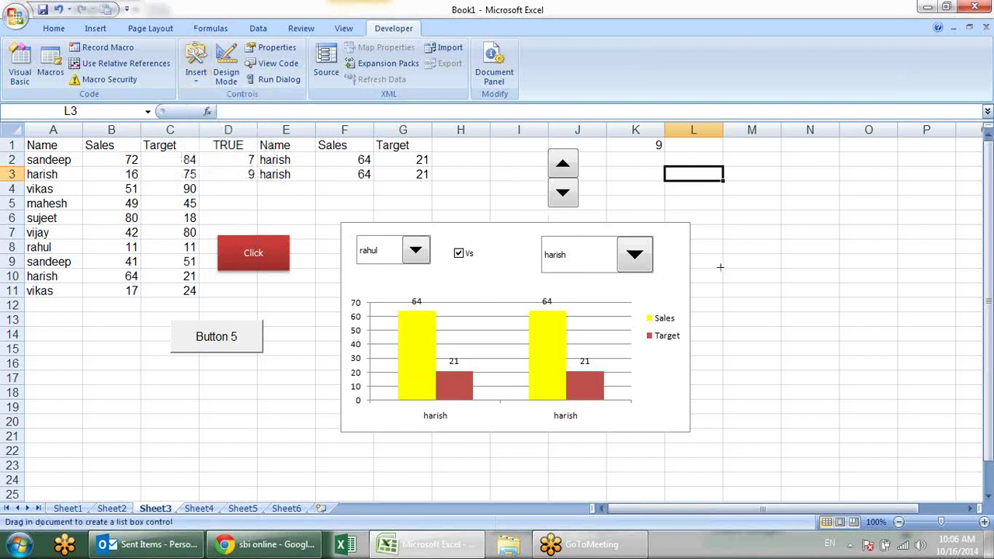
pyautogui.moveTo(688, 251); pyautogui.dragTo(775, 367)
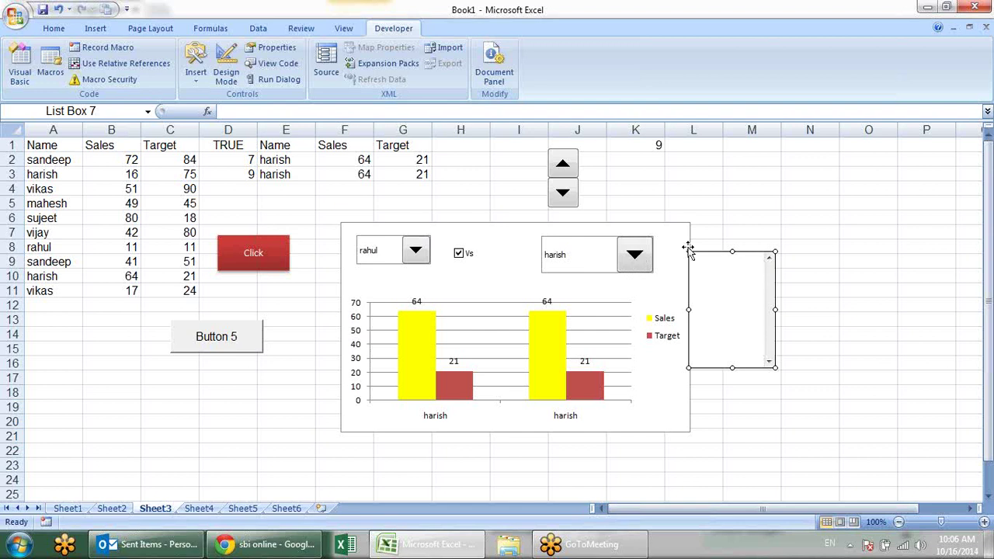
pyautogui.rightClick(736, 272)
pyautogui.click(791, 376)
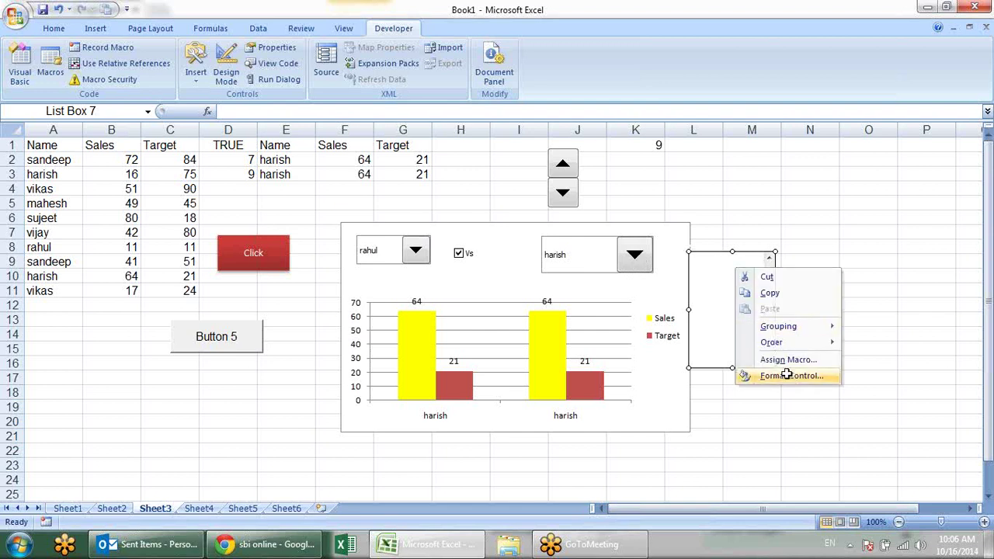
pyautogui.click(769, 162)
pyautogui.moveTo(56, 160)
pyautogui.mouseDown()
pyautogui.moveTo(68, 309)
pyautogui.moveTo(67, 288)
pyautogui.mouseUp()
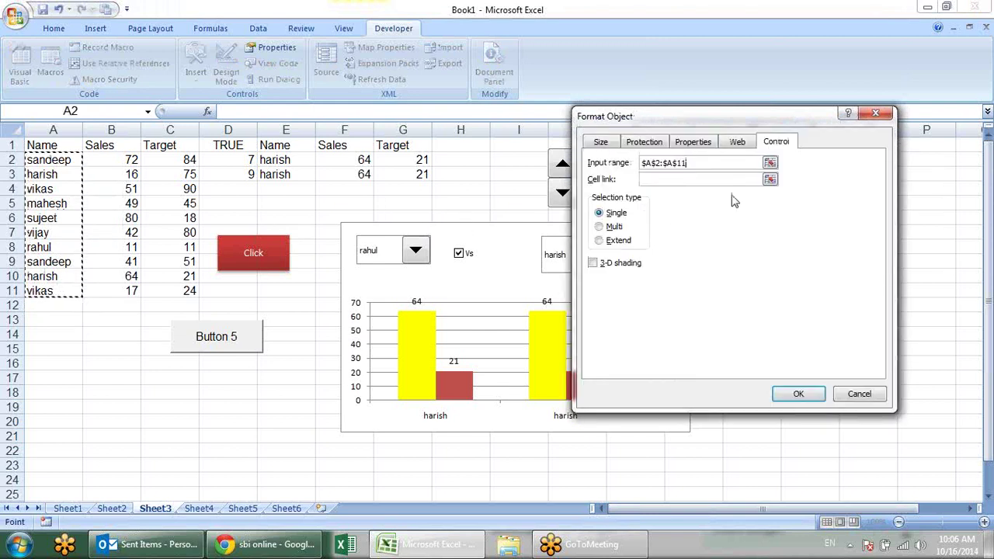
pyautogui.click(769, 178)
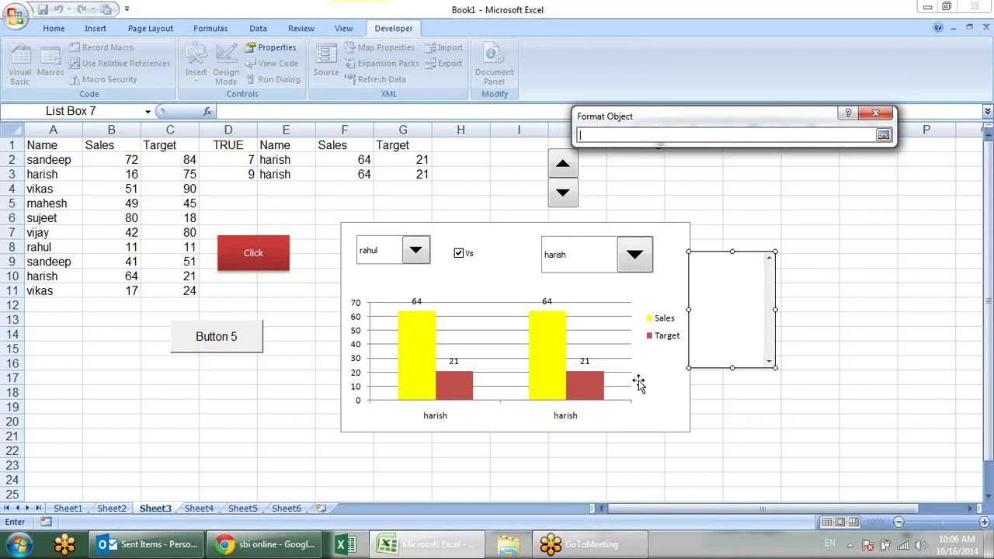
pyautogui.click(735, 234)
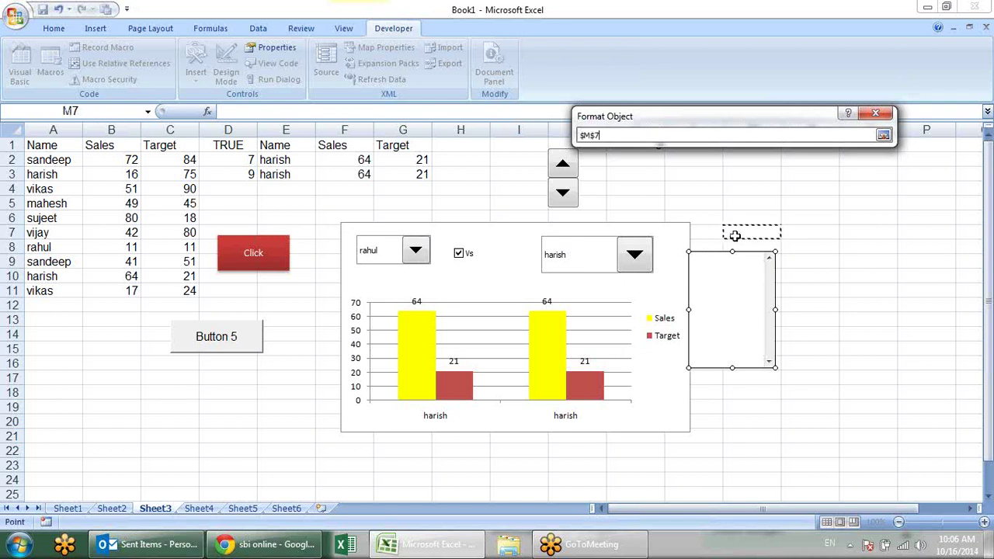
pyautogui.press('Return')
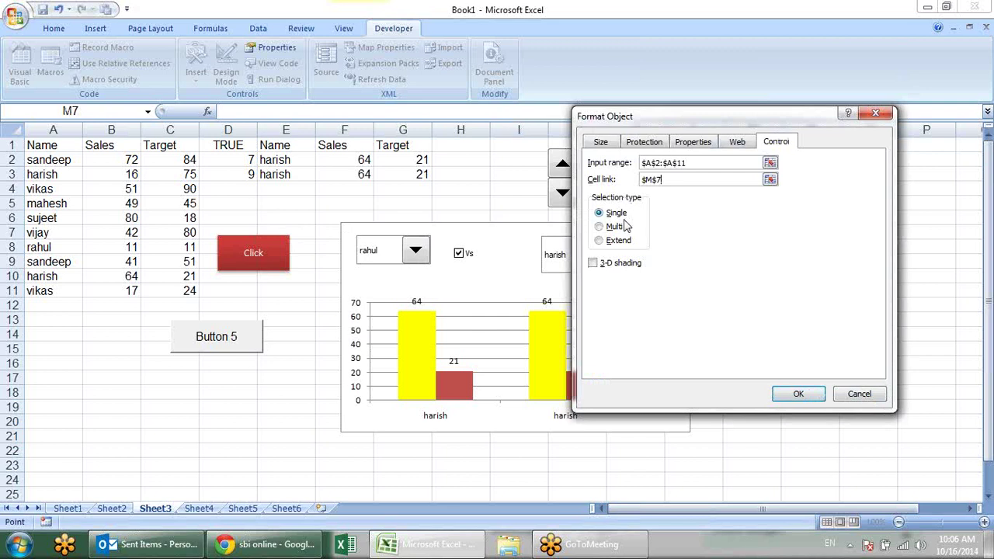
pyautogui.click(617, 227)
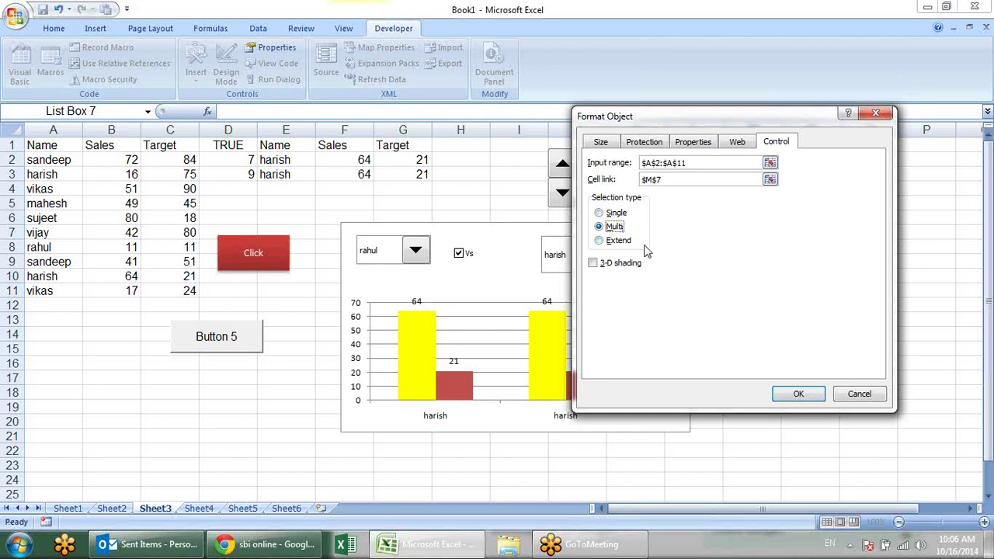
pyautogui.click(799, 394)
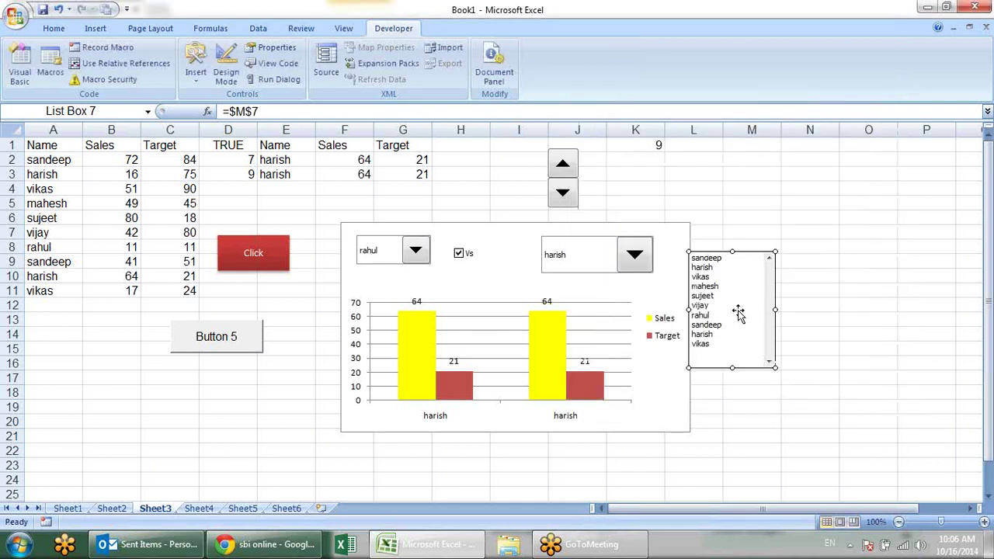
# Try selecting several names at once, toggling vikas, sujeet, rahul, harish and sandeep
pyautogui.click(860, 290)
pyautogui.click(716, 277)
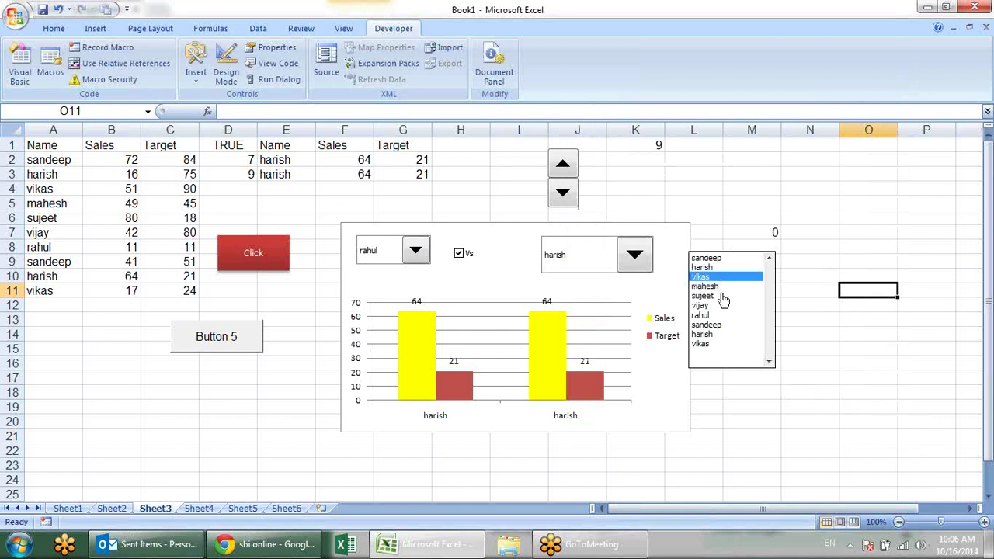
pyautogui.click(722, 295)
pyautogui.click(721, 315)
pyautogui.click(722, 334)
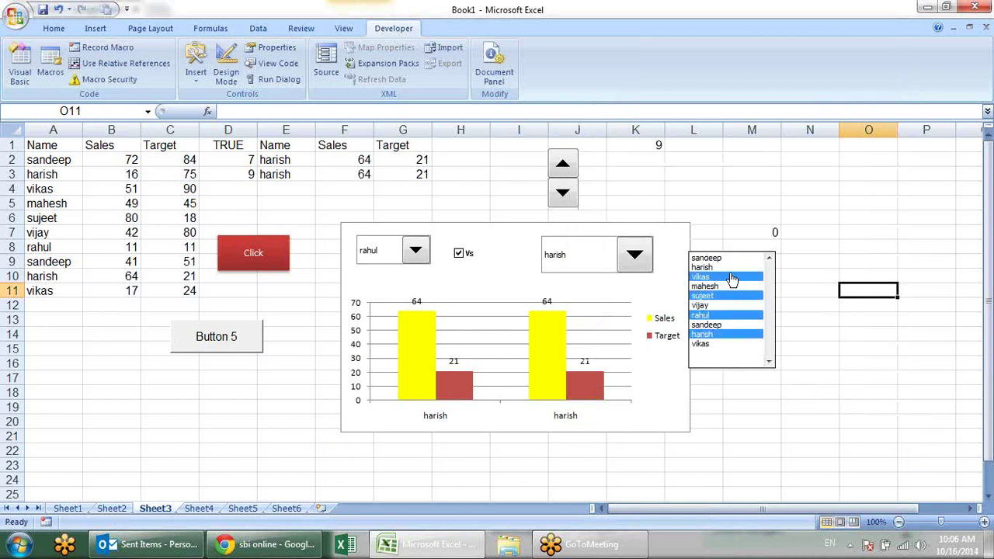
pyautogui.click(731, 276)
pyautogui.click(730, 259)
pyautogui.click(729, 296)
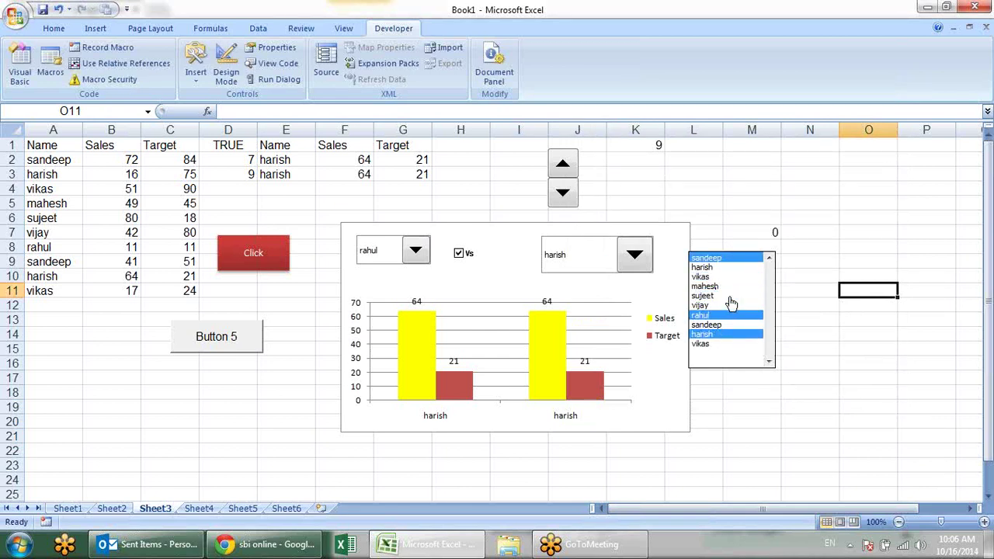
# Switch the list box back to Single selection
pyautogui.rightClick(726, 287)
pyautogui.click(780, 395)
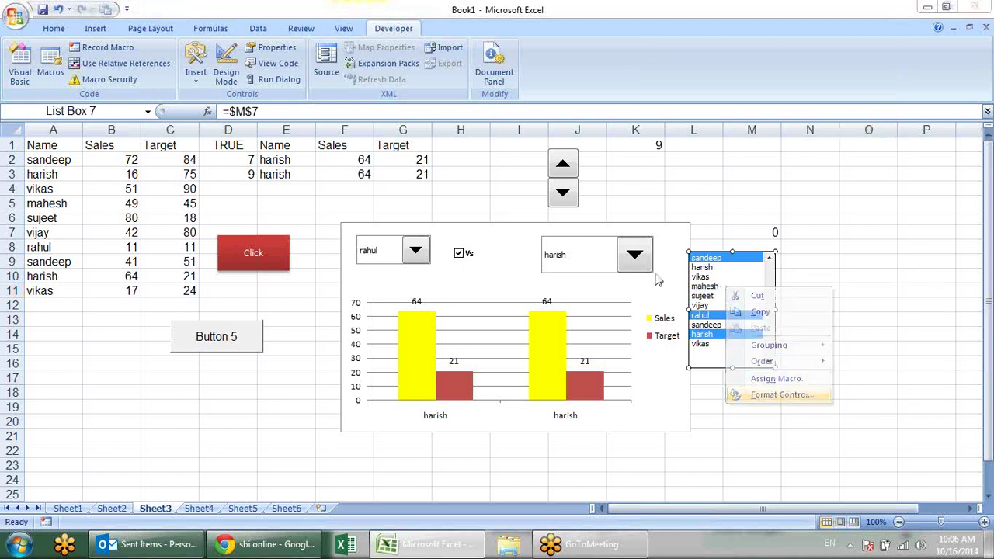
pyautogui.click(604, 233)
pyautogui.click(783, 409)
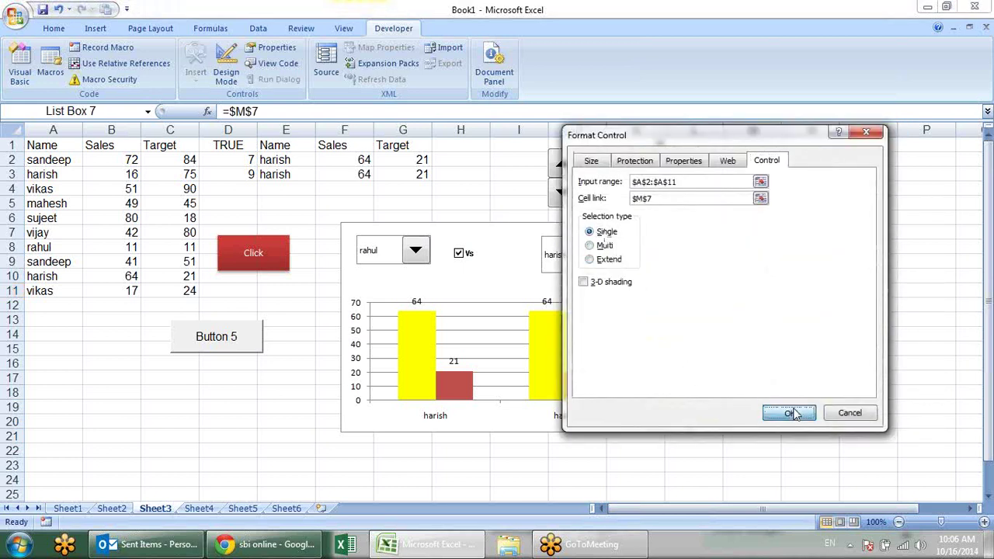
# Pick harish, rahul, vikas and vijay one at a time, finishing on harish
pyautogui.click(826, 303)
pyautogui.click(719, 269)
pyautogui.click(727, 315)
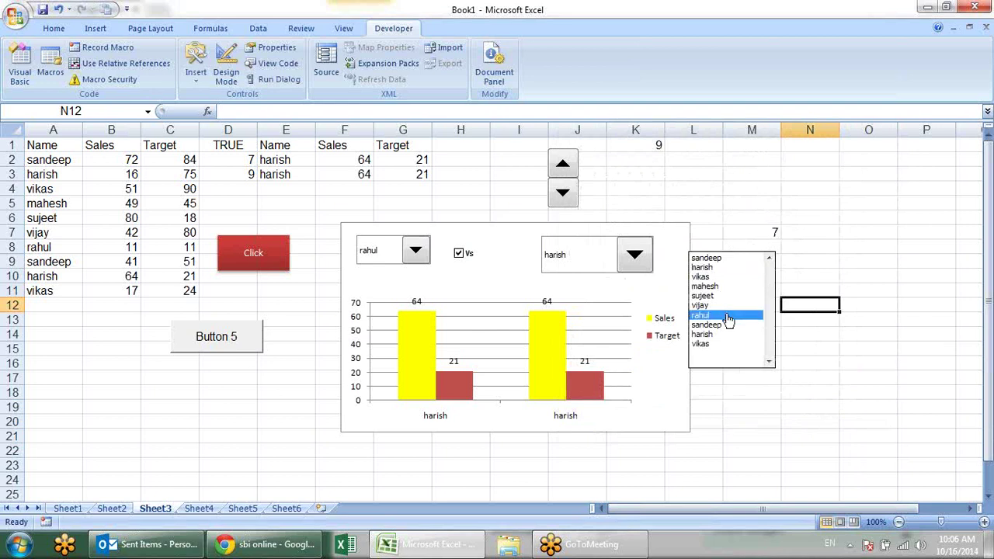
pyautogui.click(725, 344)
pyautogui.click(737, 306)
pyautogui.click(744, 267)
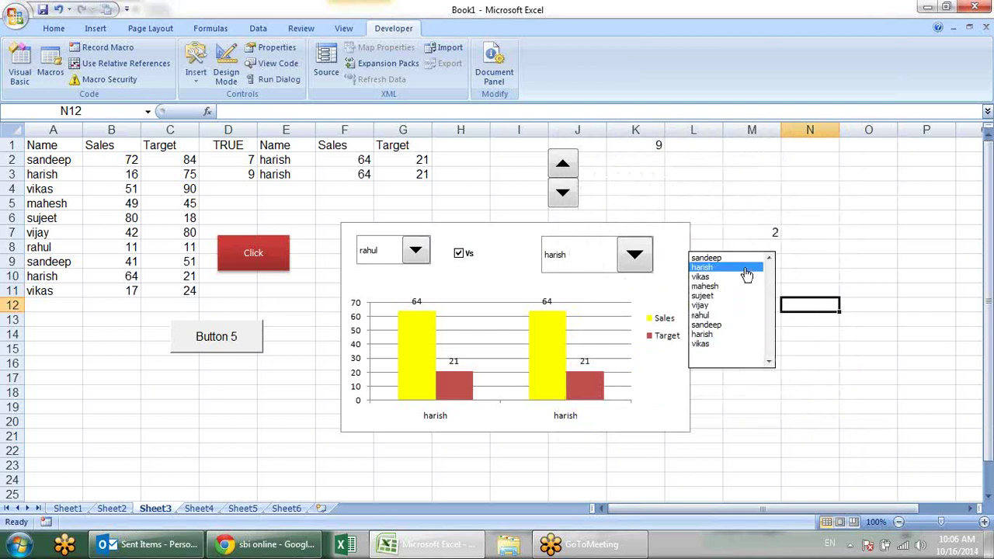
pyautogui.click(753, 246)
pyautogui.click(312, 159)
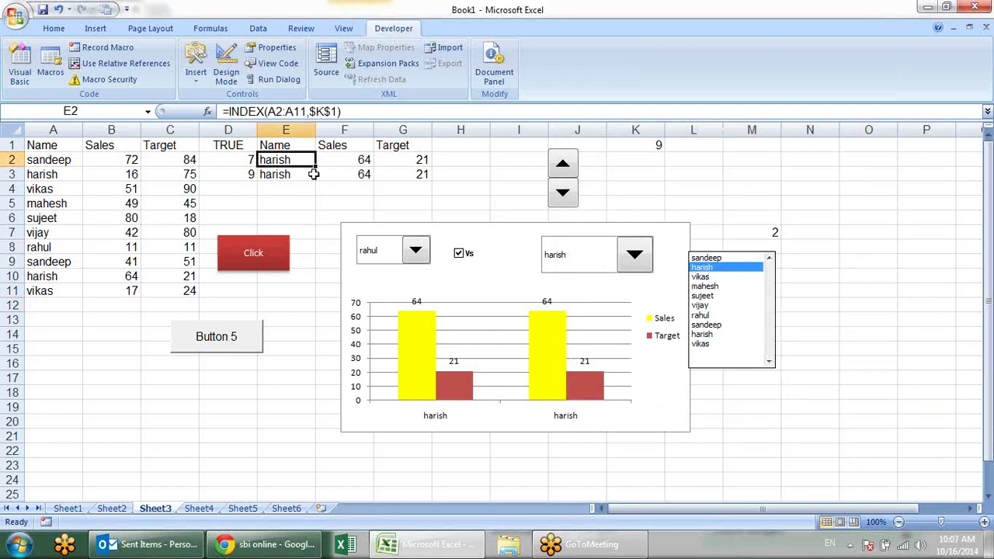
# Change E2's formula to =INDEX(A2:A11,$M$7) and fill it right across to G2
pyautogui.press('F2')
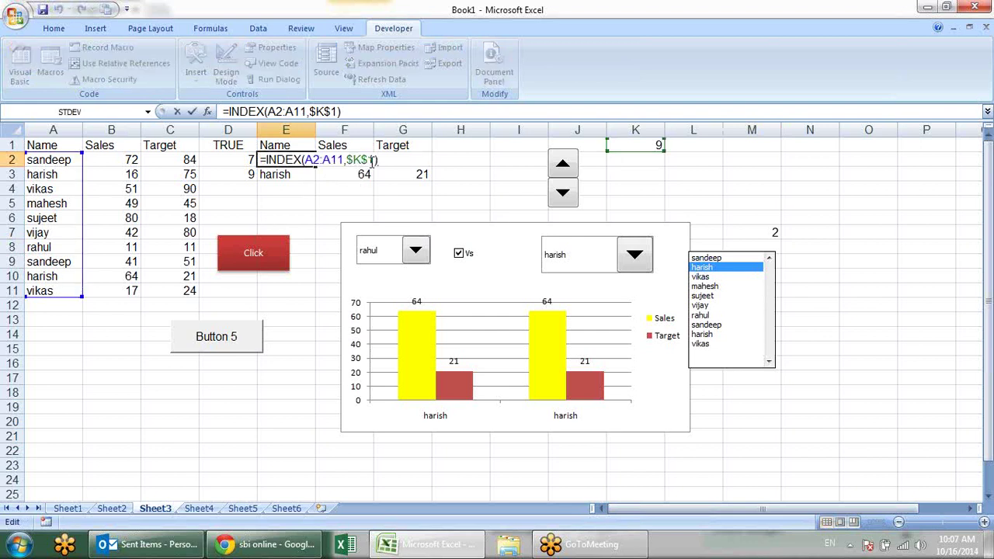
pyautogui.click(373, 159)
pyautogui.press('BackSpace')
pyautogui.press('BackSpace')
pyautogui.press('BackSpace')
pyautogui.press('BackSpace')
pyautogui.click(775, 233)
pyautogui.press('F4')
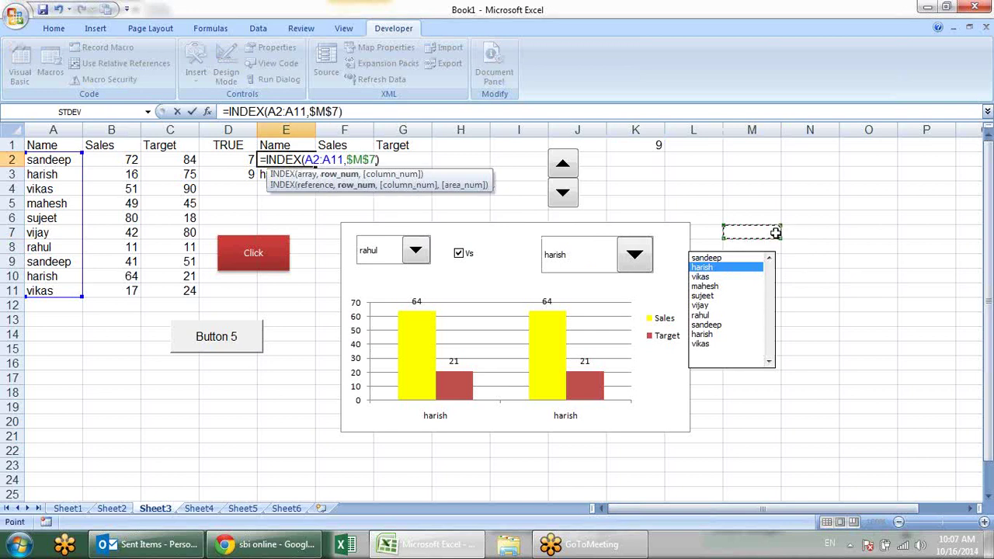
pyautogui.press('Return')
pyautogui.click(318, 160)
pyautogui.press('Left')
pyautogui.moveTo(318, 167); pyautogui.dragTo(432, 166)
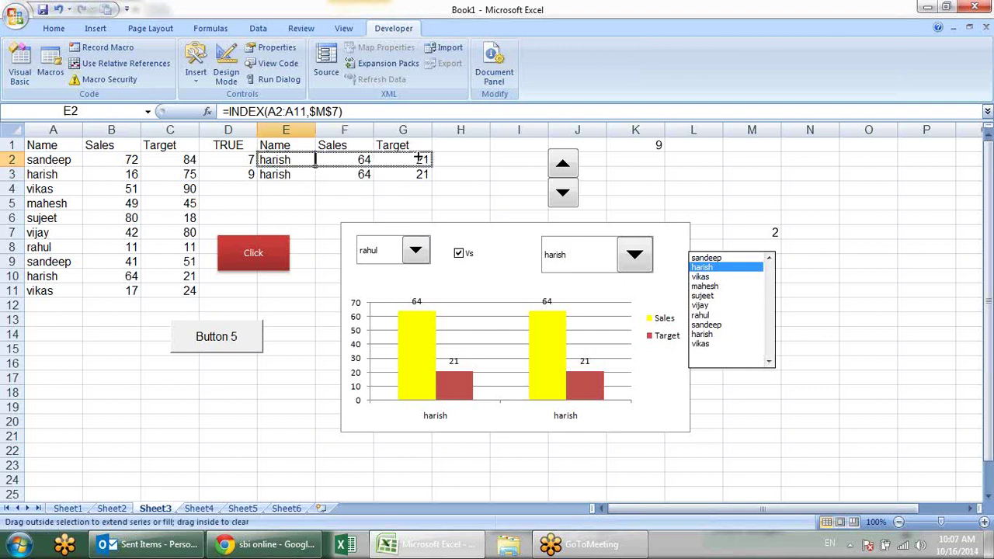
# Pick vikas and rahul in the list box to check row 2 follows the selection
pyautogui.click(711, 278)
pyautogui.moveTo(714, 288)
pyautogui.mouseDown()
pyautogui.moveTo(714, 344)
pyautogui.moveTo(722, 277)
pyautogui.mouseUp()
pyautogui.click(726, 315)
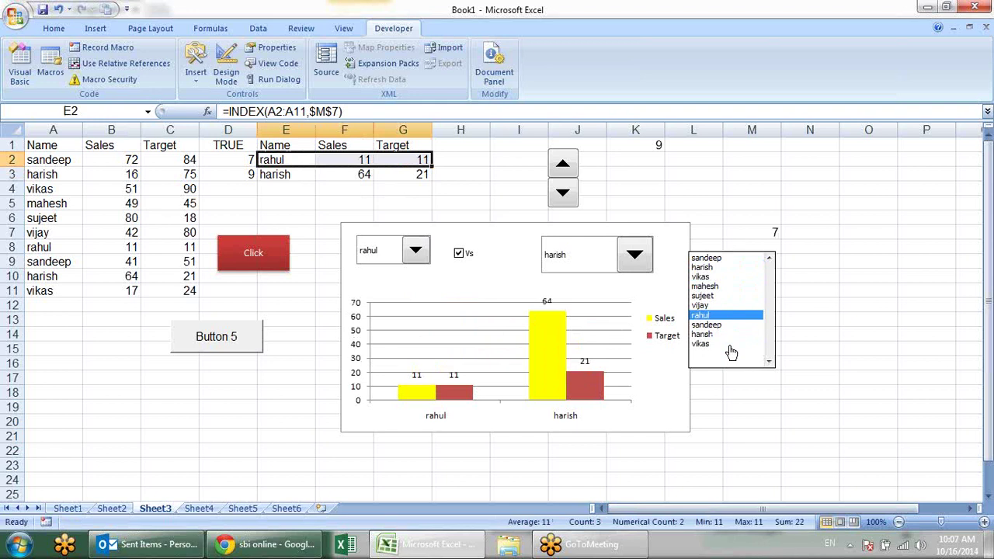
pyautogui.click(726, 344)
# Narrow the chart's plot area and move the list box into the chart's right side
pyautogui.click(618, 318)
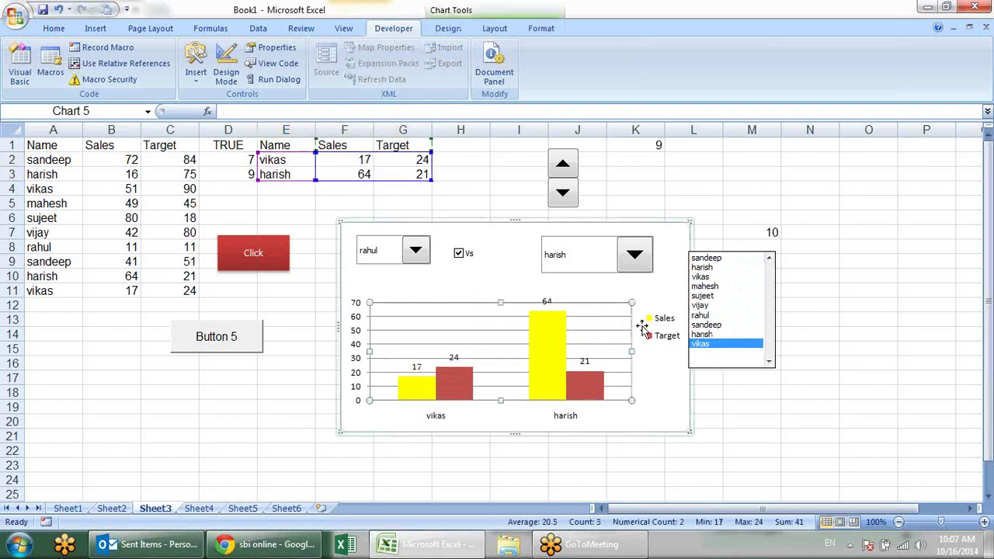
pyautogui.moveTo(631, 351); pyautogui.dragTo(549, 351)
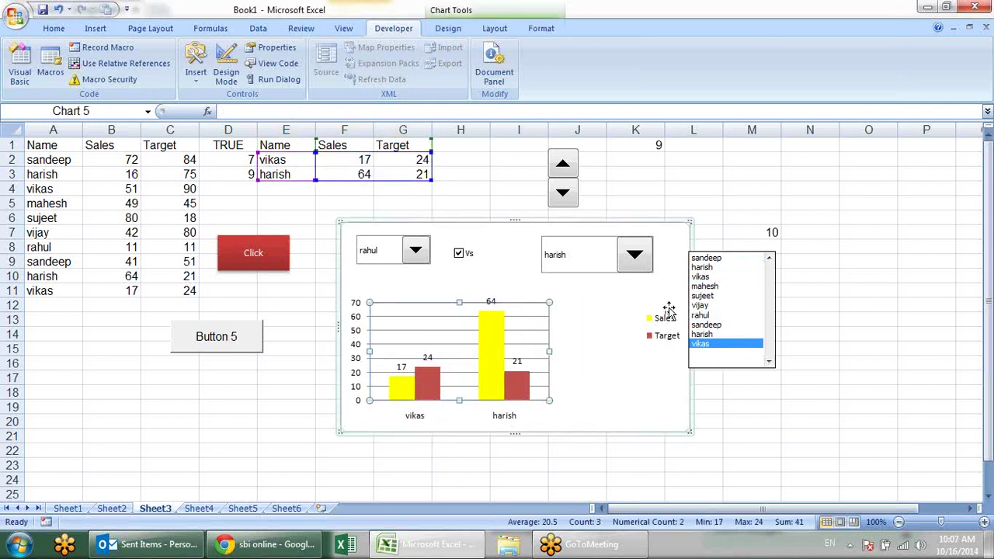
pyautogui.rightClick(771, 274)
pyautogui.click(759, 264)
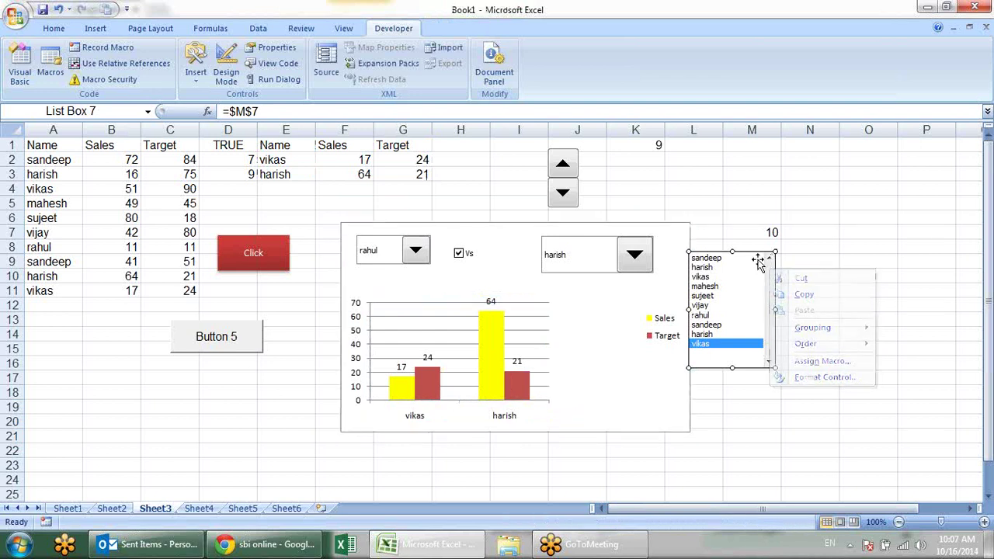
pyautogui.moveTo(634, 325); pyautogui.dragTo(646, 298)
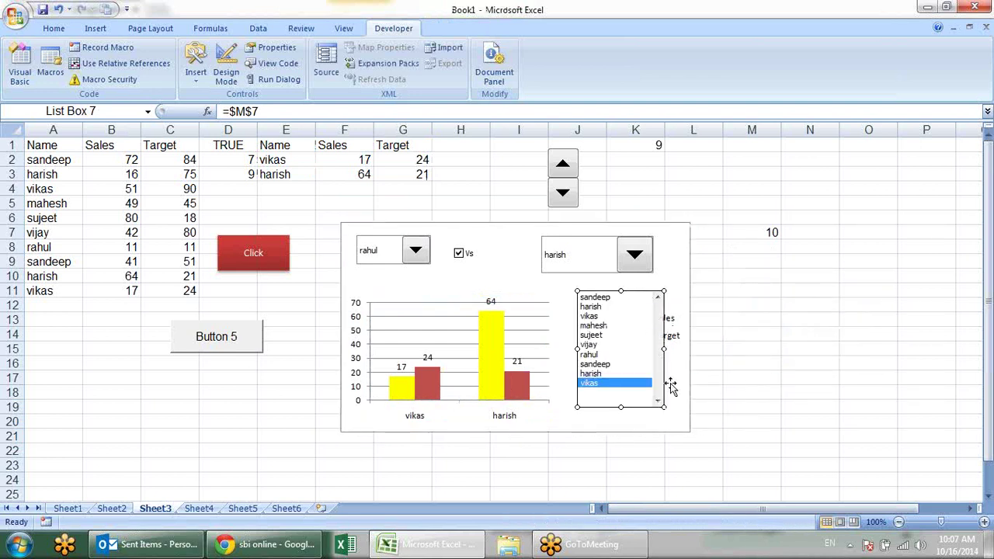
pyautogui.click(750, 318)
# Cycle the embedded list box through rahul, vikas, harish, mahesh and vijay to verify the chart updates
pyautogui.click(614, 355)
pyautogui.click(612, 382)
pyautogui.click(625, 306)
pyautogui.click(630, 326)
pyautogui.click(617, 355)
pyautogui.click(628, 374)
pyautogui.click(626, 345)
pyautogui.click(621, 307)
pyautogui.click(628, 383)
pyautogui.click(629, 346)
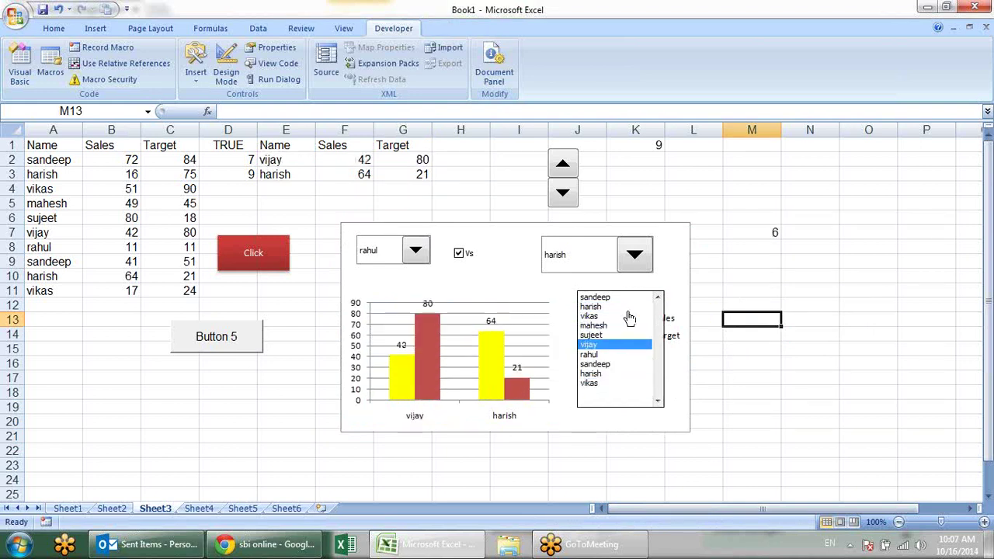
pyautogui.click(625, 317)
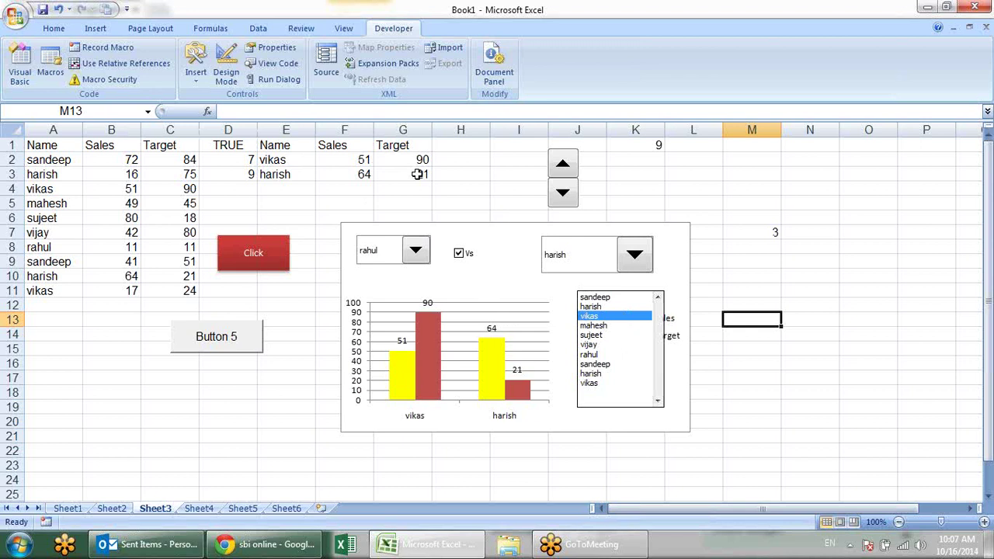
# Pick sandeep, then rahul, in the list box so the chart shows rahul's 11/11 beside harish
pyautogui.moveTo(610, 345)
pyautogui.mouseDown()
pyautogui.moveTo(617, 381)
pyautogui.moveTo(610, 346)
pyautogui.moveTo(621, 296)
pyautogui.moveTo(612, 381)
pyautogui.moveTo(611, 313)
pyautogui.moveTo(622, 332)
pyautogui.mouseUp()
pyautogui.click(743, 233)
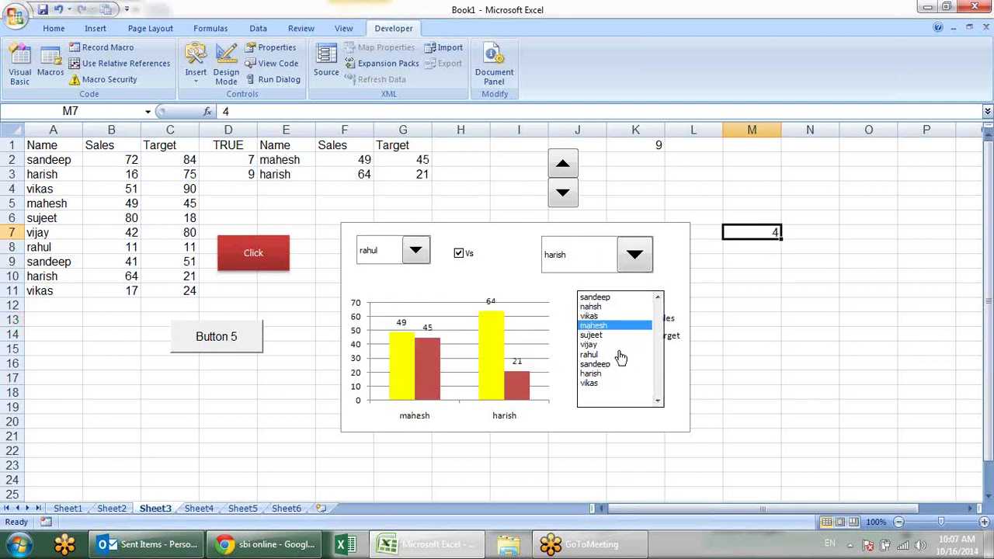
pyautogui.click(622, 355)
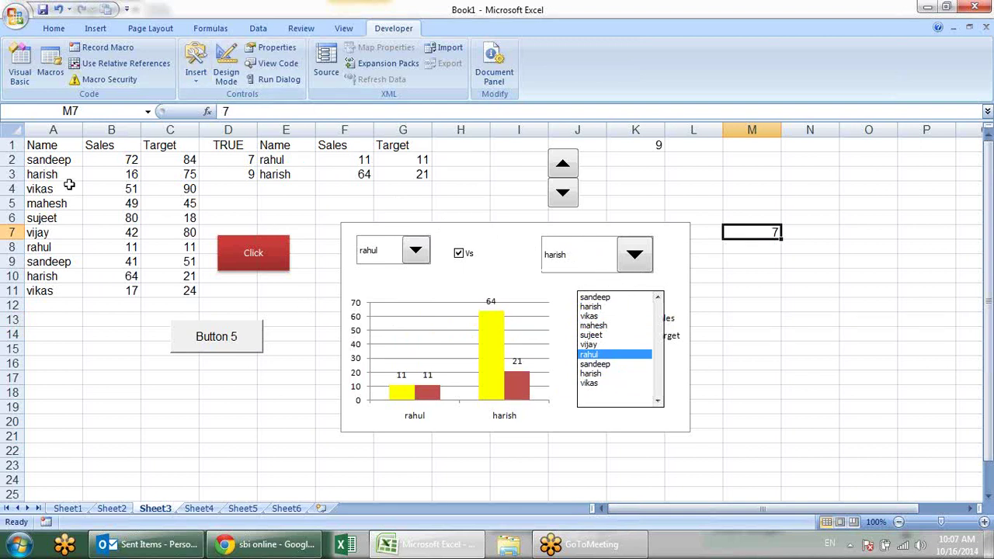
pyautogui.moveTo(69, 161); pyautogui.dragTo(58, 285)
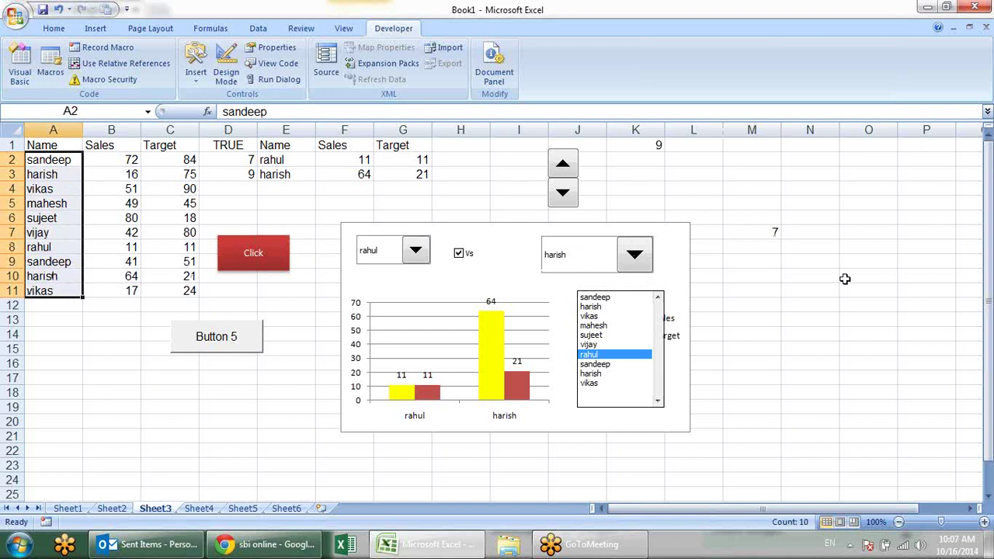
pyautogui.click(796, 300)
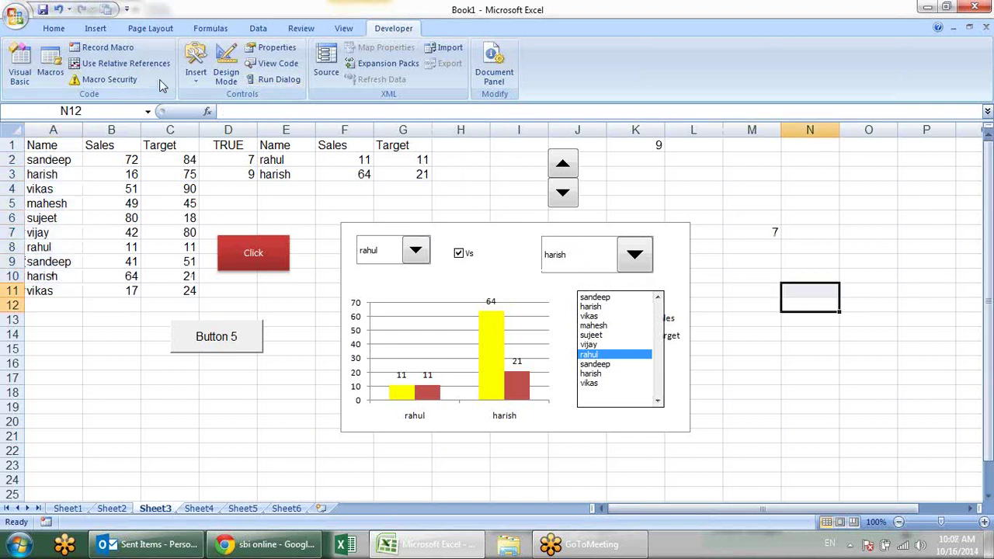
# Set the list box input range to $B$1:$C$1 so it lists Sales and the chart shows sandeep 72/84
pyautogui.click(198, 74)
pyautogui.click(298, 265)
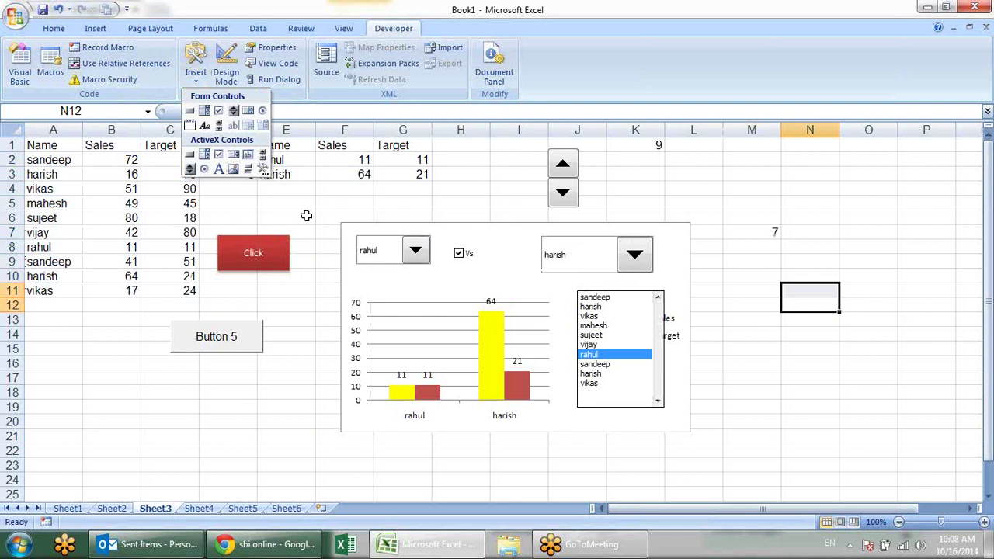
pyautogui.rightClick(625, 307)
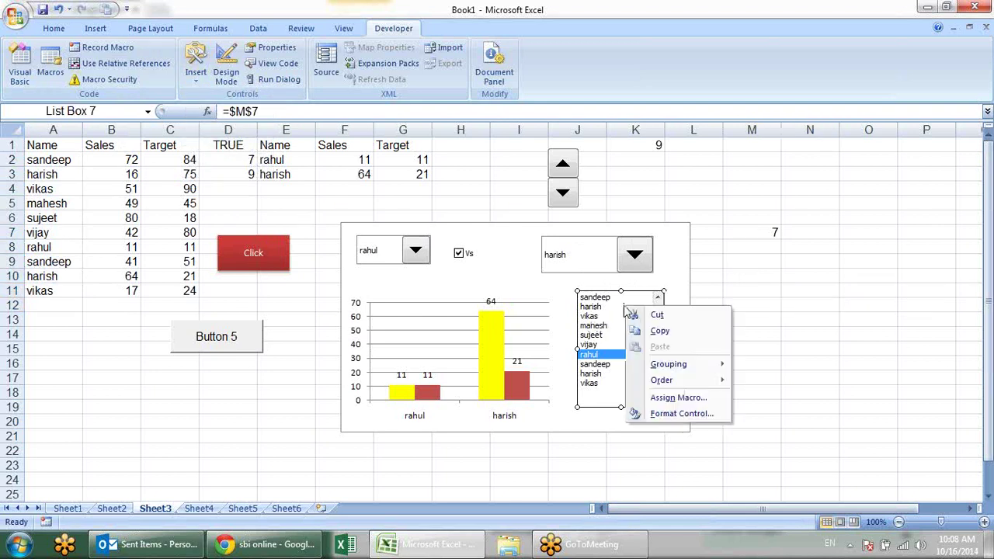
pyautogui.click(664, 418)
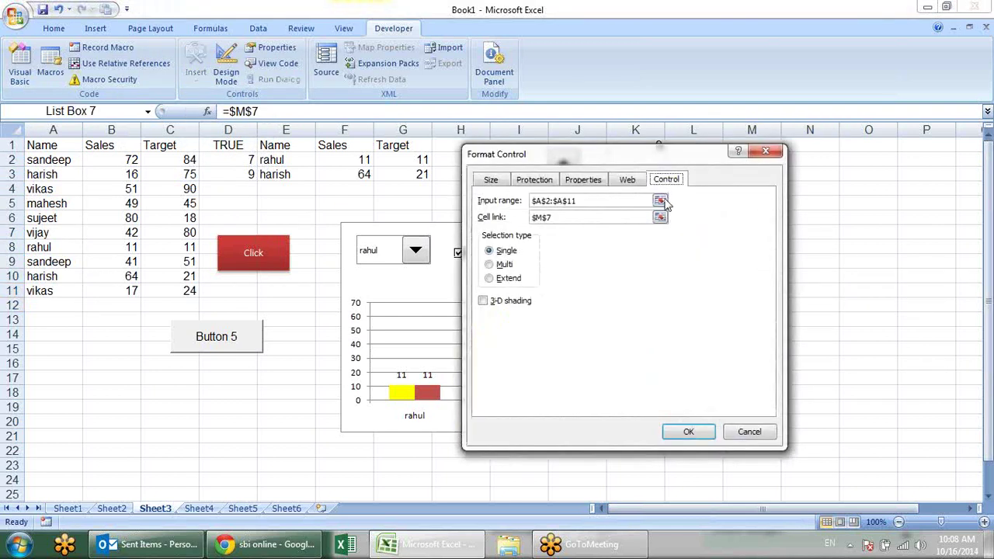
pyautogui.click(659, 201)
pyautogui.moveTo(117, 145); pyautogui.dragTo(160, 152)
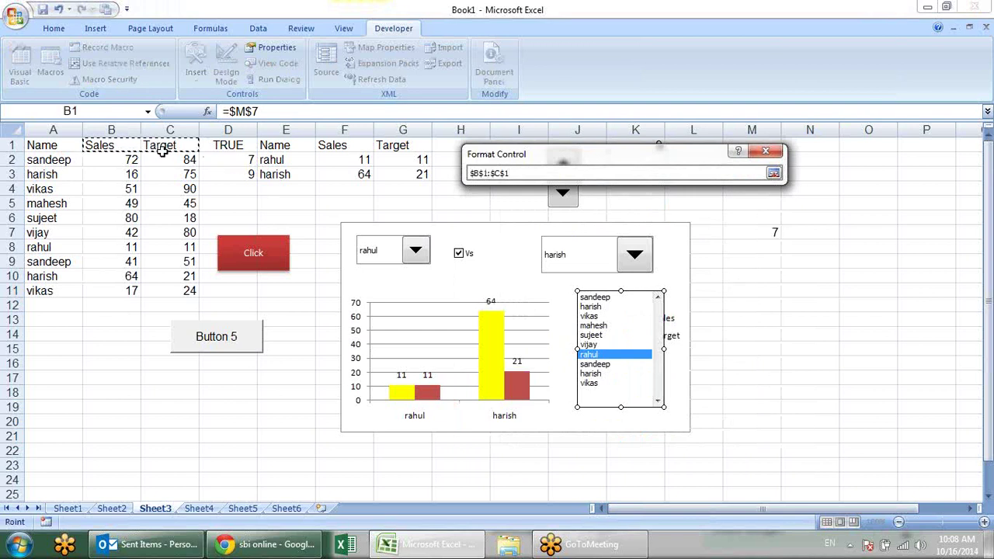
pyautogui.press('Return')
pyautogui.click(688, 432)
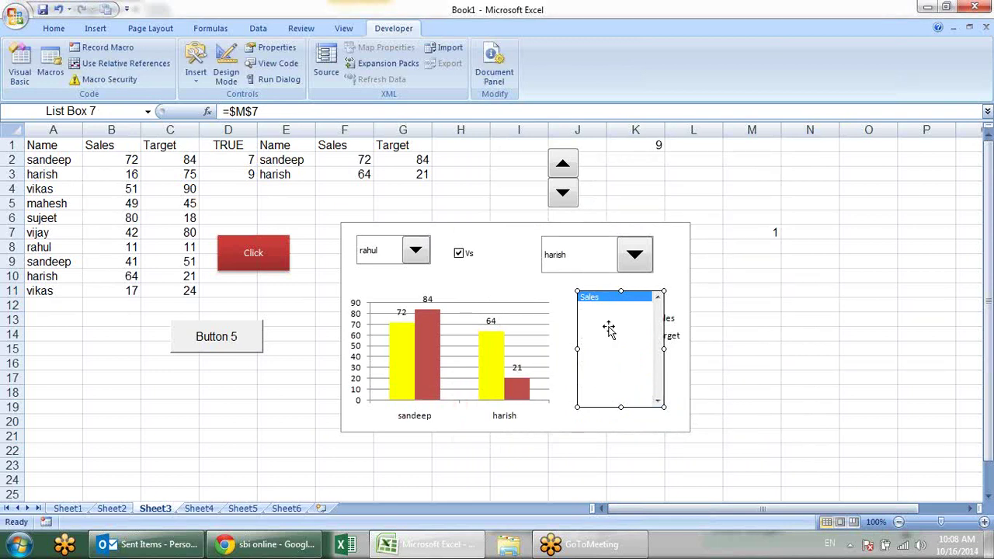
# Draw an option button below the chart and label it sandeep
pyautogui.click(198, 87)
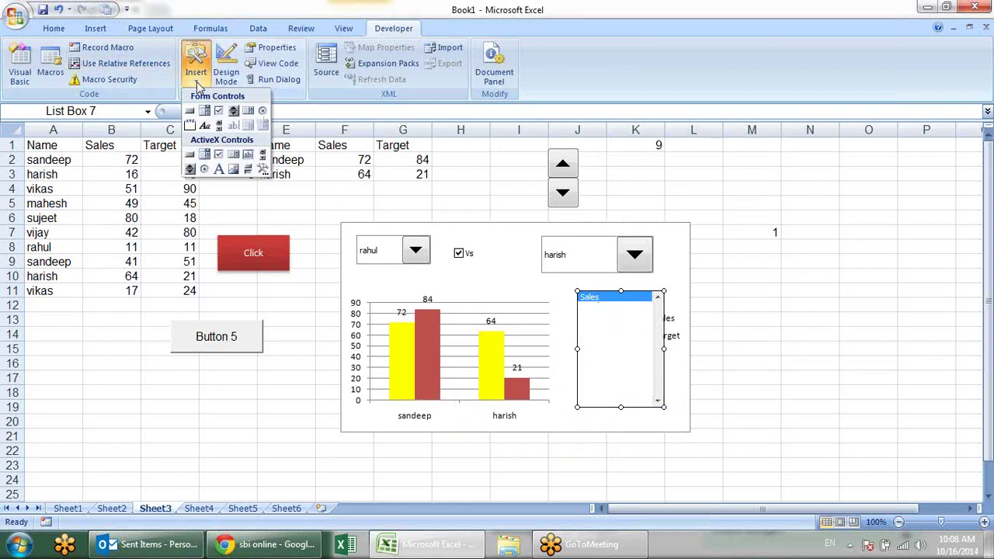
pyautogui.click(260, 111)
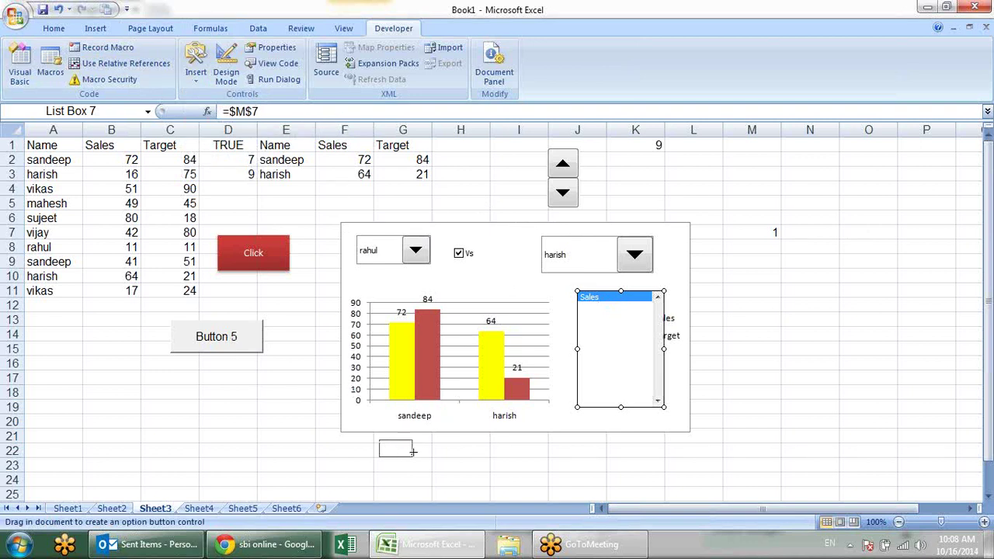
pyautogui.moveTo(438, 456); pyautogui.dragTo(437, 457)
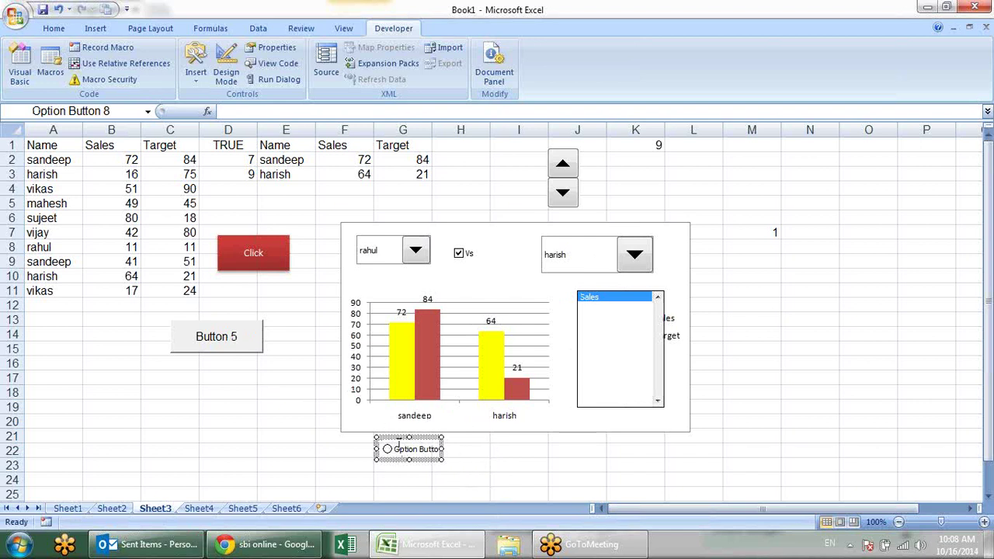
pyautogui.moveTo(397, 454); pyautogui.dragTo(458, 458)
pyautogui.write('sandeep')
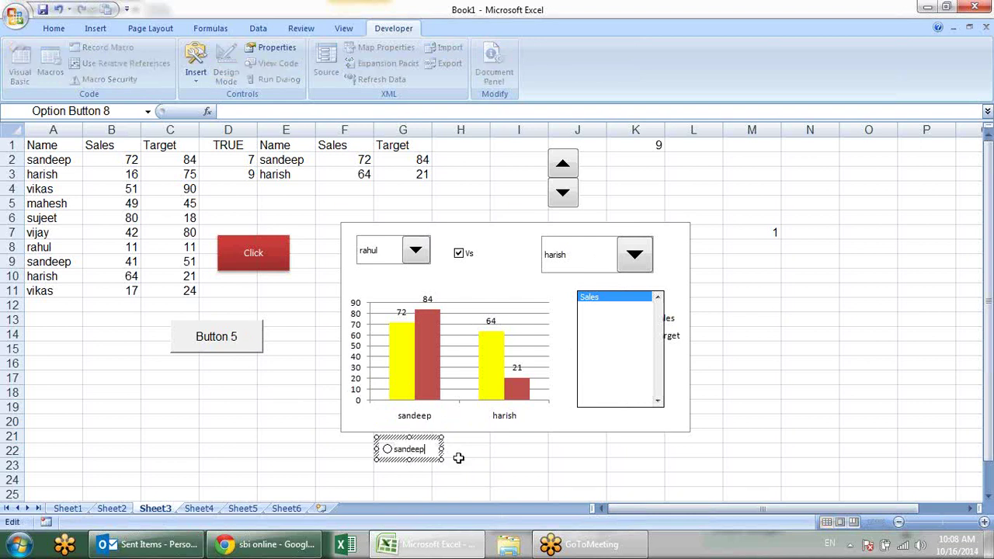
pyautogui.click(458, 462)
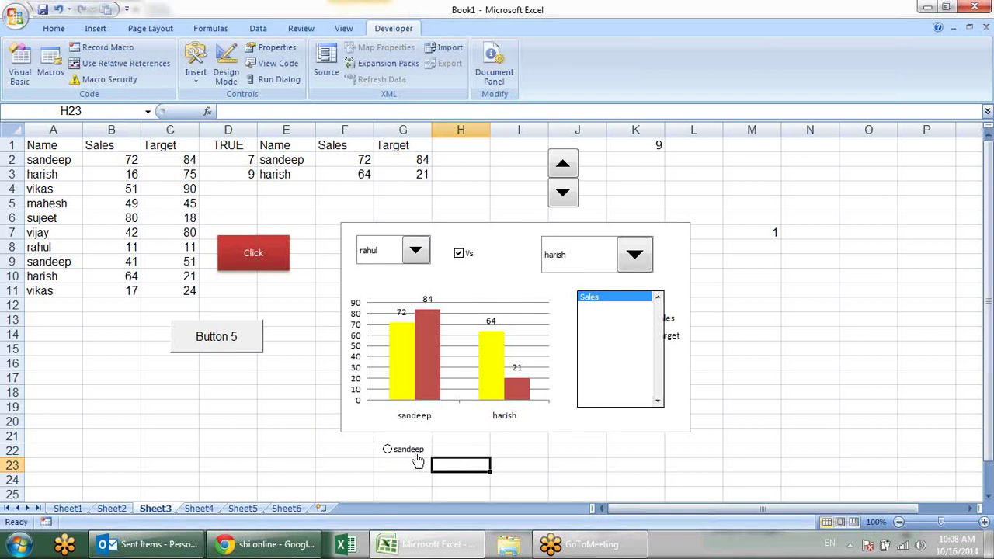
# Add a second option button beside it labelled harish
pyautogui.click(195, 64)
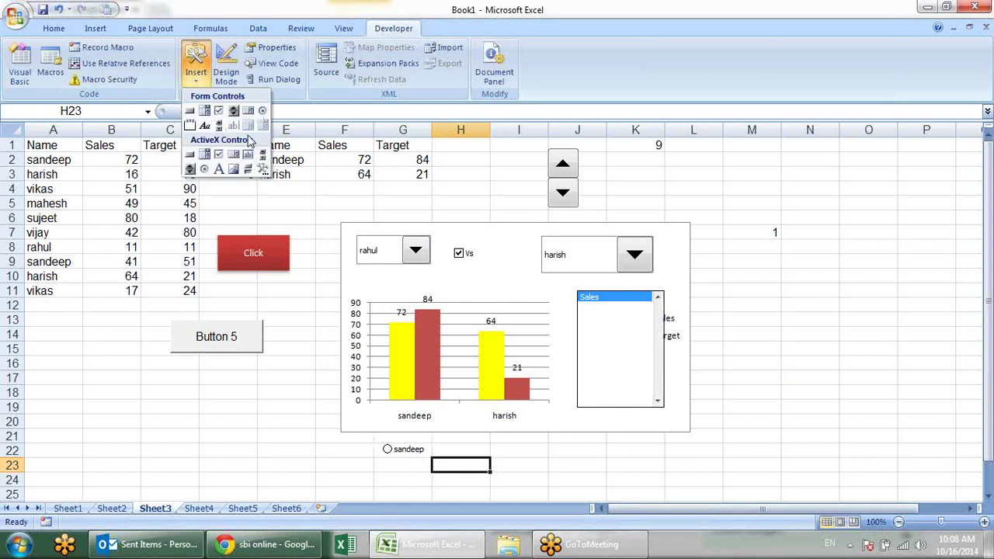
pyautogui.click(264, 115)
pyautogui.moveTo(451, 441)
pyautogui.mouseDown()
pyautogui.moveTo(525, 462)
pyautogui.moveTo(478, 451)
pyautogui.mouseUp()
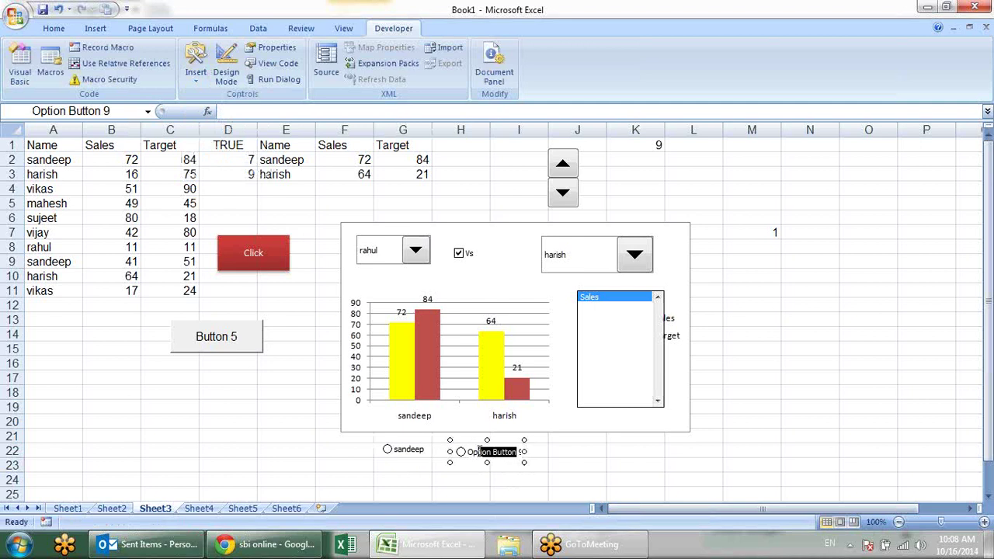
pyautogui.write('harish')
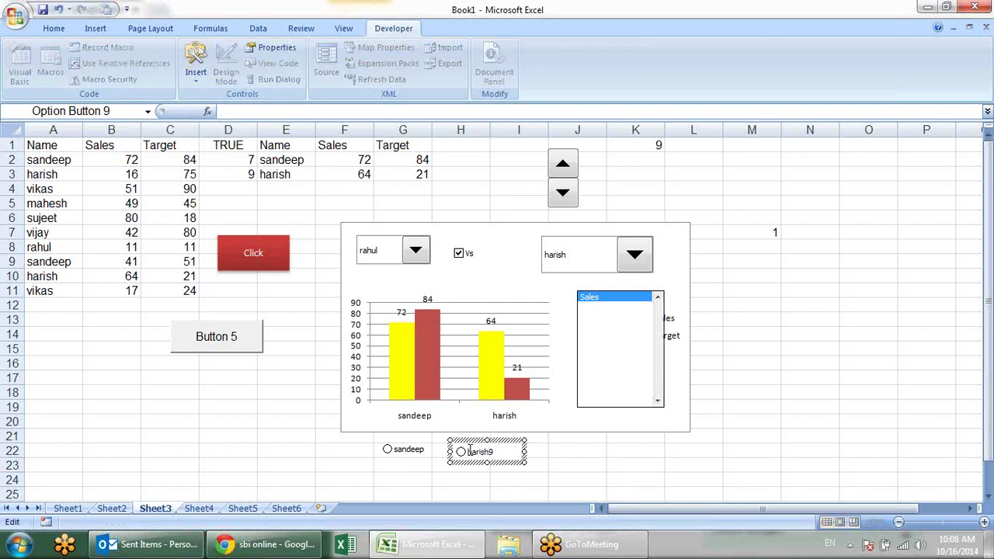
pyautogui.click(595, 459)
# Link the harish option button to cell $E$22 through Format Control
pyautogui.rightClick(480, 463)
pyautogui.rightClick(507, 462)
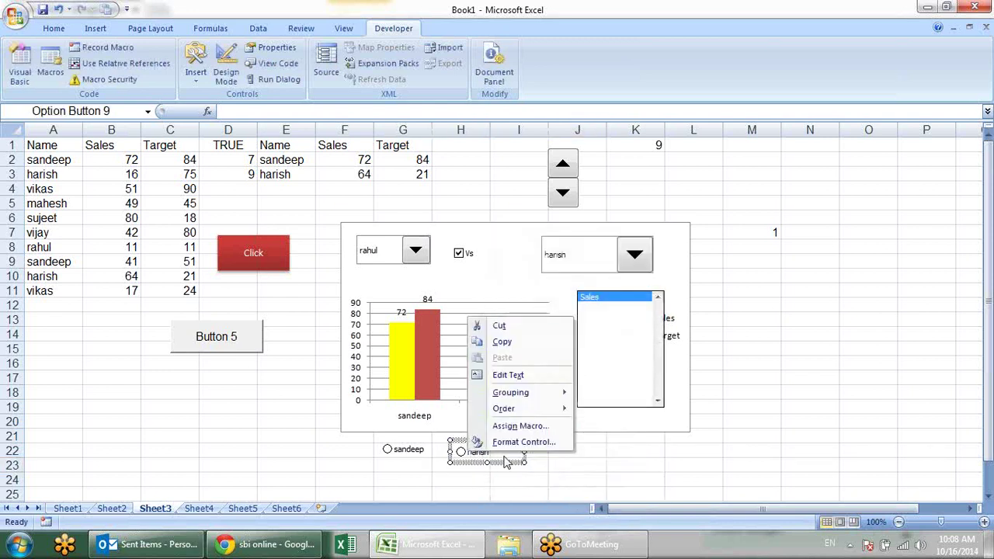
pyautogui.click(517, 442)
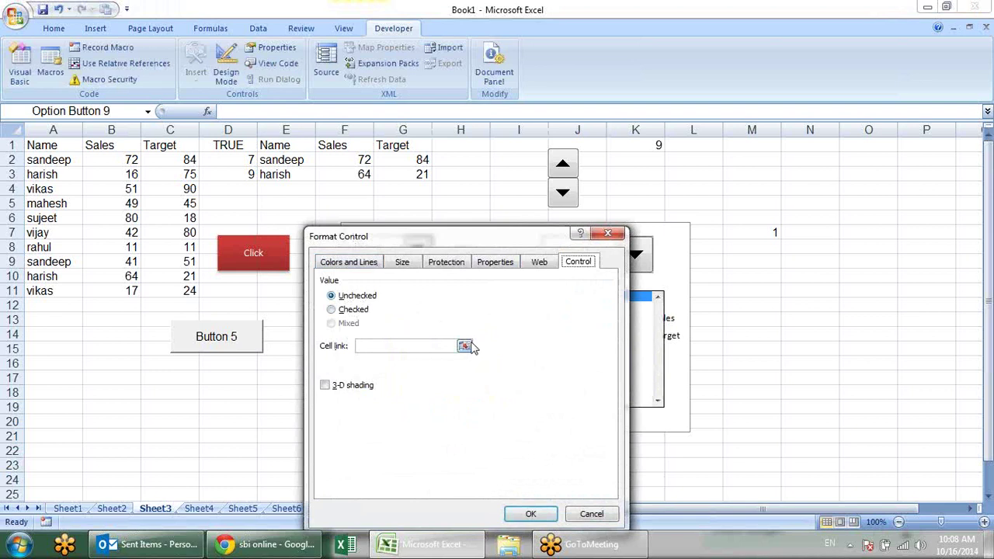
pyautogui.click(464, 346)
pyautogui.click(306, 446)
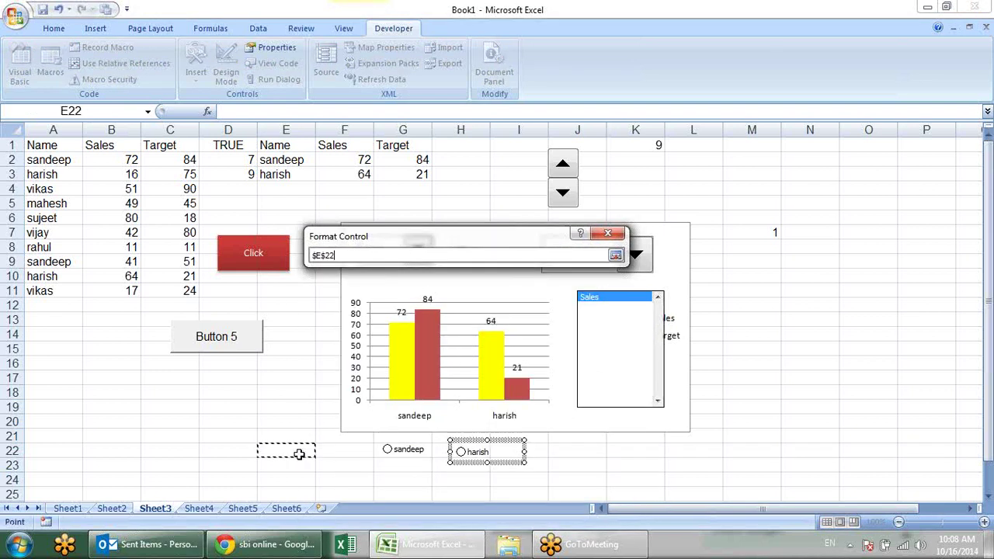
pyautogui.press('Return')
pyautogui.click(530, 514)
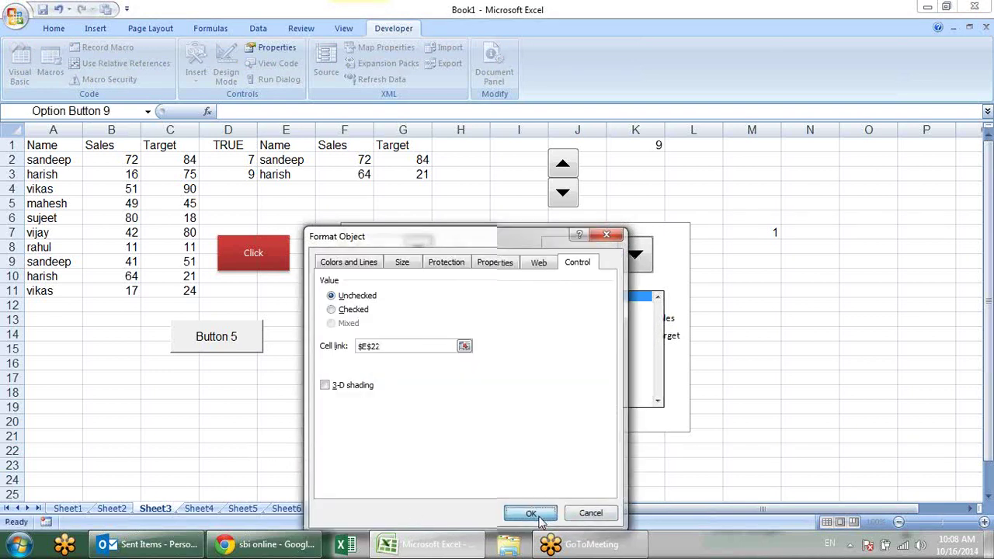
pyautogui.click(635, 464)
# Toggle between sandeep and harish to test the link, leaving harish chosen so E22 shows 2
pyautogui.click(388, 450)
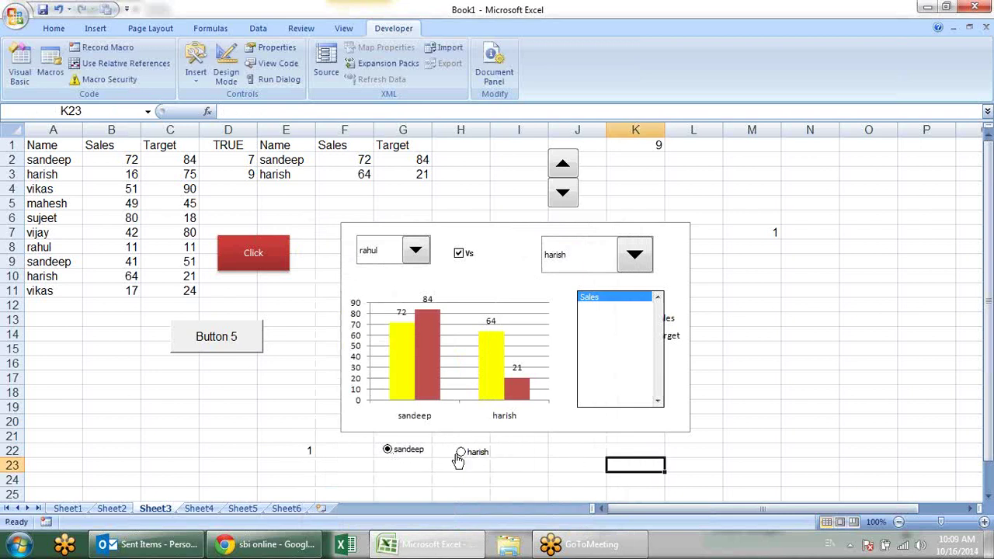
pyautogui.click(461, 453)
pyautogui.click(389, 450)
pyautogui.click(462, 452)
pyautogui.click(388, 450)
pyautogui.click(463, 452)
pyautogui.click(440, 447)
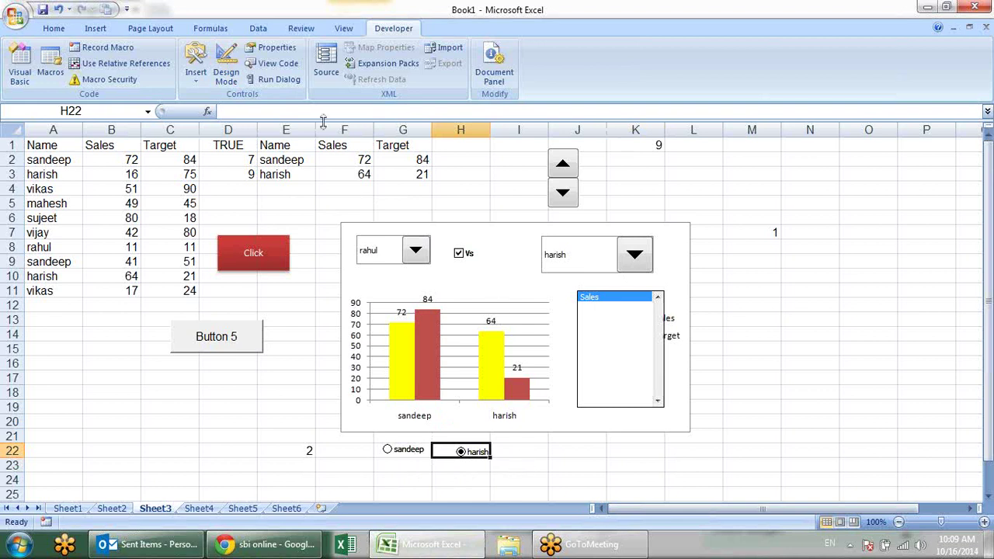
pyautogui.click(196, 70)
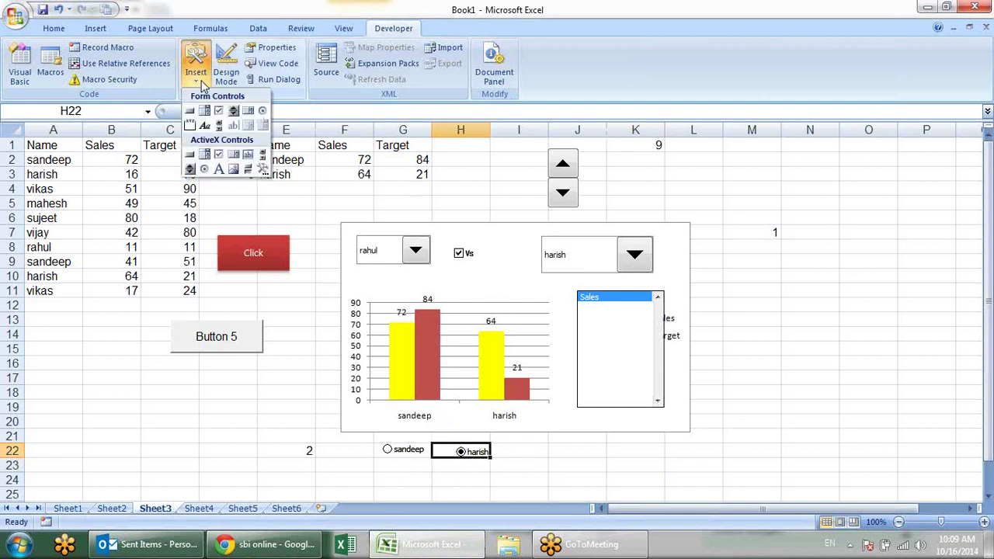
# Draw a third option button, Option Button 10, beside harish in row 22
pyautogui.click(261, 110)
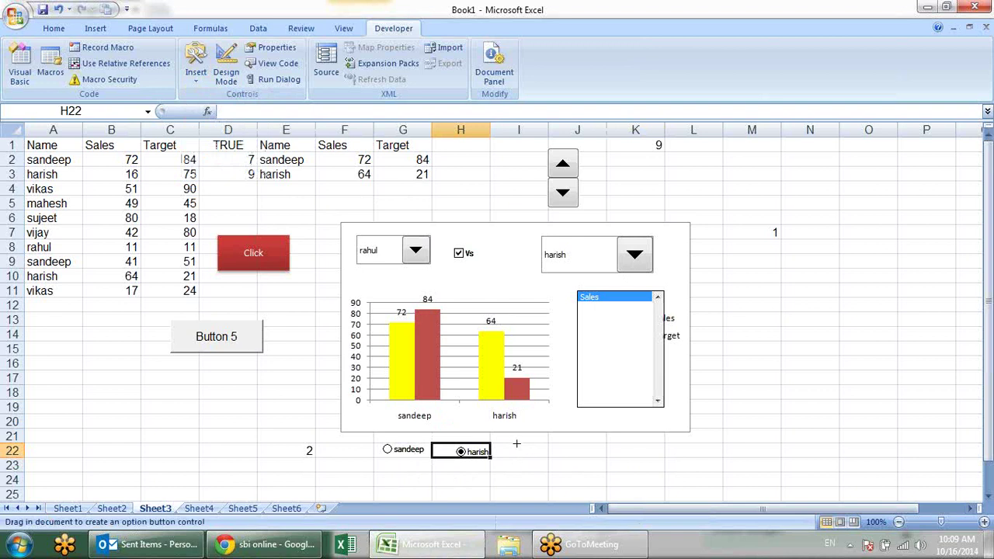
pyautogui.moveTo(512, 439); pyautogui.dragTo(621, 466)
pyautogui.click(690, 450)
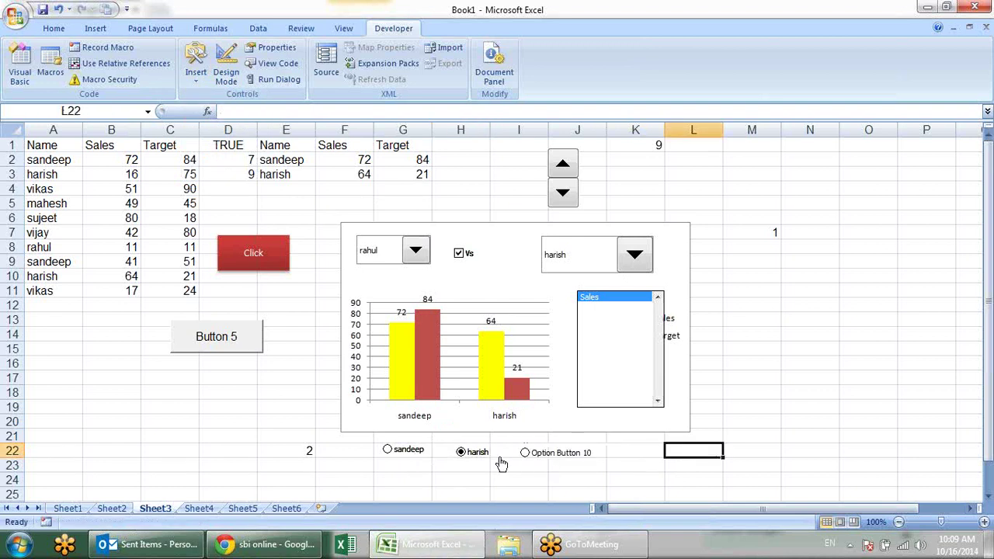
# Click through the three options to test E22 values 1, 2 and 3
pyautogui.click(525, 453)
pyautogui.click(463, 453)
pyautogui.click(414, 454)
pyautogui.click(587, 466)
pyautogui.click(481, 458)
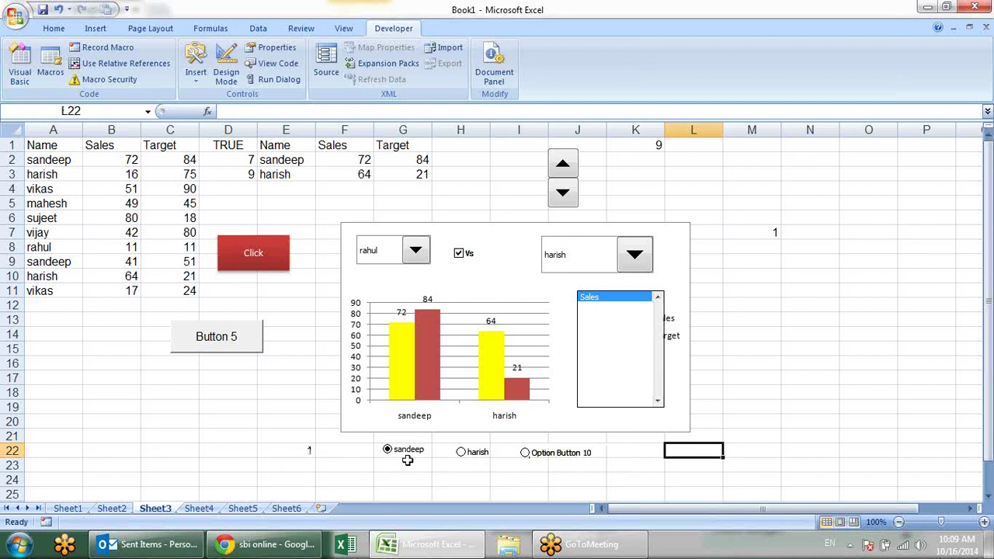
pyautogui.scroll(-1, 407, 460)
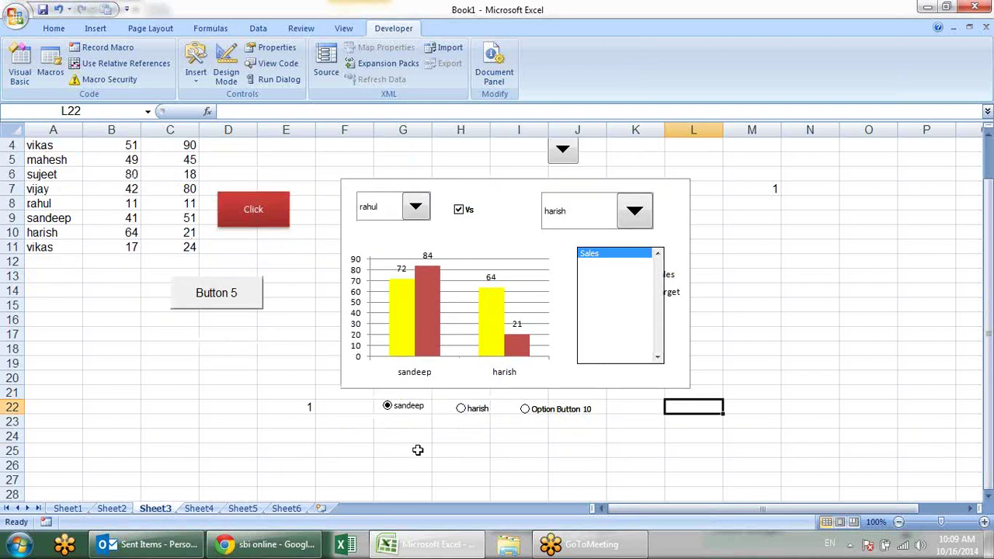
pyautogui.click(195, 63)
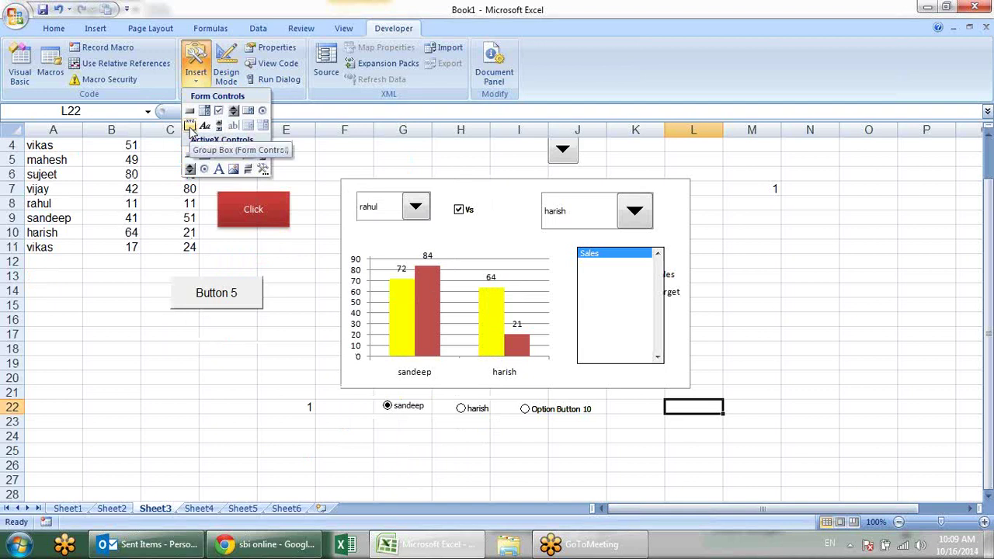
# Enclose the three row-22 option buttons in Group Box 11 and test the grouped selection
pyautogui.click(189, 127)
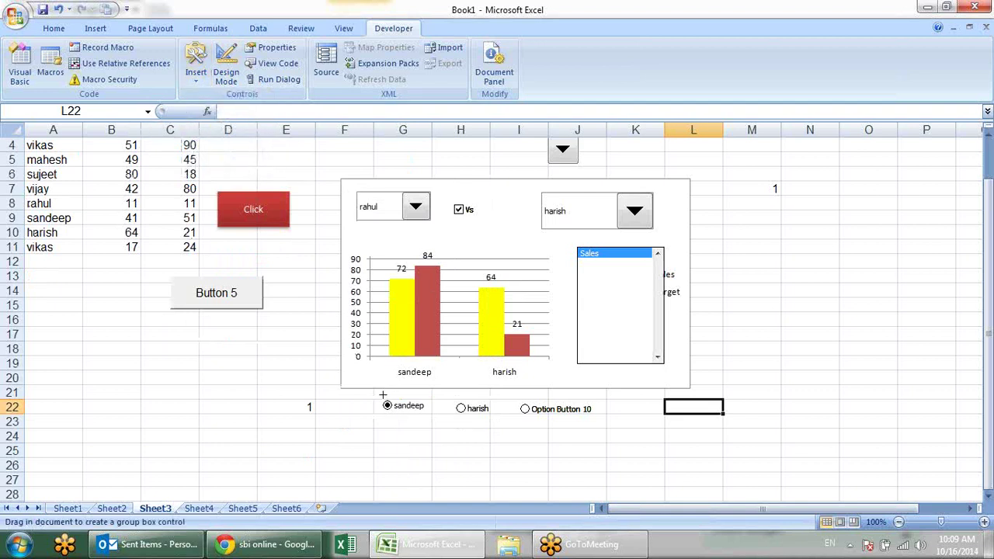
pyautogui.moveTo(368, 387); pyautogui.dragTo(634, 434)
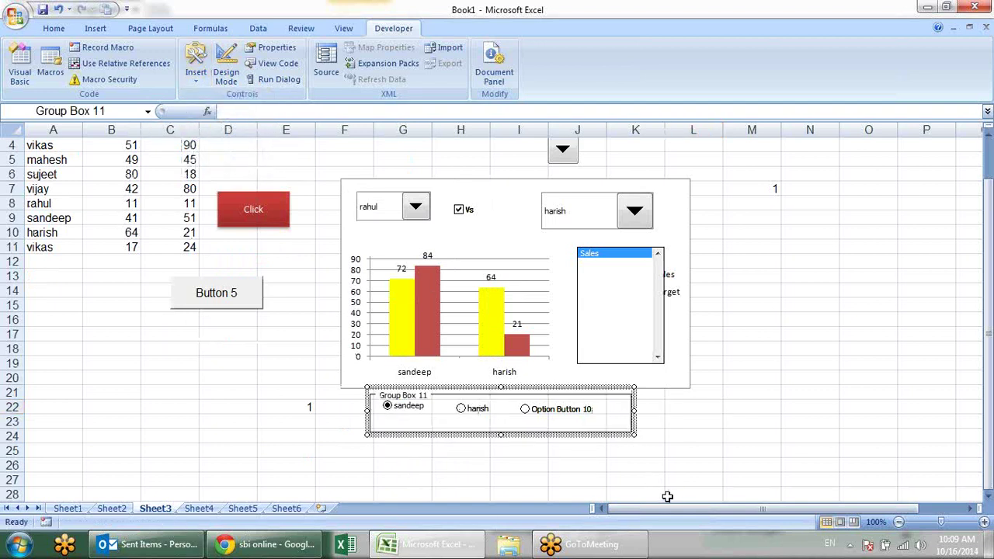
pyautogui.click(750, 437)
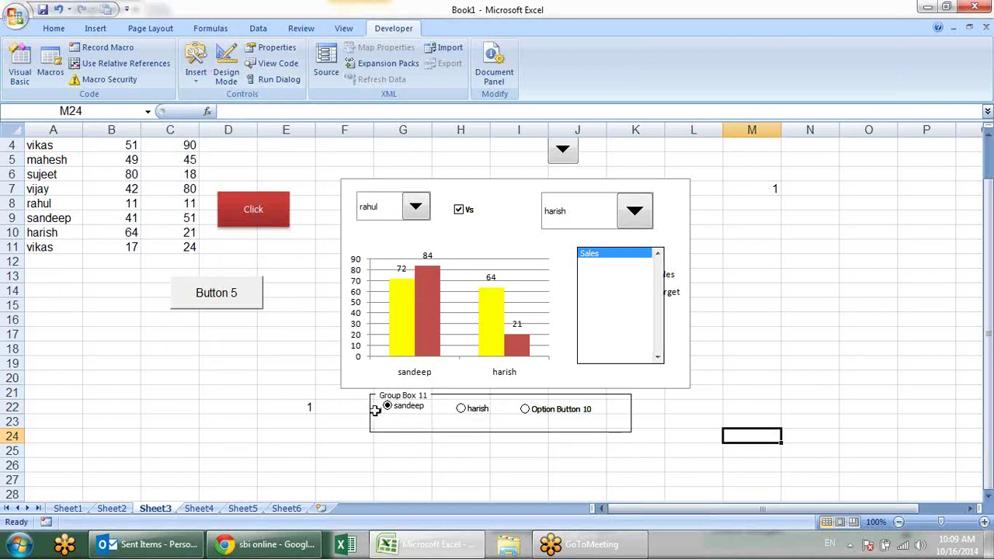
pyautogui.click(478, 409)
pyautogui.click(544, 414)
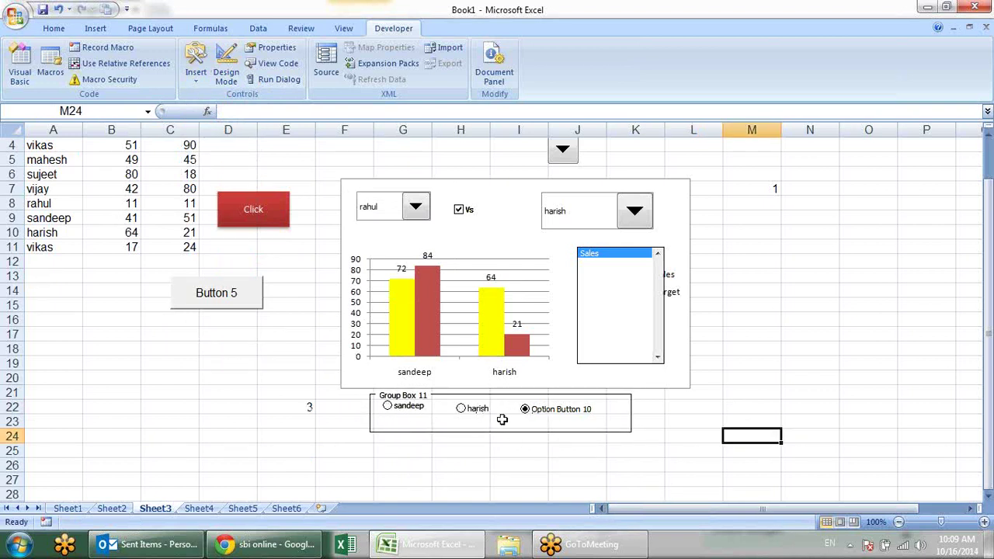
pyautogui.click(464, 417)
pyautogui.scroll(-3, 406, 395)
# Draw Group Box 12 across rows 25–28 with two new option buttons inside it
pyautogui.click(196, 64)
pyautogui.click(204, 128)
pyautogui.moveTo(374, 317)
pyautogui.mouseDown()
pyautogui.moveTo(684, 360)
pyautogui.moveTo(648, 362)
pyautogui.mouseUp()
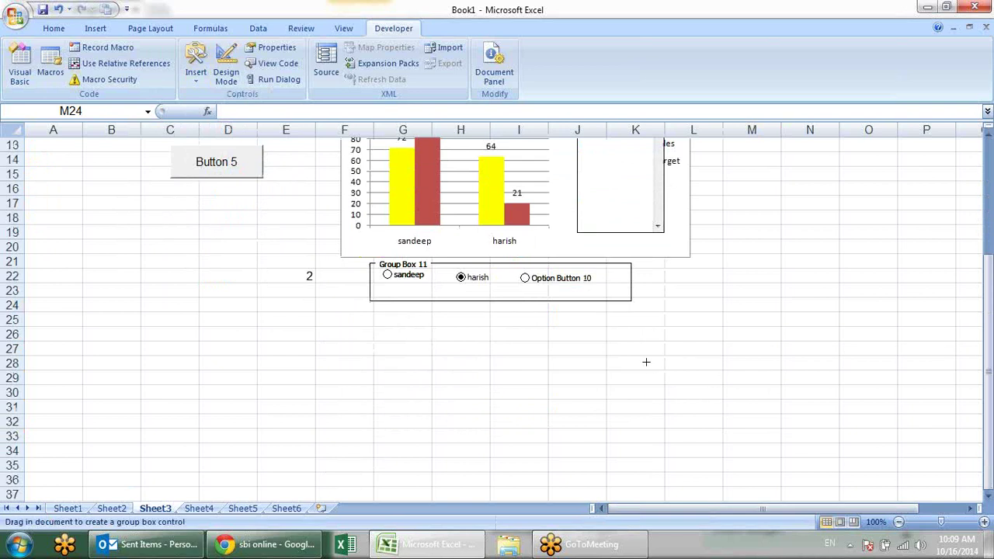
pyautogui.click(201, 77)
pyautogui.click(262, 109)
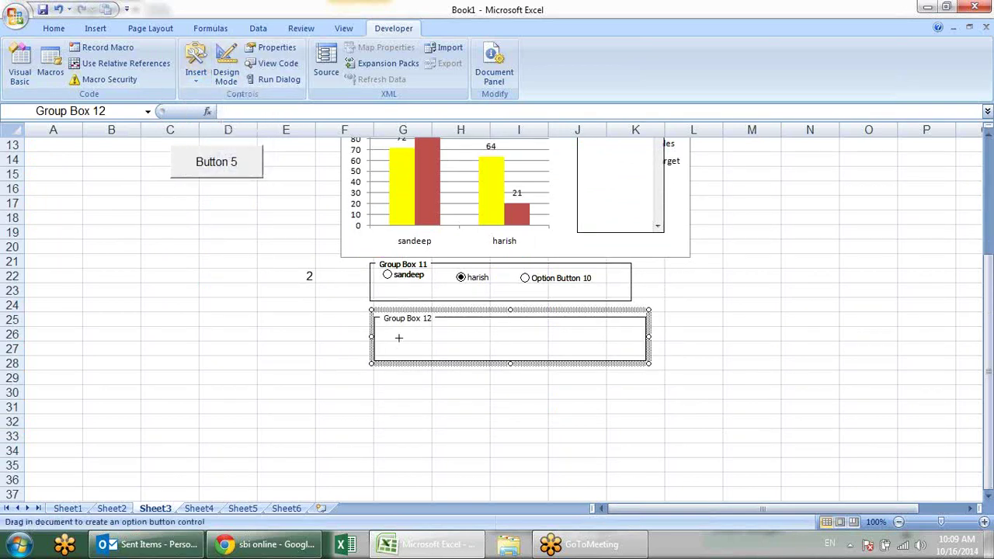
pyautogui.moveTo(388, 329); pyautogui.dragTo(453, 351)
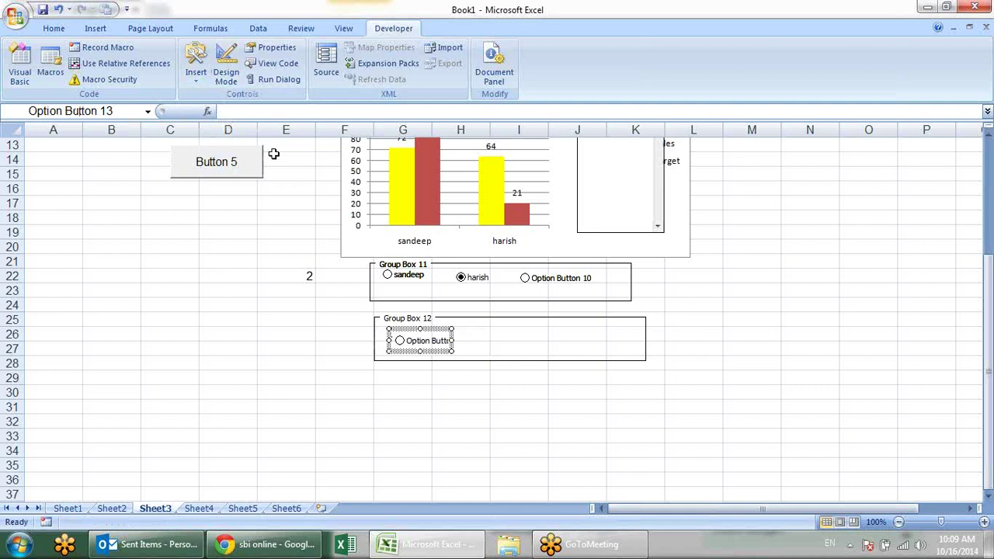
pyautogui.click(195, 66)
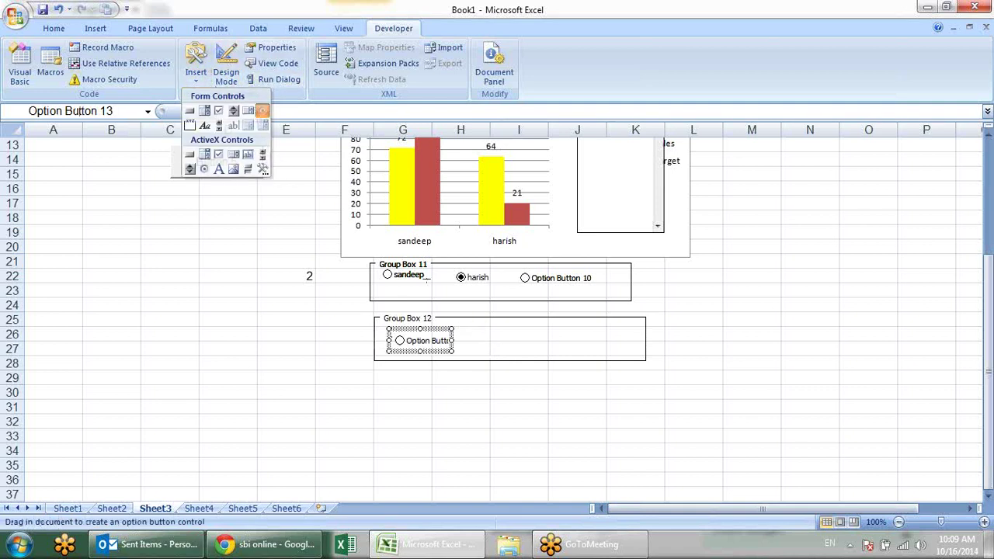
pyautogui.click(261, 110)
pyautogui.moveTo(475, 330); pyautogui.dragTo(567, 356)
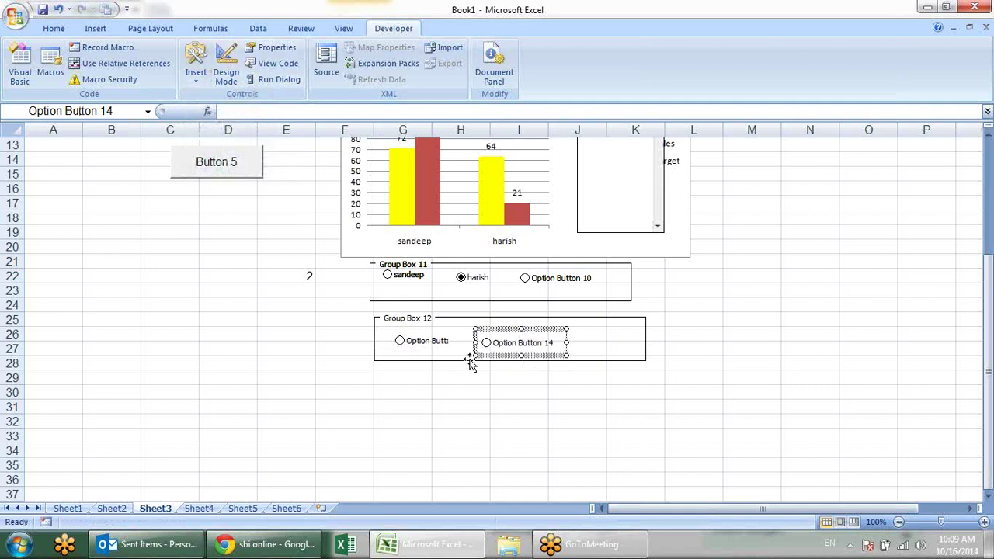
# Link Option Button 13 in Group Box 12 to cell $F$26
pyautogui.rightClick(396, 339)
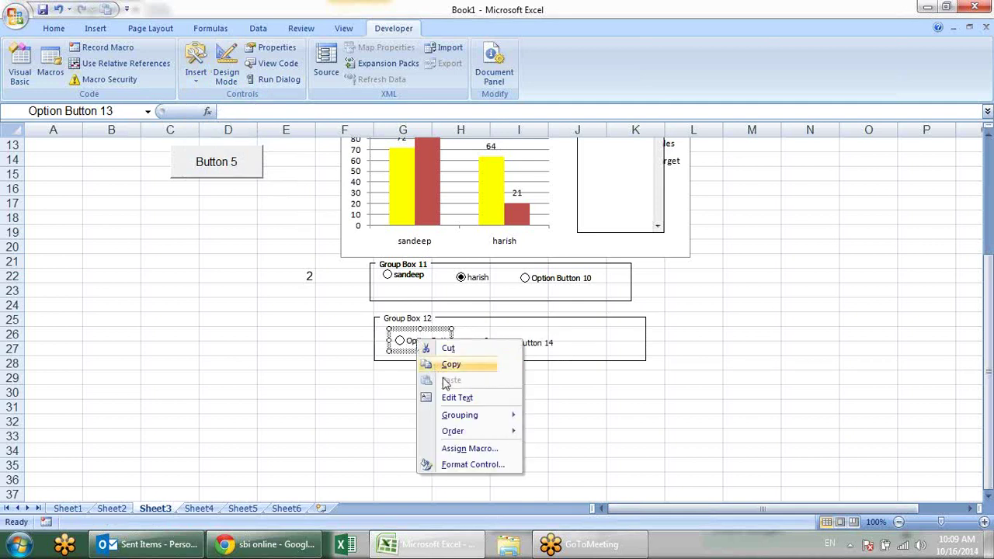
pyautogui.click(473, 463)
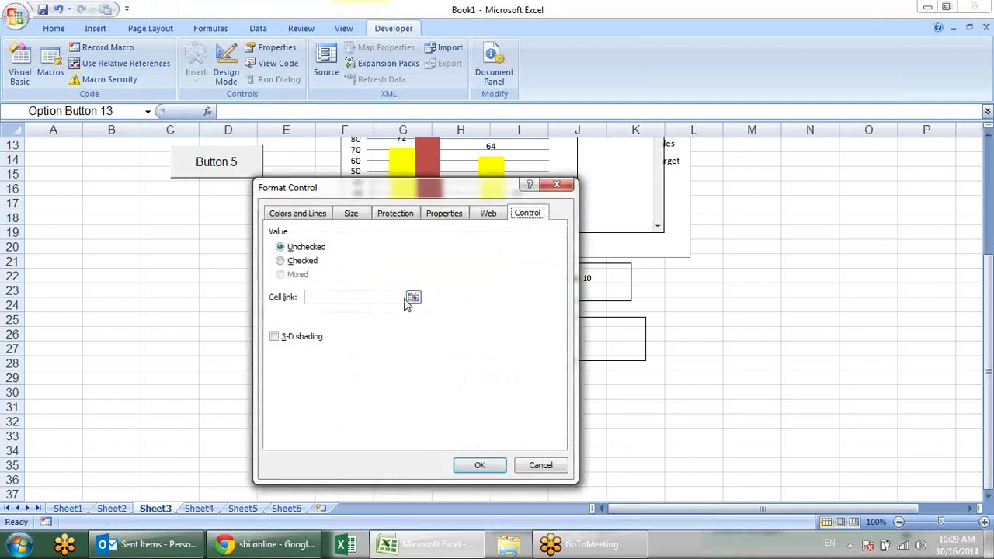
pyautogui.click(412, 298)
pyautogui.click(321, 335)
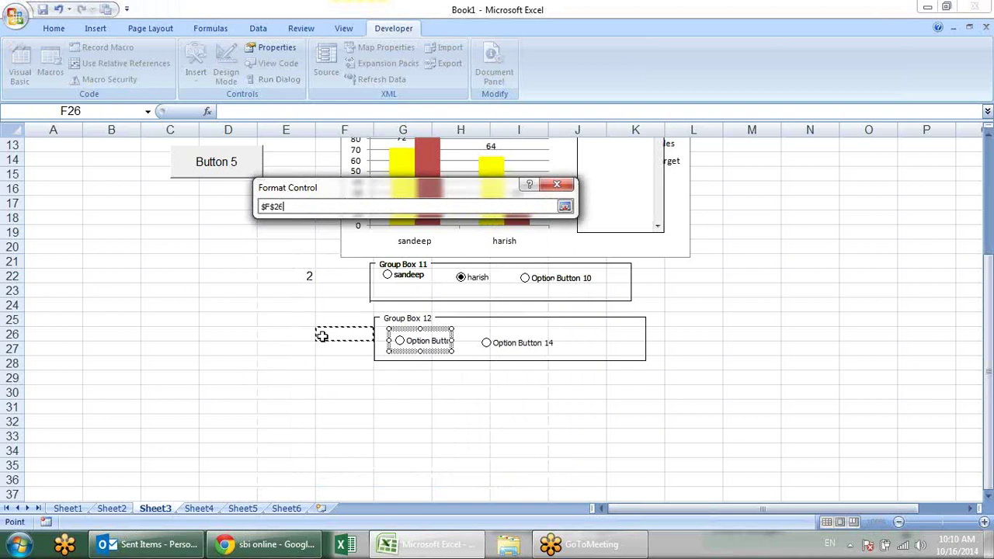
pyautogui.press('Return')
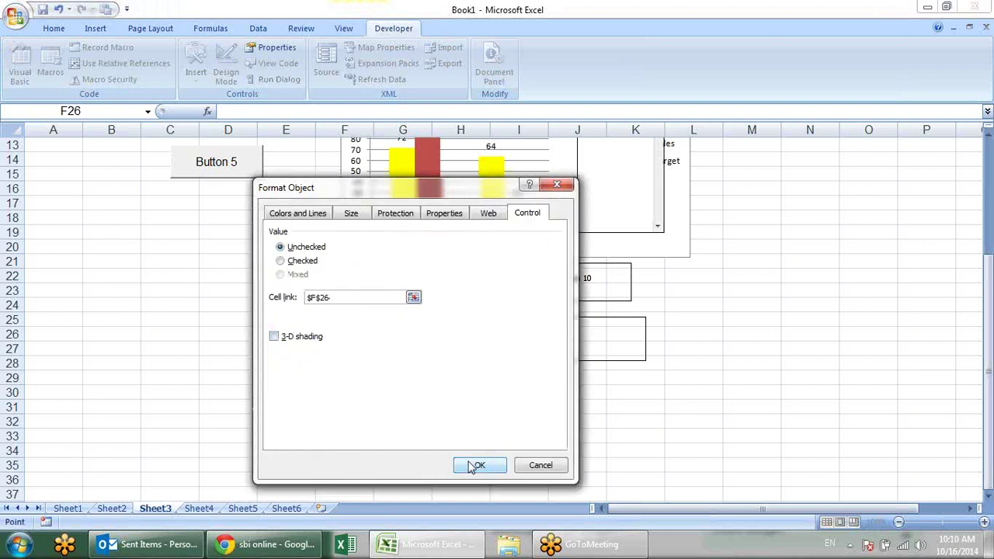
pyautogui.click(479, 464)
pyautogui.click(756, 350)
# Switch between Option Buttons 13 and 14 to test, ending on 14 so F26 shows 2
pyautogui.click(425, 345)
pyautogui.click(509, 347)
pyautogui.click(433, 347)
pyautogui.click(500, 350)
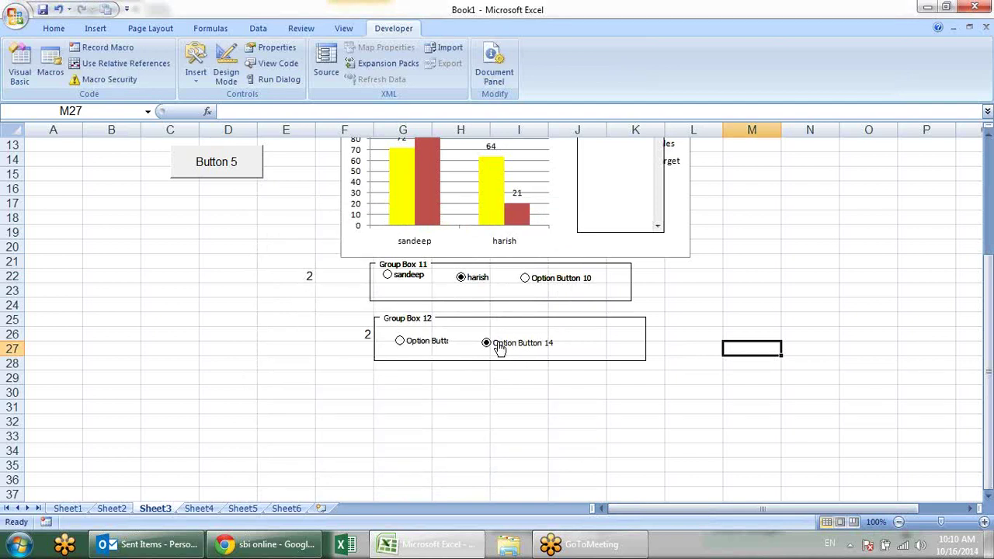
pyautogui.scroll(2, 541, 291)
pyautogui.scroll(1, 545, 295)
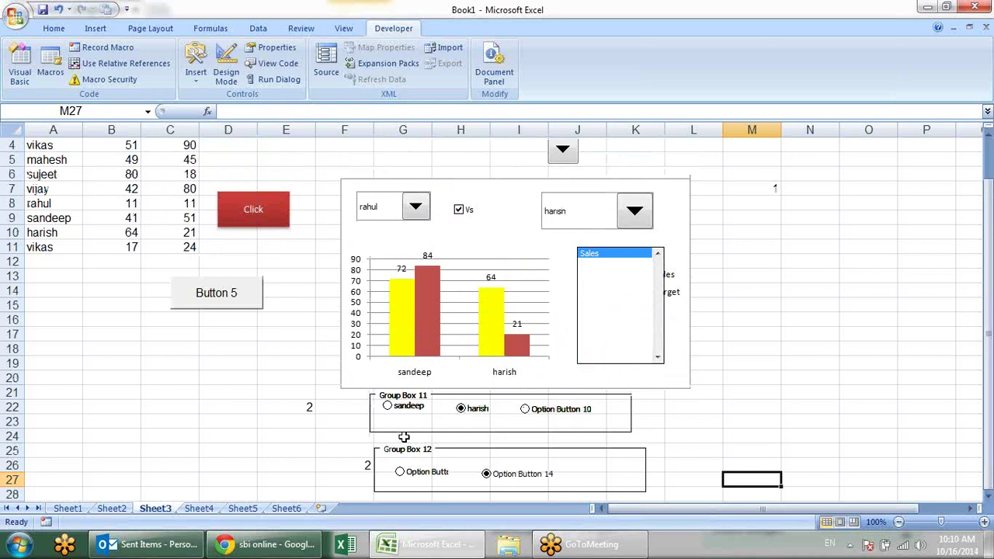
pyautogui.click(418, 477)
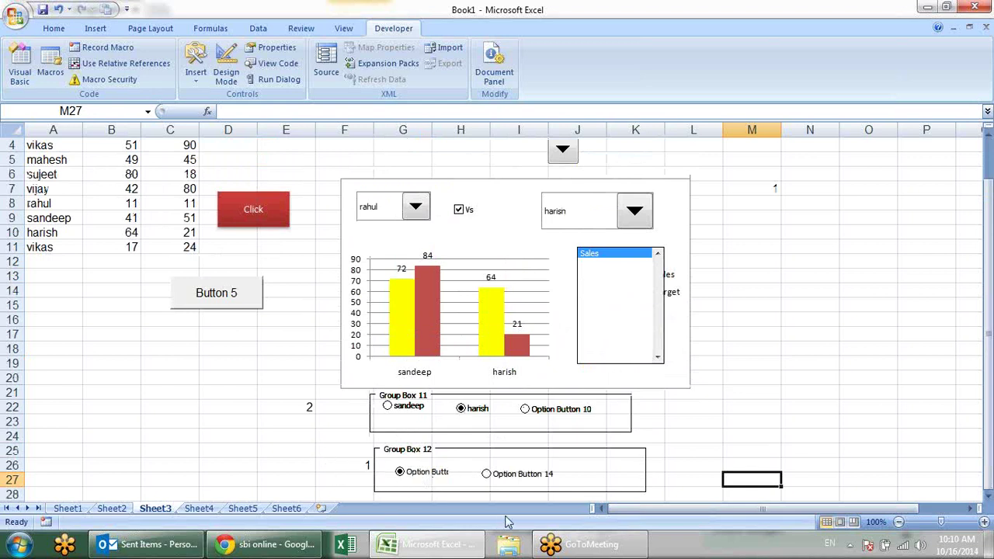
pyautogui.click(521, 484)
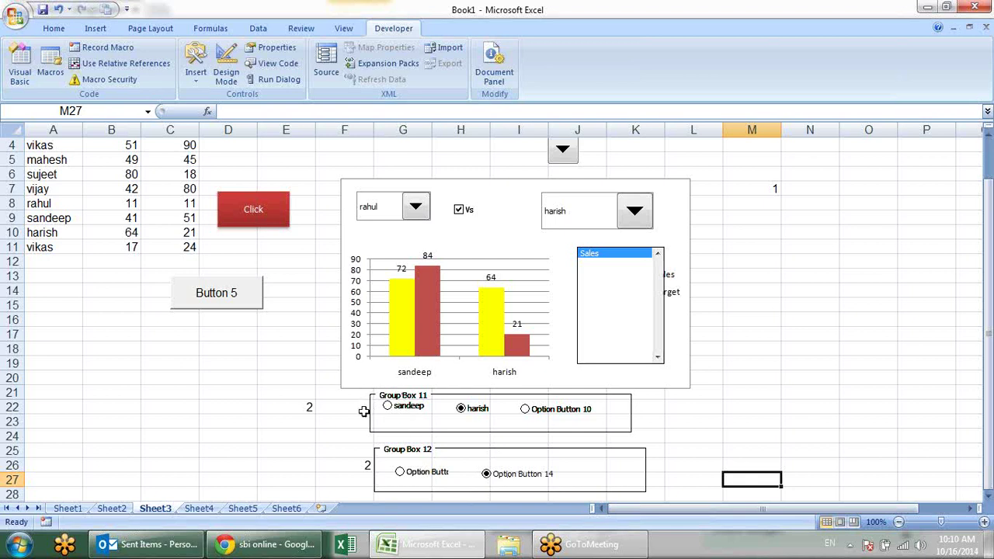
# Check the value held in cell E22
pyautogui.click(288, 405)
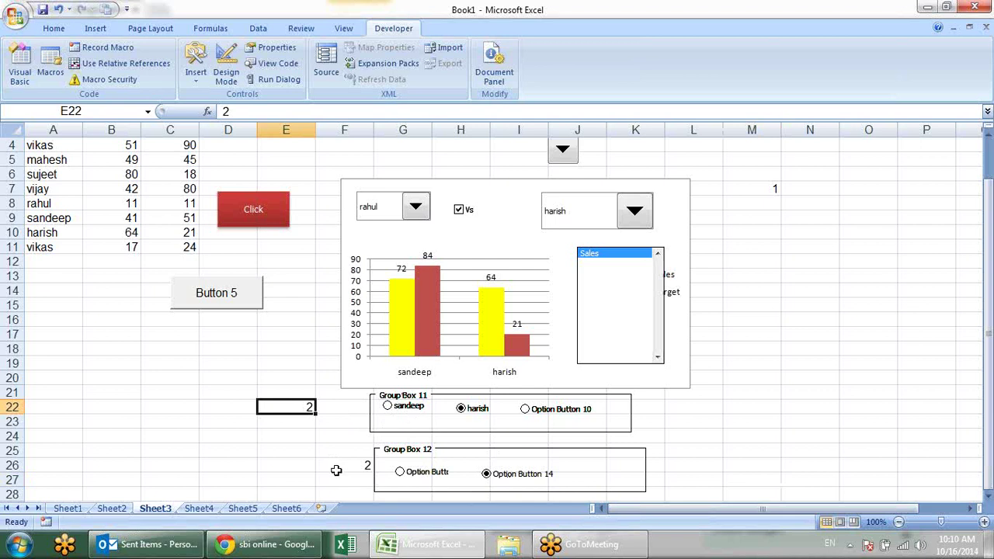
pyautogui.scroll(-1, 383, 346)
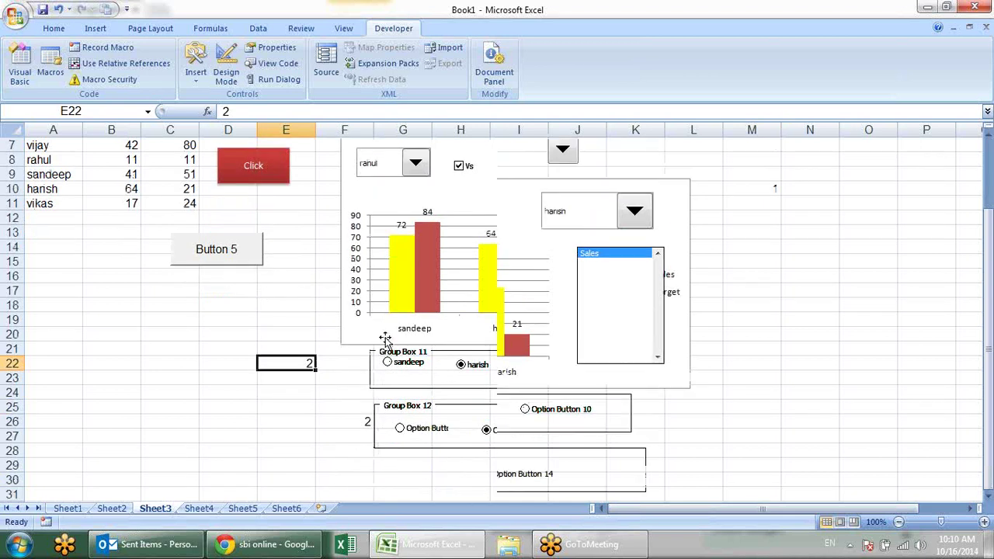
pyautogui.scroll(2, 385, 339)
# Insert a Form Controls label near D18 and change its text to sdfsdfj
pyautogui.click(195, 82)
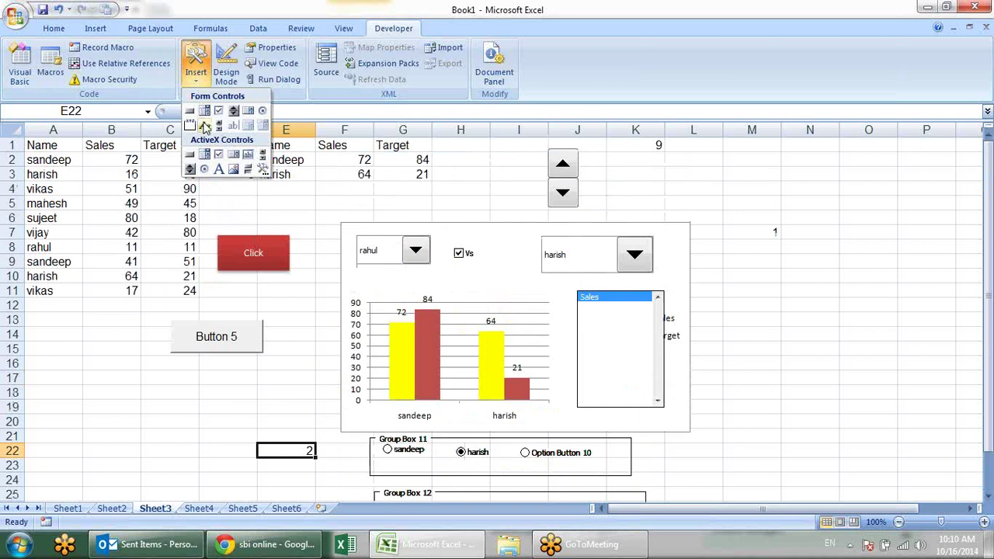
pyautogui.click(204, 127)
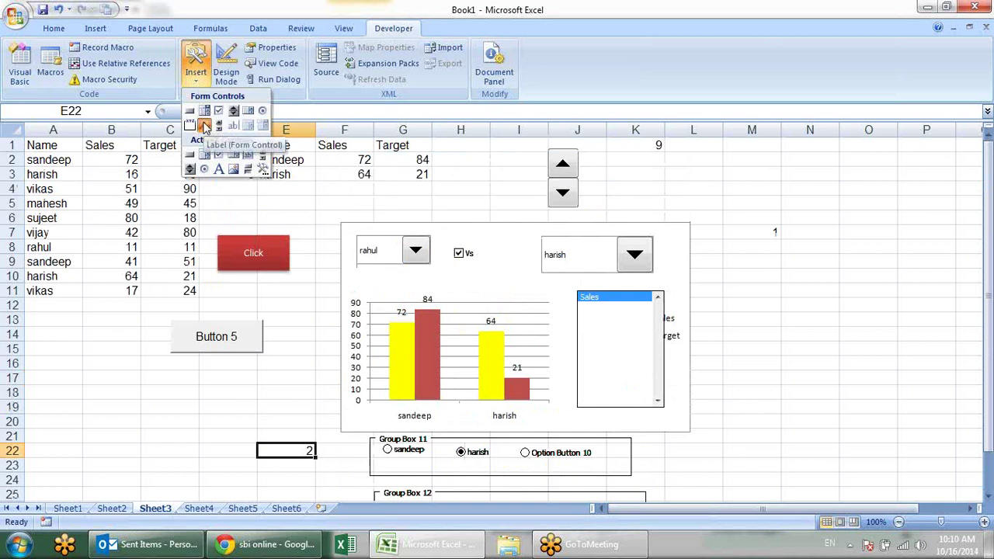
pyautogui.moveTo(264, 381)
pyautogui.mouseDown()
pyautogui.moveTo(203, 401)
pyautogui.moveTo(193, 391)
pyautogui.mouseUp()
pyautogui.click(253, 393)
pyautogui.write('sdfsdfj')
pyautogui.click(91, 309)
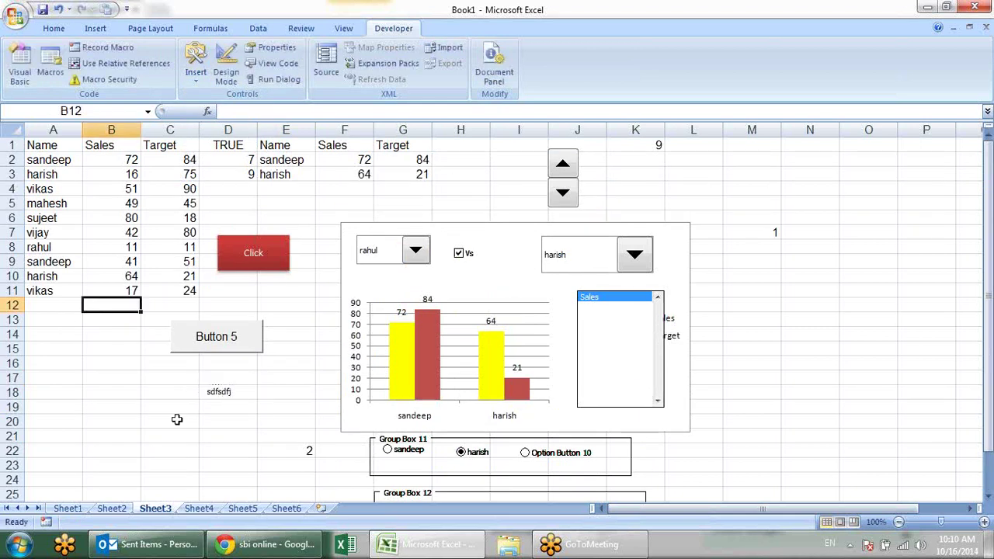
pyautogui.click(233, 393)
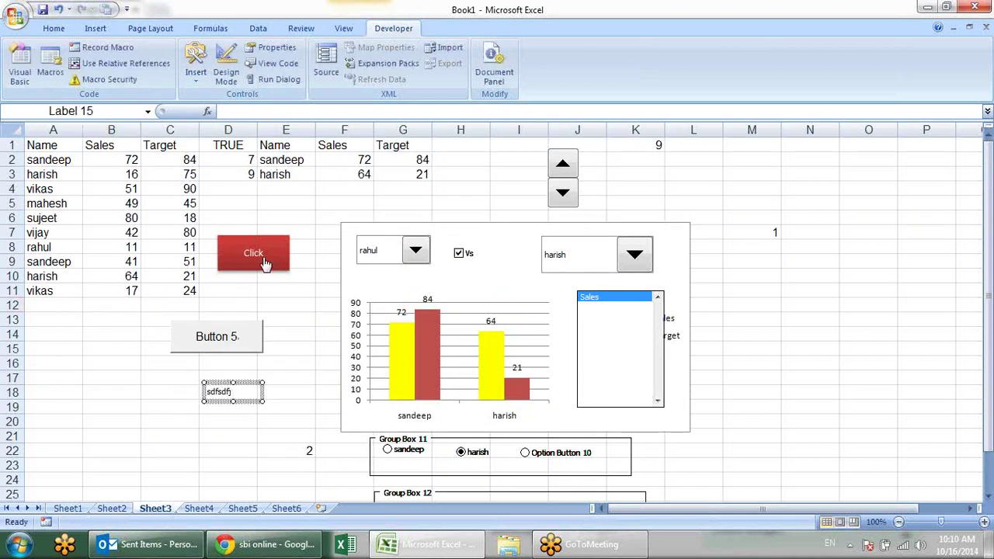
pyautogui.click(299, 411)
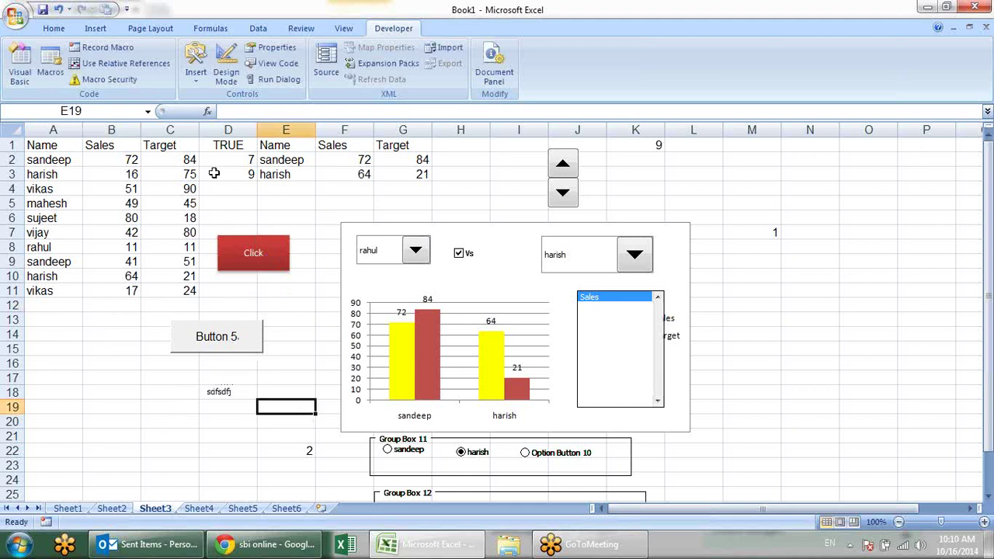
# Draw a vertical Form Controls scroll bar in column M beside the chart
pyautogui.click(196, 78)
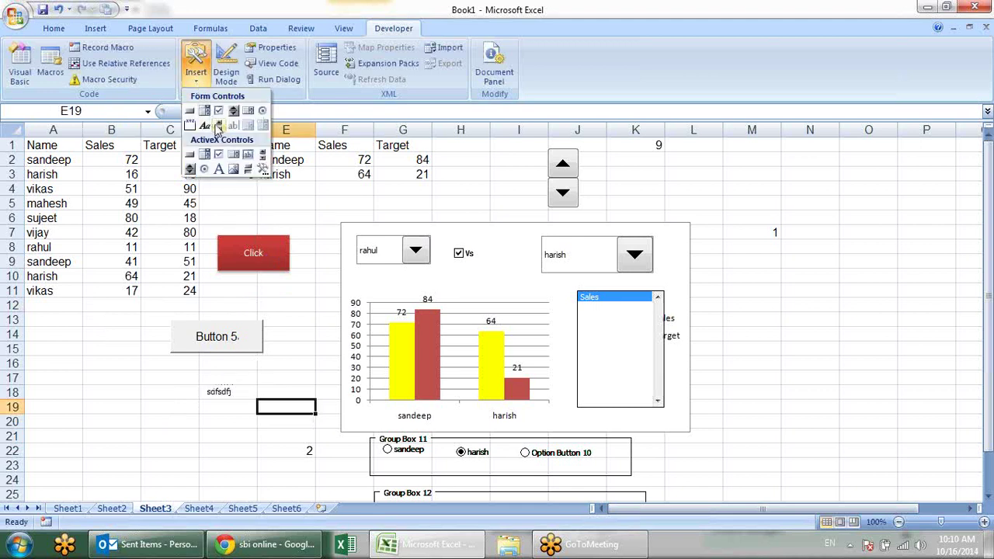
pyautogui.click(219, 126)
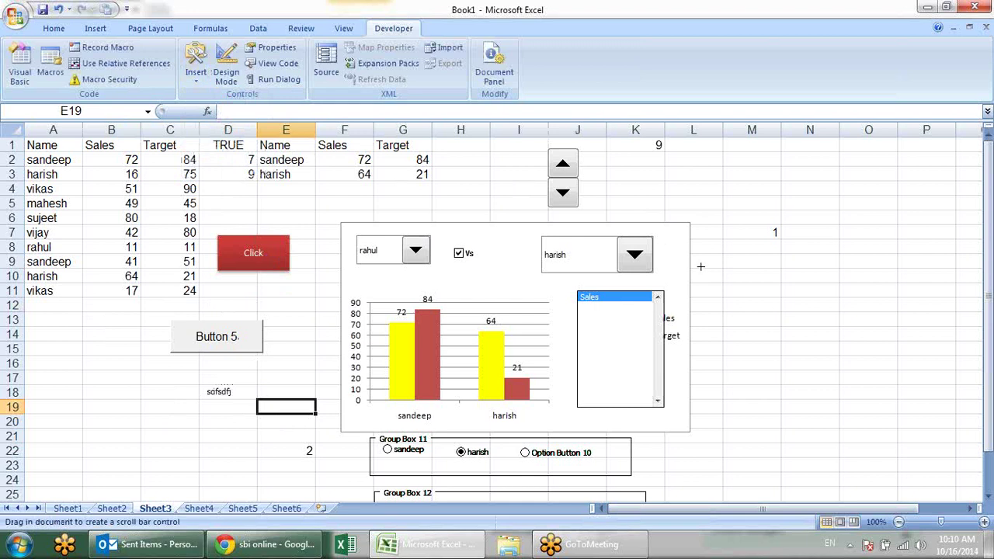
pyautogui.moveTo(728, 260); pyautogui.dragTo(753, 402)
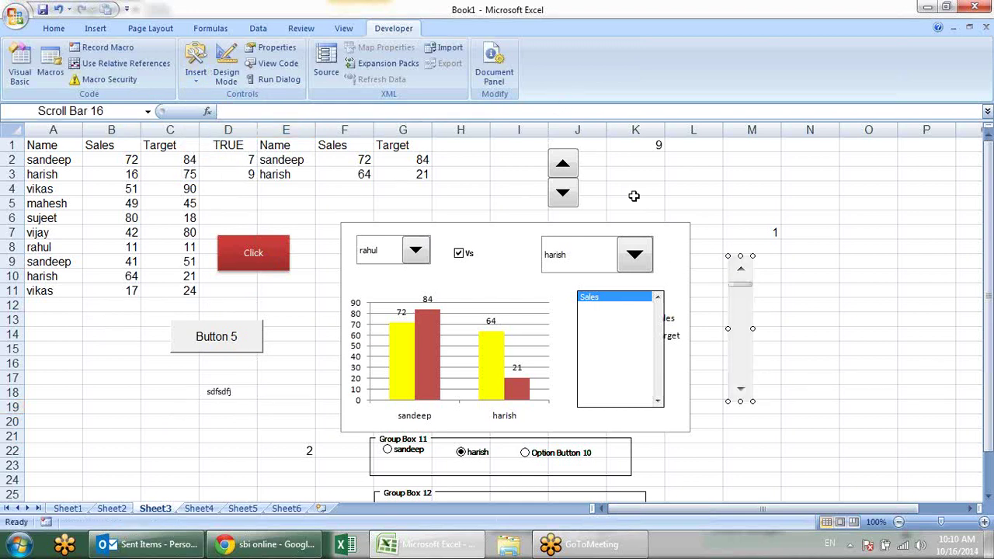
# Link the scroll bar to cell $H$1 with a 1–10 range
pyautogui.rightClick(745, 354)
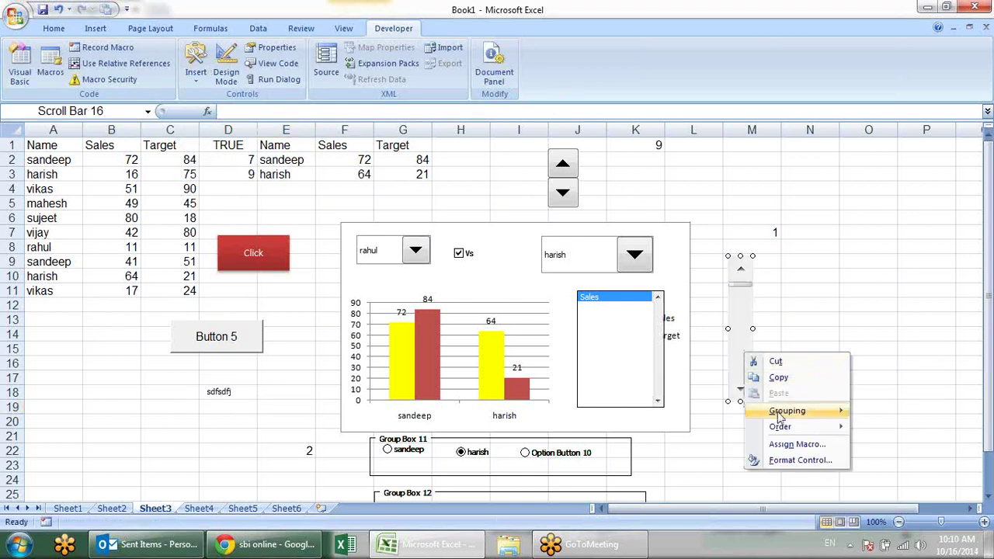
pyautogui.click(796, 460)
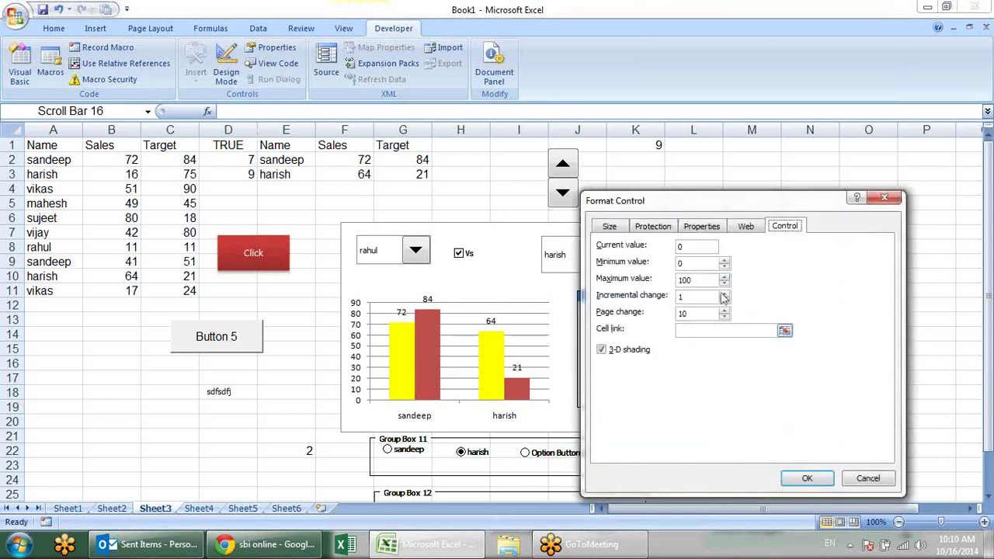
pyautogui.click(784, 333)
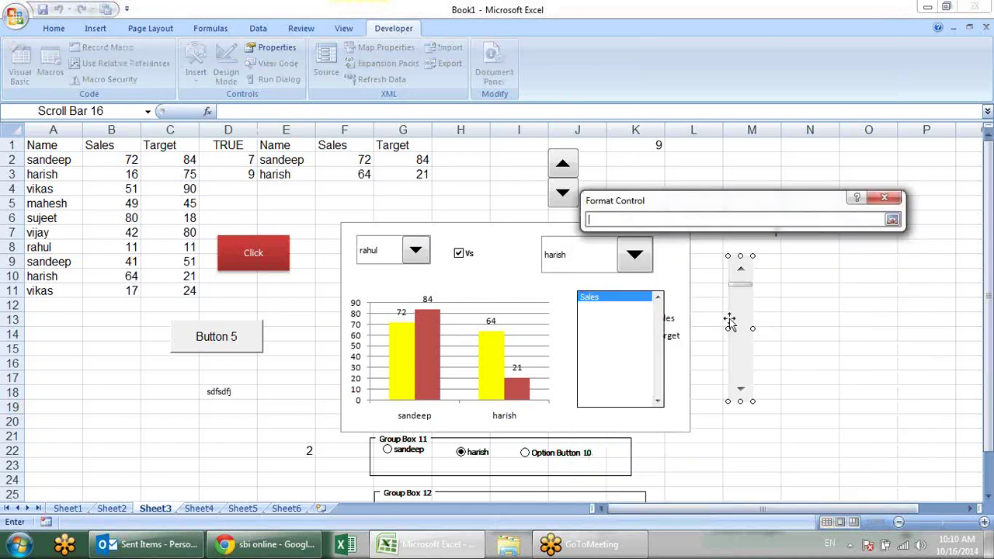
pyautogui.click(480, 150)
pyautogui.press('Return')
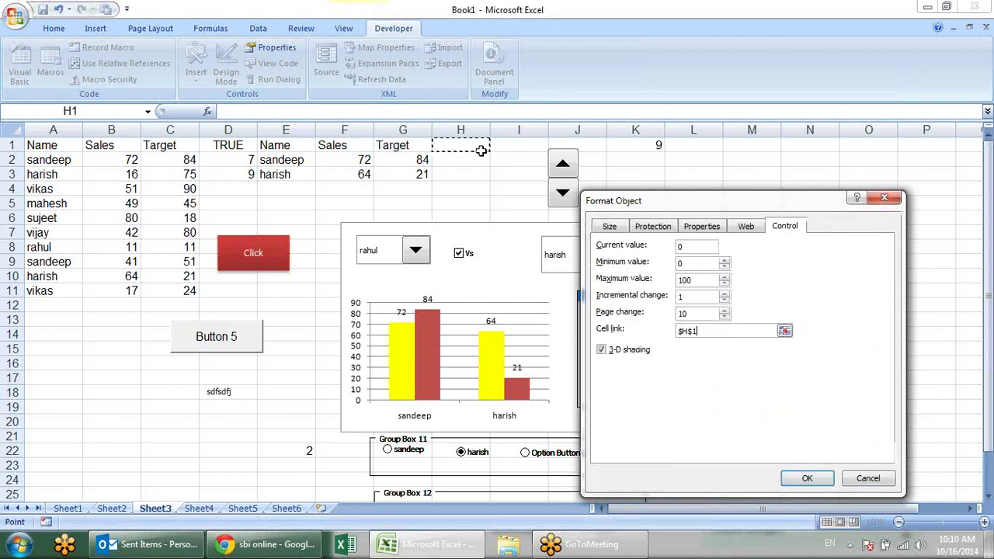
pyautogui.moveTo(689, 263); pyautogui.dragTo(674, 268)
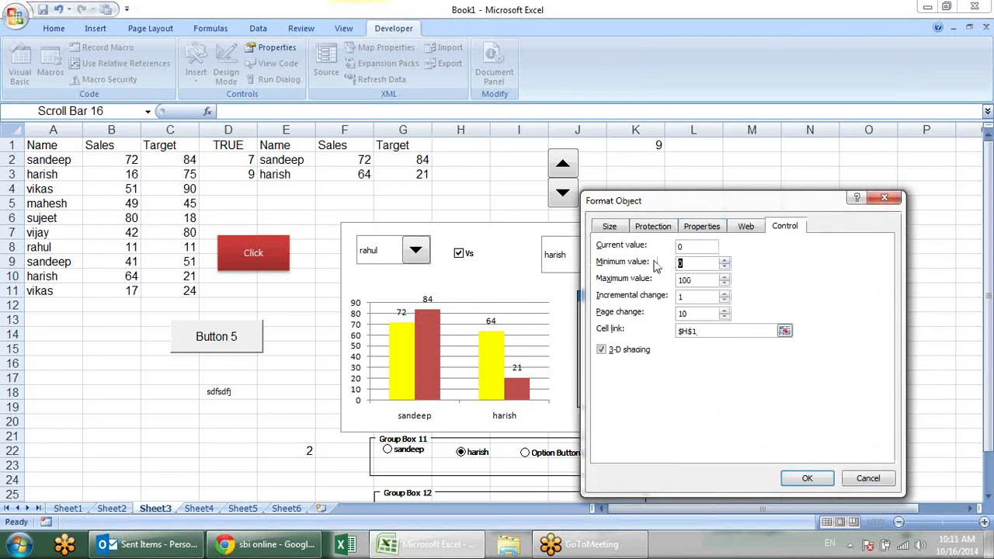
pyautogui.write('1')
pyautogui.press('Tab')
pyautogui.click(807, 478)
pyautogui.click(794, 365)
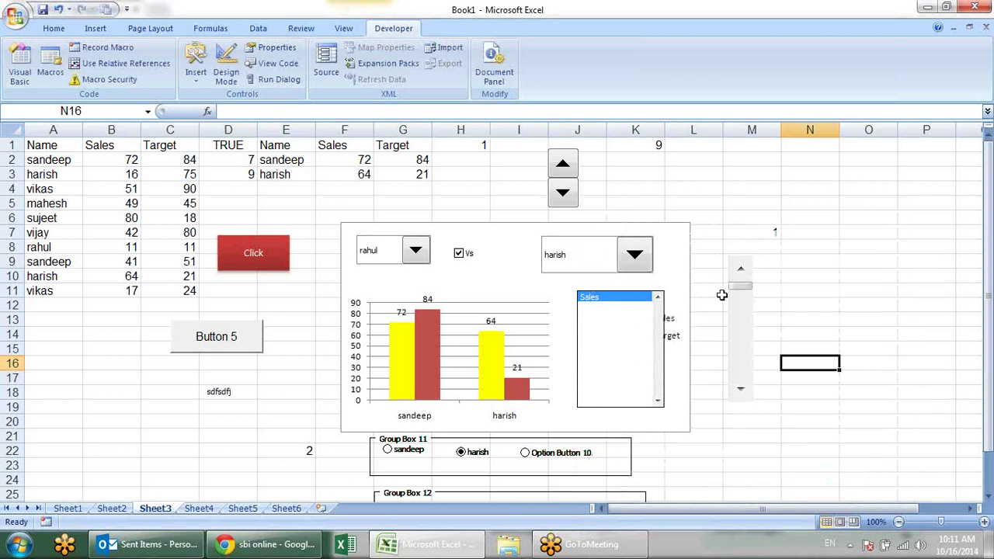
pyautogui.moveTo(741, 287)
pyautogui.mouseDown()
pyautogui.moveTo(745, 354)
pyautogui.moveTo(738, 286)
pyautogui.moveTo(755, 341)
pyautogui.moveTo(746, 297)
pyautogui.mouseUp()
# Change E2 to =INDEX(A2:A11,$H$1) and fill it right to G2
pyautogui.click(284, 157)
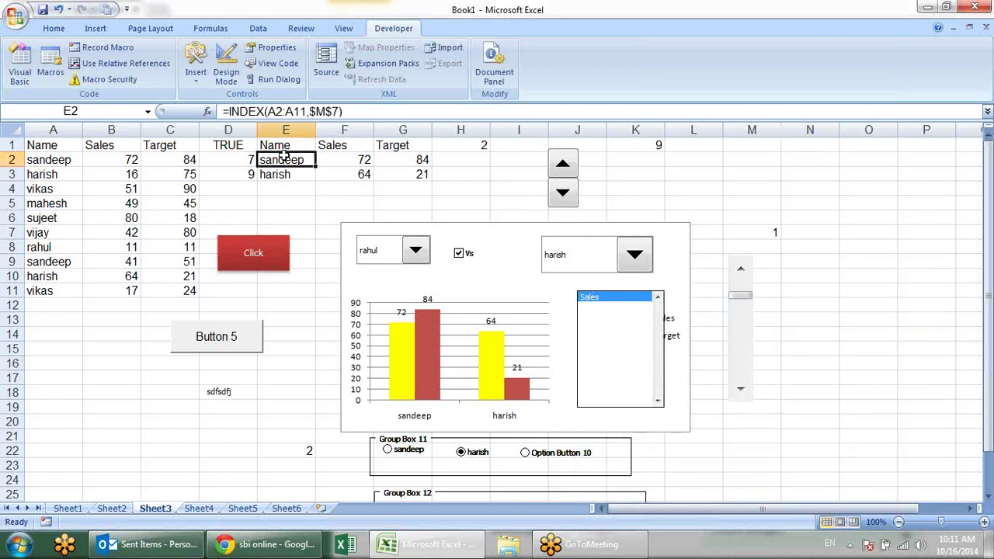
pyautogui.press('F2')
pyautogui.moveTo(377, 161); pyautogui.dragTo(349, 159)
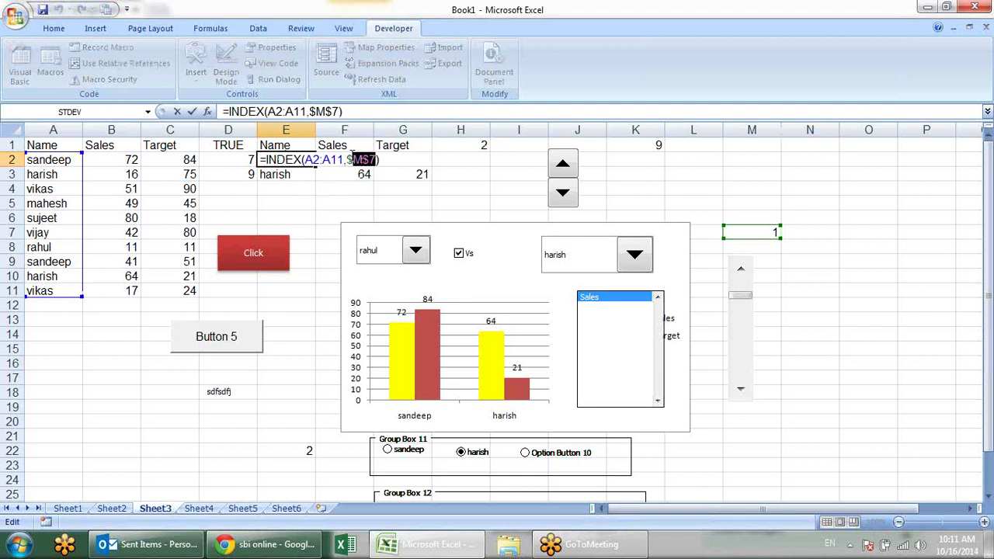
pyautogui.press('BackSpace')
pyautogui.click(464, 147)
pyautogui.press('F4')
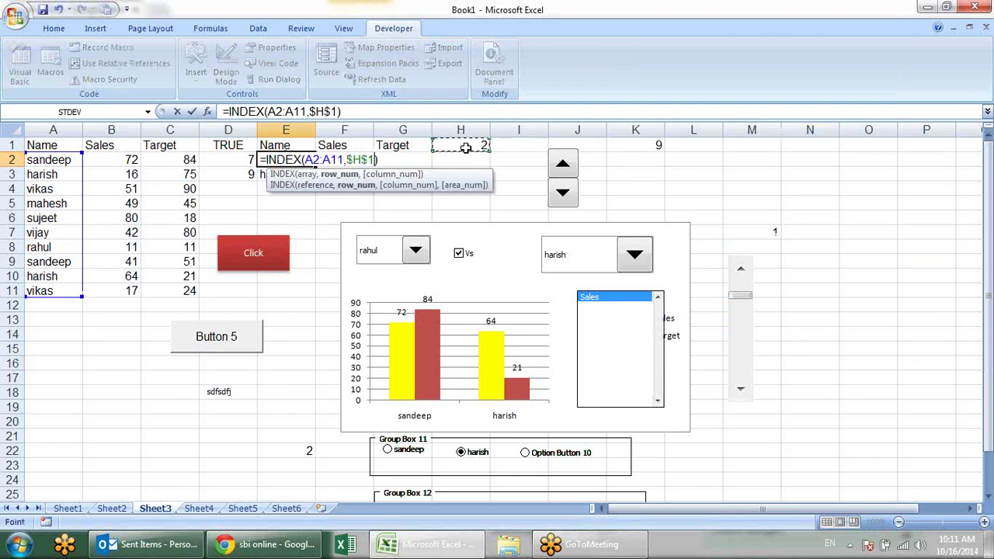
pyautogui.press('Return')
pyautogui.click(285, 160)
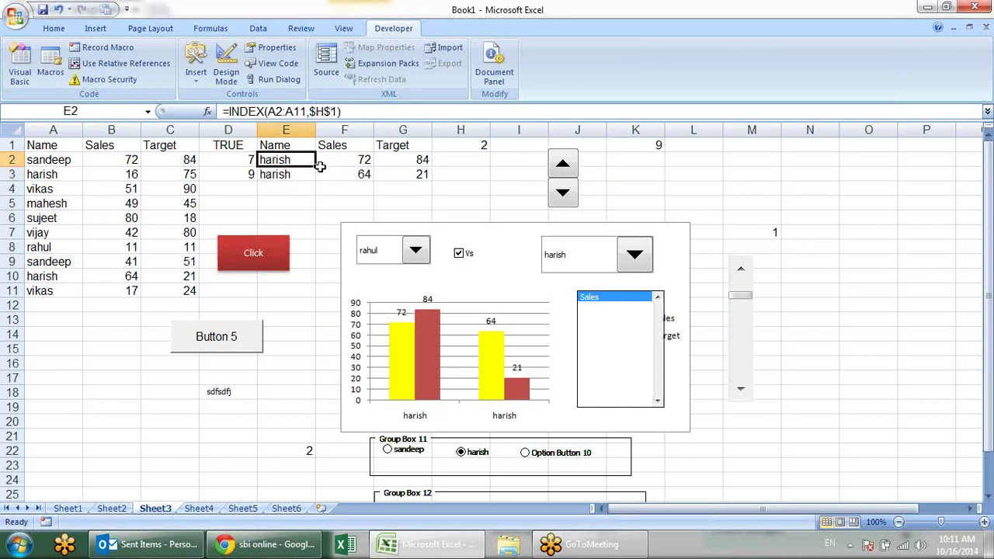
pyautogui.moveTo(319, 166); pyautogui.dragTo(434, 164)
pyautogui.click(868, 334)
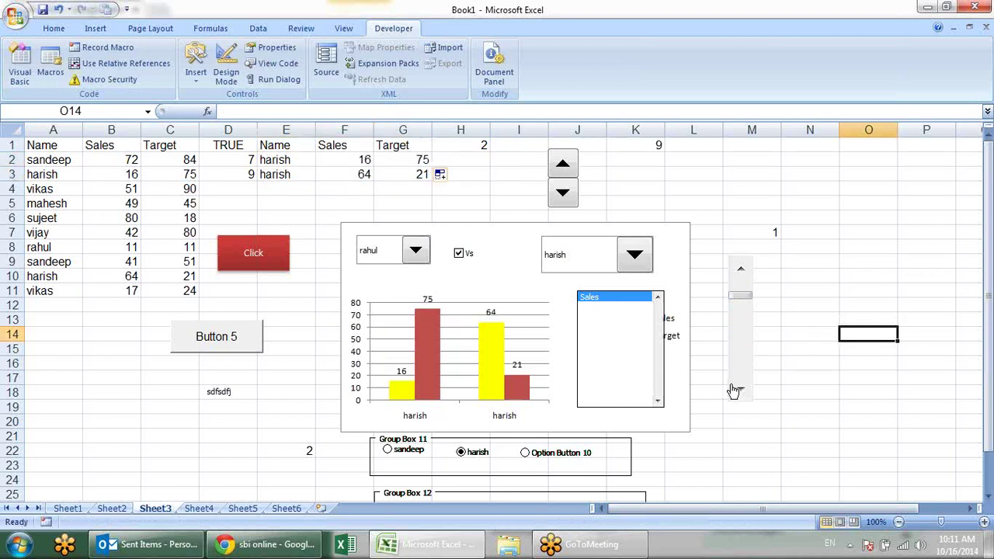
# Step through rows with the scroll bar arrows to watch the chart's first bar pair change
pyautogui.click(738, 391)
pyautogui.click(742, 392)
pyautogui.doubleClick(743, 392)
pyautogui.moveTo(748, 340)
pyautogui.mouseDown()
pyautogui.moveTo(745, 284)
pyautogui.moveTo(751, 352)
pyautogui.moveTo(748, 289)
pyautogui.mouseUp()
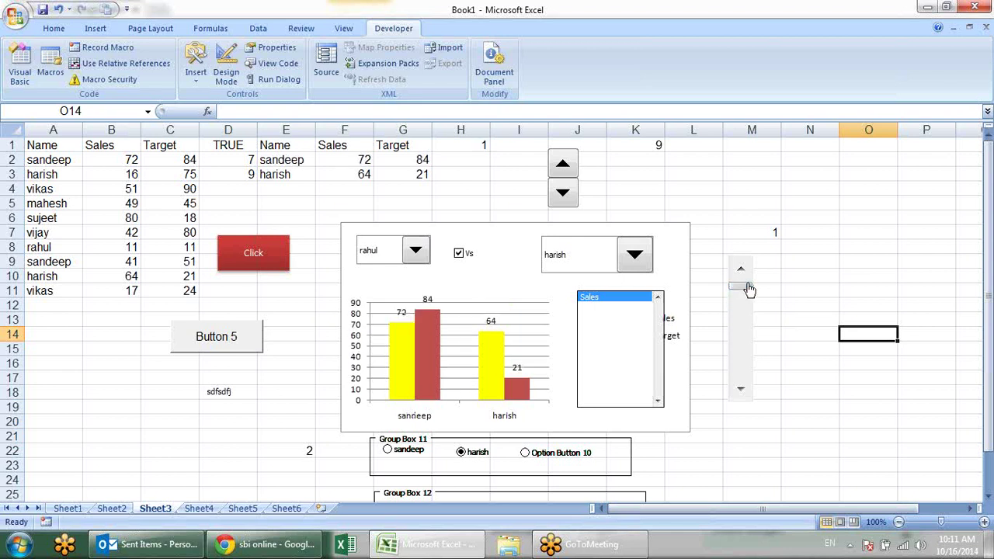
pyautogui.click(194, 77)
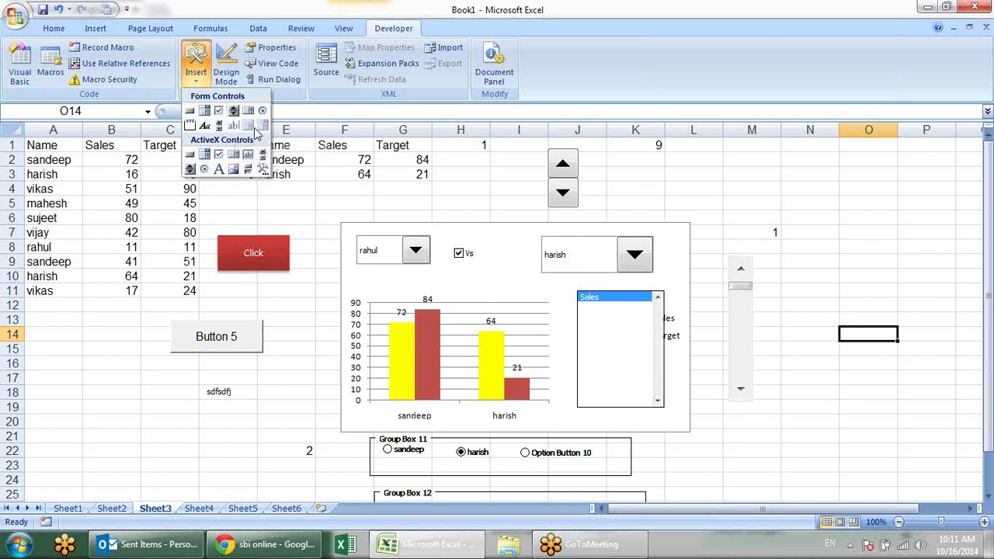
pyautogui.click(789, 223)
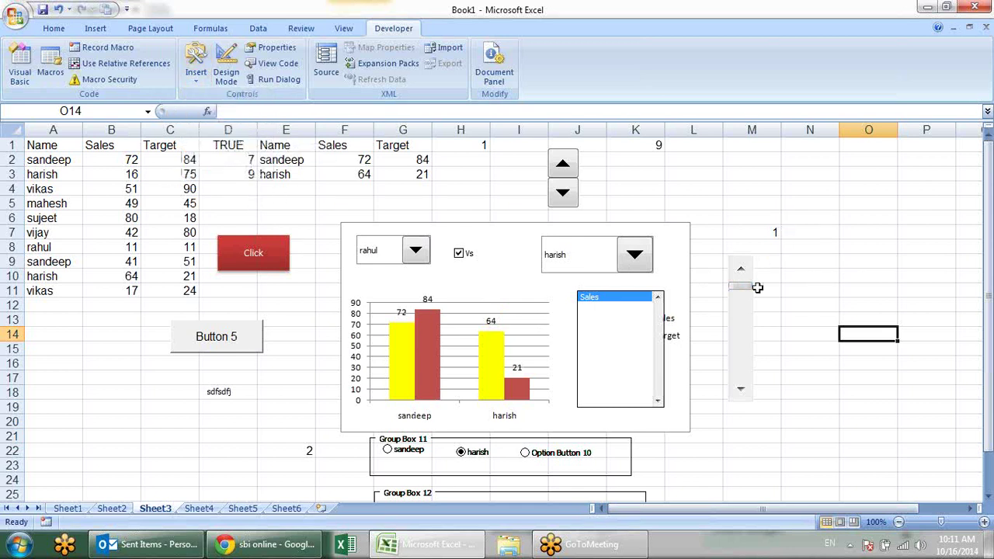
pyautogui.scroll(-4, 772, 262)
pyautogui.scroll(3, 773, 262)
pyautogui.scroll(1, 781, 273)
# Save the workbook to the Desktop as Excel Macro-Enabled Workbook 'cahrts and controls'
pyautogui.press('F12')
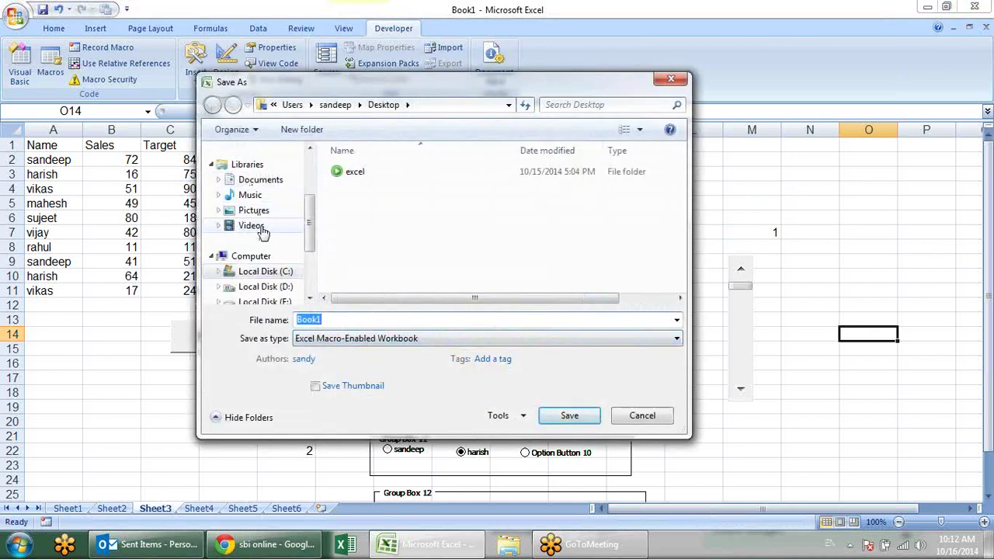
pyautogui.moveTo(308, 224); pyautogui.dragTo(310, 265)
pyautogui.scroll(5, 316, 227)
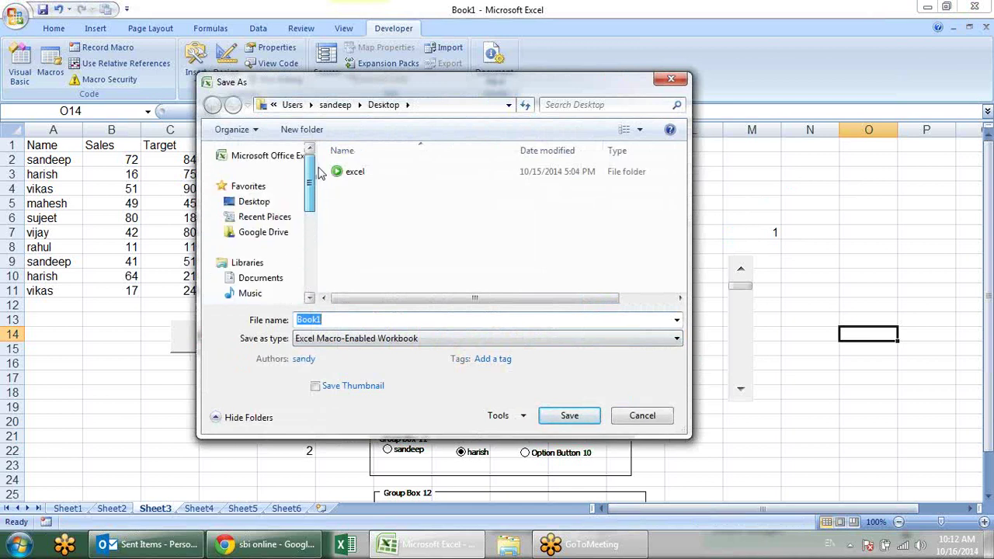
pyautogui.click(254, 201)
pyautogui.write('cahrts and controls')
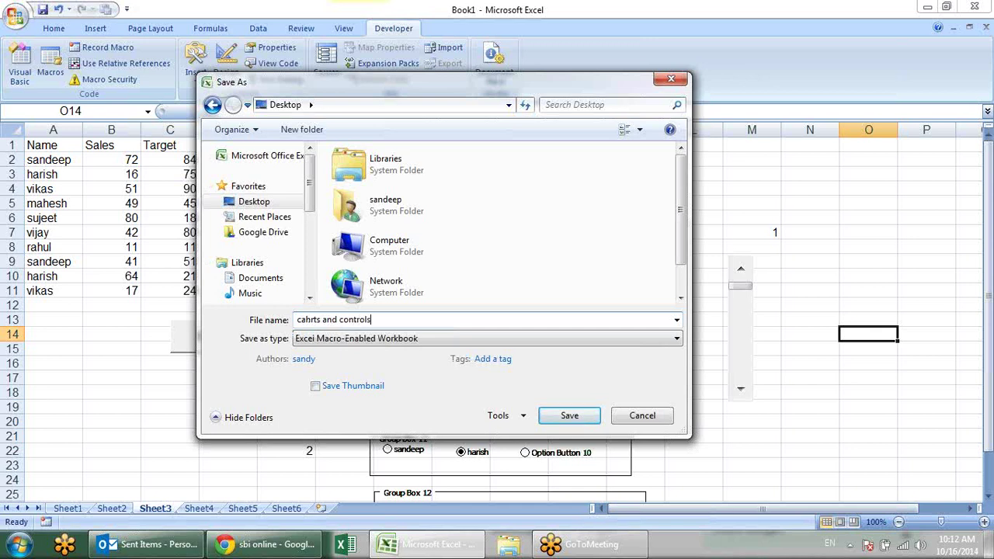
pyautogui.press('Return')
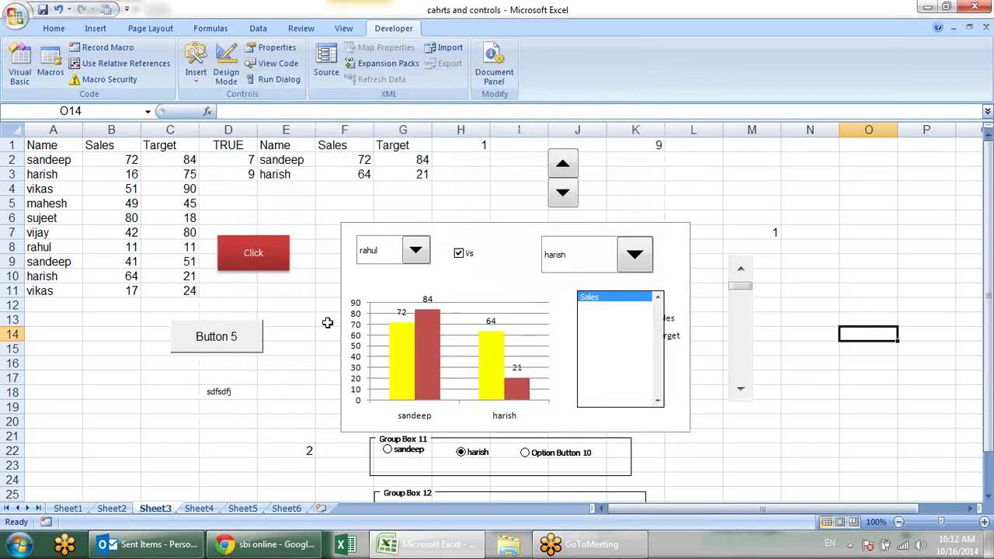